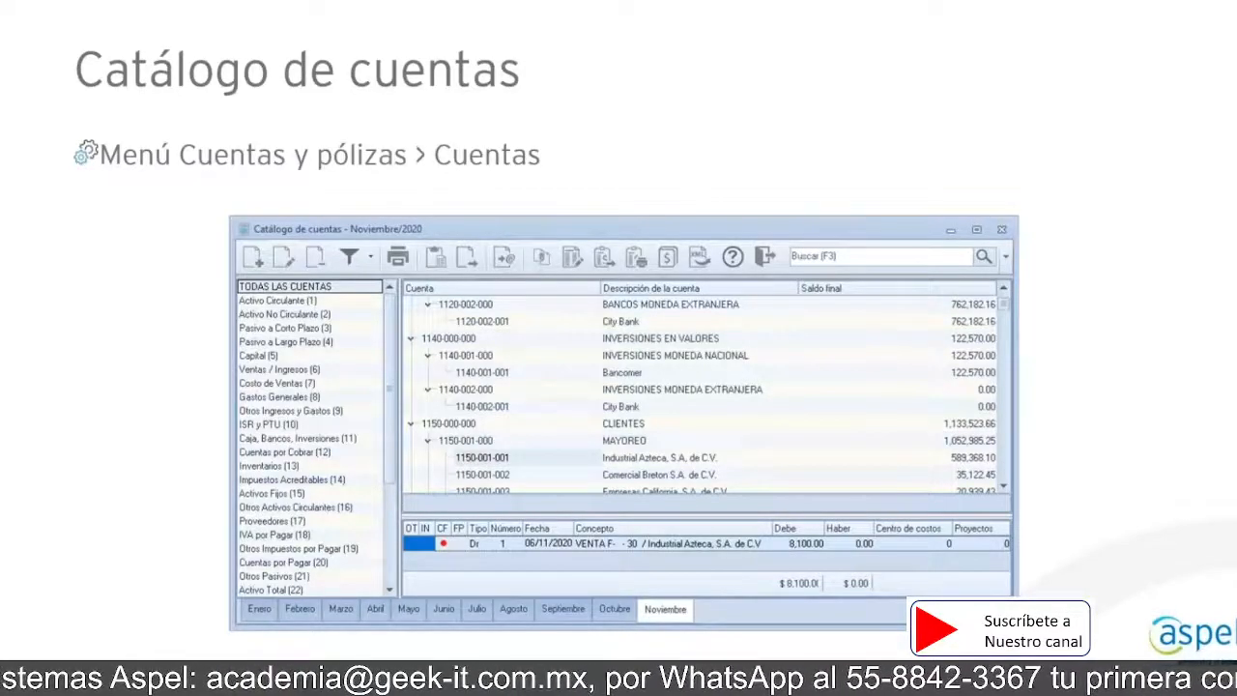
{"action": "left_click", "coordinate": [310, 358]}
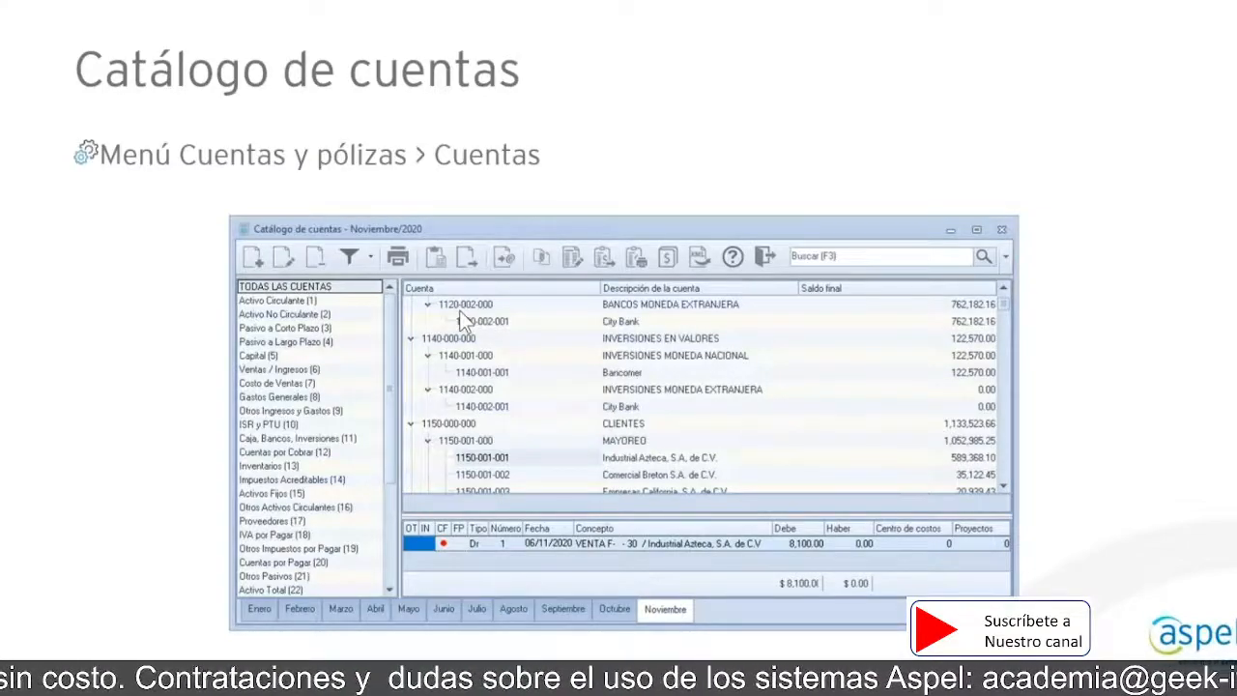
{"action": "left_click", "coordinate": [475, 379]}
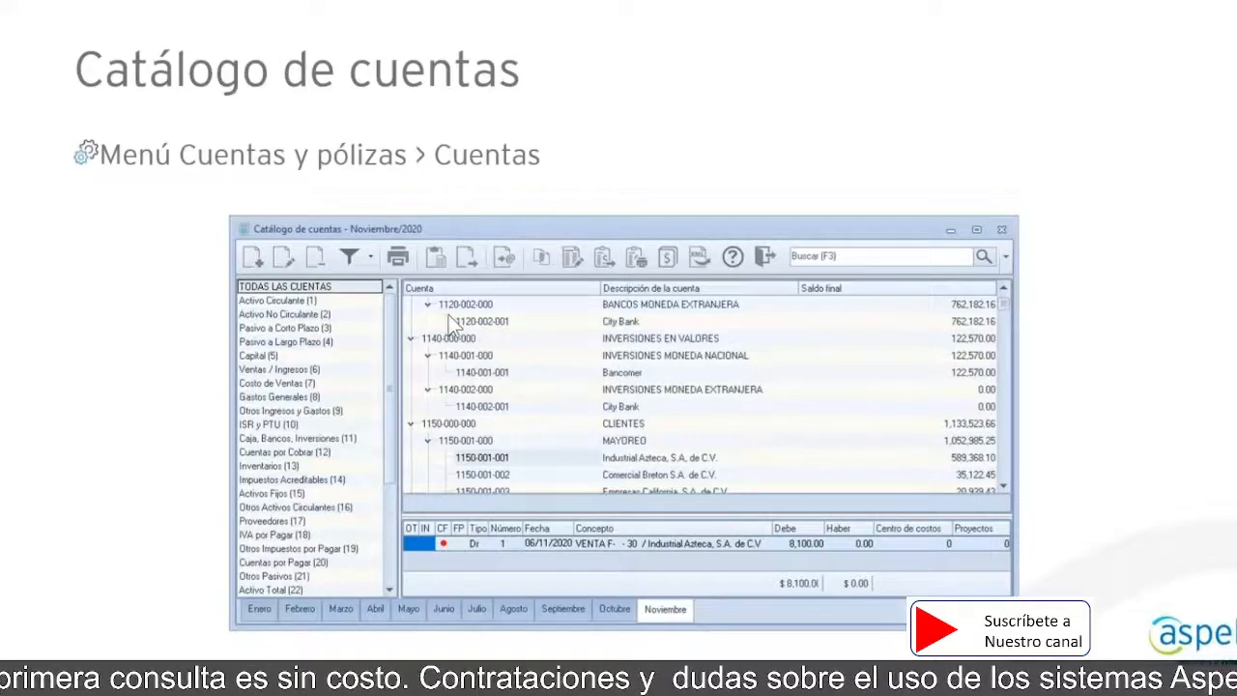
{"action": "left_click", "coordinate": [431, 350]}
{"action": "left_click", "coordinate": [441, 356]}
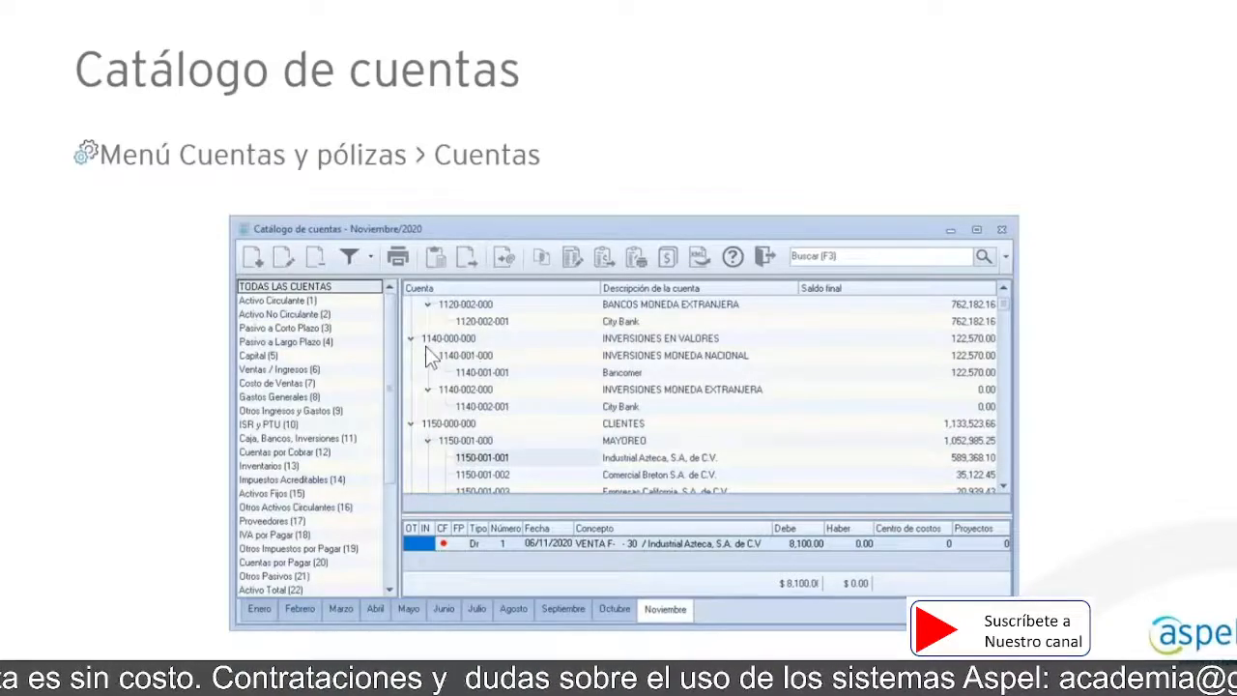
{"action": "left_click", "coordinate": [437, 357]}
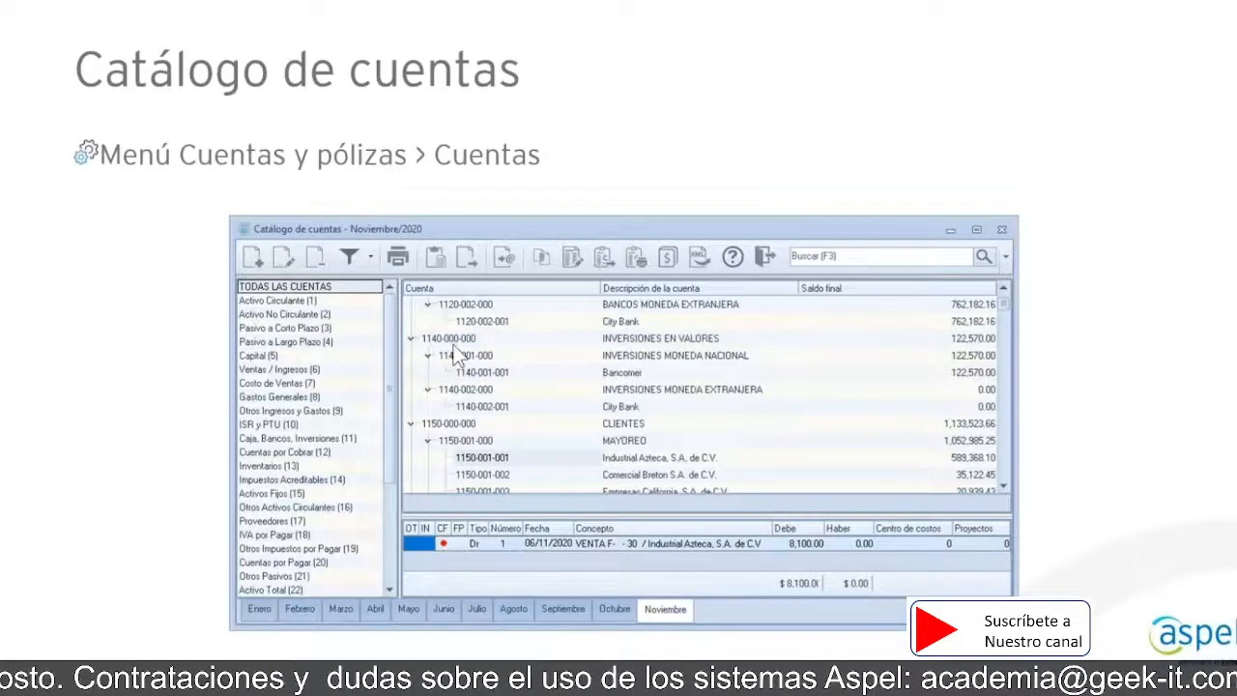
{"action": "left_click", "coordinate": [468, 355]}
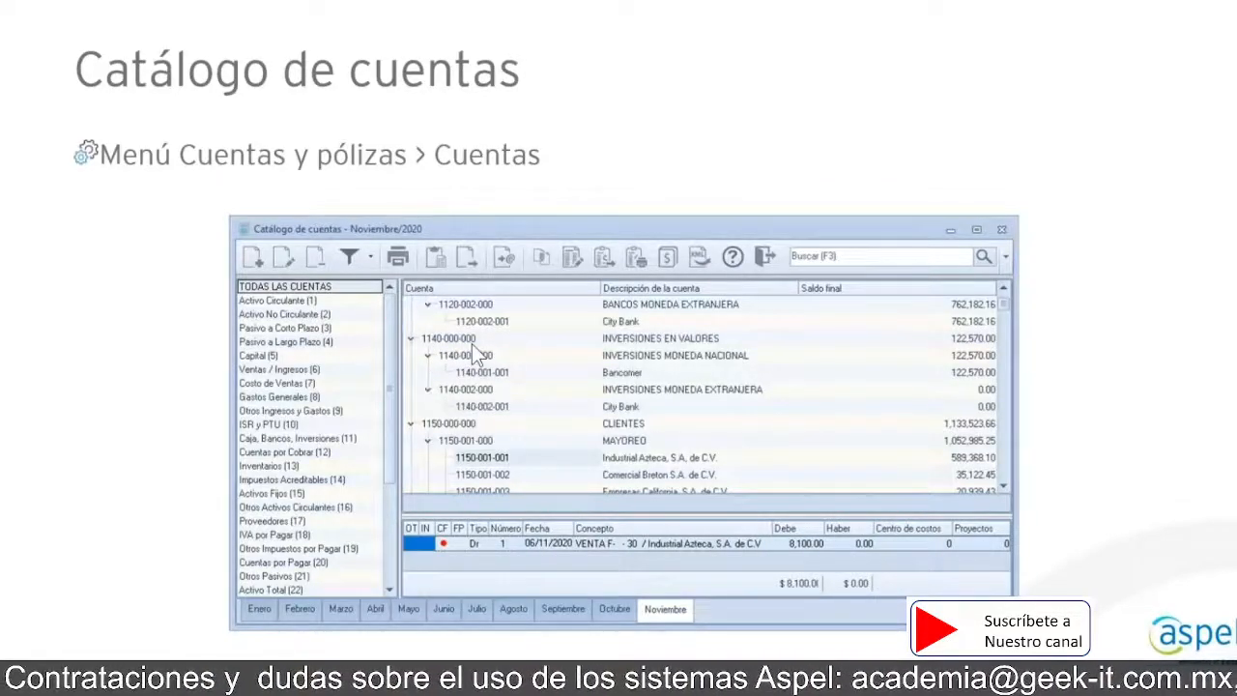
{"action": "left_click", "coordinate": [454, 356]}
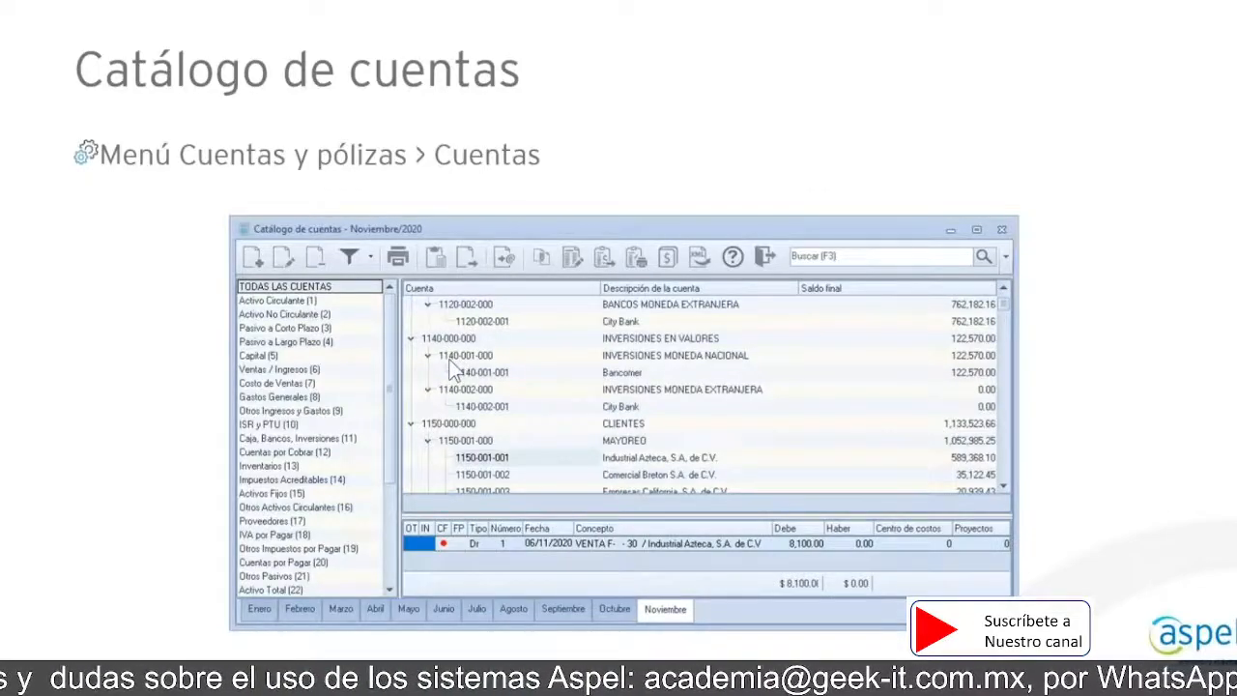
{"action": "key", "text": "ctrl"}
{"action": "key", "text": "ctrl"}
{"action": "key", "text": "ctrl"}
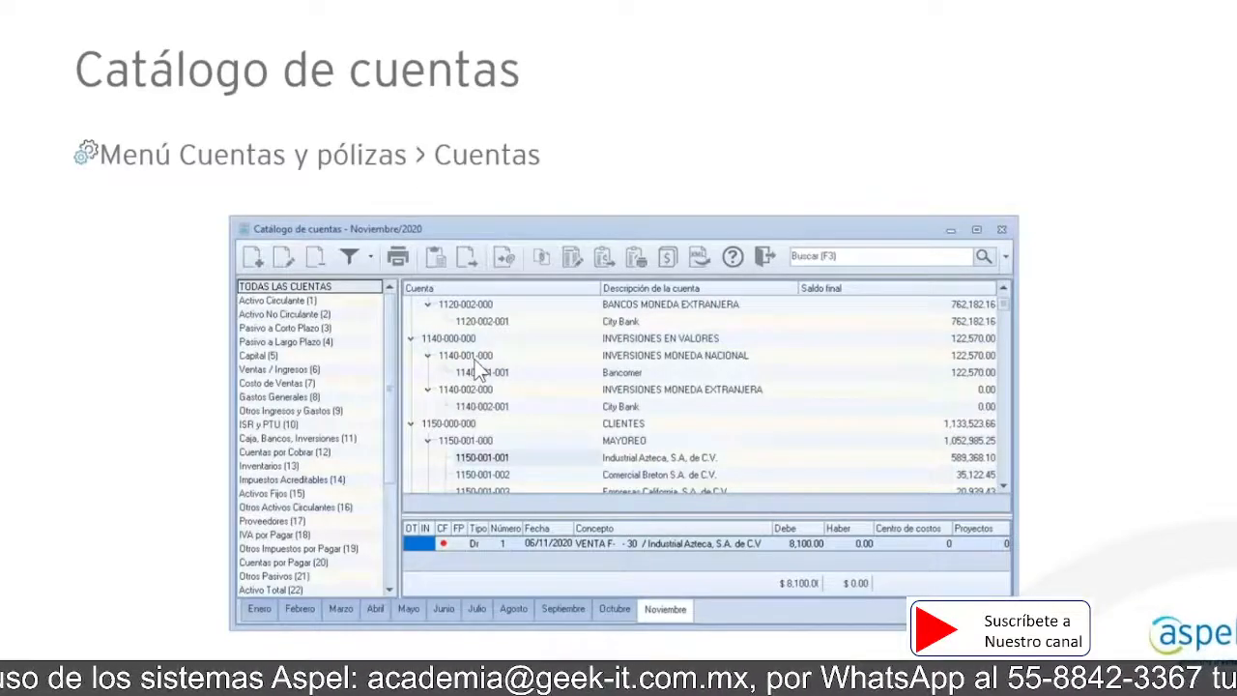
{"action": "key", "text": "ctrl"}
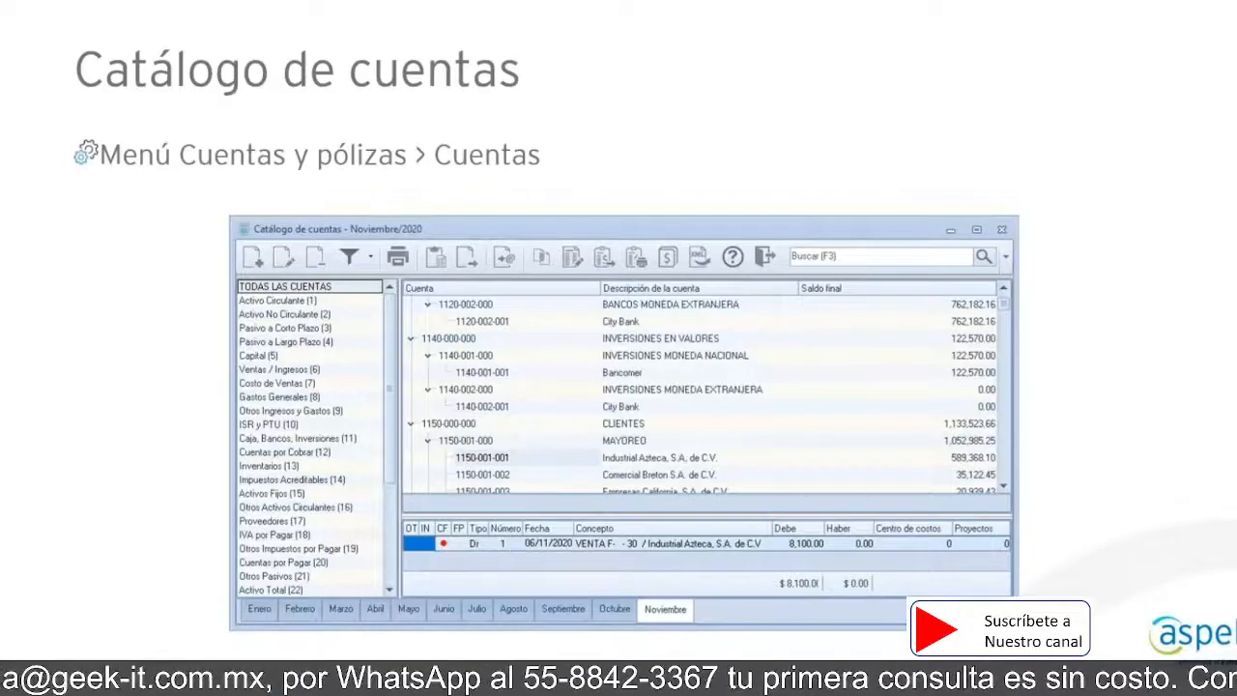
{"action": "left_click", "coordinate": [502, 373]}
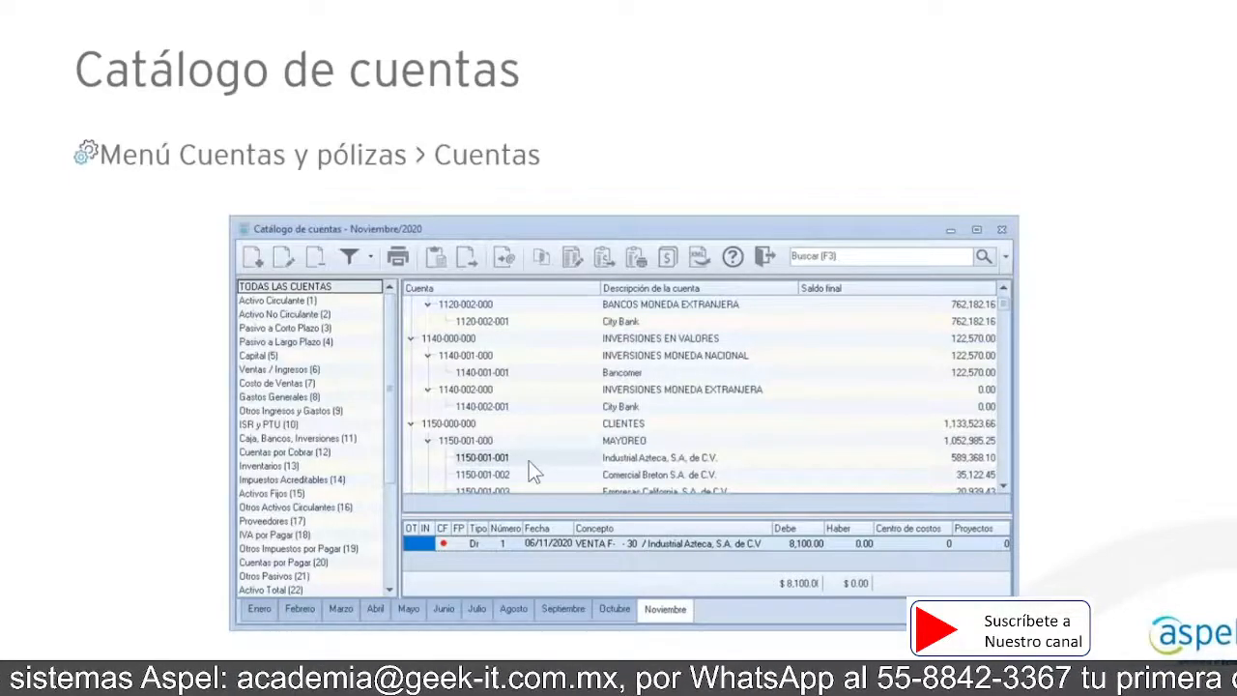
{"action": "left_click", "coordinate": [501, 471]}
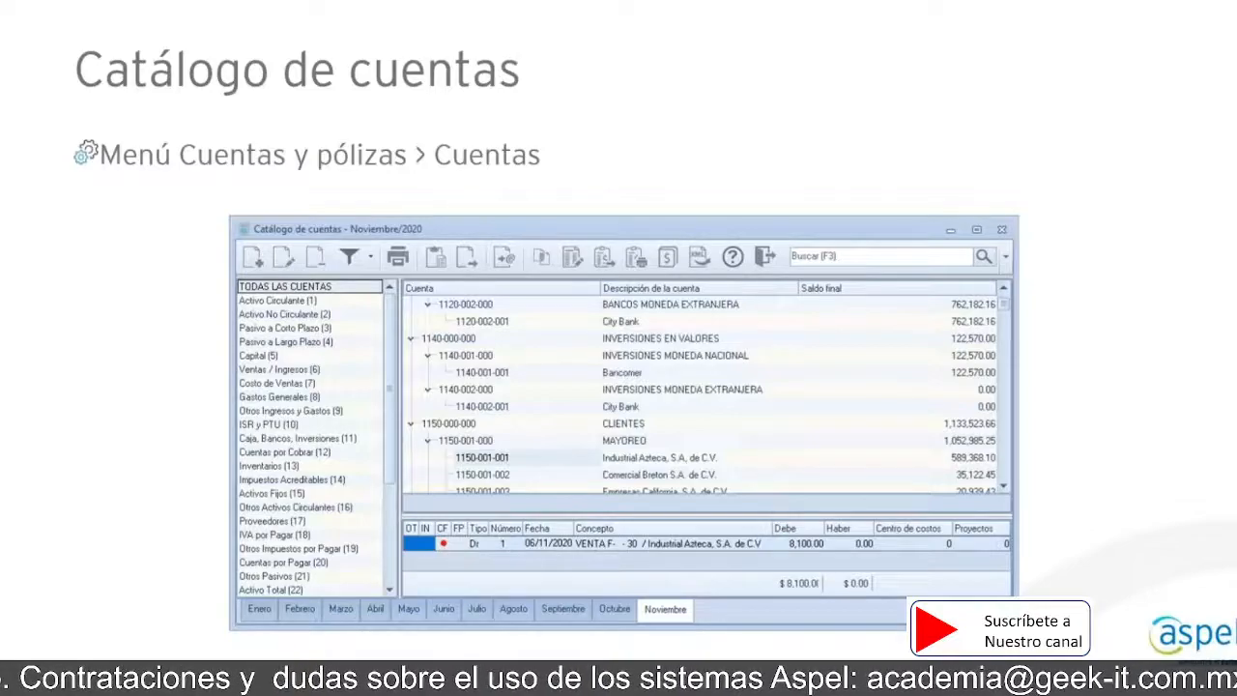
{"action": "left_click", "coordinate": [443, 551]}
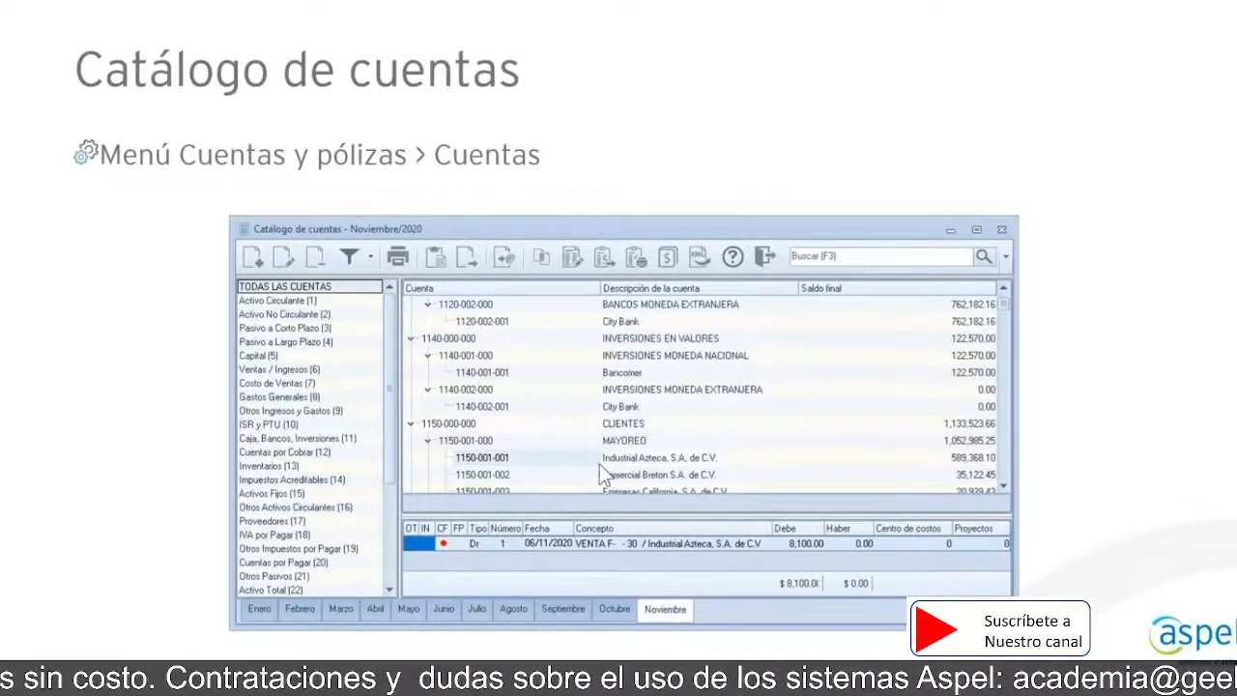
{"action": "left_click", "coordinate": [527, 546]}
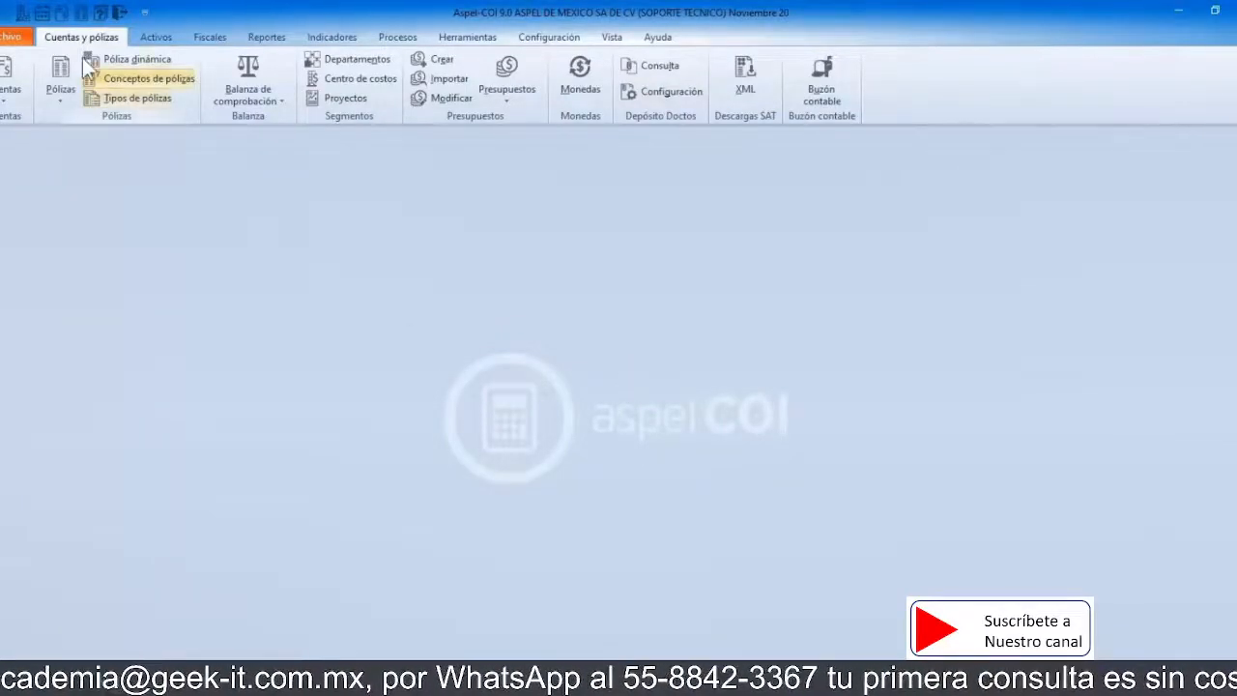
Step: Open the accounts catalog and add the Tipo de cuenta column to its list
{"action": "left_click", "coordinate": [11, 87]}
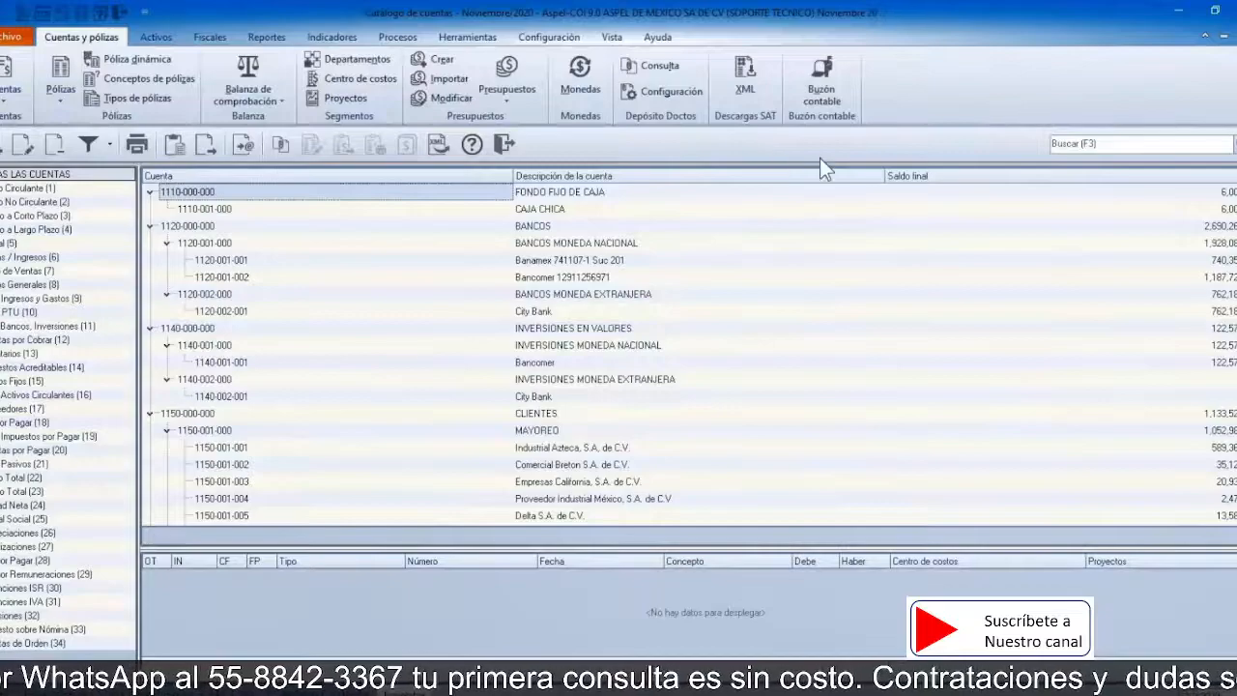
{"action": "right_click", "coordinate": [1063, 181]}
{"action": "mouse_move", "coordinate": [1066, 193]}
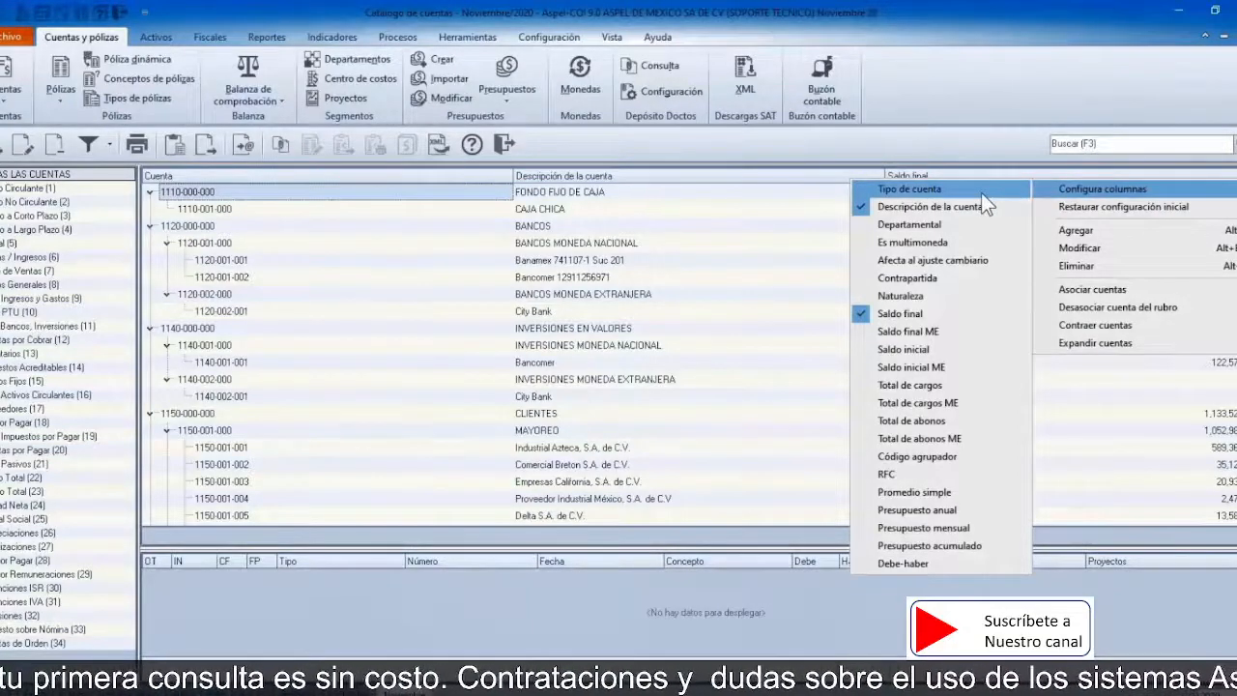
{"action": "left_click", "coordinate": [948, 192]}
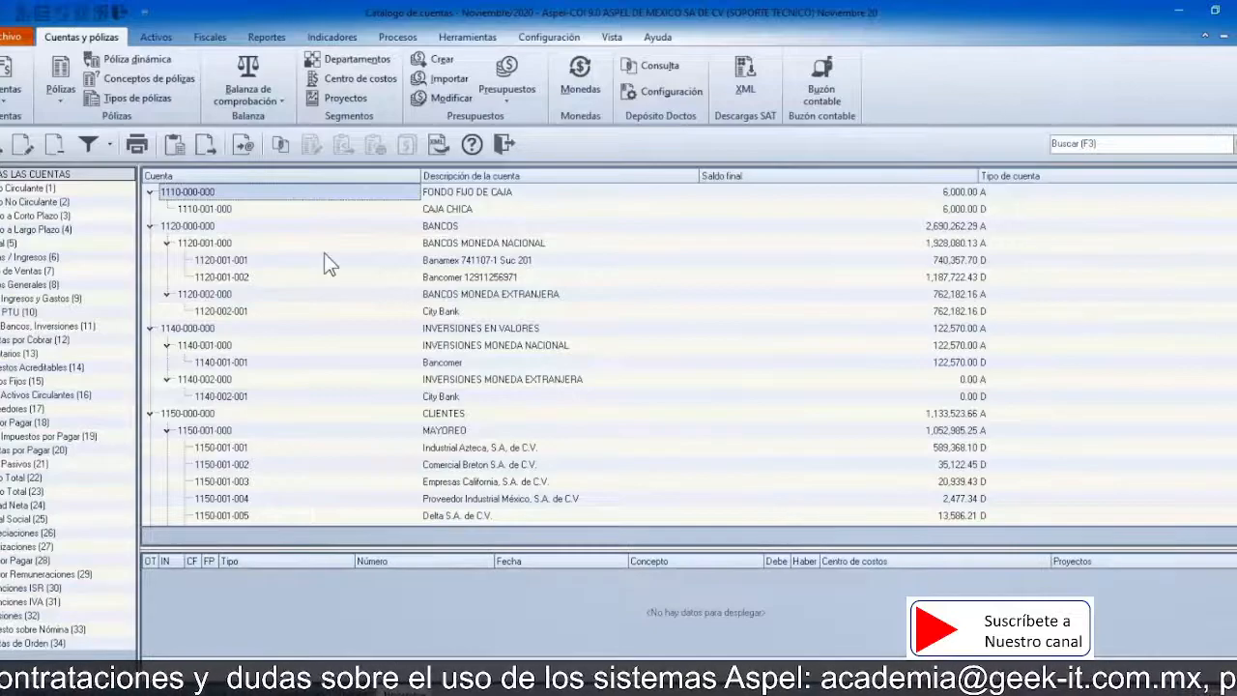
Step: Check the account type at each level, from BANCOS through BANCOS MONEDA NACIONAL to the Banamex account
{"action": "left_click", "coordinate": [196, 230]}
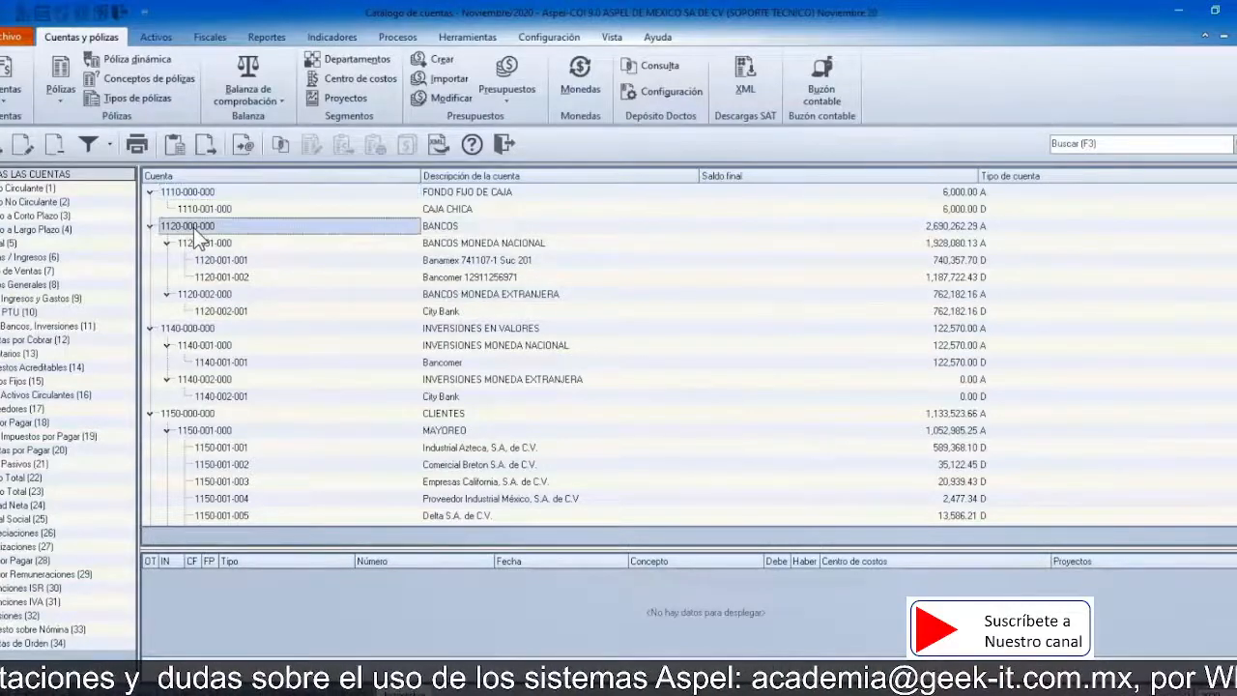
{"action": "left_click", "coordinate": [207, 244]}
{"action": "left_click", "coordinate": [242, 263]}
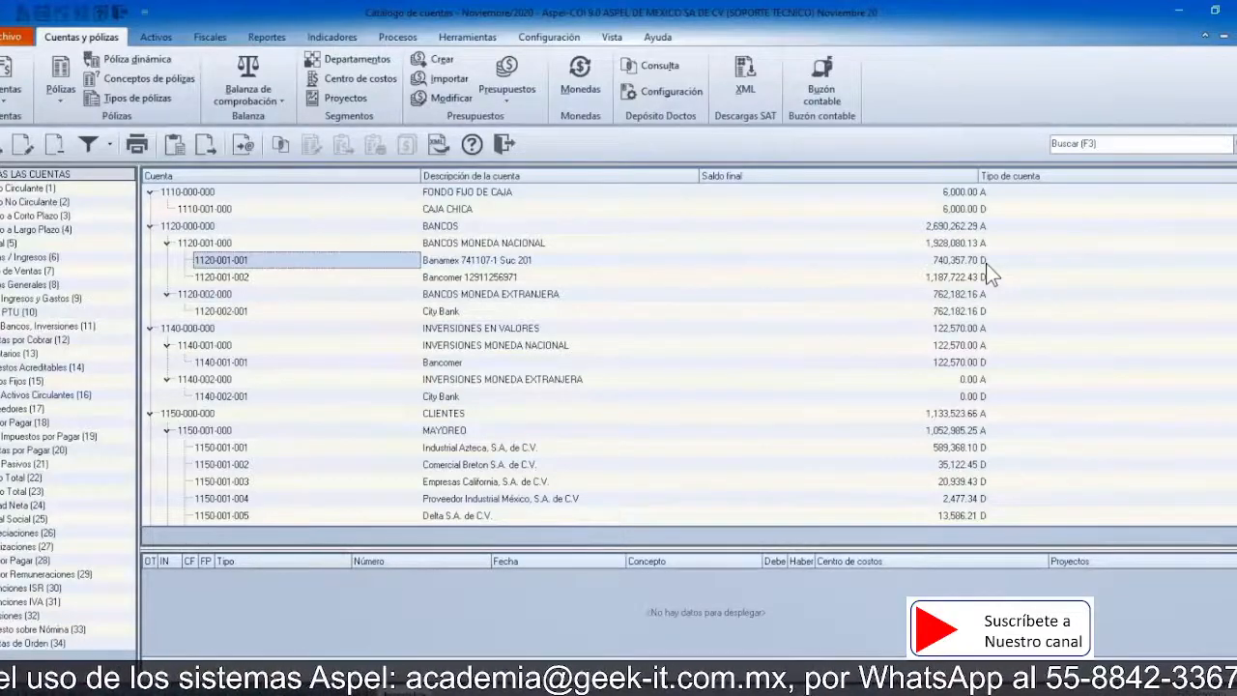
Step: Add the Departamental column to the accounts catalog
{"action": "right_click", "coordinate": [1052, 180]}
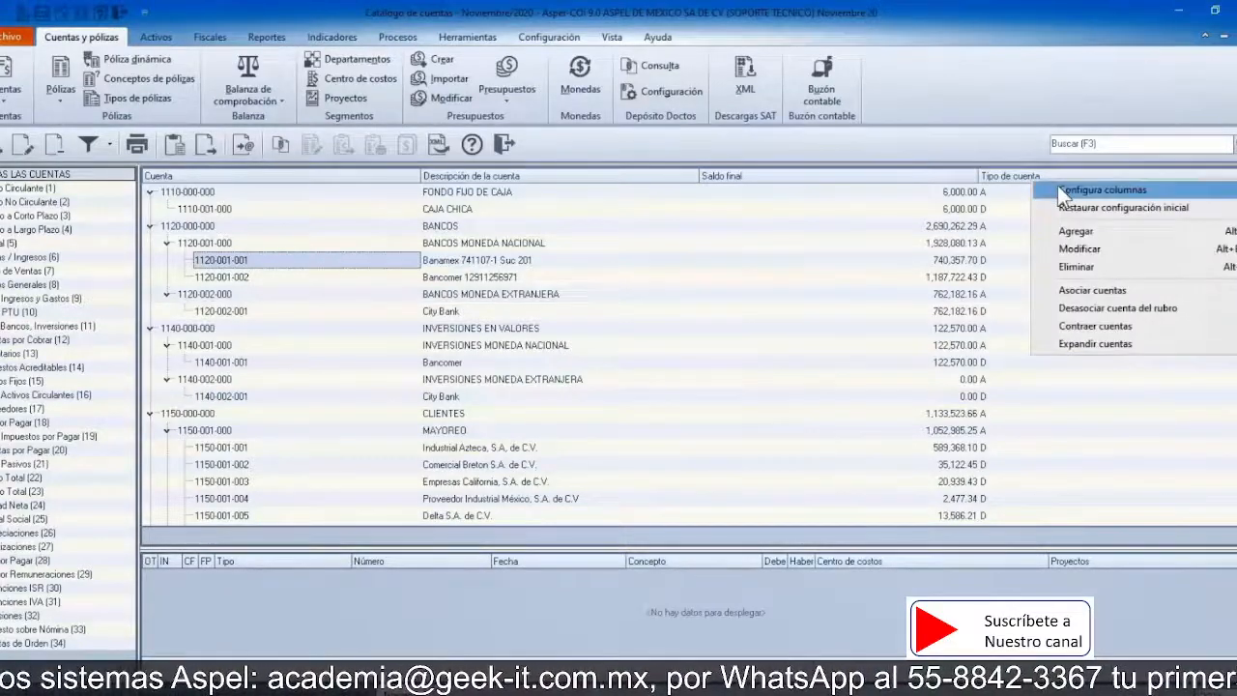
{"action": "mouse_move", "coordinate": [1058, 186]}
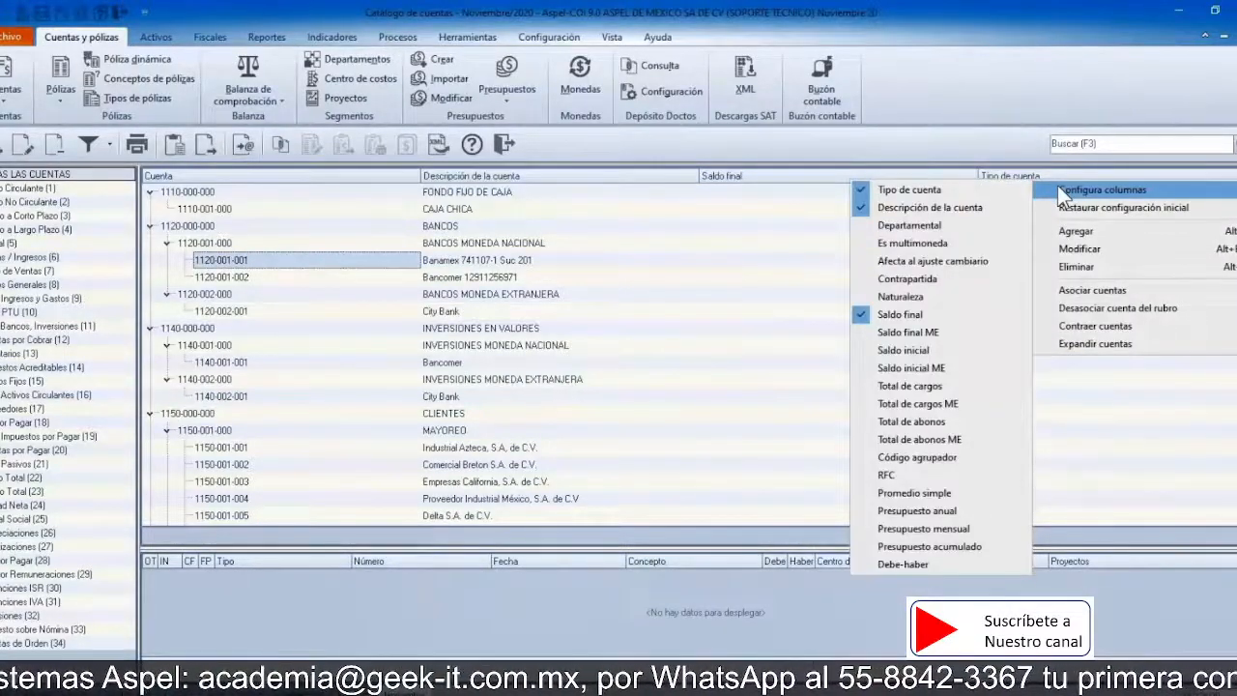
{"action": "left_click", "coordinate": [911, 230]}
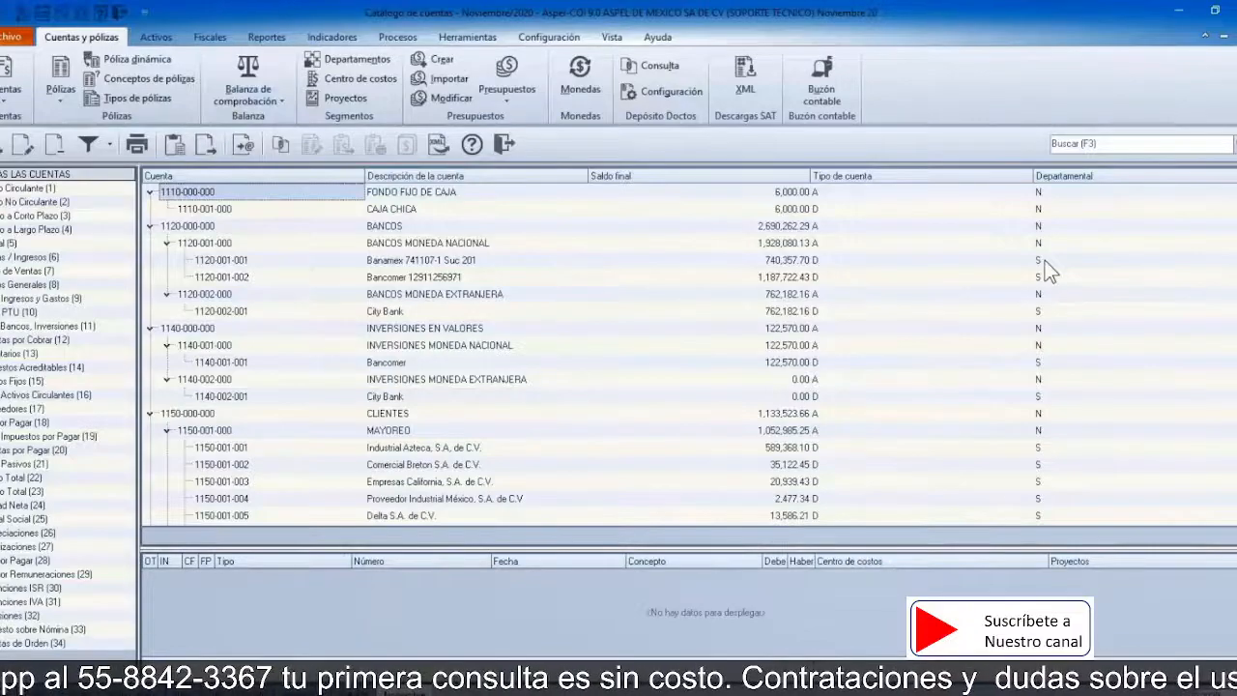
Step: Restore the accounts catalog's initial column configuration, maximize the catalog to check it and close it
{"action": "right_click", "coordinate": [1108, 181]}
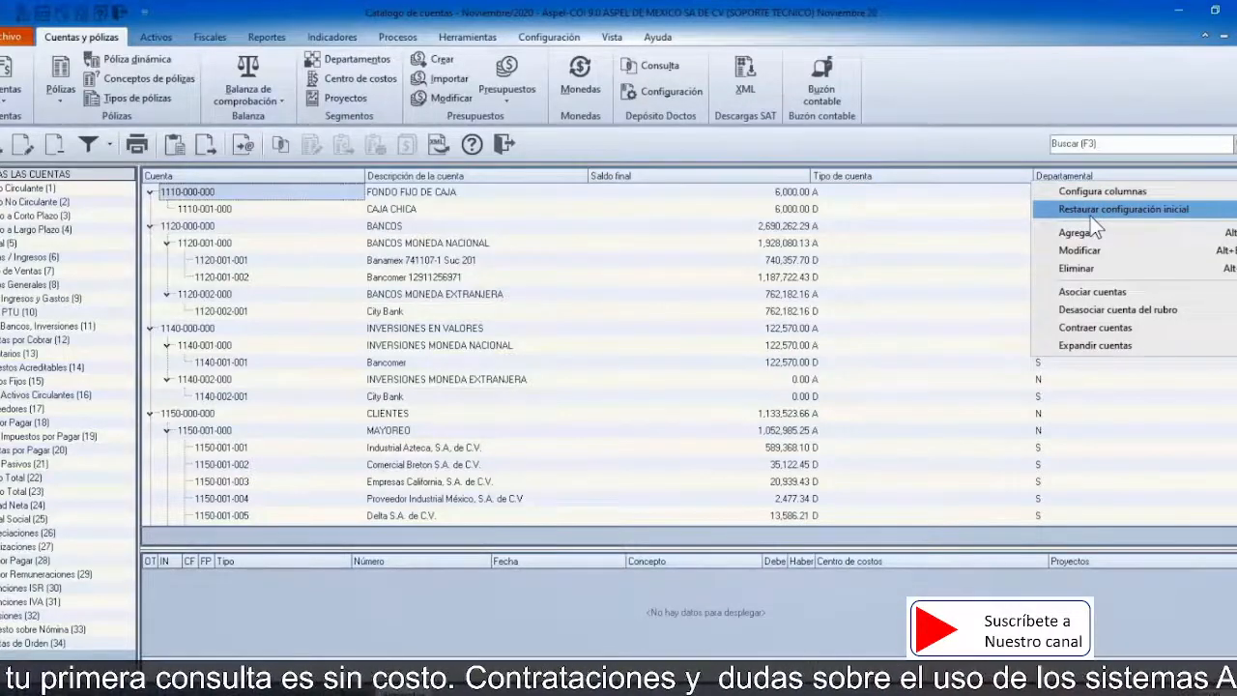
{"action": "left_click", "coordinate": [1091, 217]}
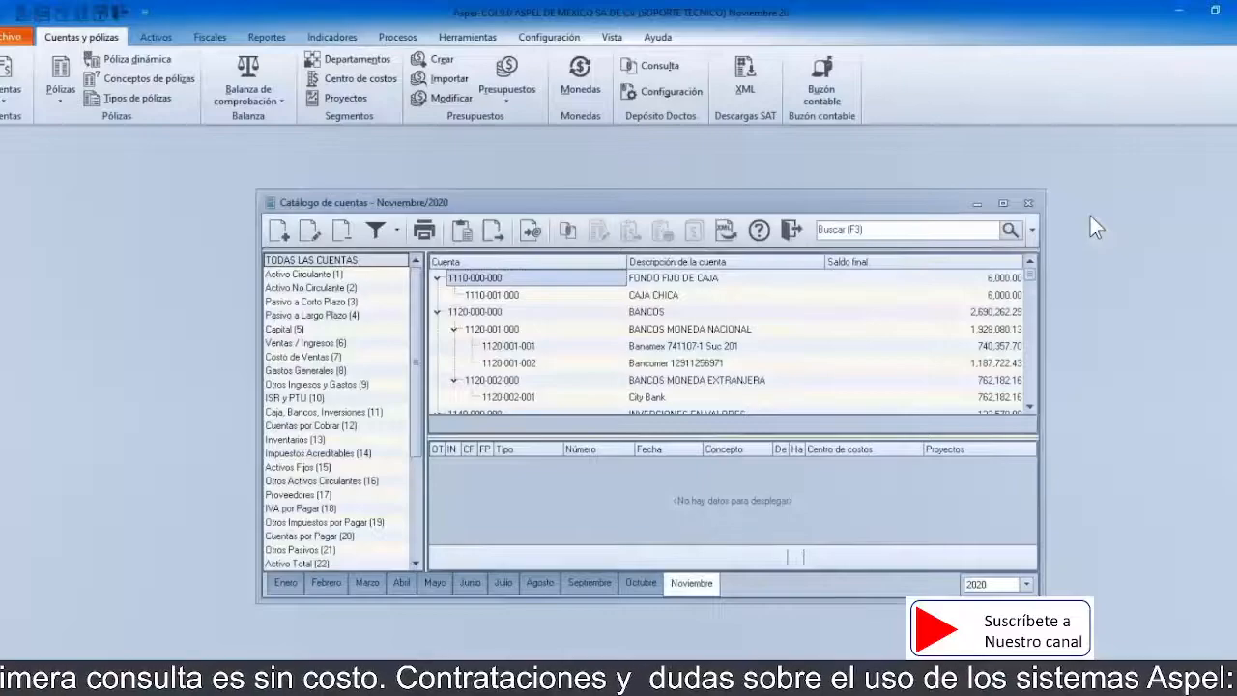
{"action": "left_click", "coordinate": [1004, 204]}
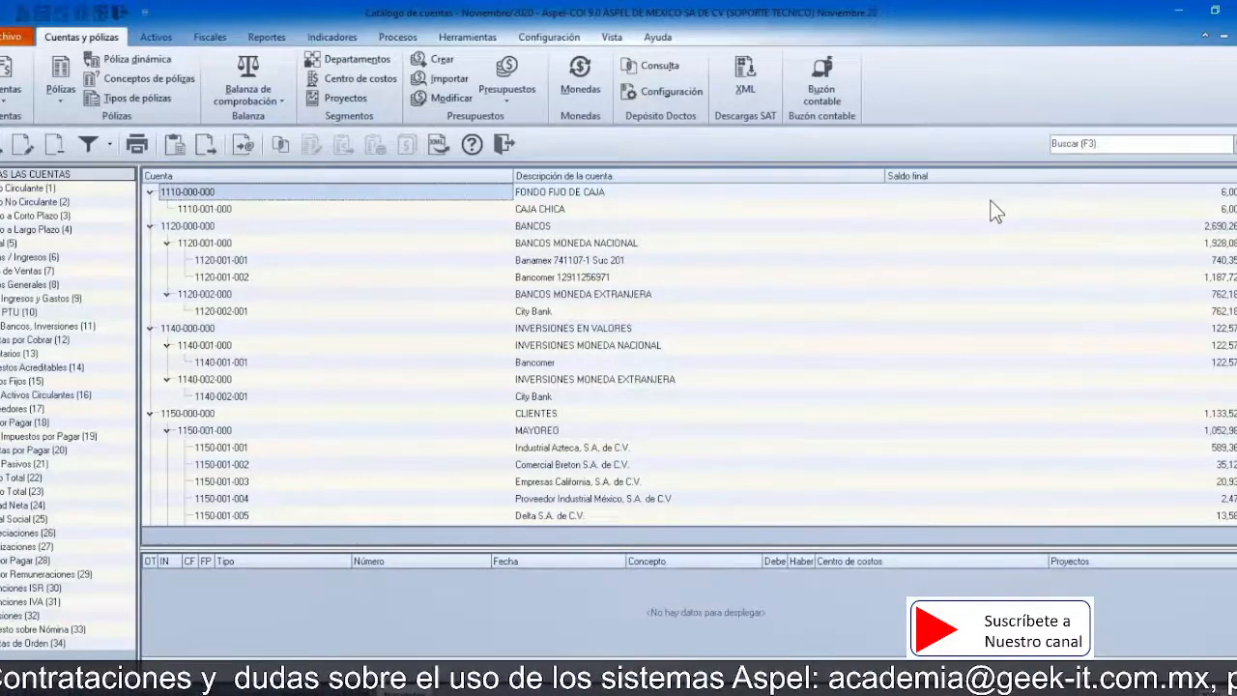
{"action": "left_click", "coordinate": [513, 146]}
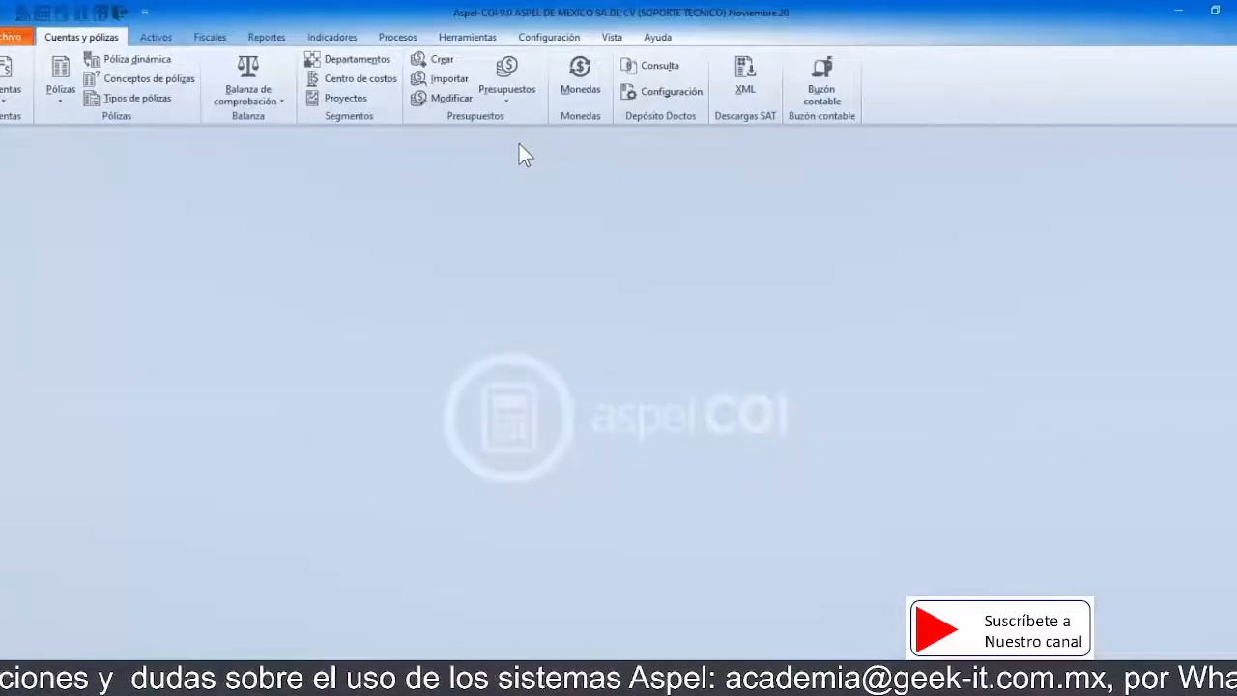
Step: Start the assistant for adding a company and proceed with the Crear nueva empresa option
{"action": "left_click", "coordinate": [535, 43]}
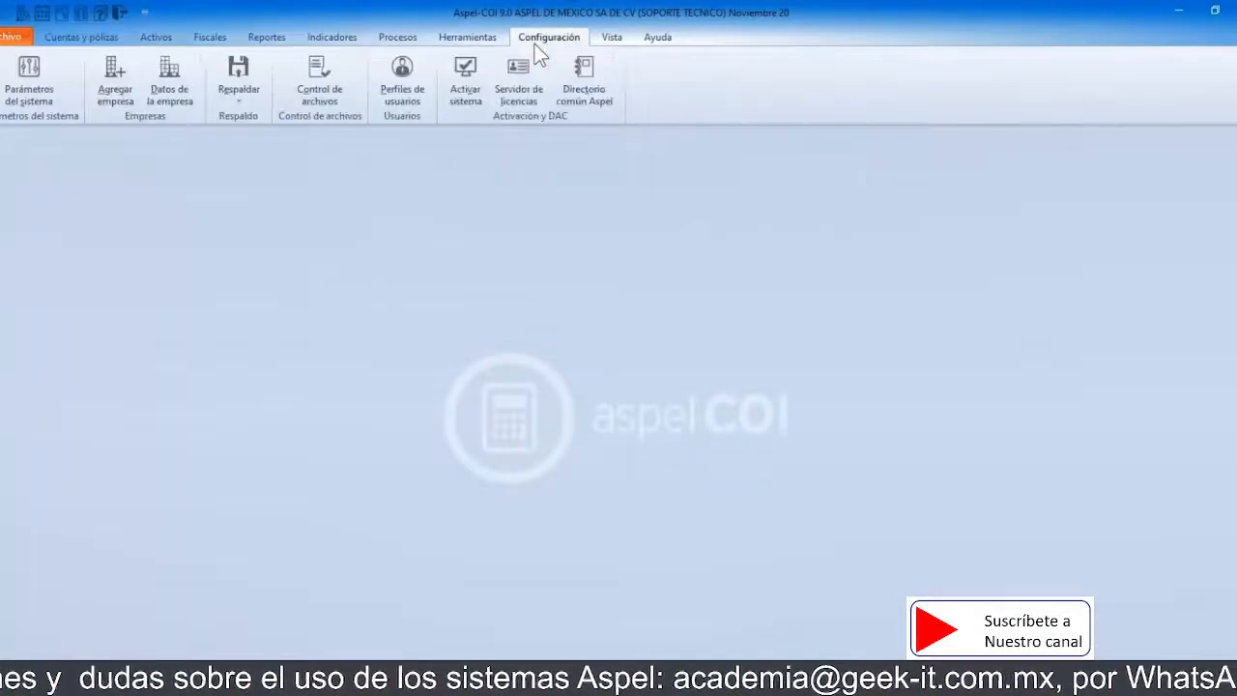
{"action": "left_click", "coordinate": [122, 105]}
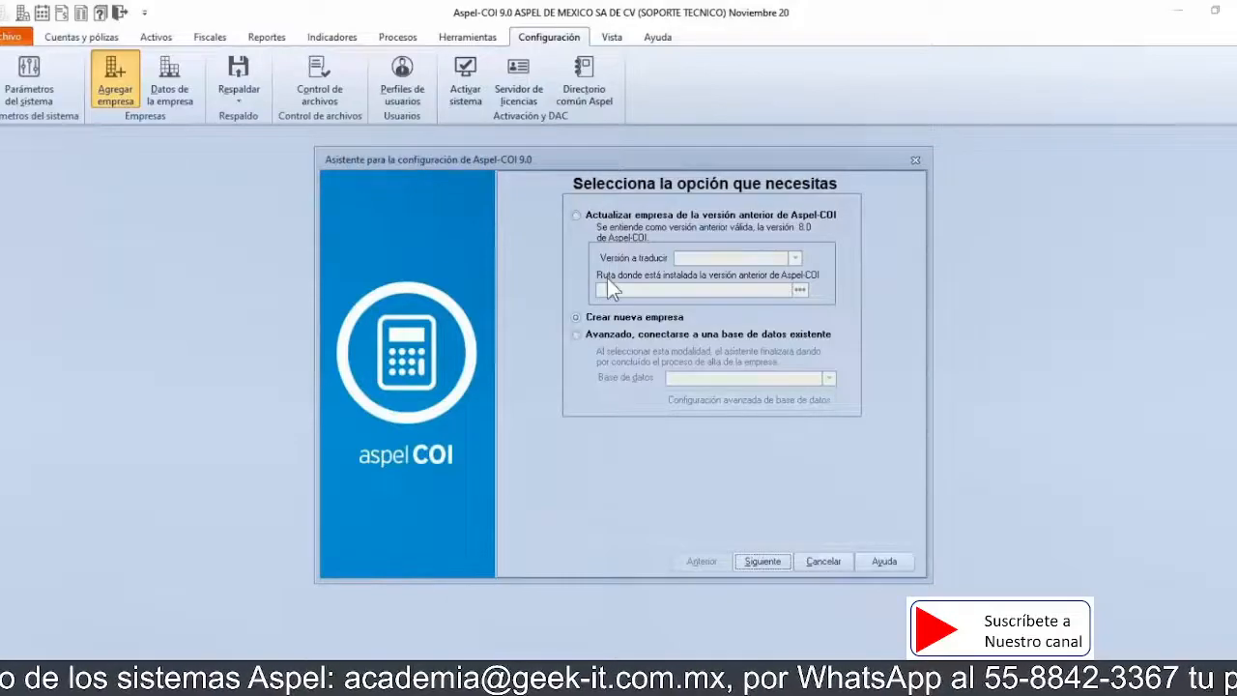
{"action": "left_click", "coordinate": [630, 326]}
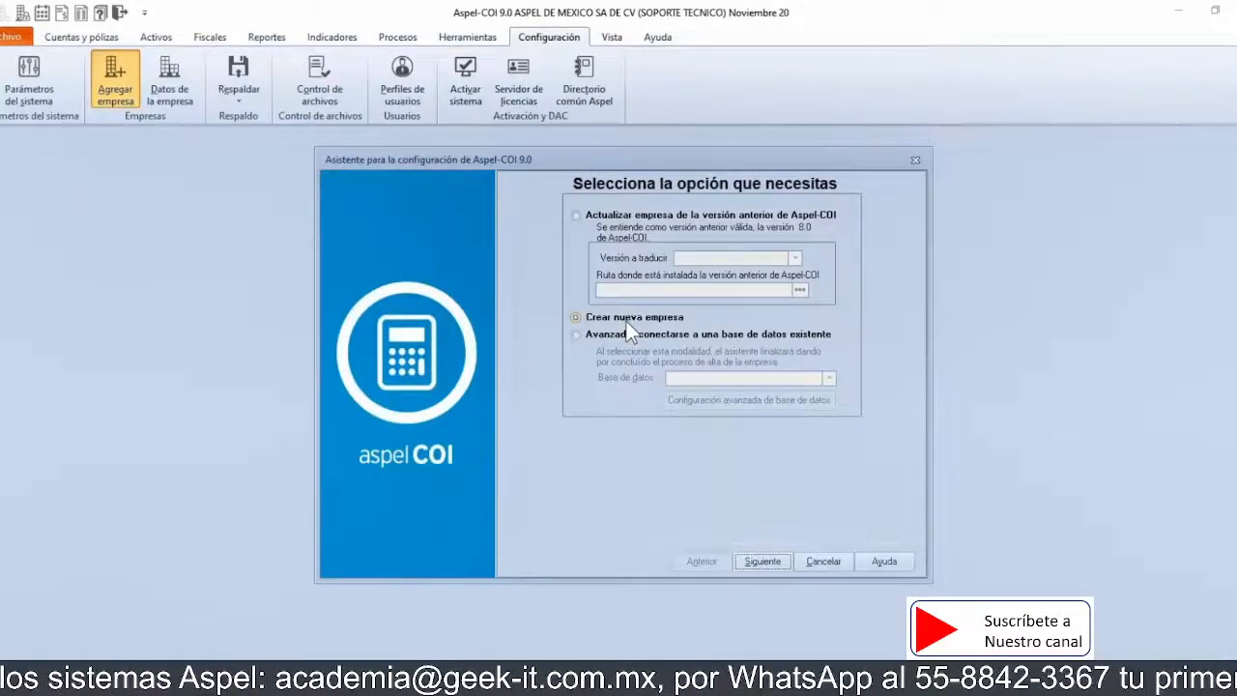
{"action": "left_click", "coordinate": [757, 561]}
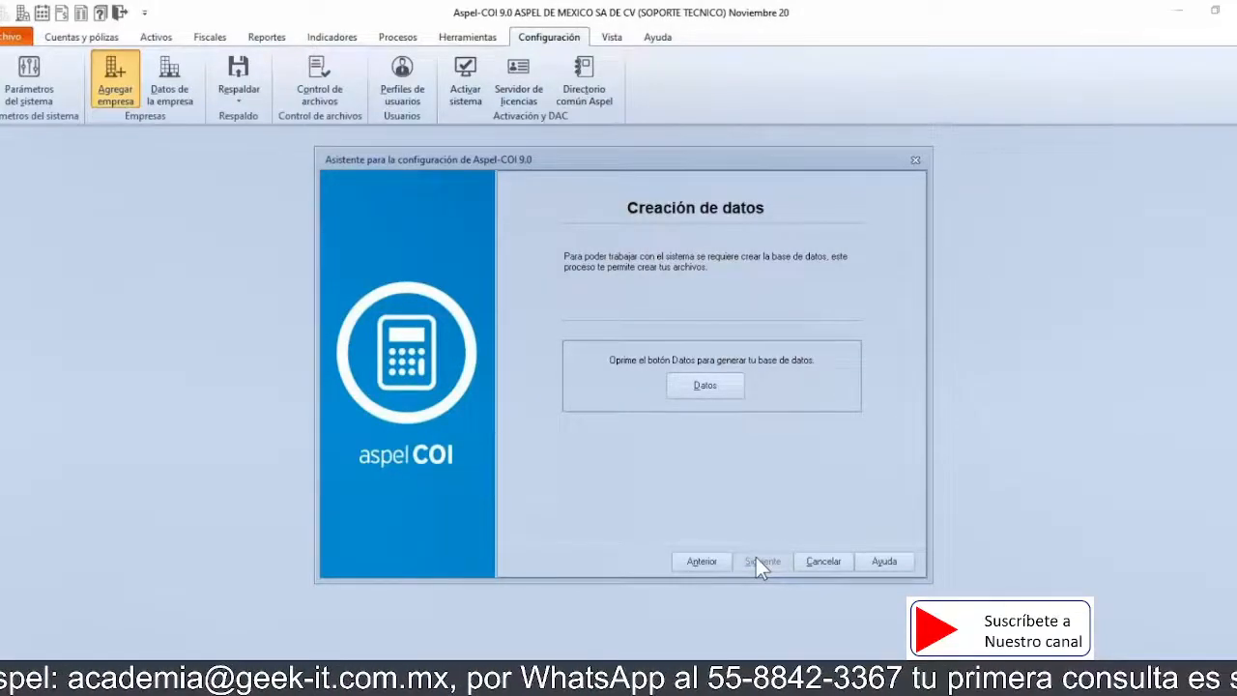
Step: Generate the new company's database for period Enero, fiscal year 2021, selecting no currencies beyond the base one
{"action": "left_click", "coordinate": [696, 391]}
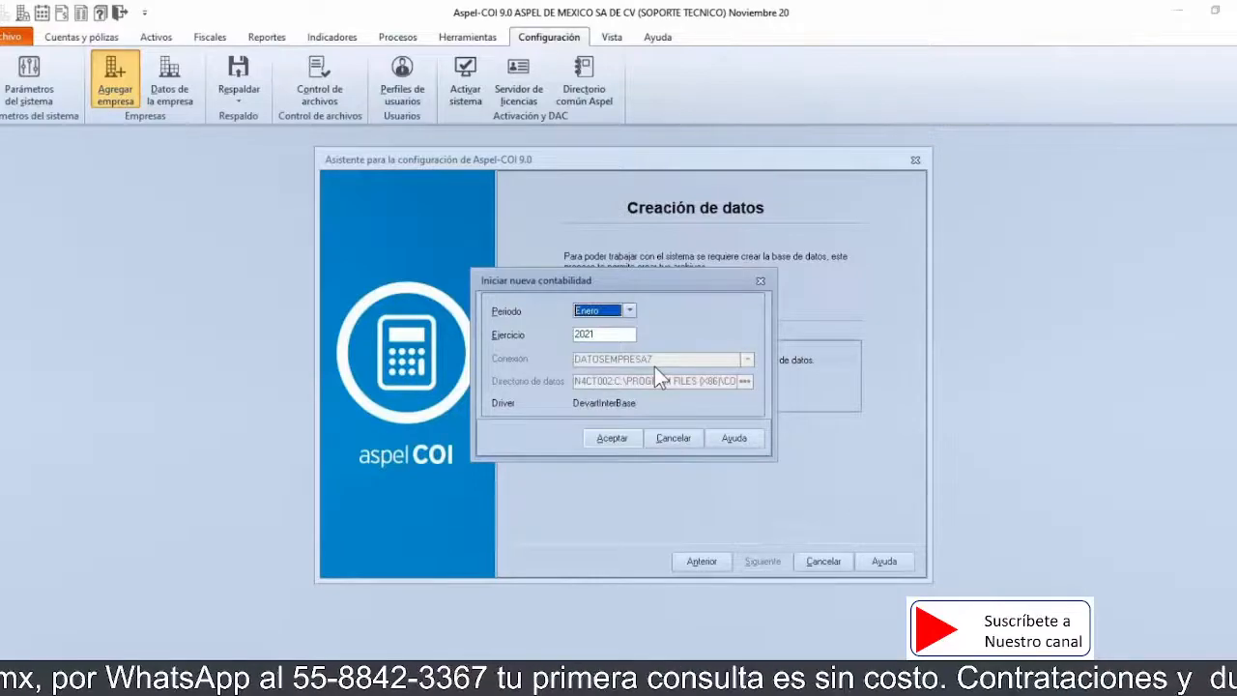
{"action": "left_click", "coordinate": [623, 445]}
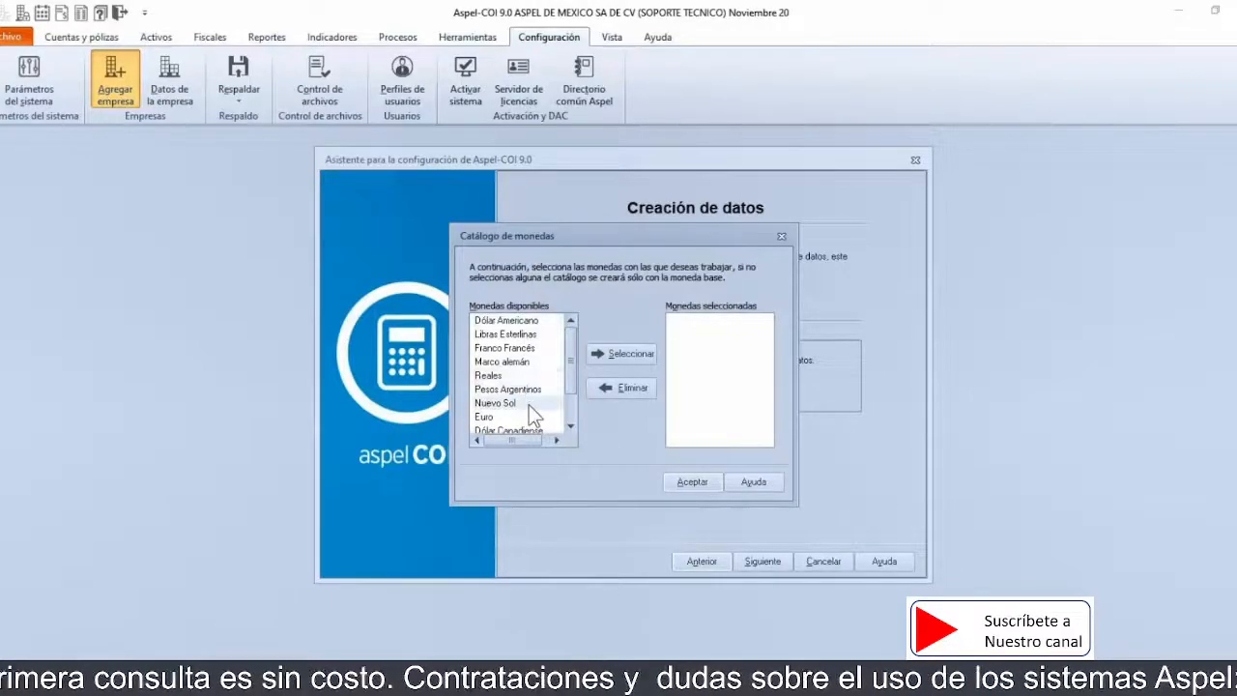
{"action": "left_click", "coordinate": [692, 483]}
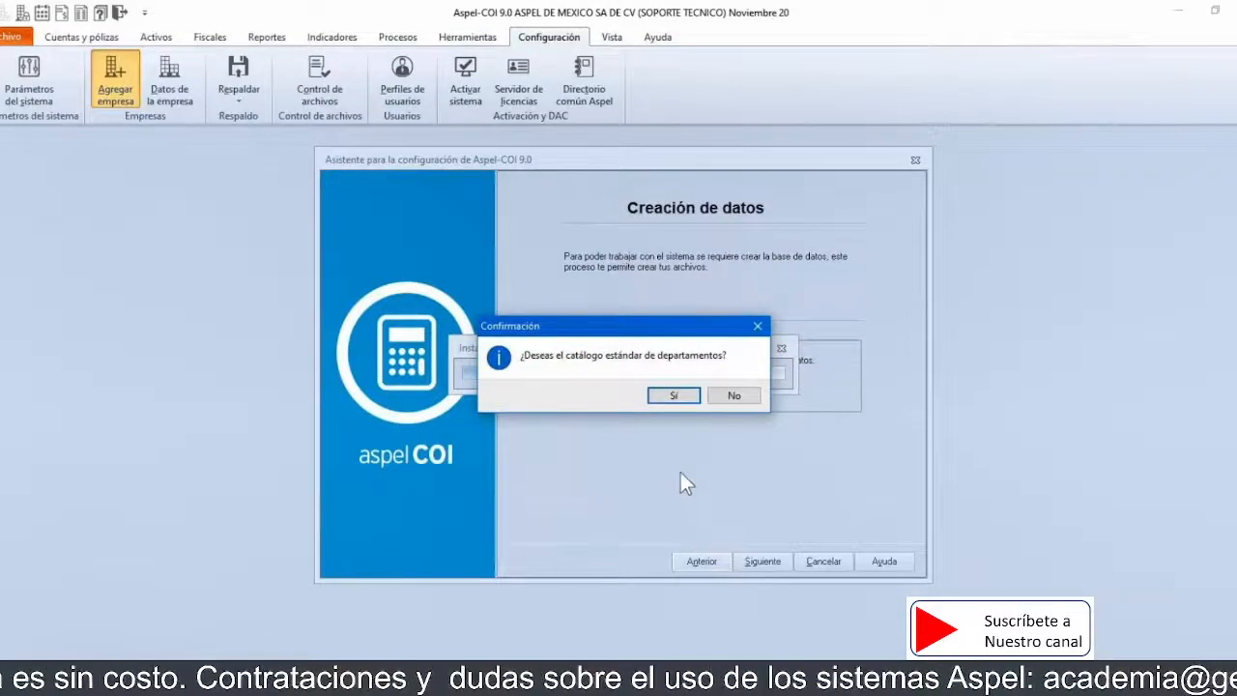
Step: Accept the standard departments catalog and decline the standard rubros catalog for the new company
{"action": "left_click", "coordinate": [683, 399]}
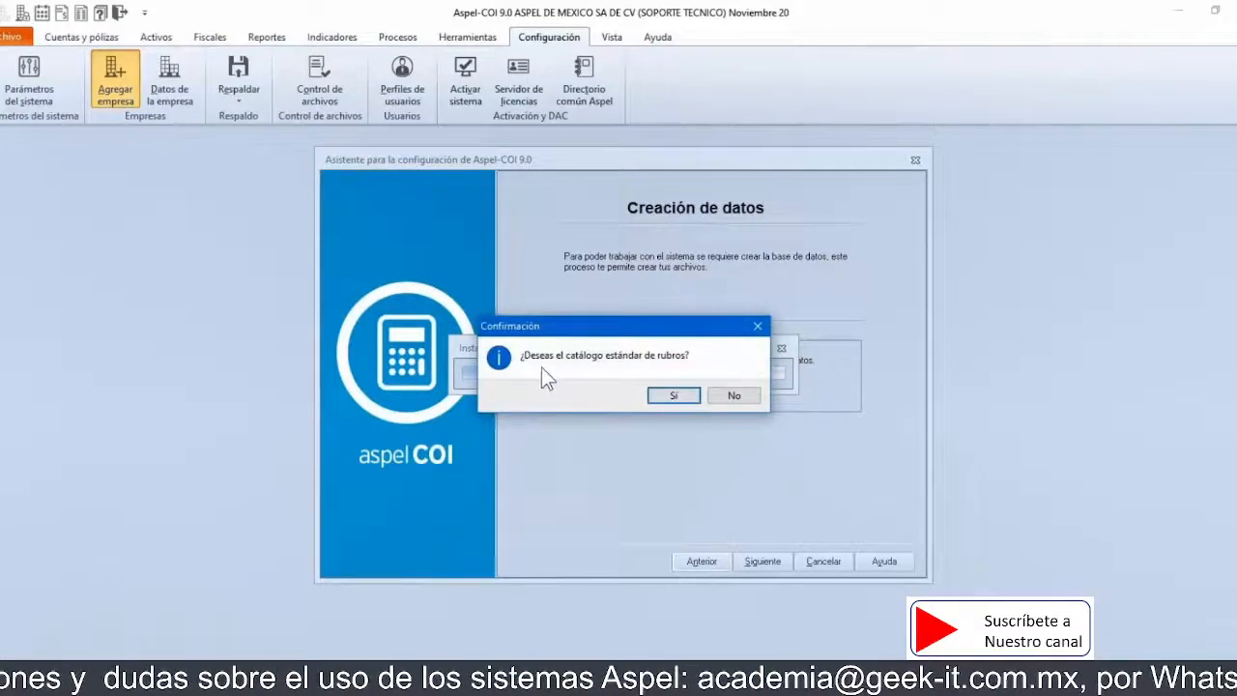
{"action": "key", "text": "ctrl"}
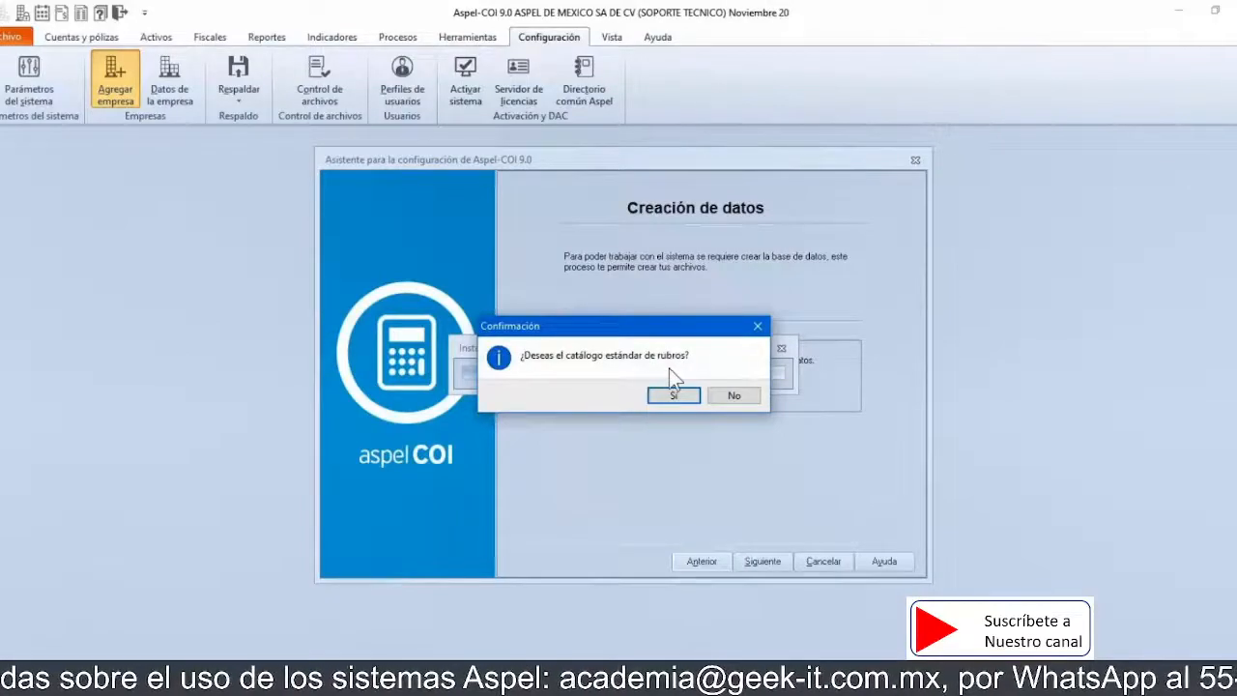
{"action": "key", "text": "ctrl"}
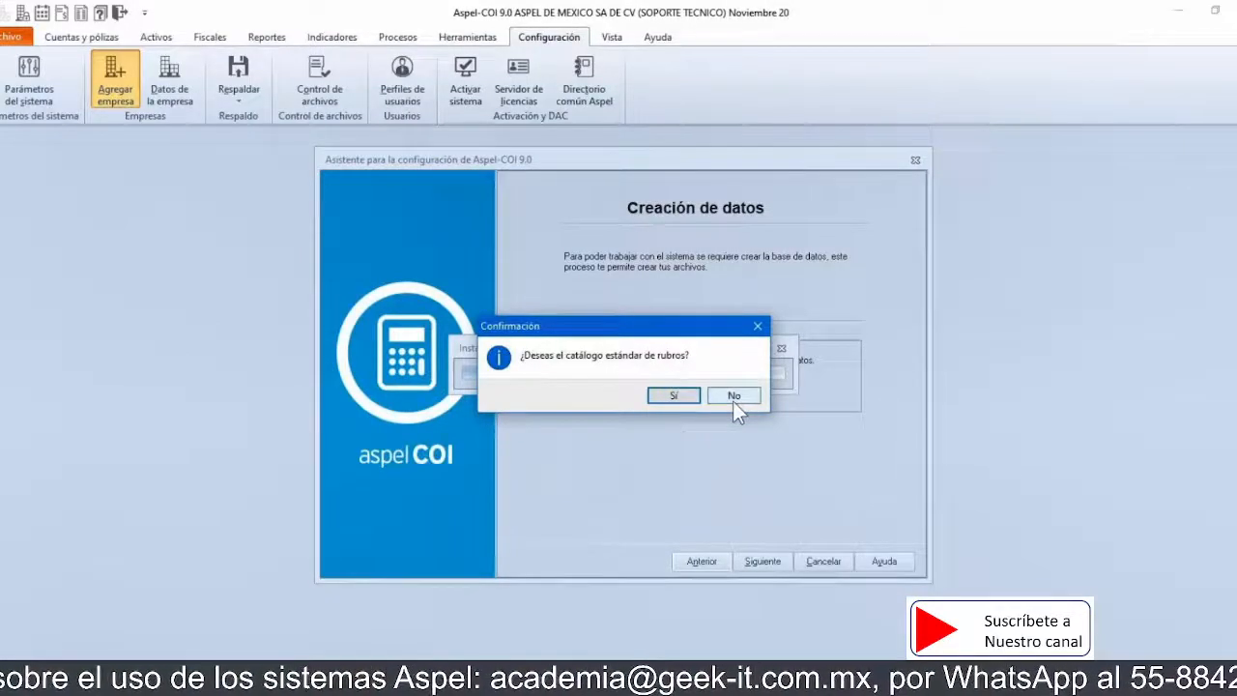
{"action": "left_click", "coordinate": [733, 397]}
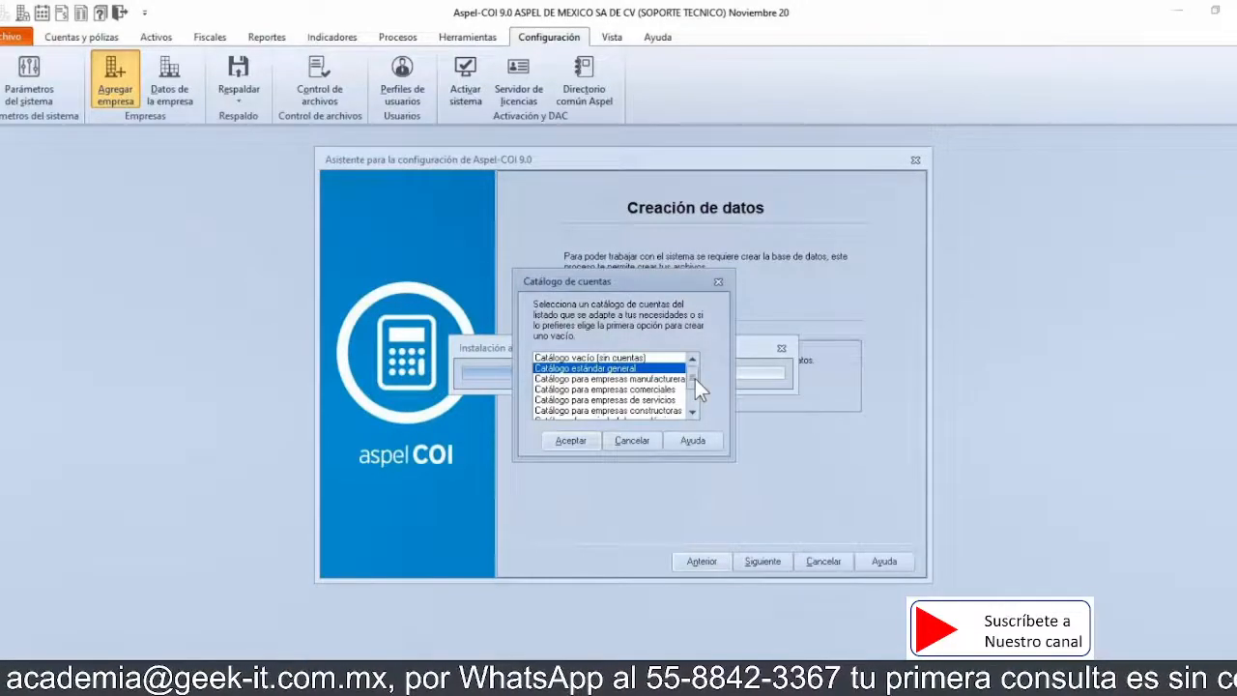
Step: Review the available catalog of accounts templates, from the empty and standard general ones to the one for sociedades civiles
{"action": "left_click_drag", "start_coordinate": [695, 380], "coordinate": [695, 386]}
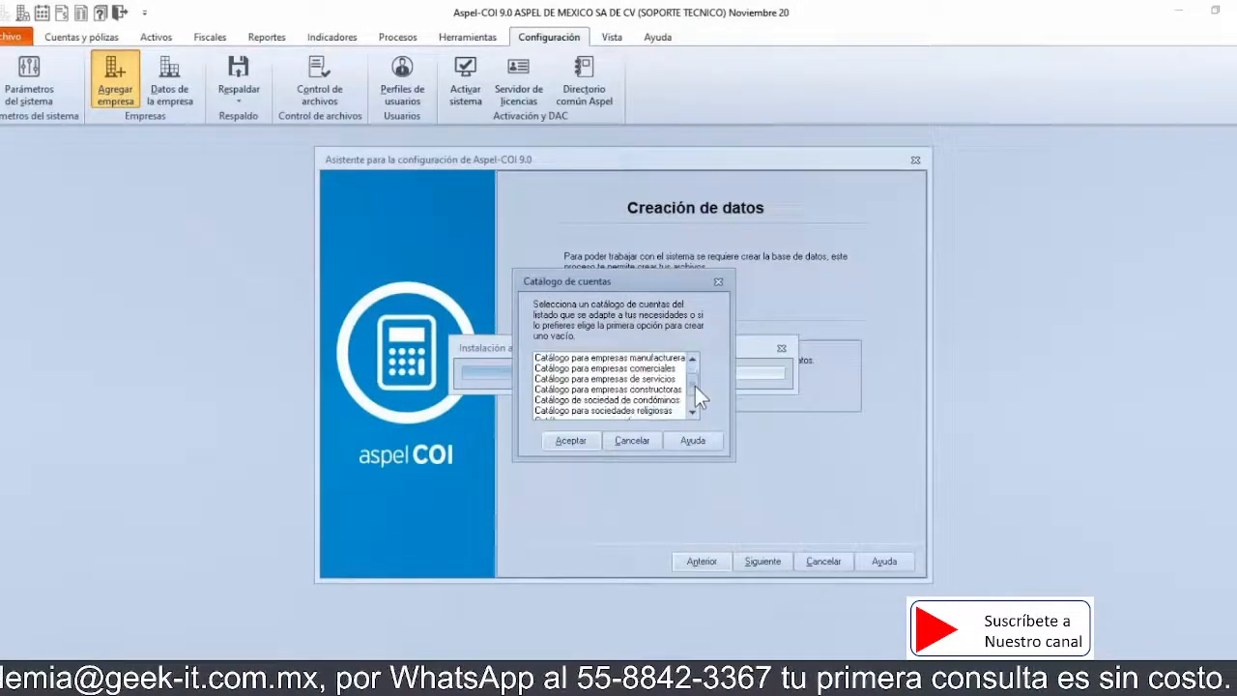
{"action": "scroll", "coordinate": [695, 386], "scroll_direction": "up", "scroll_amount": 1}
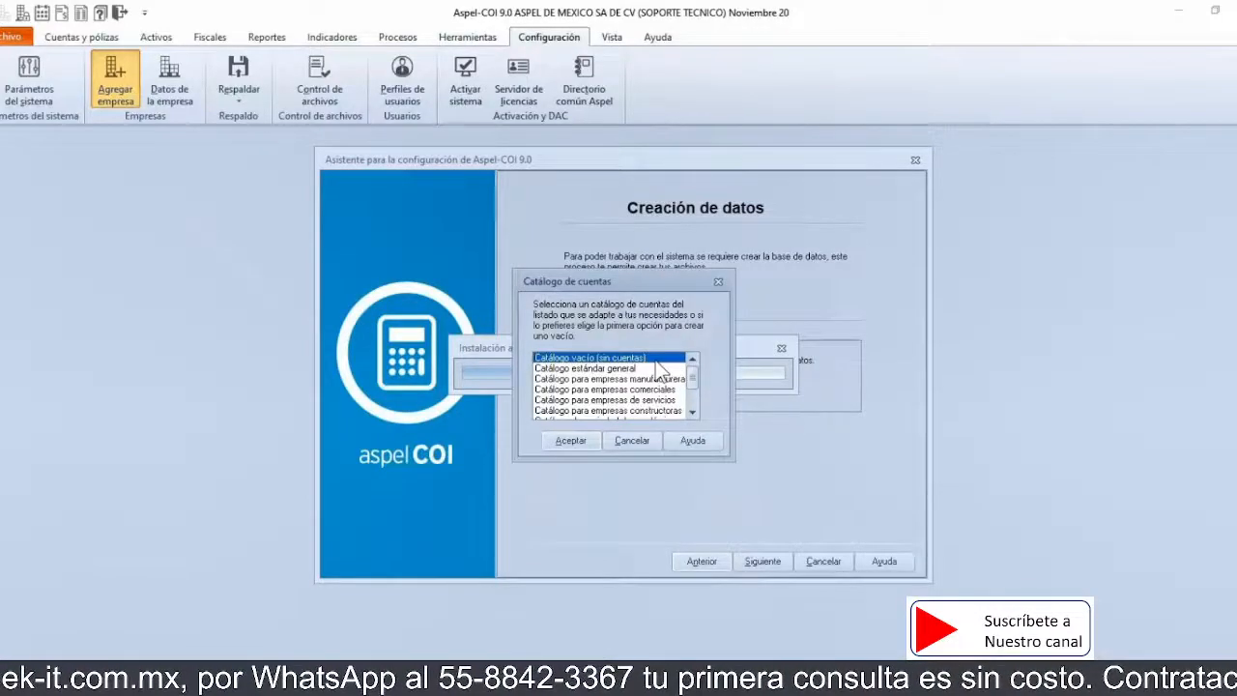
{"action": "left_click", "coordinate": [660, 368]}
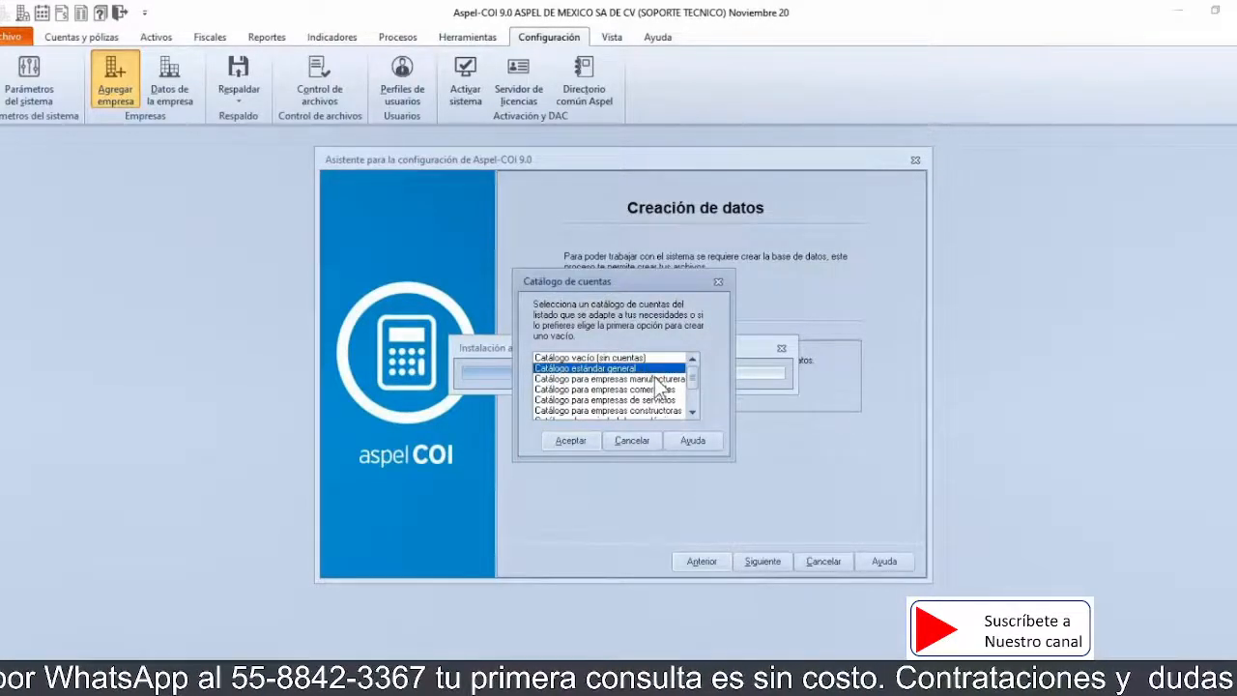
{"action": "left_click", "coordinate": [655, 379]}
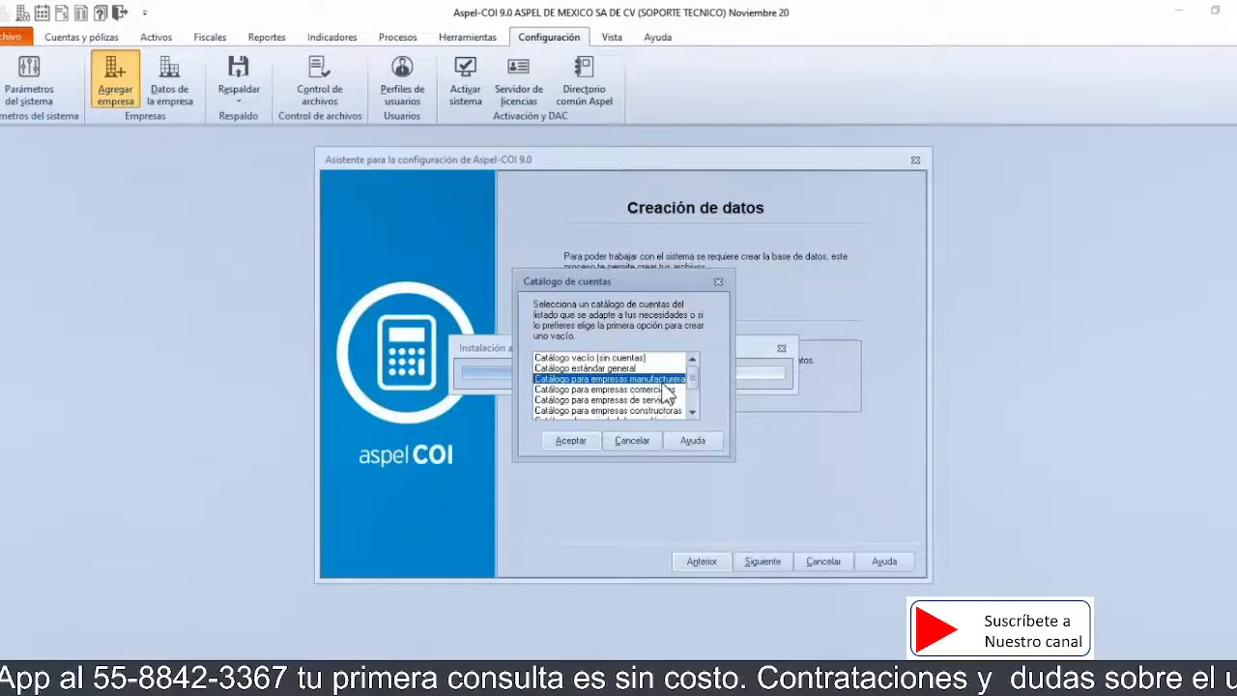
{"action": "left_click", "coordinate": [665, 389]}
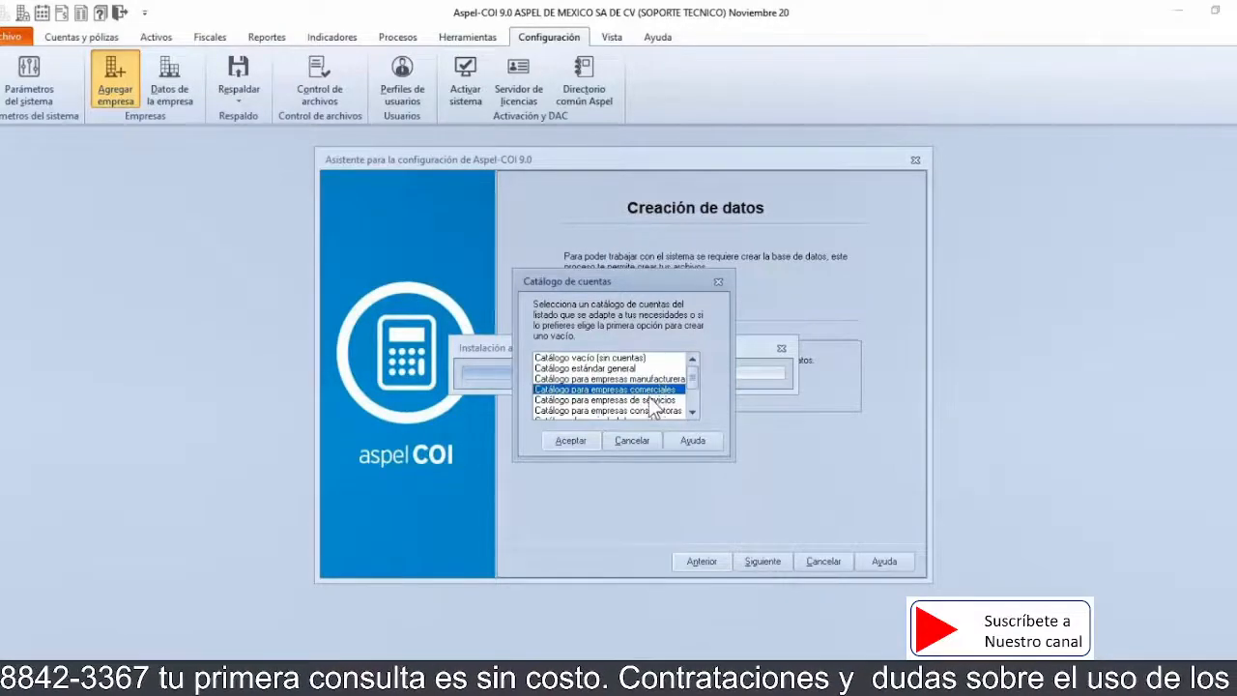
{"action": "left_click", "coordinate": [652, 400]}
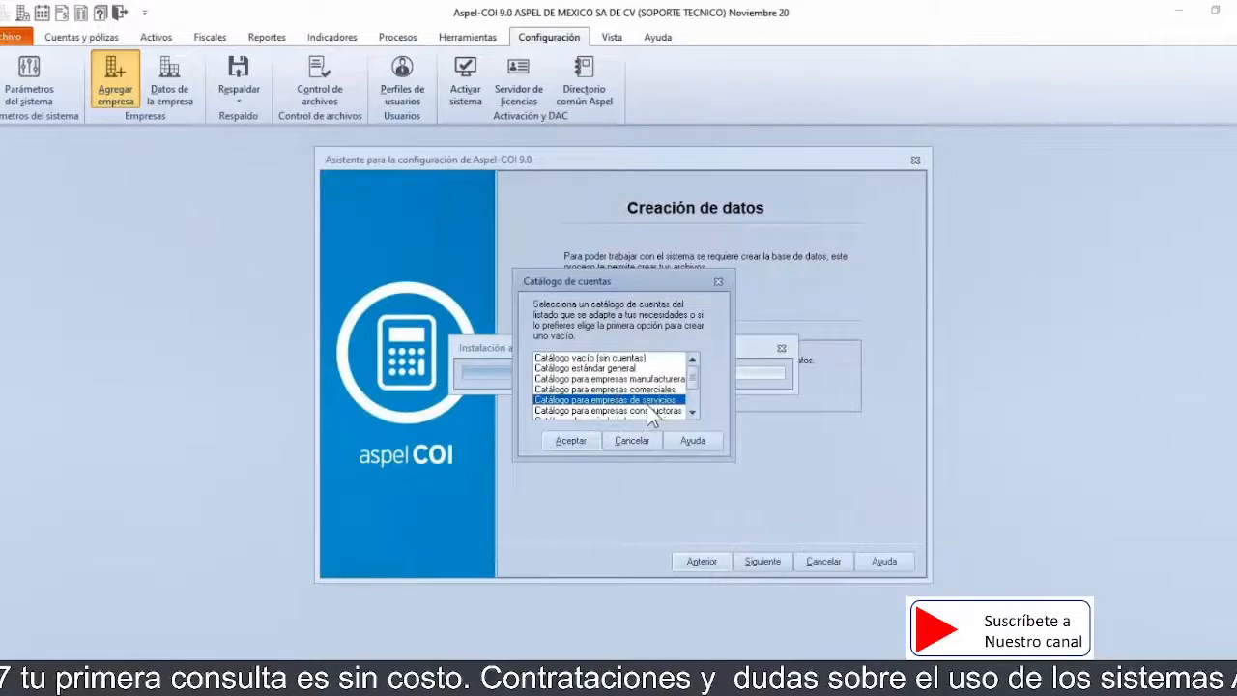
{"action": "left_click", "coordinate": [656, 414]}
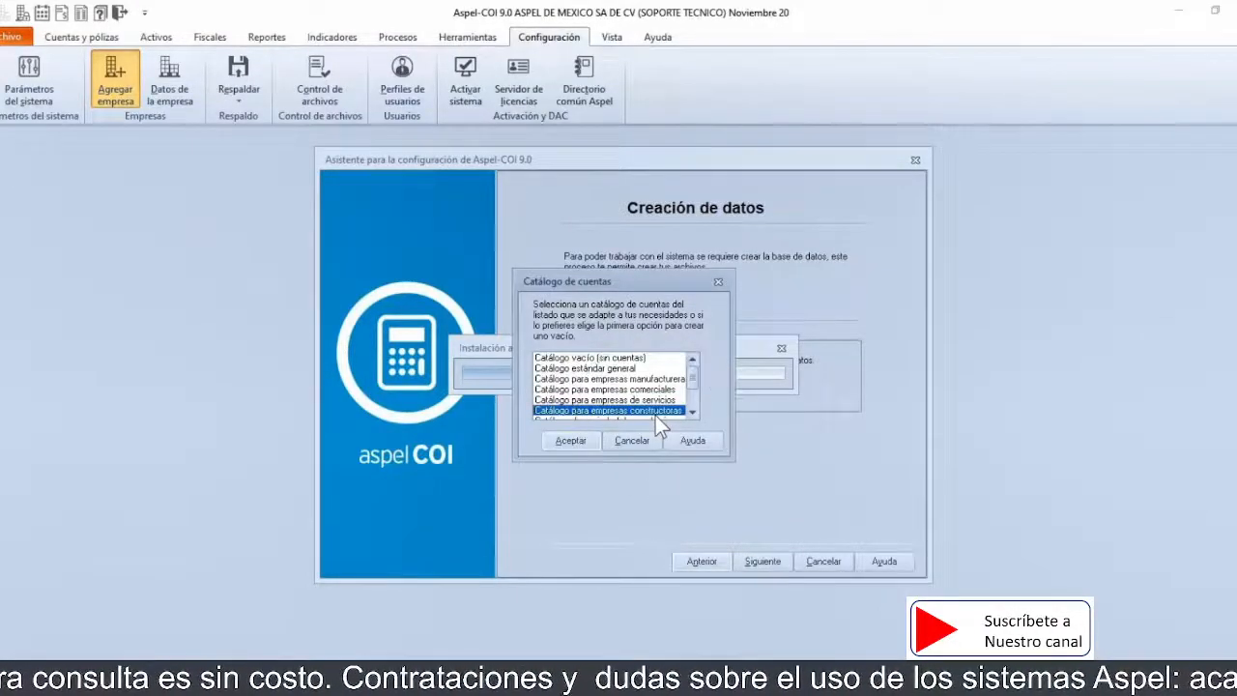
{"action": "left_click", "coordinate": [655, 416]}
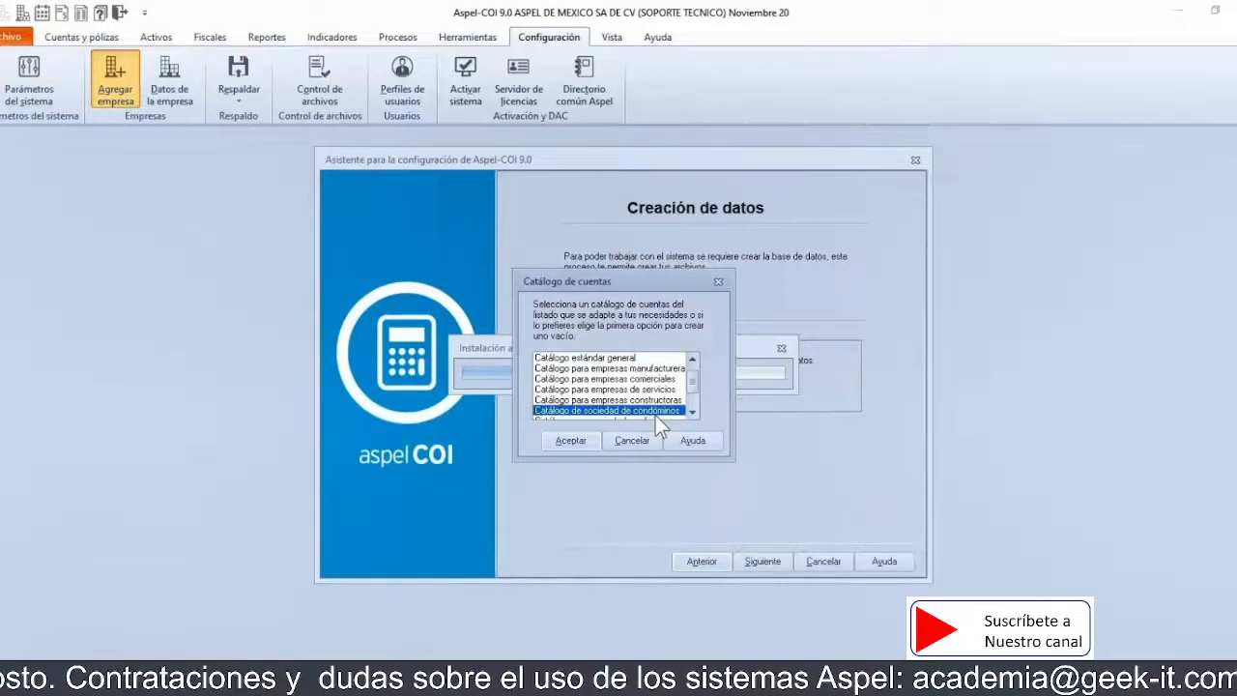
{"action": "left_click", "coordinate": [656, 416]}
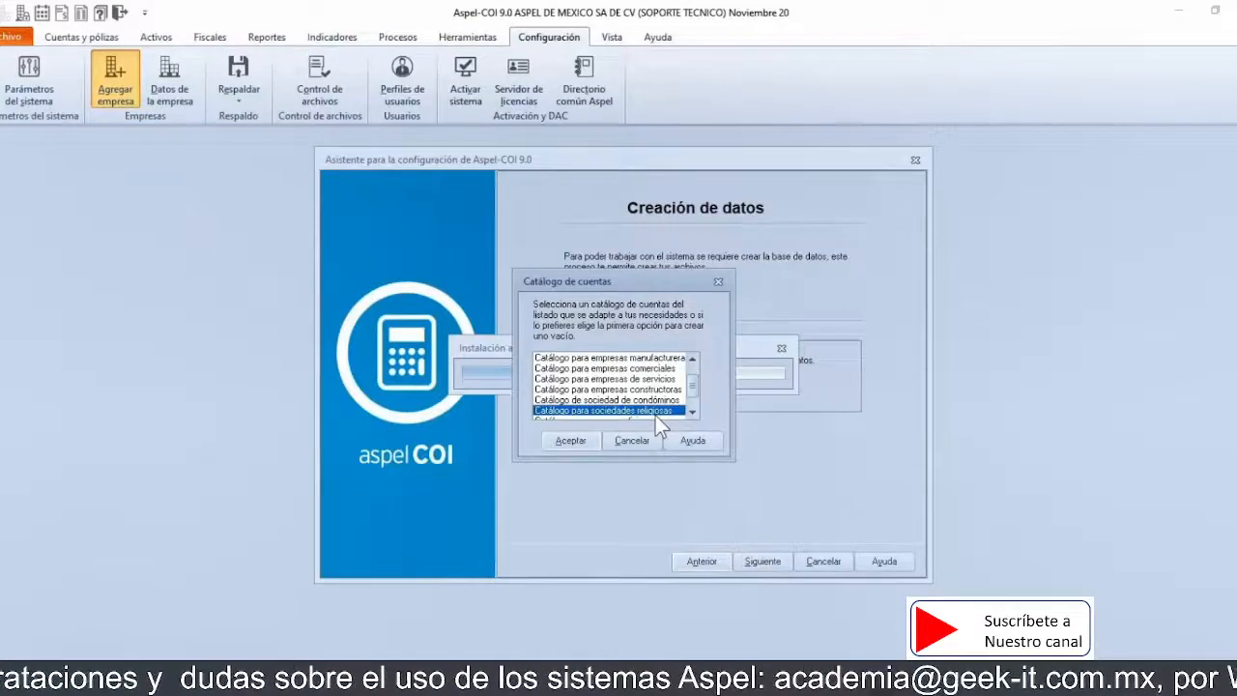
{"action": "left_click", "coordinate": [656, 416]}
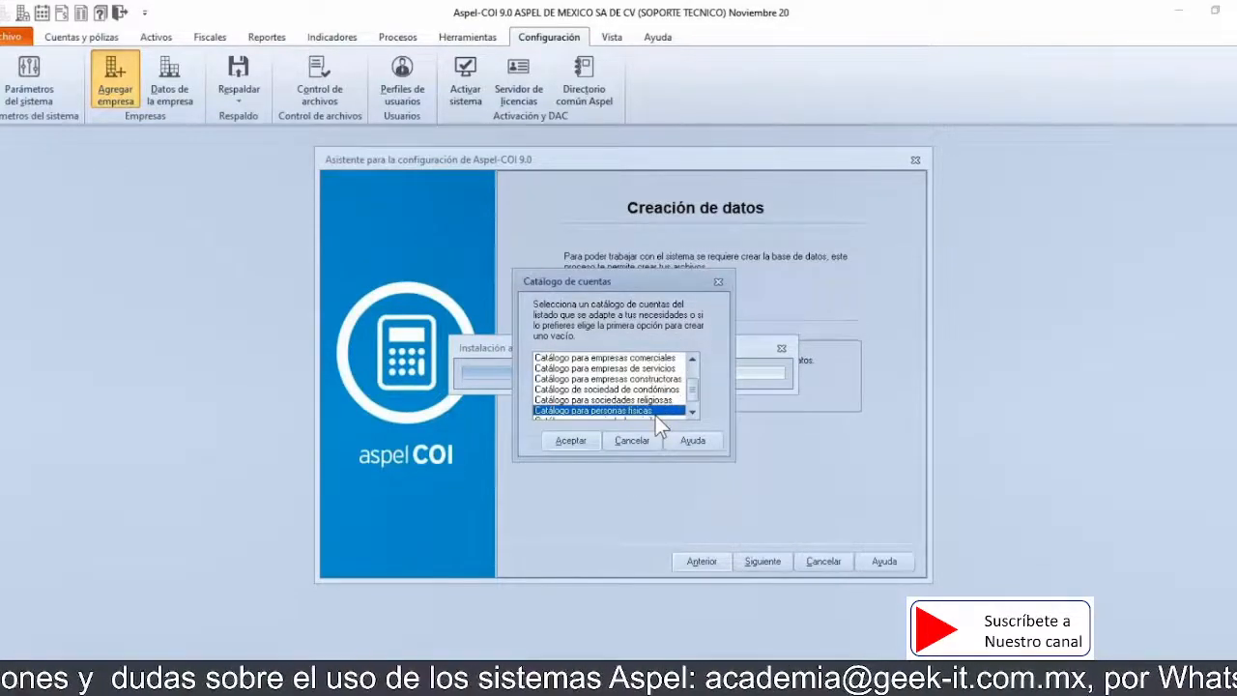
{"action": "left_click", "coordinate": [655, 416]}
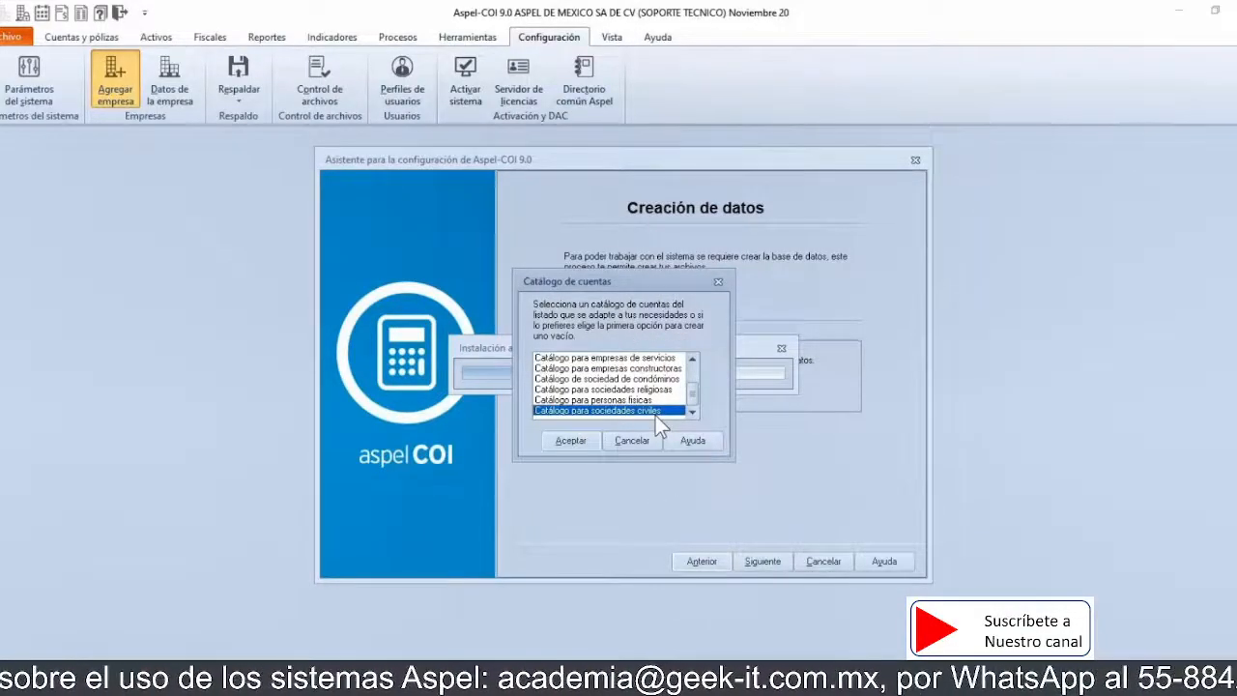
Step: Choose Catálogo vacío (sin cuentas) as the new company's catalog of accounts and complete the data creation
{"action": "key", "text": "Up"}
{"action": "key", "text": "Up"}
{"action": "key", "text": "Up"}
{"action": "key", "text": "Up"}
{"action": "key", "text": "Up"}
{"action": "key", "text": "Up"}
{"action": "key", "text": "Up"}
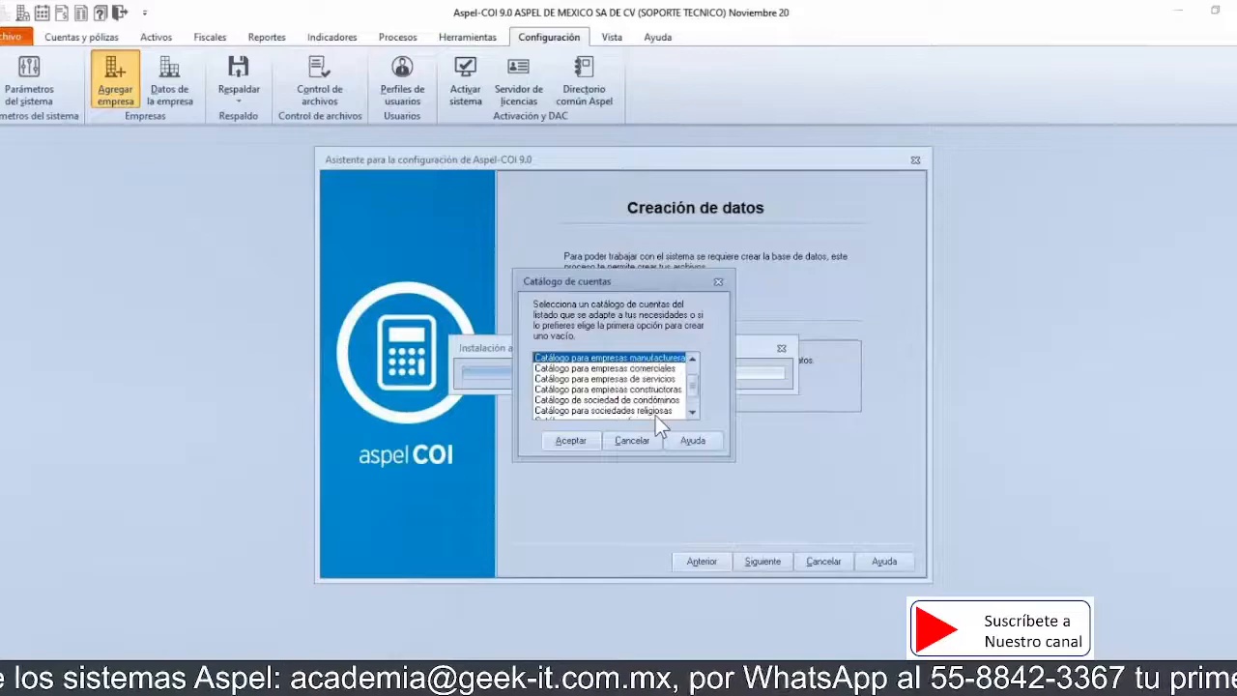
{"action": "key", "text": "Up"}
{"action": "key", "text": "Up"}
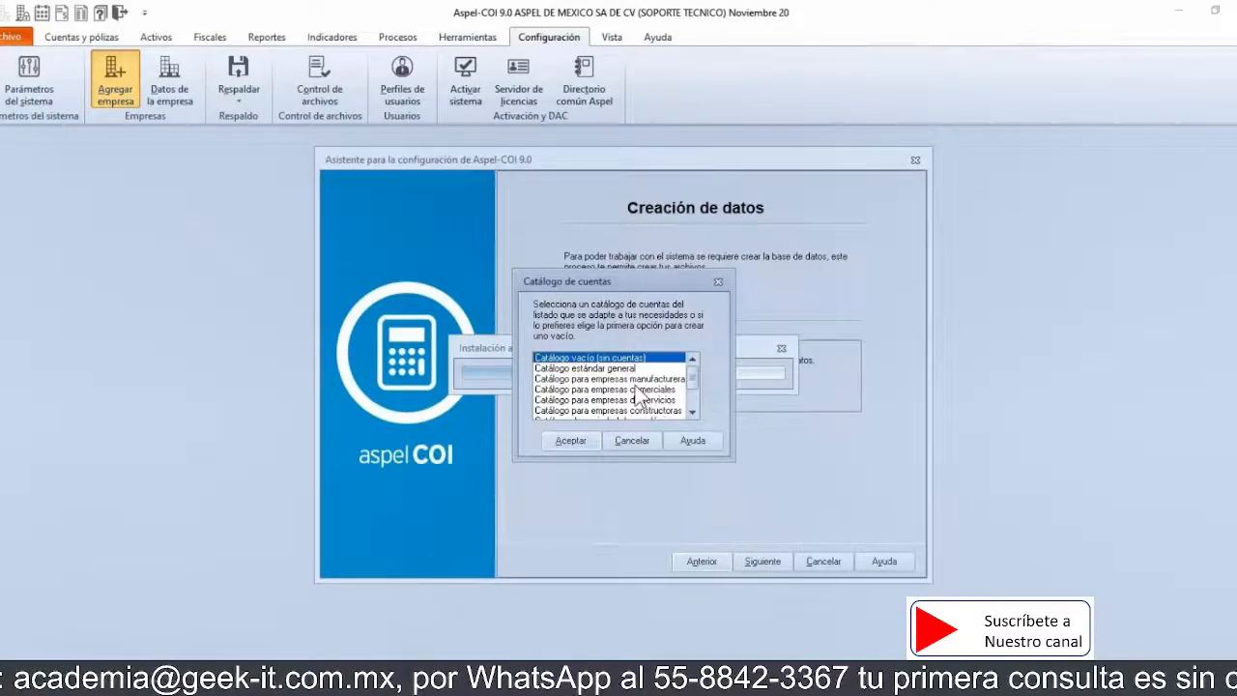
{"action": "left_click", "coordinate": [587, 361]}
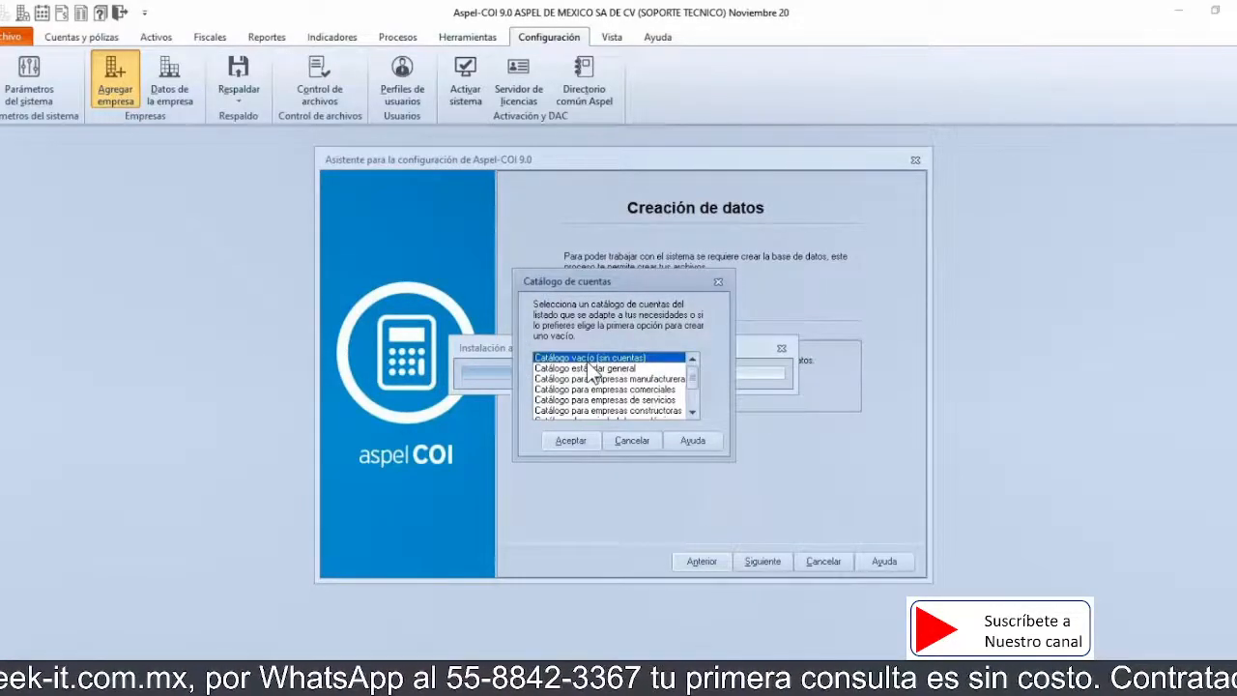
{"action": "left_click", "coordinate": [577, 444]}
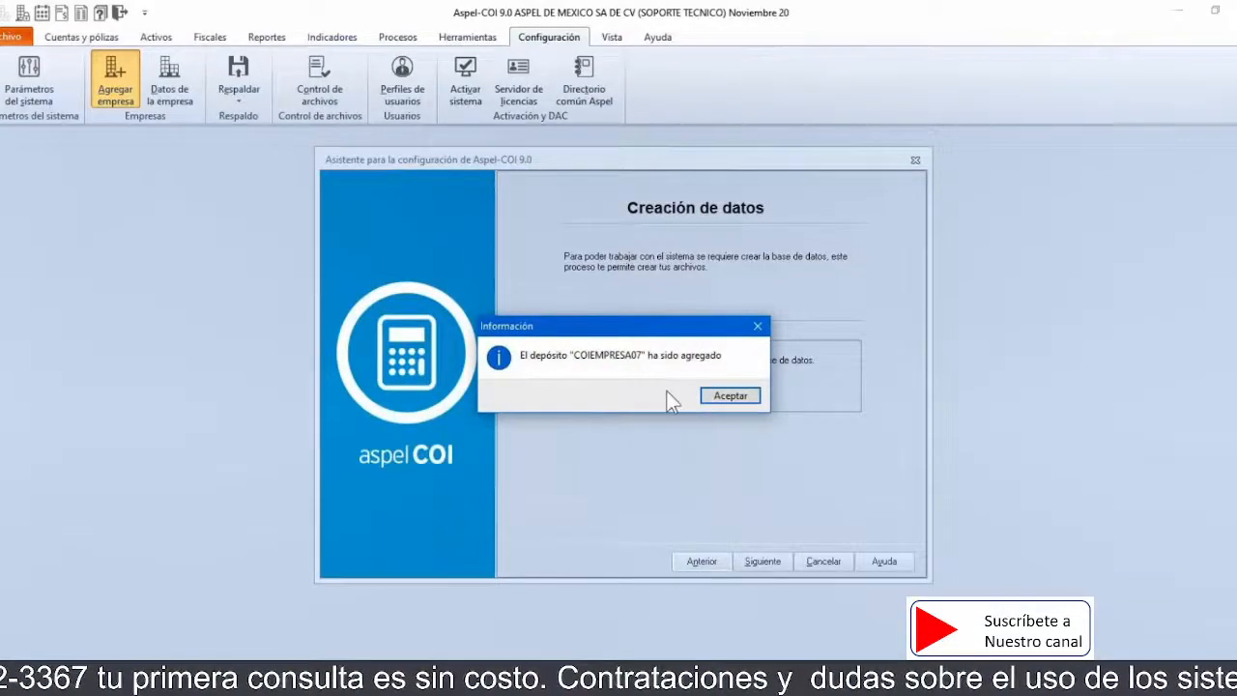
{"action": "left_click", "coordinate": [723, 397]}
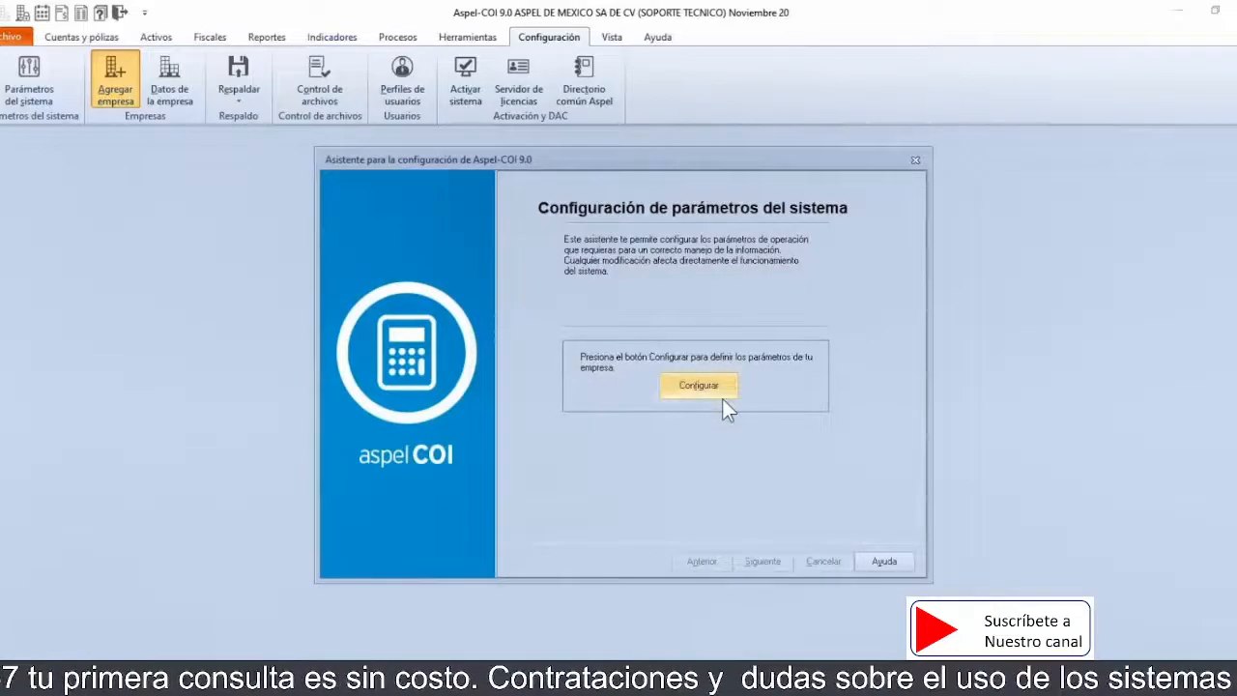
Step: Configure the company parameters with DEMO as Razón social and the company's R.F.C., and confirm its registration
{"action": "left_click", "coordinate": [714, 388]}
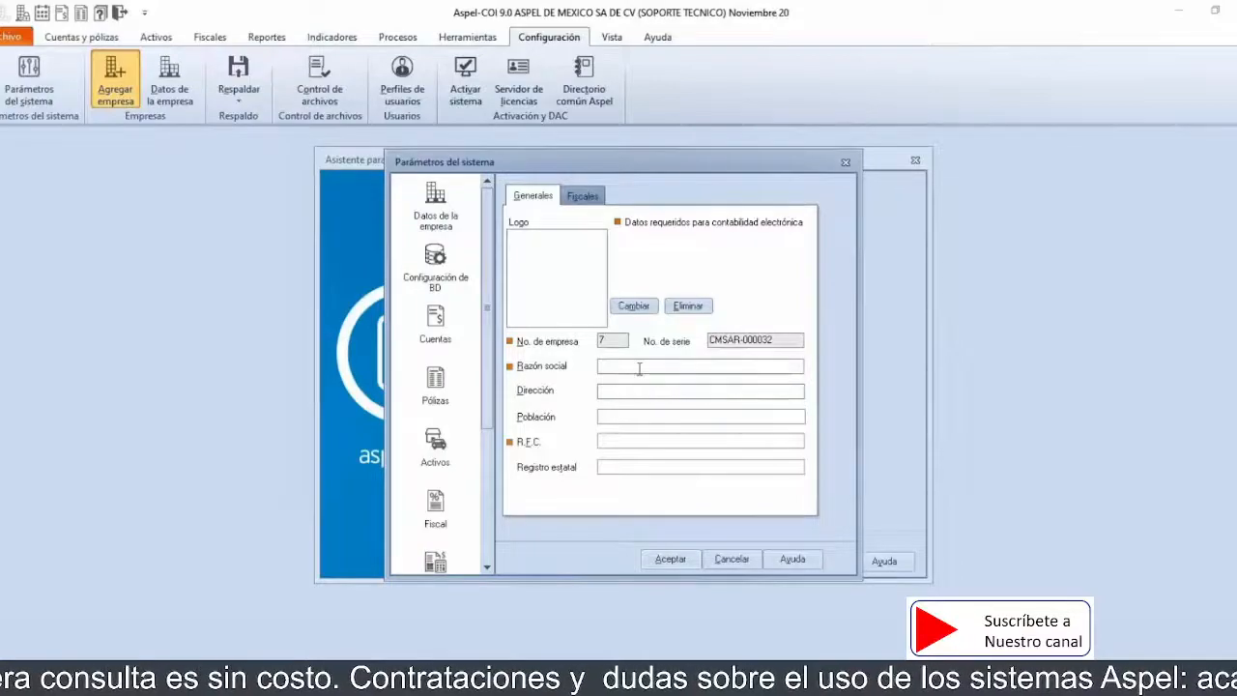
{"action": "type", "text": "DEMO"}
{"action": "left_click", "coordinate": [632, 443]}
{"action": "type", "text": "AAA0"}
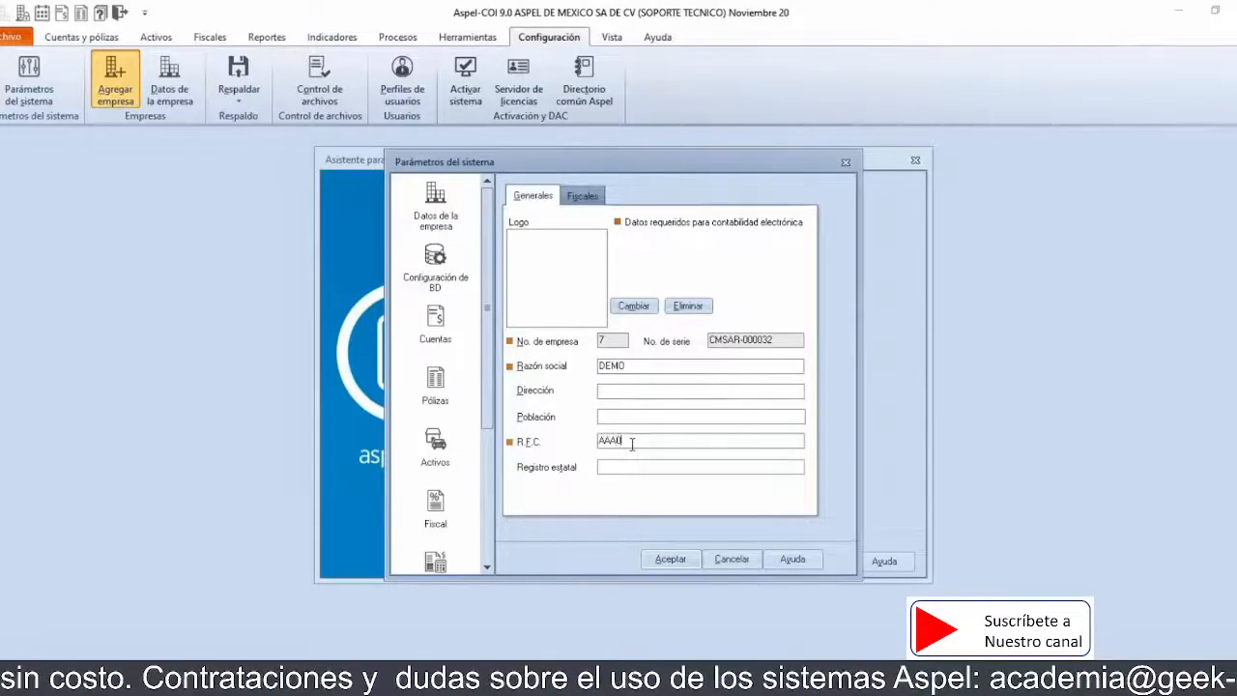
{"action": "type", "text": "10101AAA"}
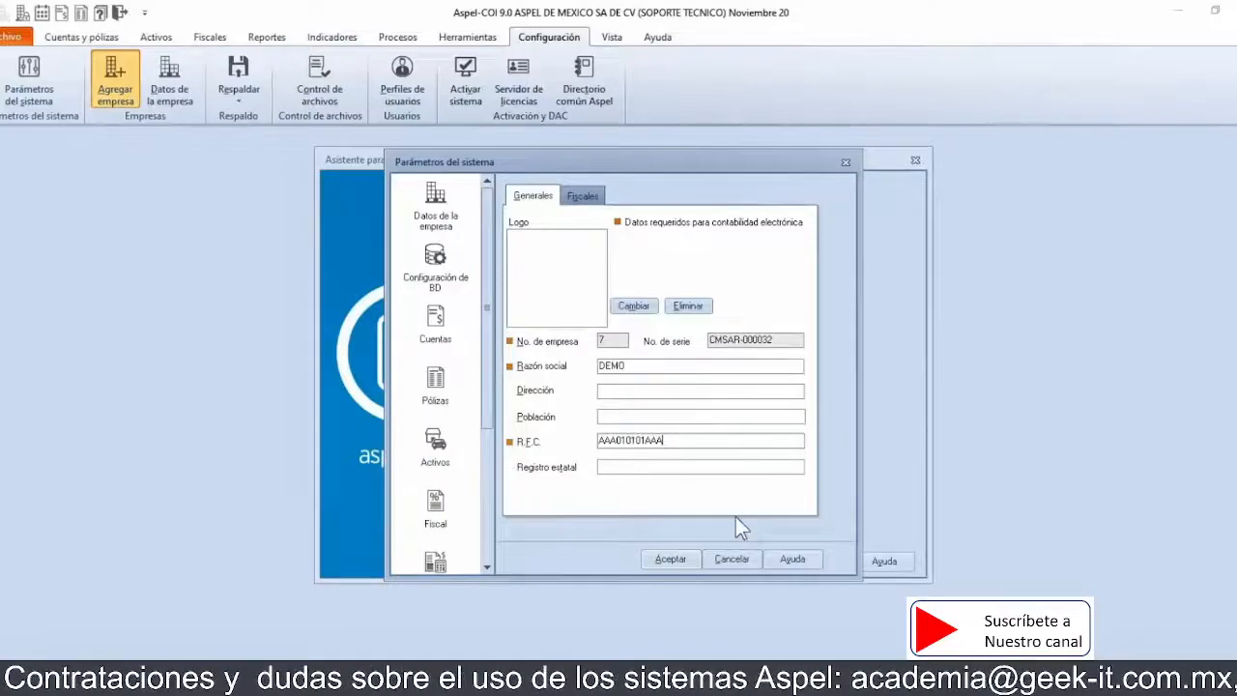
{"action": "left_click", "coordinate": [672, 559]}
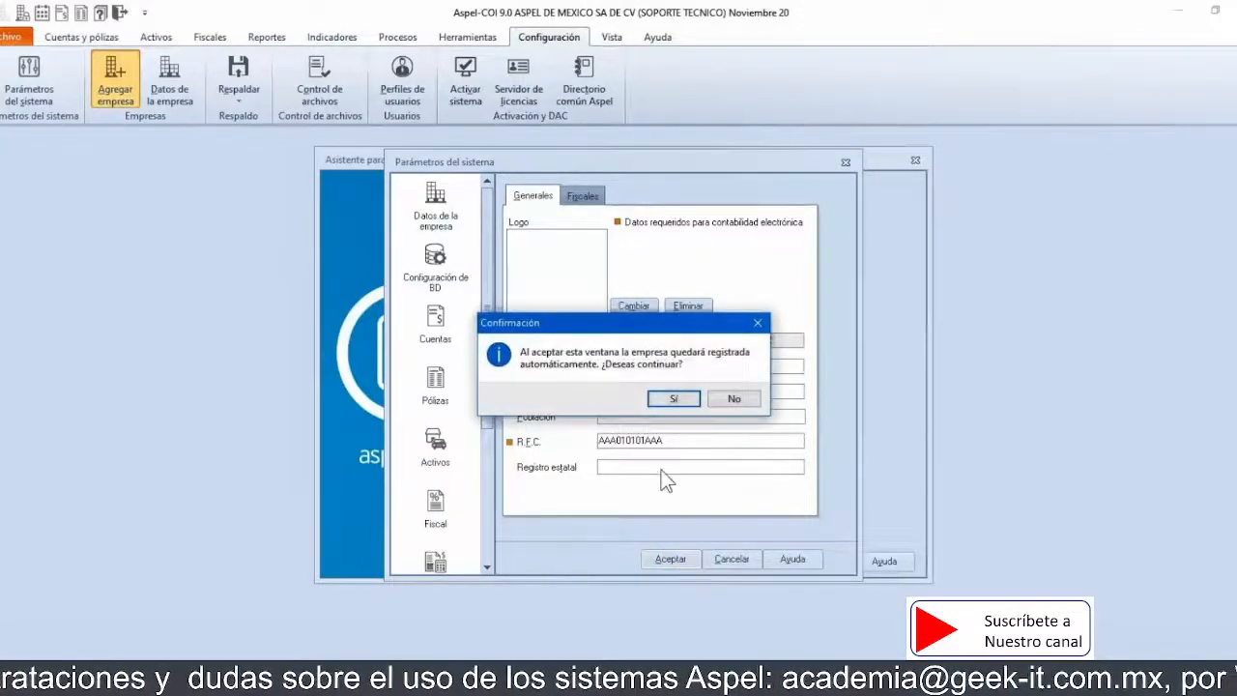
{"action": "left_click", "coordinate": [668, 405]}
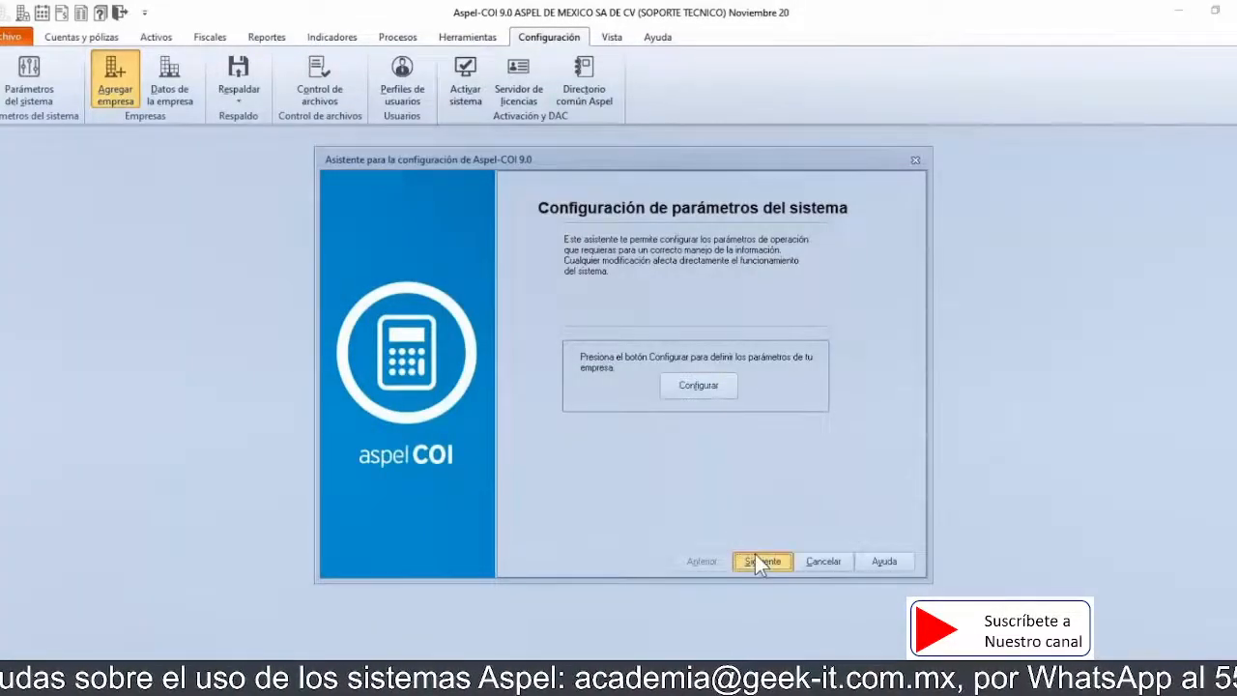
Step: Proceed past the user profiles without defining any and finish the company configuration assistant
{"action": "left_click", "coordinate": [755, 556]}
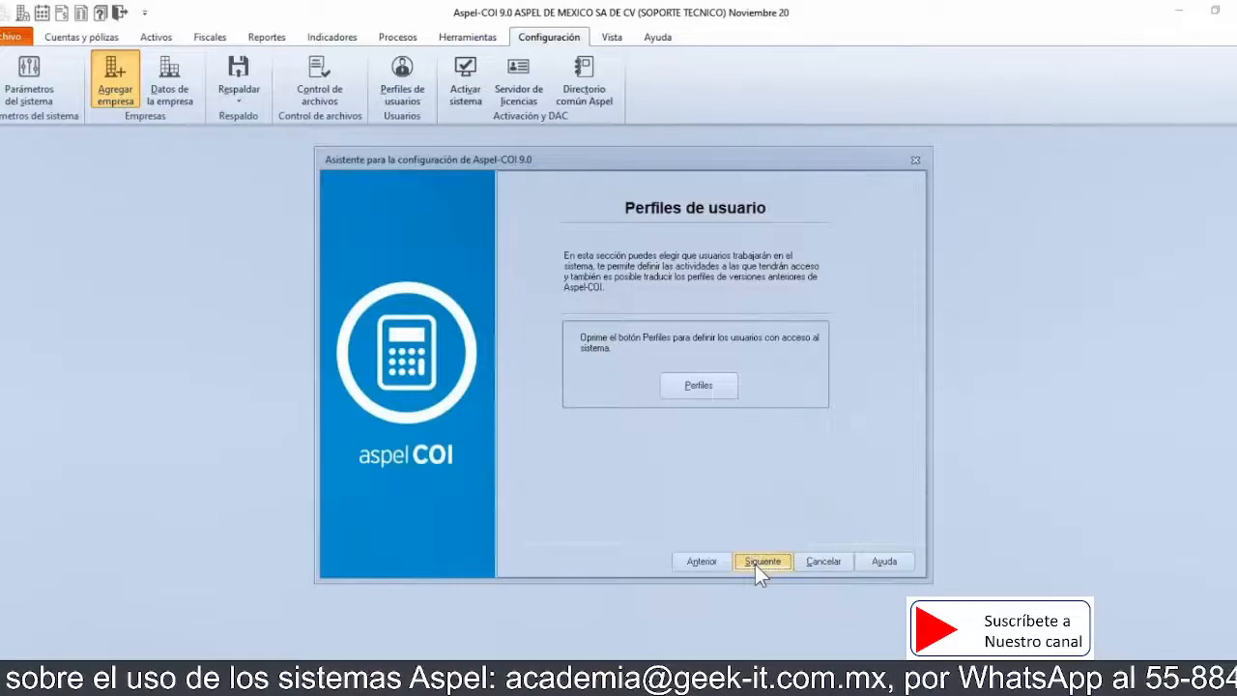
{"action": "left_click", "coordinate": [757, 565]}
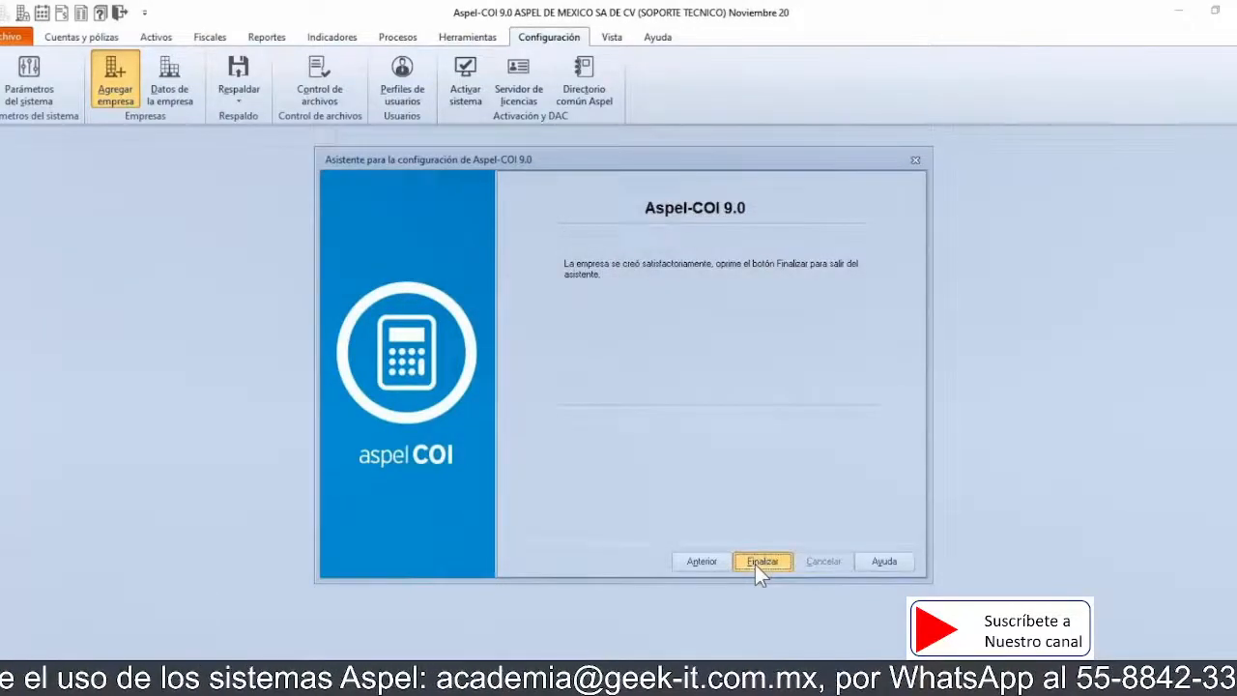
{"action": "left_click", "coordinate": [755, 566]}
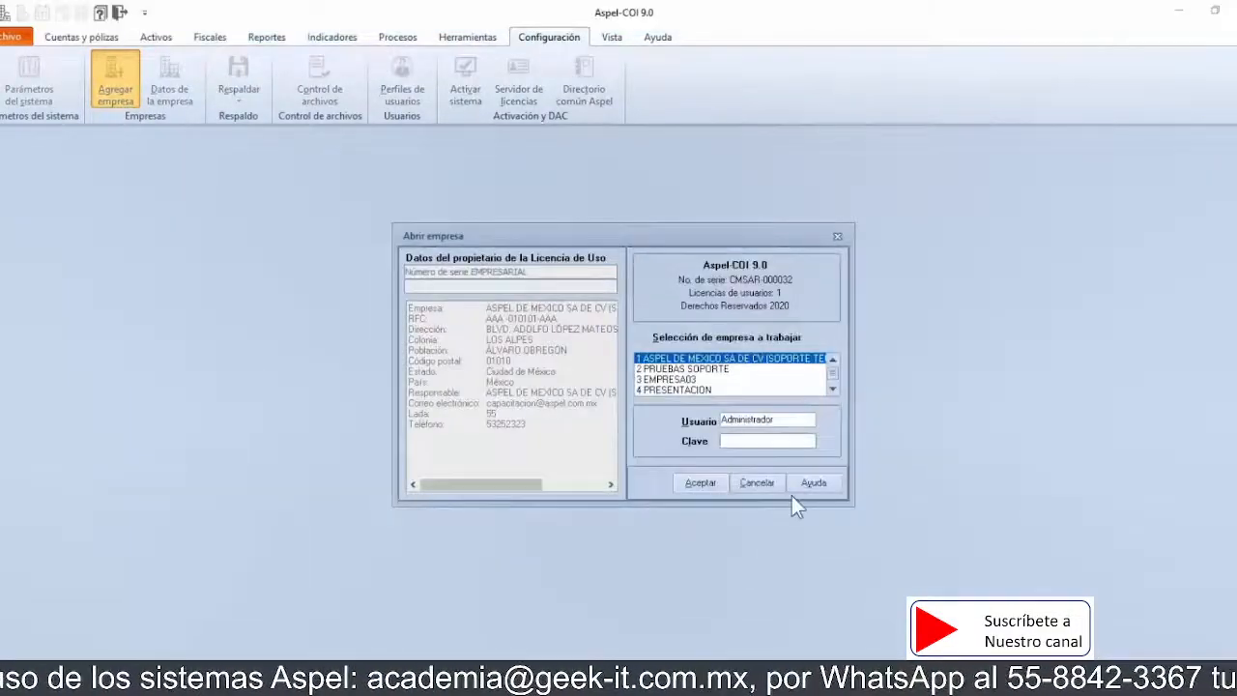
Step: Open the DEMO company to work in the Enero 2021 period
{"action": "scroll", "coordinate": [830, 386], "scroll_direction": "down", "scroll_amount": 1}
{"action": "left_click", "coordinate": [664, 391]}
{"action": "left_click", "coordinate": [697, 484]}
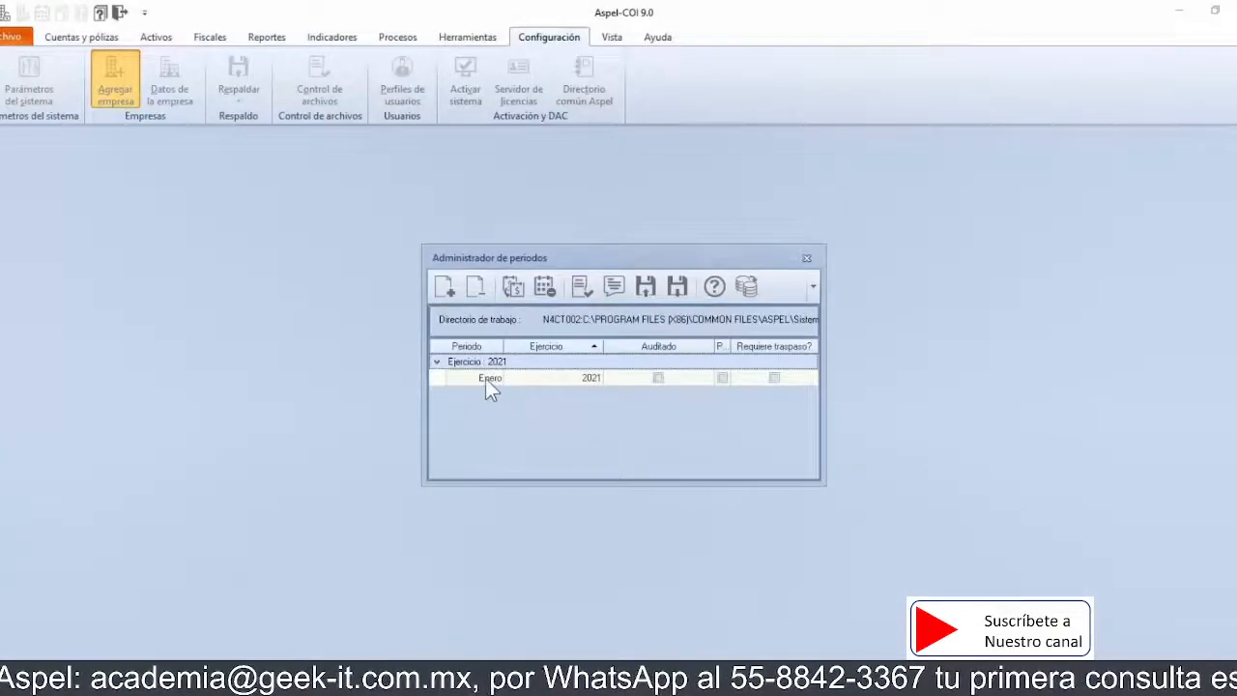
{"action": "double_click", "coordinate": [486, 378]}
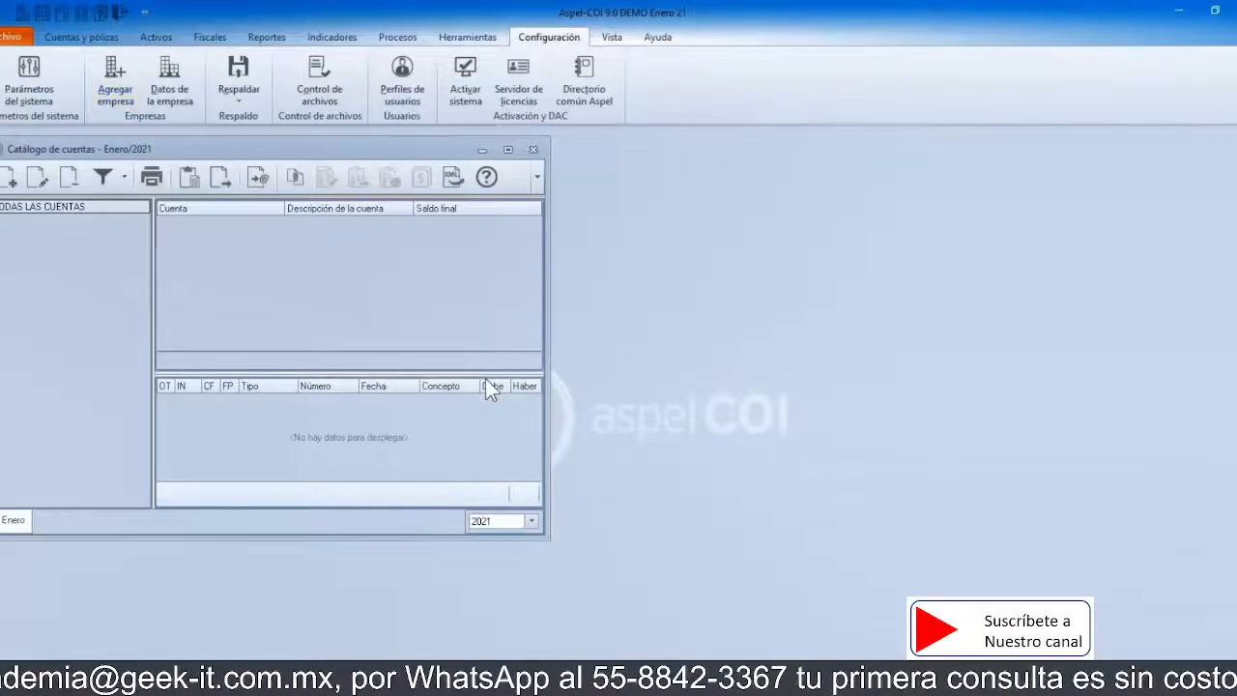
Step: Maximize the DEMO company's accounts catalog and examine its account tree, account list and movements area
{"action": "left_click", "coordinate": [89, 153]}
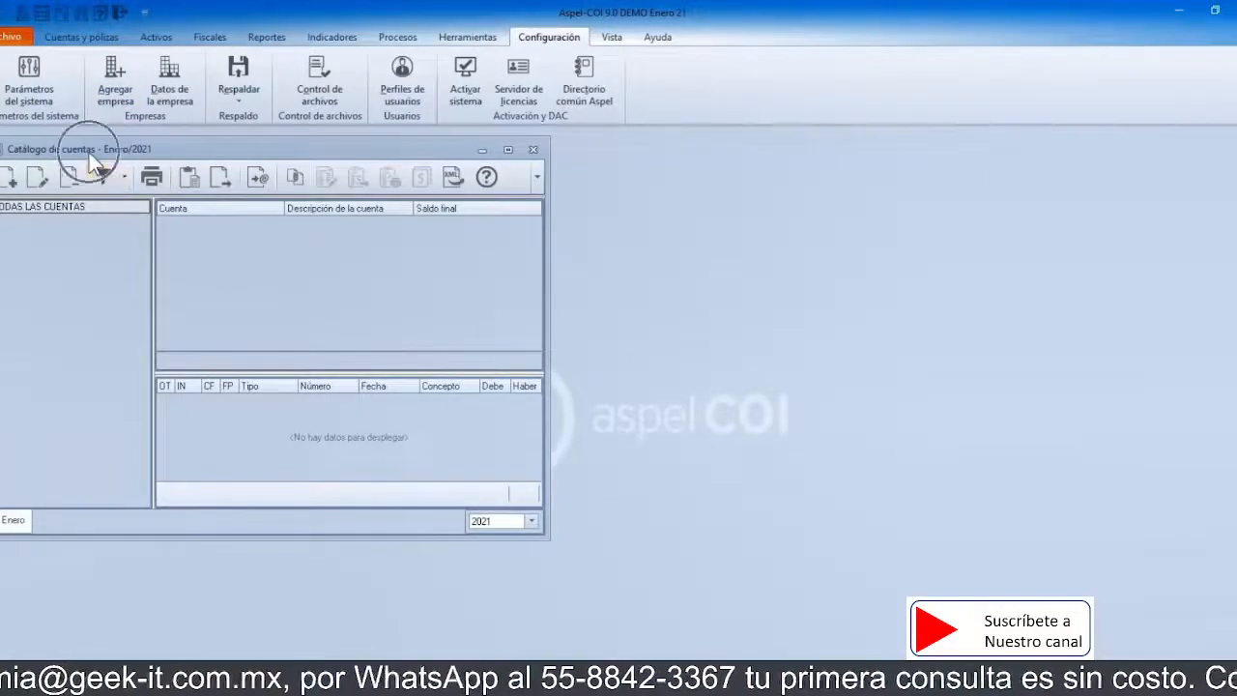
{"action": "left_click", "coordinate": [506, 149]}
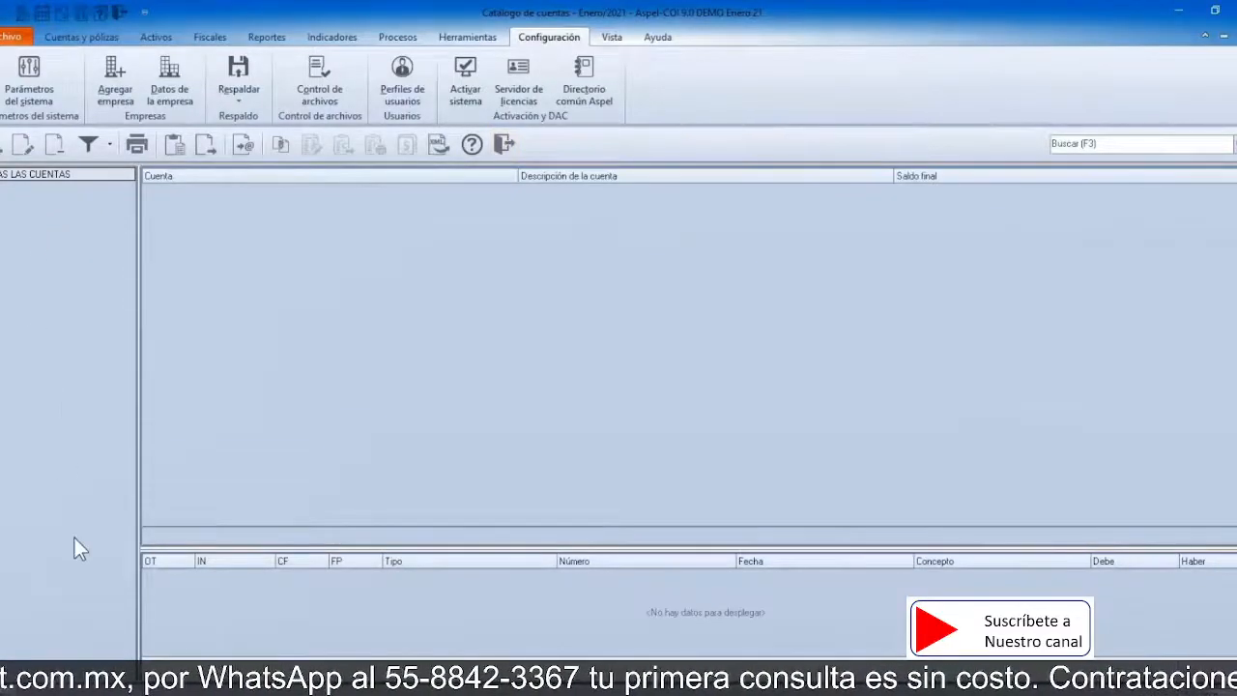
{"action": "left_click", "coordinate": [69, 254]}
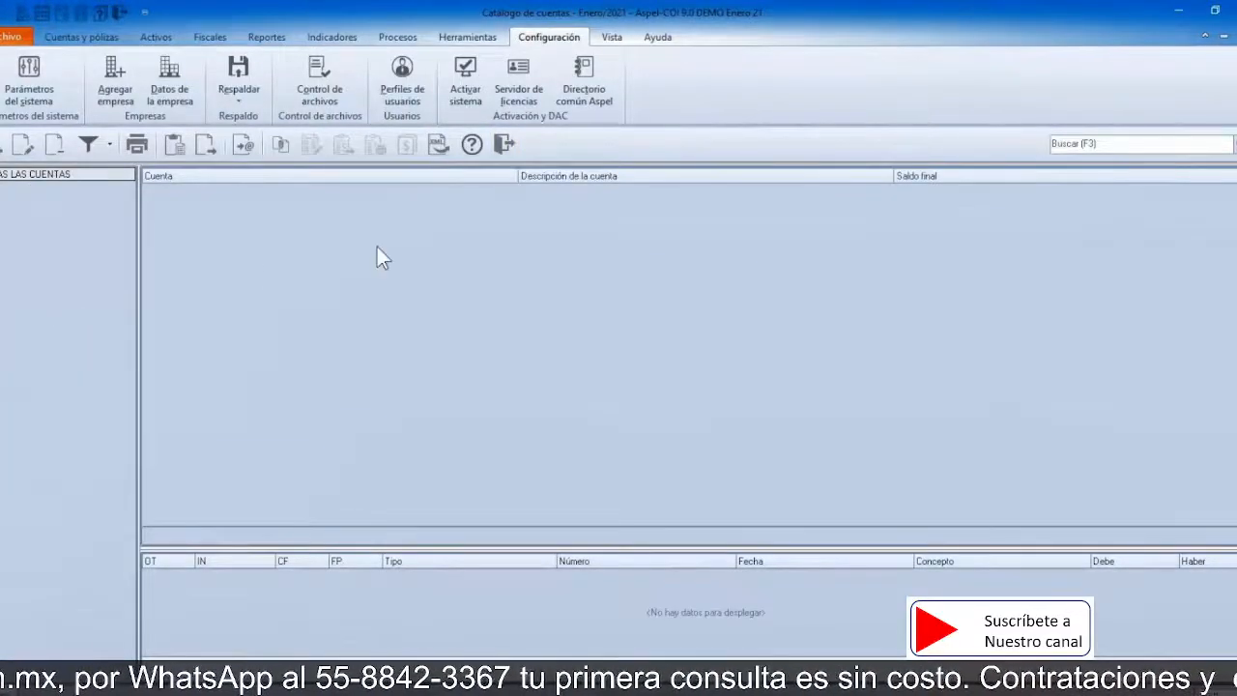
{"action": "left_click", "coordinate": [615, 419]}
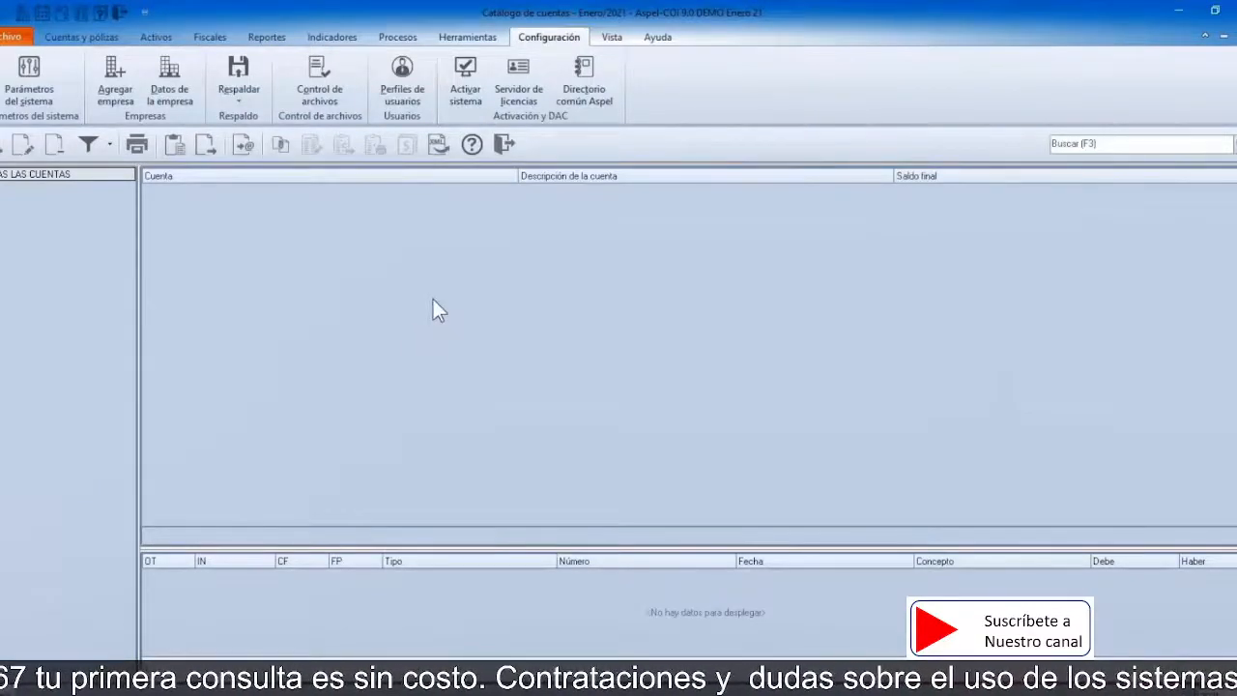
Step: Start adding an account and examine its number, description, Acumulativa or Detalle type, and general data
{"action": "left_click", "coordinate": [3, 150]}
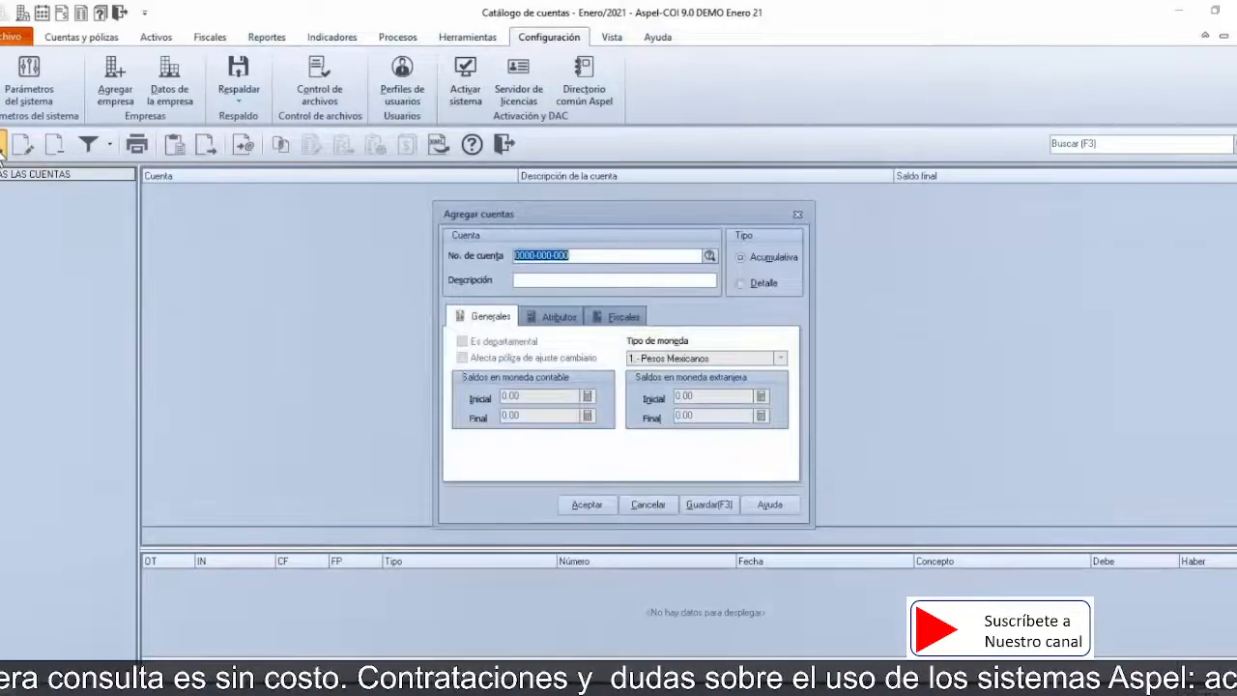
{"action": "key", "text": "ctrl"}
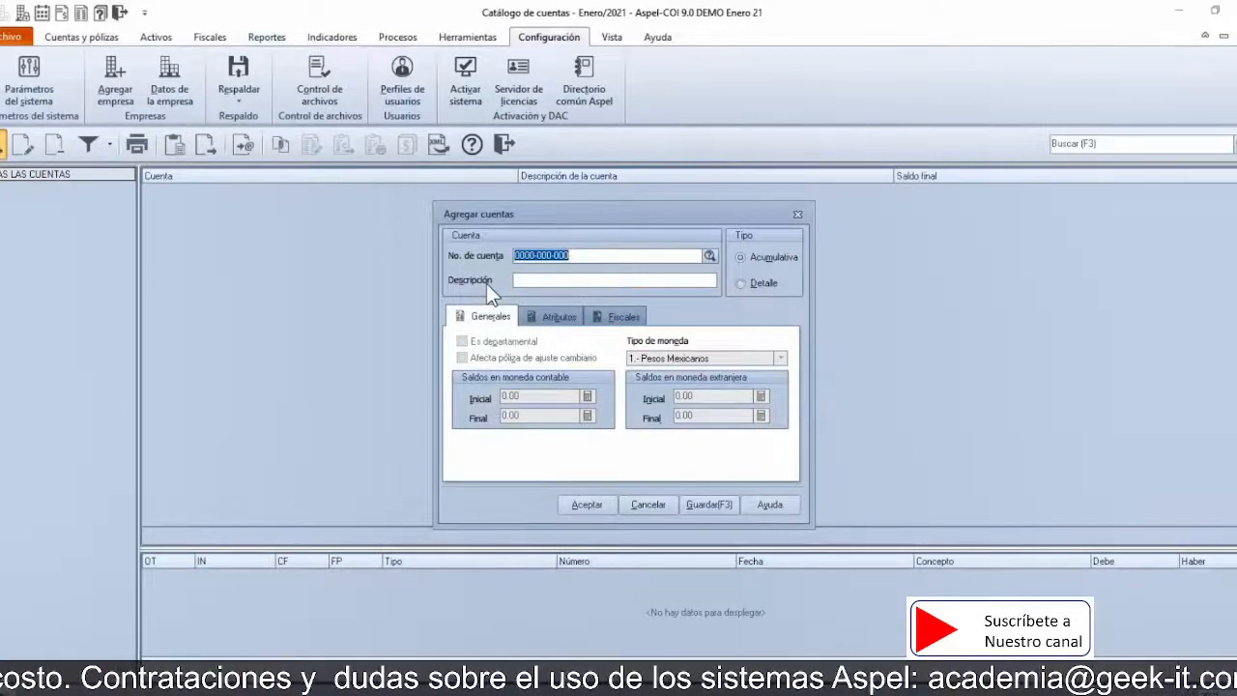
{"action": "left_click", "coordinate": [755, 286]}
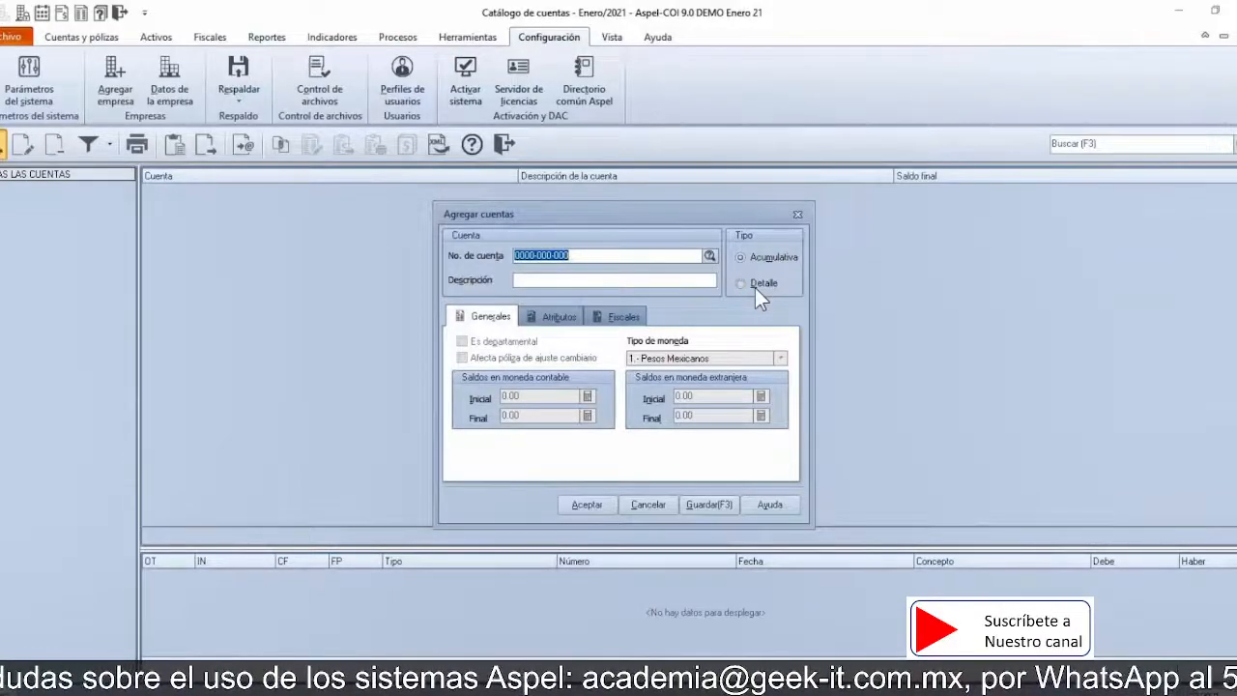
{"action": "left_click", "coordinate": [499, 329]}
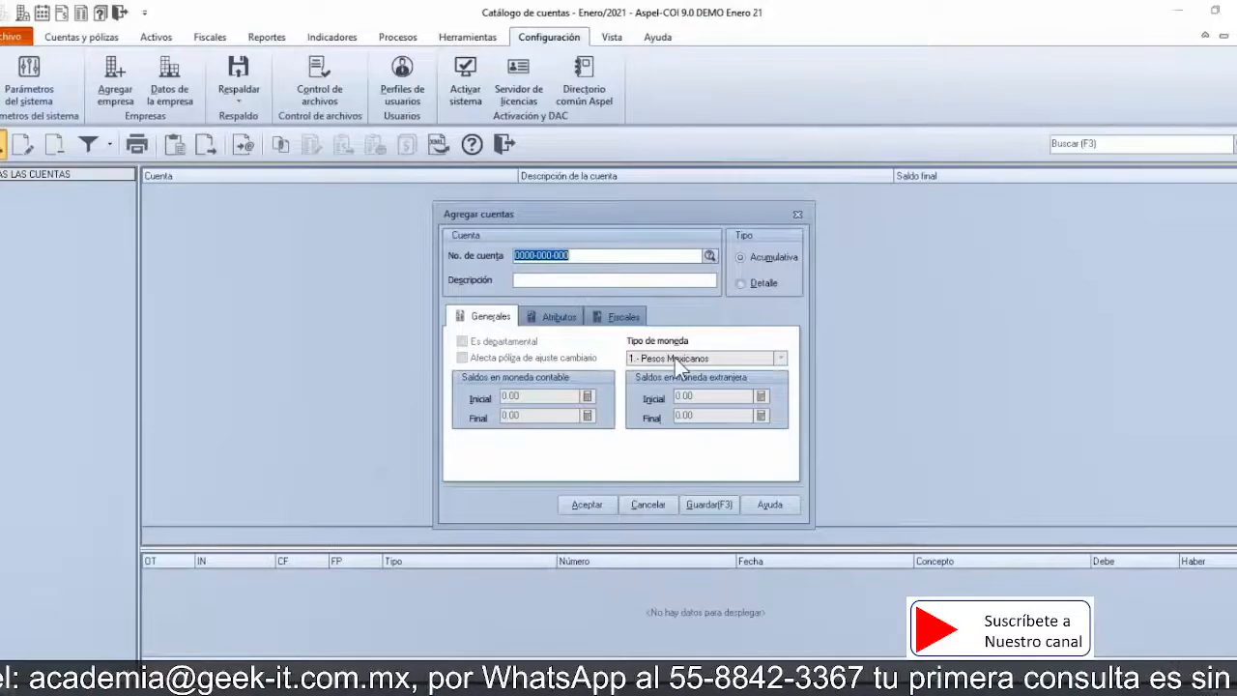
Step: Examine the new account's attributes: Deudora or Acreedora nature, contrapartida and the rubros it belongs to
{"action": "left_click", "coordinate": [556, 322]}
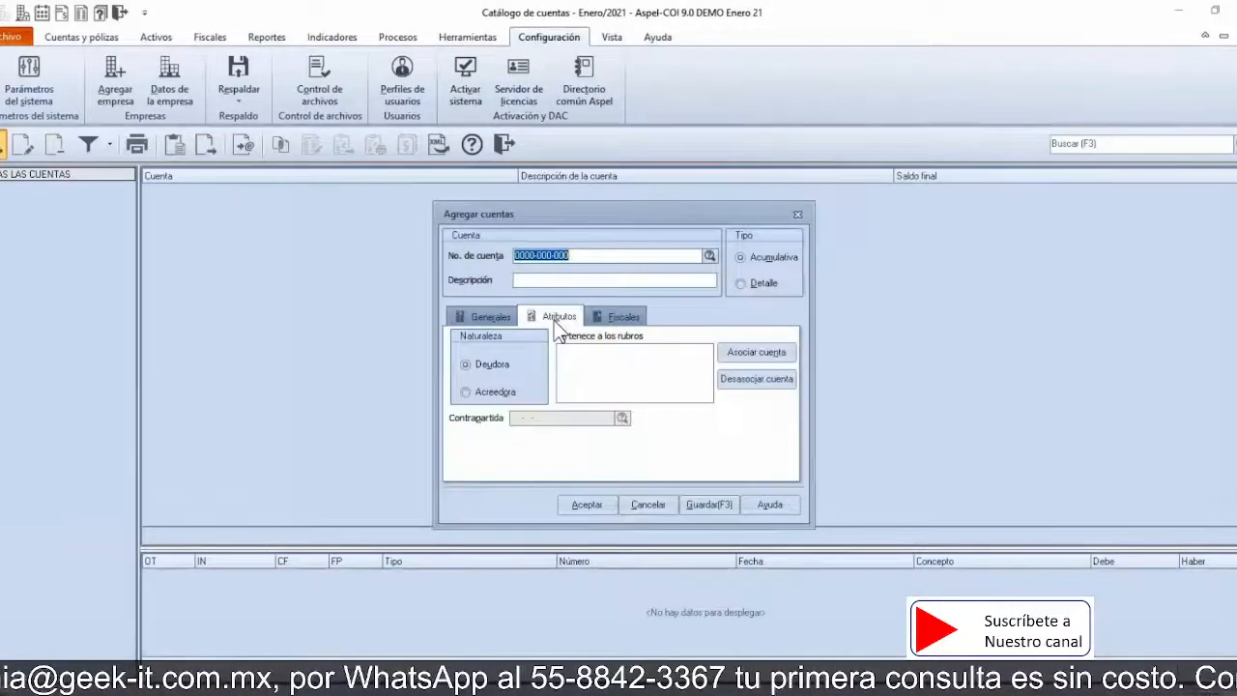
{"action": "key", "text": "ctrl"}
{"action": "key", "text": "ctrl"}
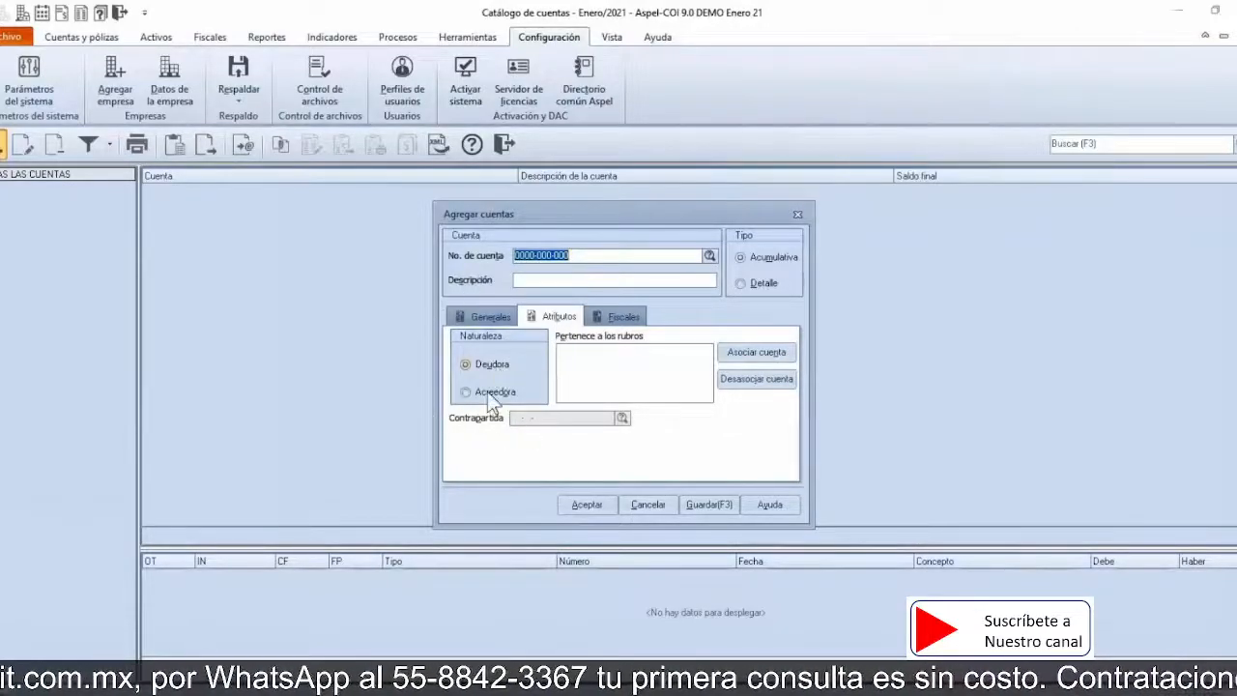
{"action": "key", "text": "ctrl"}
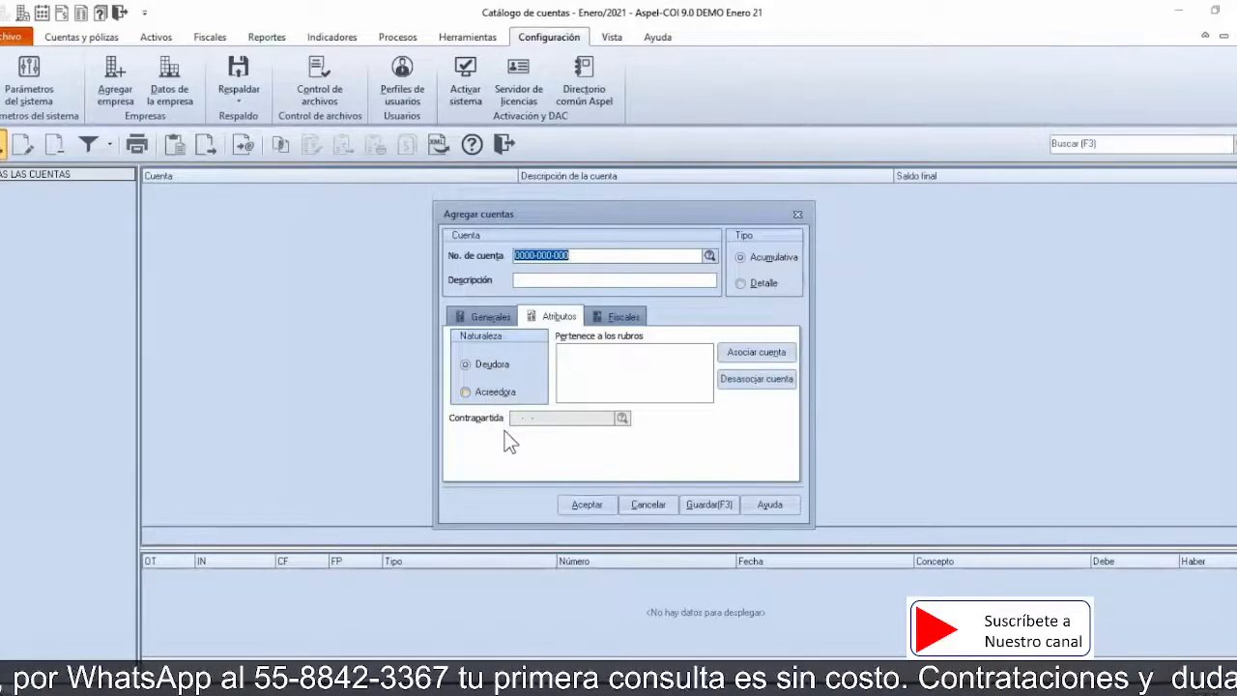
{"action": "key", "text": "ctrl"}
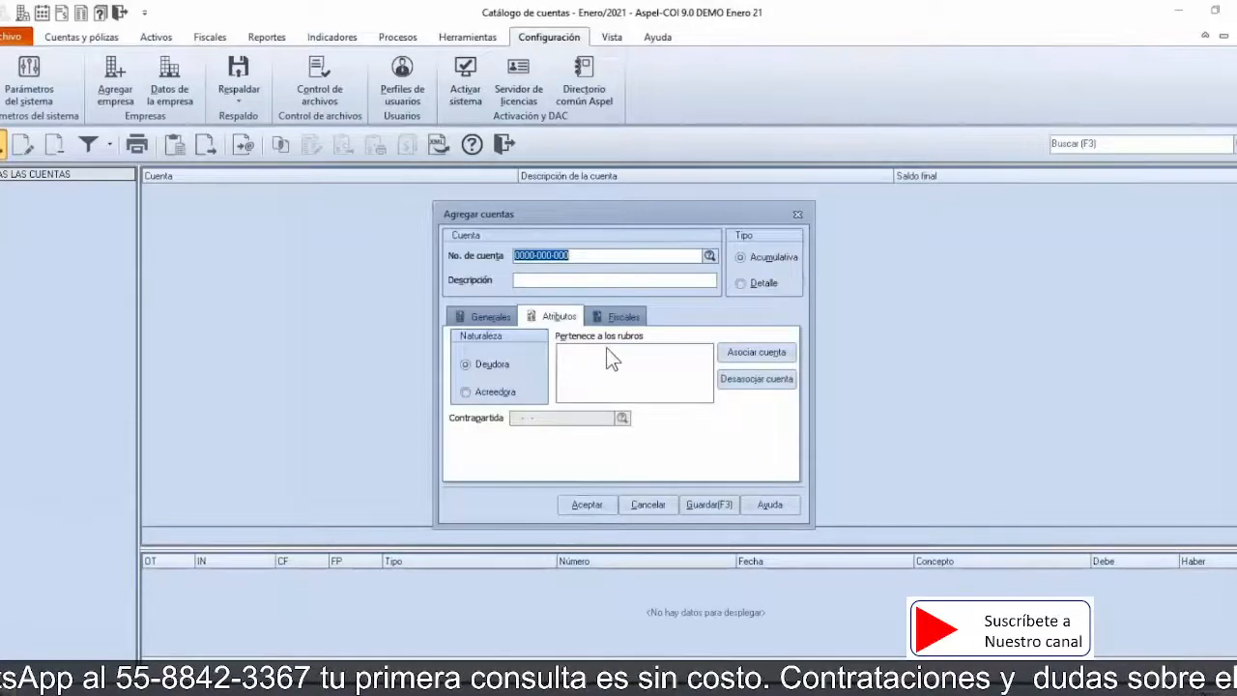
{"action": "key", "text": "ctrl"}
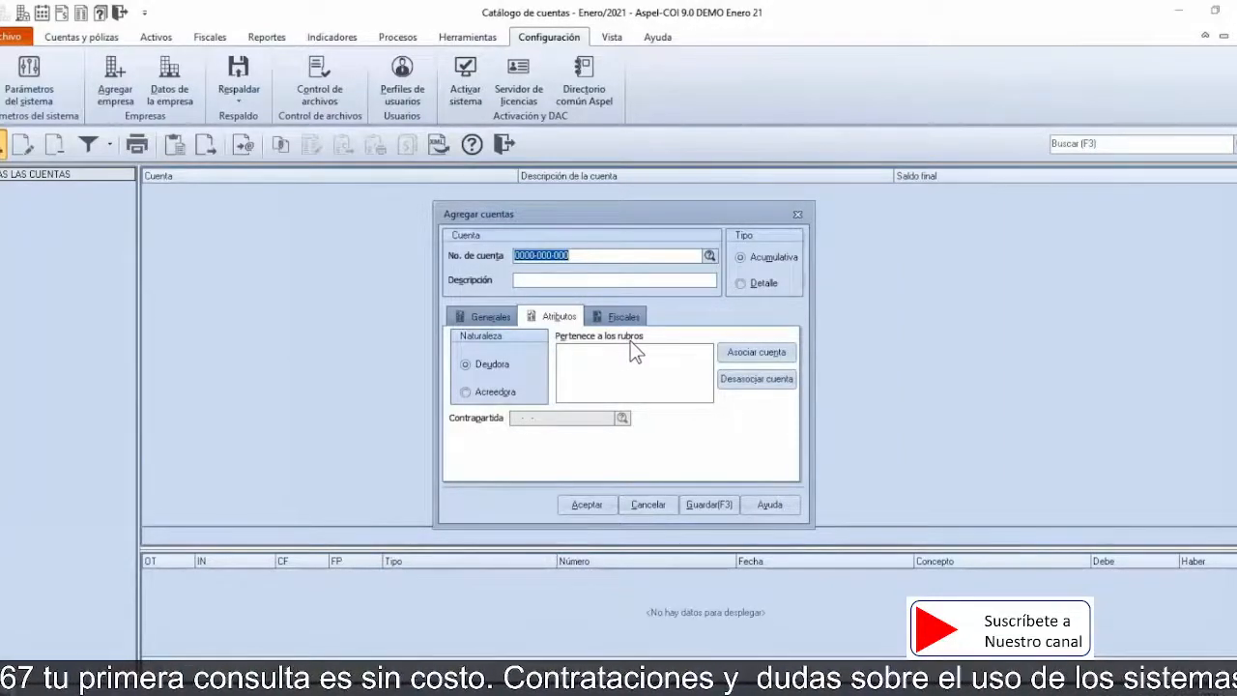
Step: Examine the new account's fiscal data, including Código agrupador and Captura de comprobantes, and close the form without saving
{"action": "left_click", "coordinate": [623, 326]}
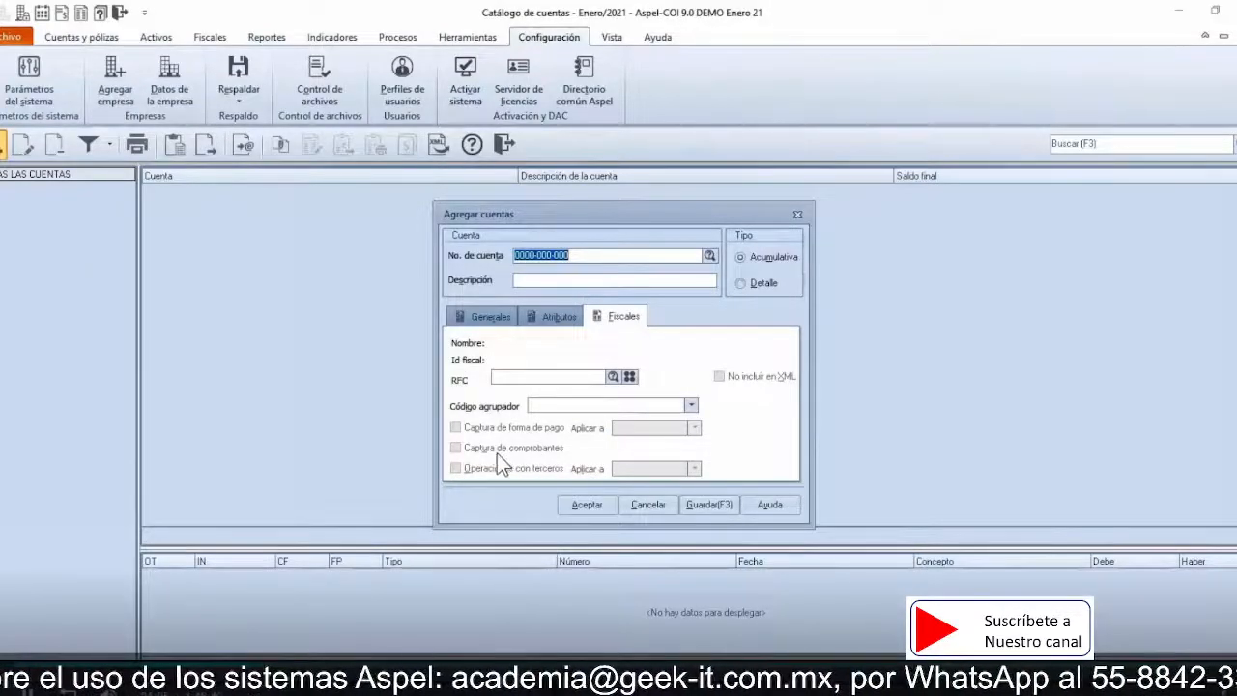
{"action": "left_click", "coordinate": [496, 454]}
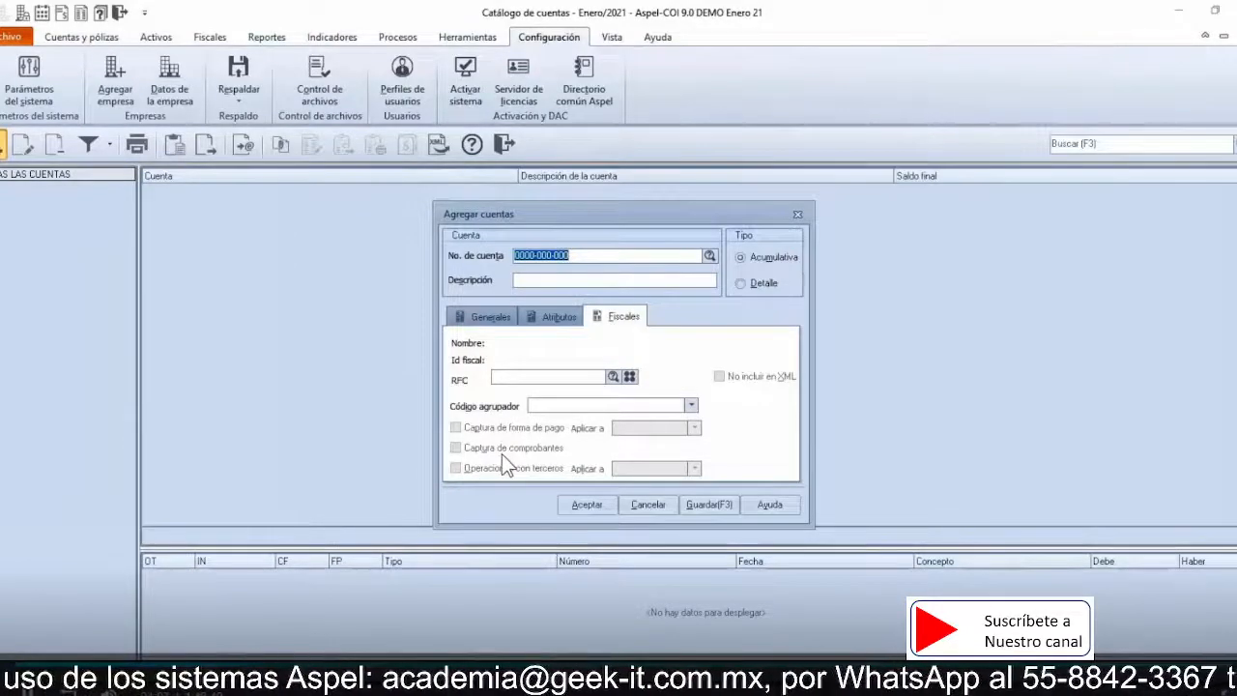
{"action": "left_click", "coordinate": [495, 472]}
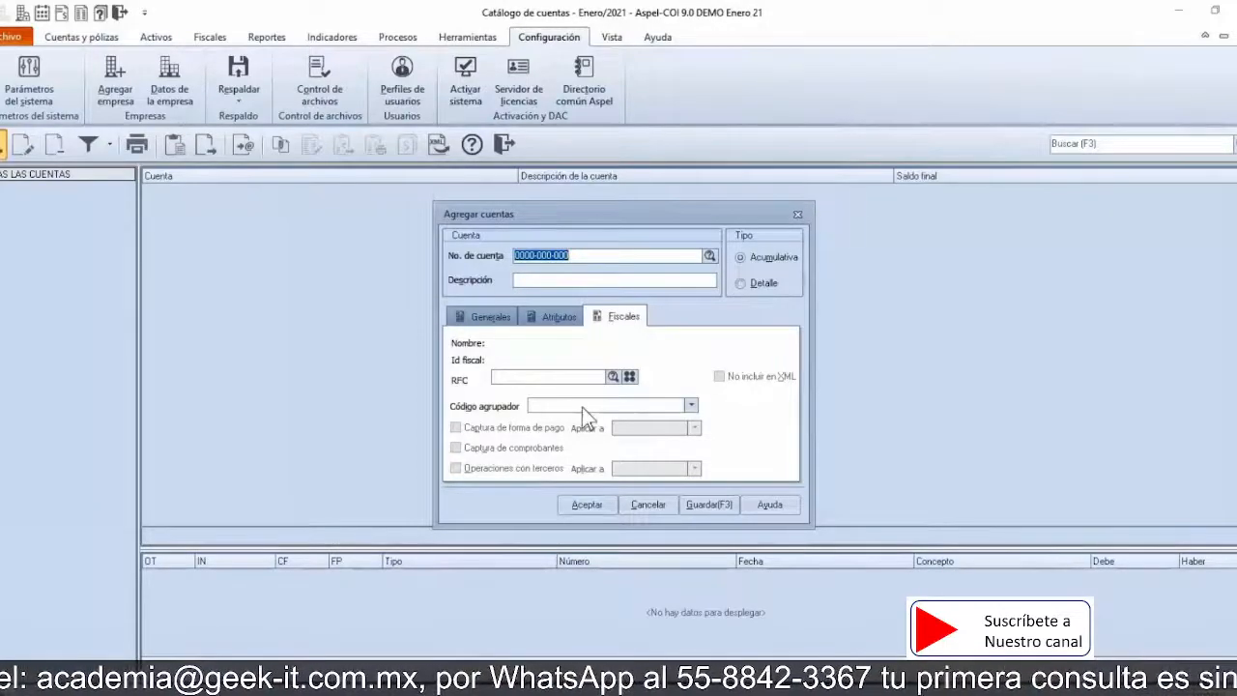
{"action": "left_click", "coordinate": [799, 221]}
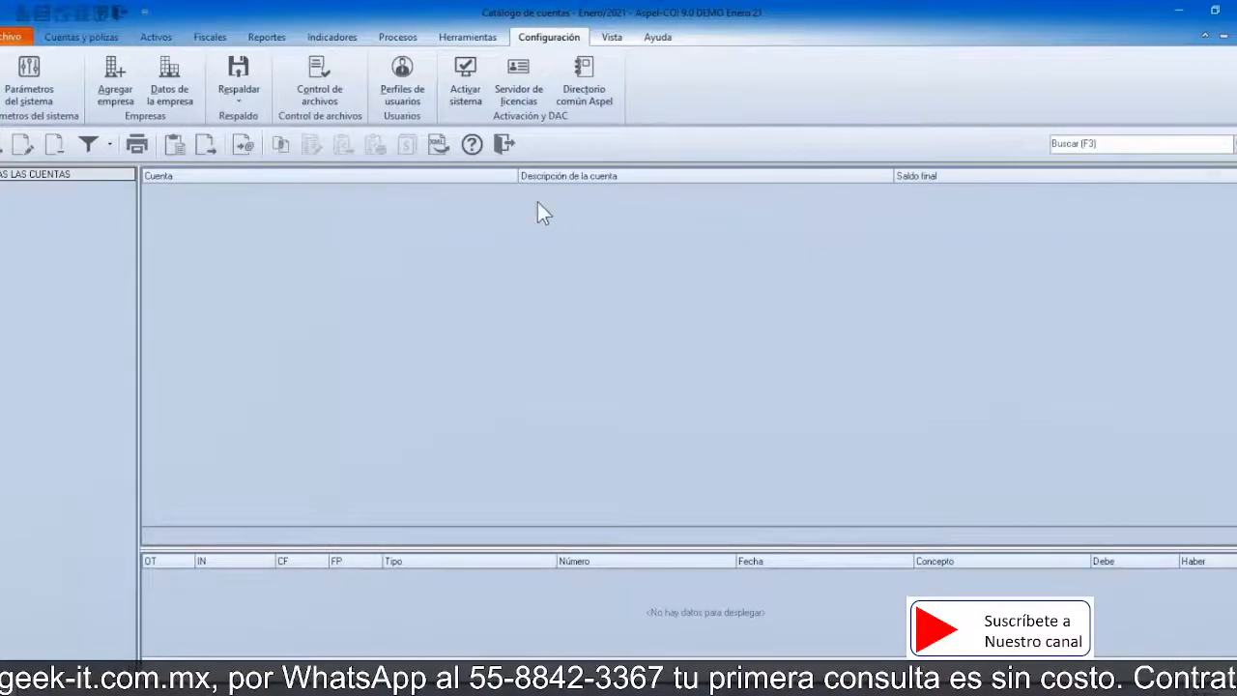
Step: Leave the accounts catalog and open Control de archivos with the Catálogo de cuentas table selected
{"action": "left_click", "coordinate": [504, 145]}
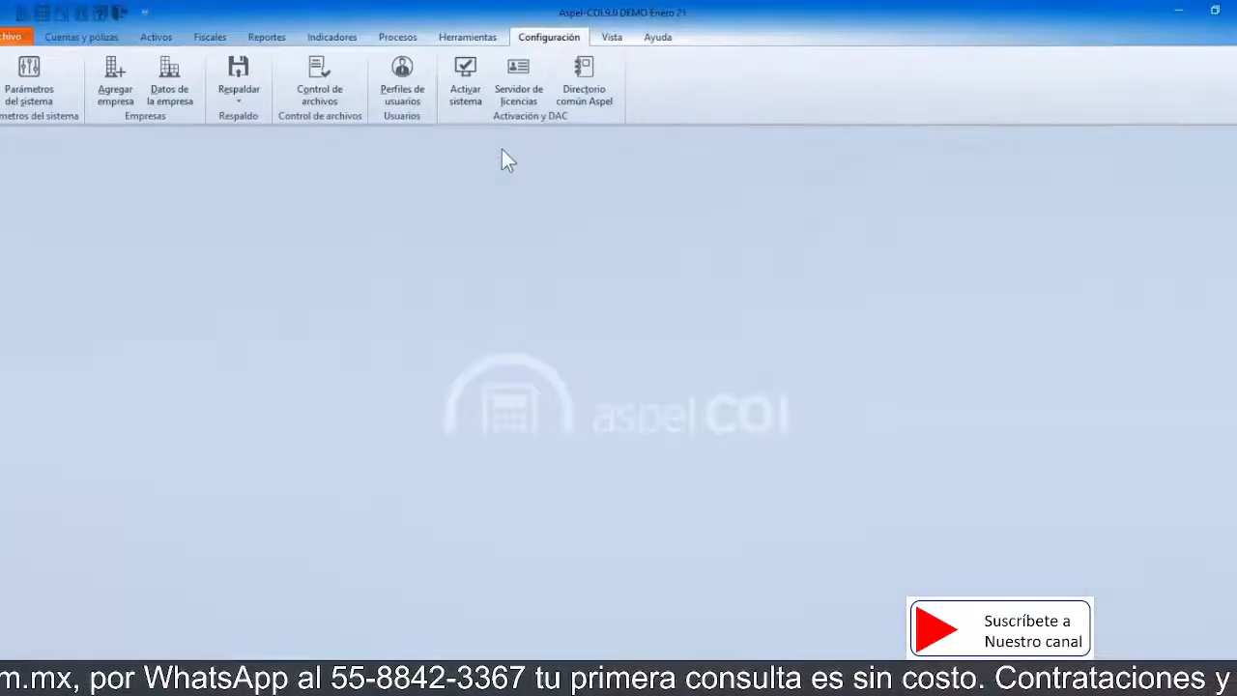
{"action": "left_click", "coordinate": [553, 43]}
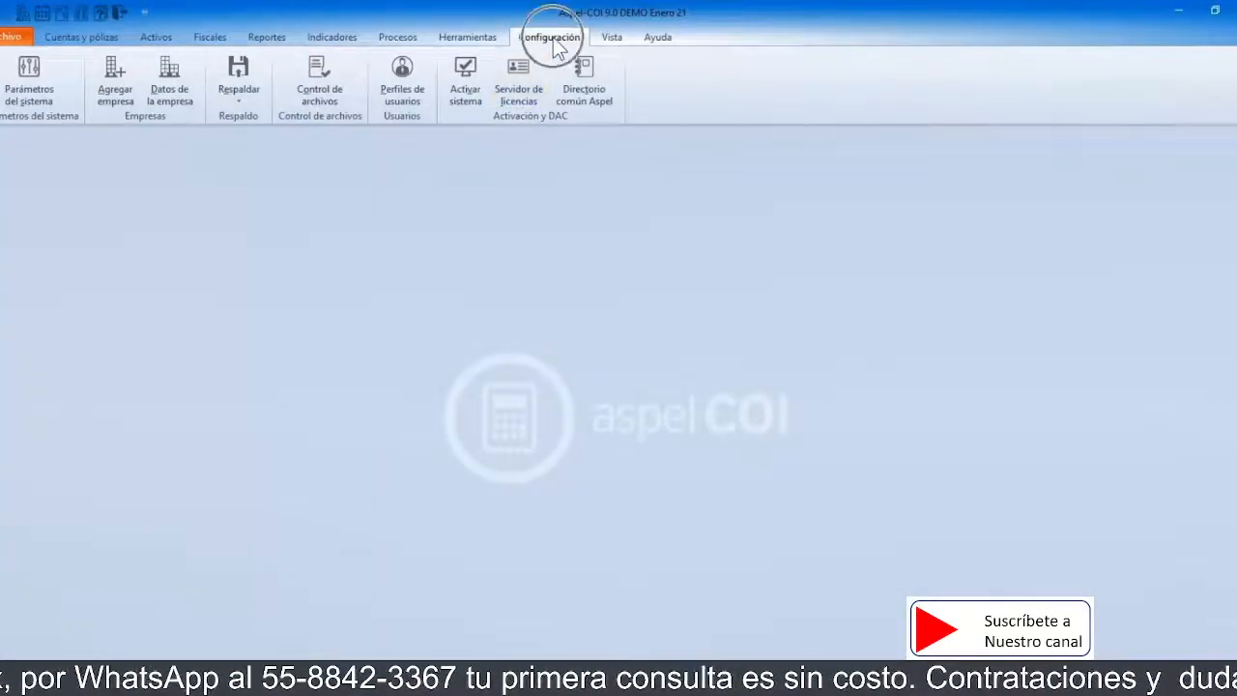
{"action": "left_click", "coordinate": [313, 99]}
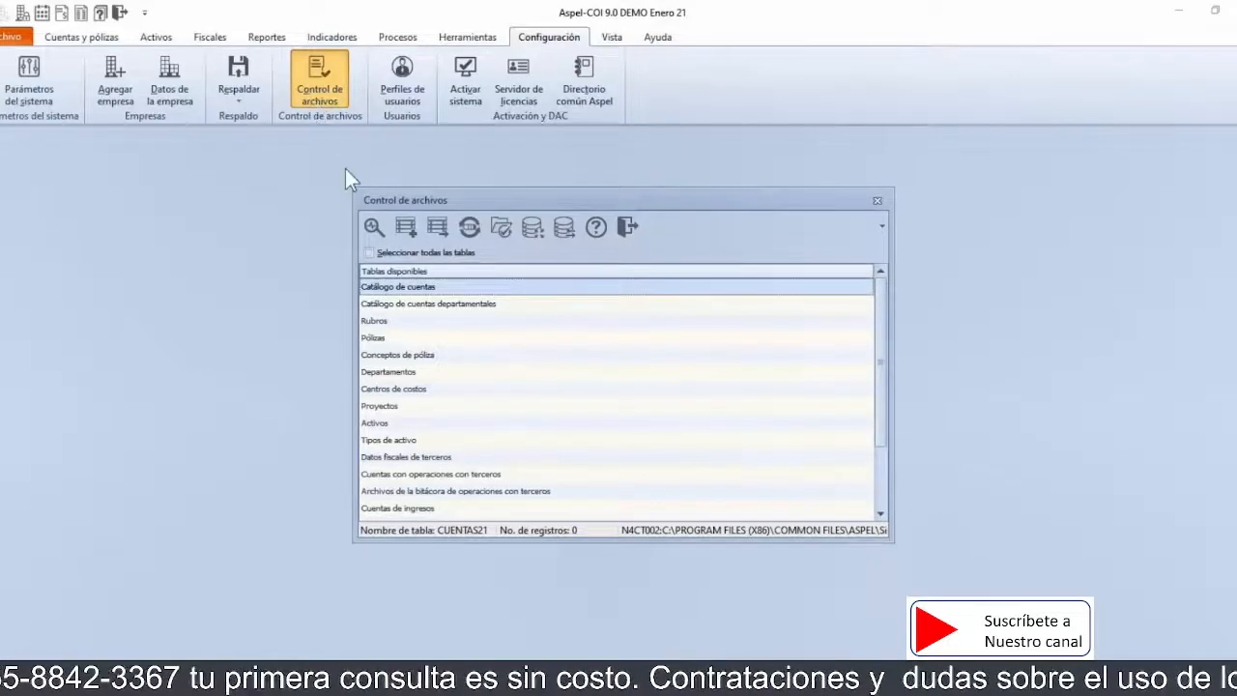
{"action": "mouse_move", "coordinate": [881, 352]}
{"action": "left_mouse_down"}
{"action": "mouse_move", "coordinate": [875, 415]}
{"action": "mouse_move", "coordinate": [886, 344]}
{"action": "left_mouse_up"}
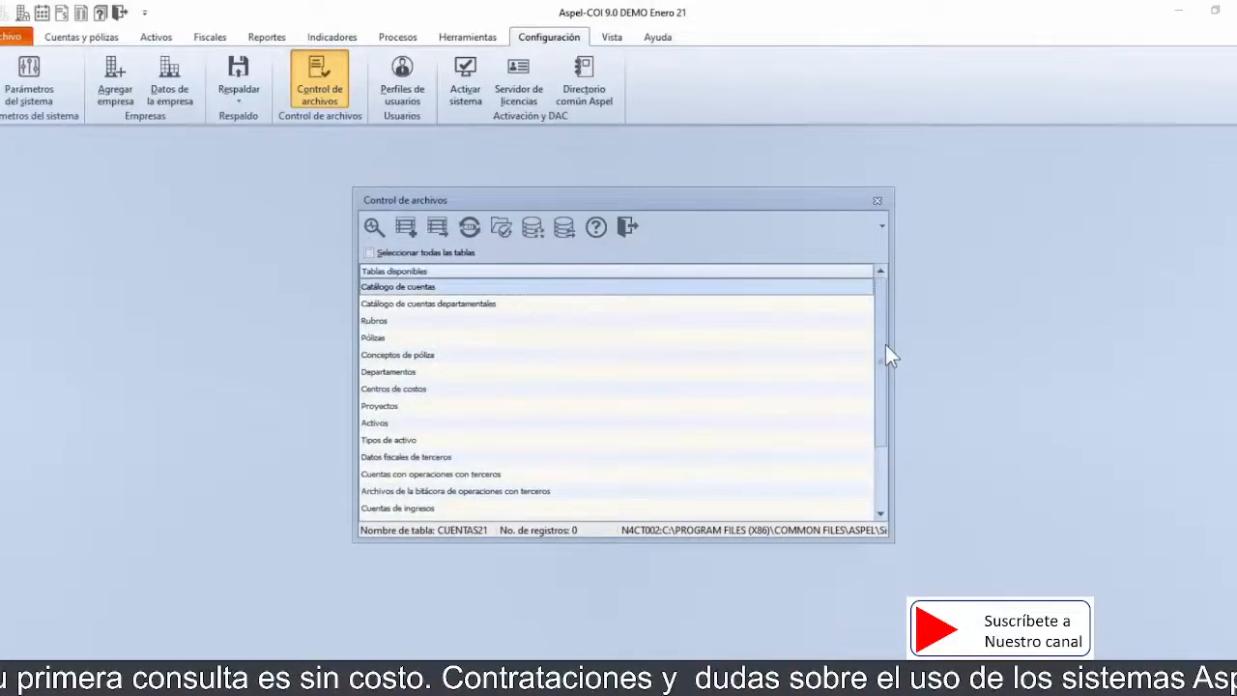
Step: Create the Catálogo de cuentas table in DATOSEMPRESA7 from the Catálogo estándar general, accepting the overwrite, and close Control de archivos
{"action": "left_click", "coordinate": [417, 238]}
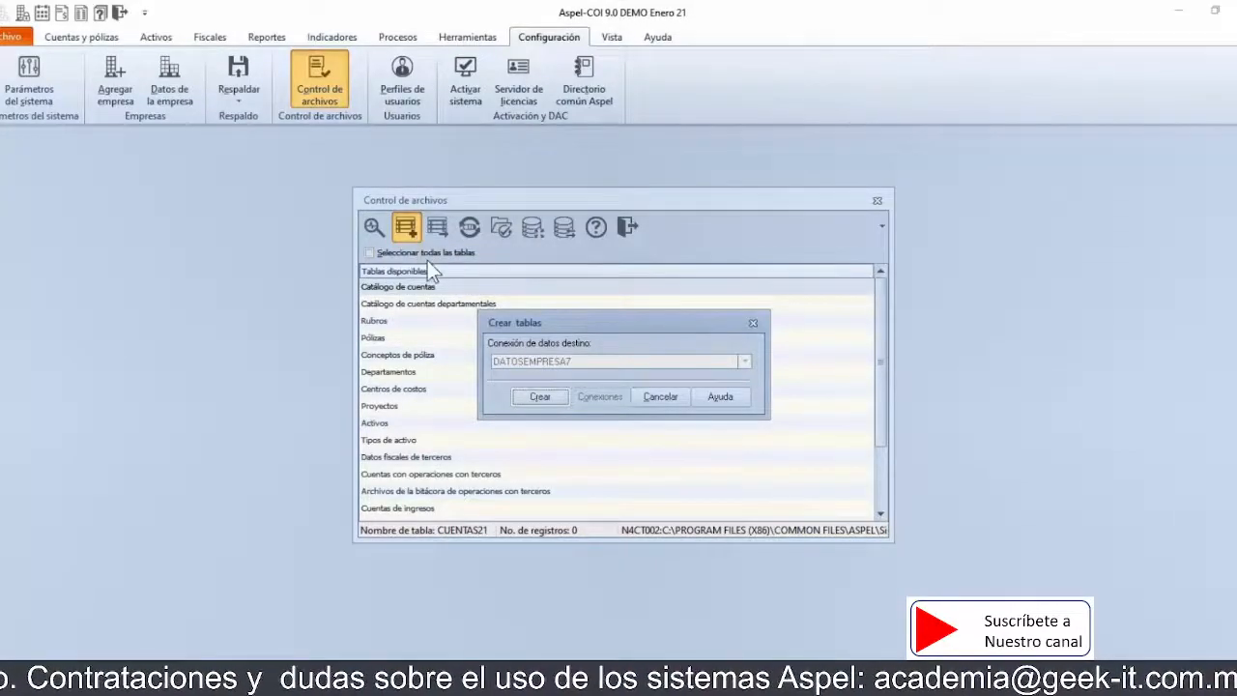
{"action": "left_click", "coordinate": [575, 349]}
{"action": "left_click", "coordinate": [564, 364]}
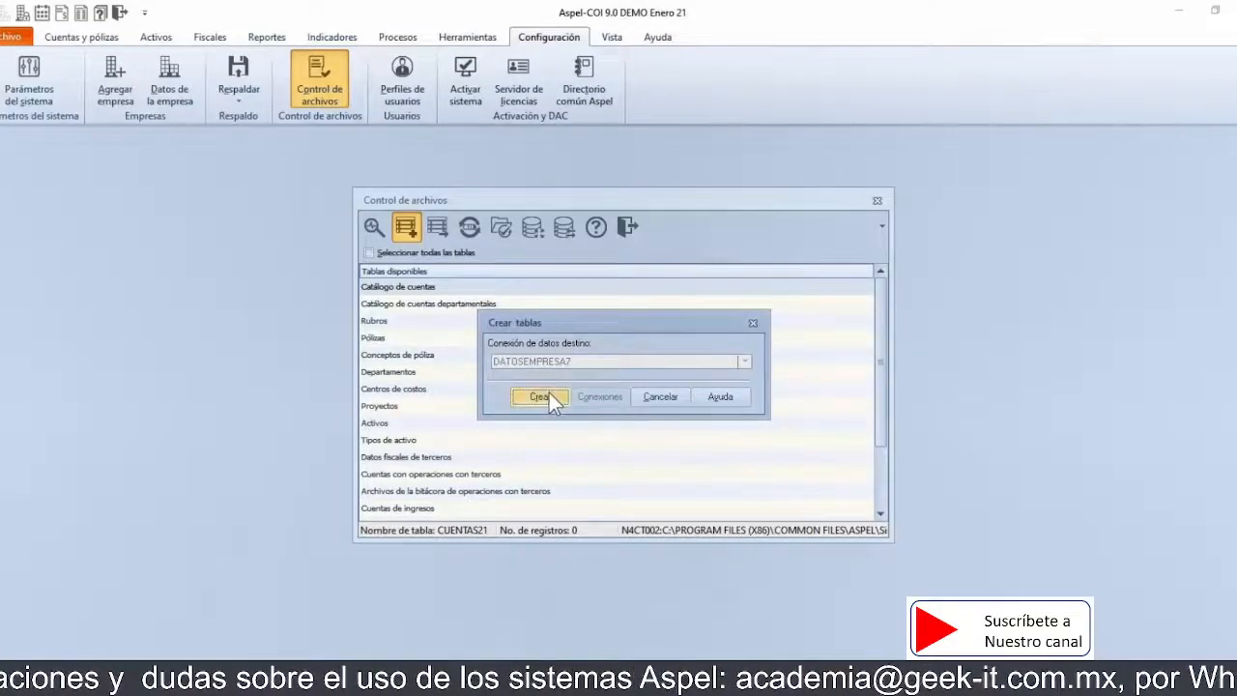
{"action": "left_click", "coordinate": [549, 393]}
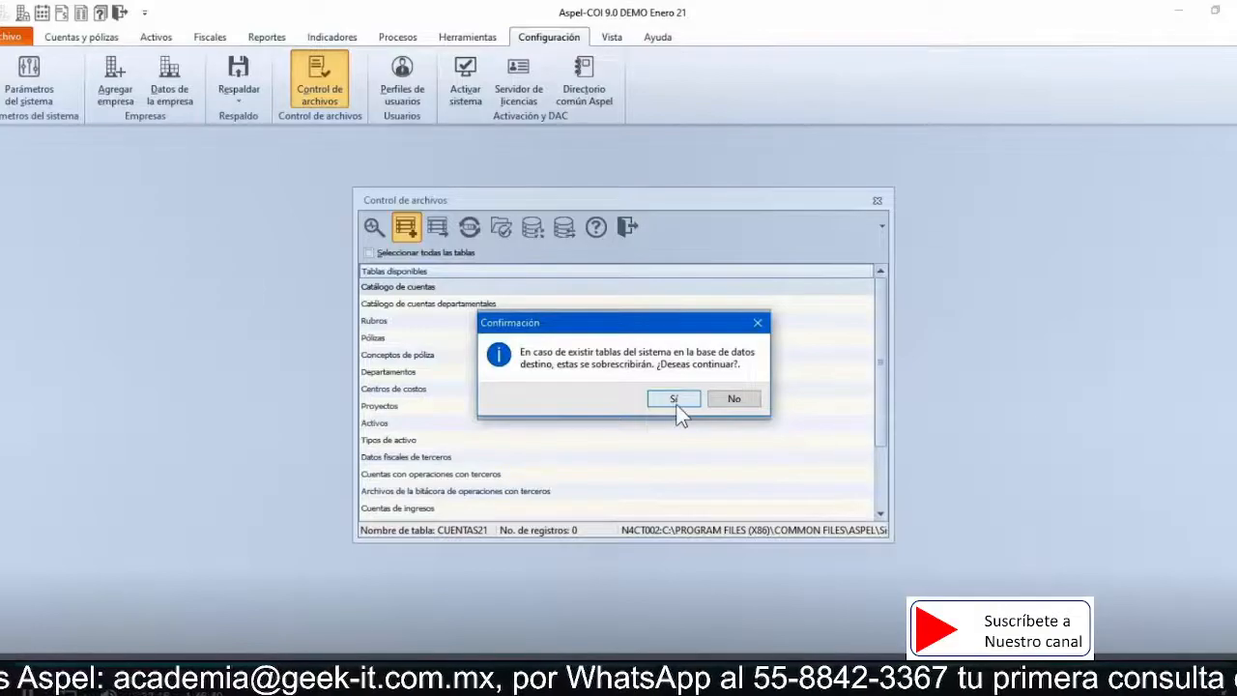
{"action": "left_click", "coordinate": [674, 399]}
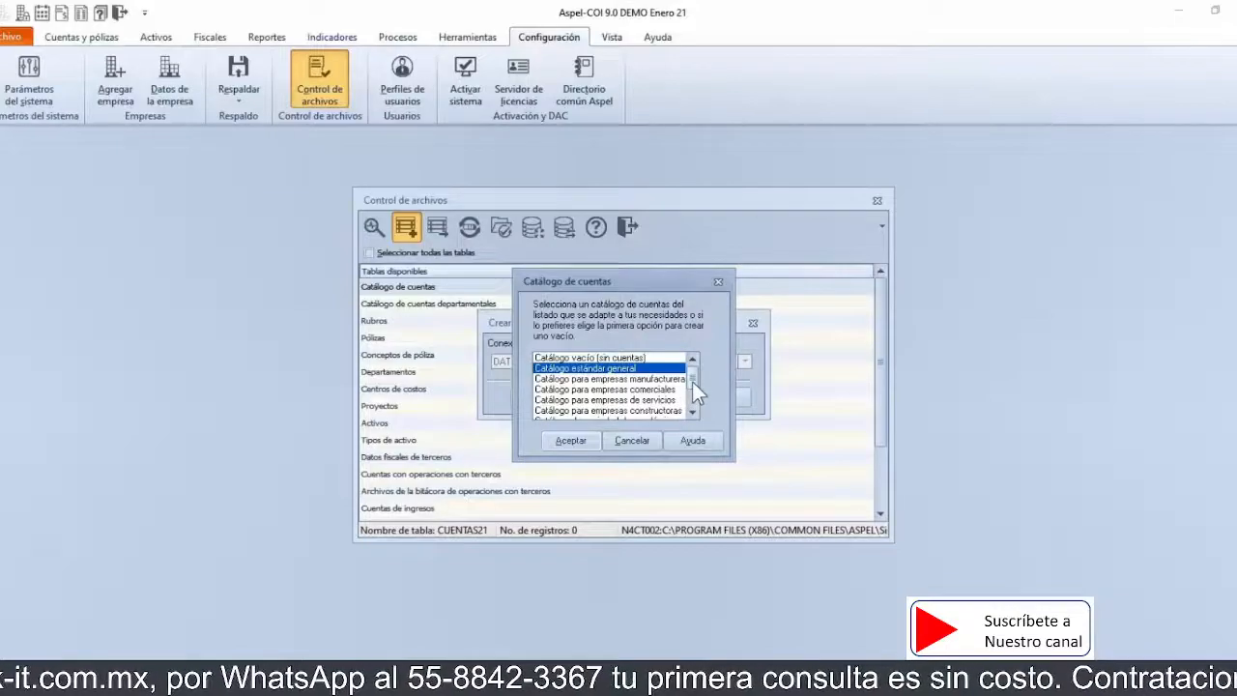
{"action": "mouse_move", "coordinate": [692, 382]}
{"action": "left_mouse_down"}
{"action": "mouse_move", "coordinate": [691, 401]}
{"action": "mouse_move", "coordinate": [695, 380]}
{"action": "left_mouse_up"}
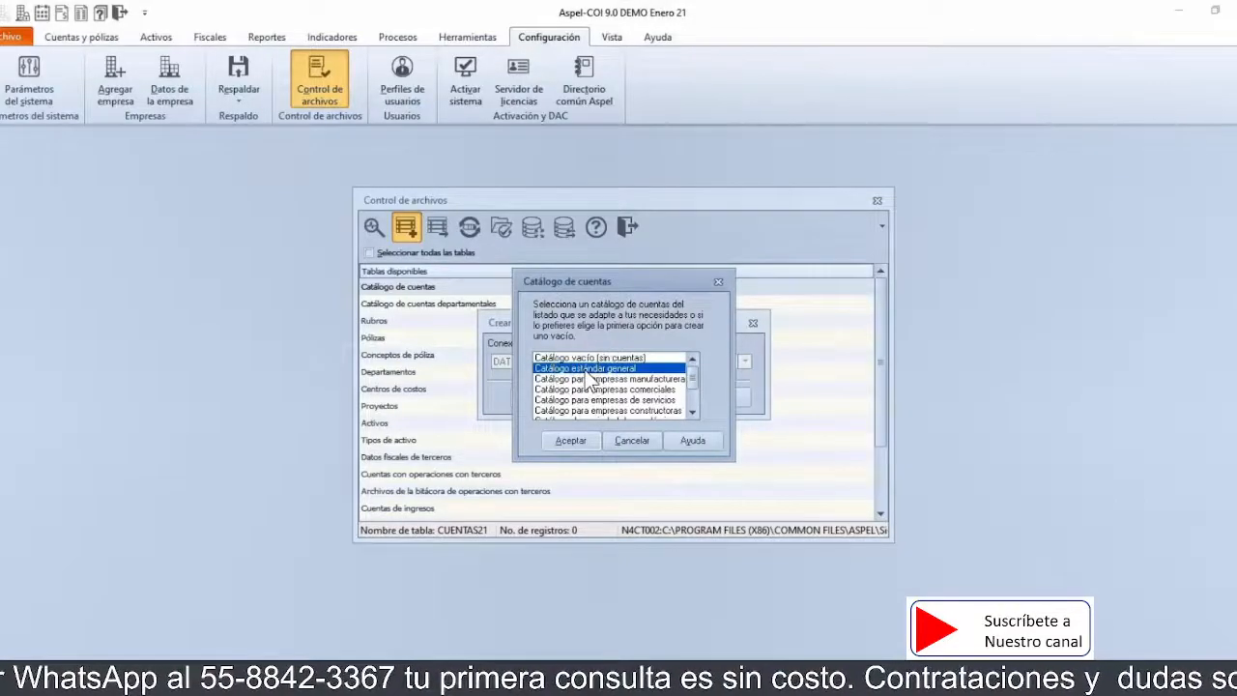
{"action": "left_click", "coordinate": [577, 443]}
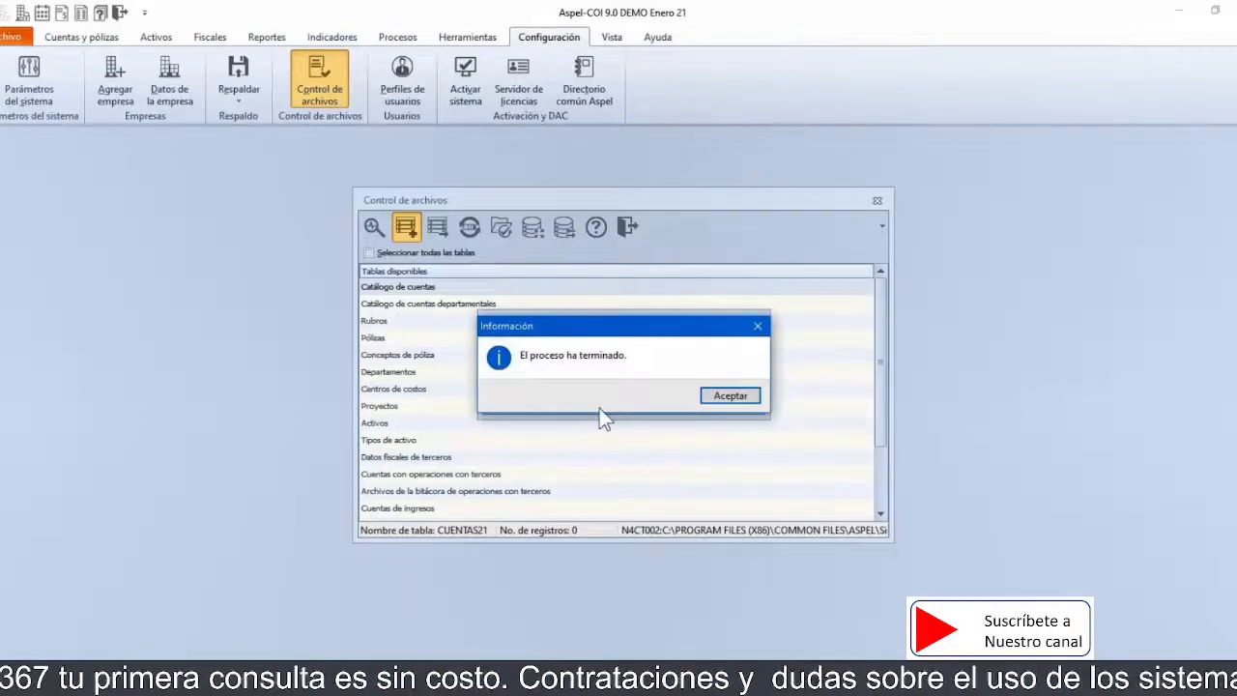
{"action": "left_click", "coordinate": [588, 365]}
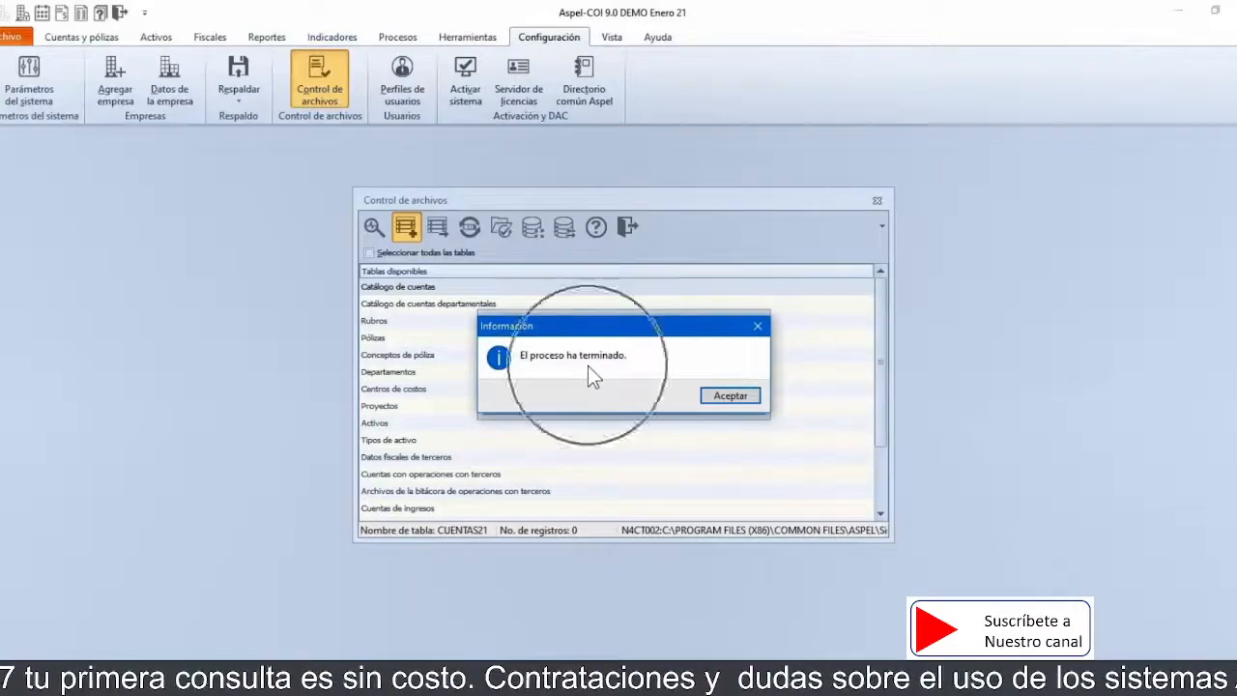
{"action": "left_click", "coordinate": [739, 399]}
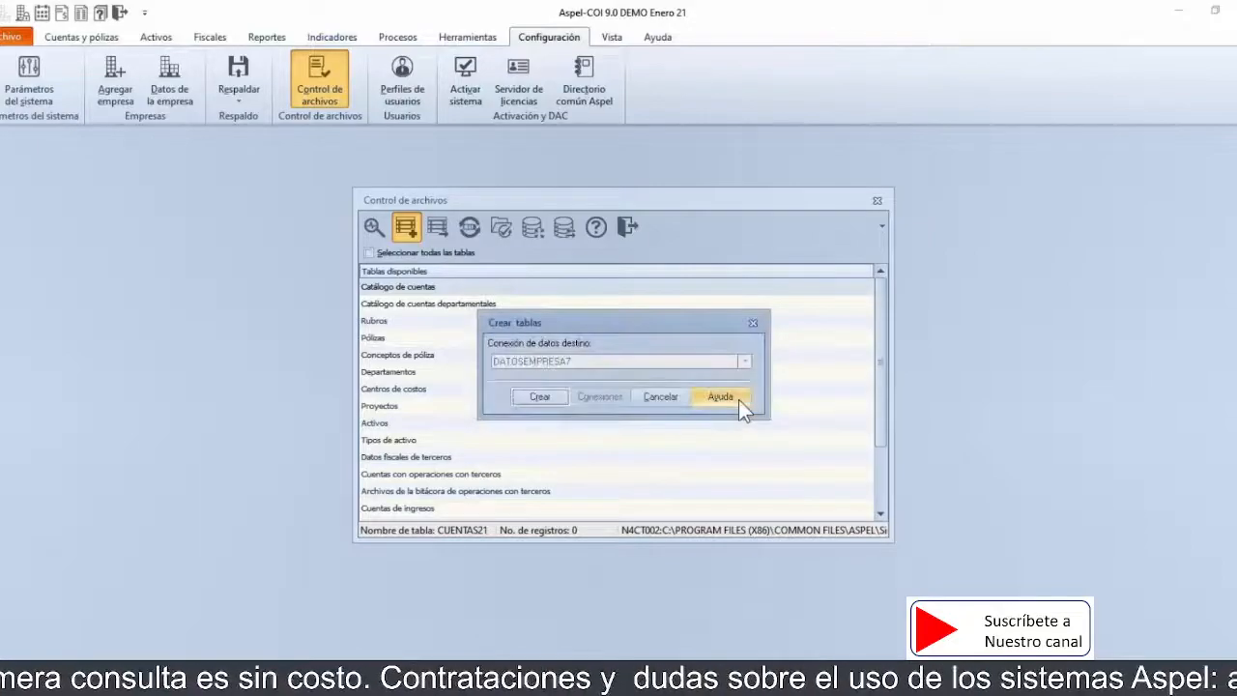
{"action": "left_click", "coordinate": [753, 324]}
{"action": "left_click", "coordinate": [627, 236]}
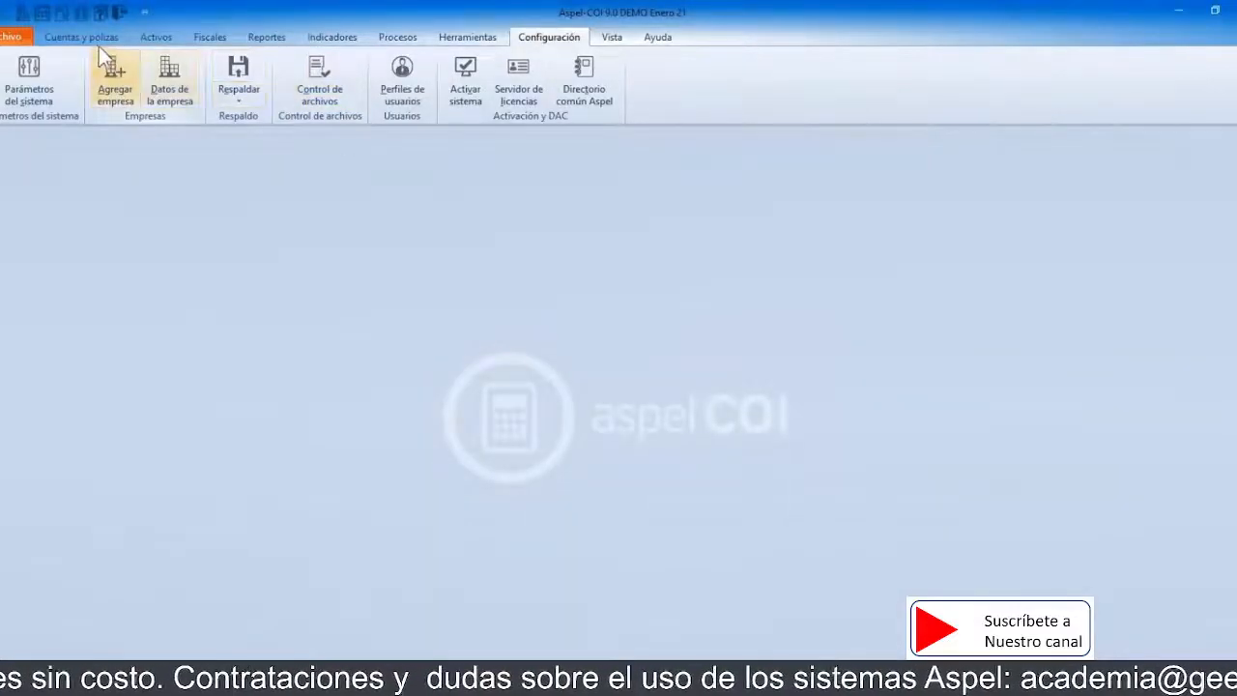
Step: Open the accounts catalog, review the accounts of the standard general catalog, and close it
{"action": "left_click", "coordinate": [95, 42]}
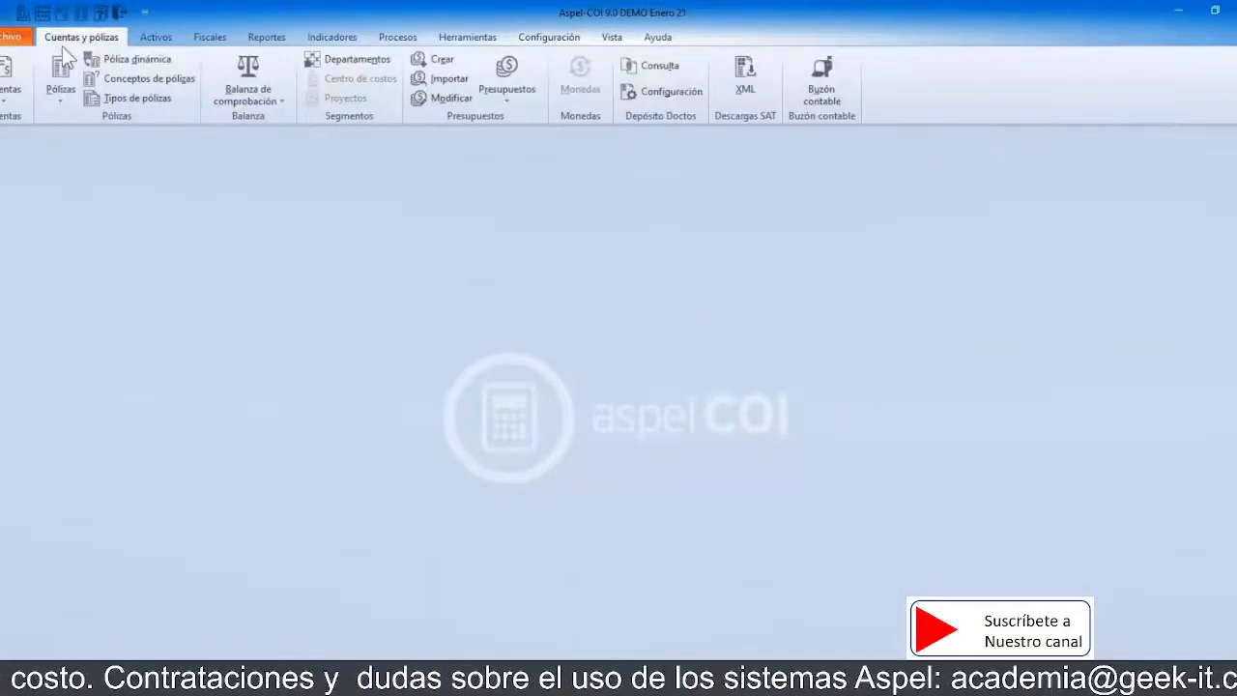
{"action": "left_click", "coordinate": [8, 76]}
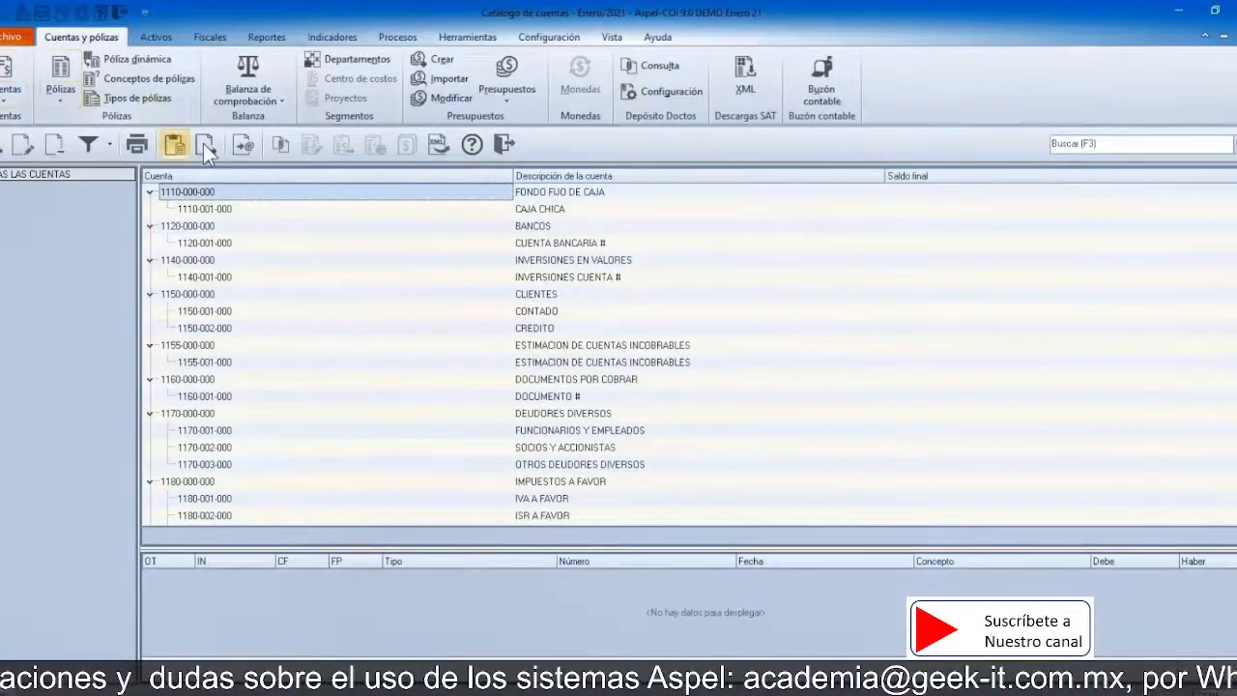
{"action": "scroll", "coordinate": [284, 281], "scroll_direction": "down", "scroll_amount": 1}
{"action": "scroll", "coordinate": [285, 282], "scroll_direction": "down", "scroll_amount": 1}
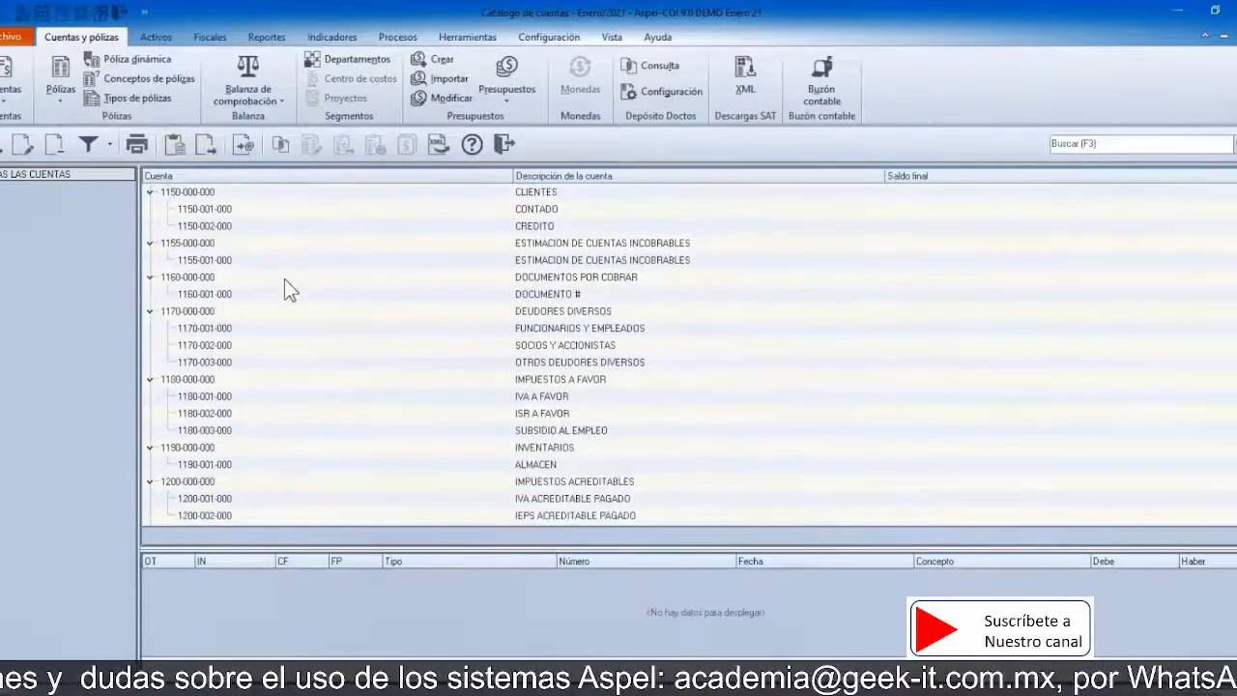
{"action": "scroll", "coordinate": [285, 282], "scroll_direction": "down", "scroll_amount": 1}
{"action": "scroll", "coordinate": [285, 288], "scroll_direction": "down", "scroll_amount": 1}
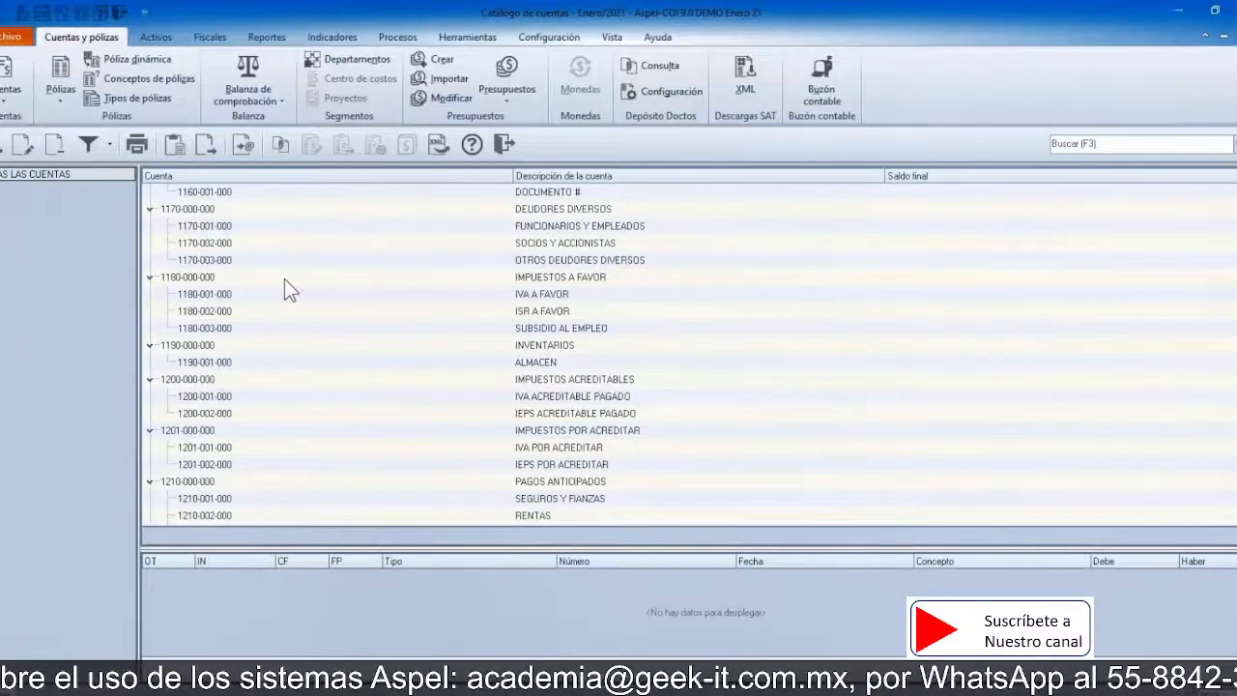
{"action": "scroll", "coordinate": [284, 280], "scroll_direction": "up", "scroll_amount": 4}
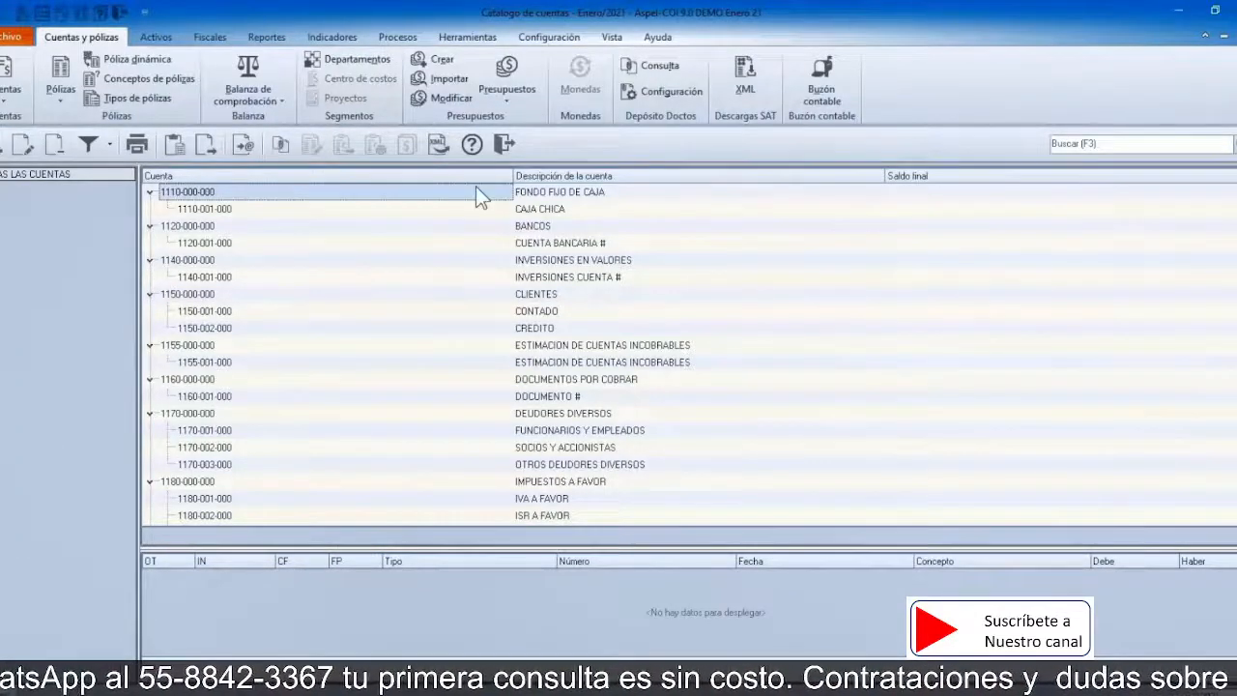
{"action": "left_click", "coordinate": [505, 145]}
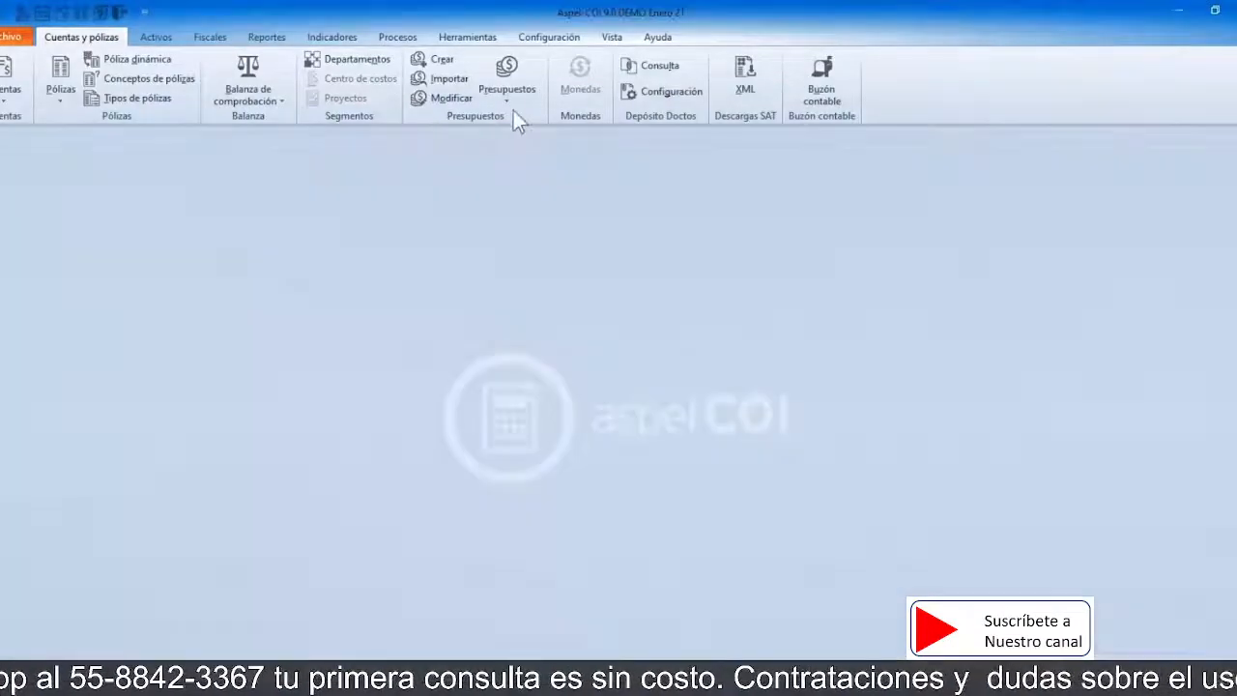
Step: Create the Rubros table in DATOSEMPRESA7 from the standard rubros catalog, accepting the overwrite, and close Control de archivos
{"action": "left_click", "coordinate": [545, 39]}
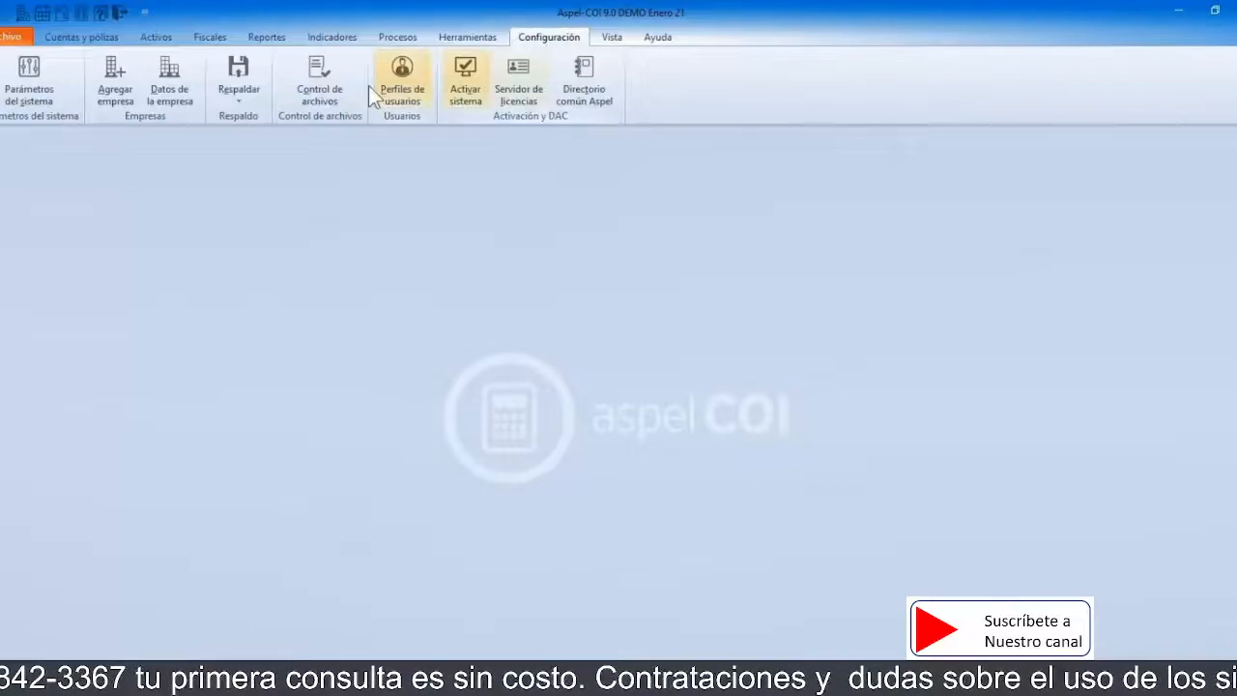
{"action": "left_click", "coordinate": [341, 97]}
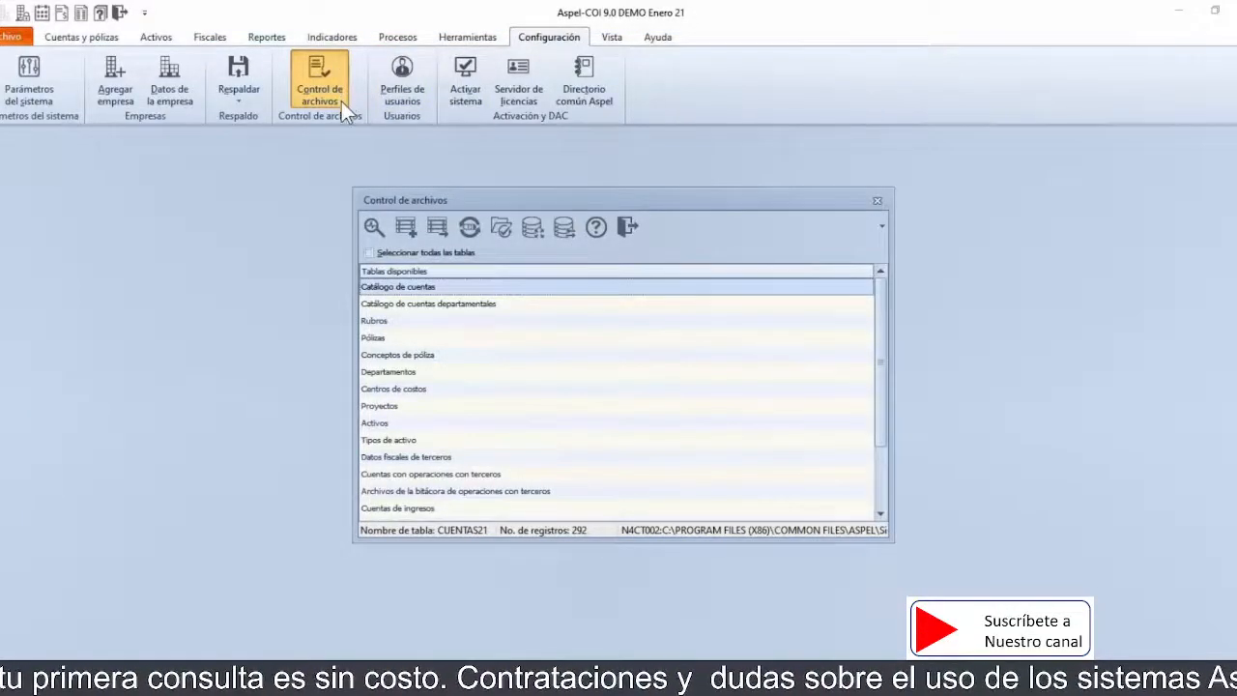
{"action": "left_click", "coordinate": [381, 326]}
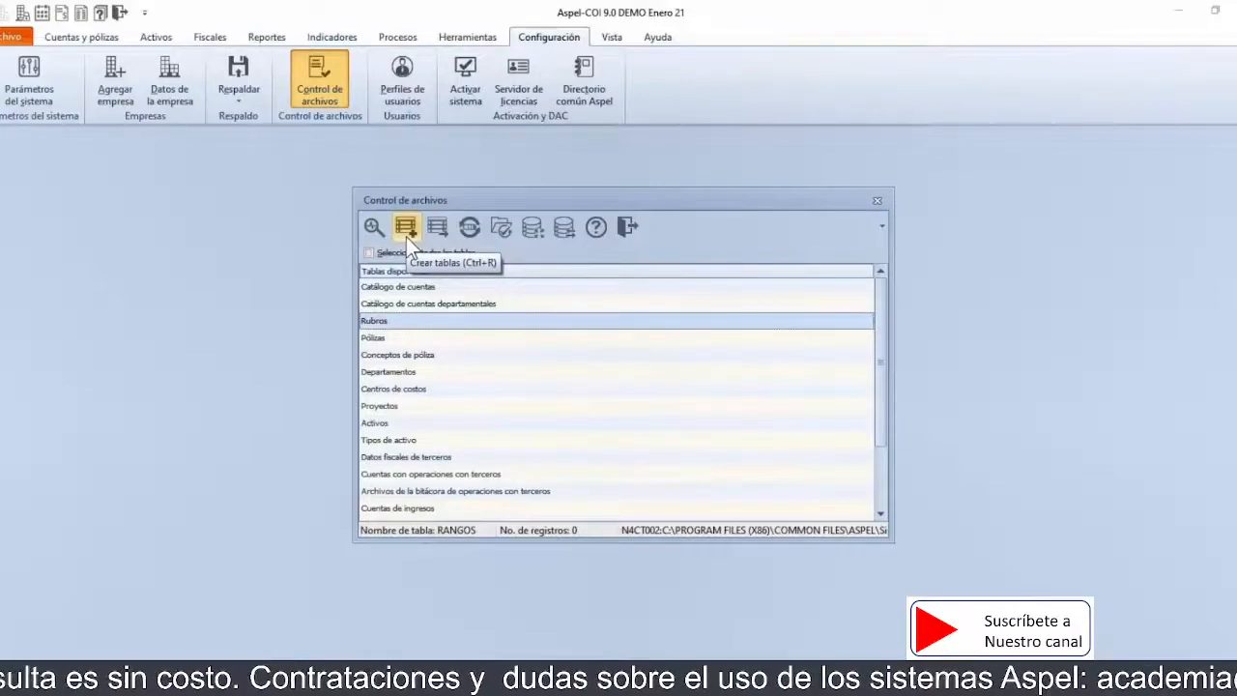
{"action": "left_click", "coordinate": [406, 227]}
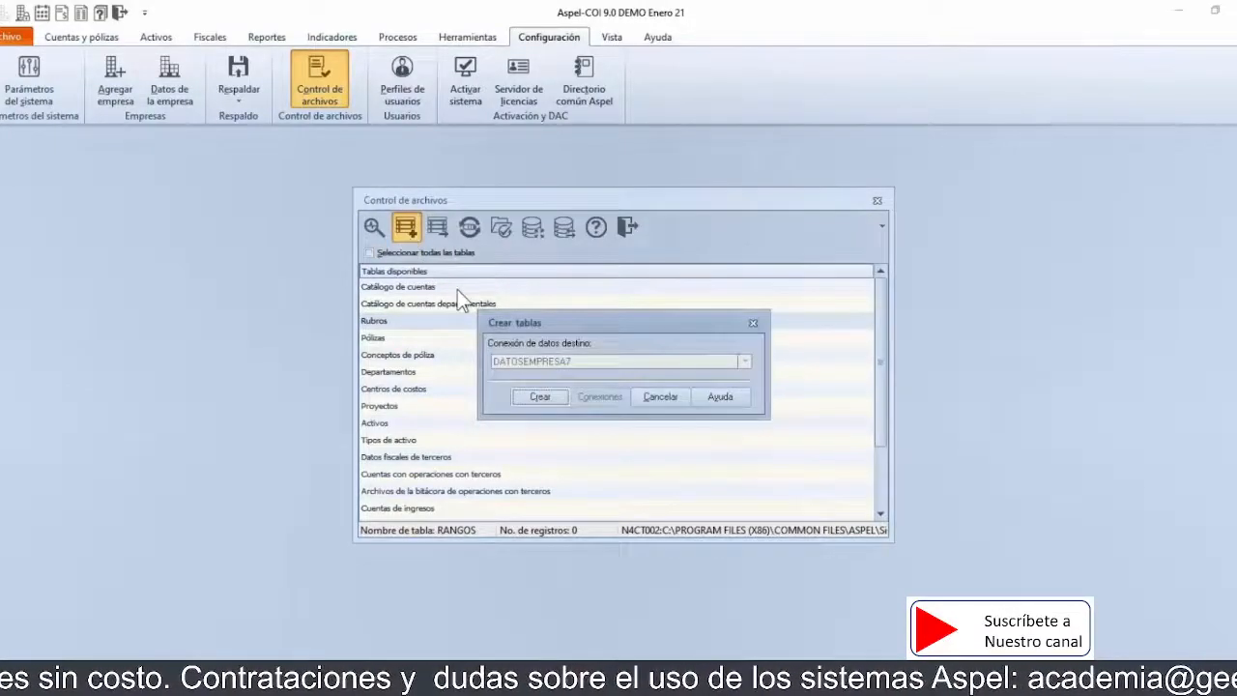
{"action": "left_click", "coordinate": [569, 368]}
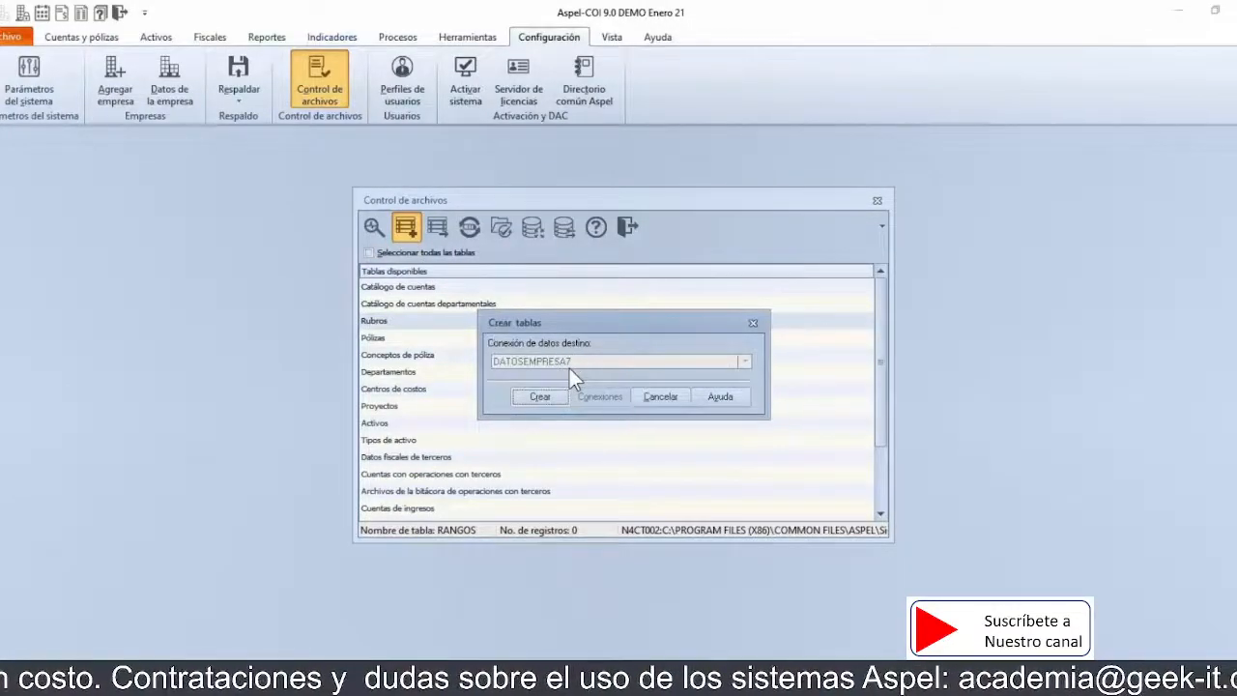
{"action": "left_click", "coordinate": [553, 398]}
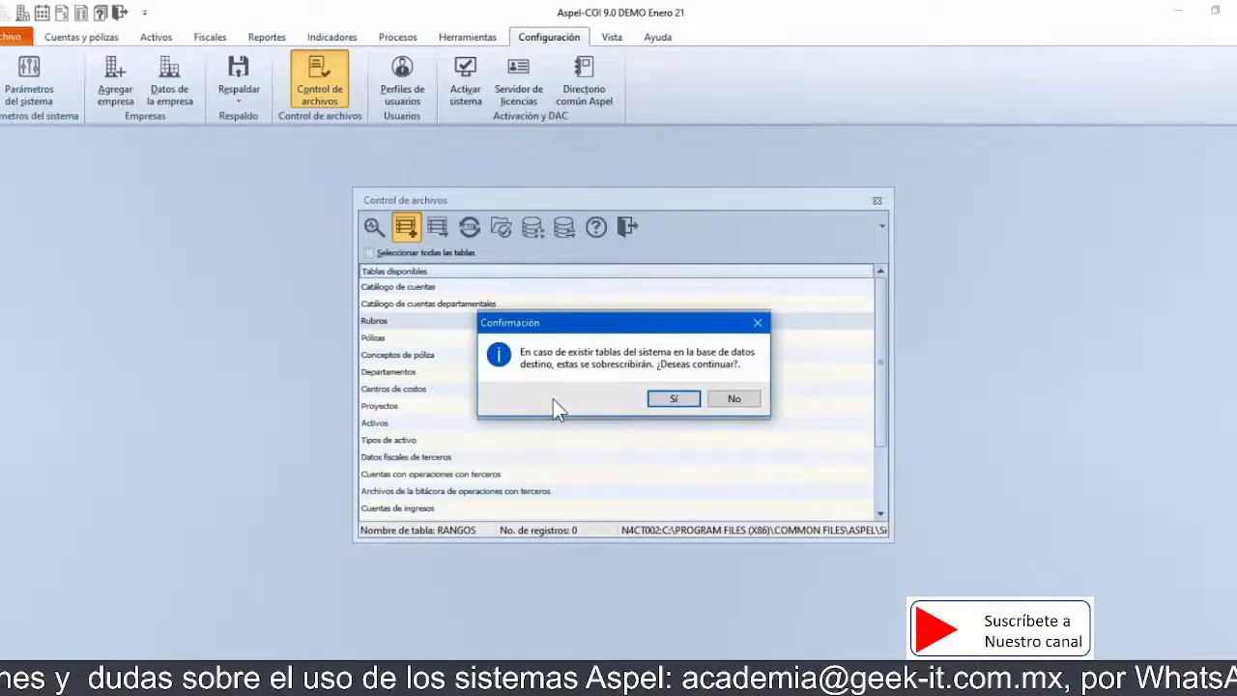
{"action": "left_click", "coordinate": [682, 405]}
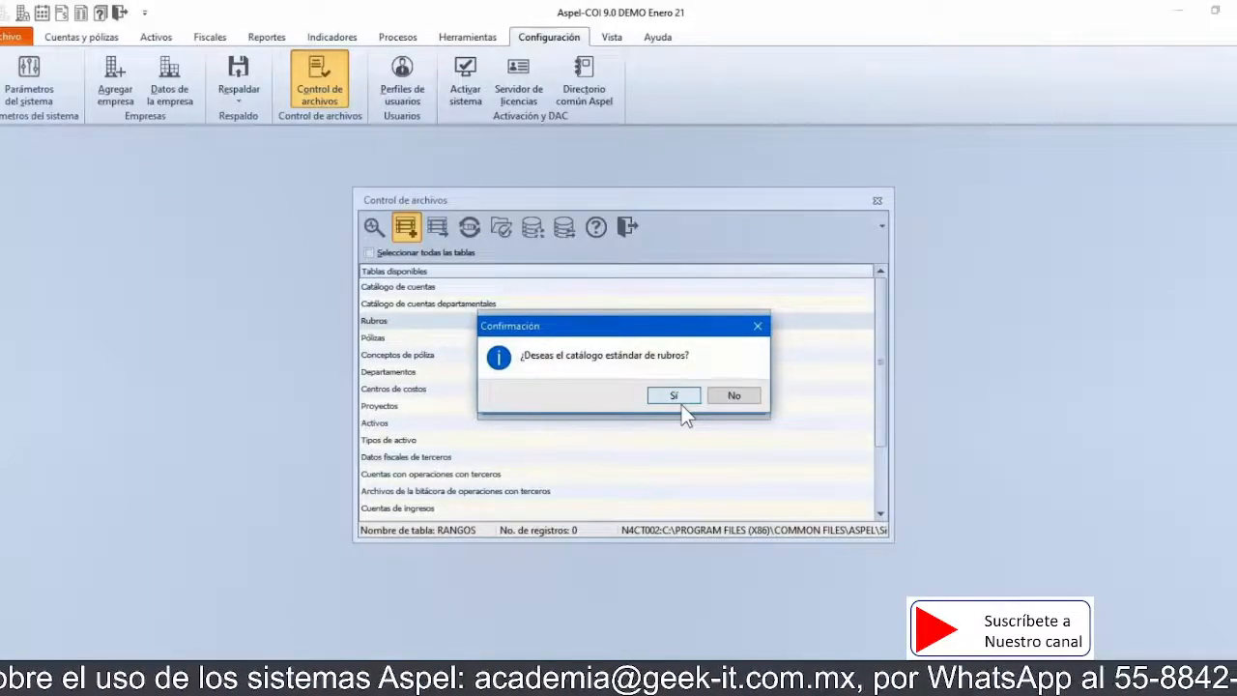
{"action": "left_click", "coordinate": [677, 401]}
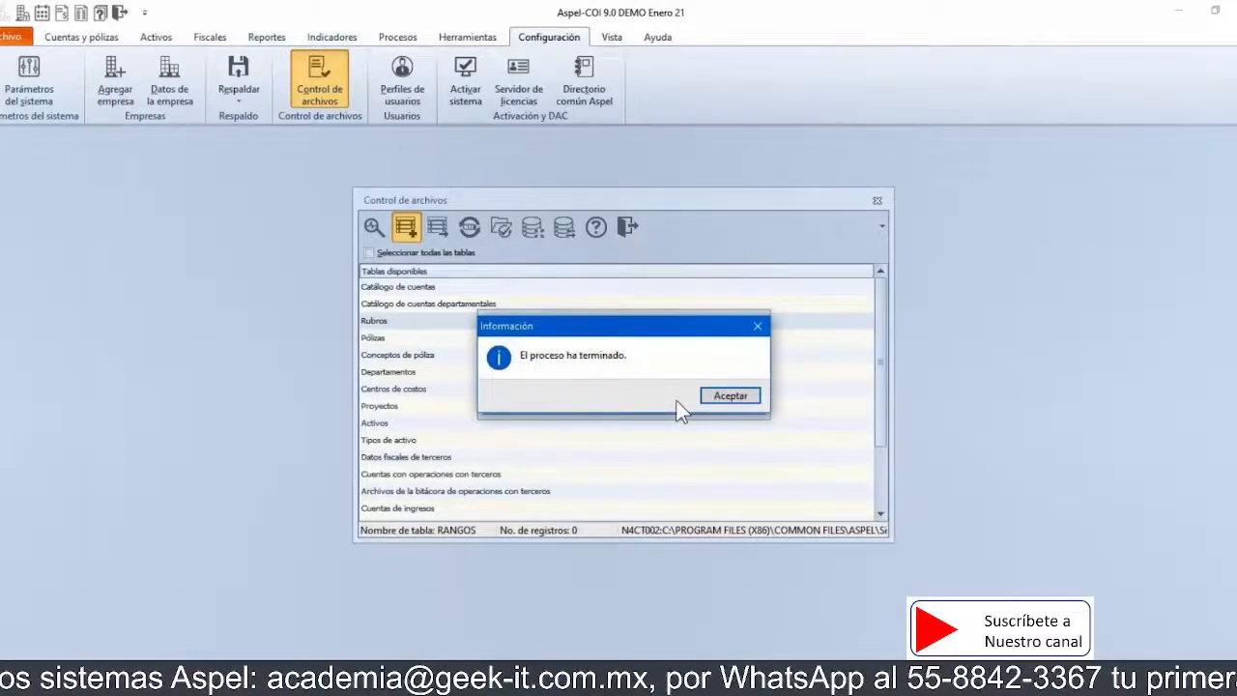
{"action": "left_click", "coordinate": [729, 404]}
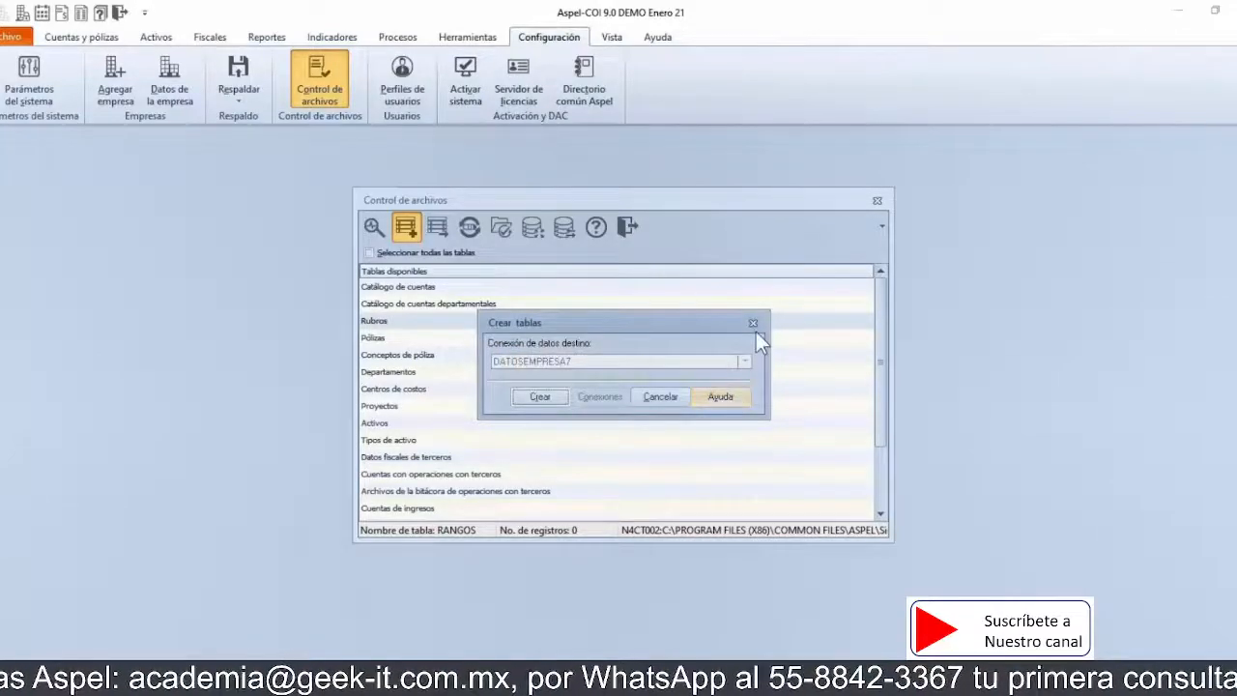
{"action": "left_click", "coordinate": [754, 324]}
{"action": "left_click", "coordinate": [630, 231]}
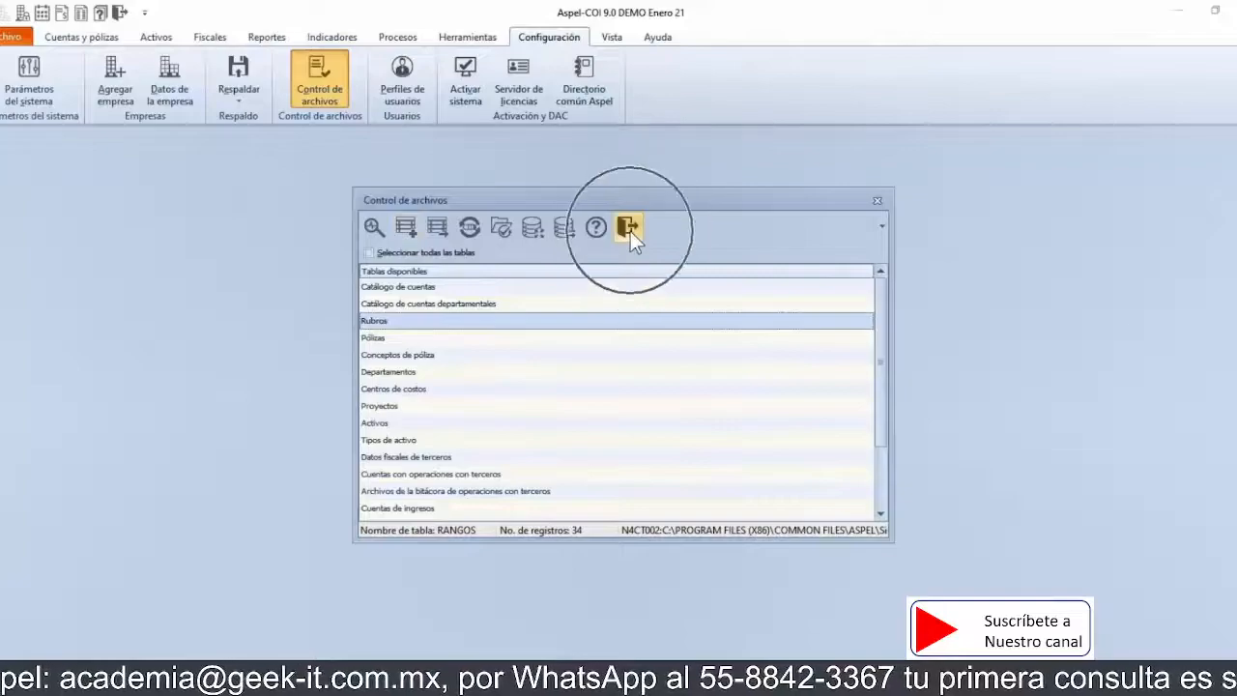
Step: Return to the Cuentas area of the DEMO company
{"action": "left_click", "coordinate": [64, 41]}
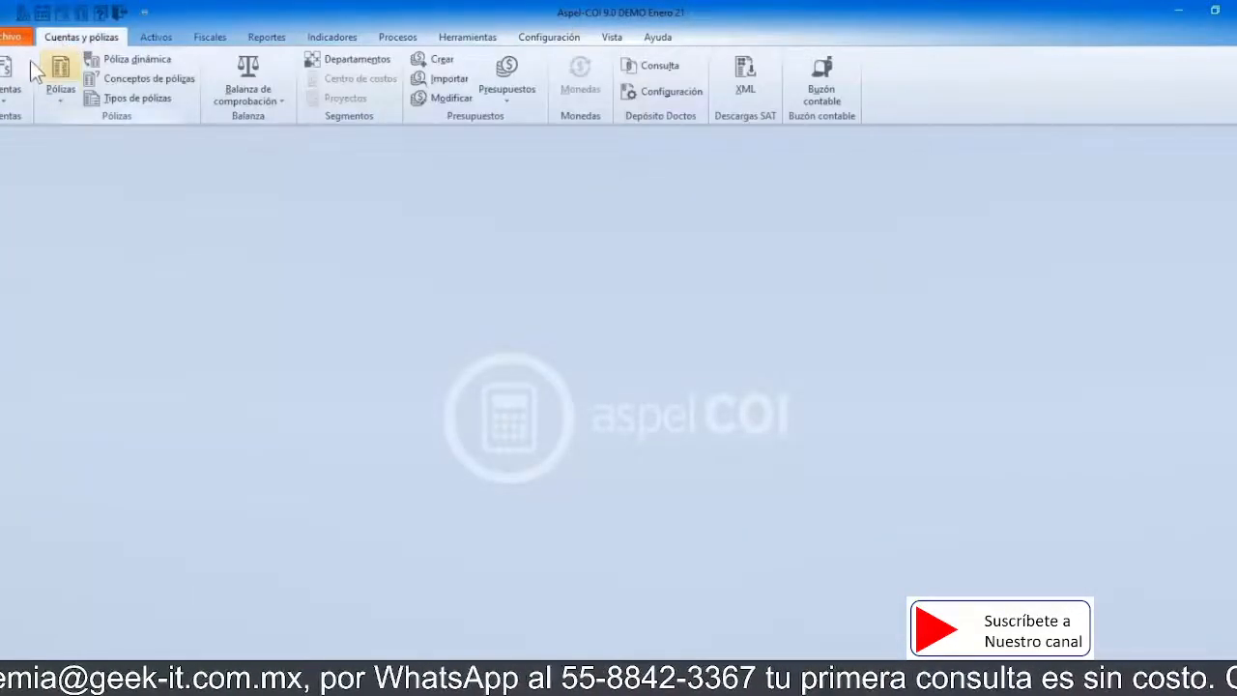
{"action": "left_click", "coordinate": [20, 85]}
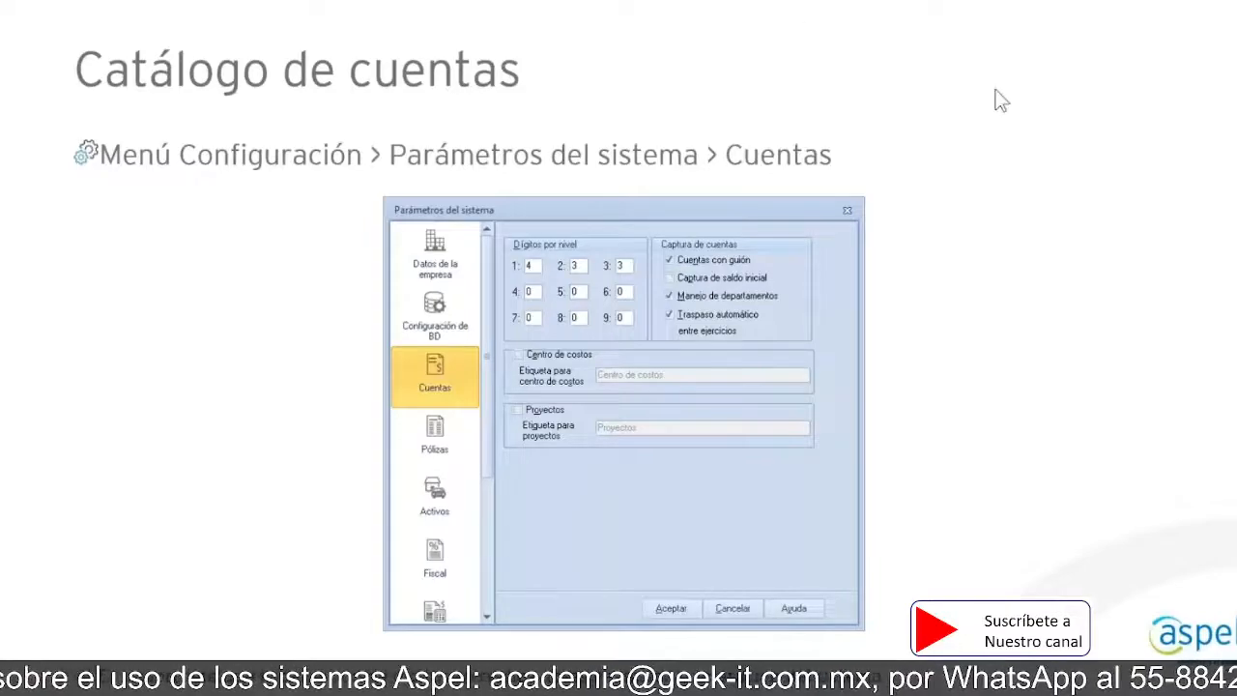
{"action": "left_click", "coordinate": [535, 273]}
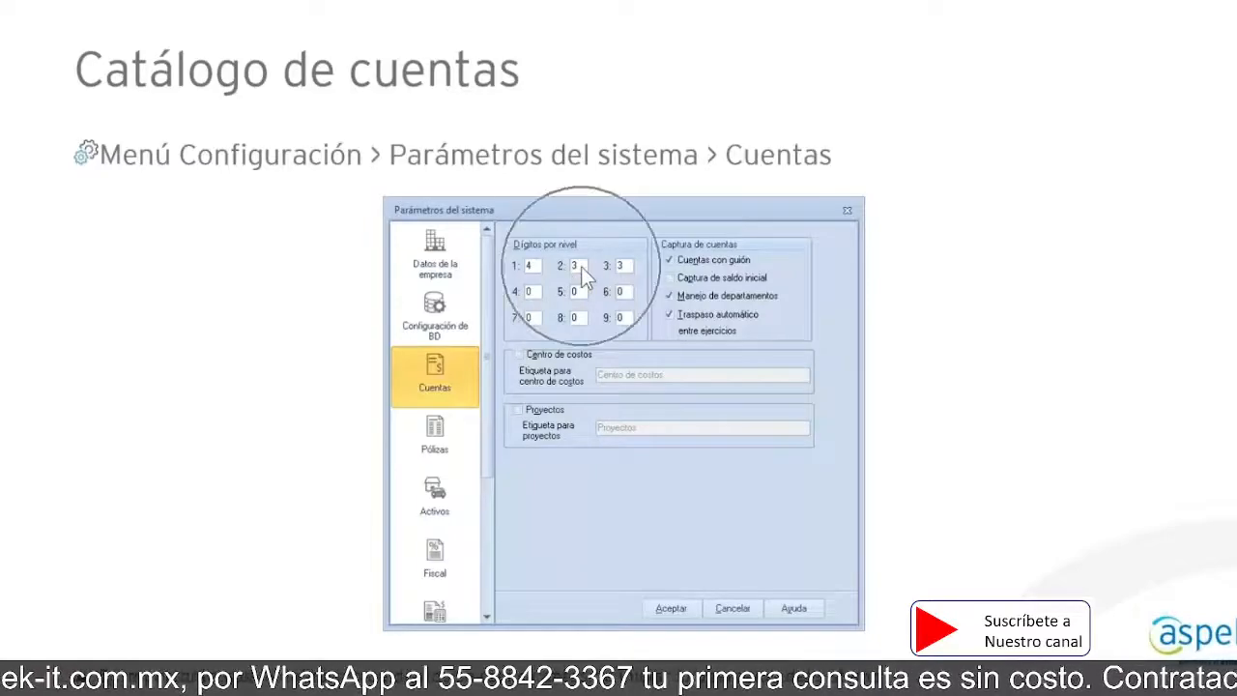
{"action": "left_click", "coordinate": [624, 276]}
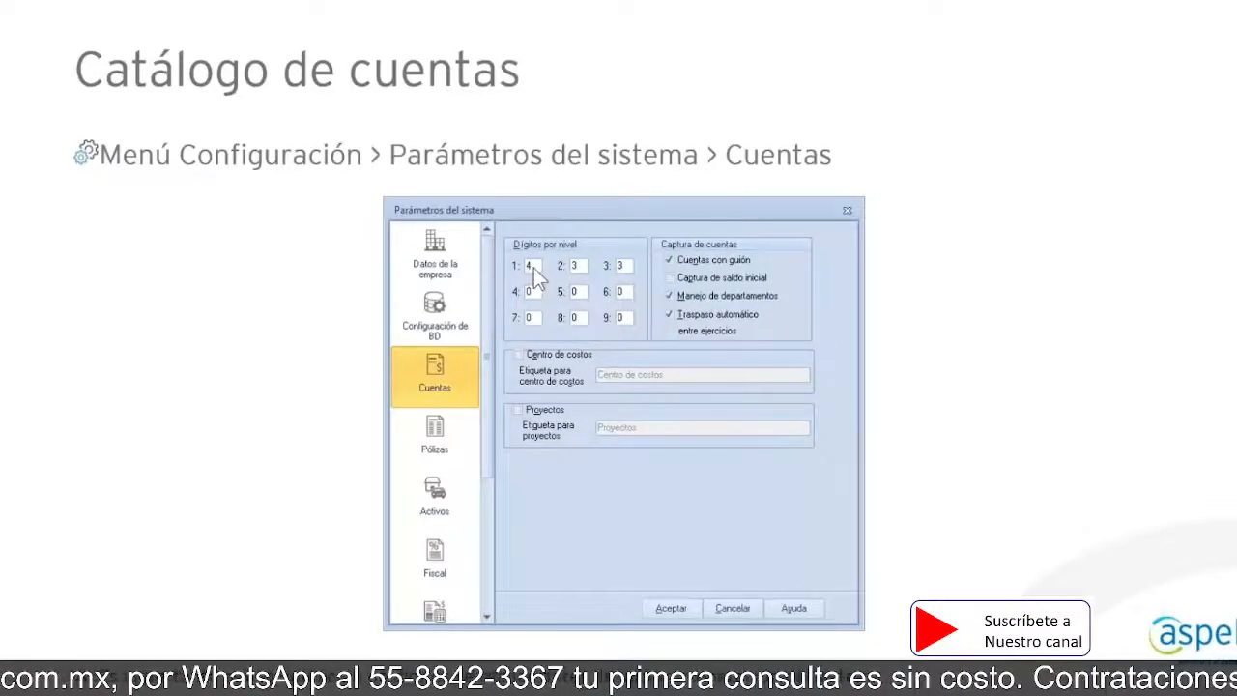
{"action": "left_click", "coordinate": [534, 268]}
{"action": "left_click", "coordinate": [578, 266]}
{"action": "left_click", "coordinate": [623, 276]}
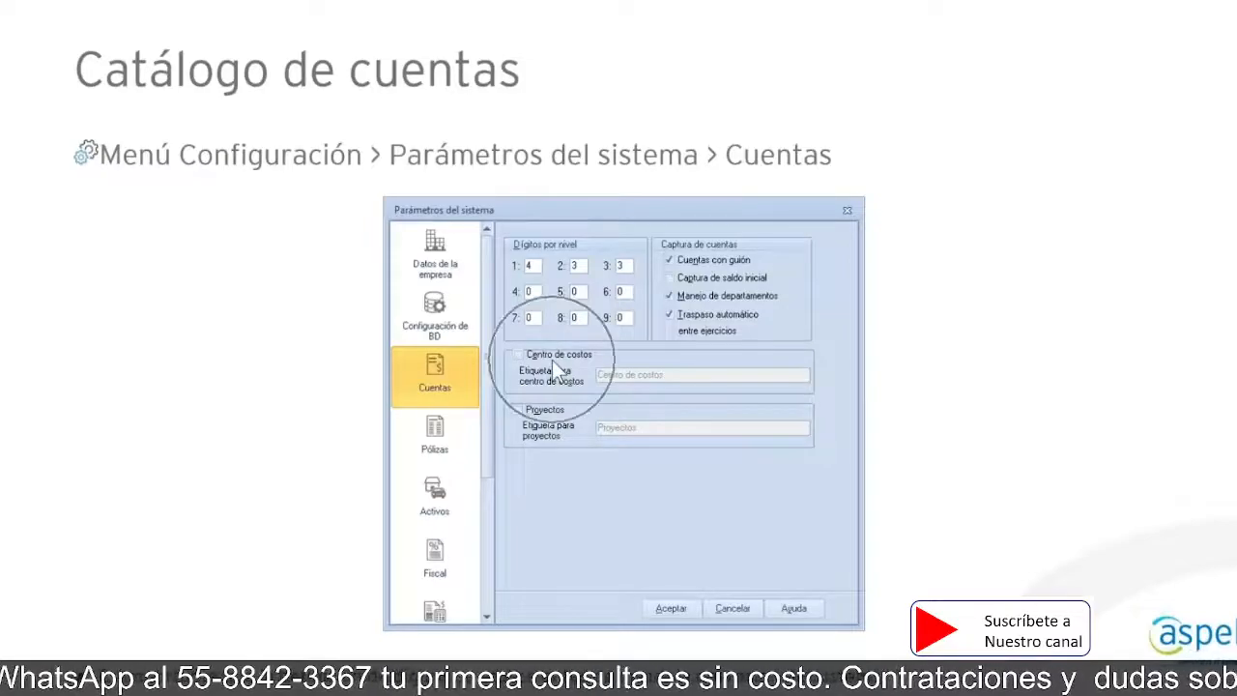
{"action": "left_click", "coordinate": [549, 419]}
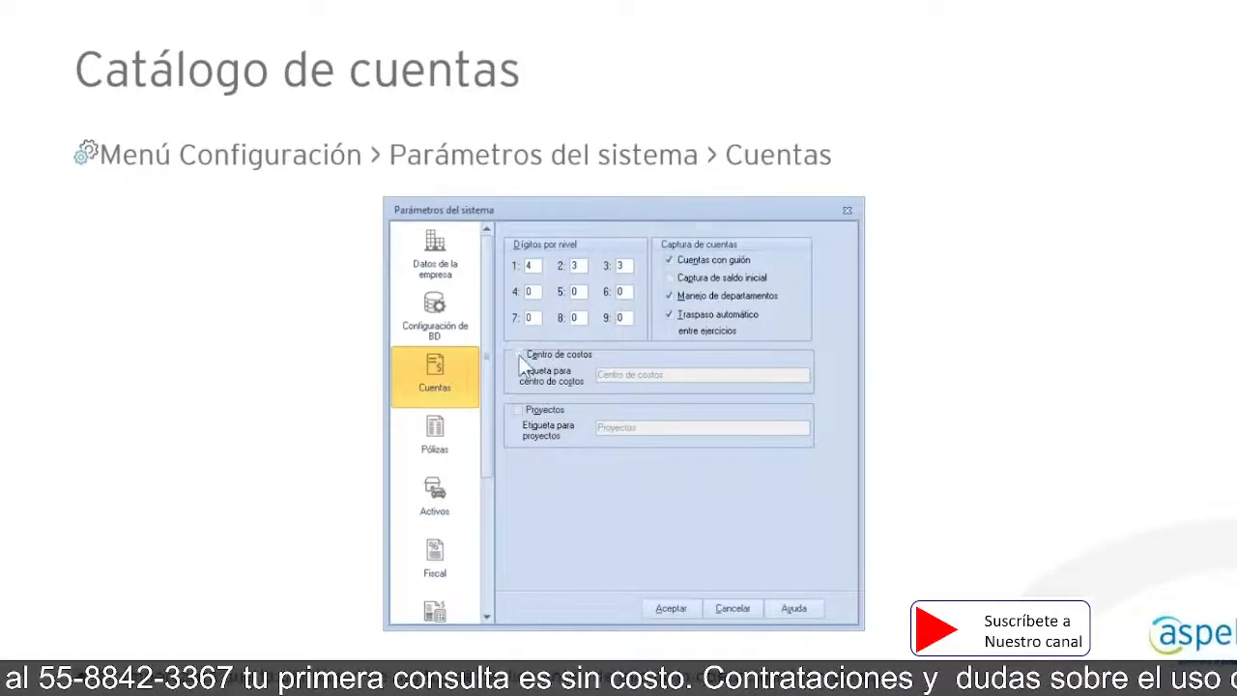
{"action": "left_click", "coordinate": [622, 381]}
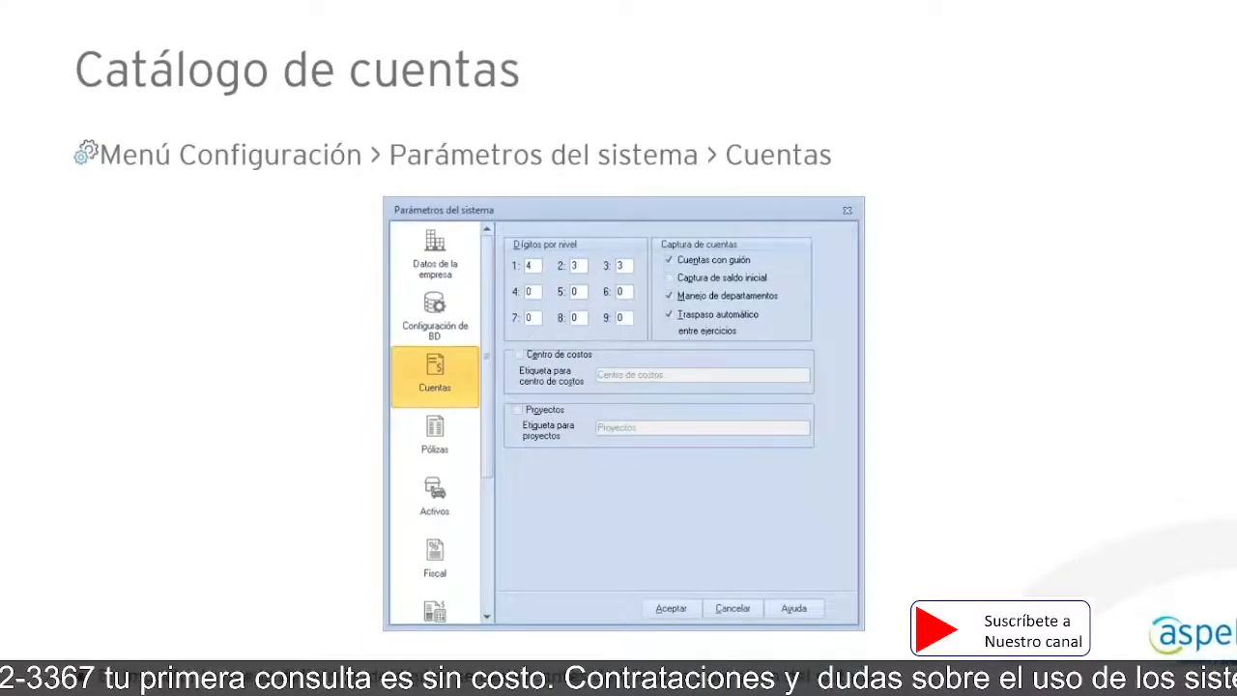
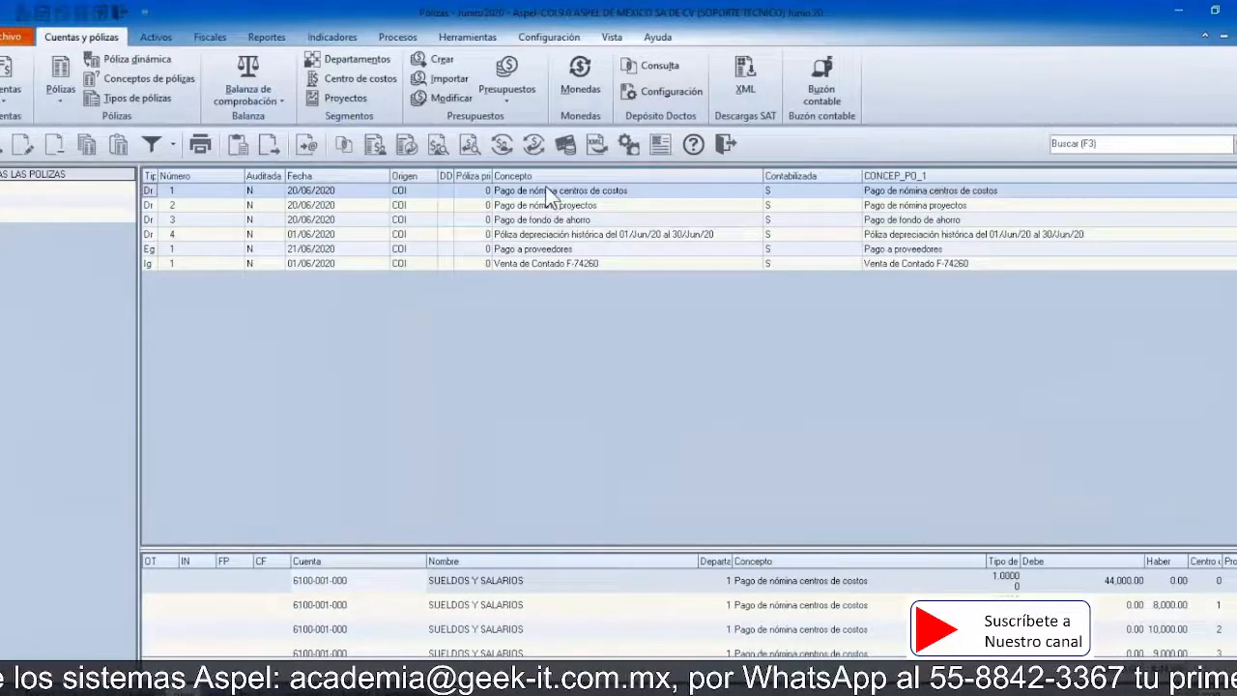
Step: Save the June 2020 Ig policy for Venta de Contado as the model policy VentaFmensual-ClienteX without percentages, and close the policy
{"action": "left_click", "coordinate": [542, 268]}
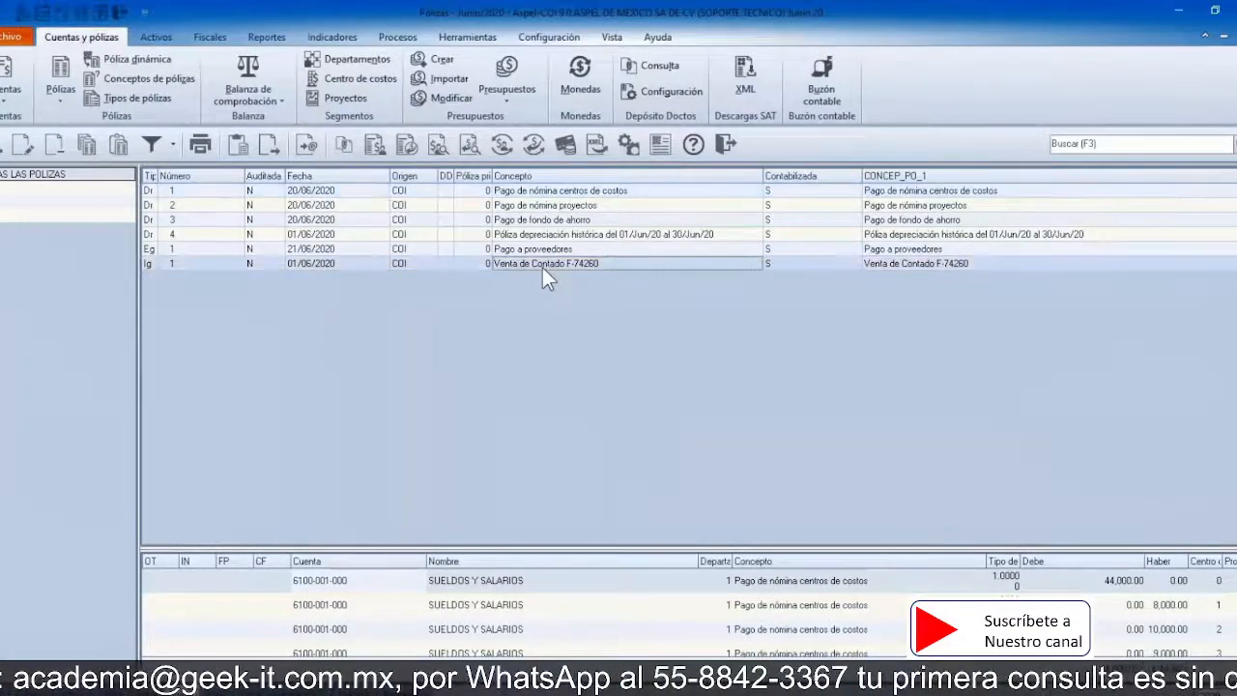
{"action": "double_click", "coordinate": [542, 267]}
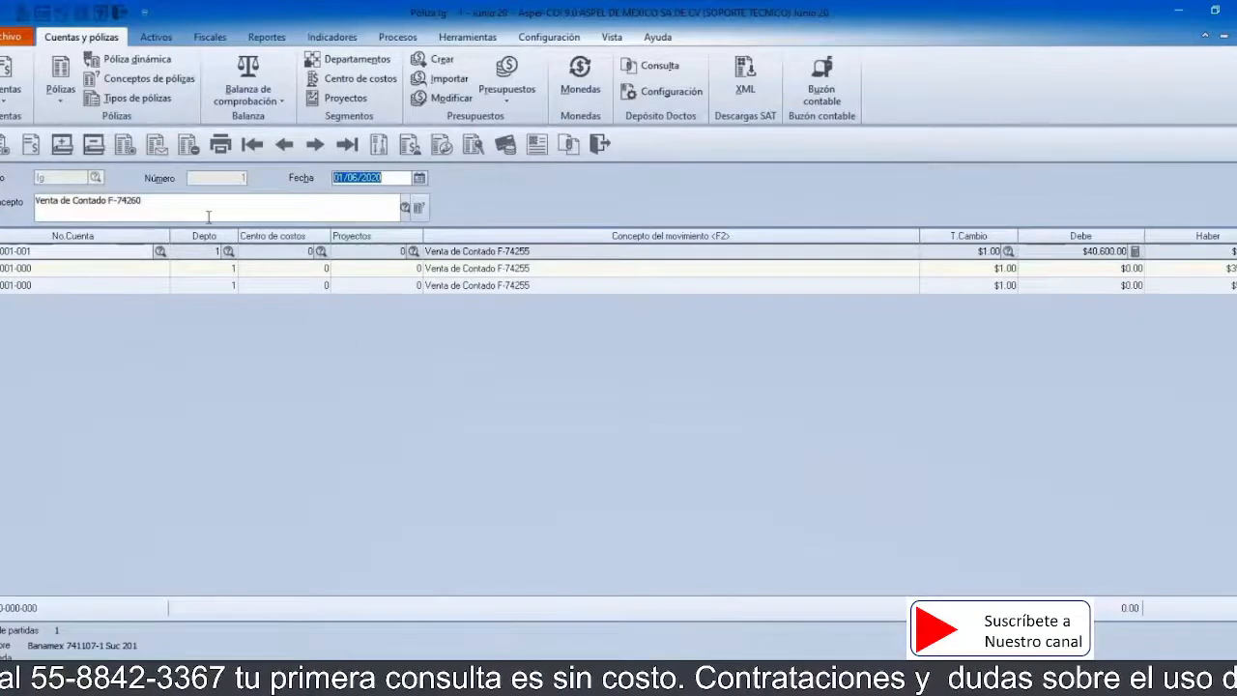
{"action": "left_click", "coordinate": [126, 154]}
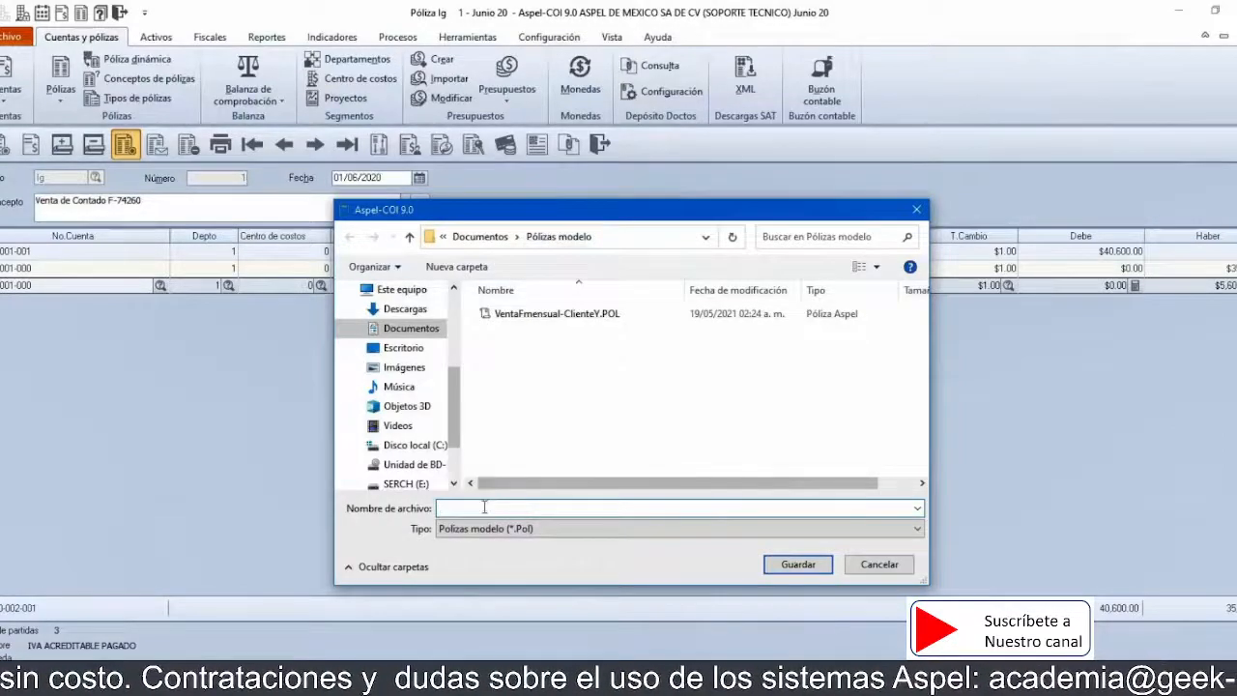
{"action": "type", "text": "Ve"}
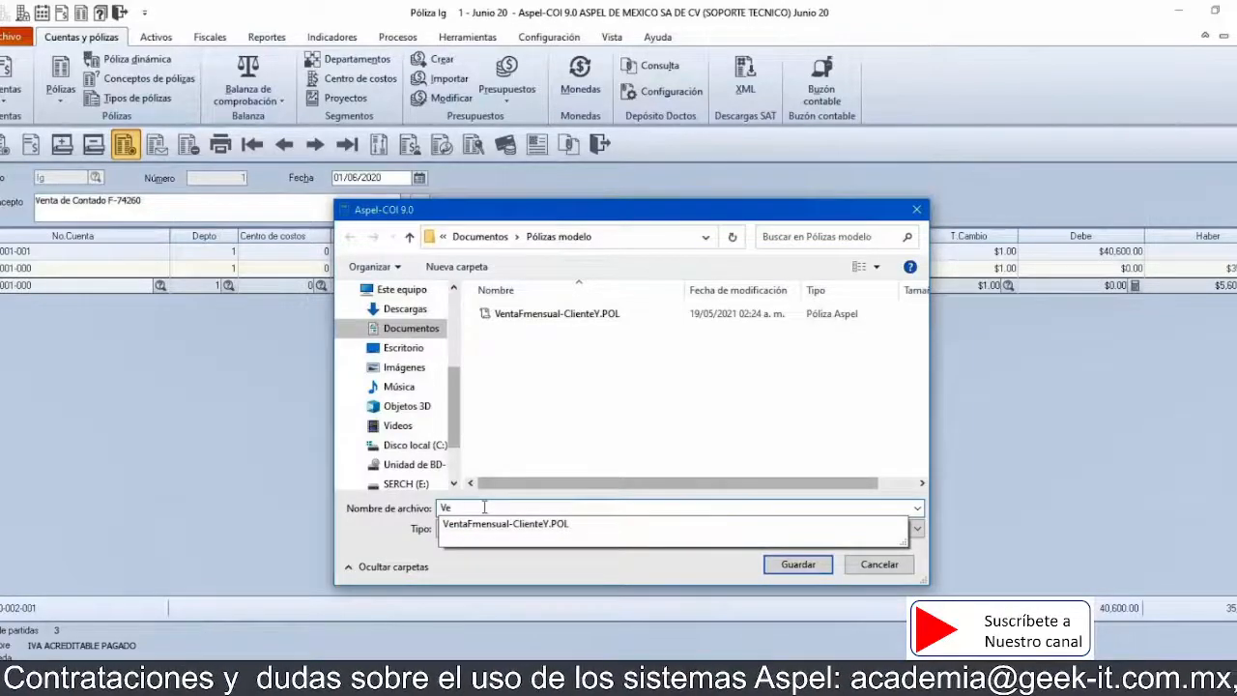
{"action": "type", "text": "ntaF"}
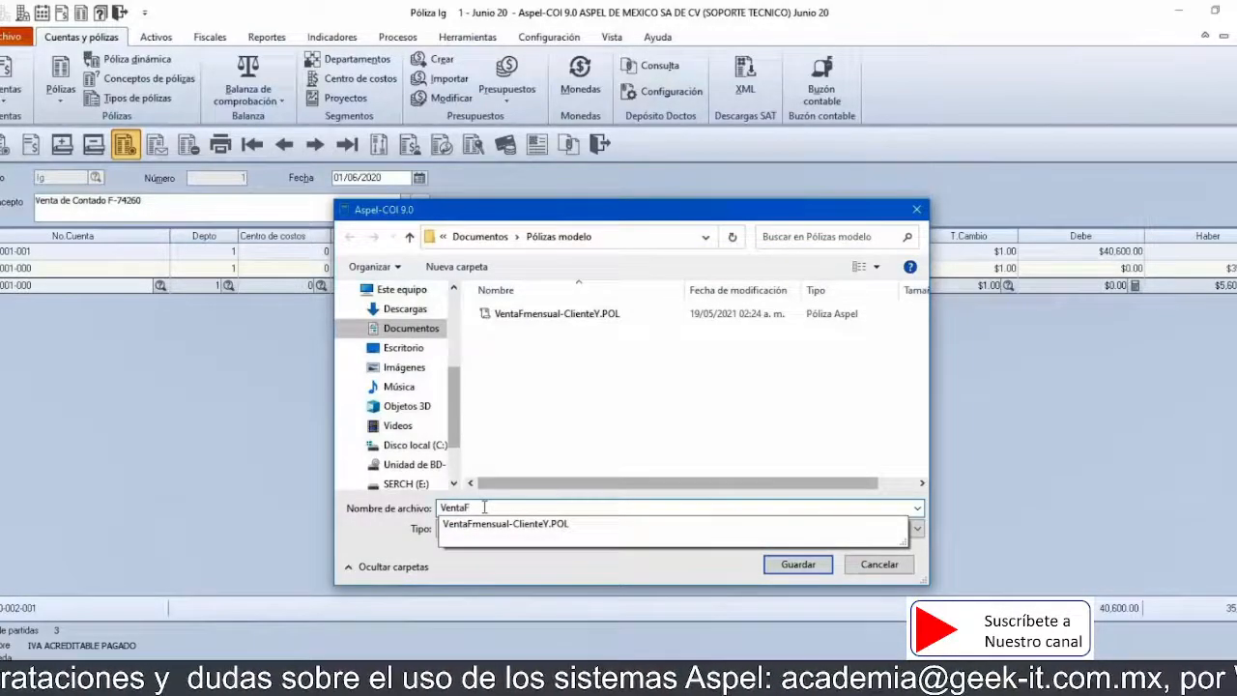
{"action": "type", "text": "mensual"}
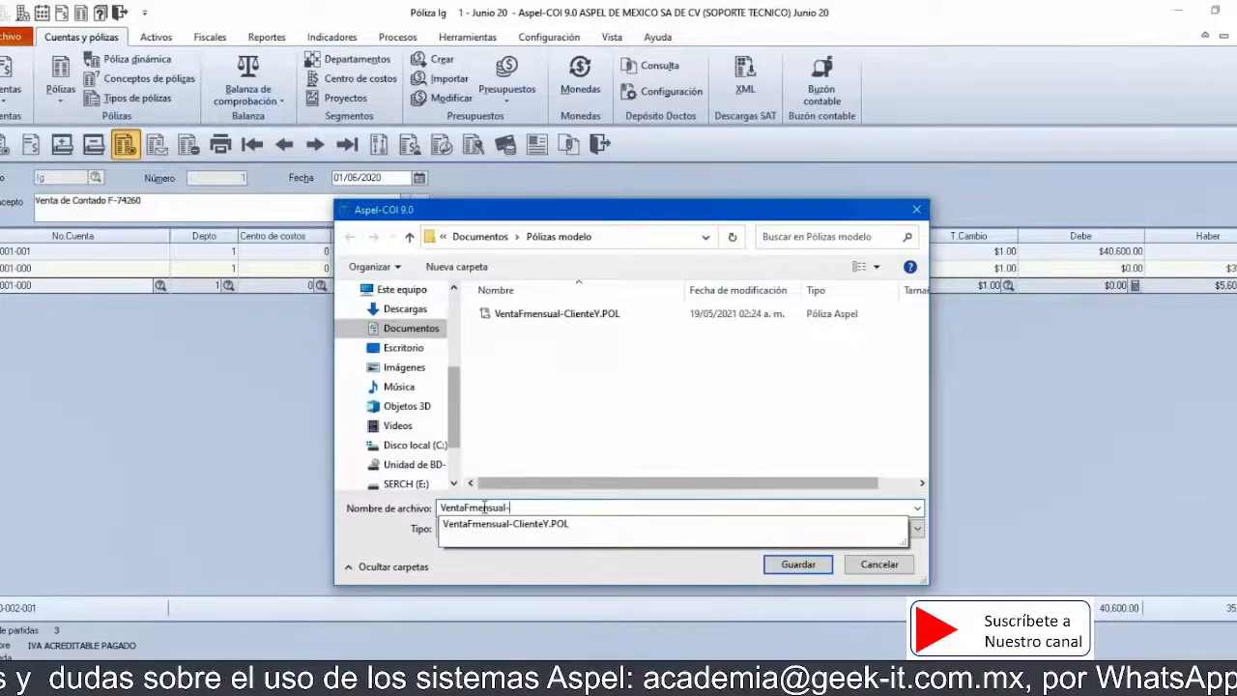
{"action": "type", "text": "-Cliente"}
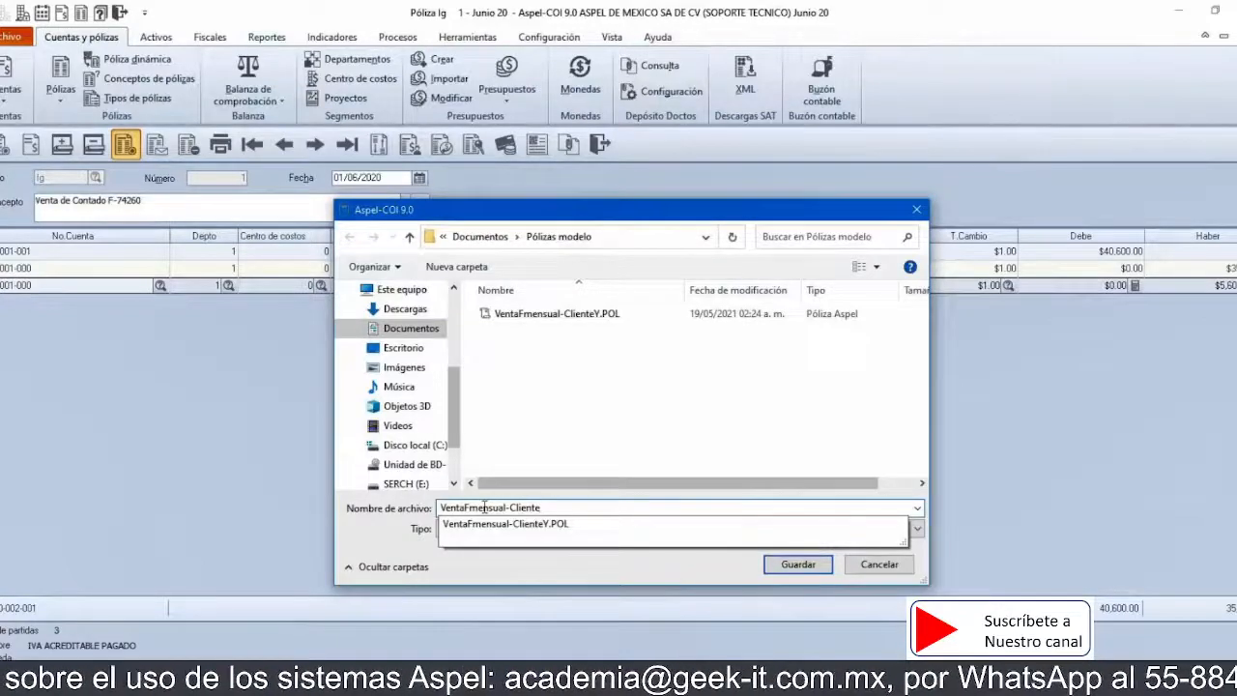
{"action": "type", "text": "x"}
{"action": "key", "text": "BackSpace"}
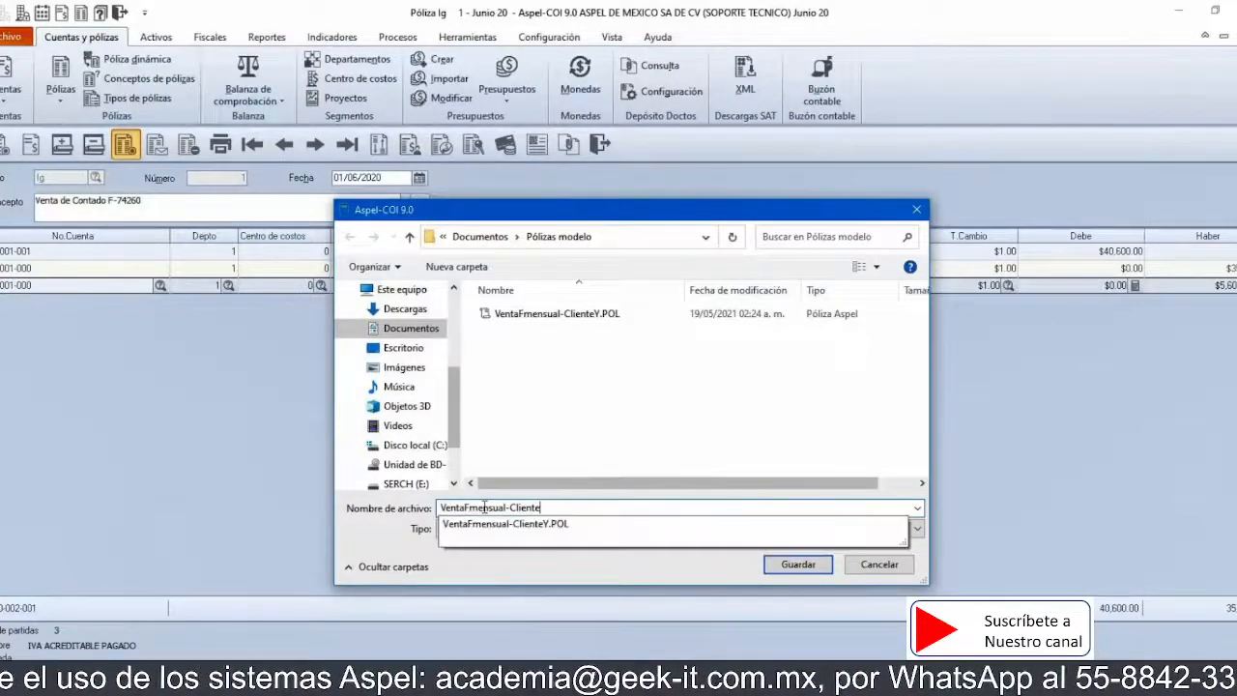
{"action": "type", "text": "X"}
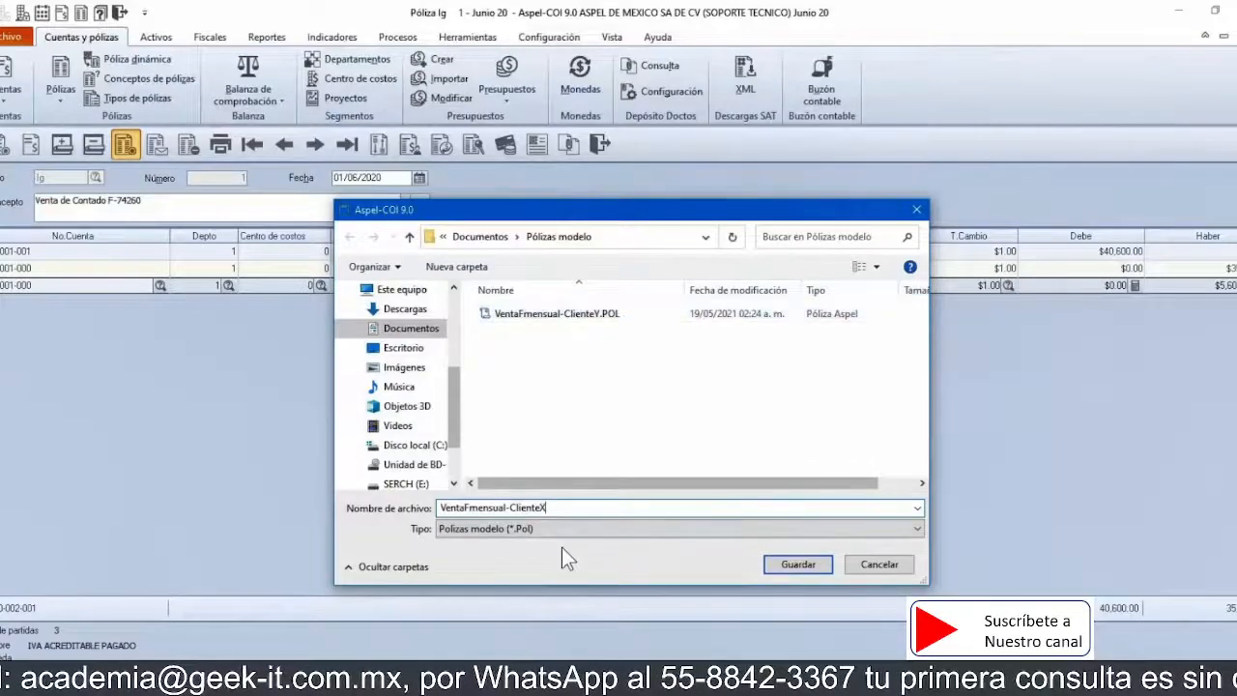
{"action": "left_click", "coordinate": [793, 570]}
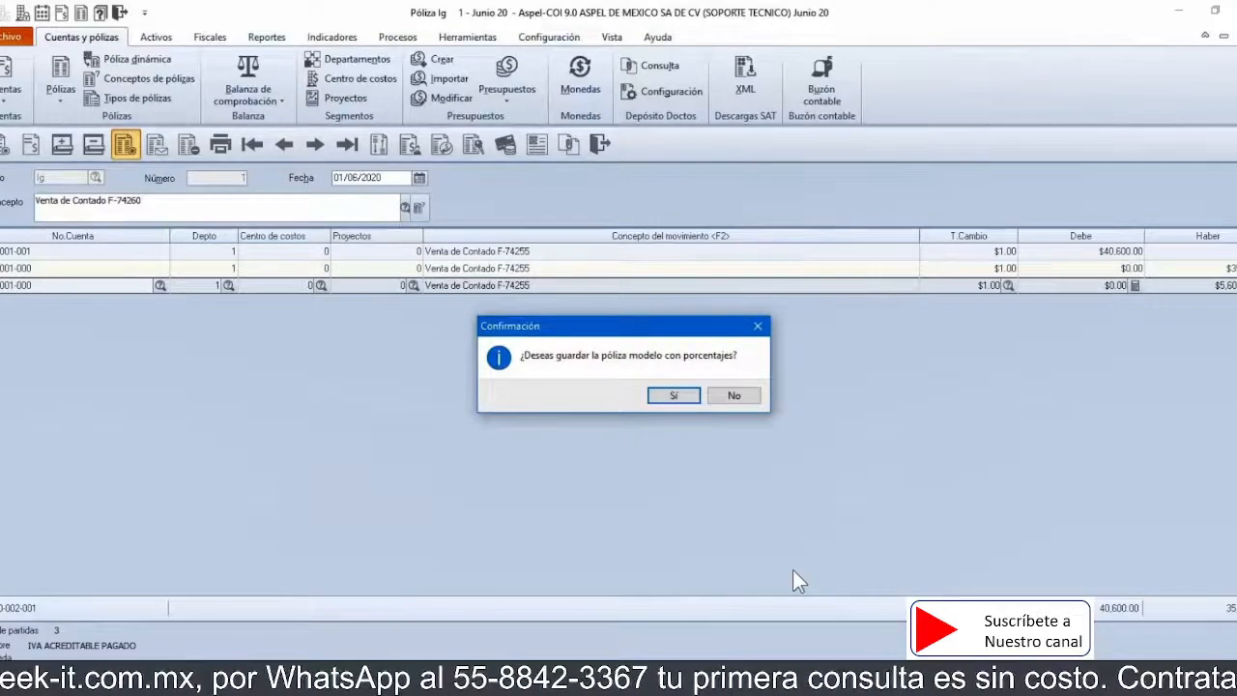
{"action": "left_click", "coordinate": [730, 400]}
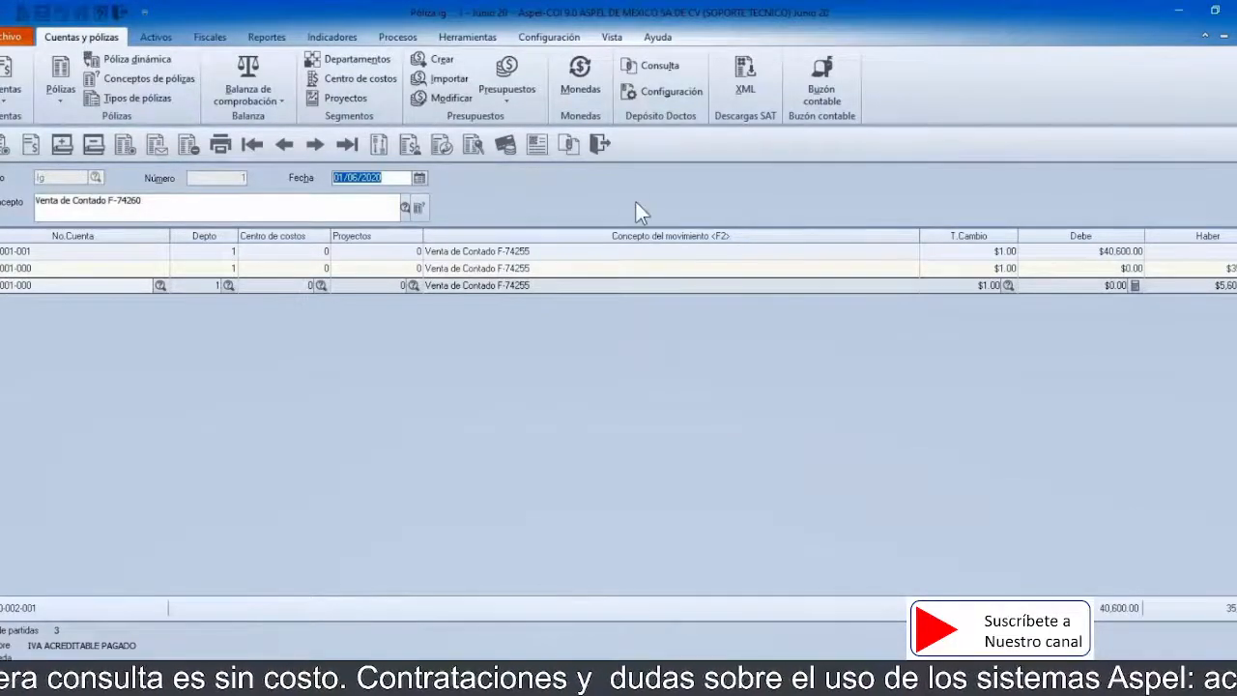
{"action": "left_click", "coordinate": [602, 149]}
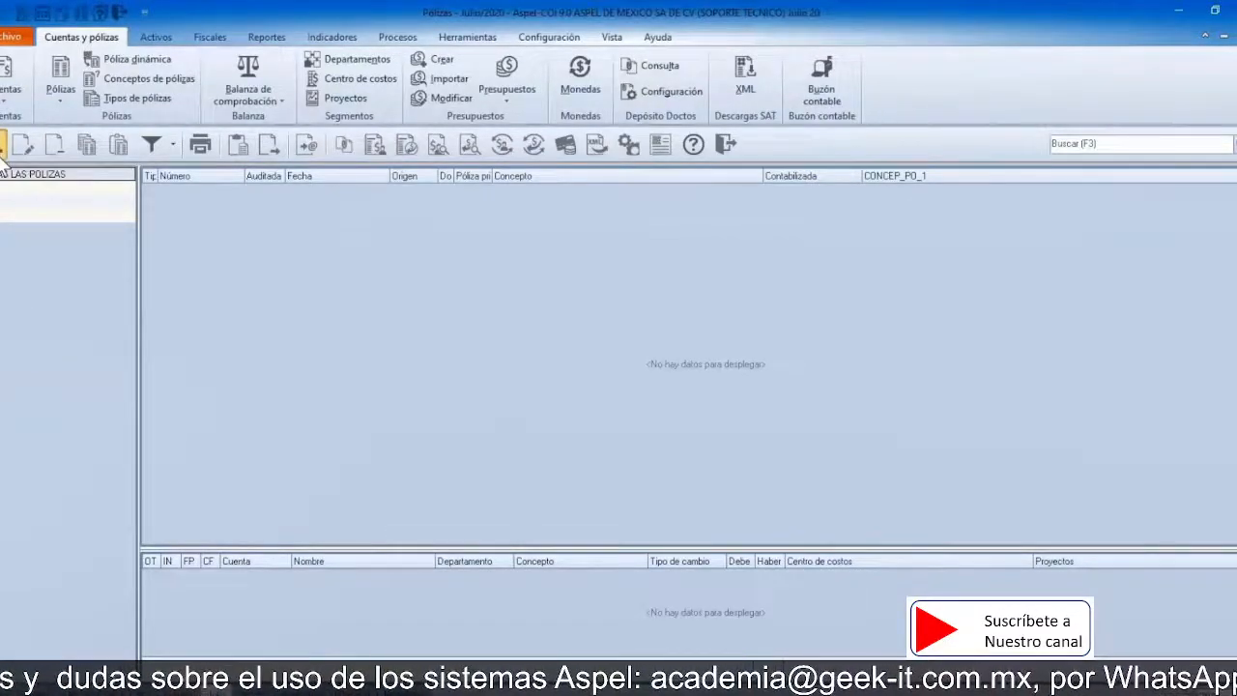
Step: Start a new policy for July 2020 and load the model policy VentaFmensual-ClienteX.POL into it, keeping type Ig
{"action": "left_click", "coordinate": [3, 155]}
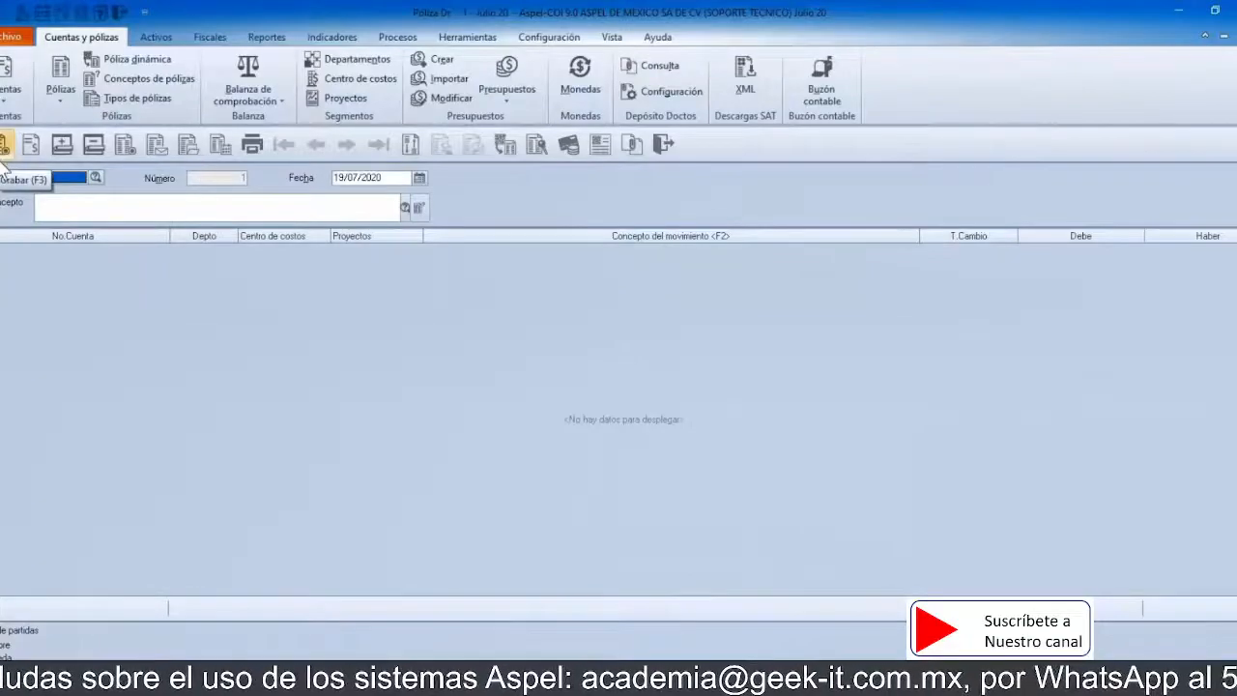
{"action": "left_click", "coordinate": [187, 147]}
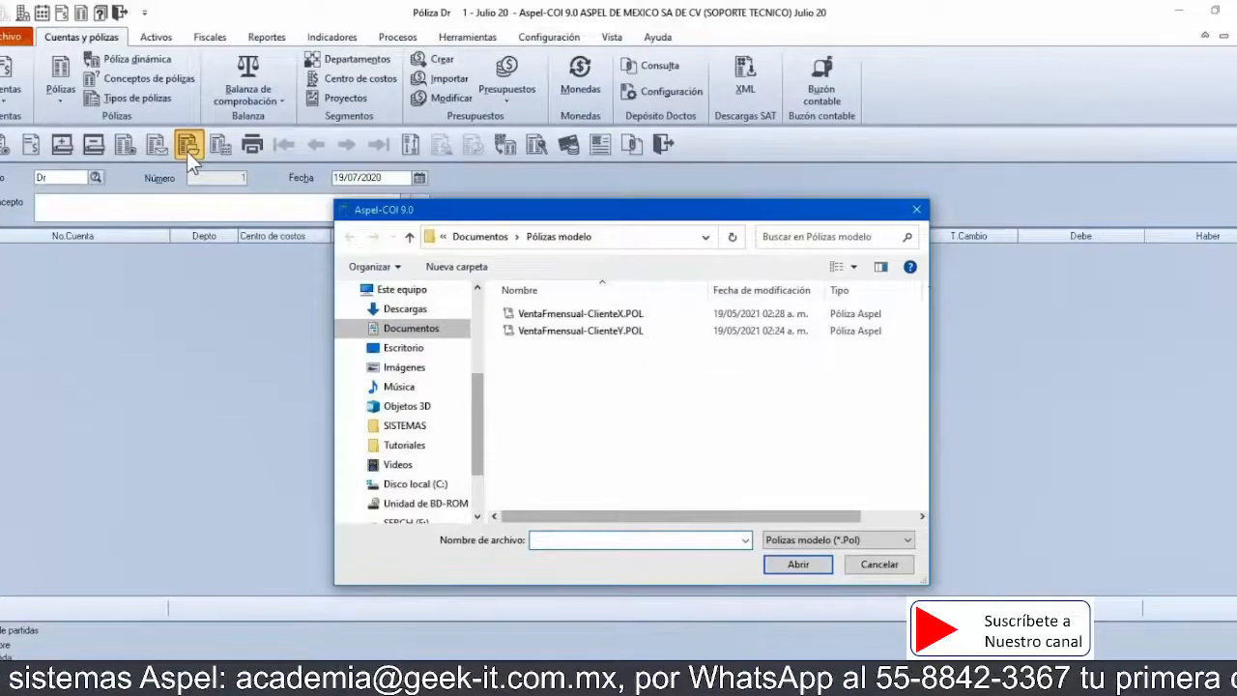
{"action": "left_click", "coordinate": [574, 317]}
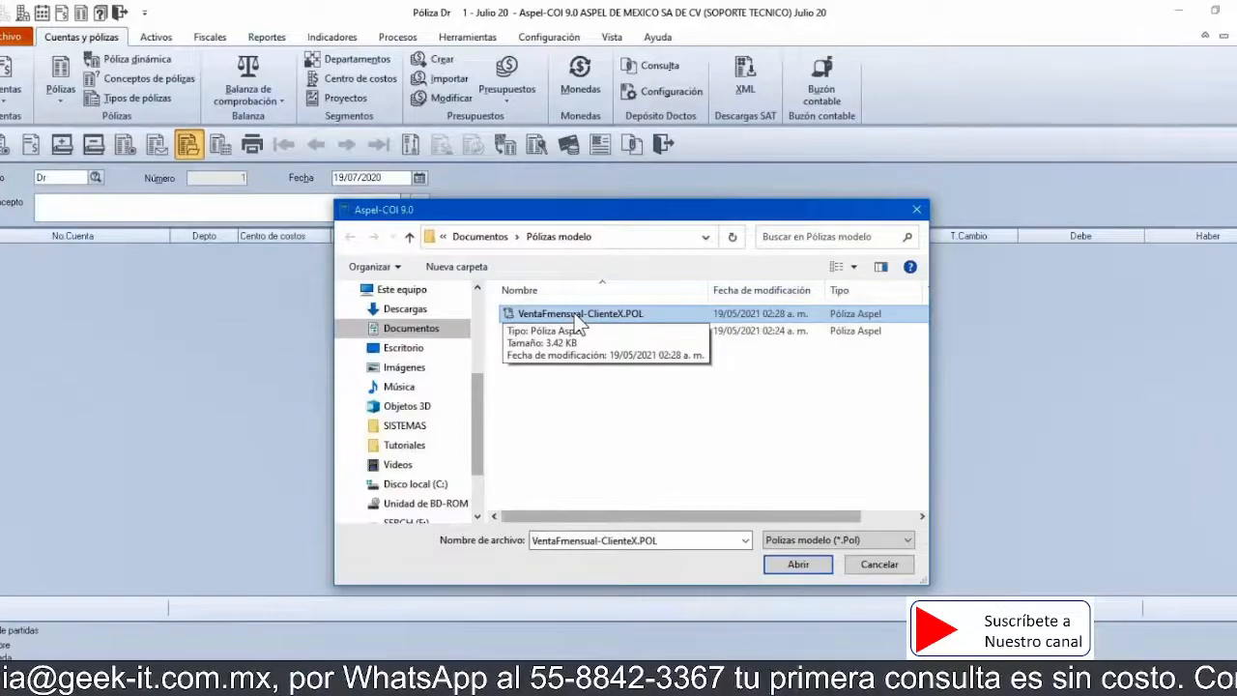
{"action": "left_click", "coordinate": [803, 566]}
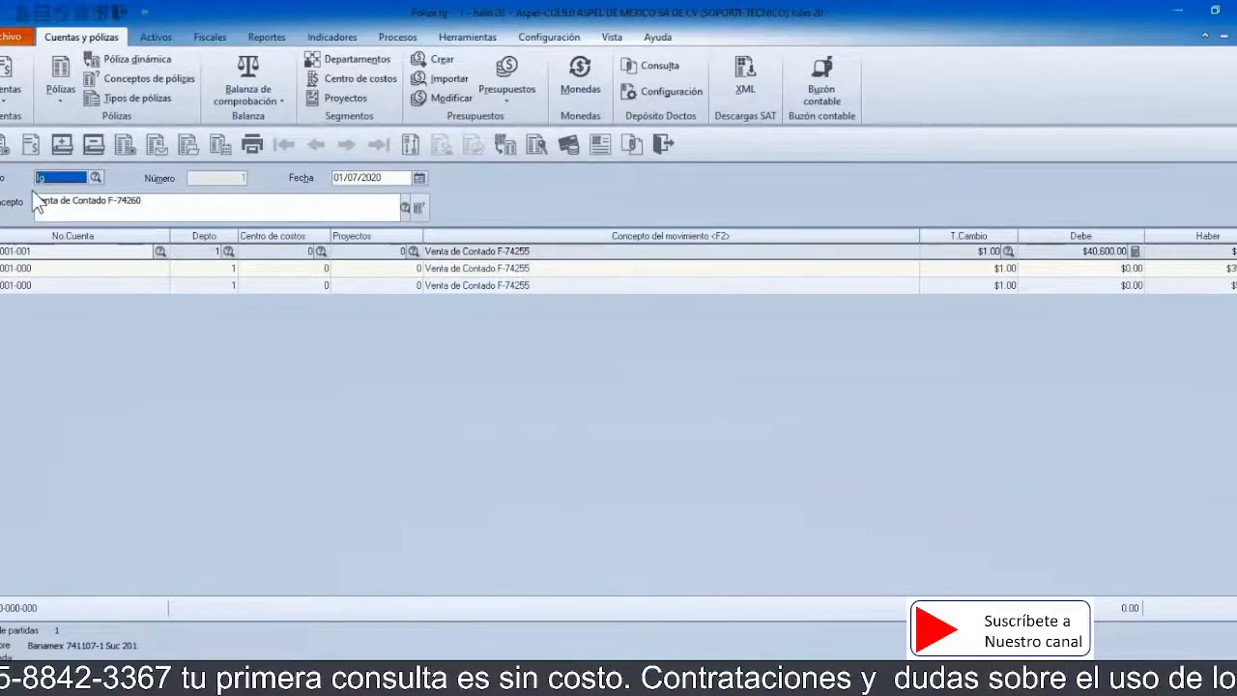
{"action": "key", "text": "Tab"}
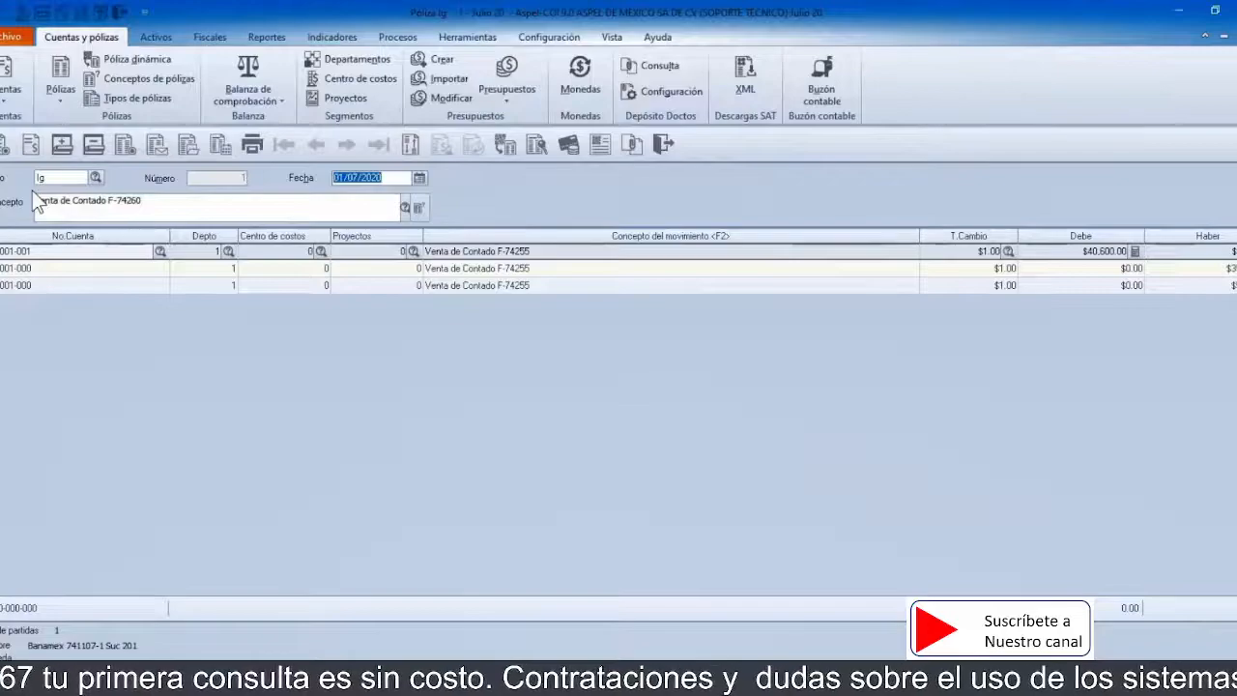
Step: Date the policy 03/07/2020 and change its concept to Venta de Contado F-8001
{"action": "left_click", "coordinate": [419, 179]}
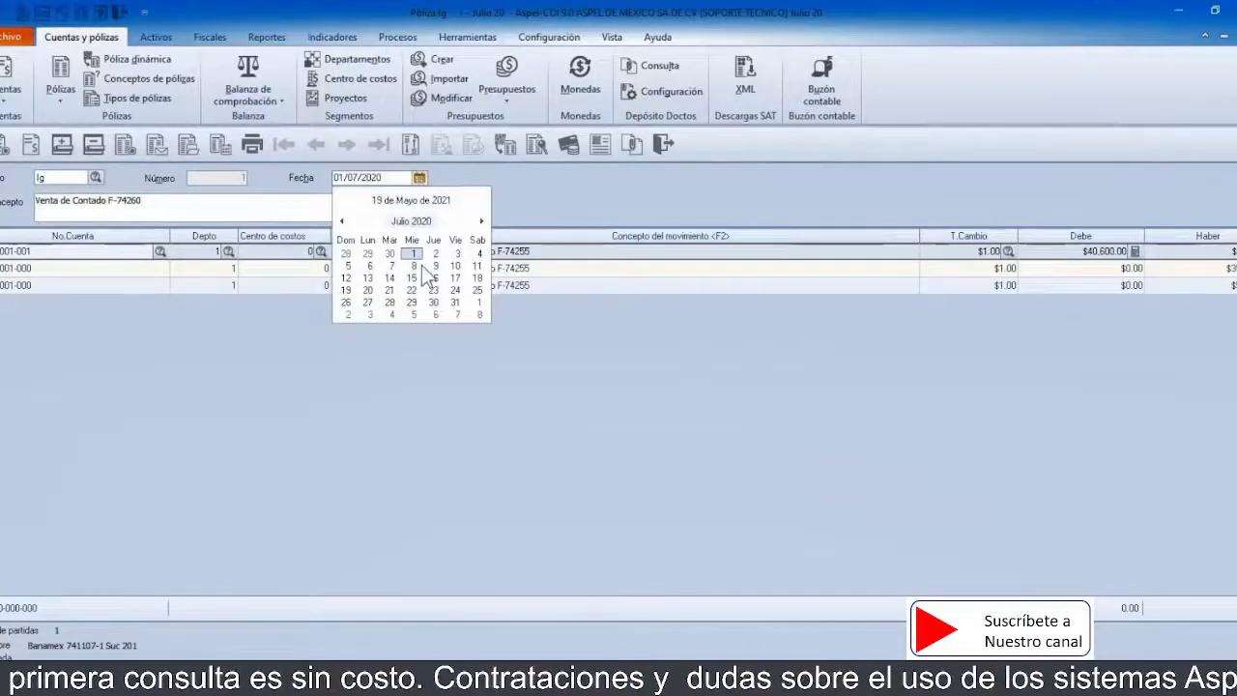
{"action": "left_click", "coordinate": [460, 257]}
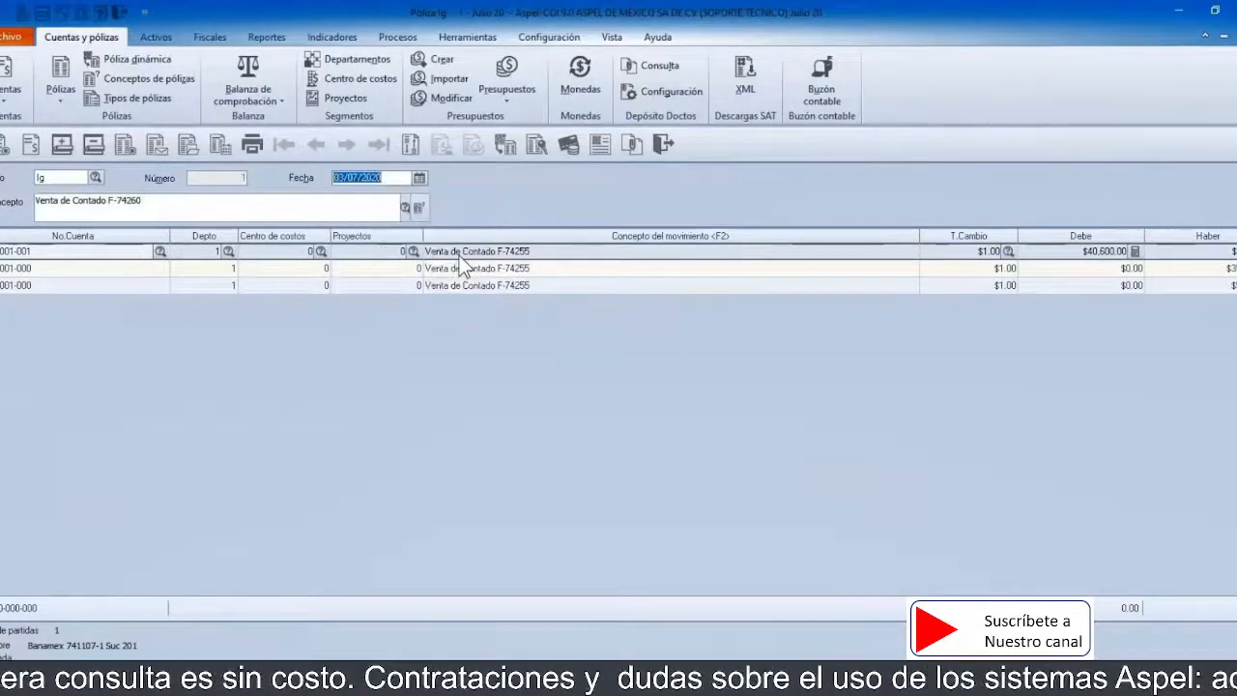
{"action": "key", "text": "Tab"}
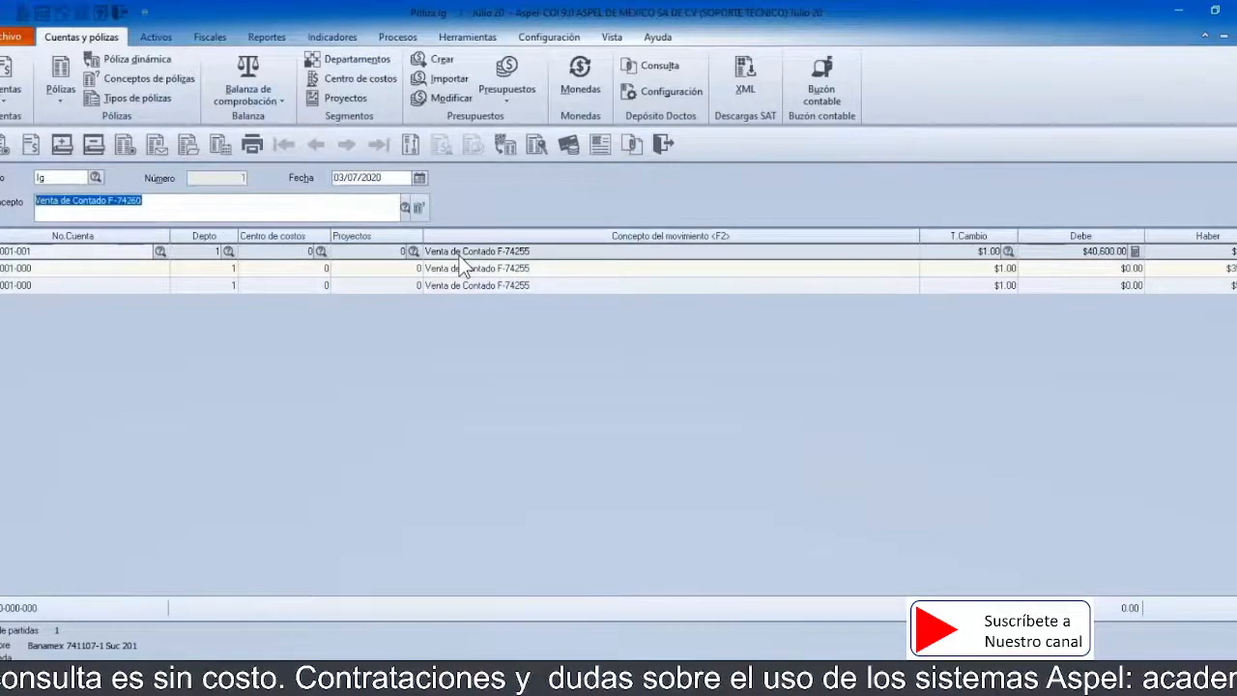
{"action": "key", "text": "End"}
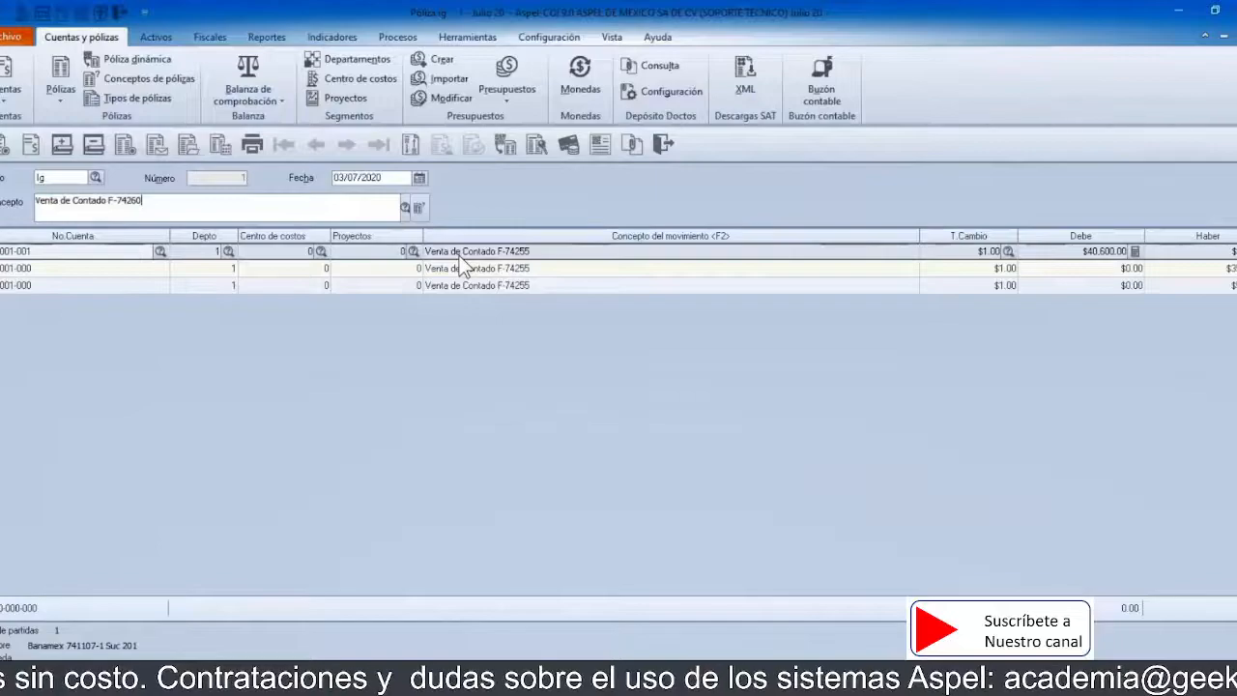
{"action": "key", "text": "BackSpace"}
{"action": "key", "text": "BackSpace"}
{"action": "key", "text": "BackSpace"}
{"action": "key", "text": "BackSpace"}
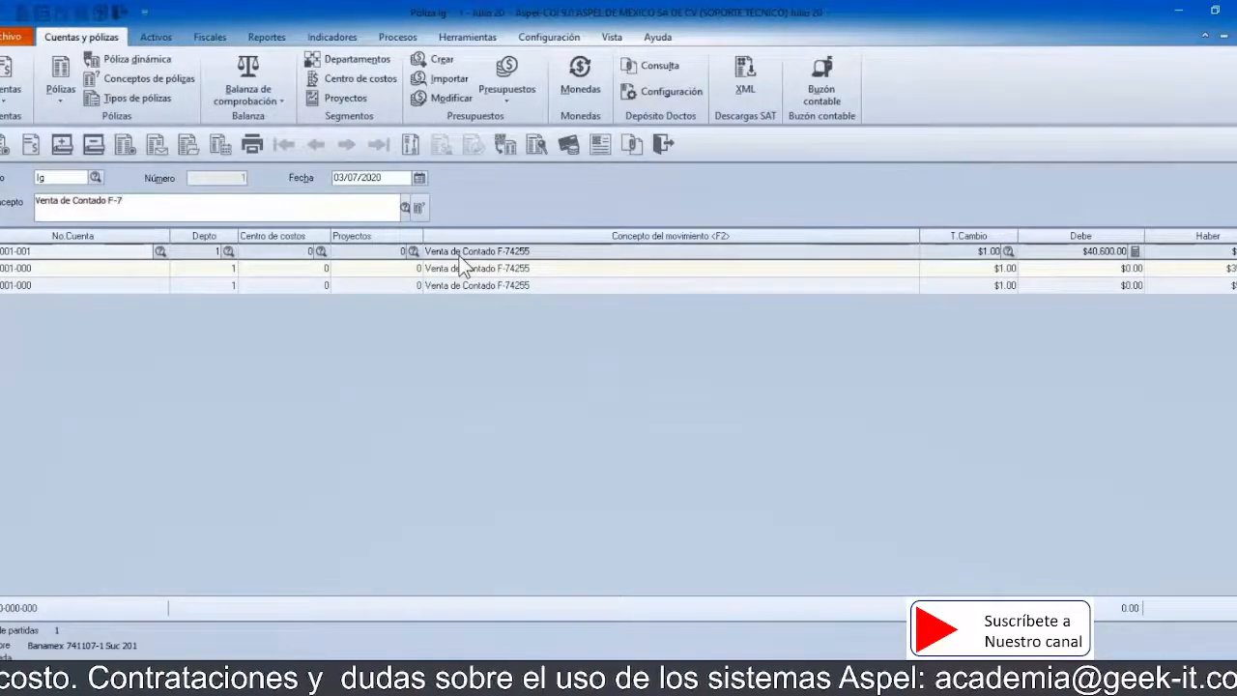
{"action": "key", "text": "BackSpace"}
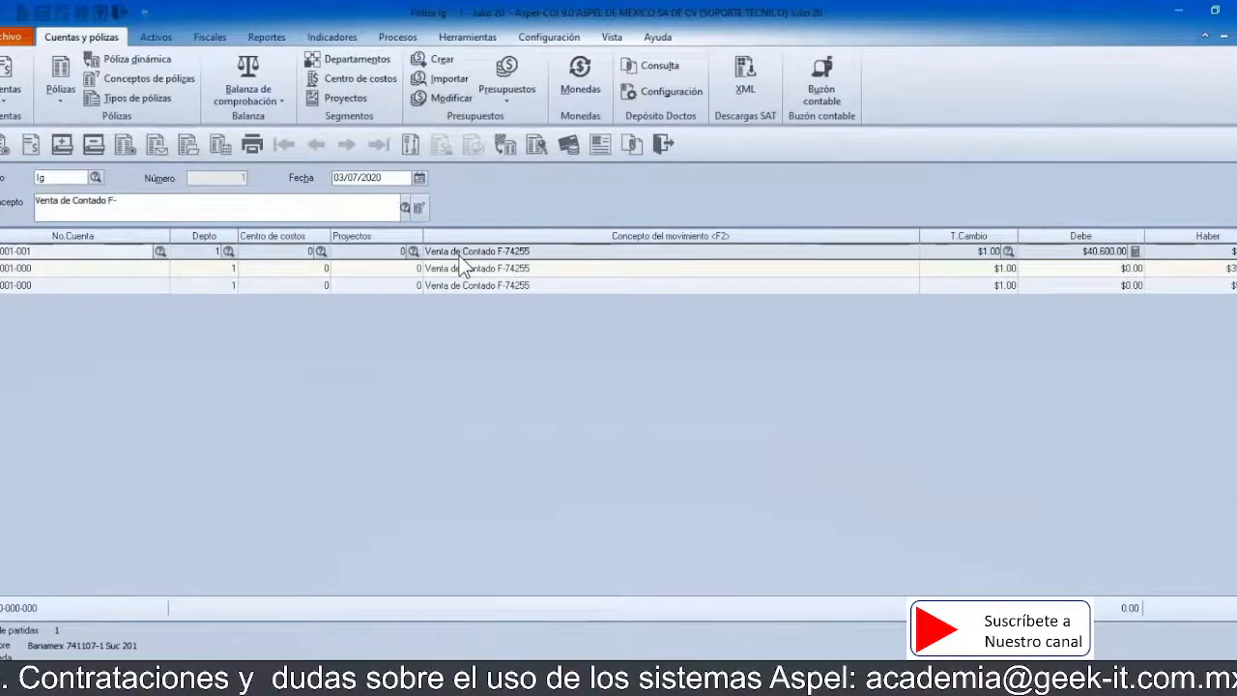
{"action": "type", "text": "8"}
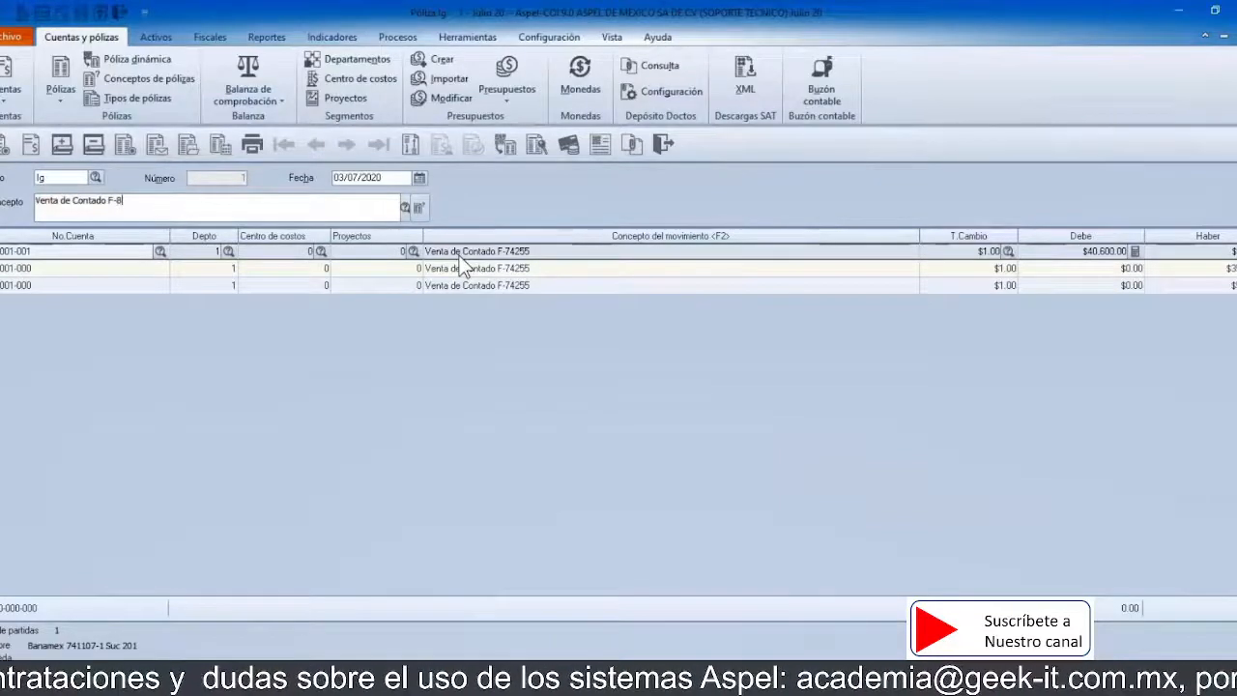
{"action": "type", "text": "001"}
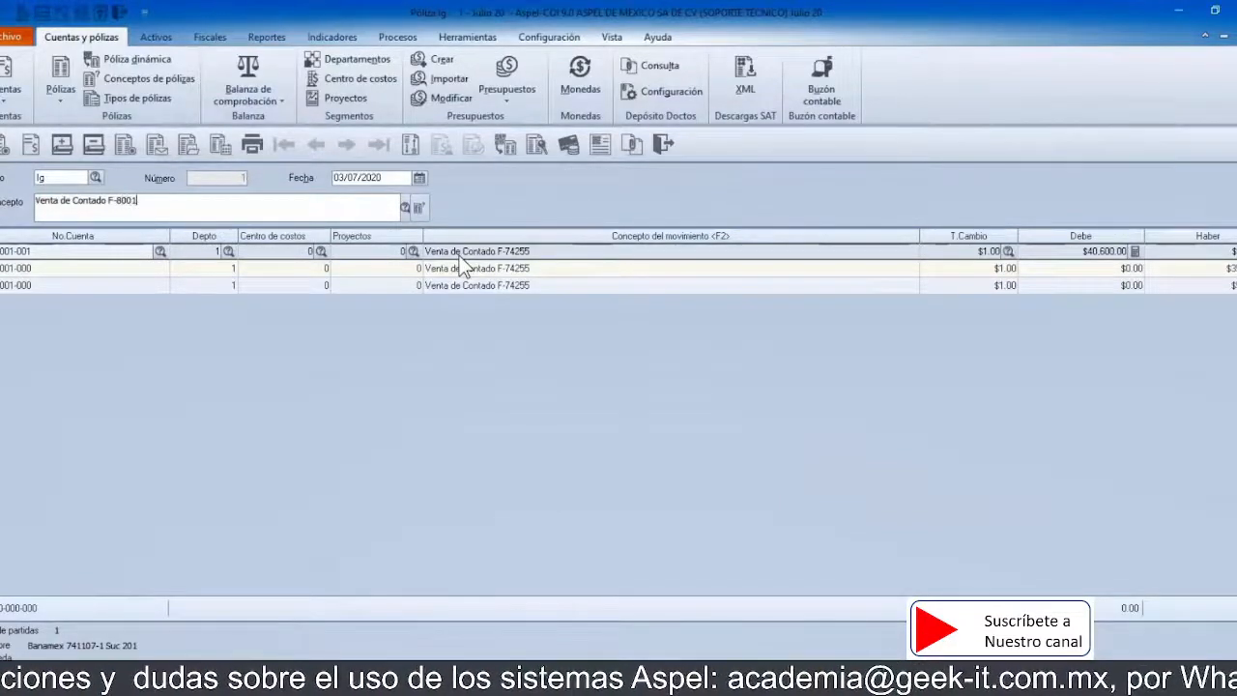
Step: Copy the policy concept Venta de Contado F-8001 into the movement concept of the first line, the bank account
{"action": "key", "text": "Return"}
{"action": "key", "text": "ctrl+c"}
{"action": "key", "text": "Return"}
{"action": "key", "text": "Return"}
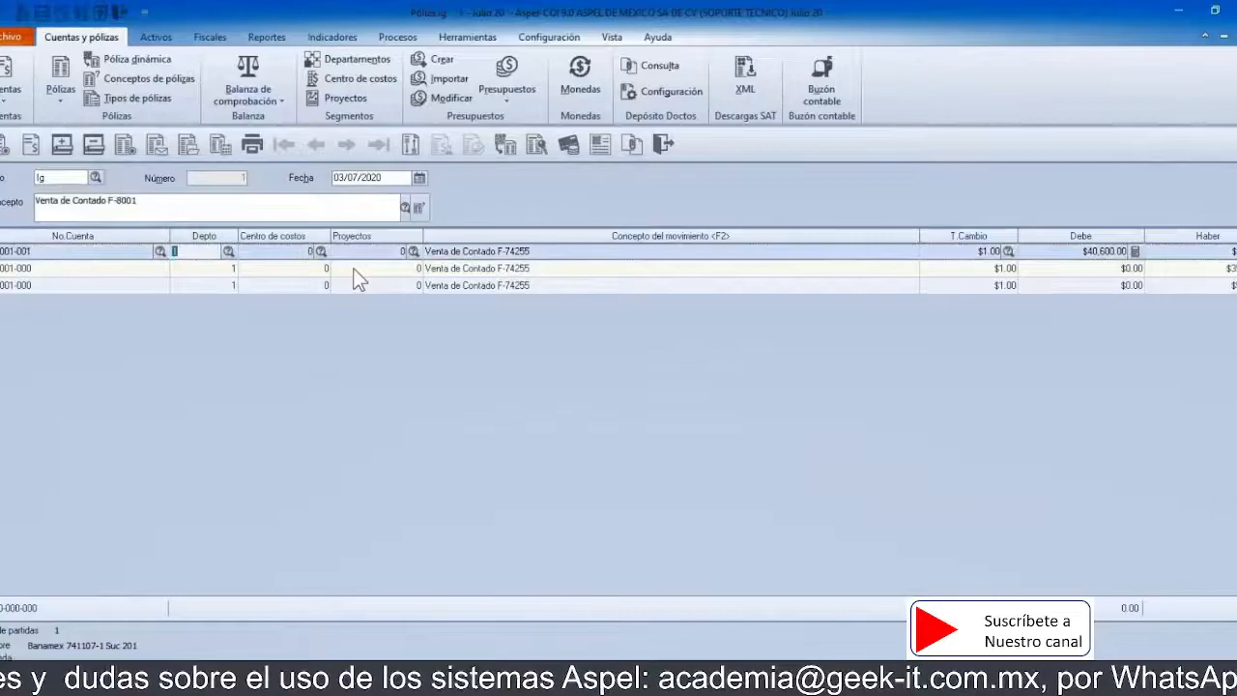
{"action": "key", "text": "Return"}
{"action": "key", "text": "Return"}
{"action": "key", "text": "Return"}
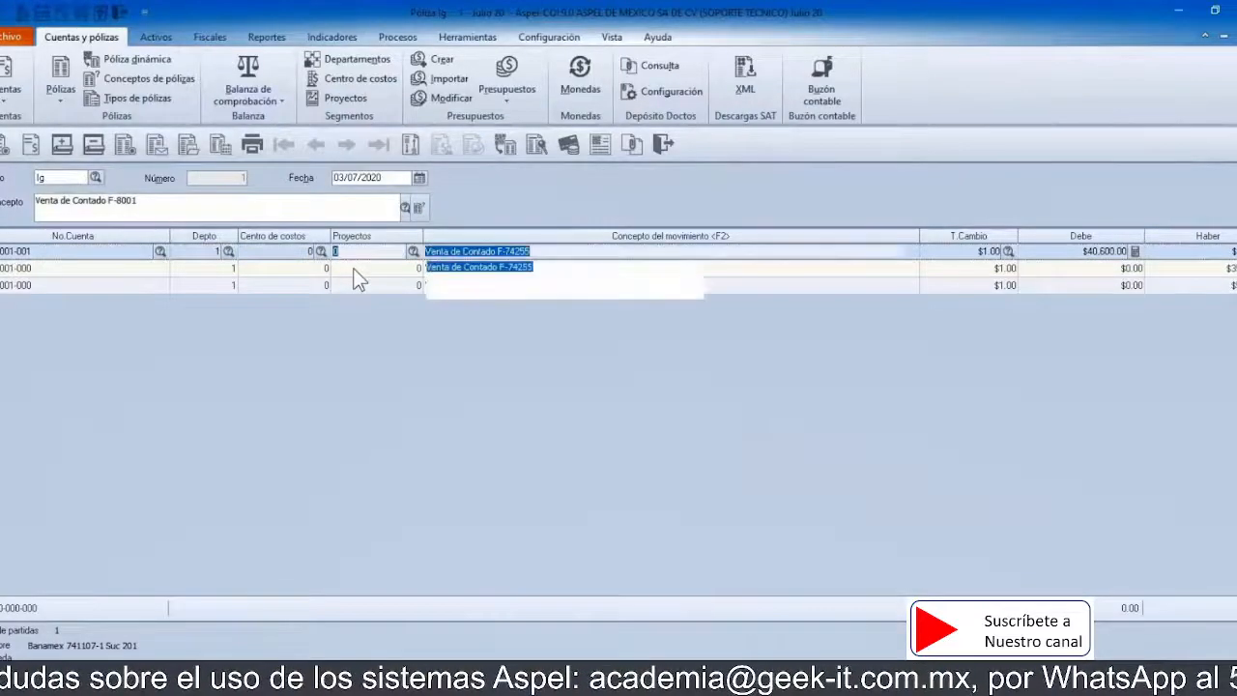
{"action": "key", "text": "ctrl+v"}
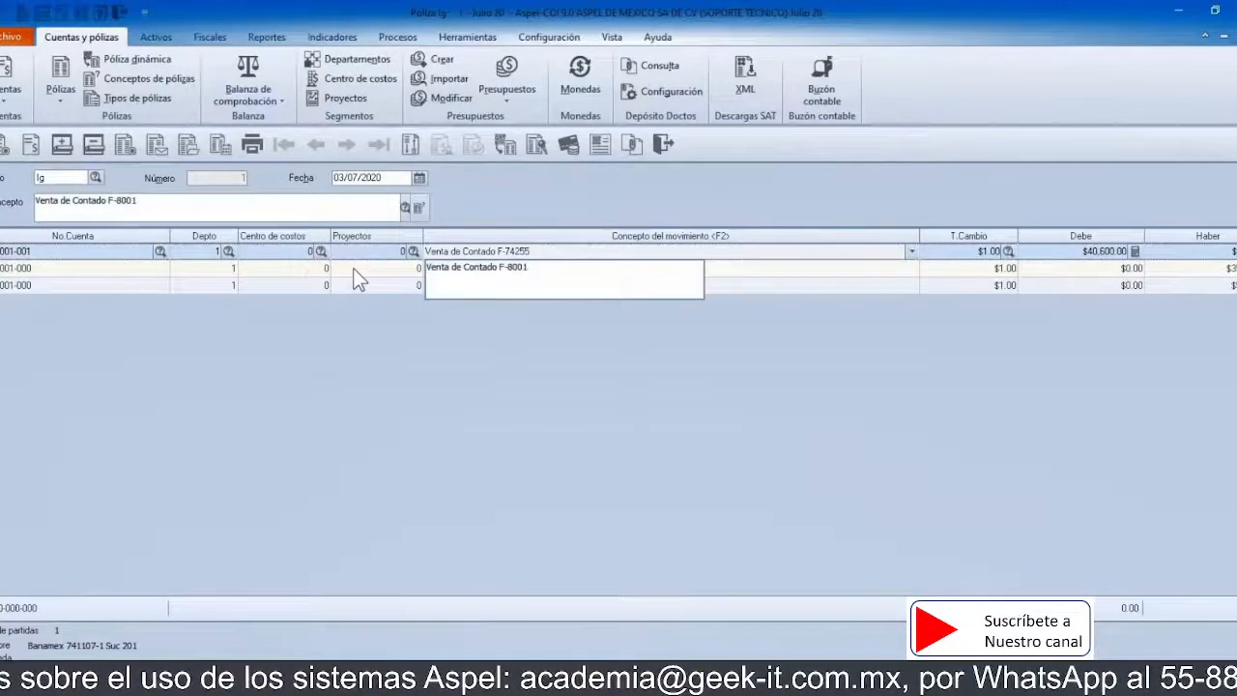
{"action": "key", "text": "Return"}
{"action": "key", "text": "Return"}
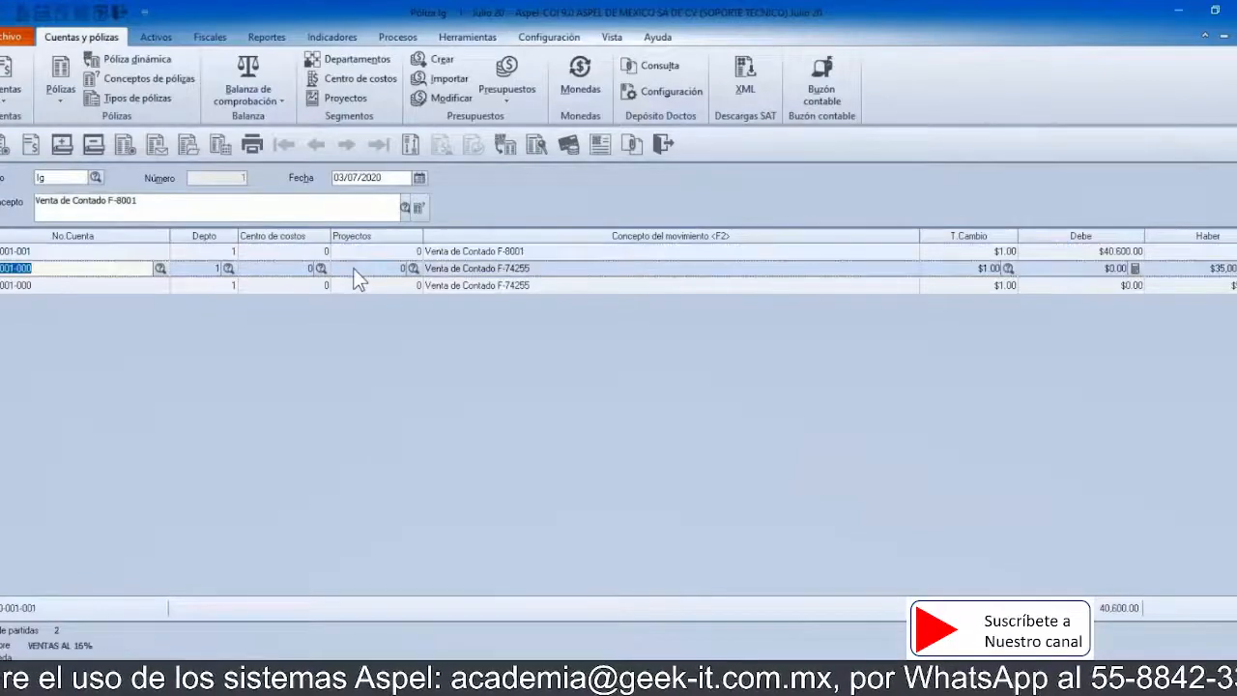
Step: Replace the movement concept of the second line, VENTAS AL 16%, with Venta de Contado F-8001
{"action": "key", "text": "Return"}
{"action": "key", "text": "Return"}
{"action": "key", "text": "Return"}
{"action": "key", "text": "Return"}
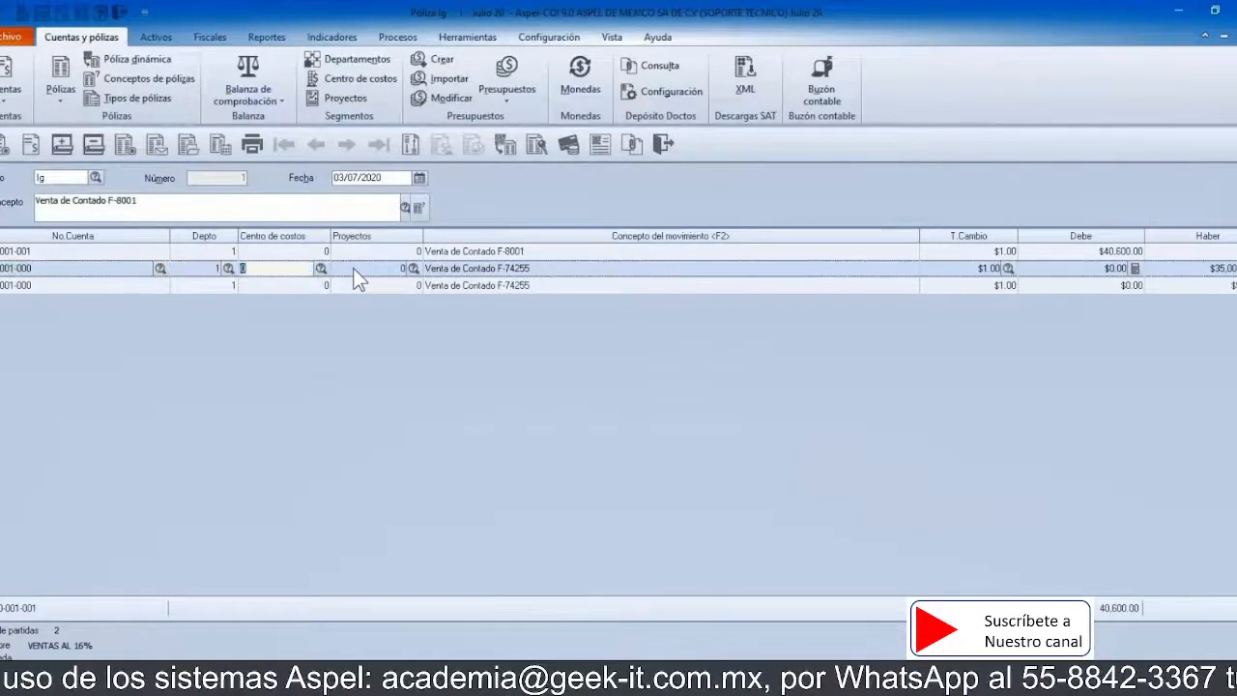
{"action": "key", "text": "F2"}
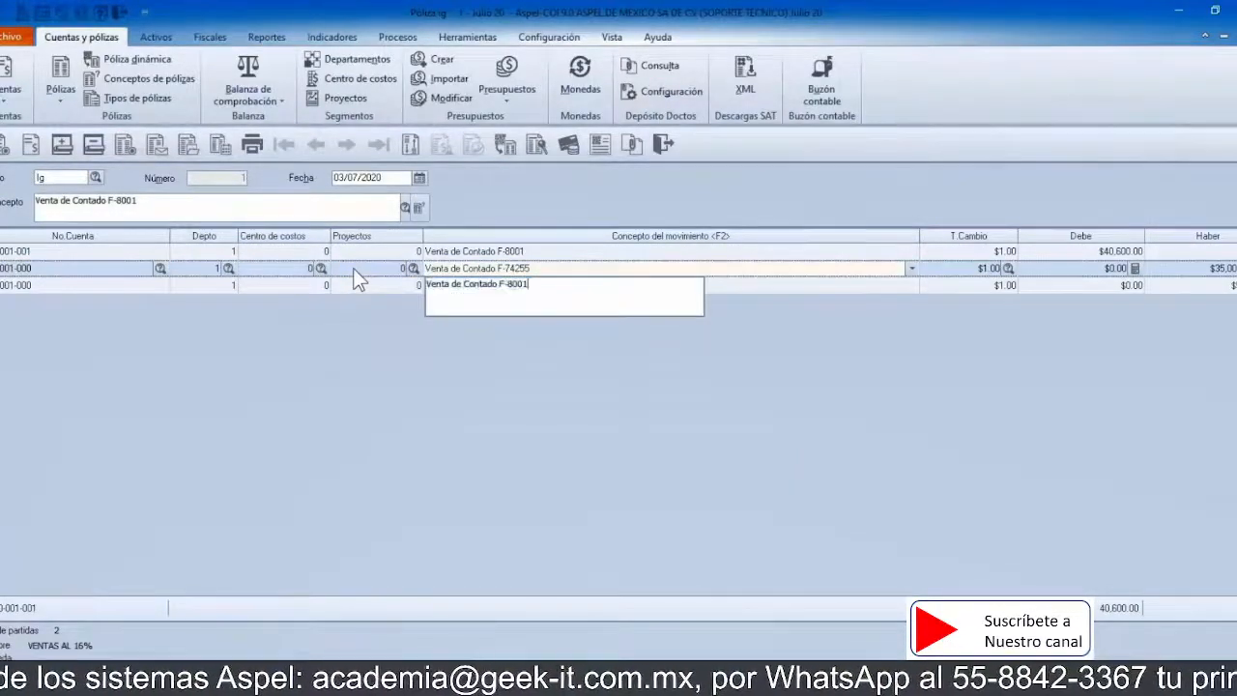
{"action": "key", "text": "Return"}
{"action": "key", "text": "Return"}
{"action": "key", "text": "Return"}
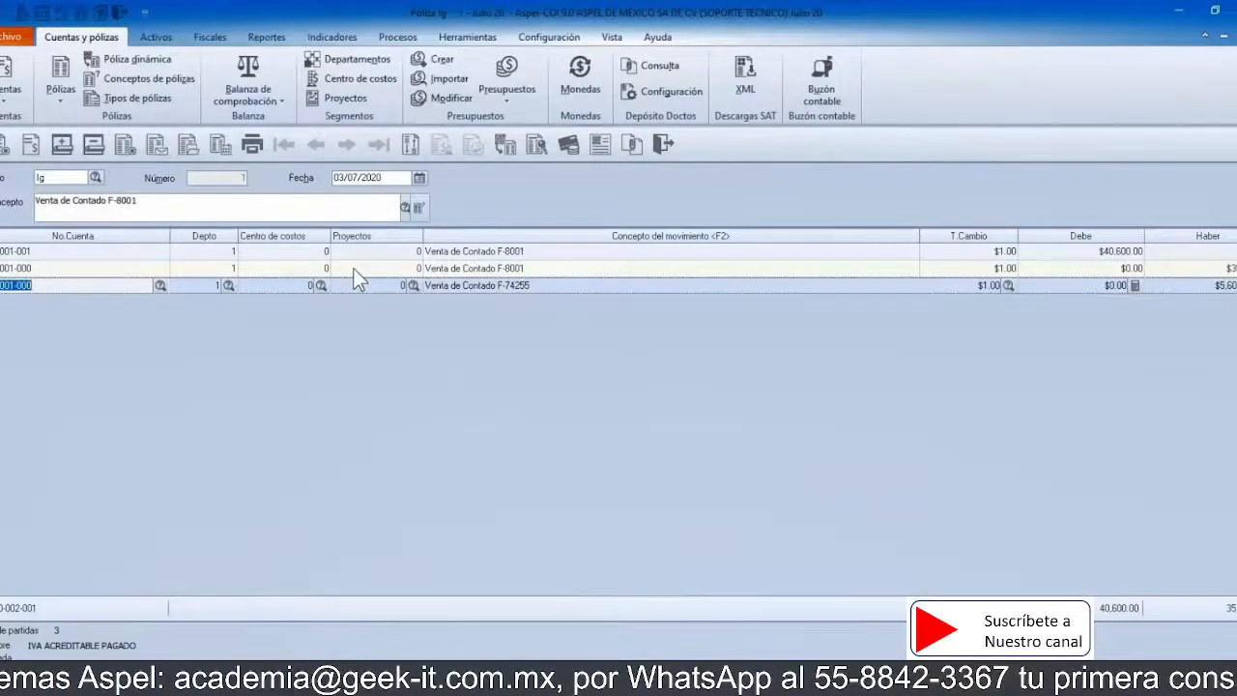
Step: Replace the movement concept of the third line, IVA ACREDITABLE PAGADO, with Venta de Contado F-8001
{"action": "key", "text": "Return"}
{"action": "key", "text": "Return"}
{"action": "key", "text": "Return"}
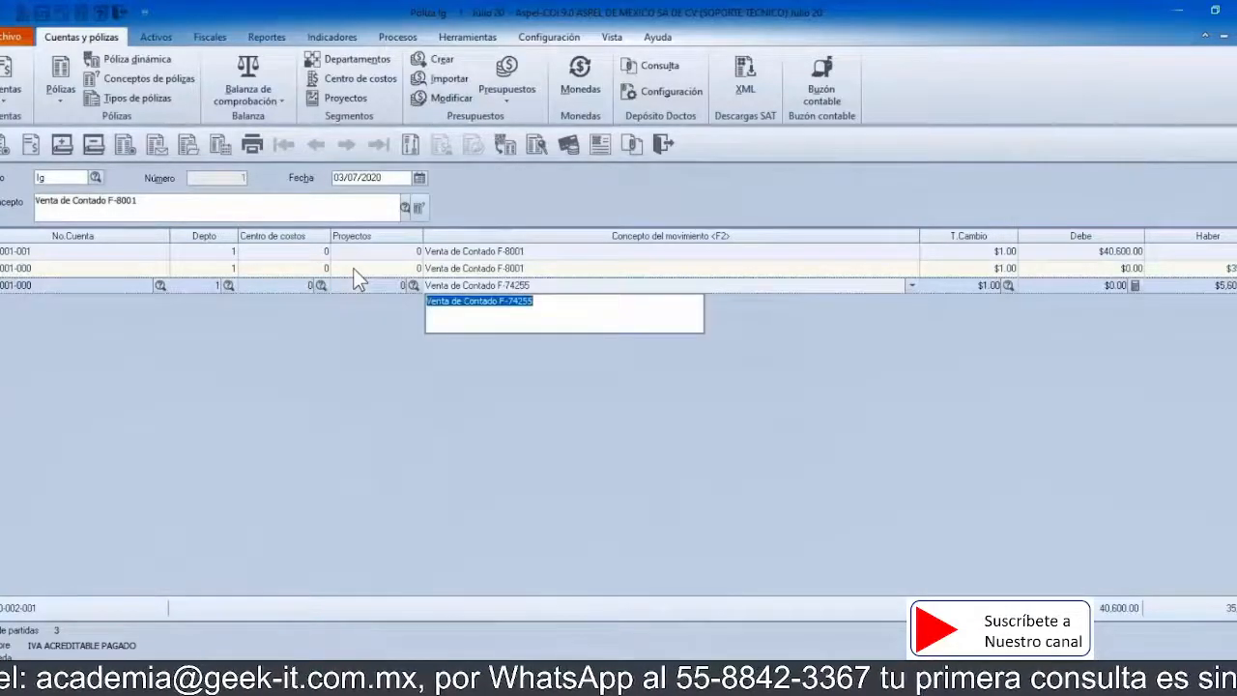
{"action": "key", "text": "ctrl+v"}
{"action": "key", "text": "Return"}
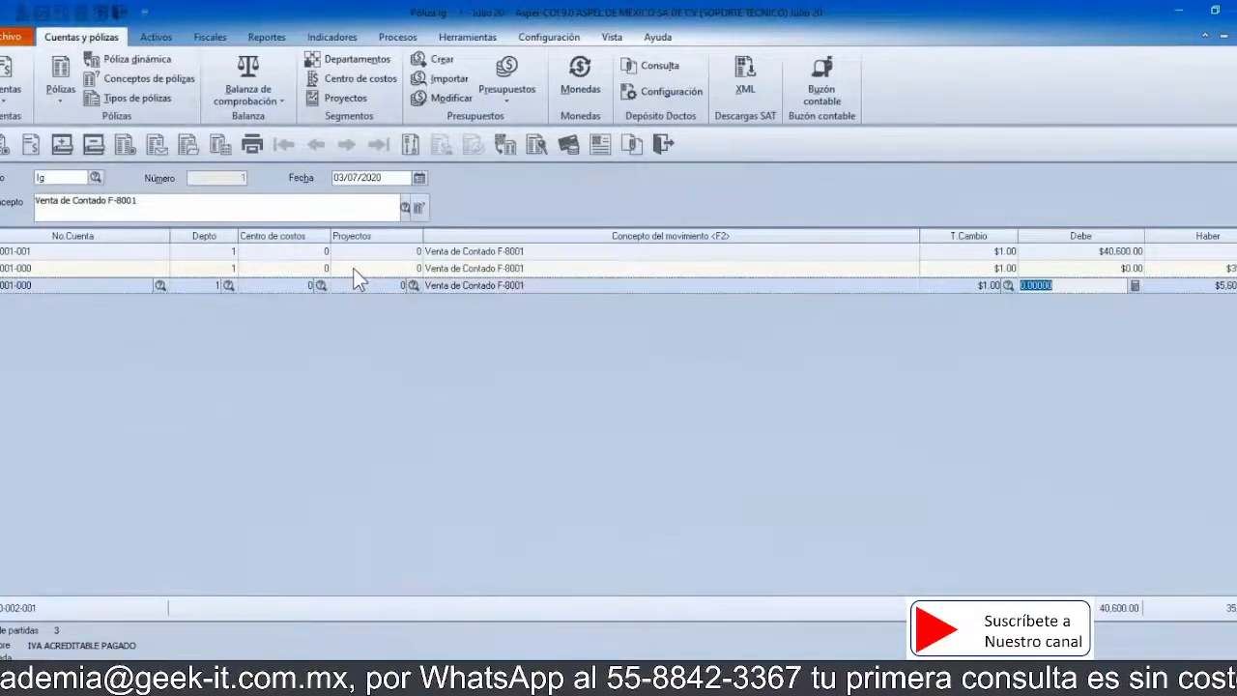
{"action": "key", "text": "Return"}
{"action": "key", "text": "Return"}
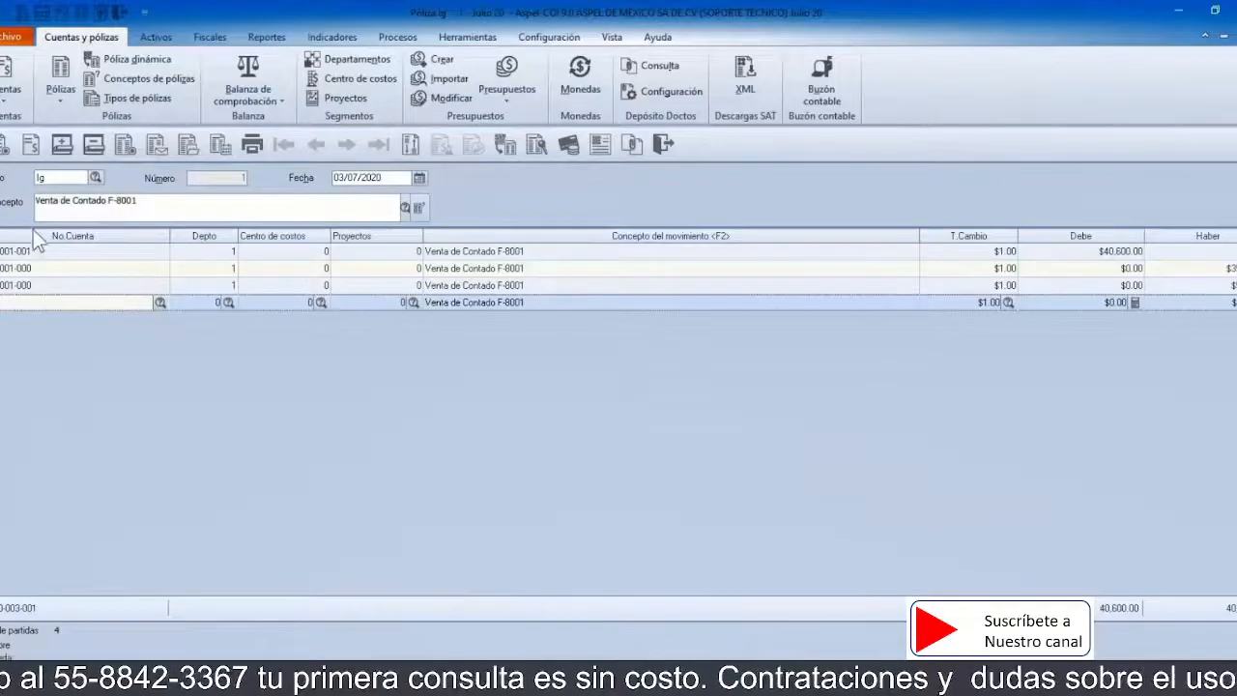
Step: Save the policy, accepting the collected-income breakdown as 01=Enajenación de bienes, and check it in the July 2020 policy list
{"action": "left_click", "coordinate": [4, 156]}
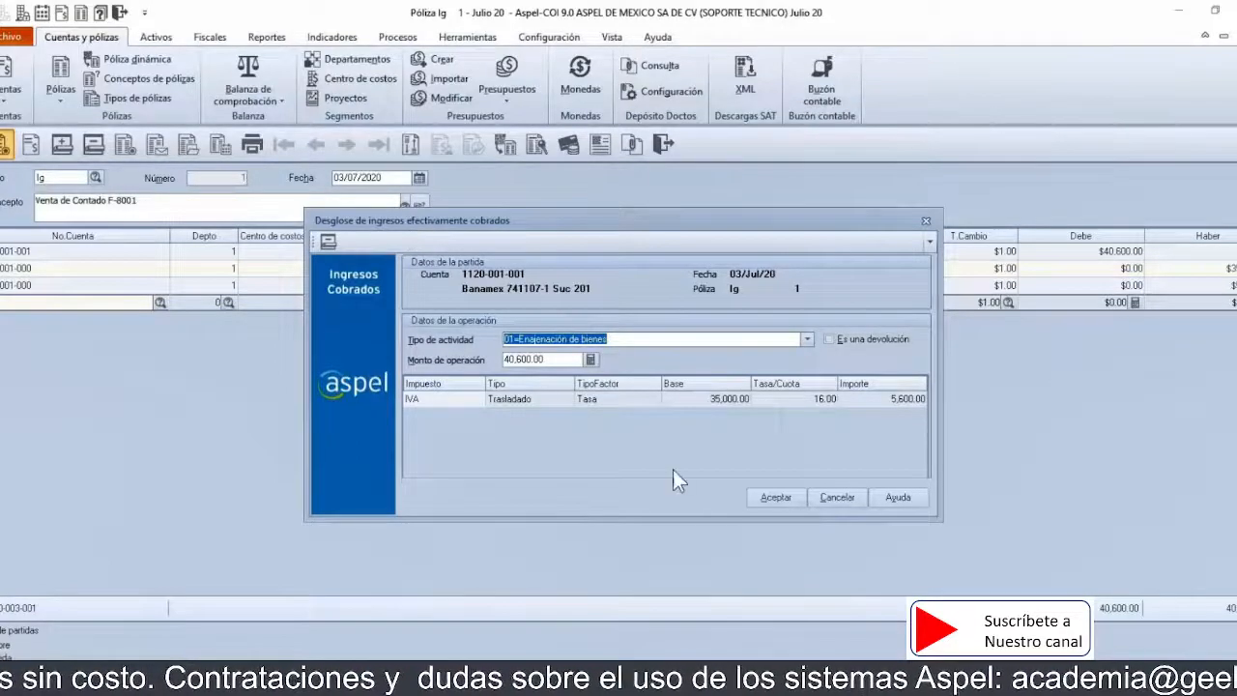
{"action": "left_click", "coordinate": [774, 499]}
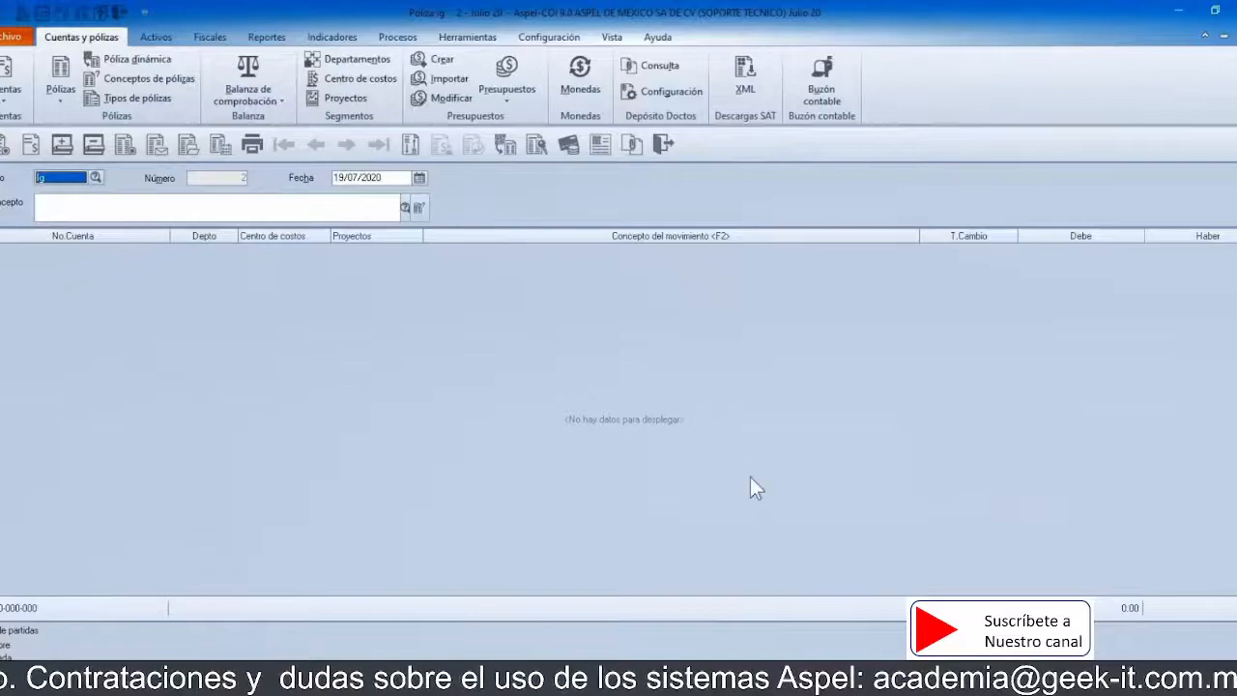
{"action": "left_click", "coordinate": [662, 146]}
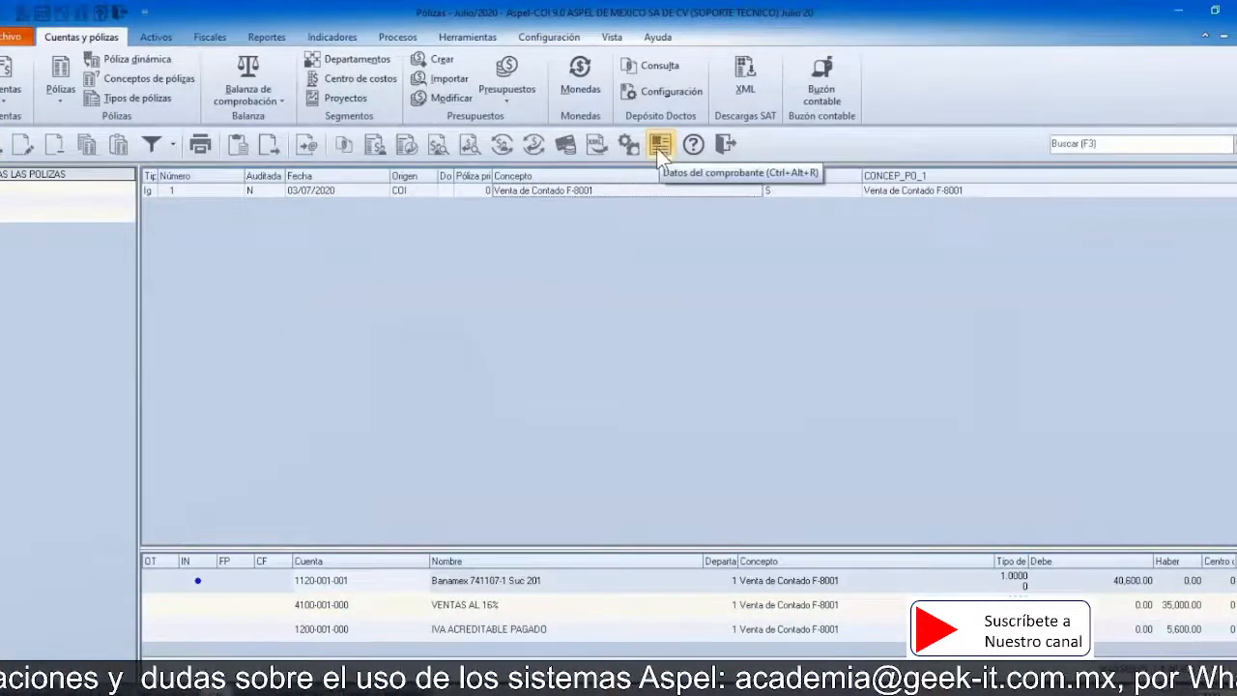
{"action": "left_click", "coordinate": [606, 200]}
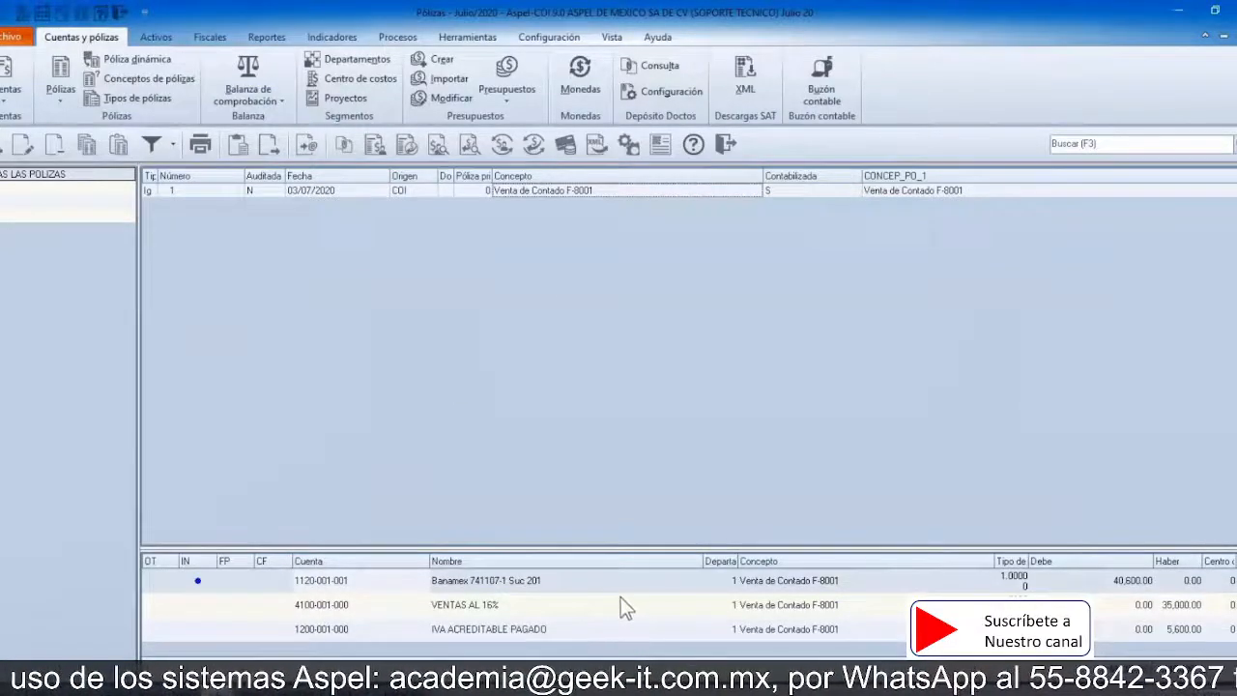
{"action": "left_click", "coordinate": [199, 593]}
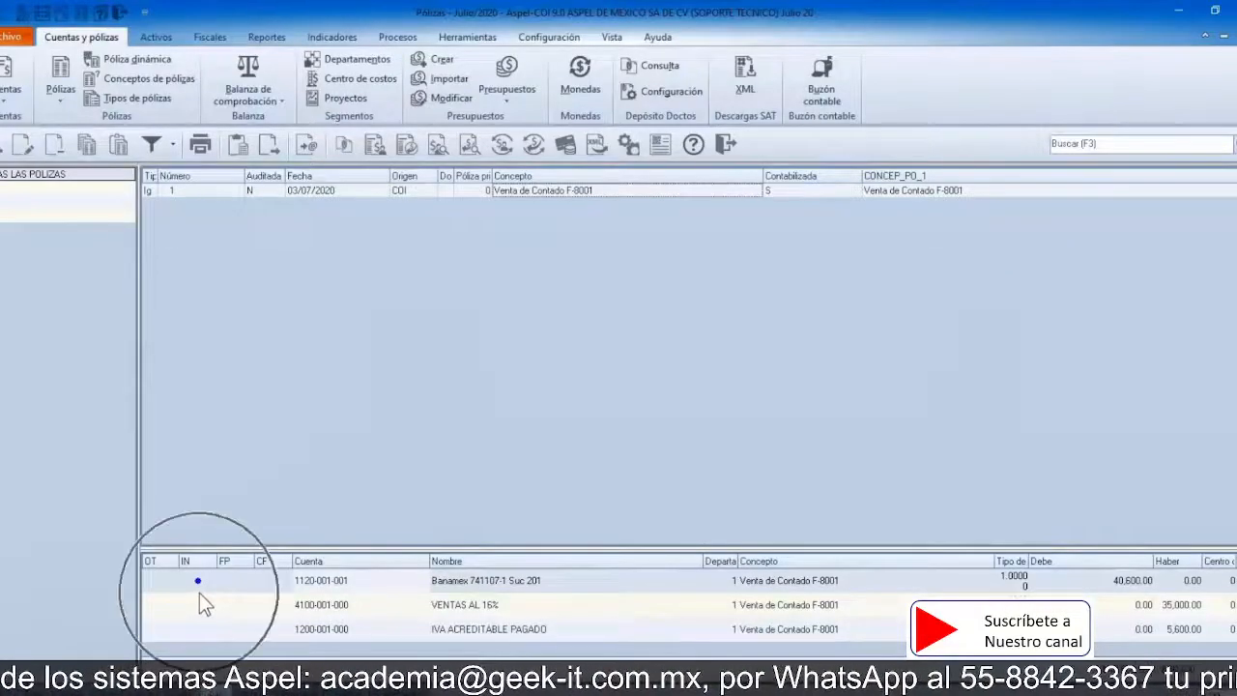
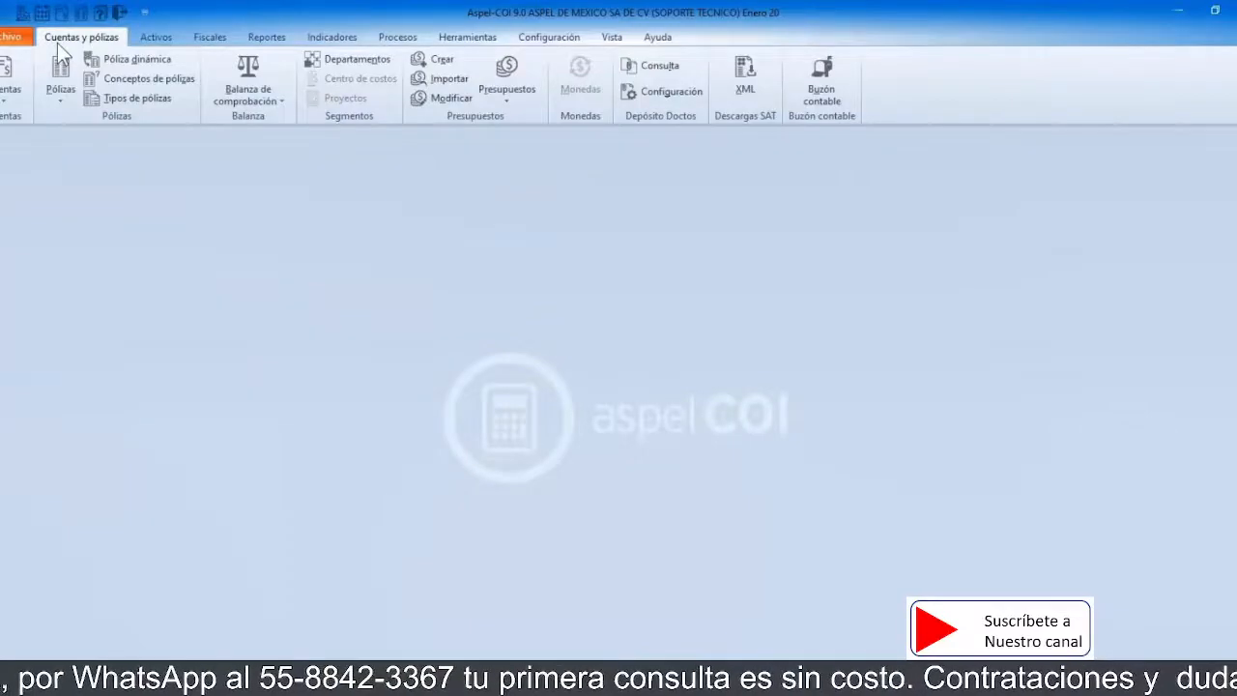
Step: Start a dynamic CFDI policy and add the XML file ending in PPPAG27 to it under the category Pagos
{"action": "left_click", "coordinate": [124, 65]}
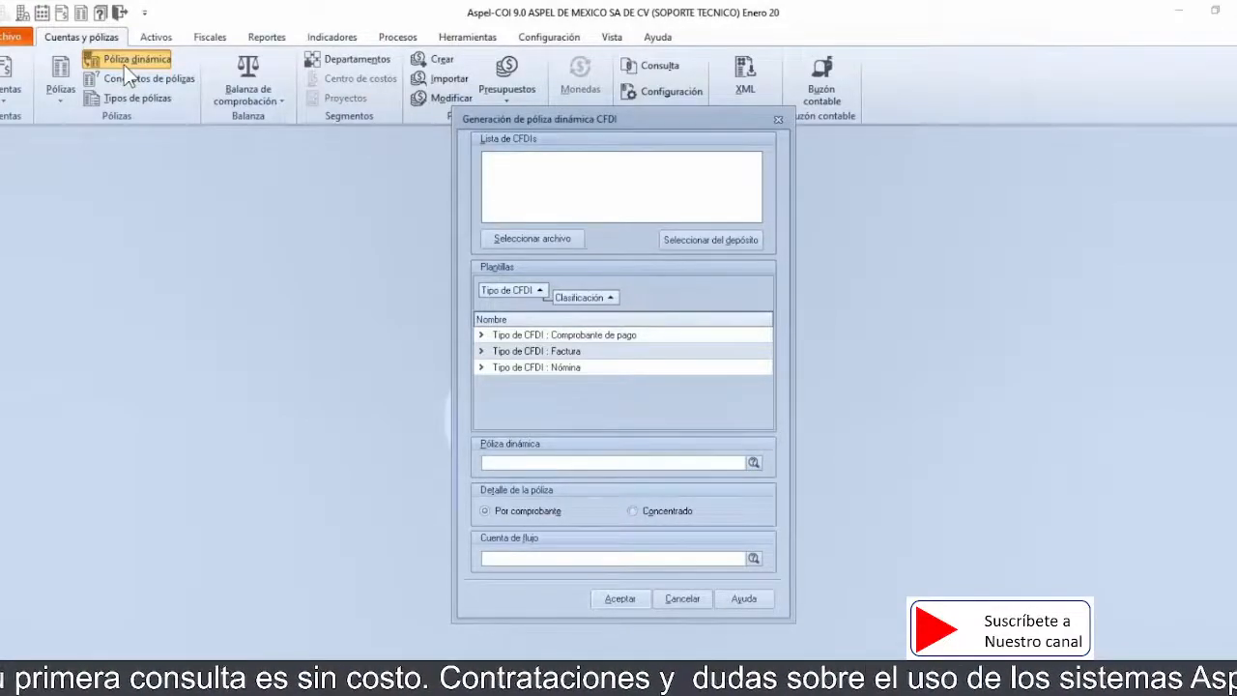
{"action": "left_click", "coordinate": [537, 246]}
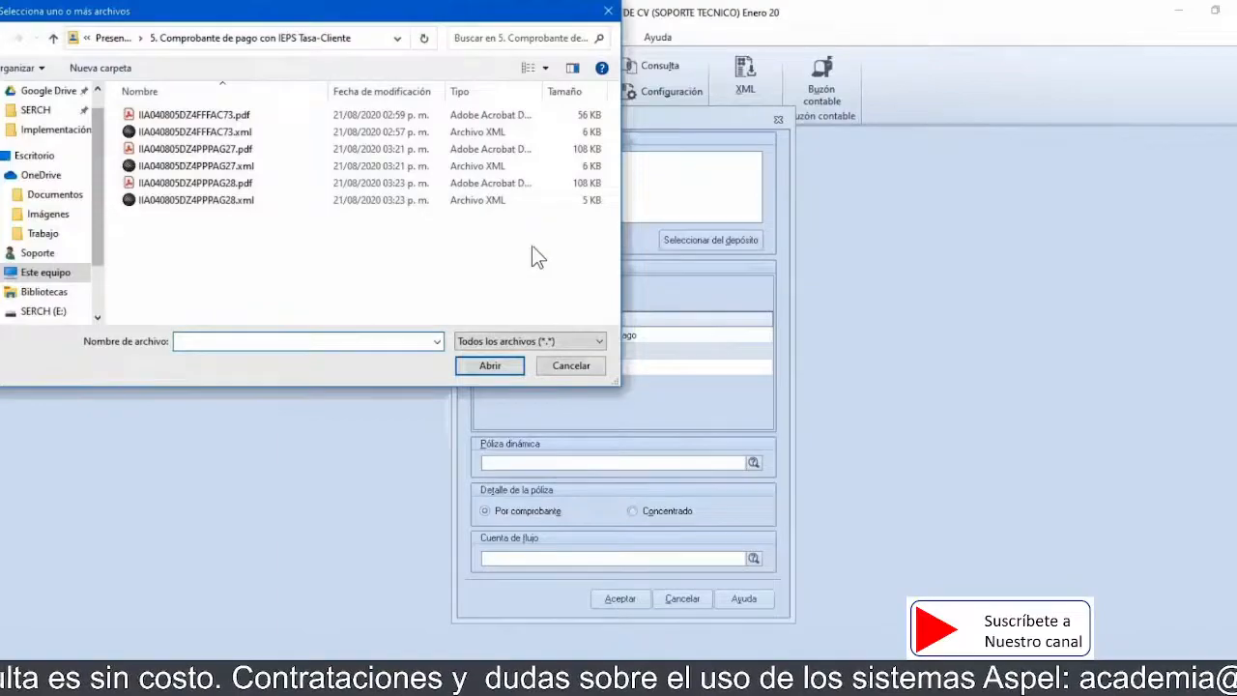
{"action": "left_click", "coordinate": [207, 168]}
{"action": "double_click", "coordinate": [207, 168]}
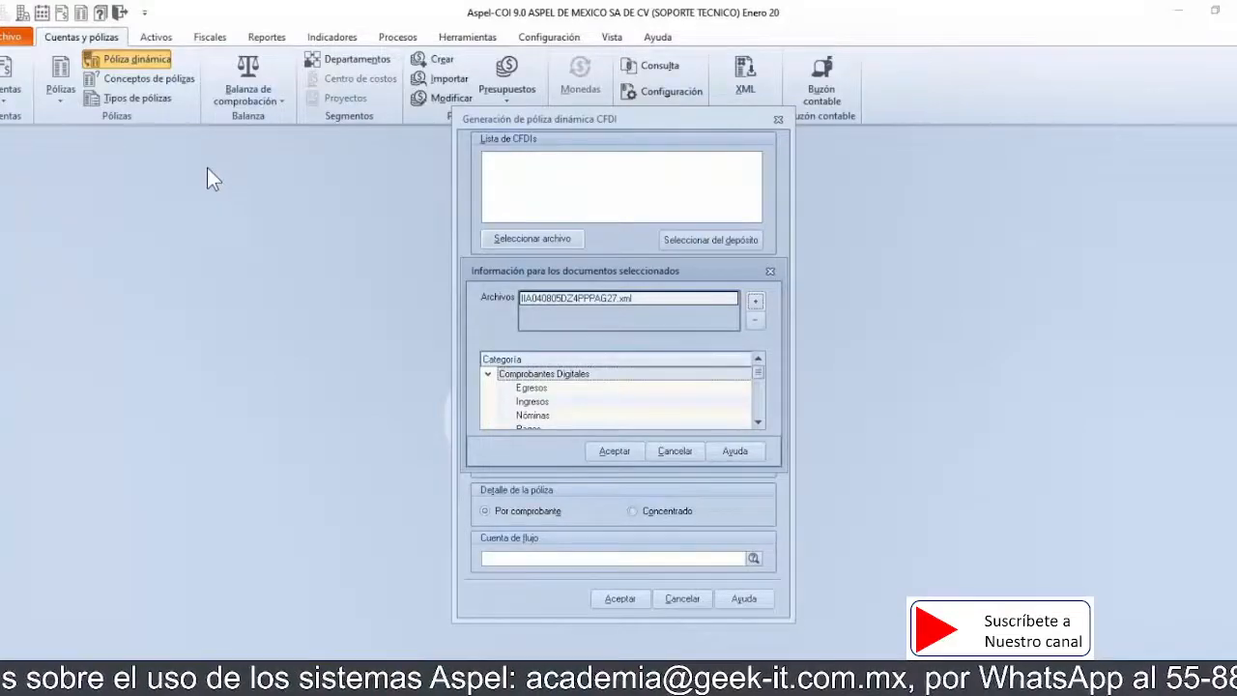
{"action": "left_click", "coordinate": [758, 423]}
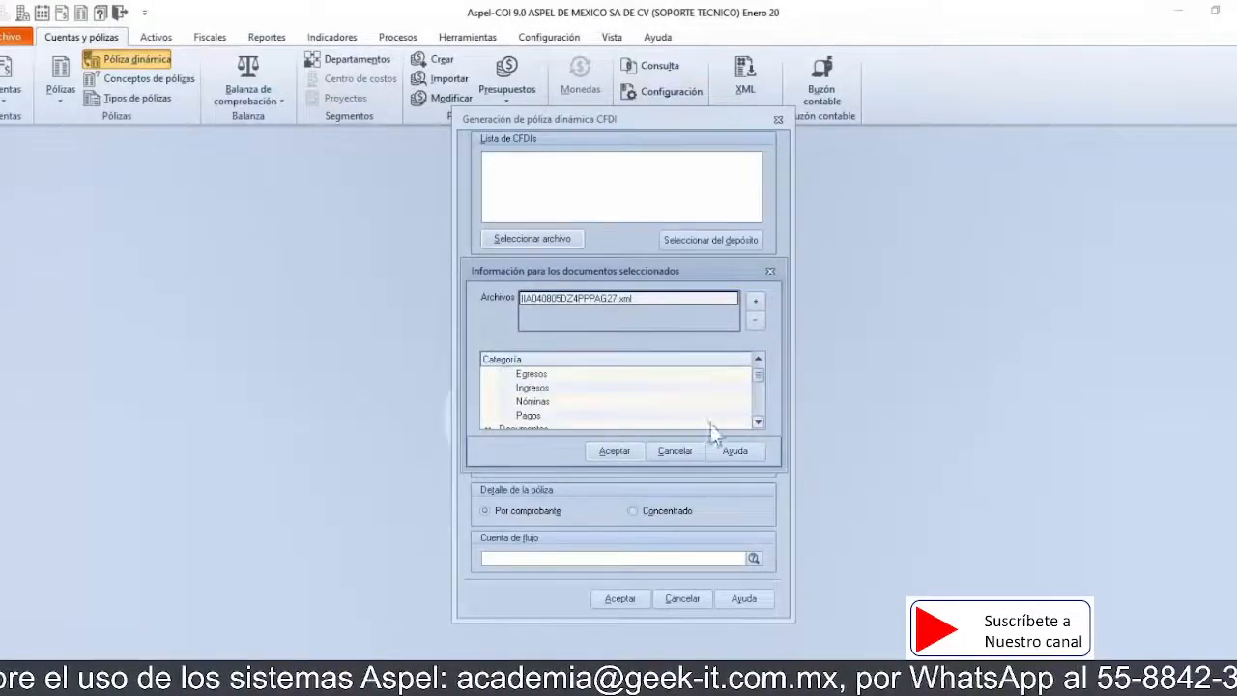
{"action": "left_click", "coordinate": [544, 419]}
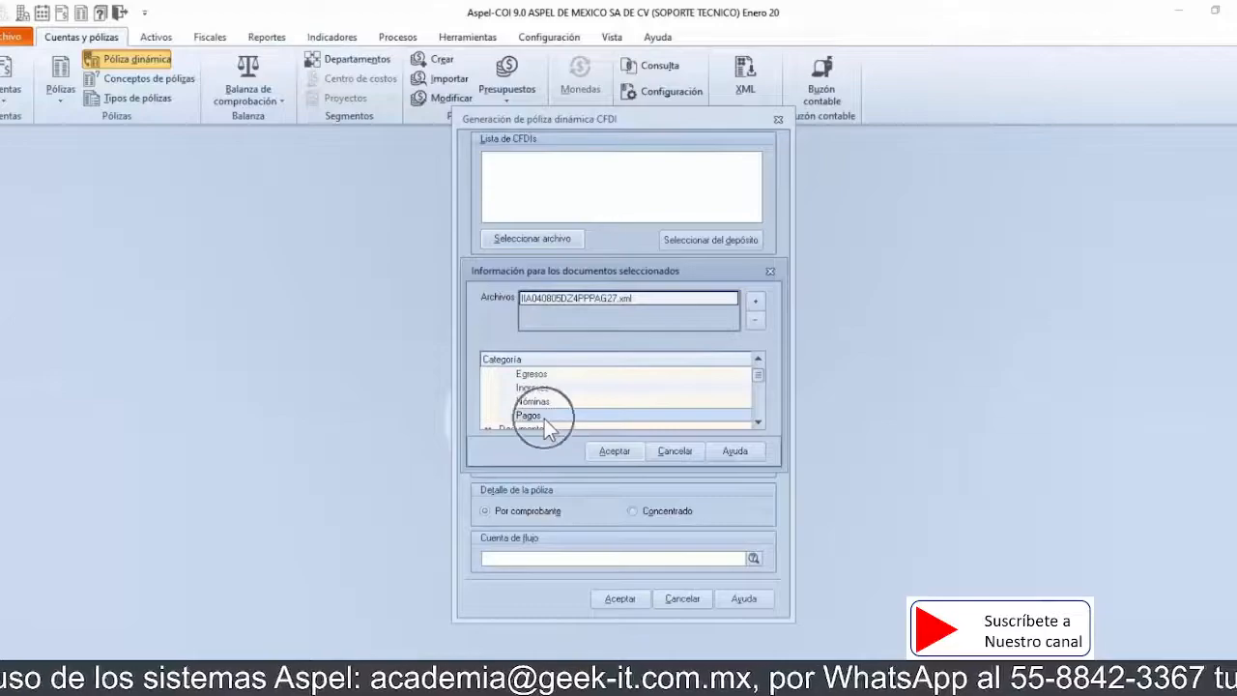
{"action": "left_click", "coordinate": [620, 457]}
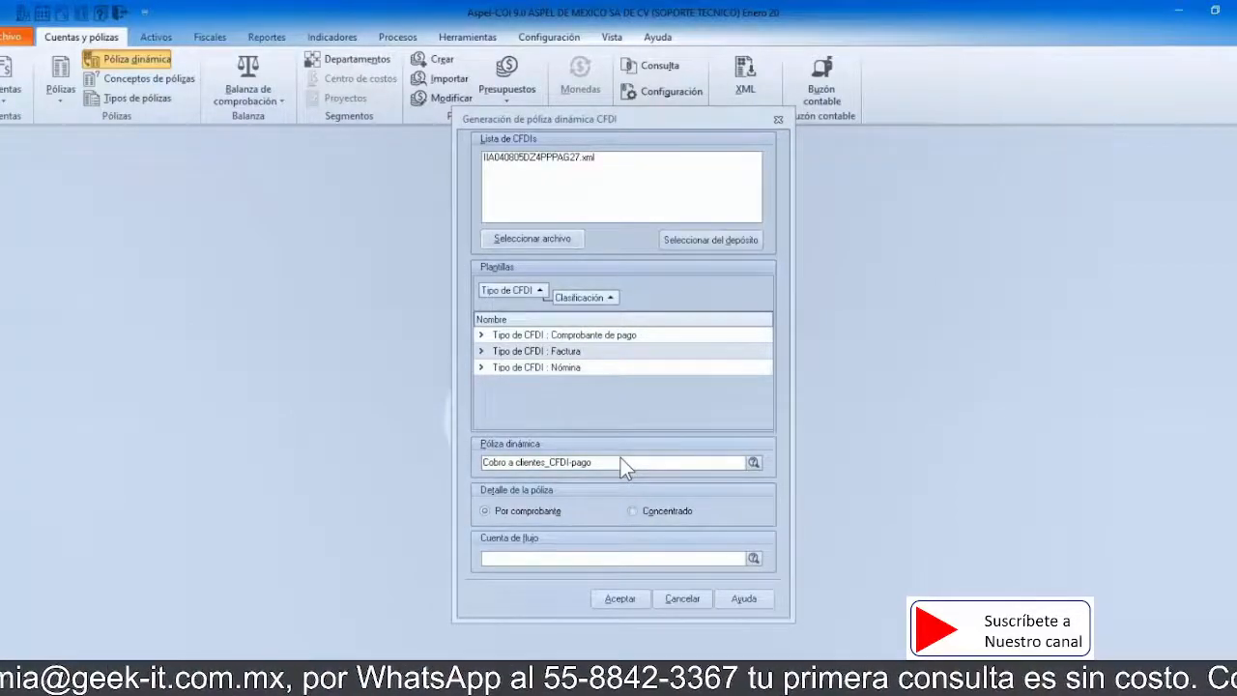
Step: Choose the template Cobro a clientes_CFDI-pago from the Cobranza classification of the Comprobante de pago CFDI type
{"action": "left_click", "coordinate": [569, 344]}
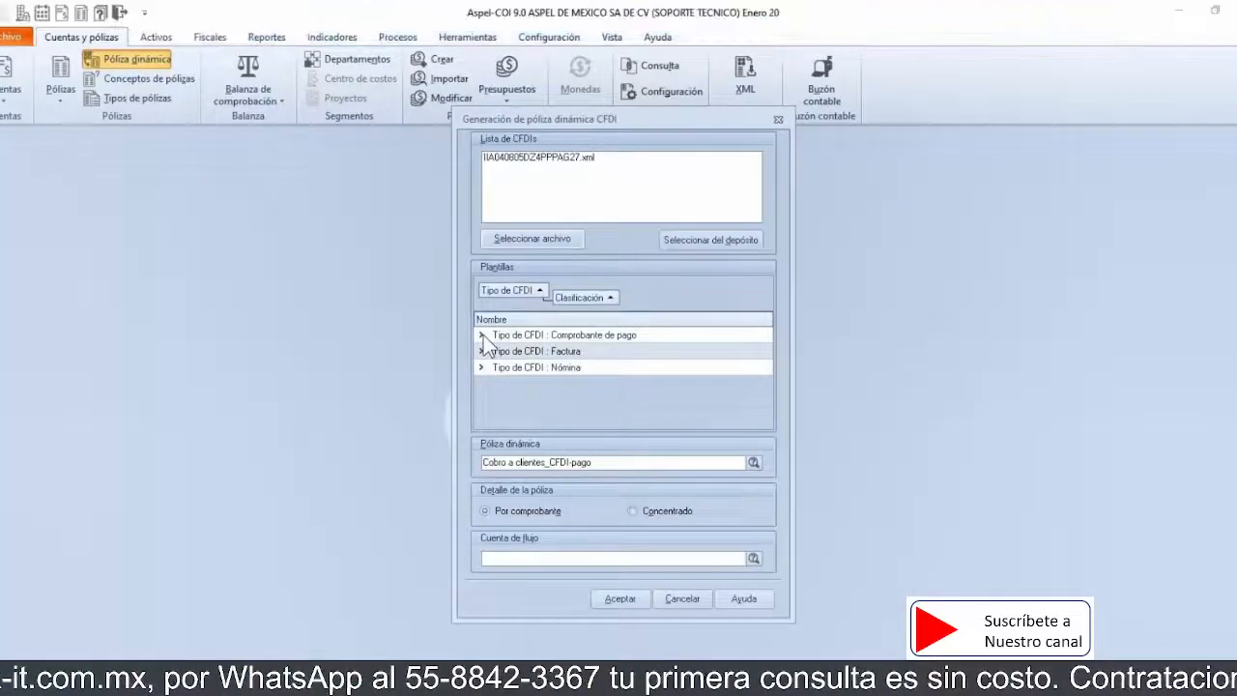
{"action": "left_click", "coordinate": [482, 335]}
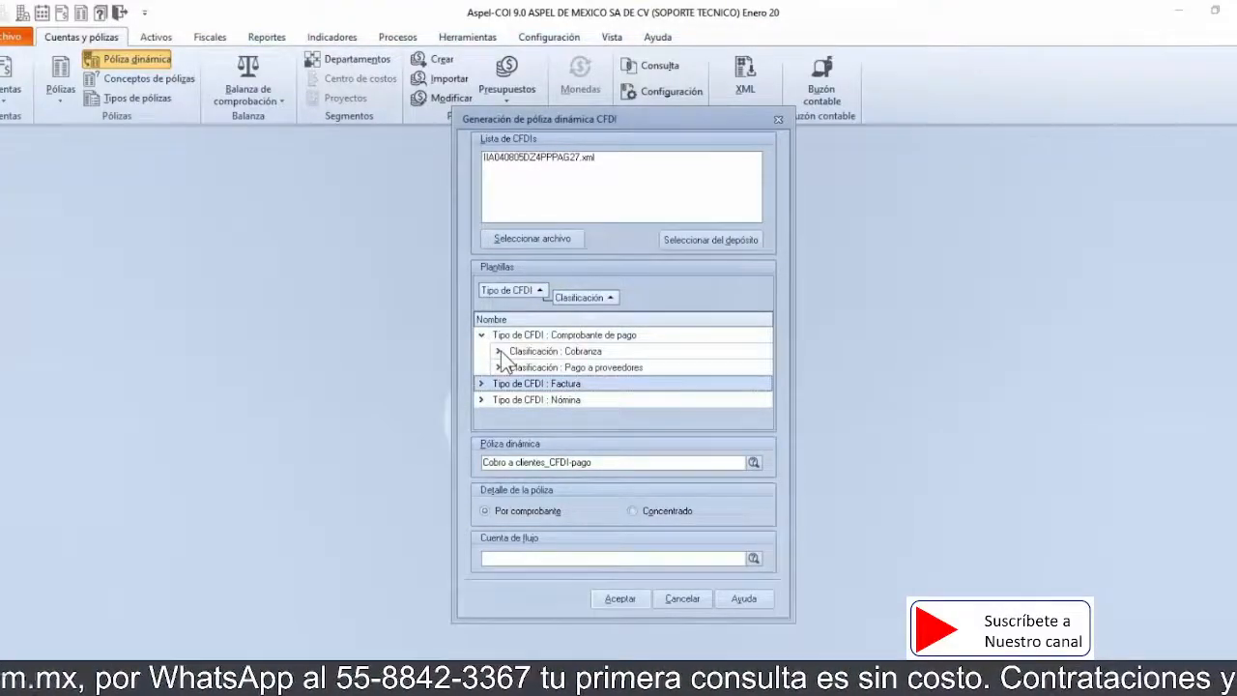
{"action": "left_click", "coordinate": [499, 351]}
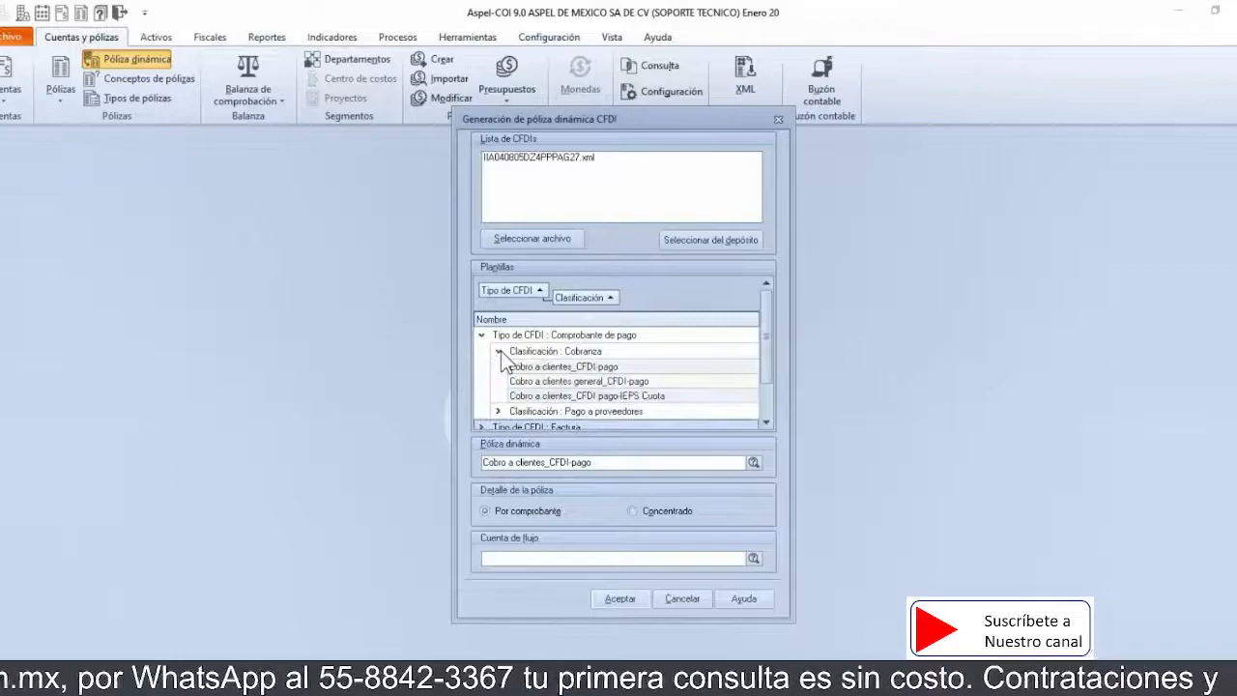
{"action": "left_click", "coordinate": [547, 370]}
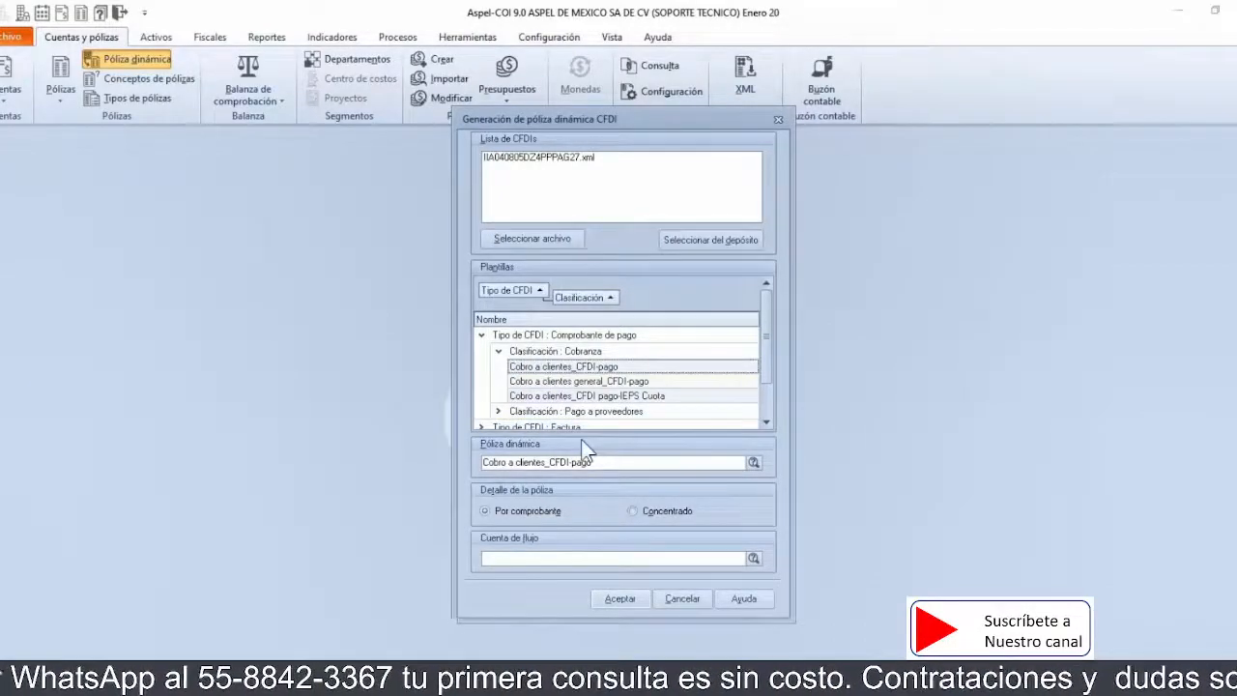
{"action": "left_click", "coordinate": [599, 462]}
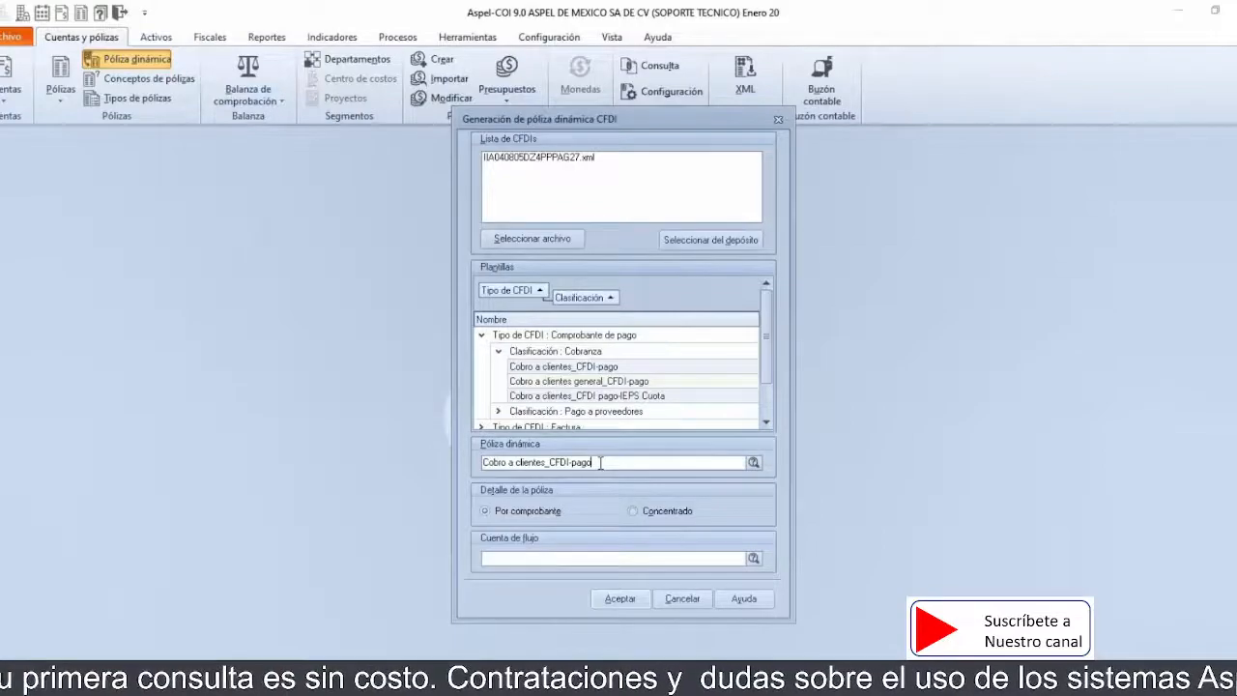
Step: Generate the dynamic policy from the selected XML and template, keeping its header and first movement line as generated
{"action": "left_click", "coordinate": [617, 601]}
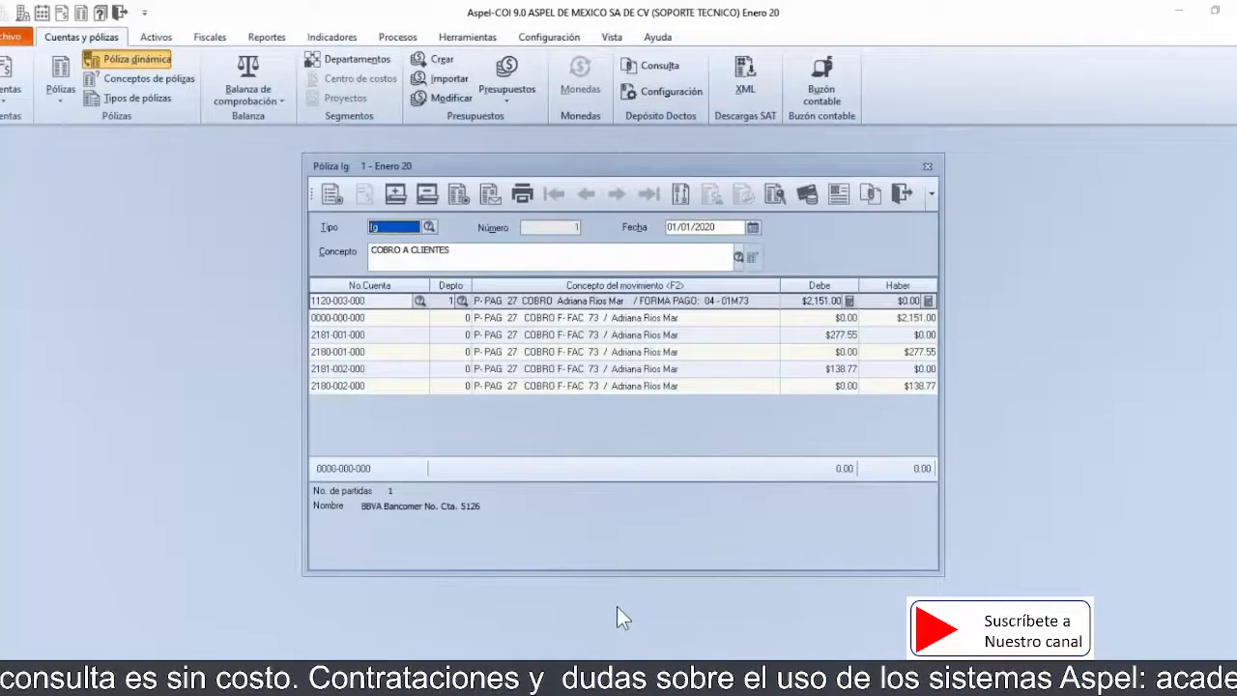
{"action": "key", "text": "Tab"}
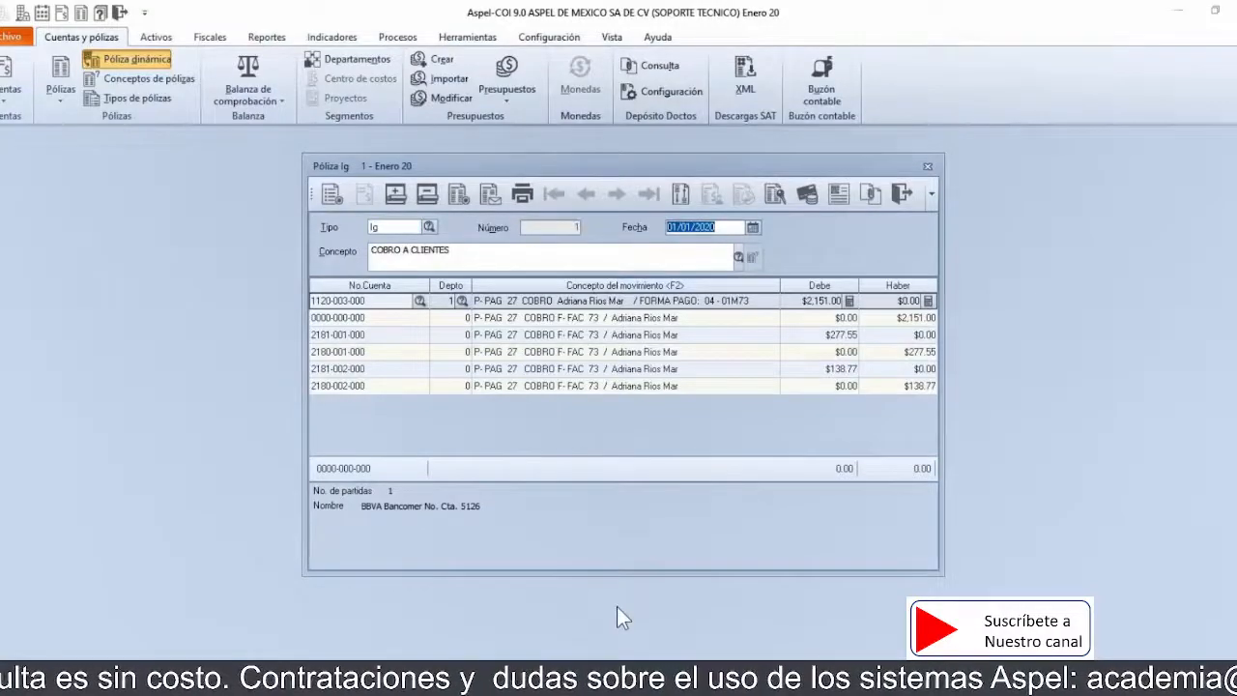
{"action": "key", "text": "Tab"}
{"action": "key", "text": "Tab"}
{"action": "key", "text": "Tab"}
{"action": "key", "text": "Tab"}
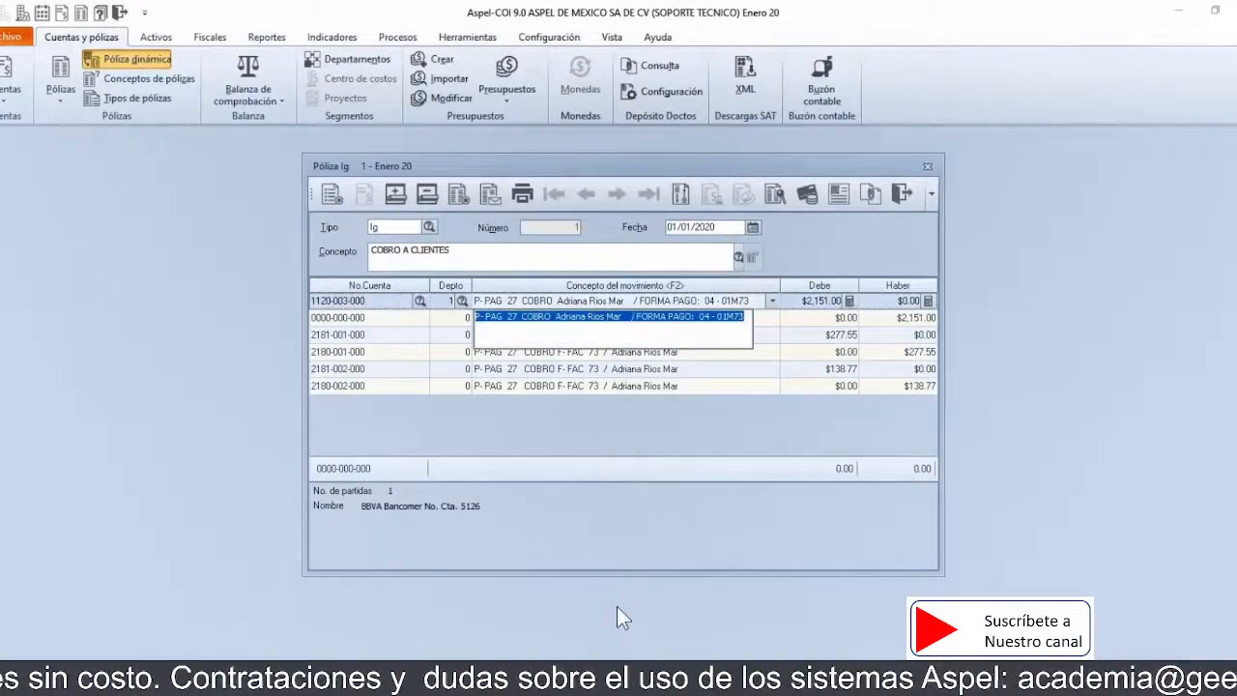
{"action": "key", "text": "Return"}
{"action": "key", "text": "Tab"}
{"action": "key", "text": "Tab"}
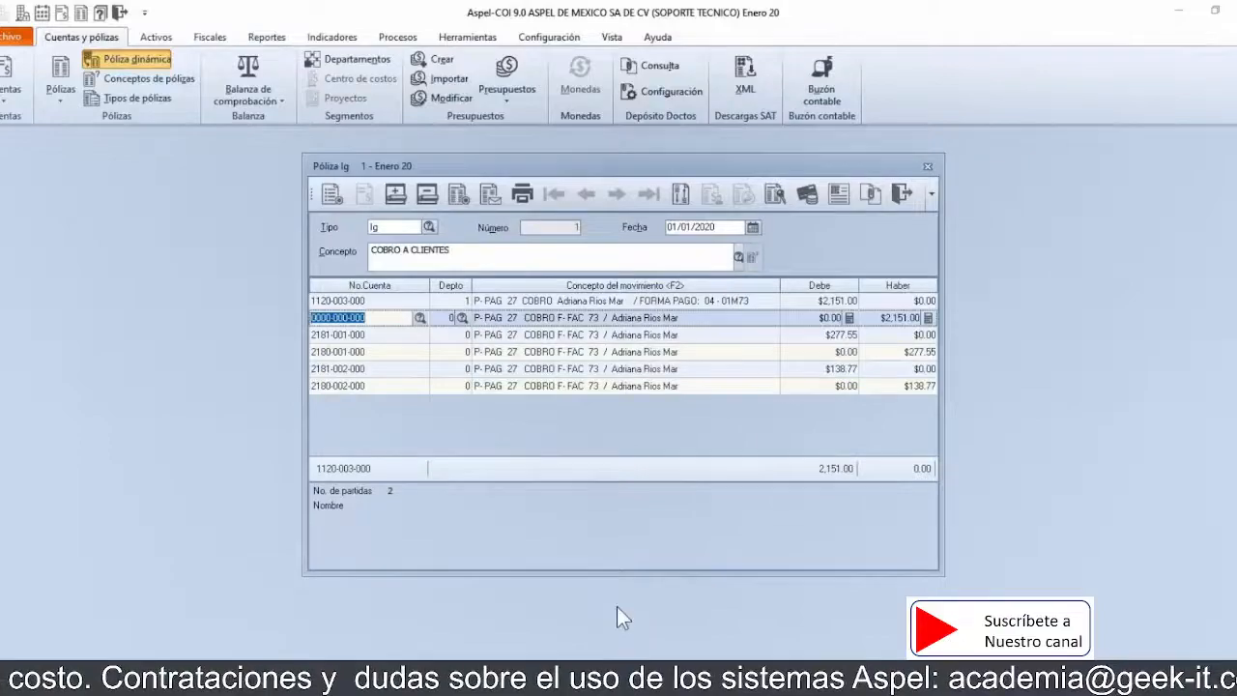
{"action": "type", "text": "1150003000"}
{"action": "key", "text": "Tab"}
{"action": "key", "text": "Tab"}
{"action": "key", "text": "Return"}
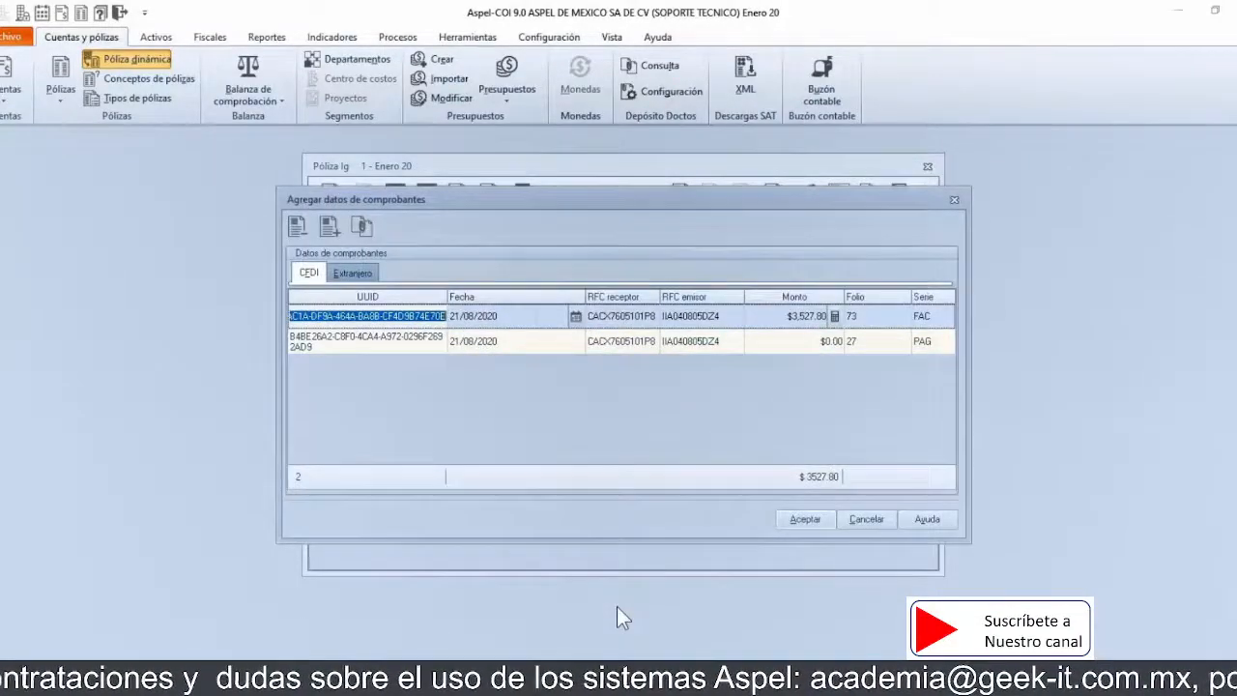
{"action": "key", "text": "Return"}
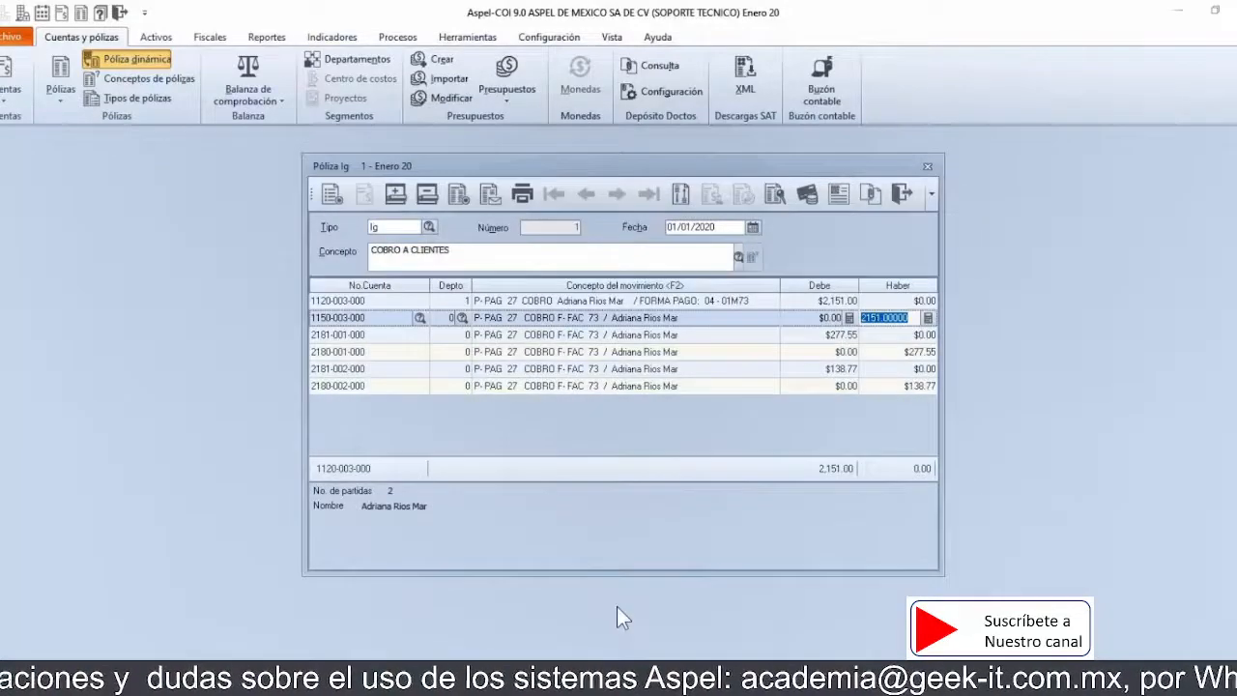
{"action": "key", "text": "Return"}
{"action": "key", "text": "Return"}
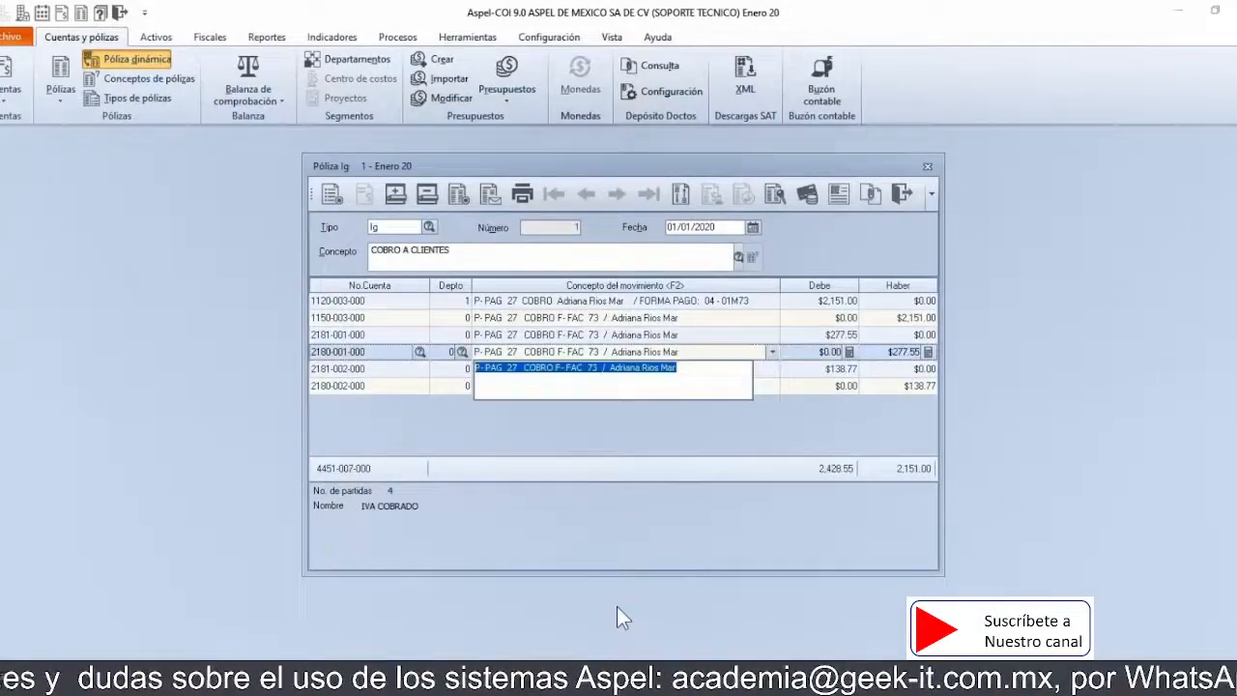
Step: Accept the remaining IVA and IEPS movement lines unchanged, advancing to a new blank line below them
{"action": "key", "text": "Return"}
{"action": "key", "text": "Return"}
{"action": "key", "text": "Return"}
{"action": "key", "text": "Return"}
{"action": "key", "text": "Return"}
{"action": "key", "text": "Return"}
{"action": "key", "text": "Return"}
{"action": "key", "text": "Return"}
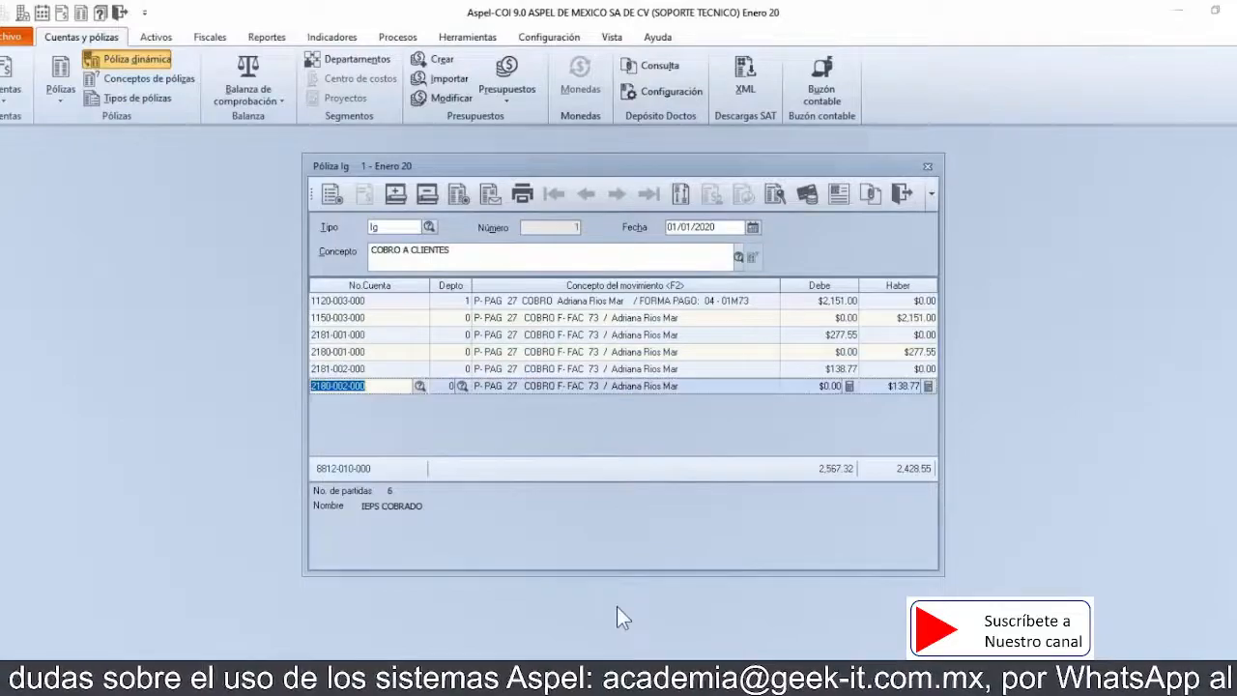
{"action": "key", "text": "Return"}
{"action": "key", "text": "Return"}
{"action": "key", "text": "Return"}
{"action": "key", "text": "Return"}
{"action": "key", "text": "Return"}
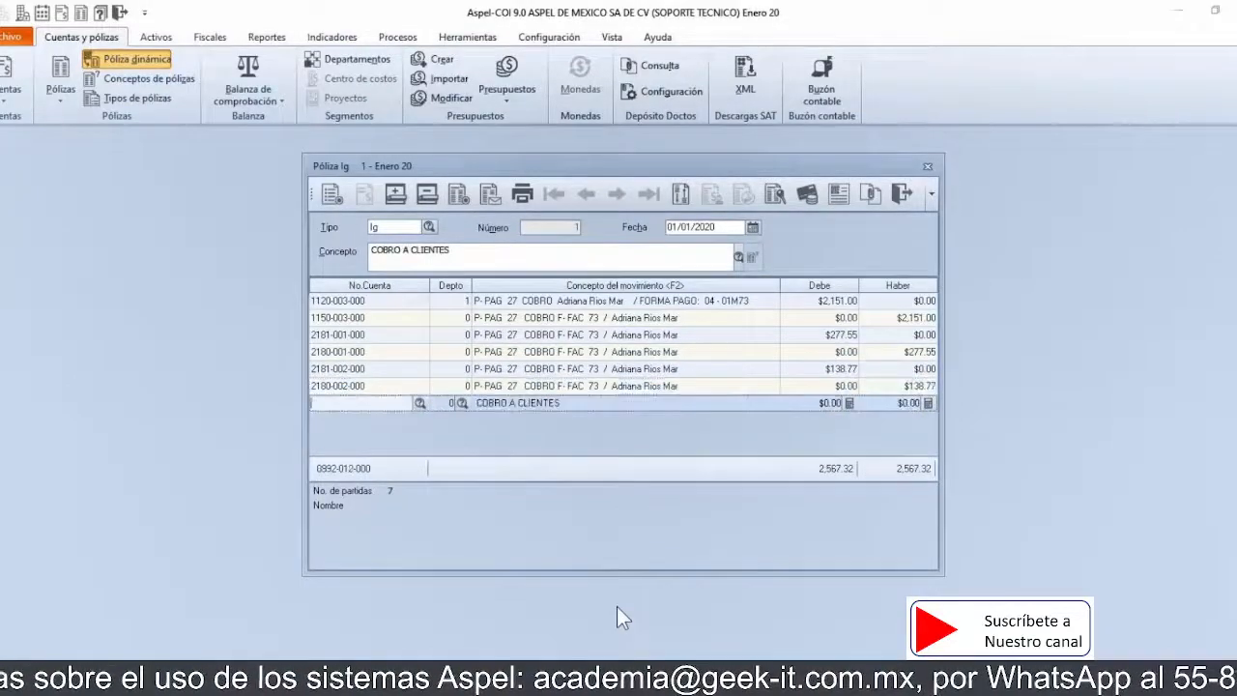
Step: Review the account names of the IVA and IEPS movement lines, then save the policy
{"action": "key", "text": "Up"}
{"action": "key", "text": "Up"}
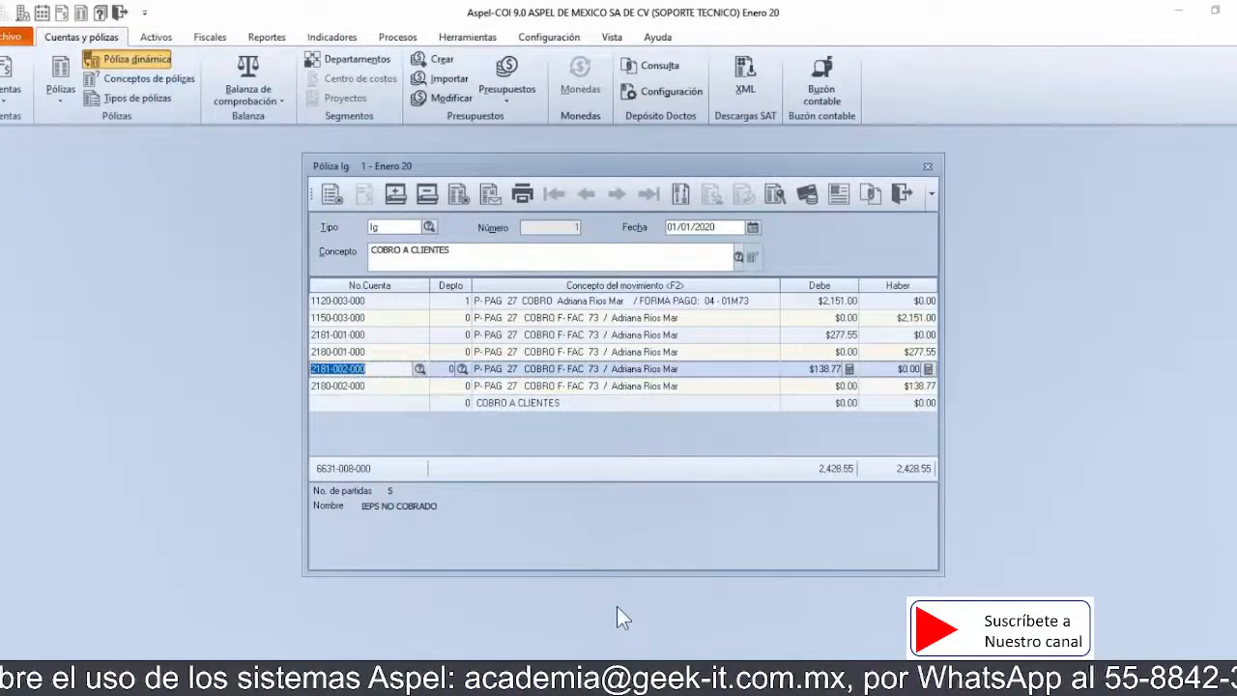
{"action": "key", "text": "Up"}
{"action": "key", "text": "Up"}
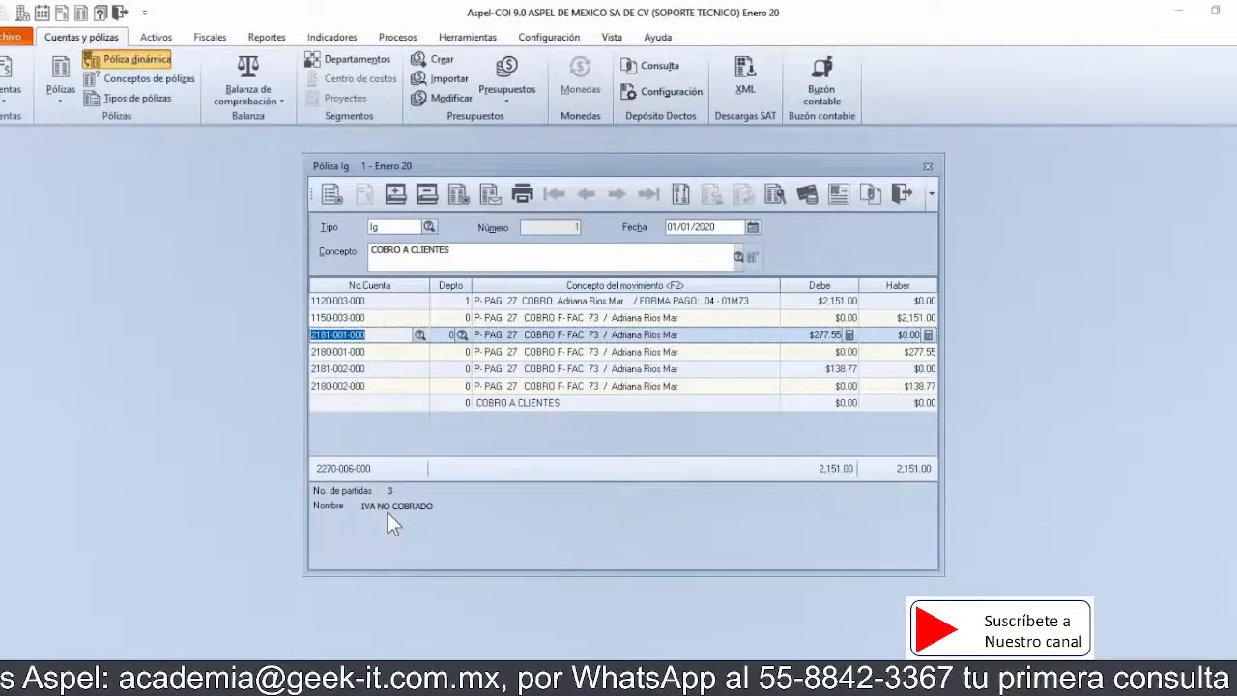
{"action": "key", "text": "Down"}
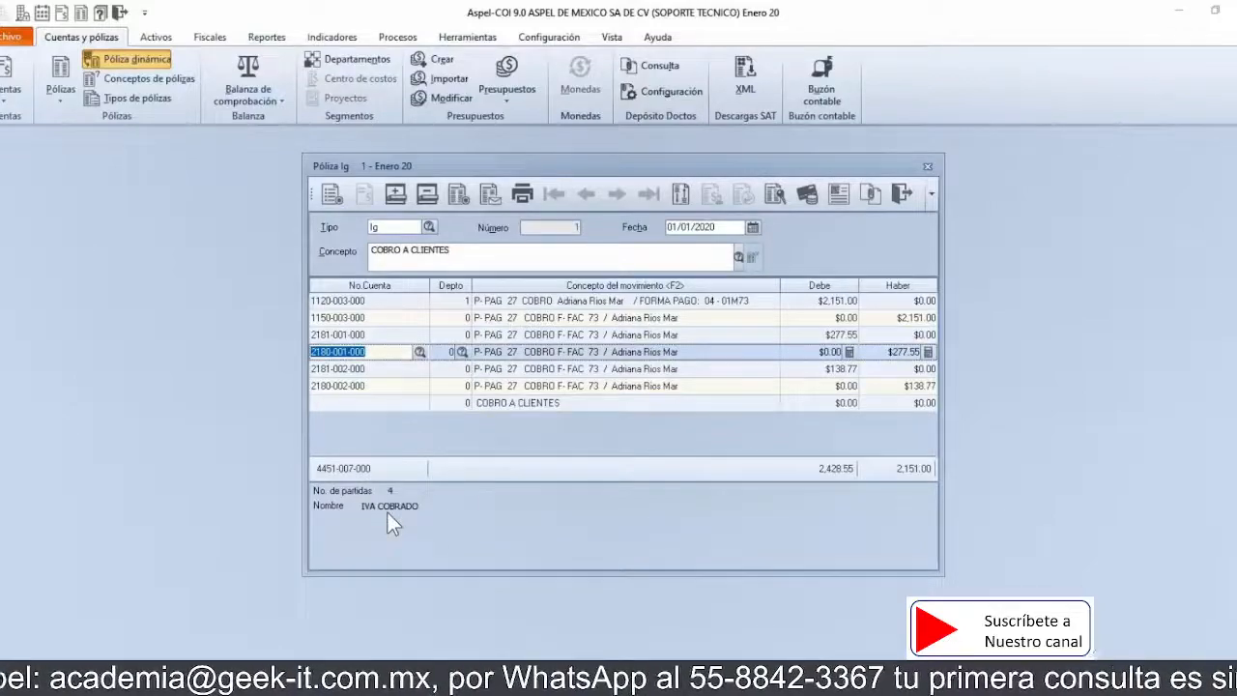
{"action": "key", "text": "Down"}
{"action": "left_click", "coordinate": [387, 512]}
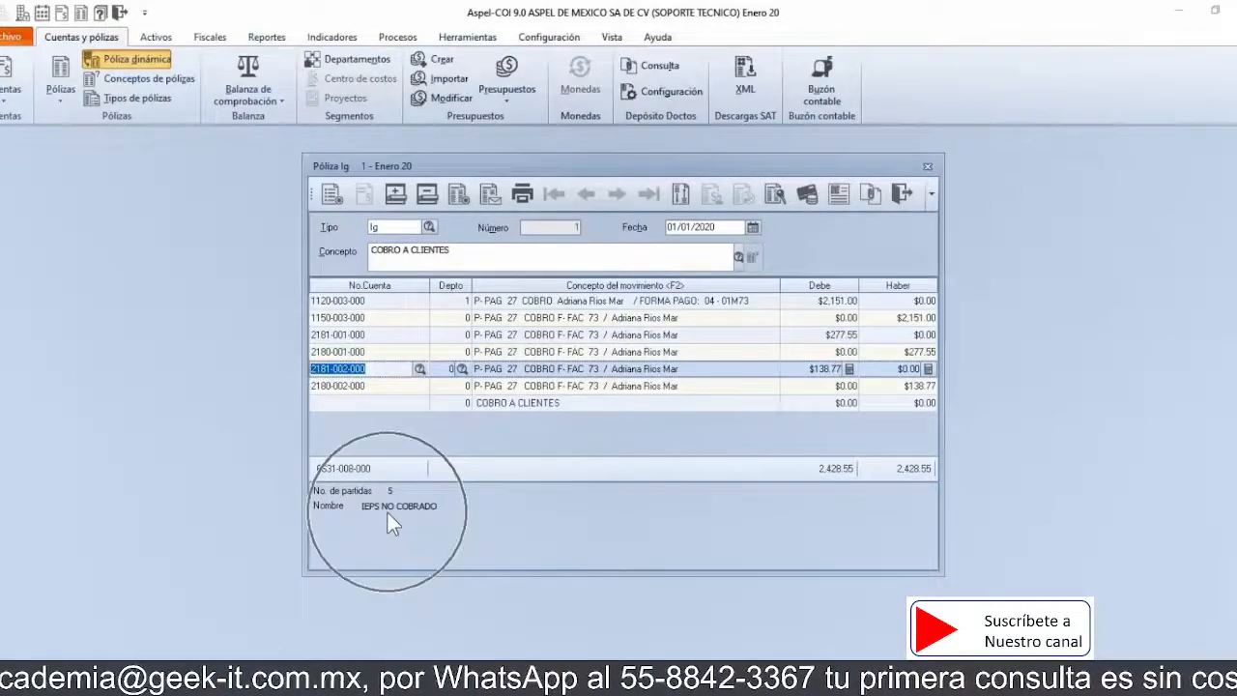
{"action": "key", "text": "Down"}
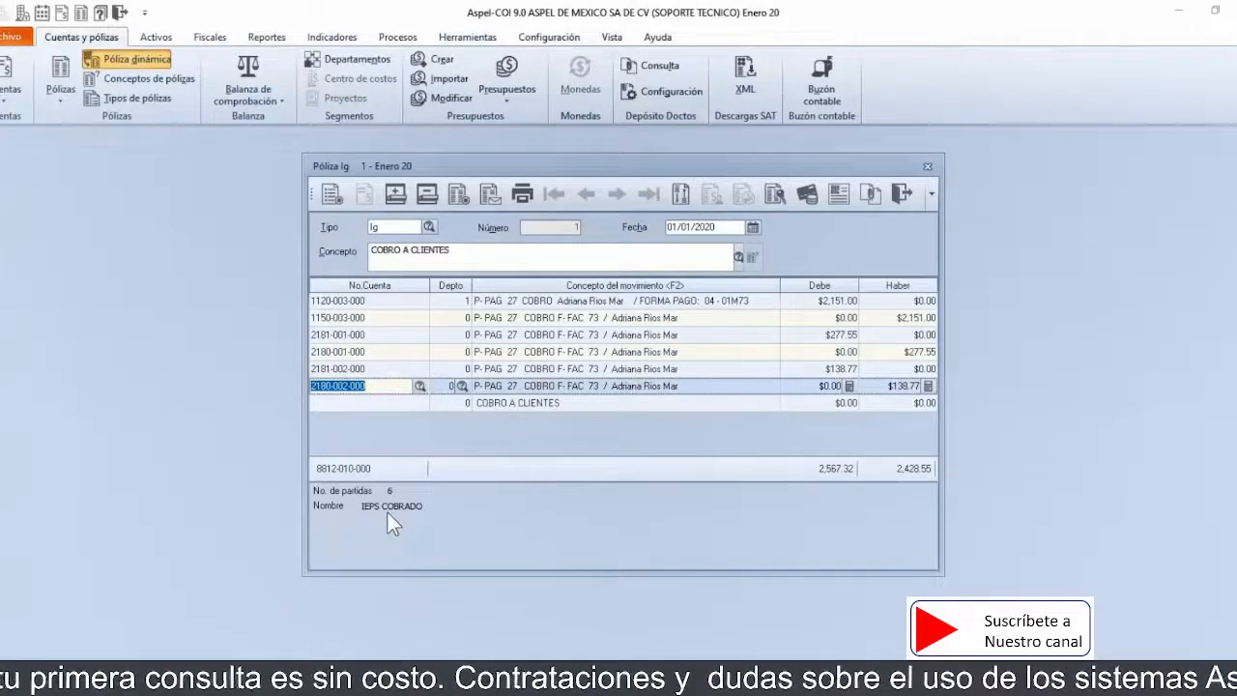
{"action": "left_click", "coordinate": [336, 205]}
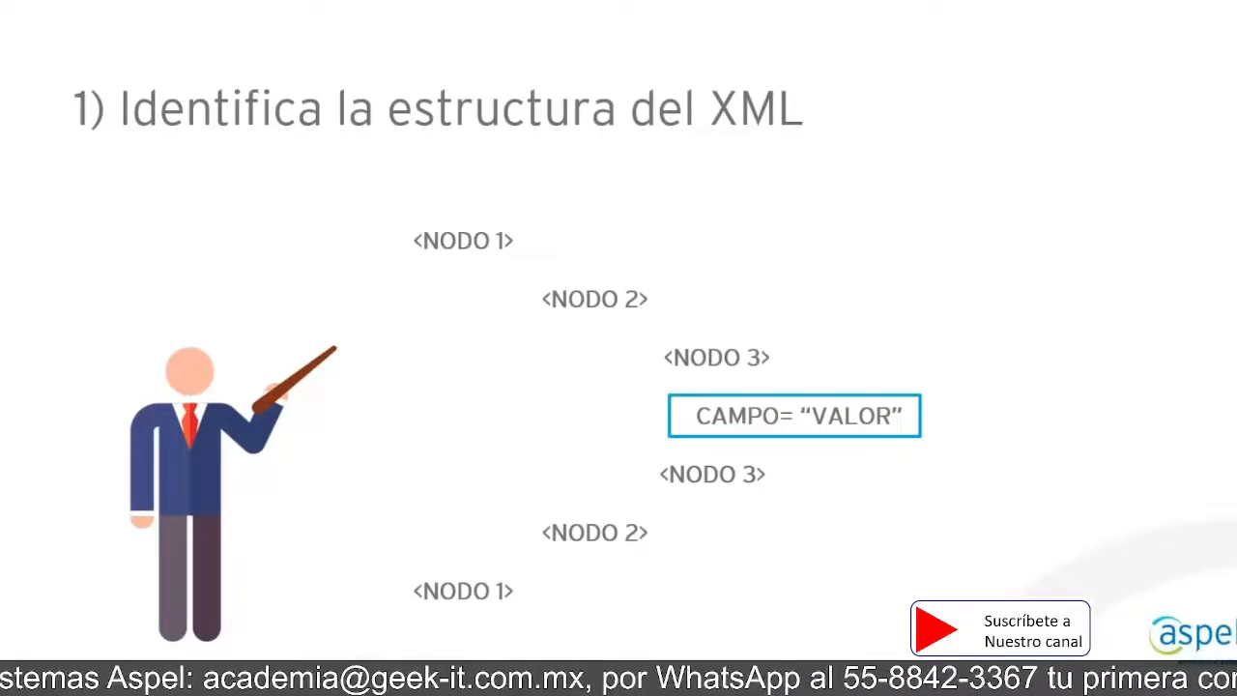
{"action": "left_click", "coordinate": [456, 256]}
{"action": "left_click", "coordinate": [568, 294]}
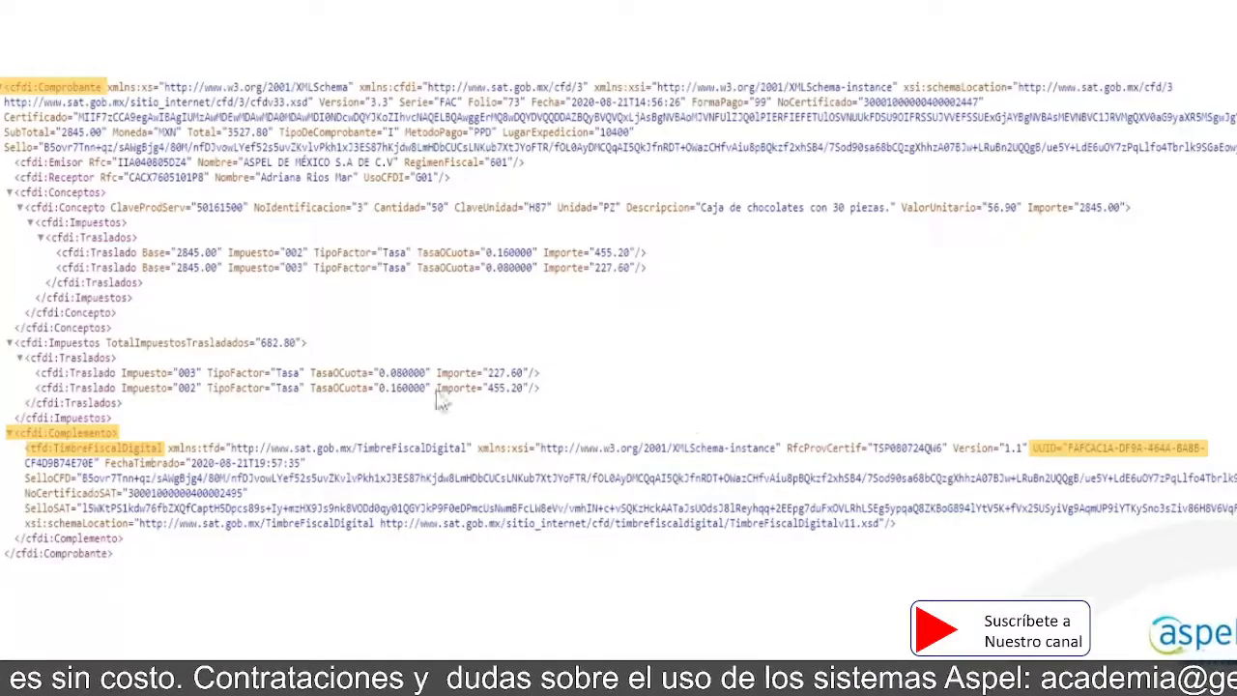
{"action": "left_click", "coordinate": [36, 89]}
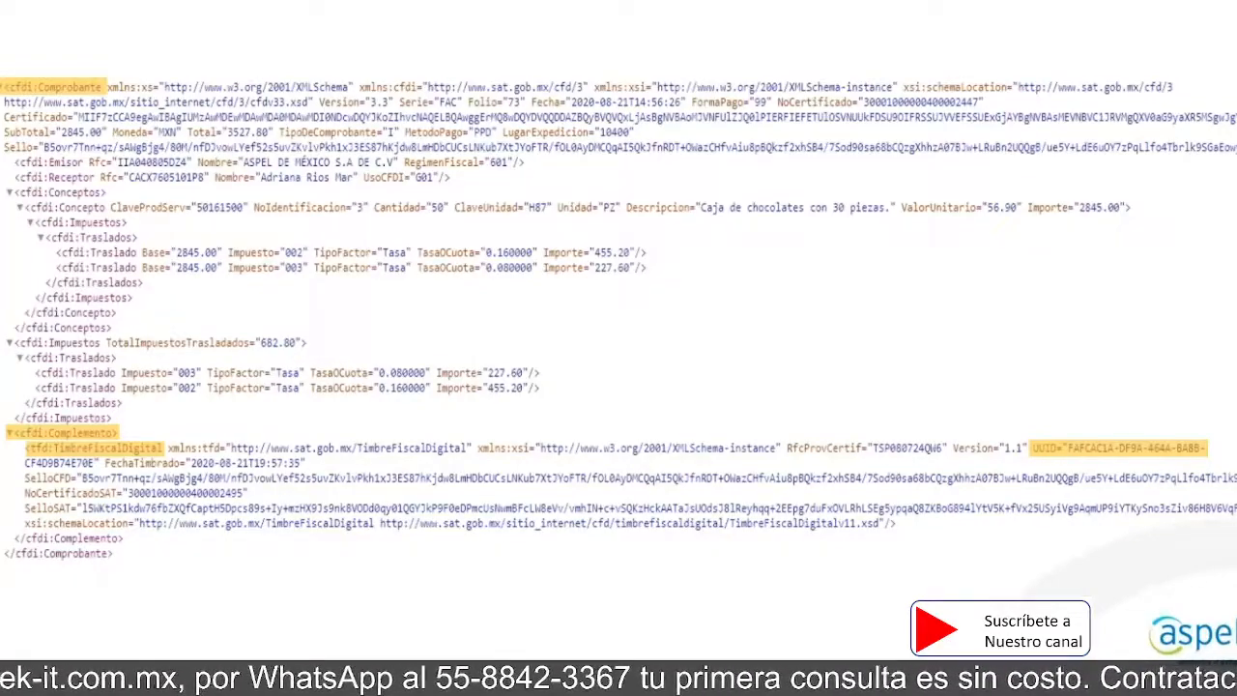
{"action": "left_click", "coordinate": [1041, 451]}
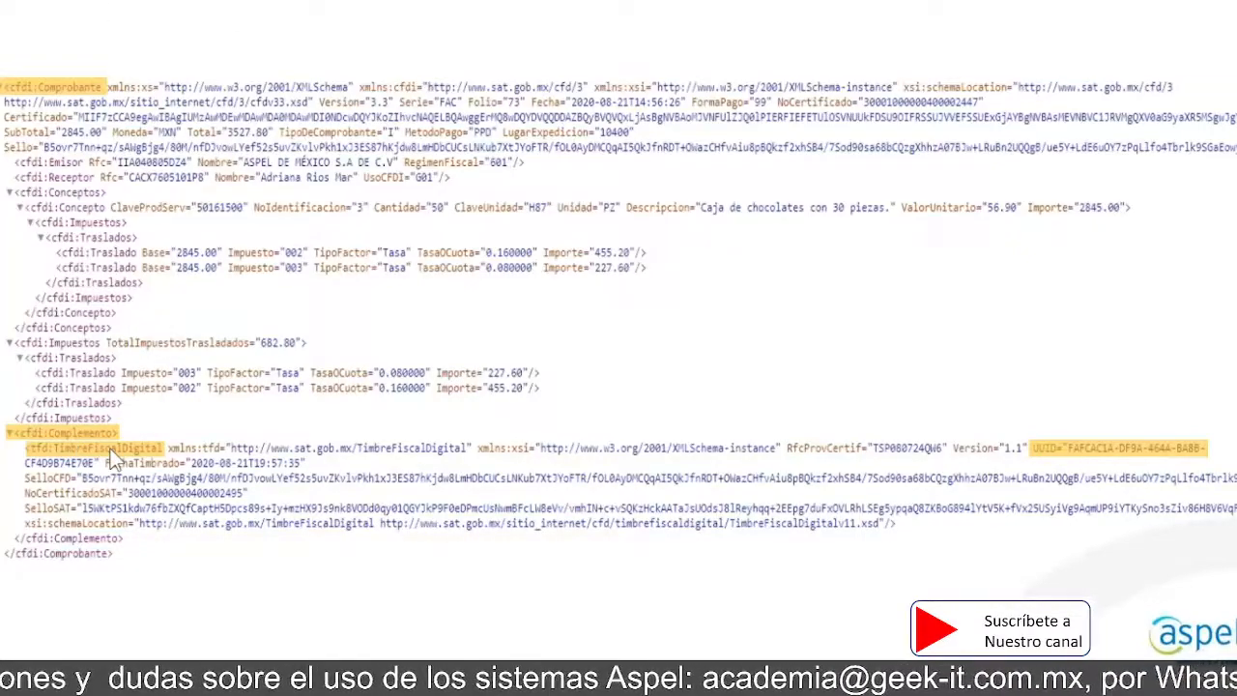
{"action": "key", "text": "ctrl"}
{"action": "key", "text": "ctrl"}
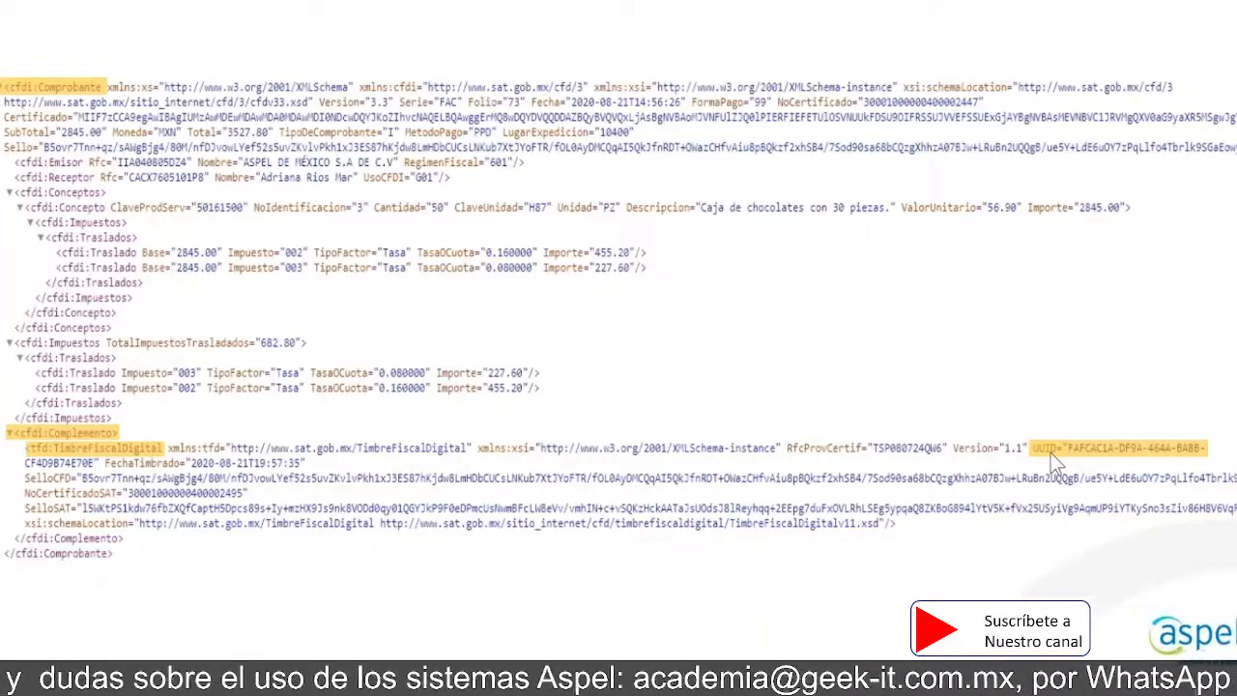
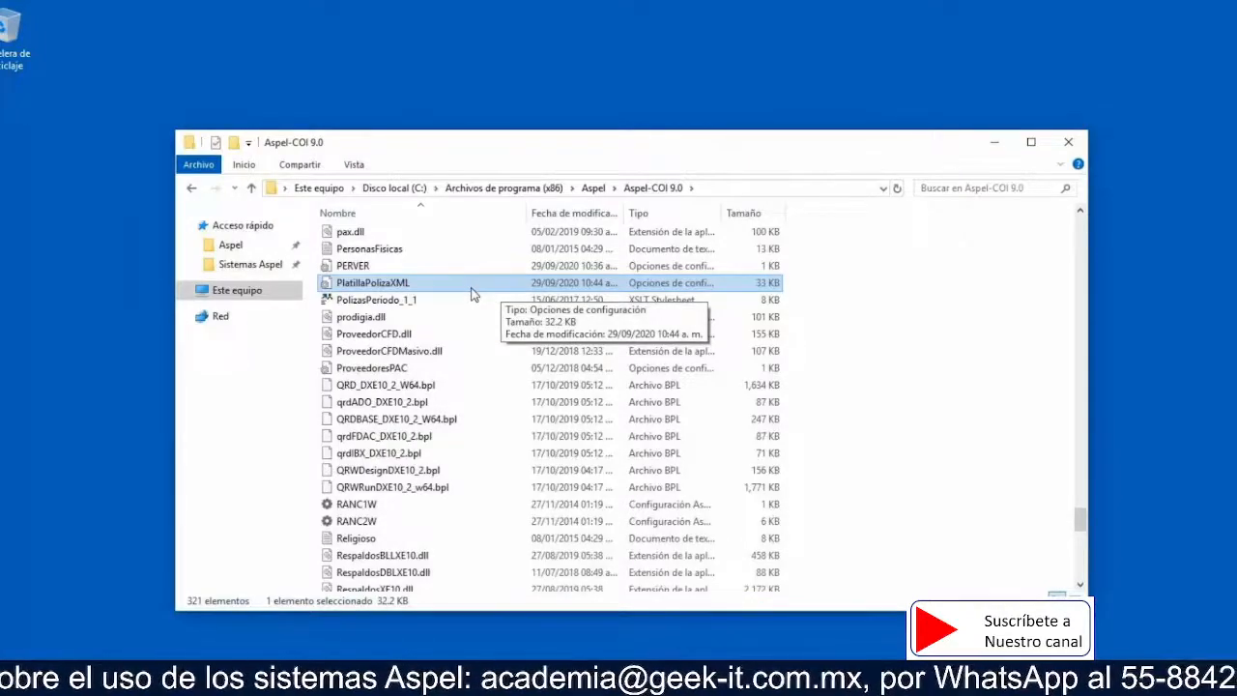
Step: Open the PlatillaPolizaXML file from the Aspel-COI 9.0 program folder in Notepad and widen its window
{"action": "key", "text": "F2"}
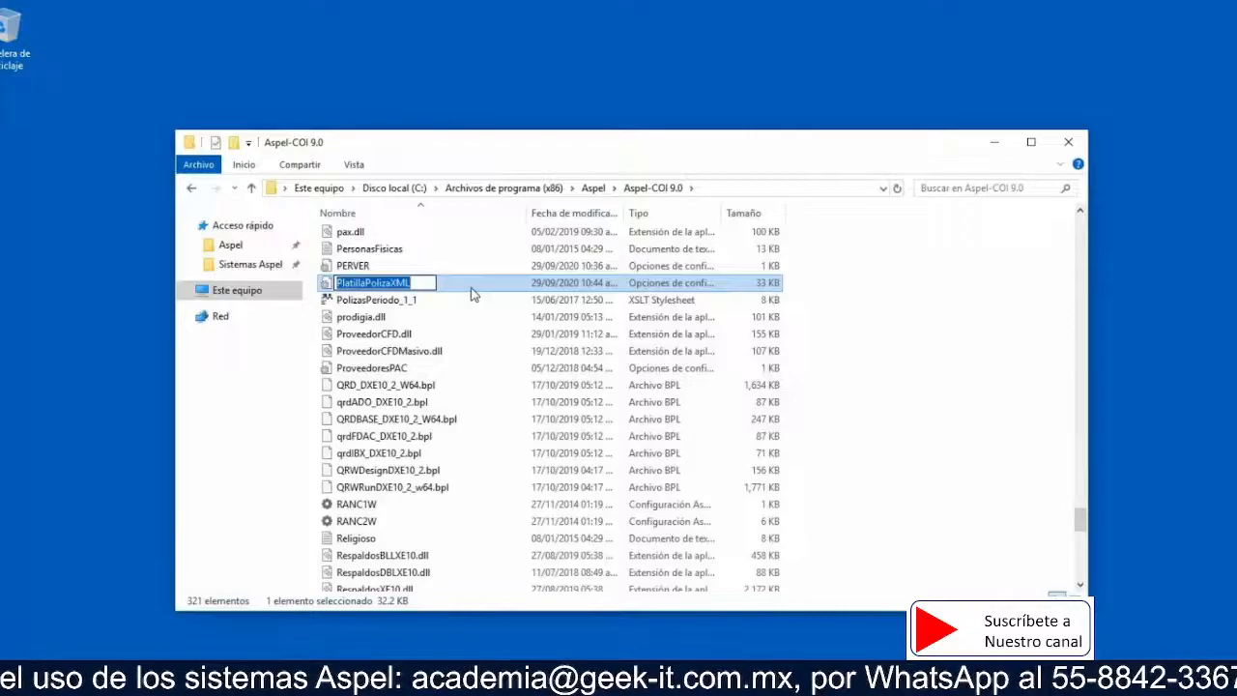
{"action": "key", "text": "Escape"}
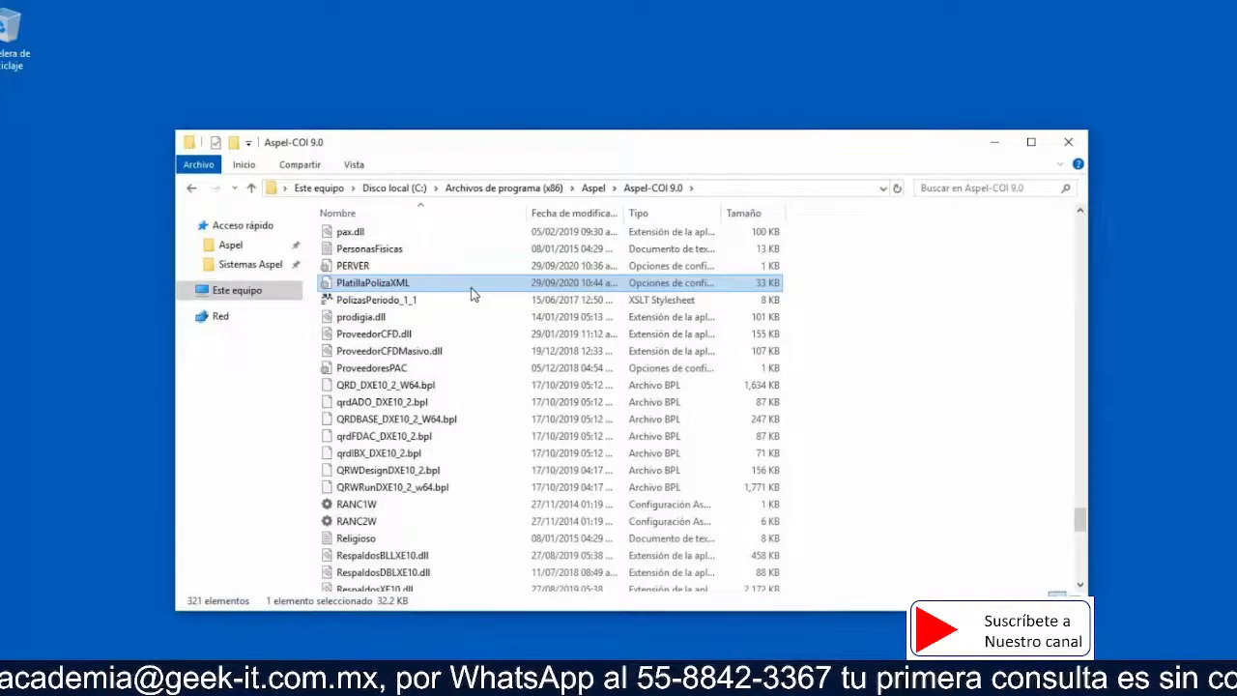
{"action": "double_click", "coordinate": [473, 293]}
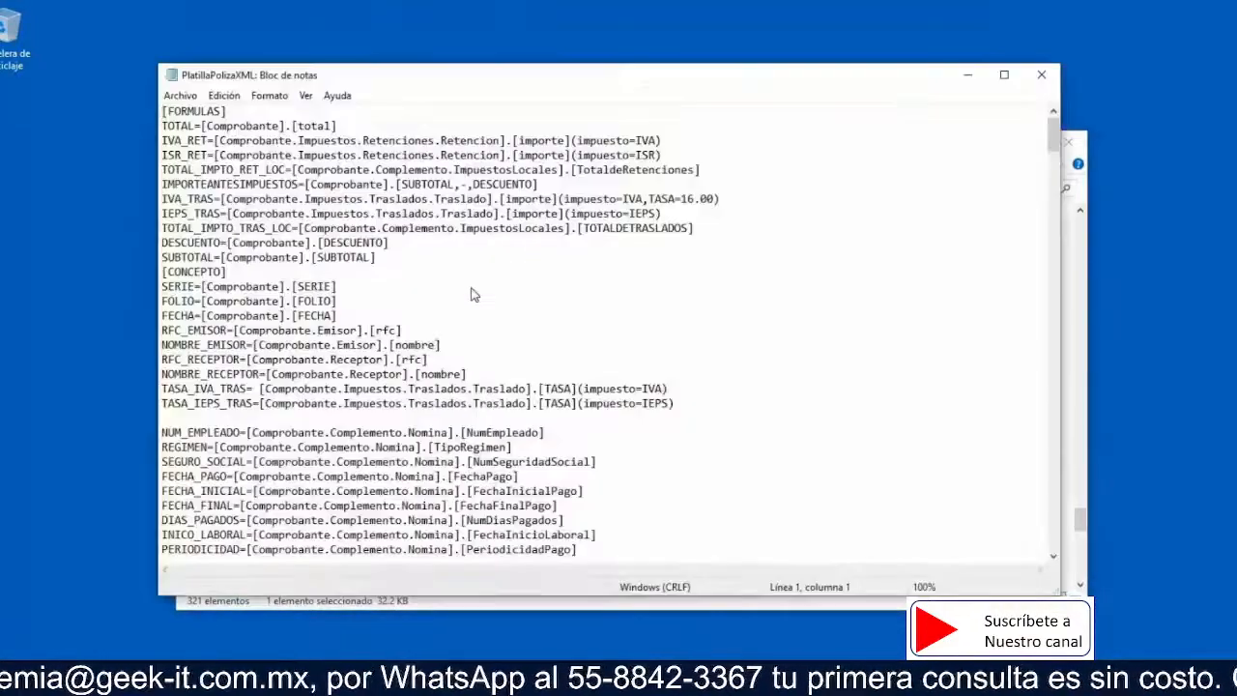
{"action": "left_click_drag", "start_coordinate": [629, 85], "coordinate": [660, 109]}
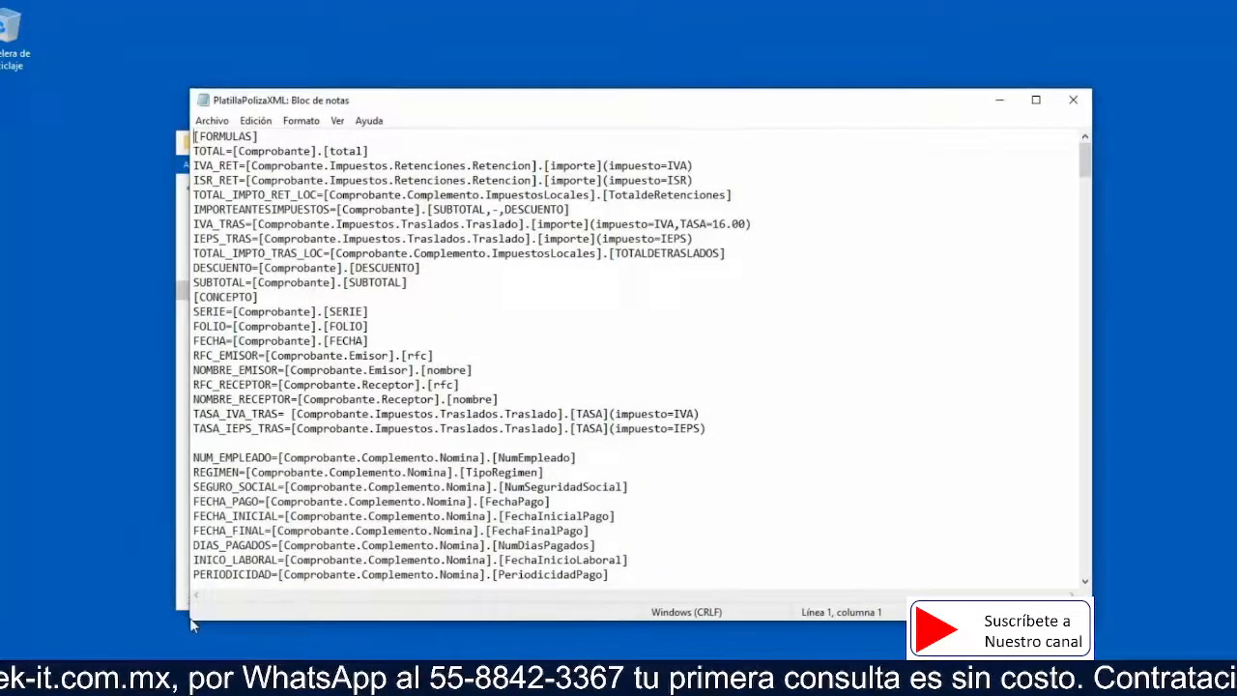
{"action": "left_click_drag", "start_coordinate": [191, 616], "coordinate": [160, 615]}
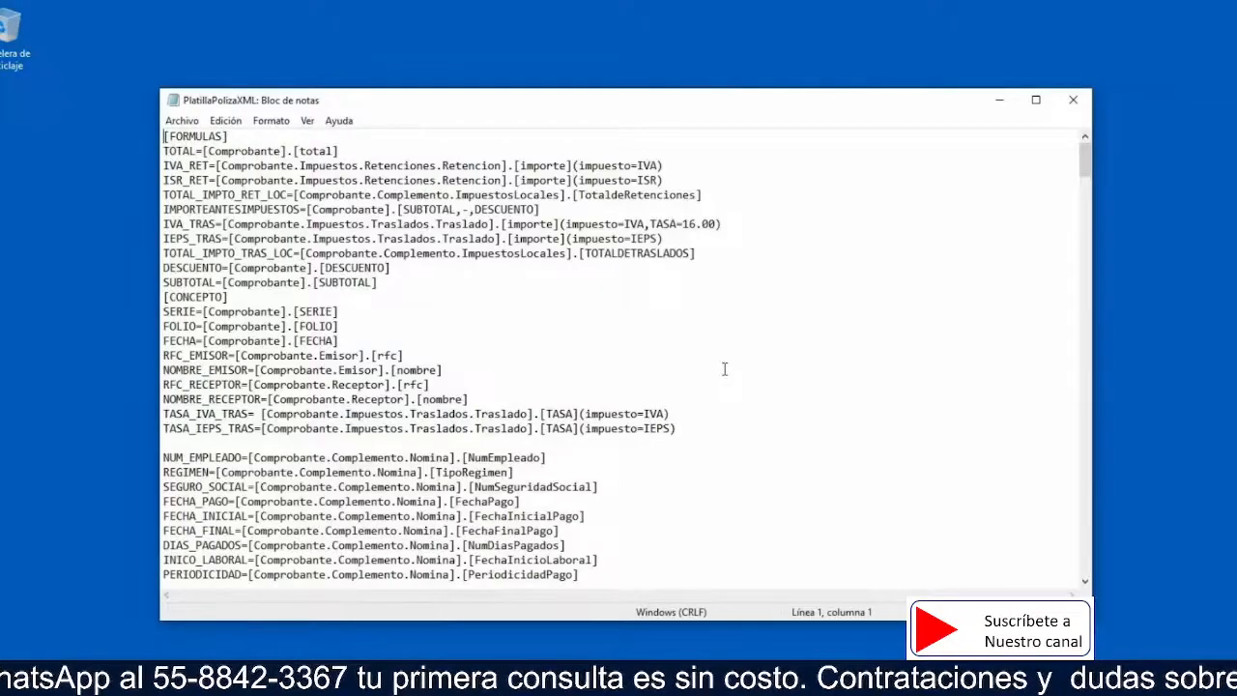
Step: Examine the template's formula sections from [FORMULAS] through [FORMULAS_CFDI3.3] and [CONCEPTO_CFDI3.3]
{"action": "scroll", "coordinate": [724, 369], "scroll_direction": "down", "scroll_amount": 2}
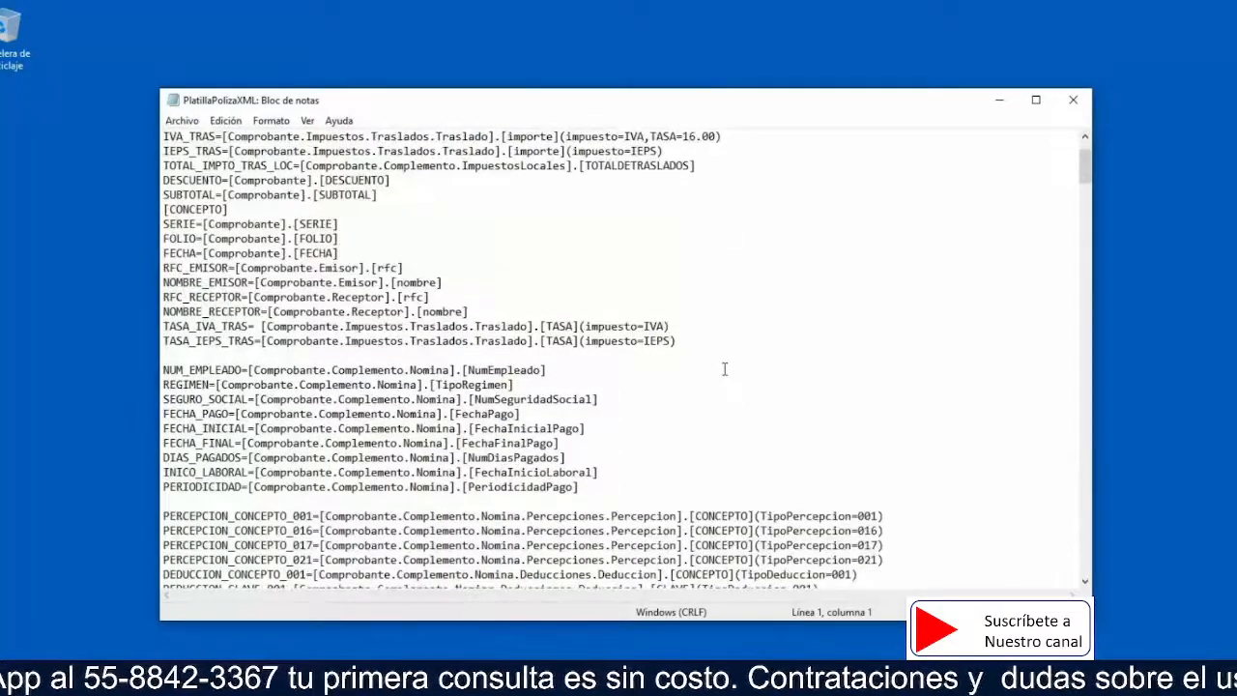
{"action": "scroll", "coordinate": [724, 368], "scroll_direction": "down", "scroll_amount": 3}
{"action": "scroll", "coordinate": [723, 369], "scroll_direction": "down", "scroll_amount": 18}
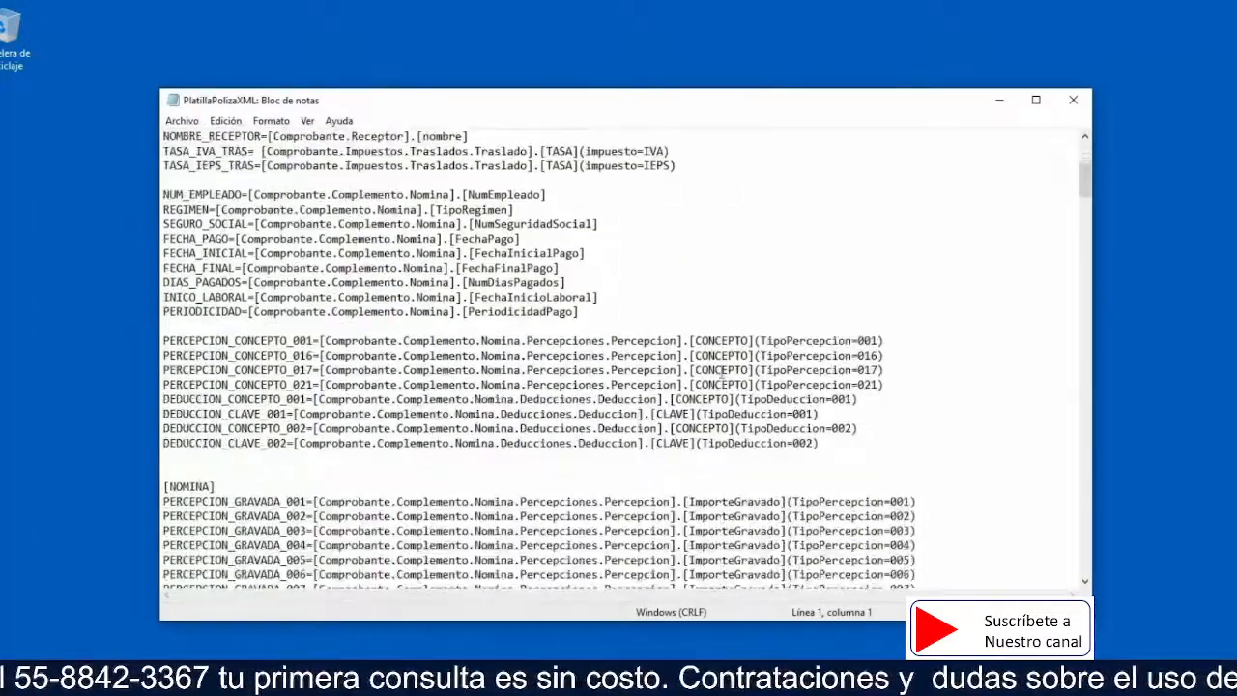
{"action": "scroll", "coordinate": [698, 392], "scroll_direction": "down", "scroll_amount": 18}
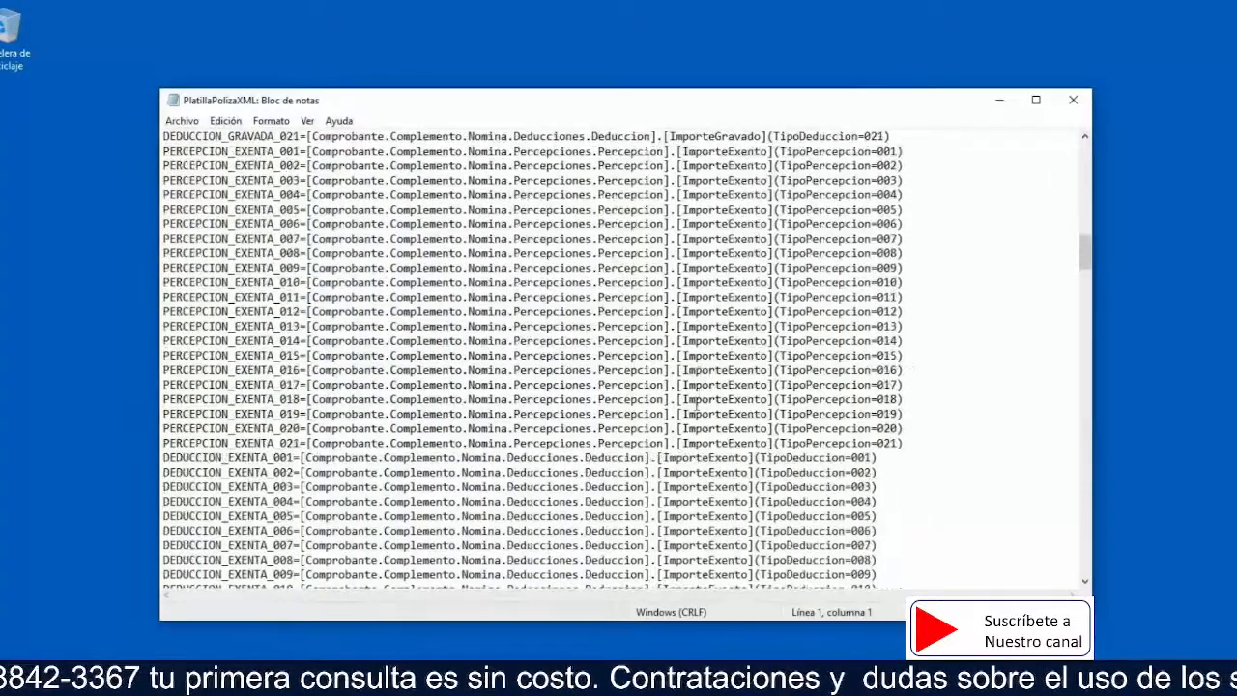
{"action": "scroll", "coordinate": [742, 415], "scroll_direction": "down", "scroll_amount": 18}
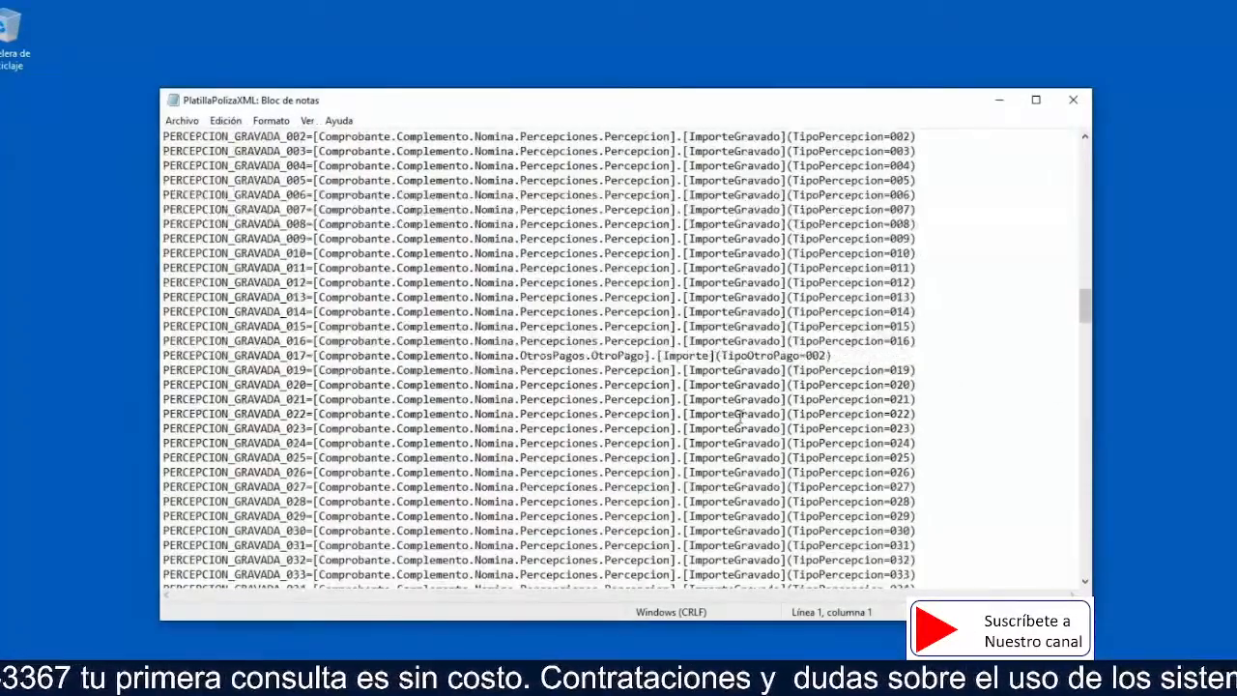
{"action": "scroll", "coordinate": [727, 416], "scroll_direction": "down", "scroll_amount": 20}
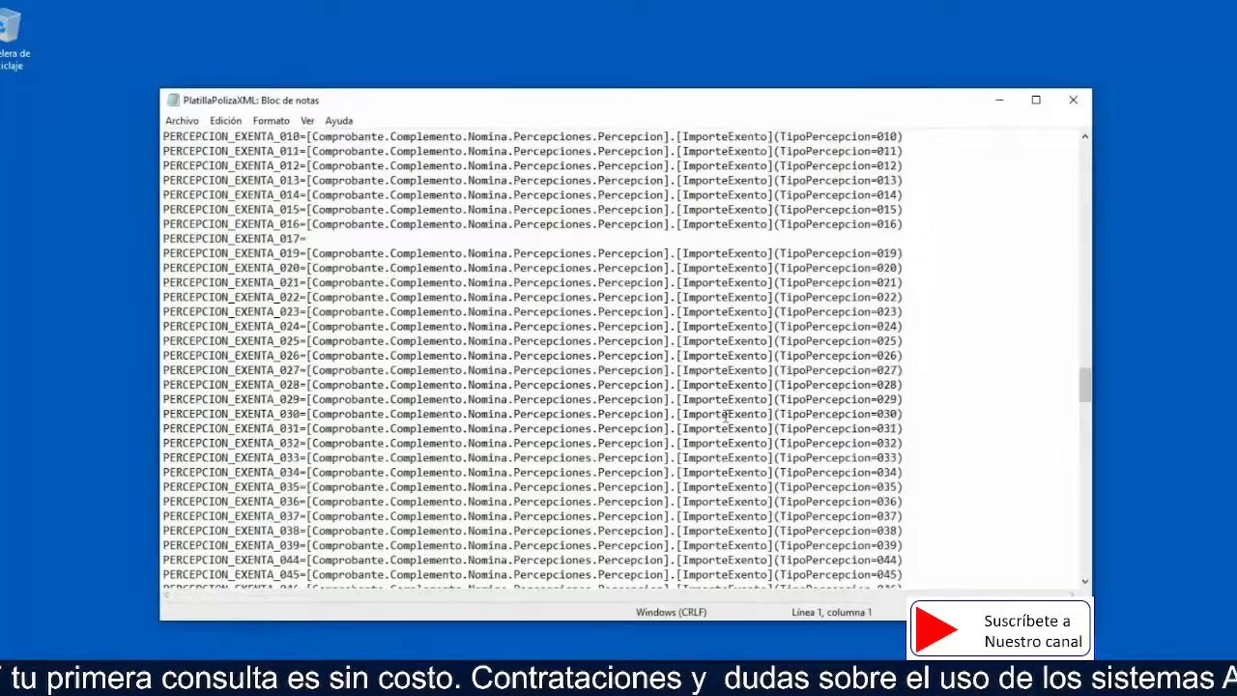
{"action": "scroll", "coordinate": [725, 417], "scroll_direction": "down", "scroll_amount": 6}
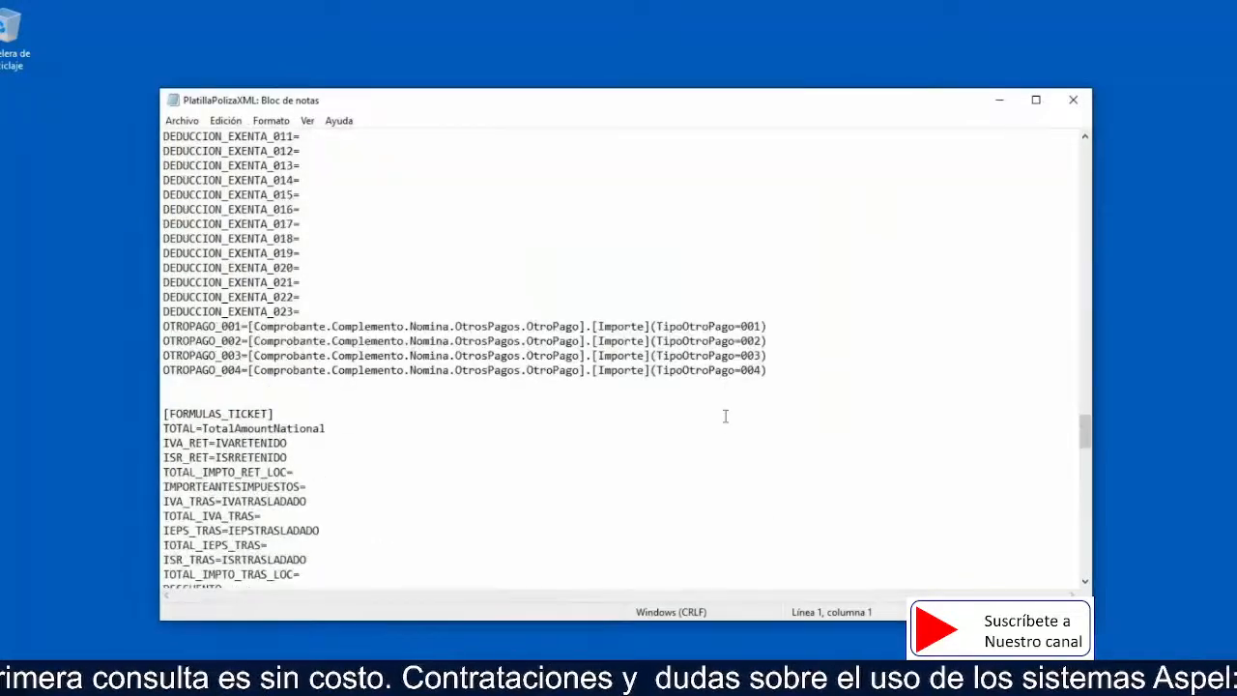
{"action": "scroll", "coordinate": [725, 416], "scroll_direction": "down", "scroll_amount": 4}
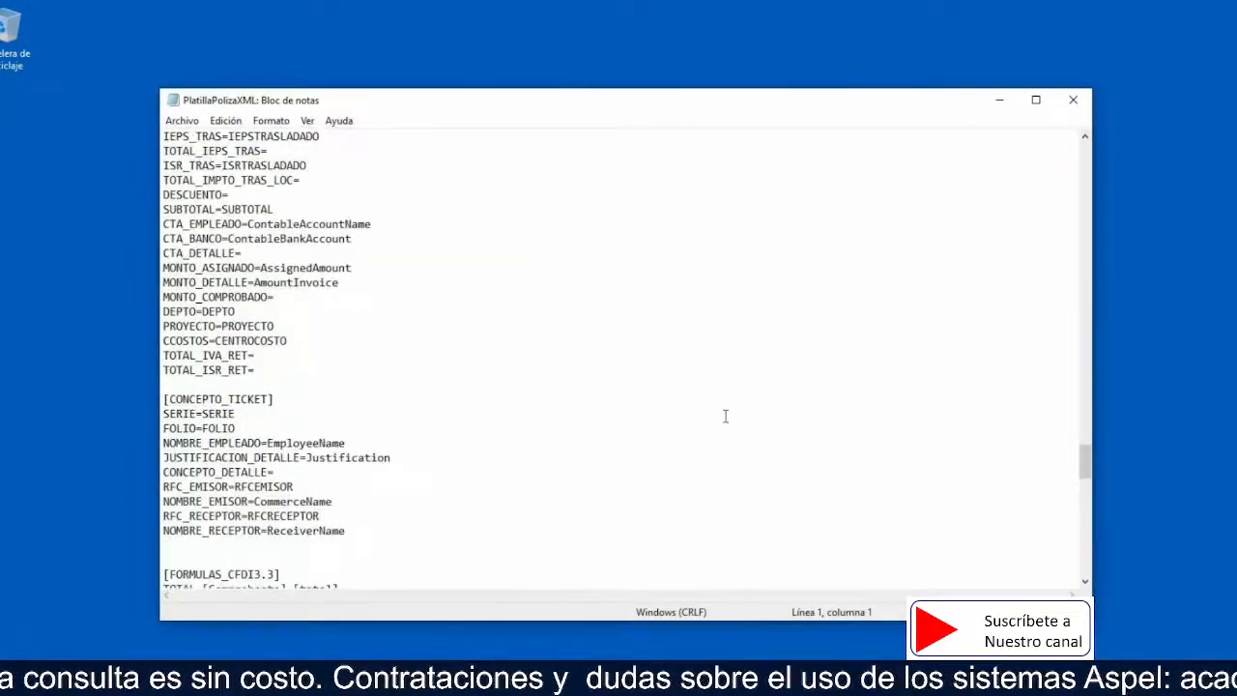
{"action": "scroll", "coordinate": [725, 416], "scroll_direction": "down", "scroll_amount": 9}
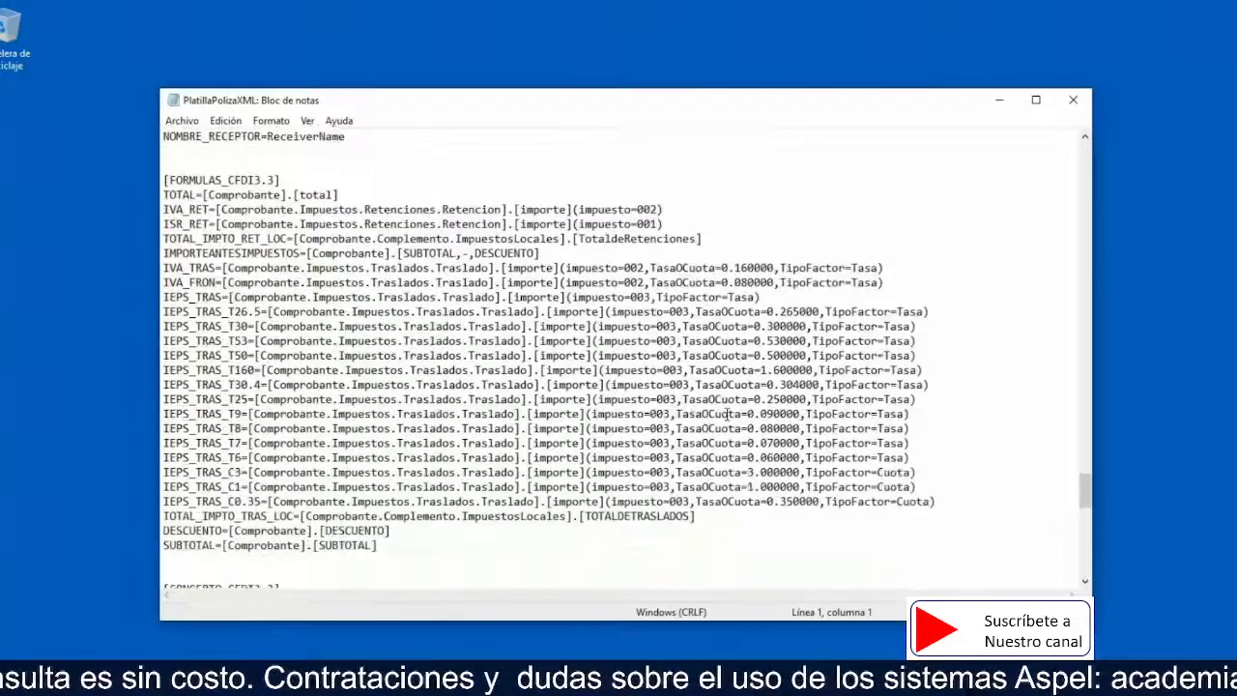
{"action": "scroll", "coordinate": [727, 414], "scroll_direction": "down", "scroll_amount": 8}
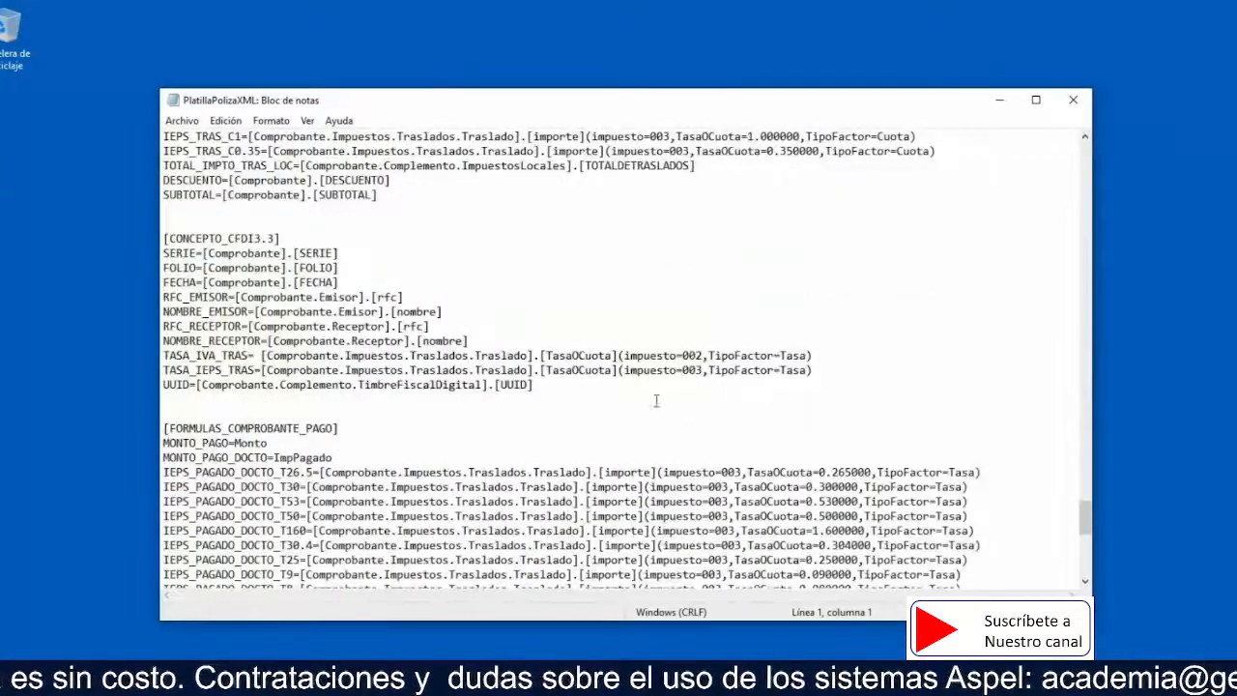
Step: Delete the existing UUID line at the end of the [CONCEPTO_CFDI3.3] section
{"action": "left_click", "coordinate": [190, 371]}
{"action": "key", "text": "shift+End"}
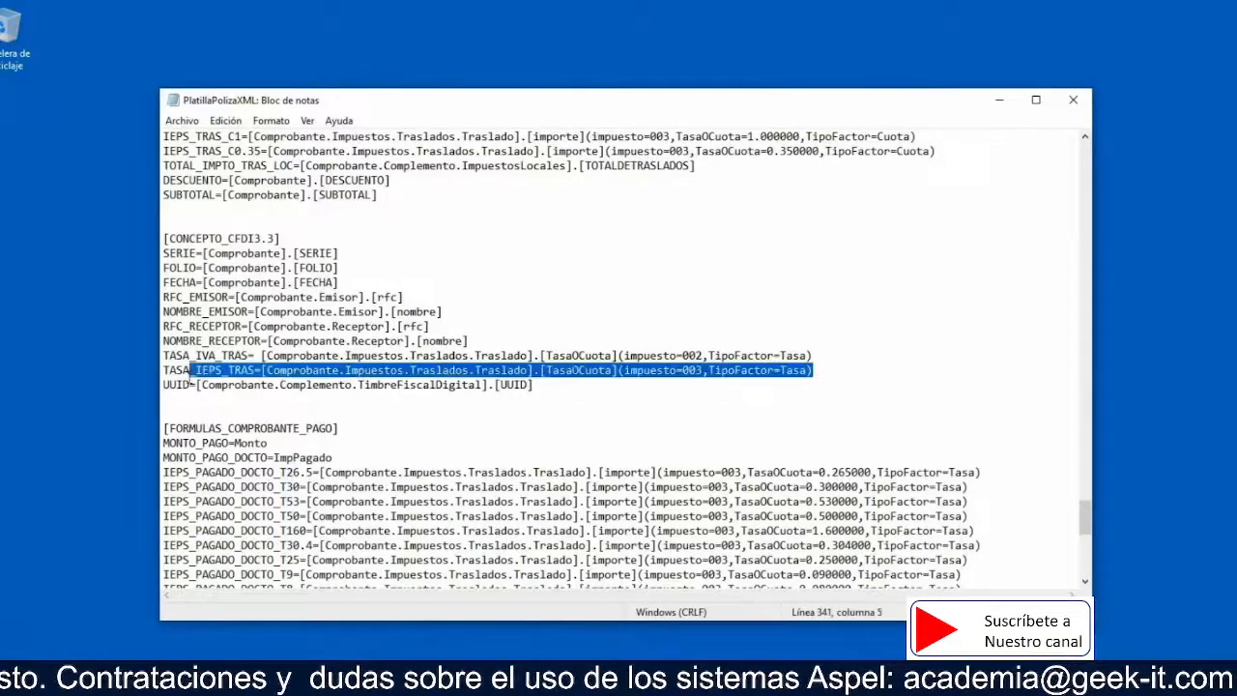
{"action": "double_click", "coordinate": [192, 380]}
{"action": "left_click", "coordinate": [238, 398]}
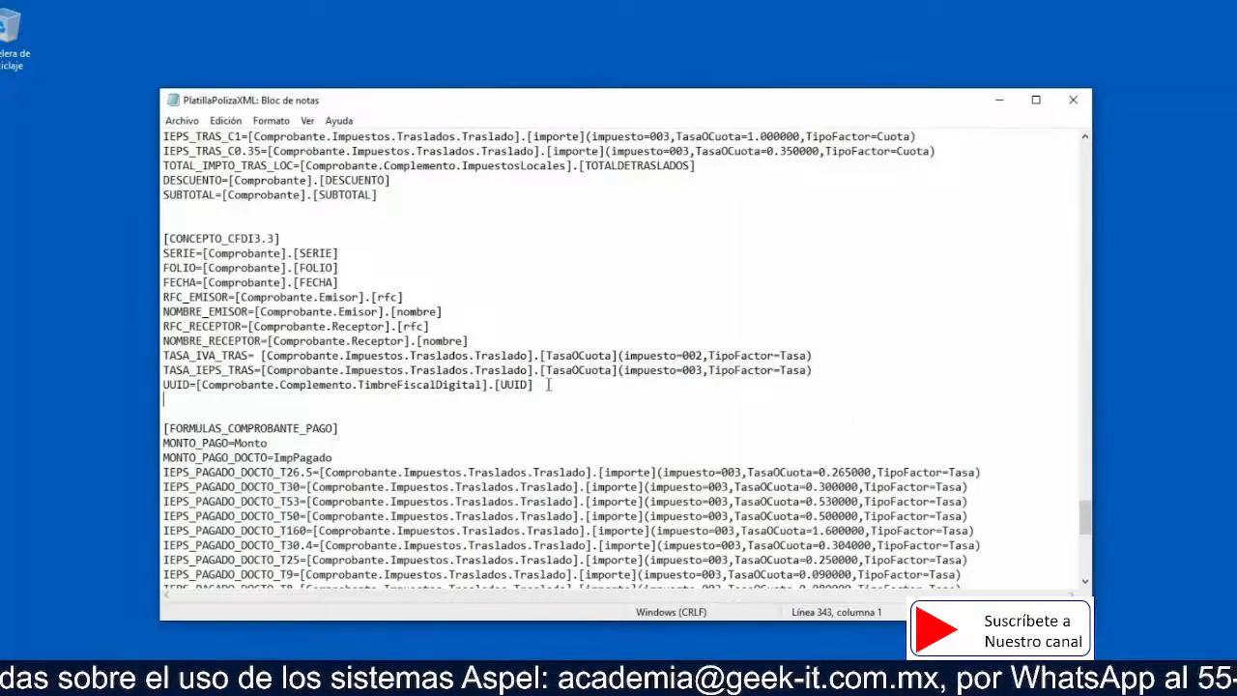
{"action": "key", "text": "Down"}
{"action": "key", "text": "Up"}
{"action": "key", "text": "Up"}
{"action": "key", "text": "shift+End"}
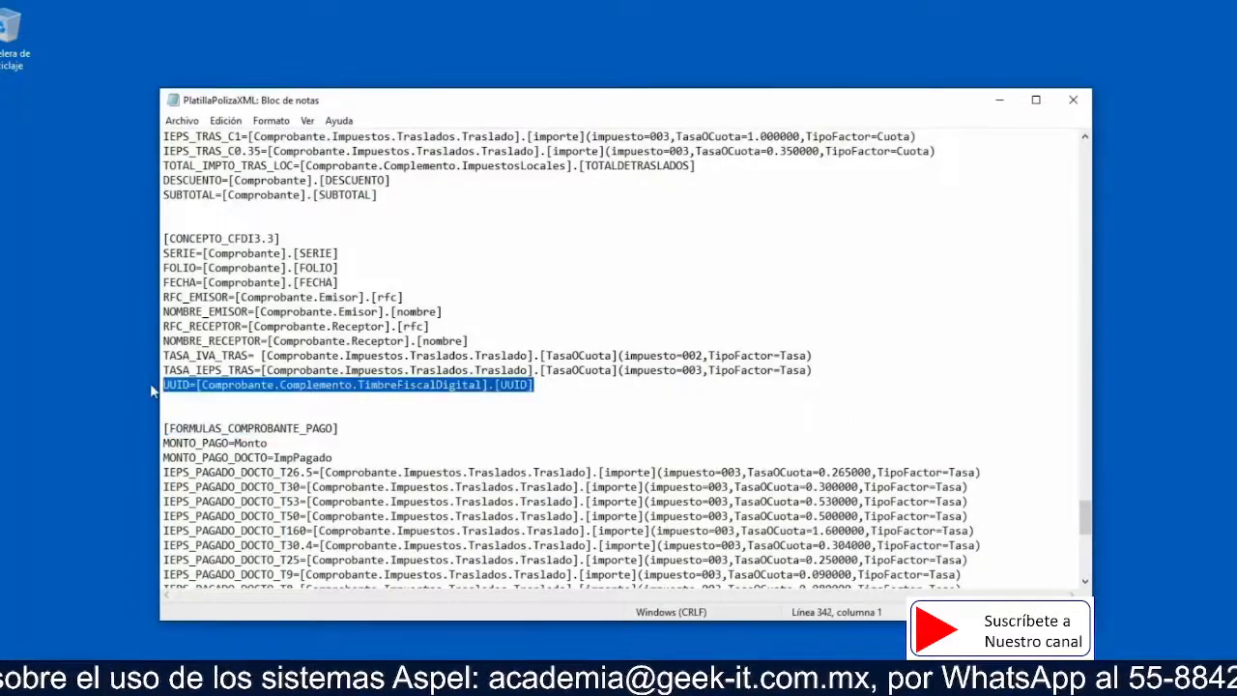
{"action": "key", "text": "Delete"}
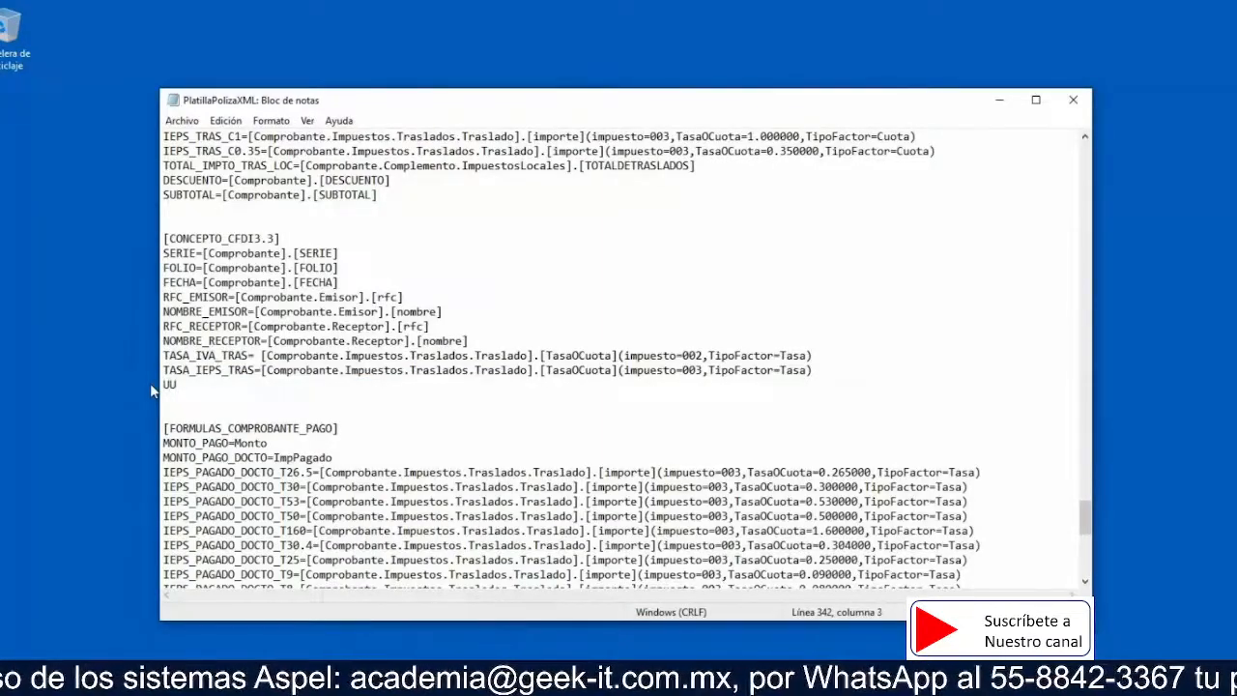
Step: Enter UUID=[Comprobante.Complemento.TimbreFiscalDigital on the emptied line below TASA_IEPS_TRAS in the [CONCEPTO_CFDI3.3] section
{"action": "type", "text": "UUI"}
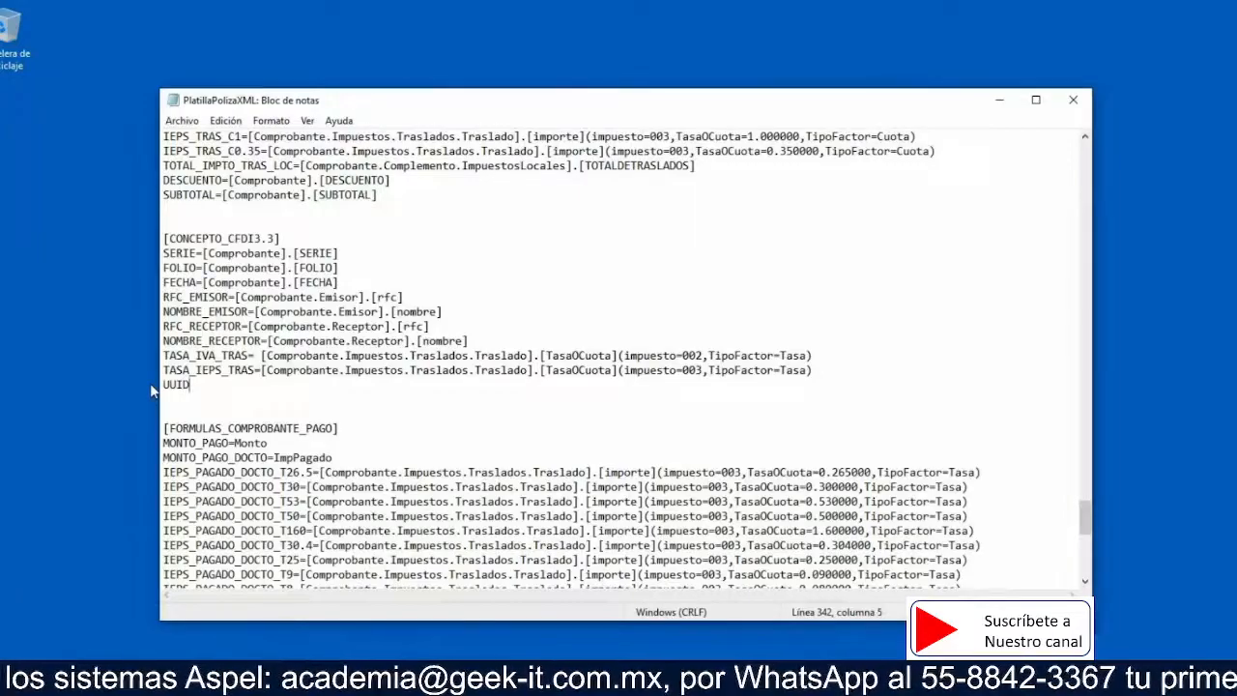
{"action": "type", "text": "D="}
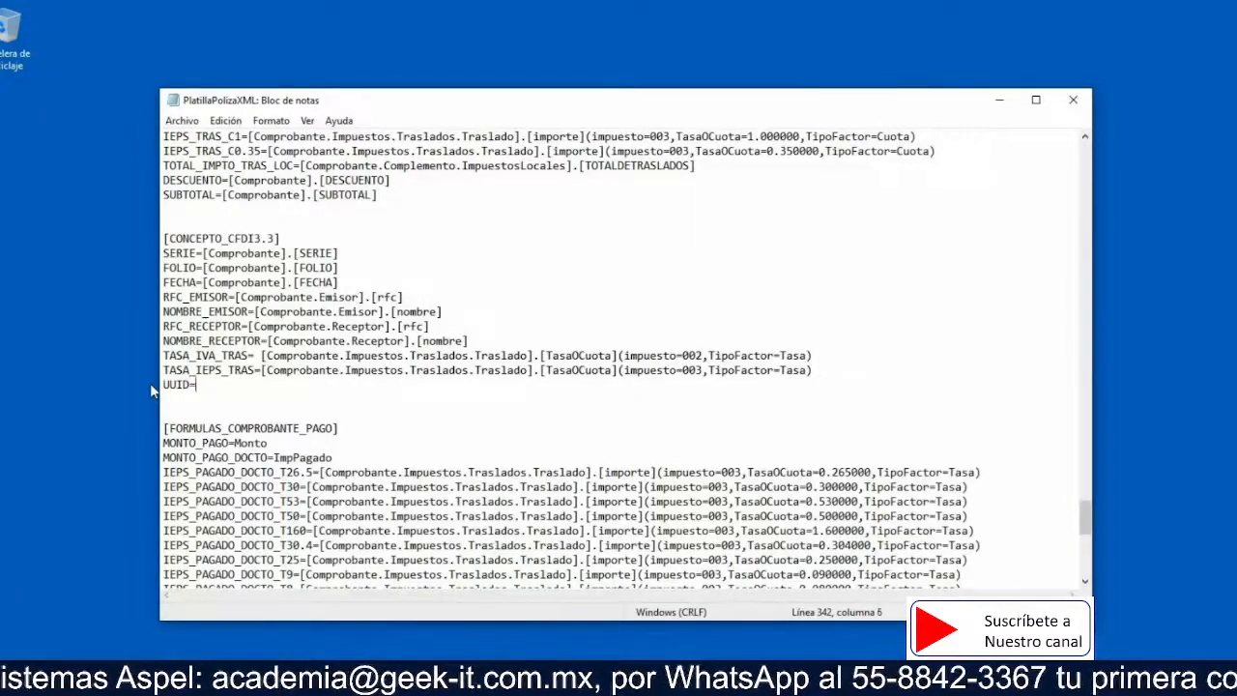
{"action": "type", "text": "["}
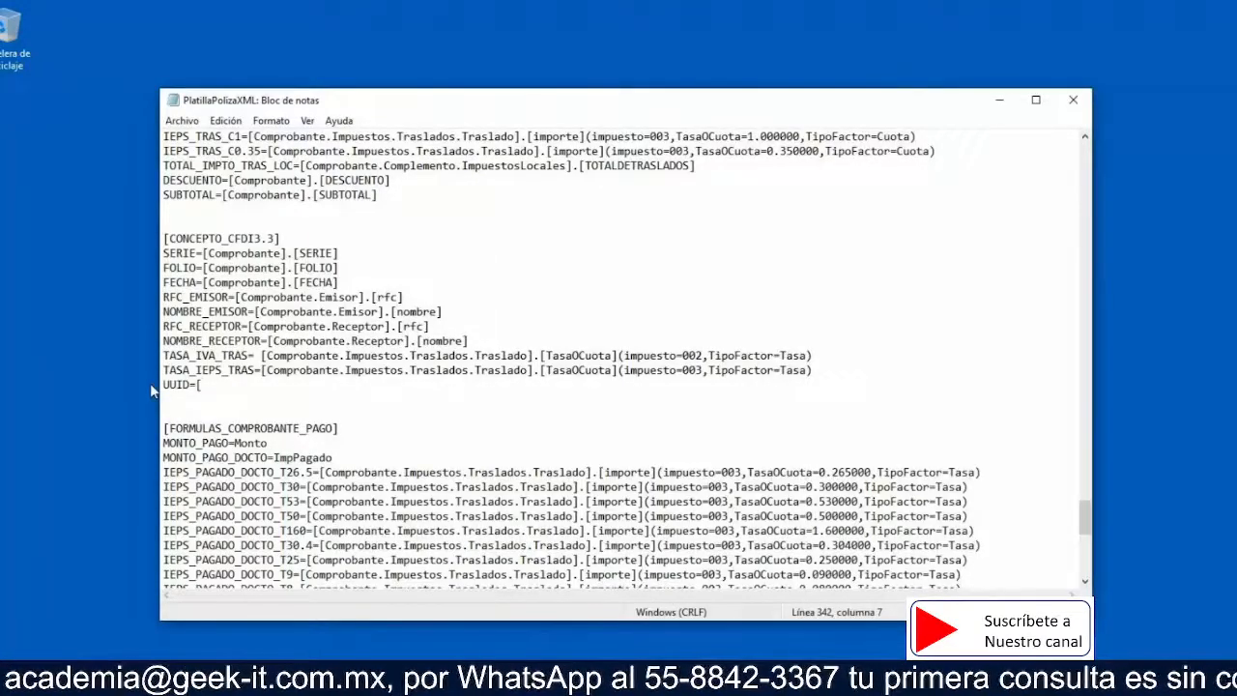
{"action": "type", "text": "Compro"}
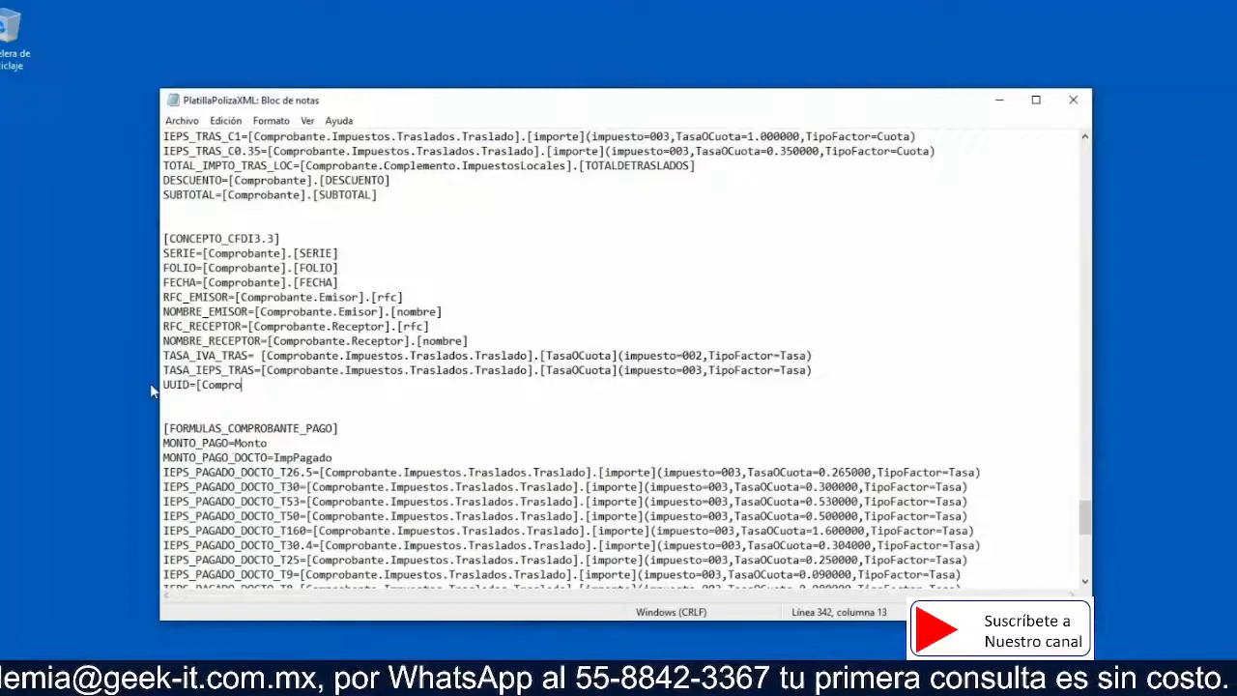
{"action": "type", "text": "bante"}
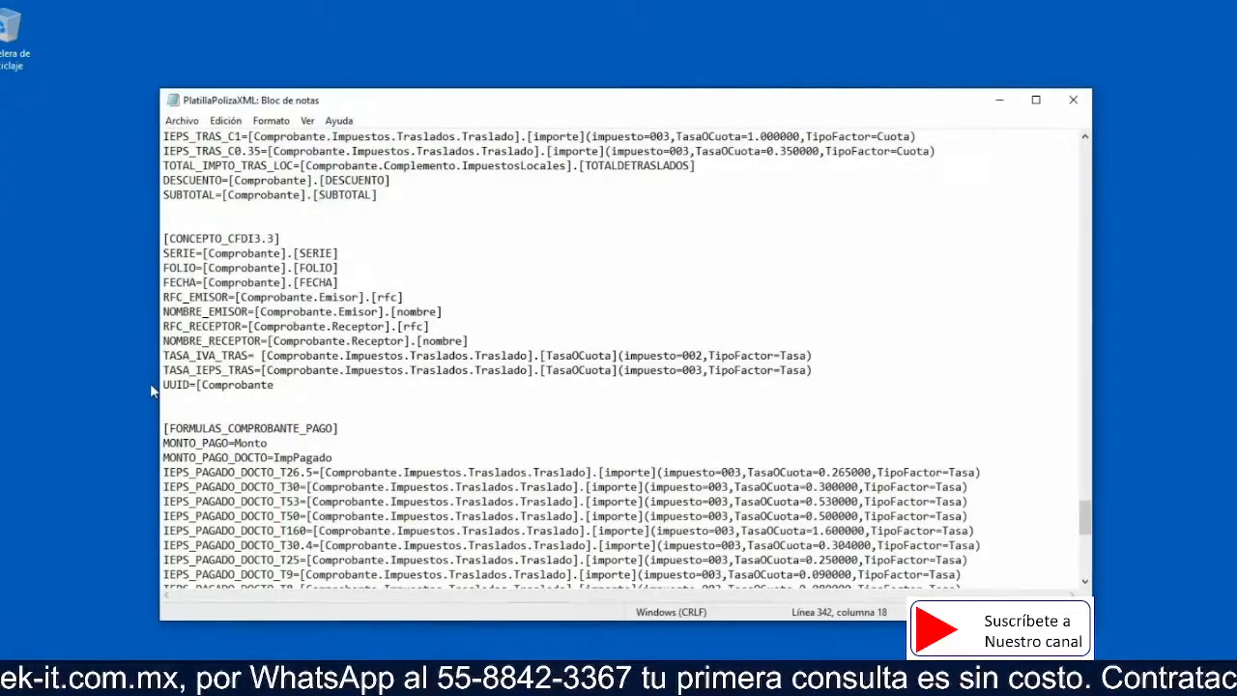
{"action": "type", "text": "."}
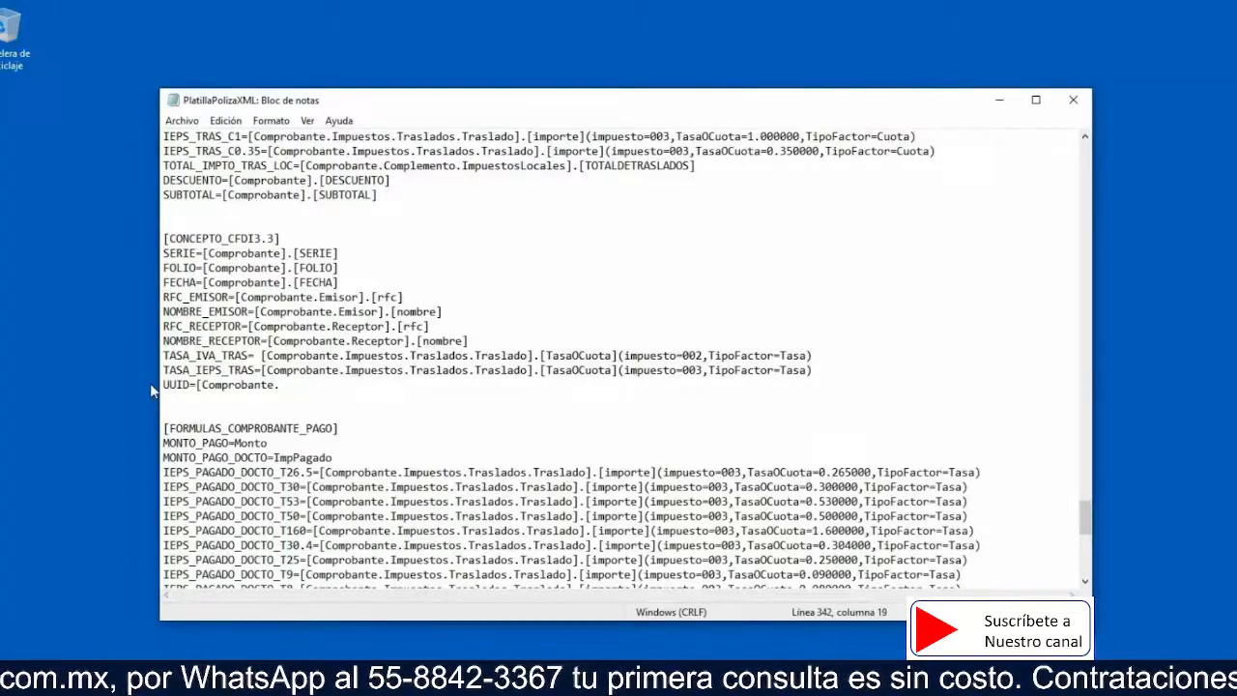
{"action": "type", "text": "Comple"}
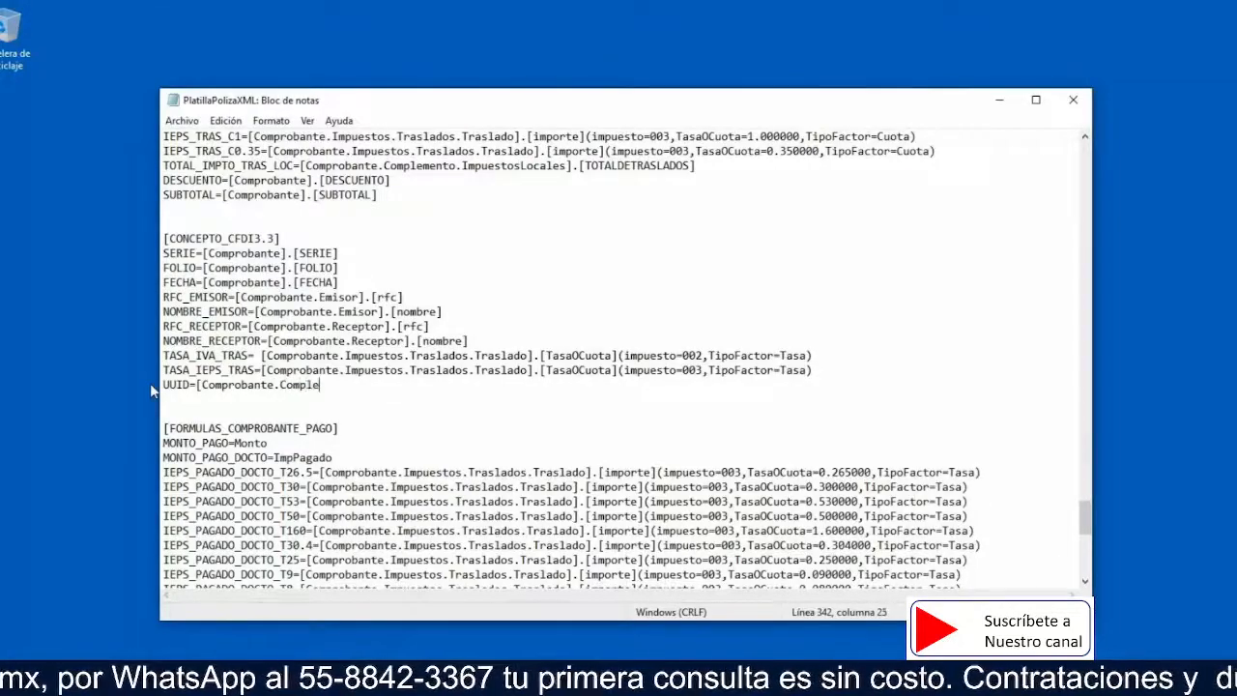
{"action": "type", "text": "mento."}
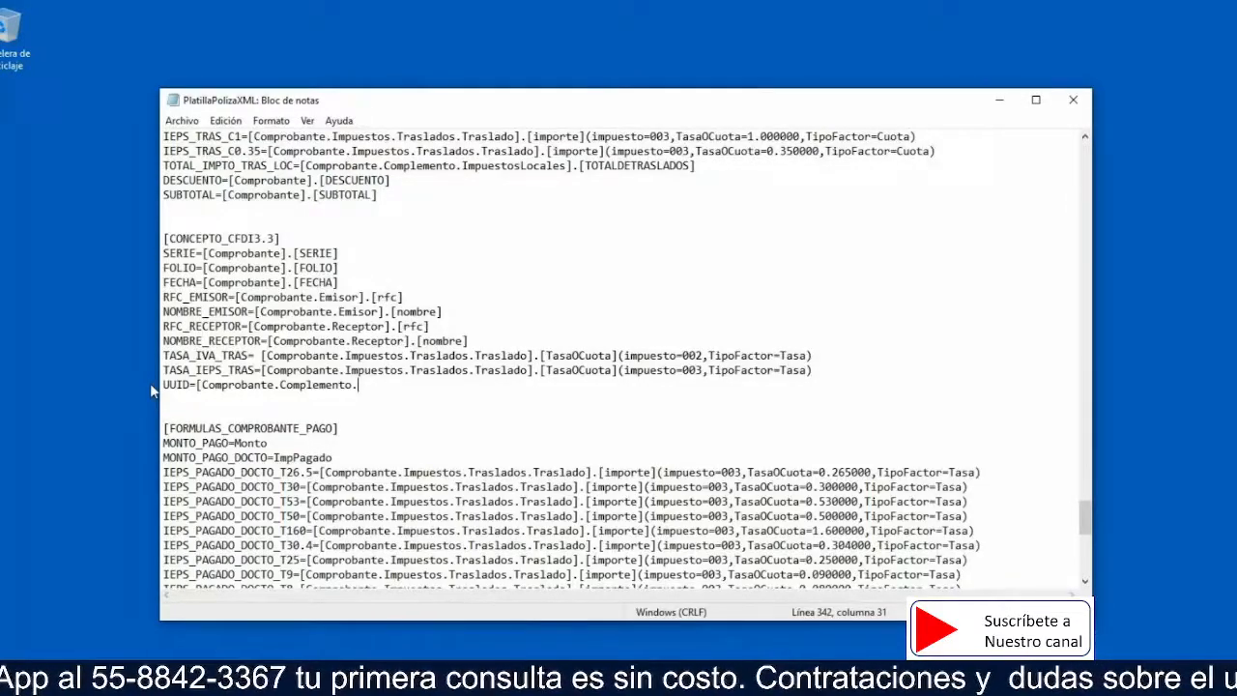
{"action": "type", "text": "Timb"}
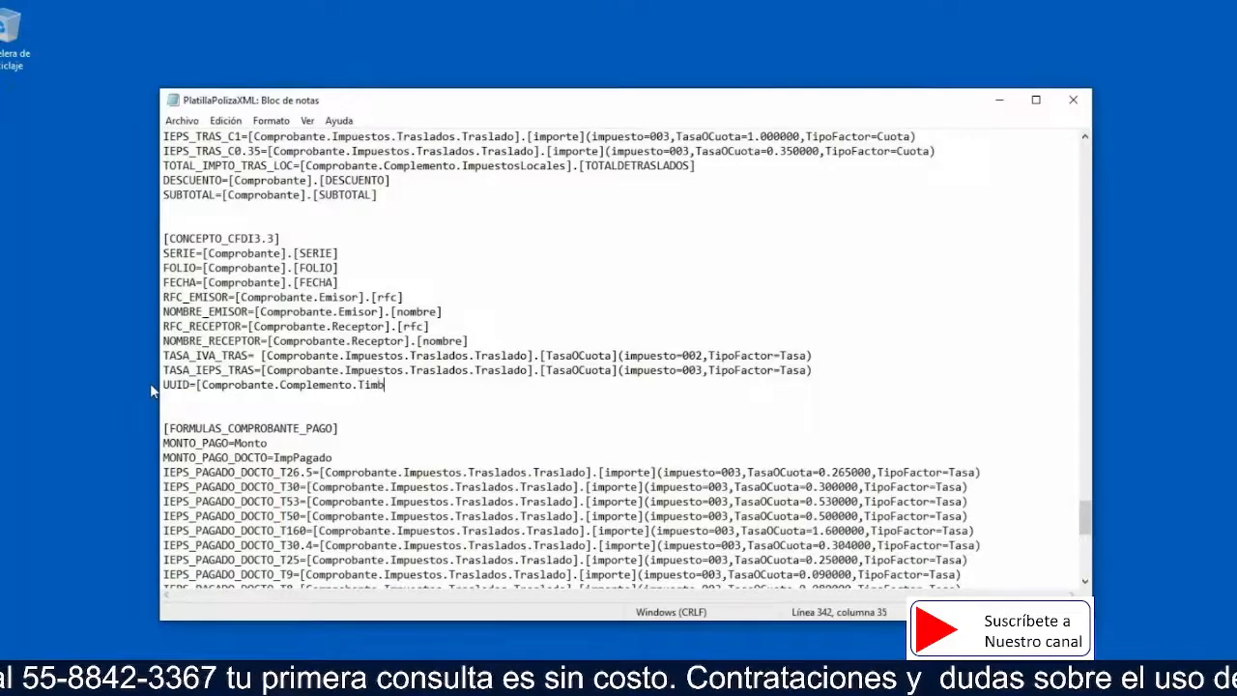
{"action": "type", "text": "reFiscal"}
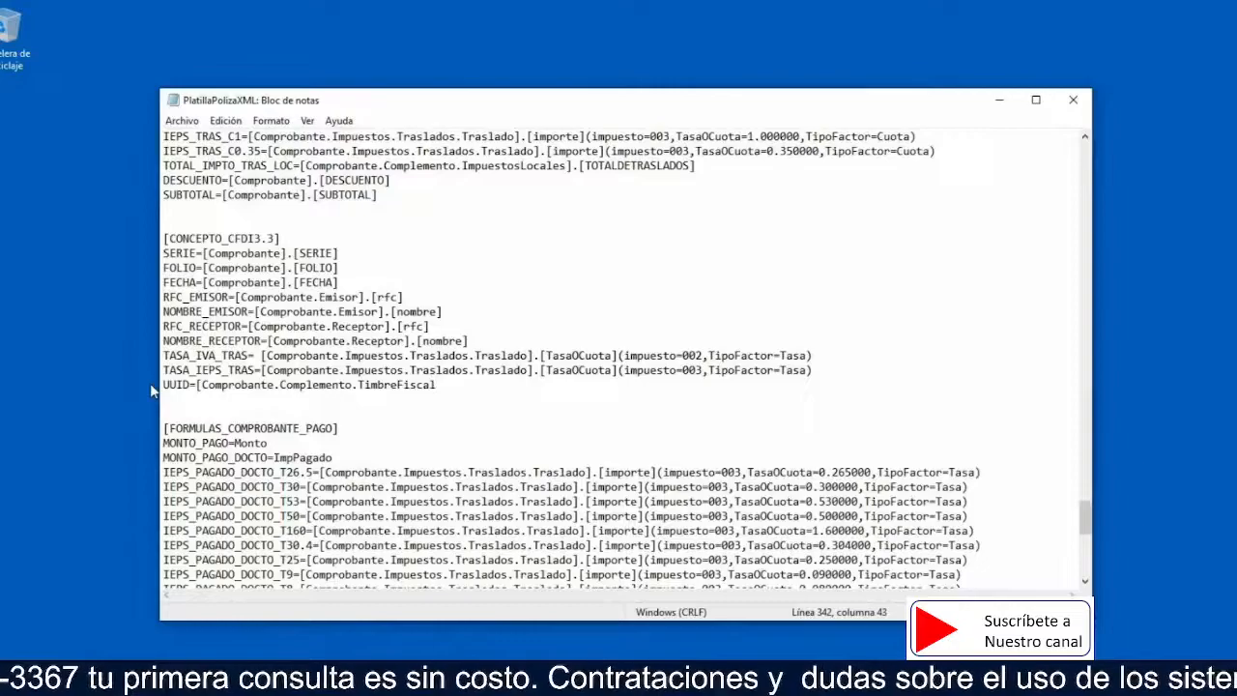
{"action": "type", "text": "Digita"}
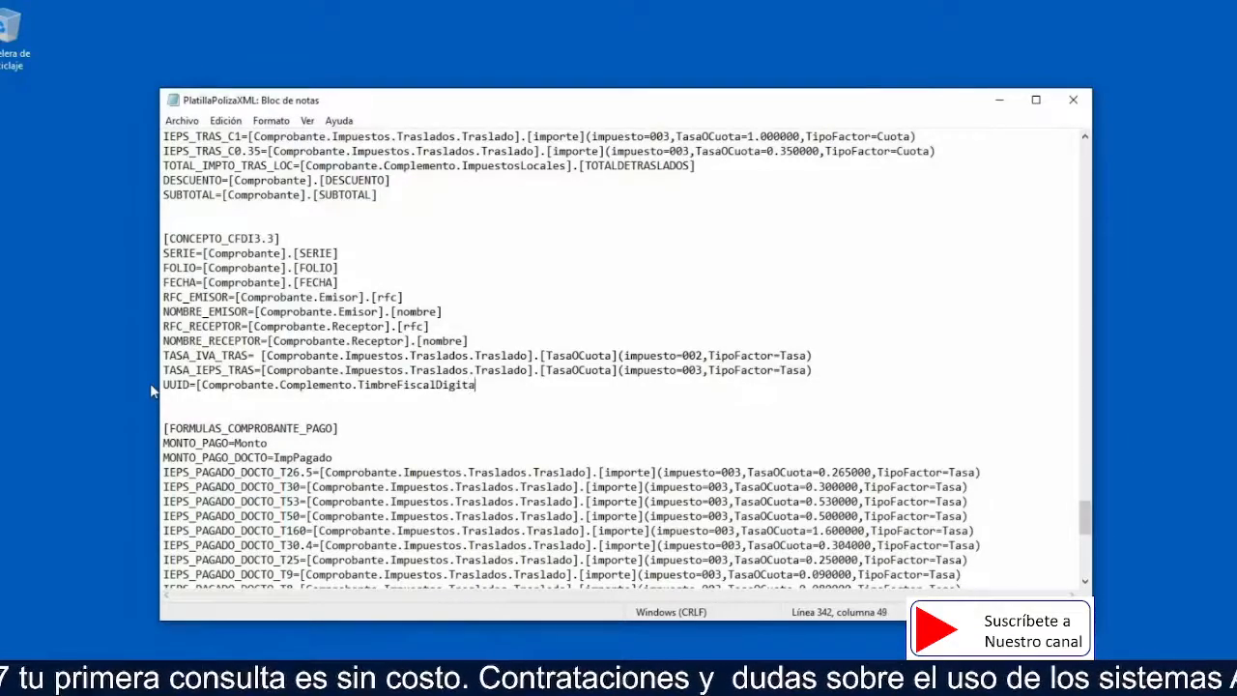
{"action": "type", "text": "l"}
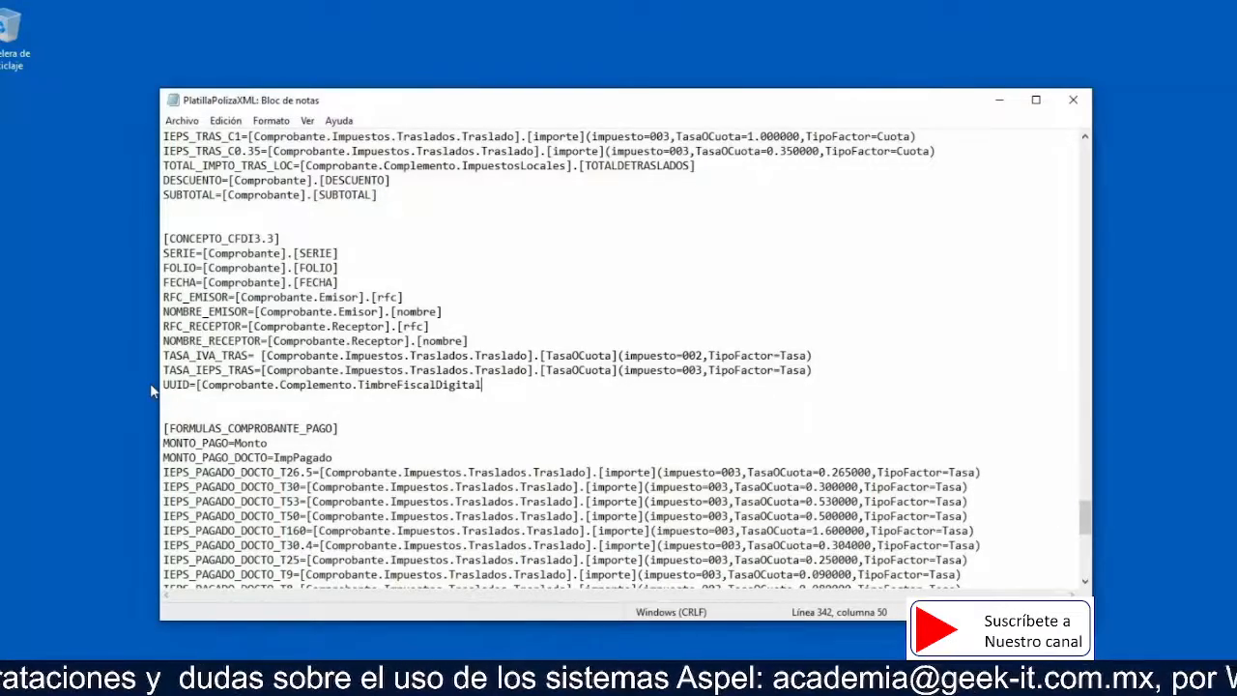
Step: Complete the UUID formula by adding ].[UUID] and save the template file
{"action": "type", "text": "]"}
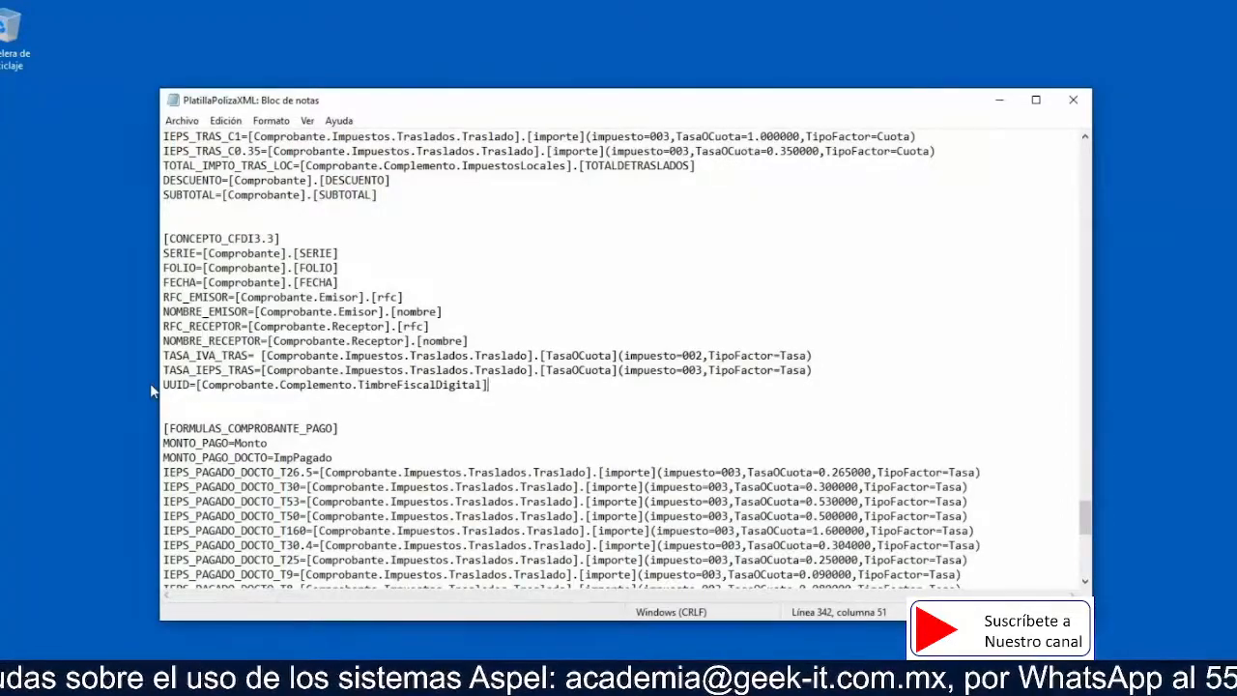
{"action": "type", "text": "."}
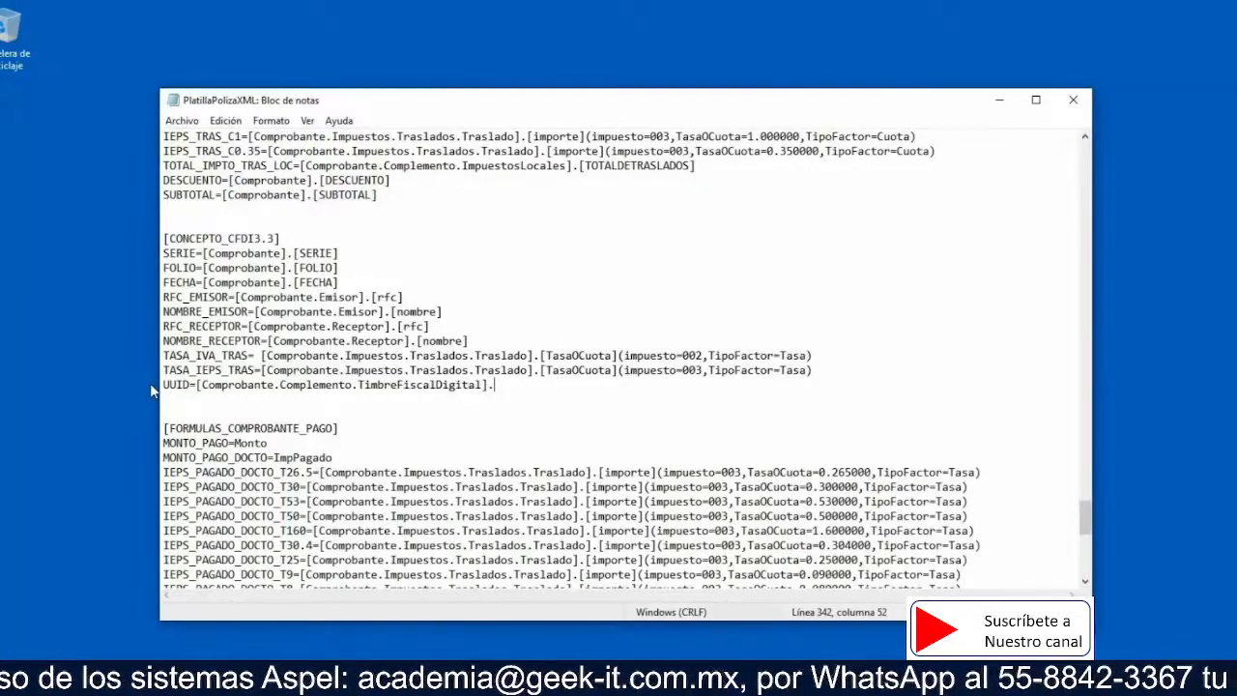
{"action": "type", "text": "["}
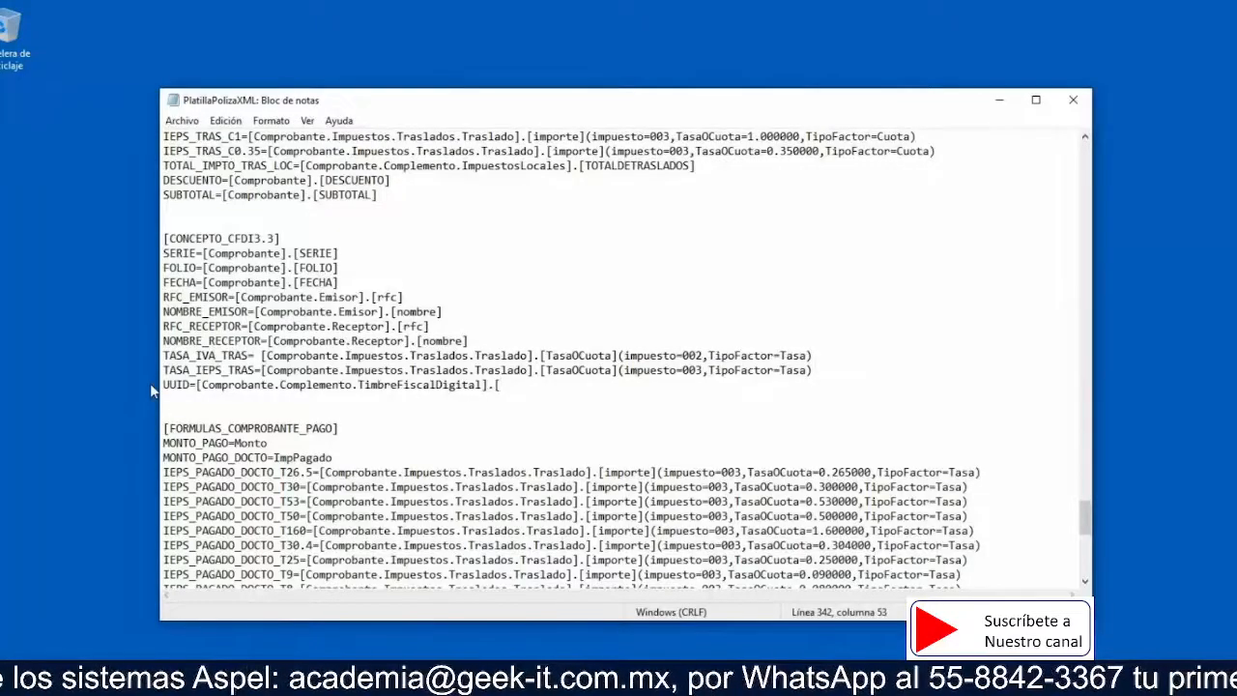
{"action": "type", "text": "UUI"}
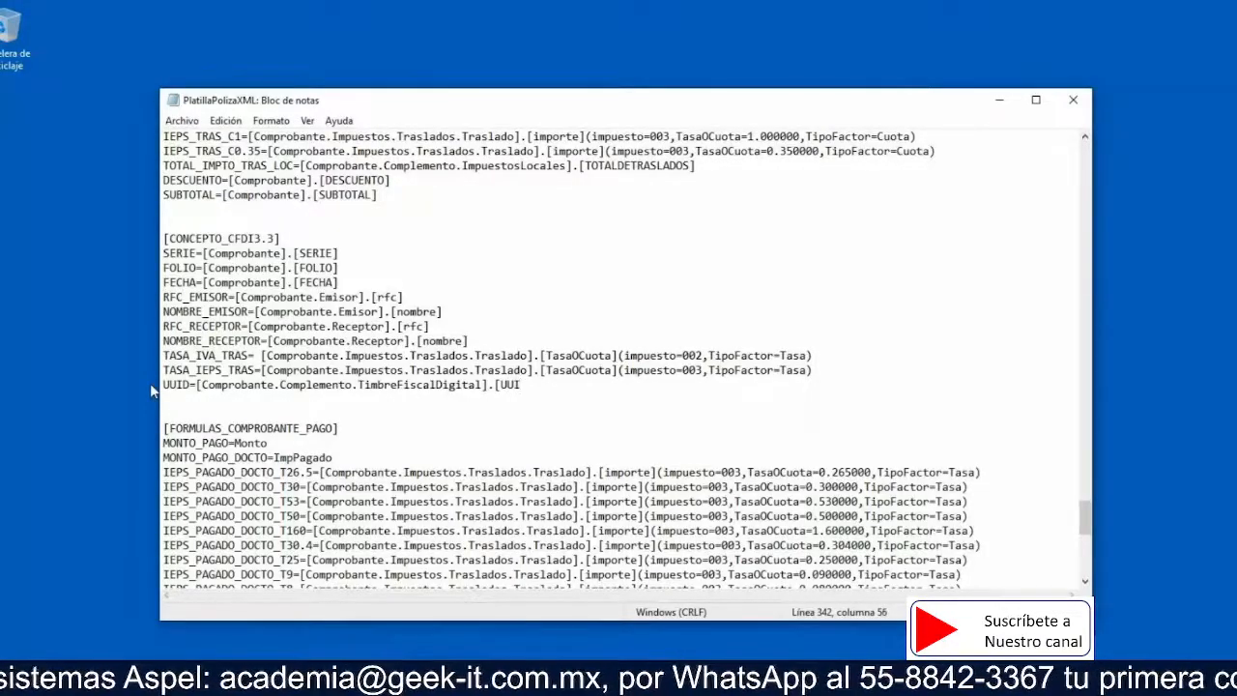
{"action": "type", "text": "D]"}
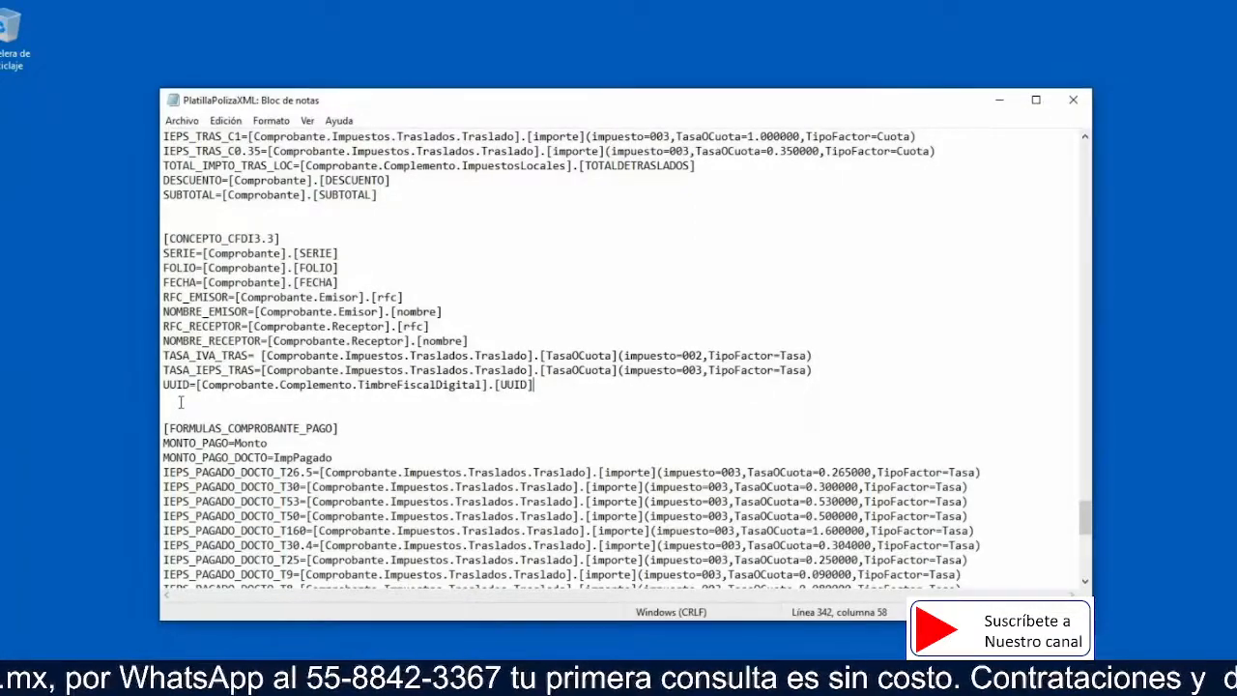
{"action": "left_click", "coordinate": [185, 124]}
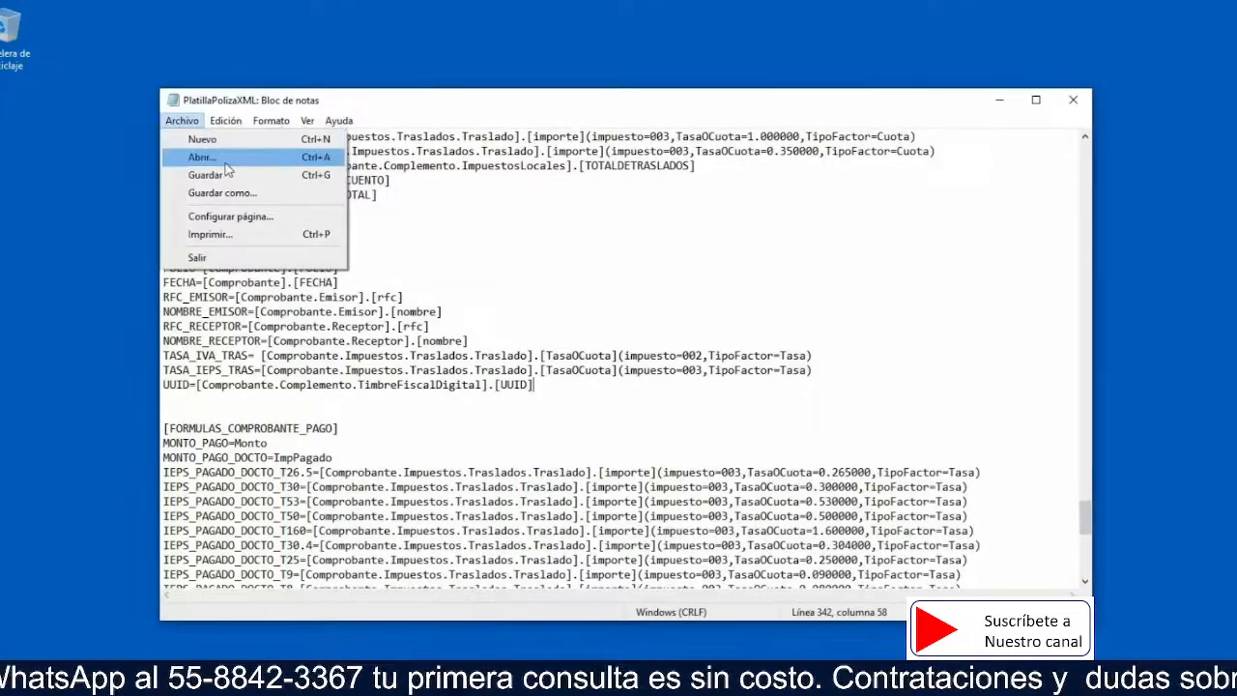
{"action": "left_click", "coordinate": [235, 177]}
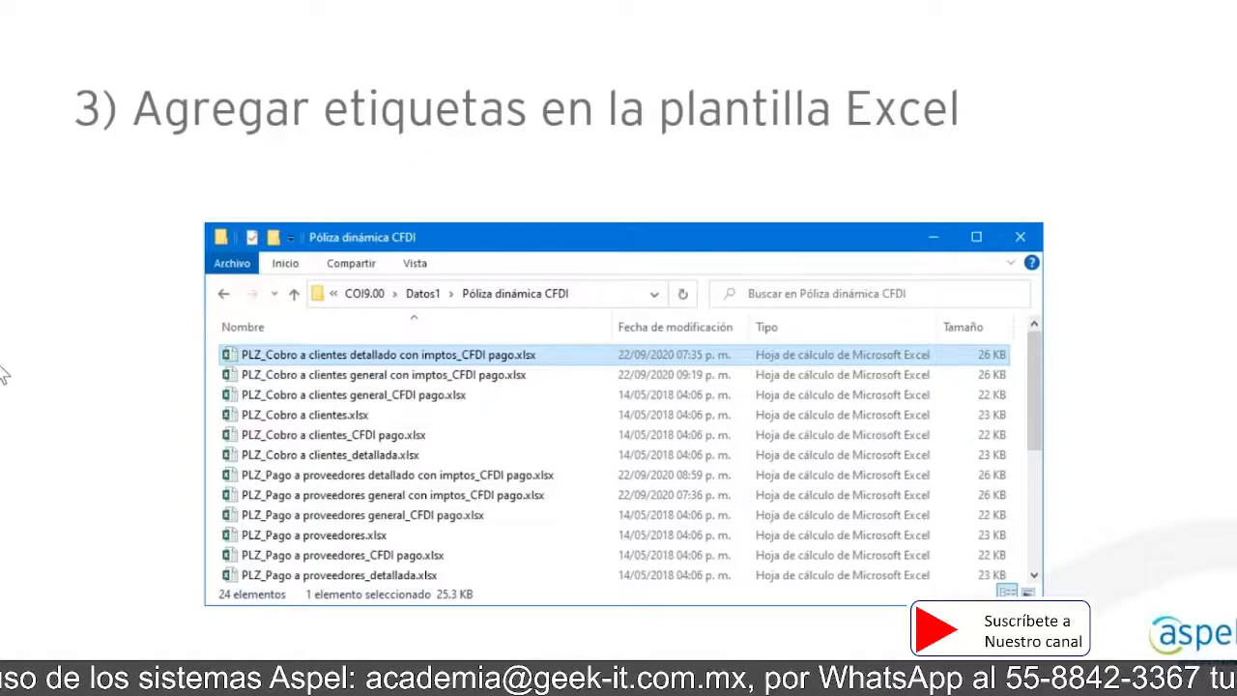
{"action": "left_click", "coordinate": [367, 299]}
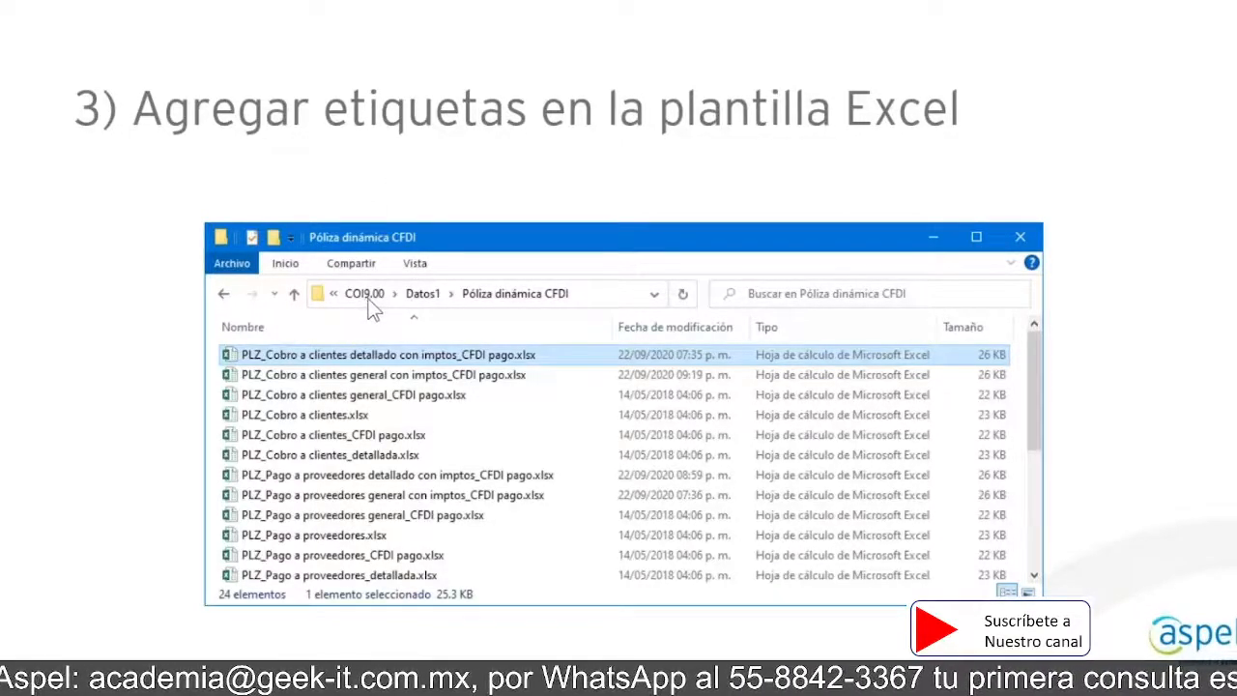
{"action": "left_click", "coordinate": [425, 299]}
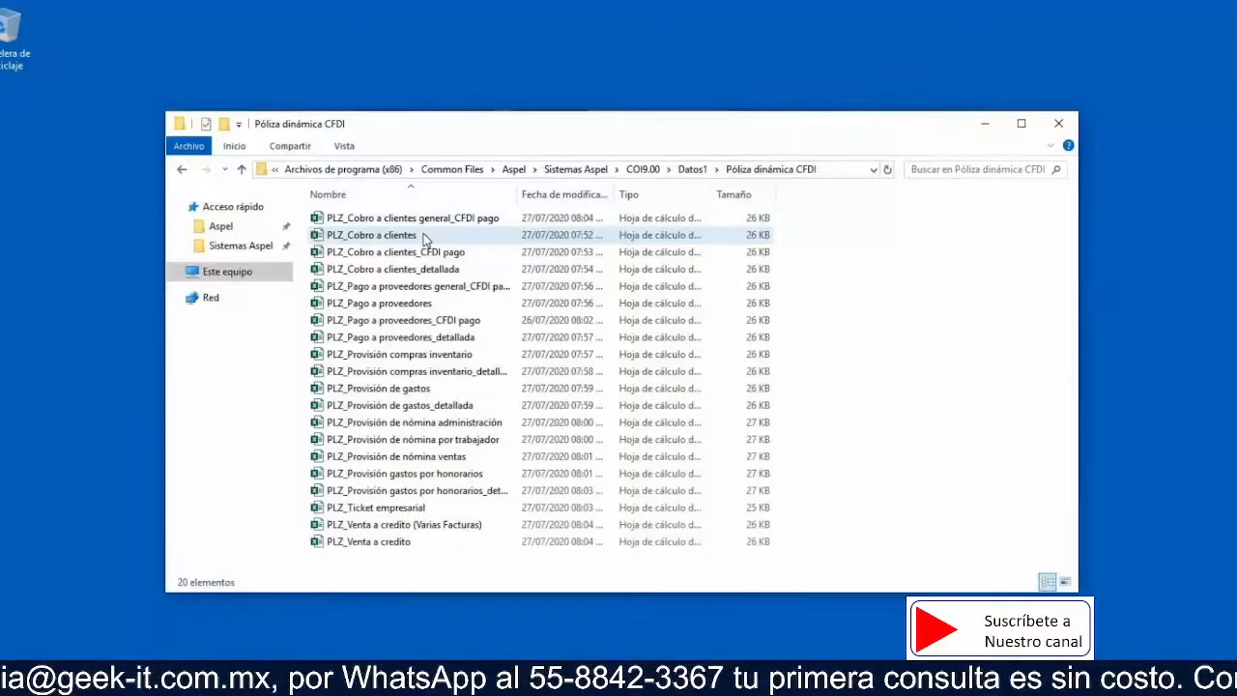
{"action": "left_click", "coordinate": [431, 252]}
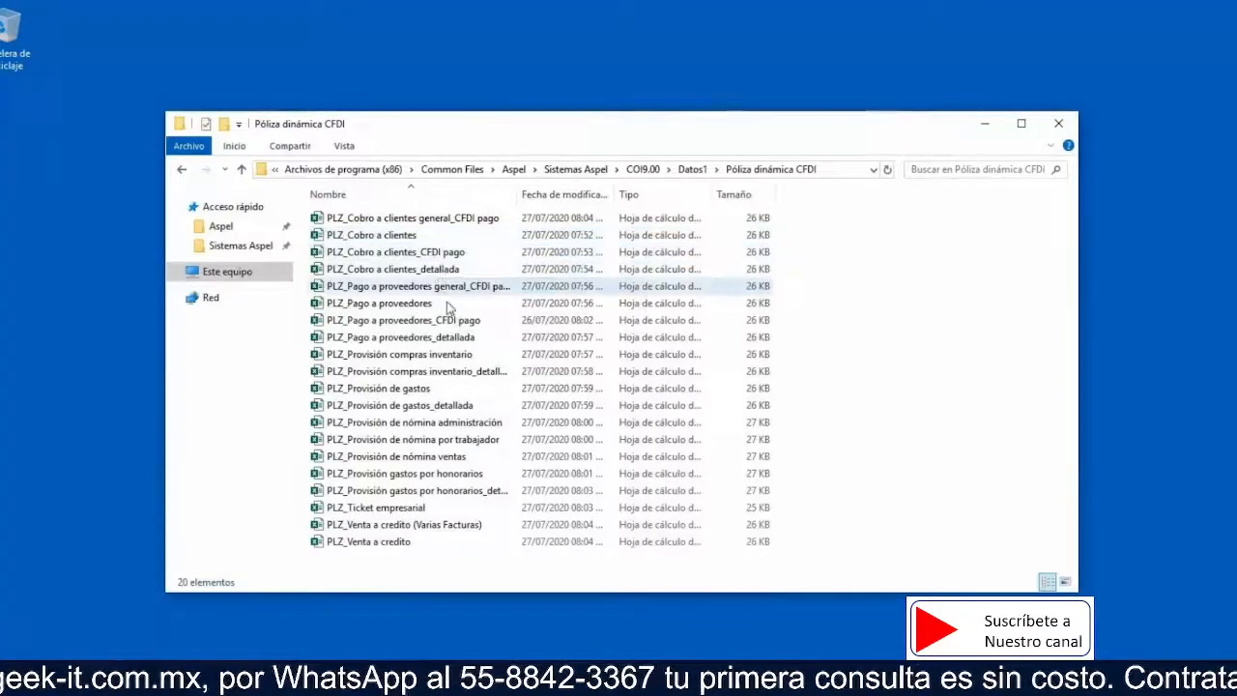
Step: Copy the PLZ_Pago a proveedores workbook from the Póliza dinámica CFDI folder to the desktop
{"action": "left_click", "coordinate": [447, 305]}
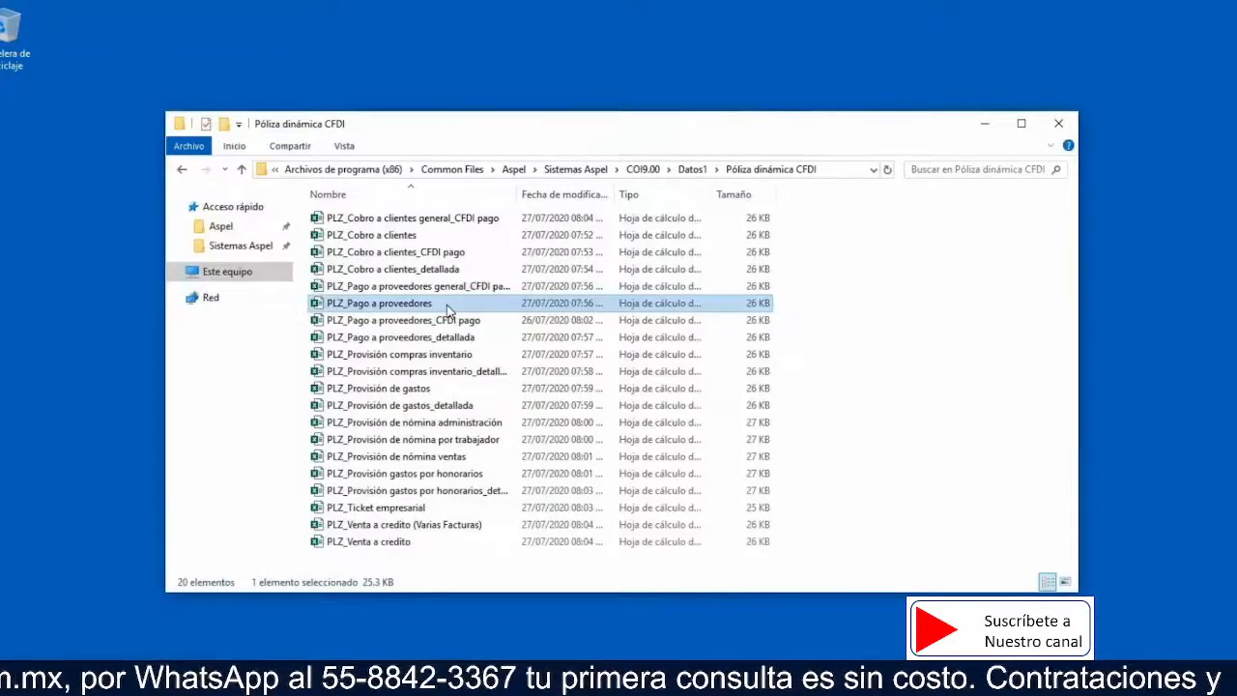
{"action": "right_click", "coordinate": [448, 310]}
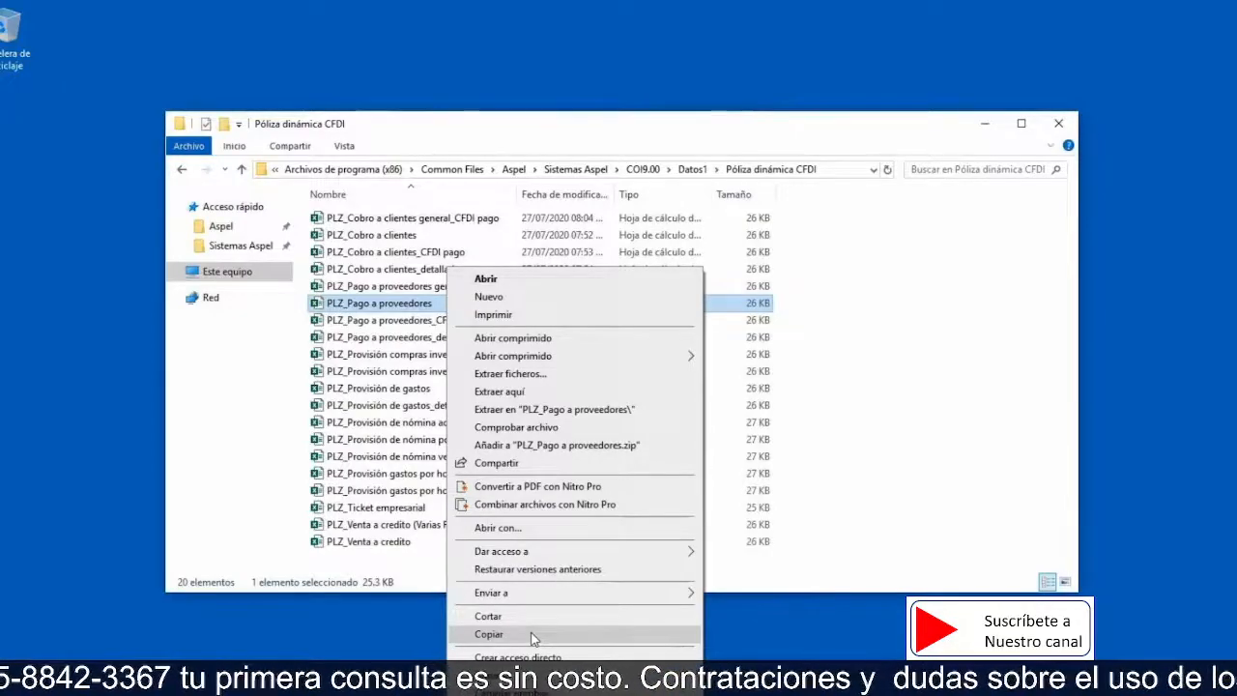
{"action": "left_click", "coordinate": [489, 634]}
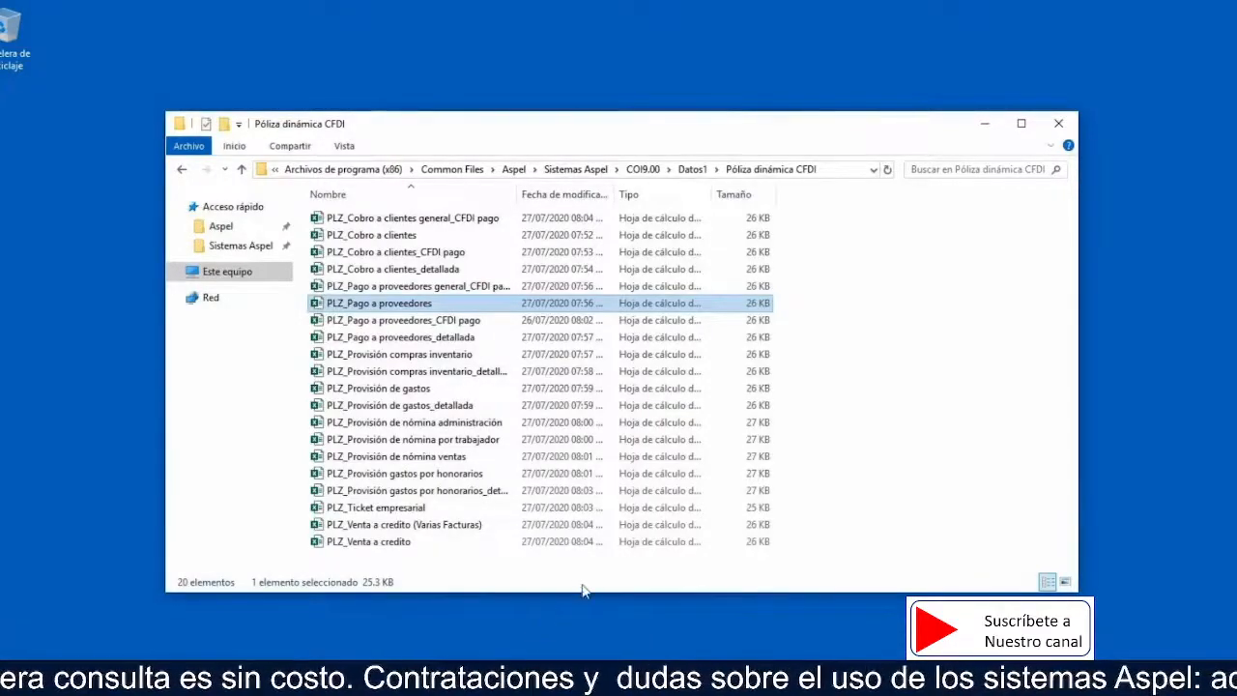
{"action": "left_click", "coordinate": [985, 123]}
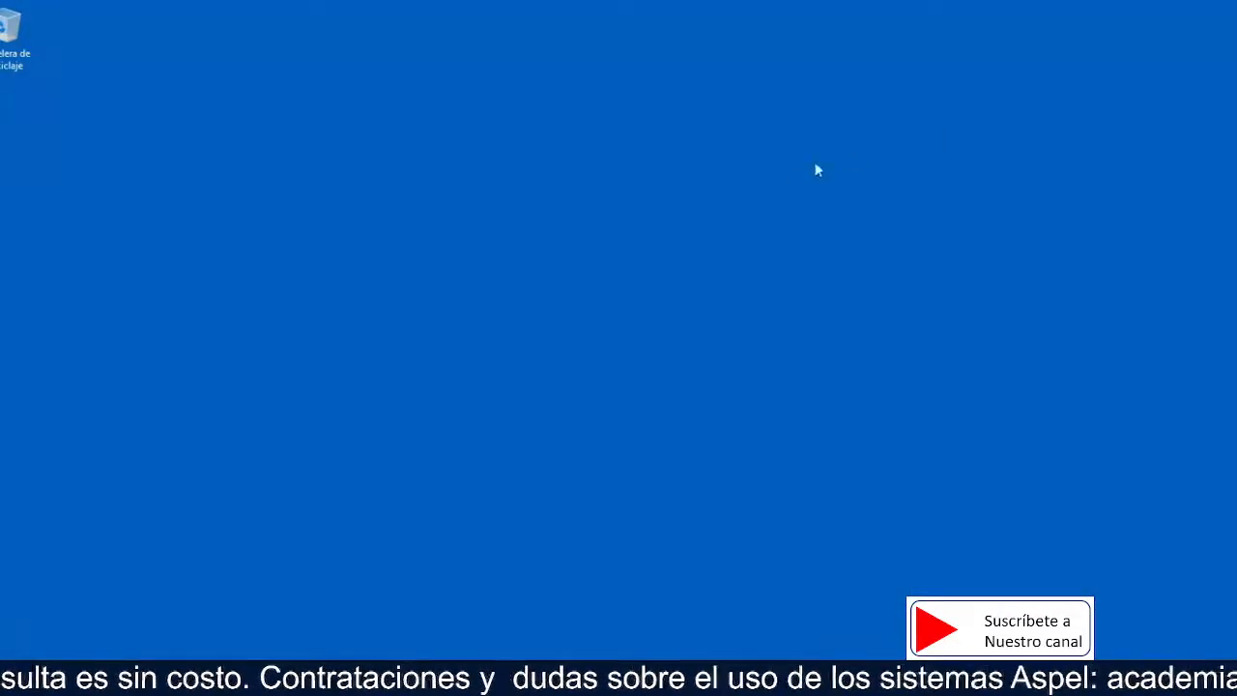
{"action": "right_click", "coordinate": [516, 250]}
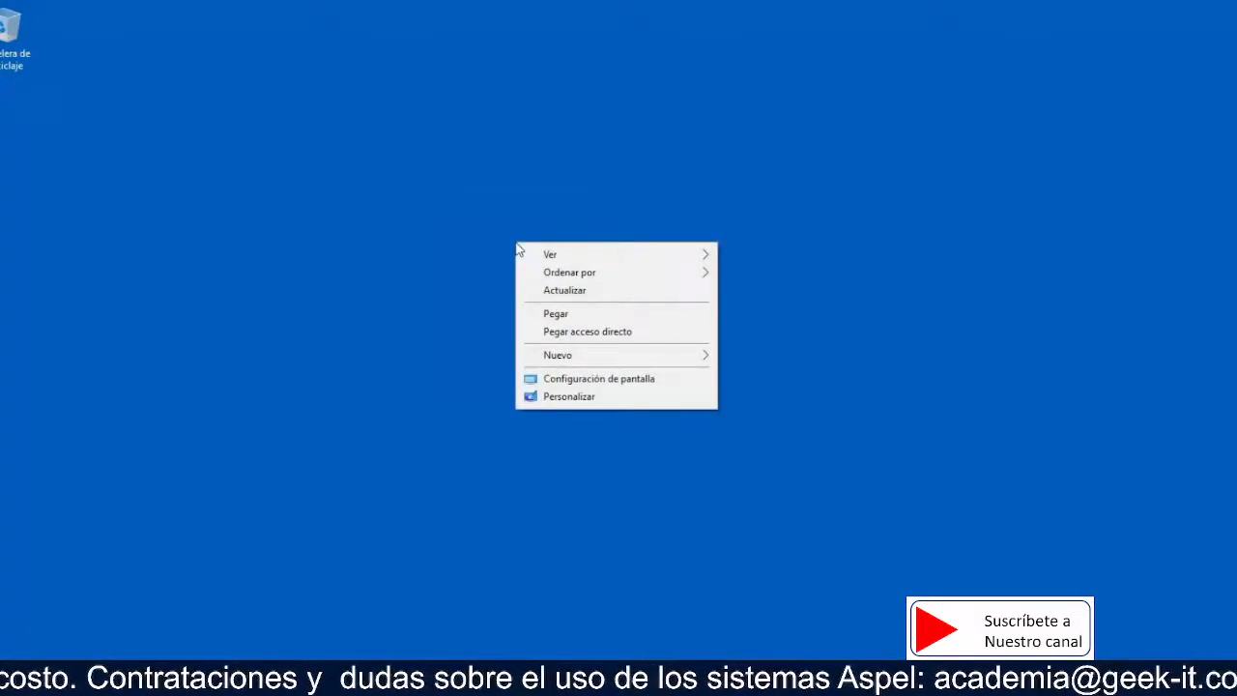
{"action": "left_click", "coordinate": [573, 316]}
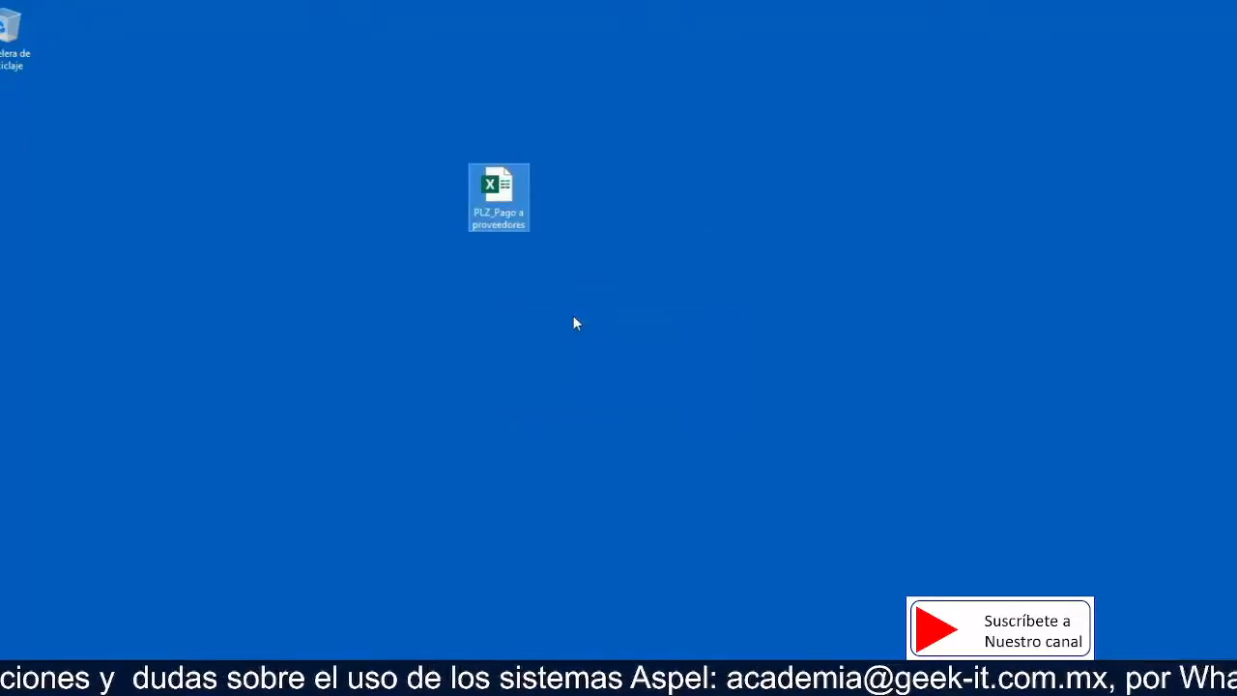
Step: Open the original PLZ_Pago a proveedores template in Excel, append -<UUID> to the <CTA_EMISOR> row's Concepto mov. cell, and save the workbook
{"action": "key", "text": "alt+Tab"}
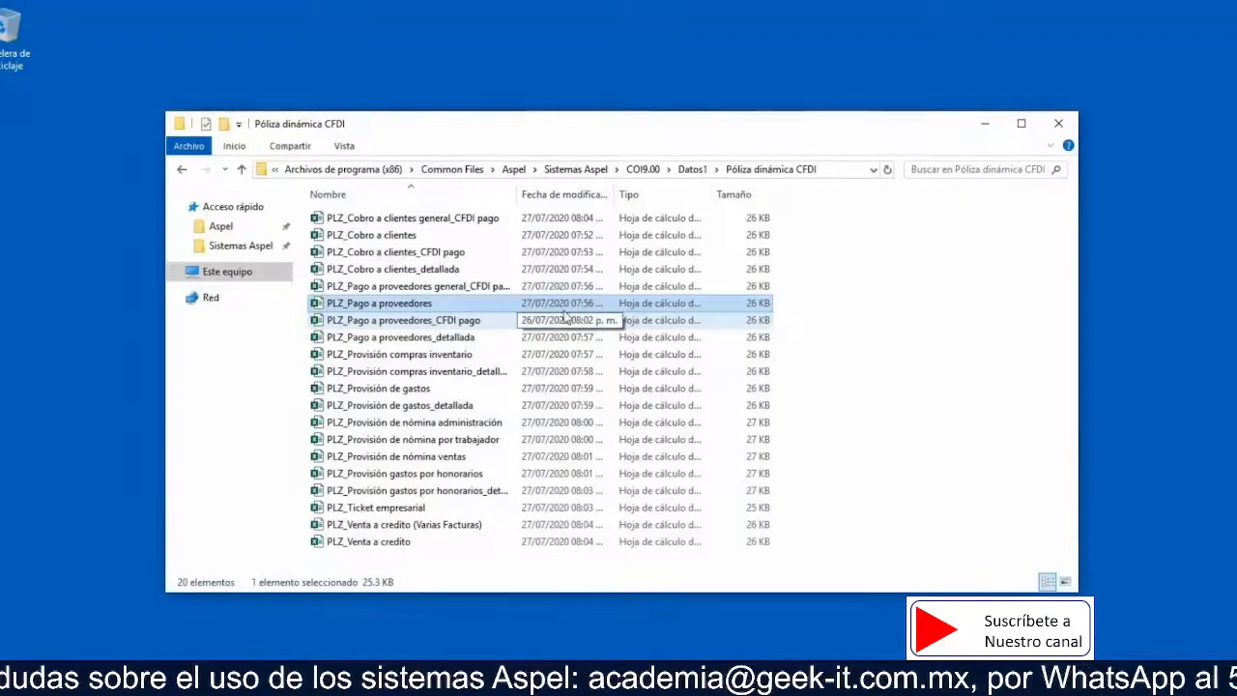
{"action": "double_click", "coordinate": [486, 304]}
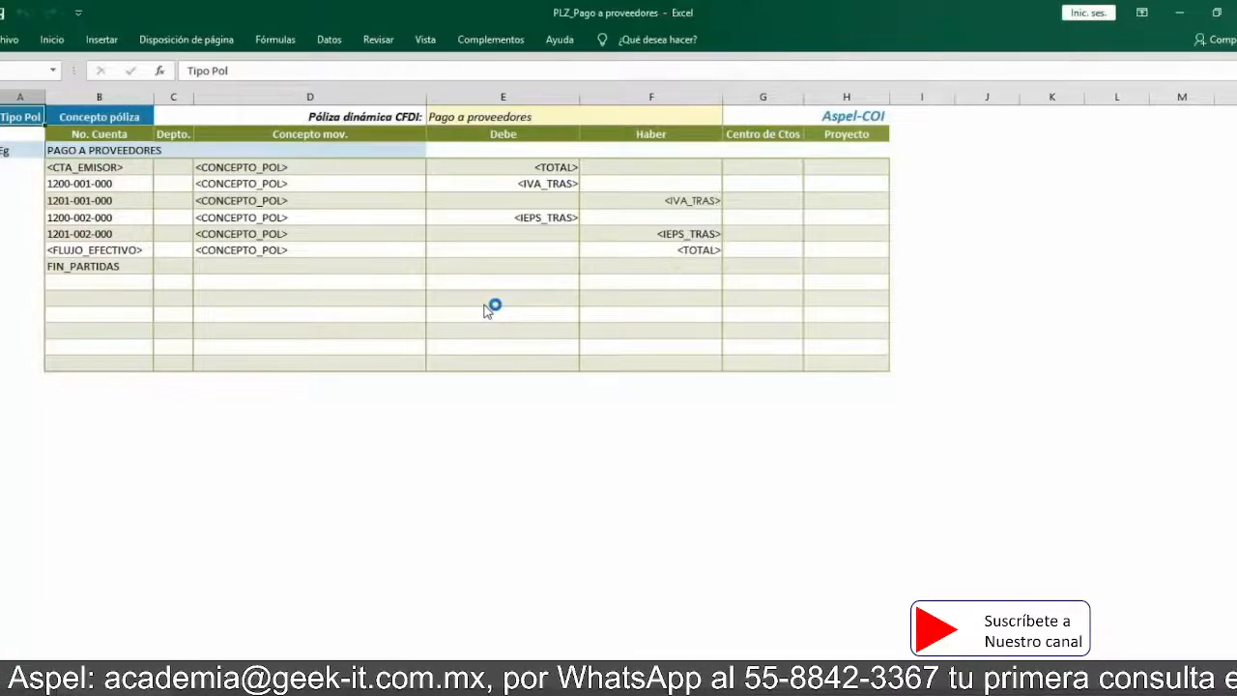
{"action": "left_click", "coordinate": [348, 166]}
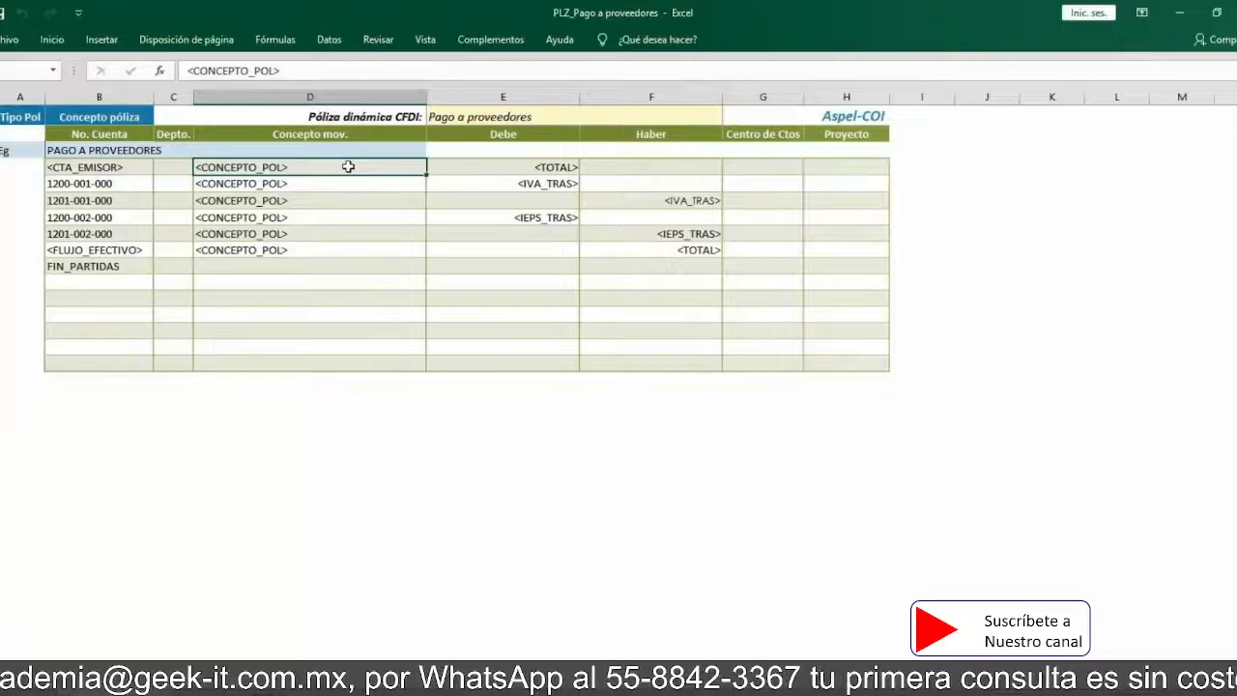
{"action": "double_click", "coordinate": [348, 166]}
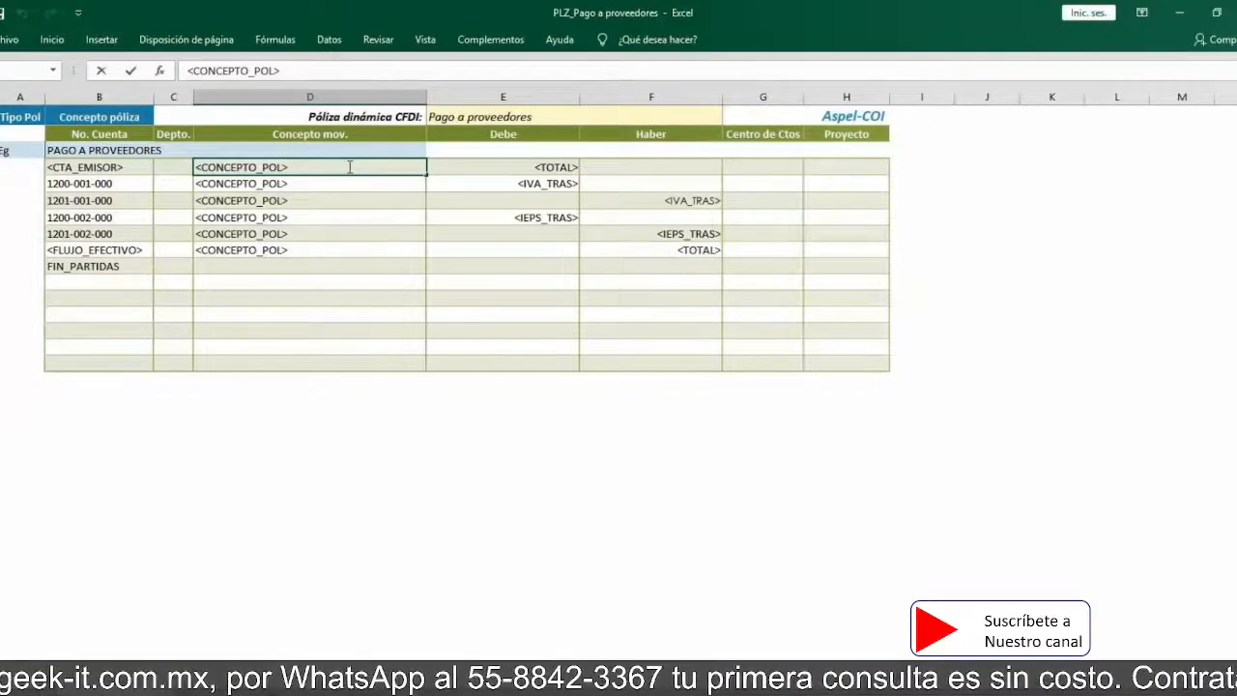
{"action": "type", "text": "-"}
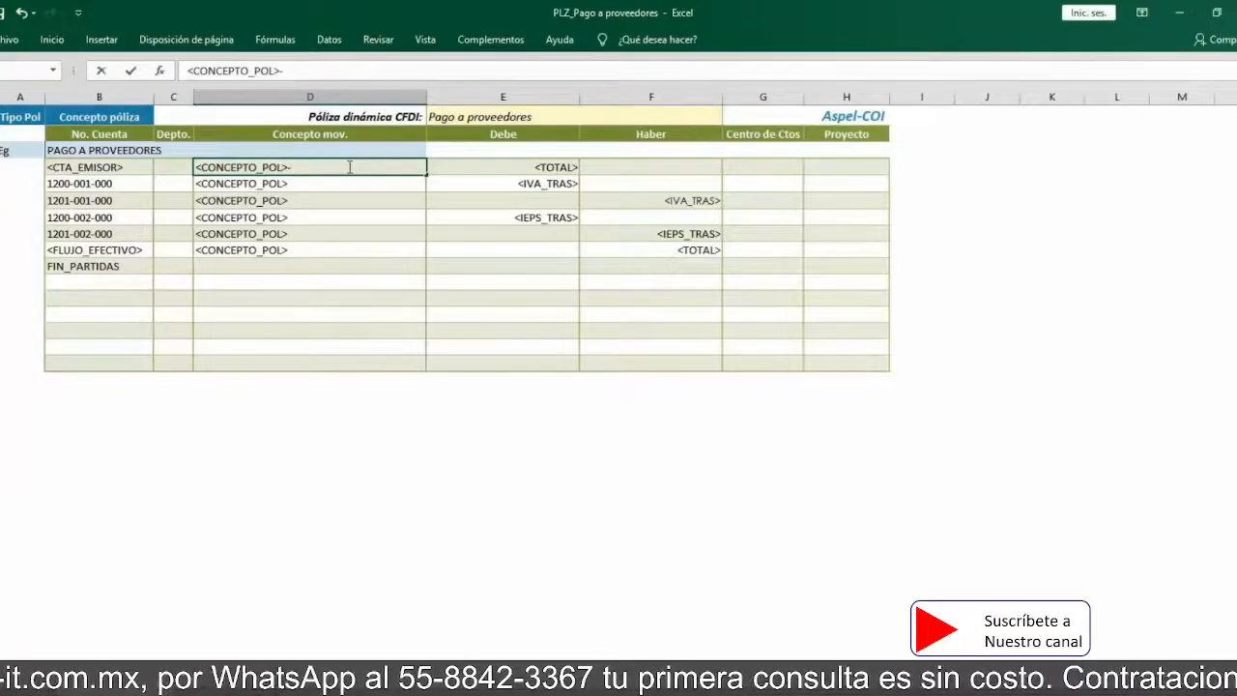
{"action": "type", "text": "<"}
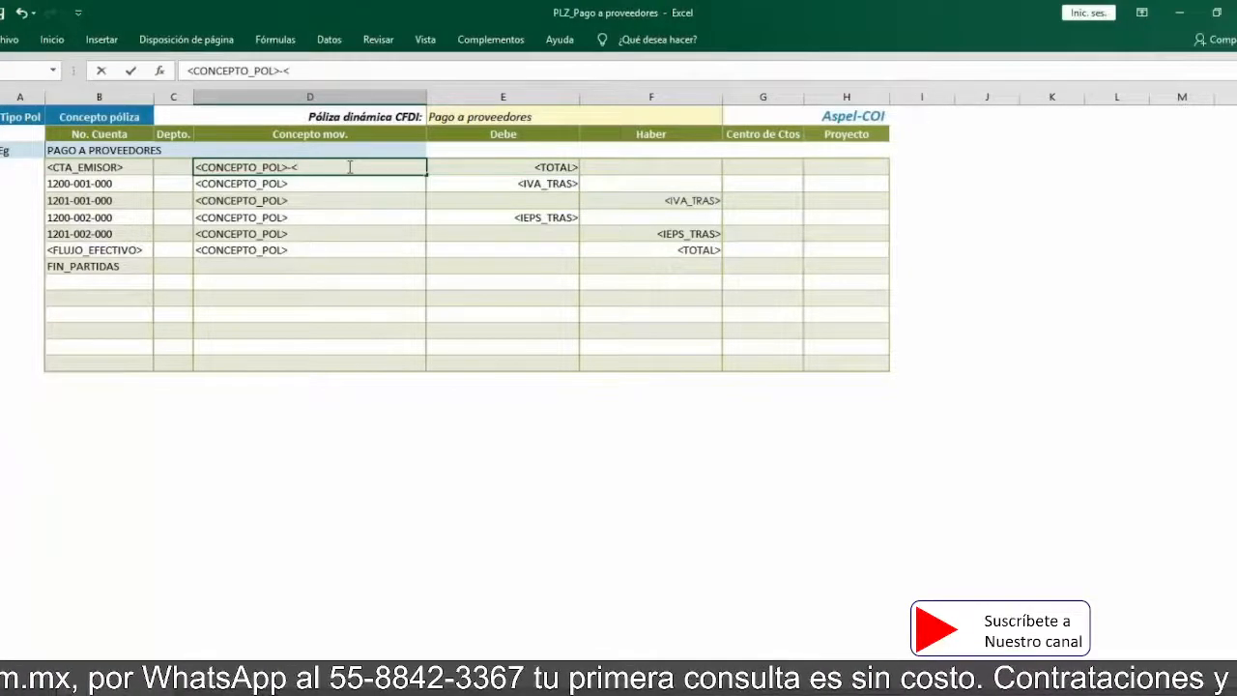
{"action": "type", "text": "UUID"}
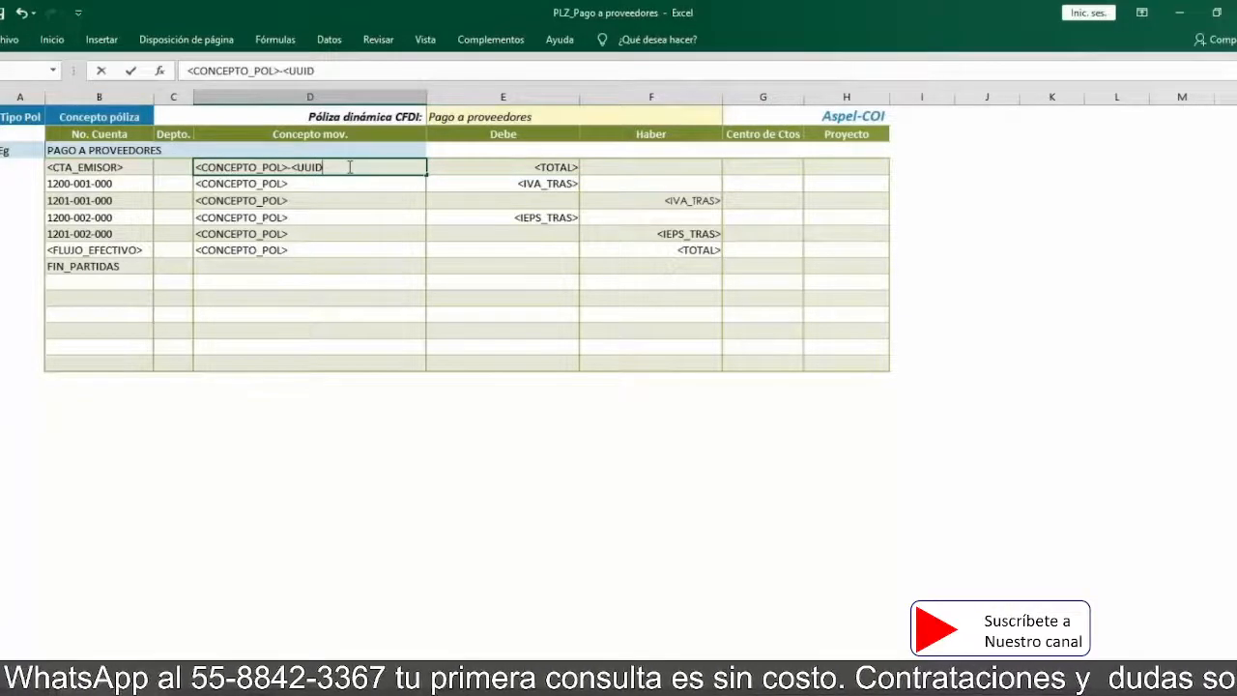
{"action": "type", "text": ">"}
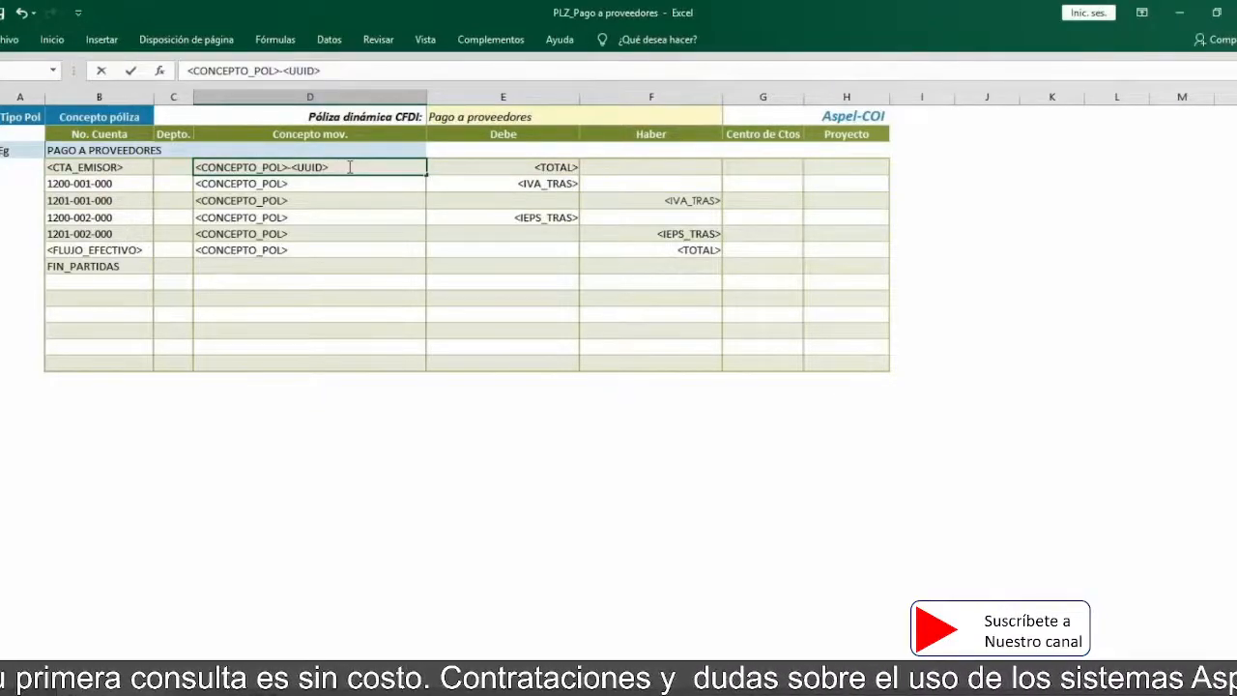
{"action": "left_click", "coordinate": [11, 41]}
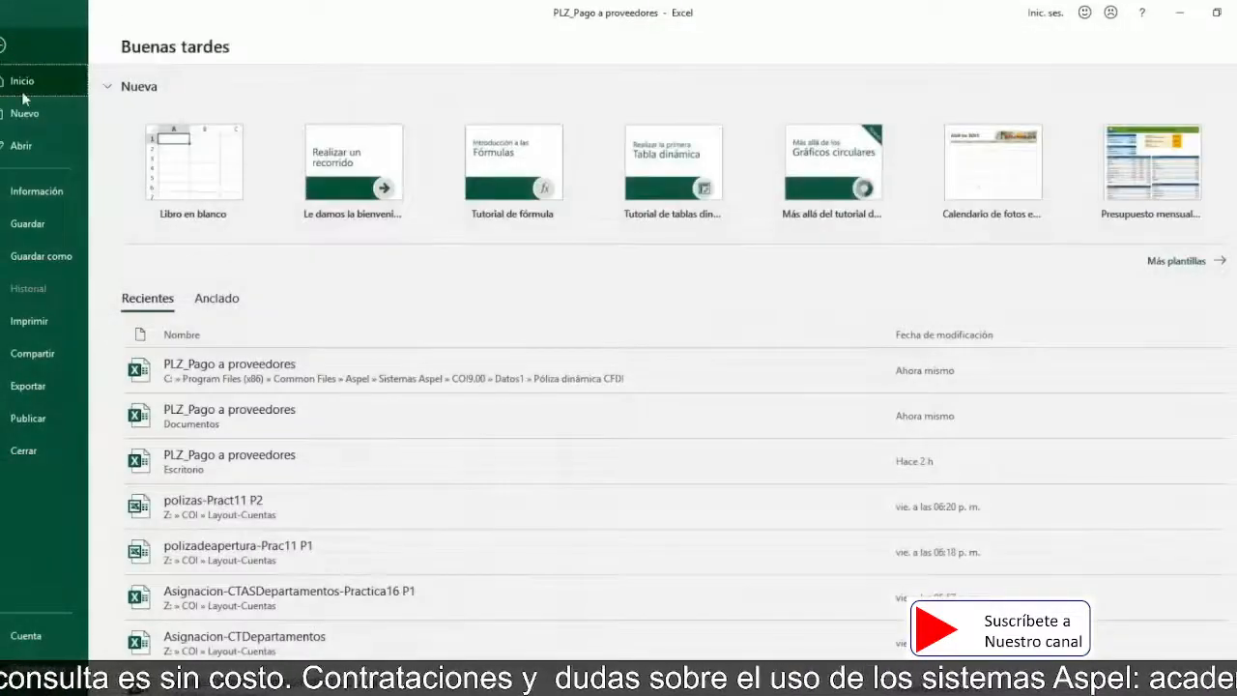
{"action": "left_click", "coordinate": [39, 221]}
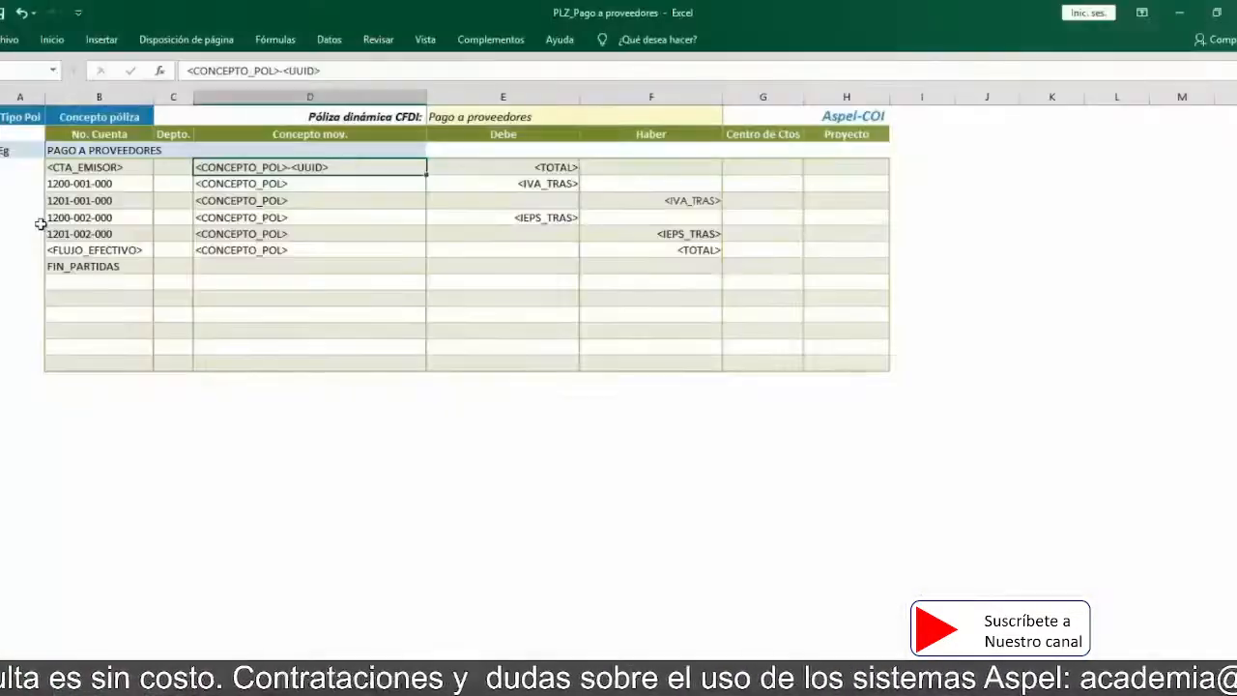
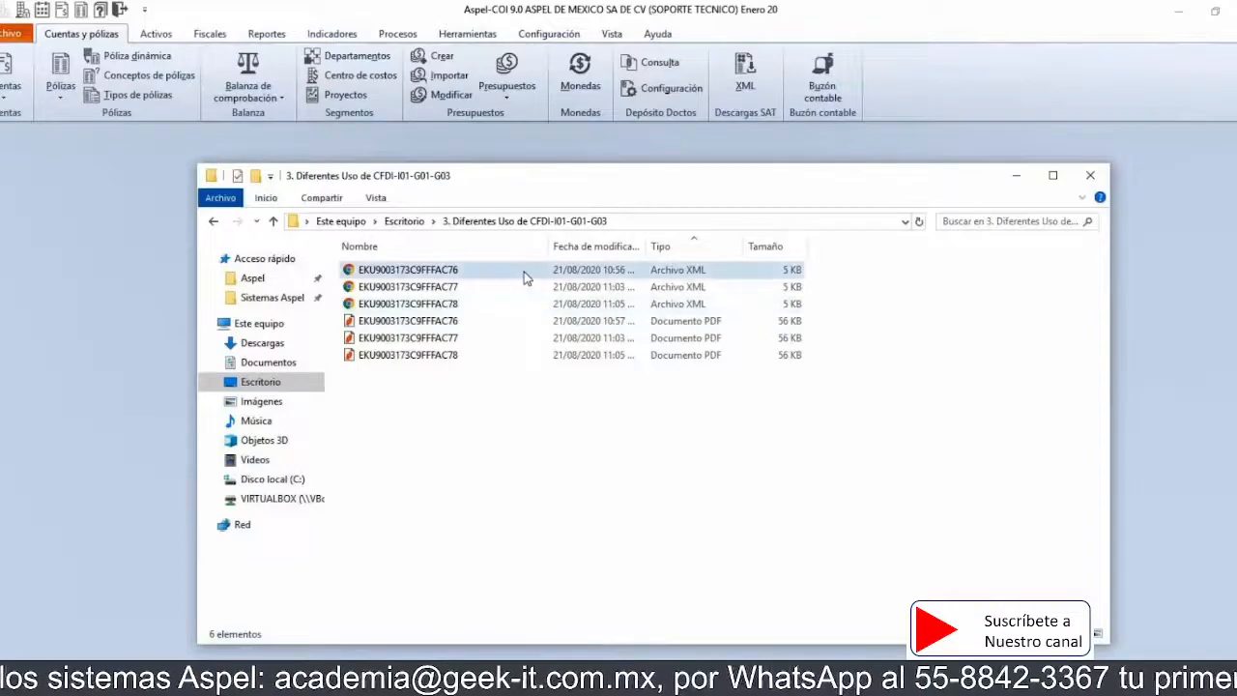
Step: Load the three XML invoices ending in FAC76, FAC77 and FAC78 into Aspel-COI, categorizing them as Egresos
{"action": "left_click", "coordinate": [517, 286], "text": "ctrl"}
{"action": "left_click", "coordinate": [511, 306], "text": "ctrl"}
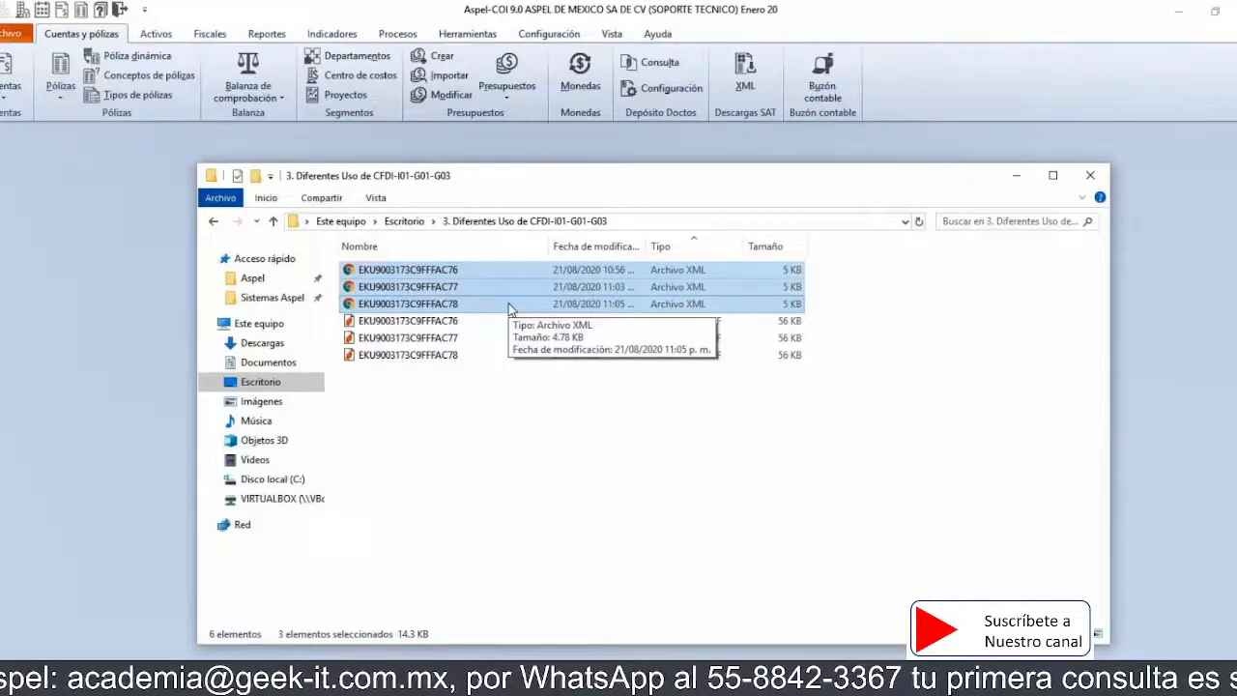
{"action": "left_click_drag", "start_coordinate": [512, 308], "coordinate": [146, 419]}
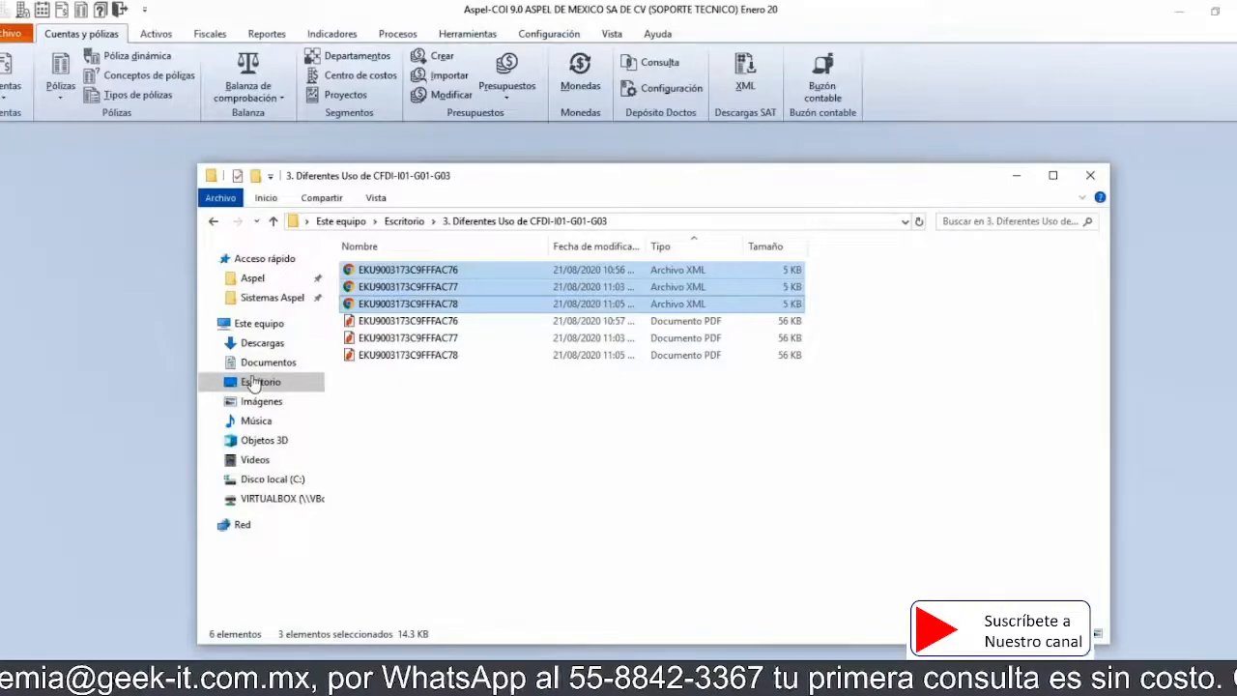
{"action": "left_click", "coordinate": [1016, 176]}
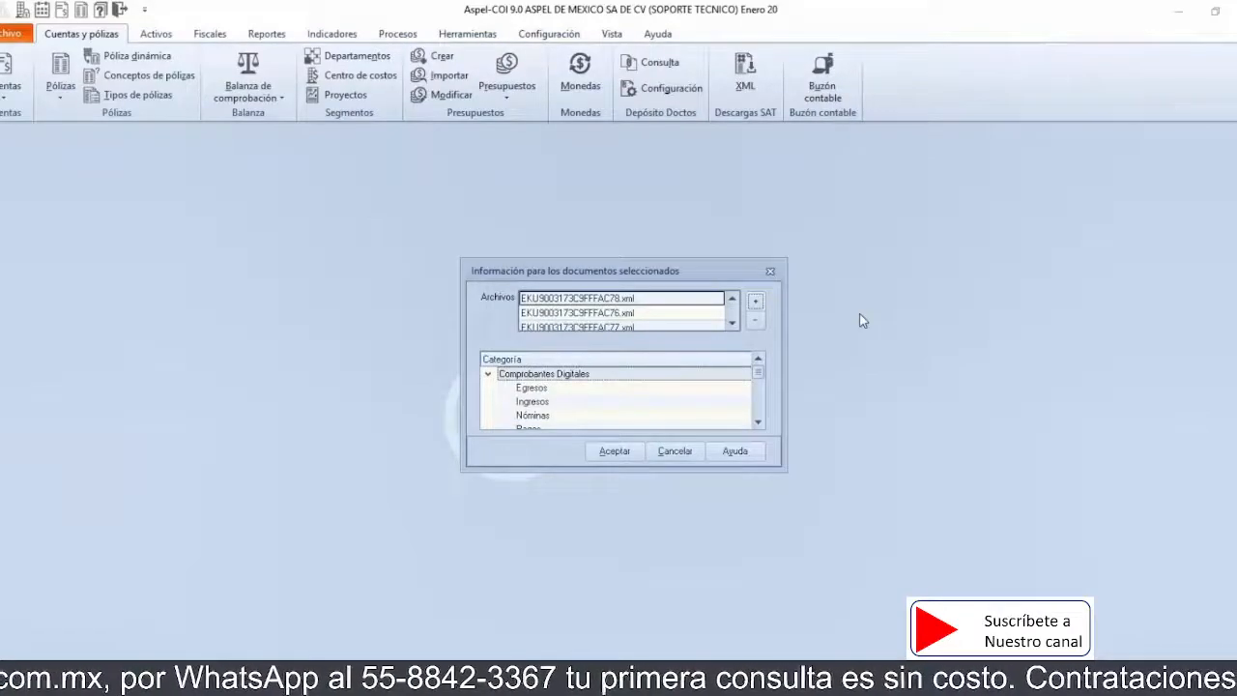
{"action": "left_click", "coordinate": [727, 391]}
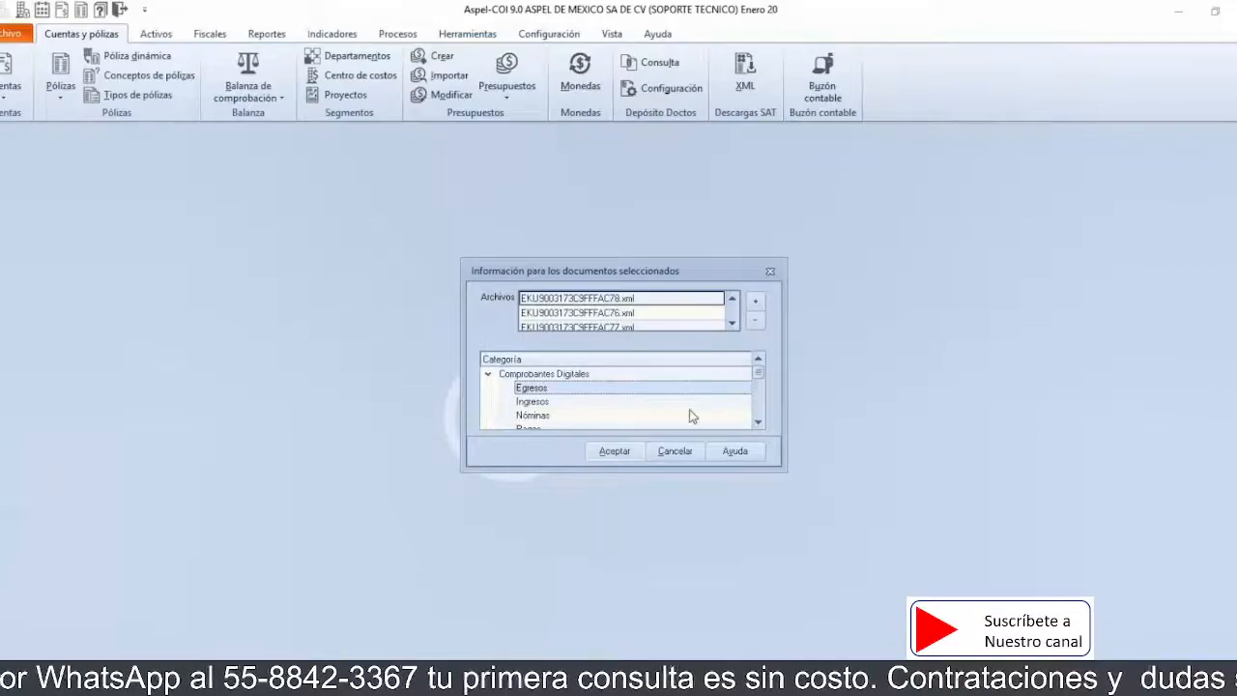
{"action": "left_click", "coordinate": [633, 451]}
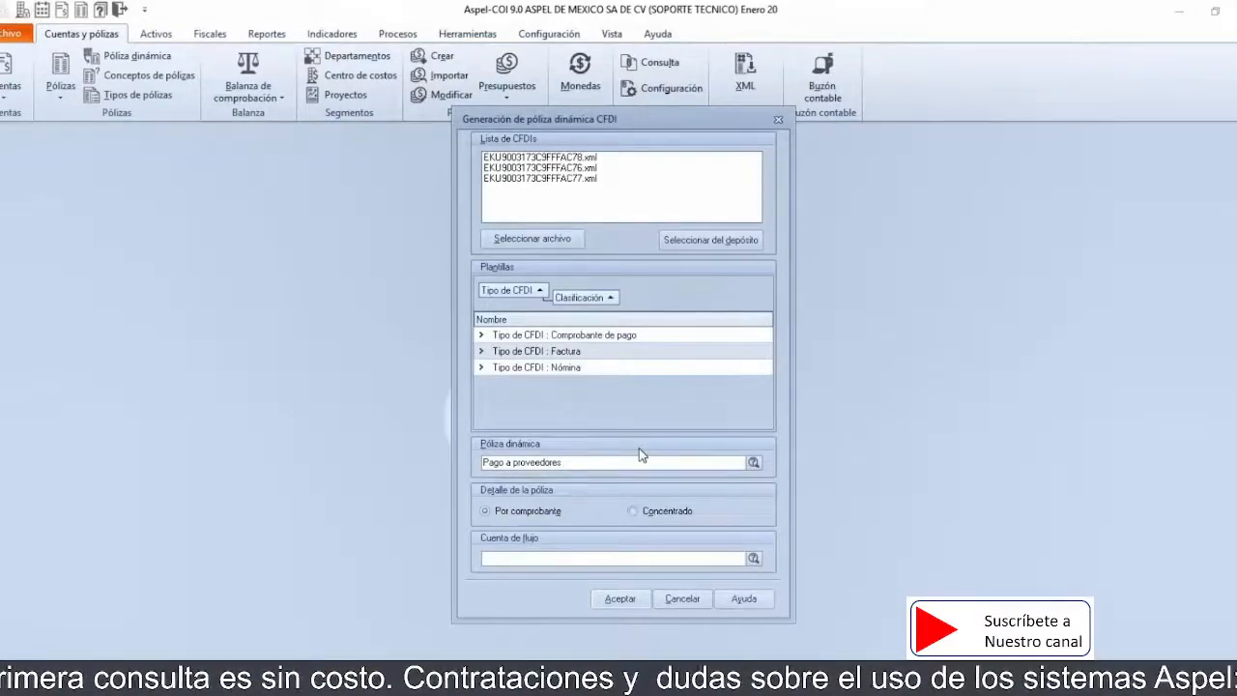
Step: Choose the Pago a proveedores template under the Factura type's Pago a proveedores classification for the dynamic policy
{"action": "left_click", "coordinate": [482, 351]}
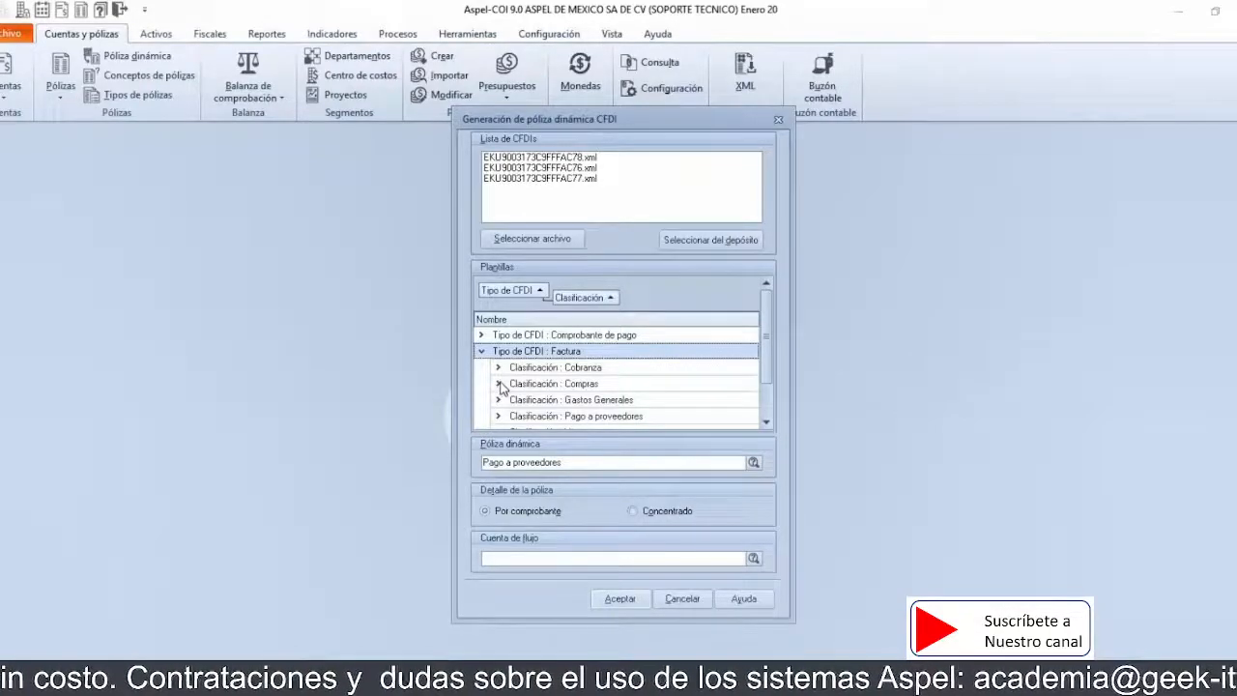
{"action": "left_click", "coordinate": [499, 384]}
{"action": "scroll", "coordinate": [501, 388], "scroll_direction": "down", "scroll_amount": 1}
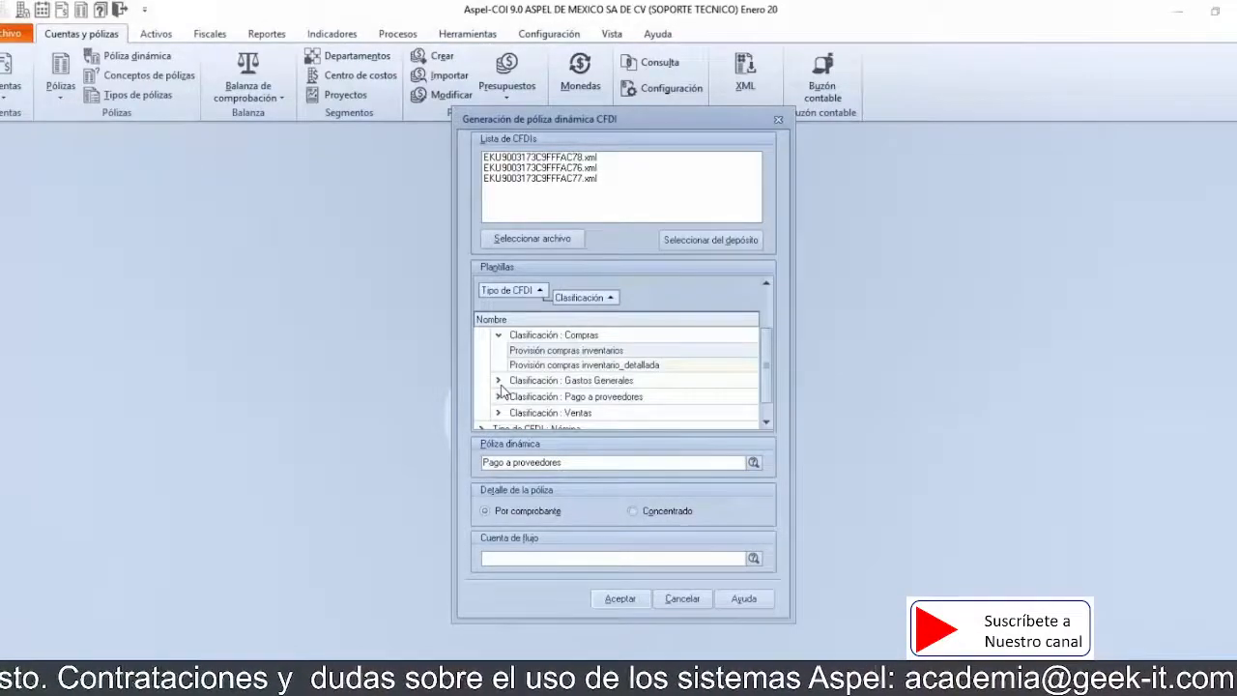
{"action": "scroll", "coordinate": [502, 389], "scroll_direction": "up", "scroll_amount": 1}
{"action": "left_click", "coordinate": [499, 385]}
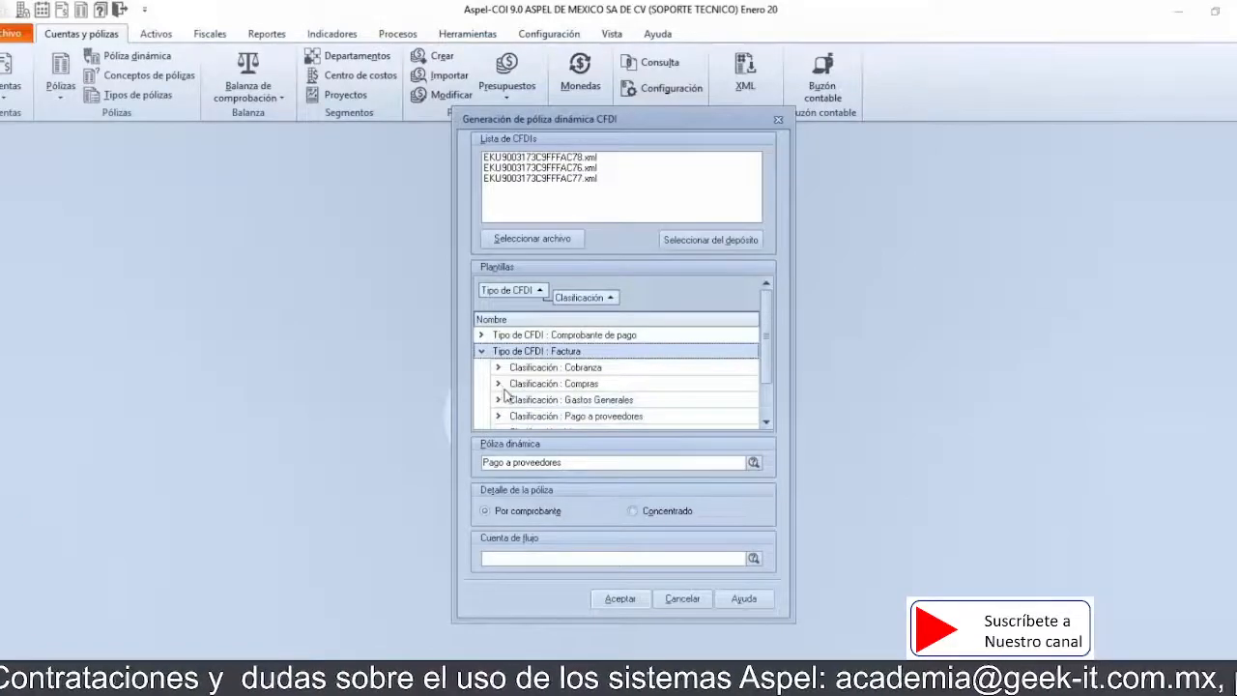
{"action": "scroll", "coordinate": [506, 399], "scroll_direction": "down", "scroll_amount": 1}
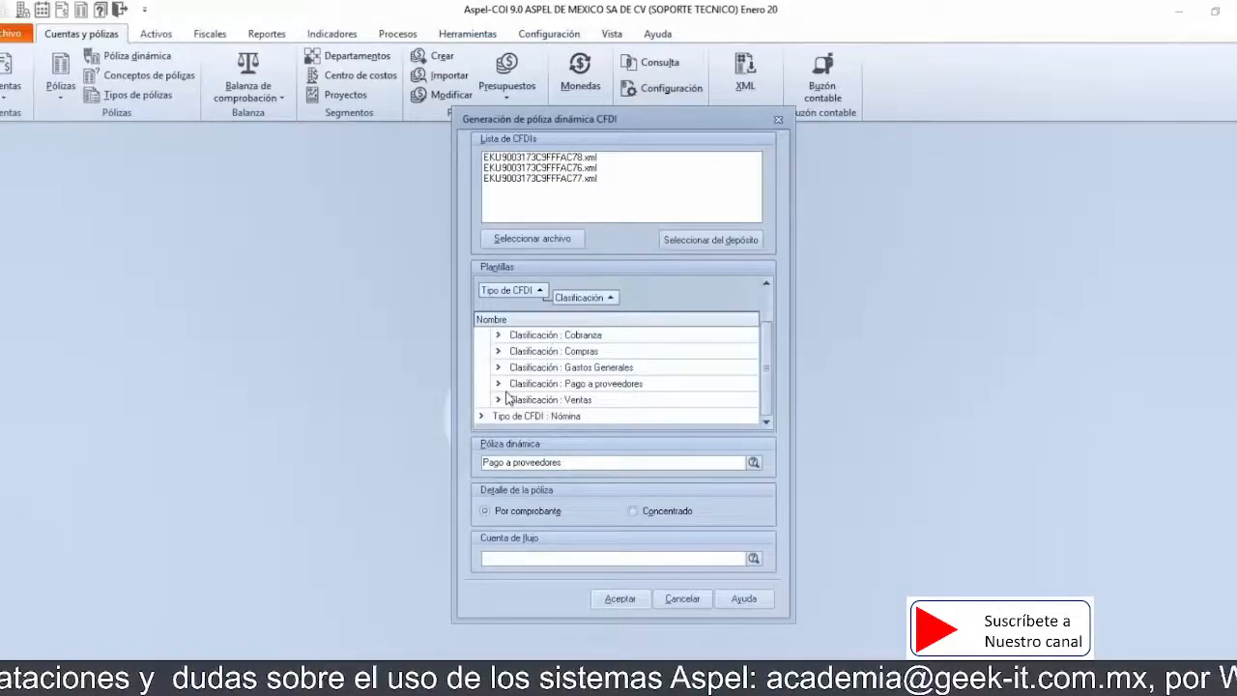
{"action": "left_click", "coordinate": [500, 383]}
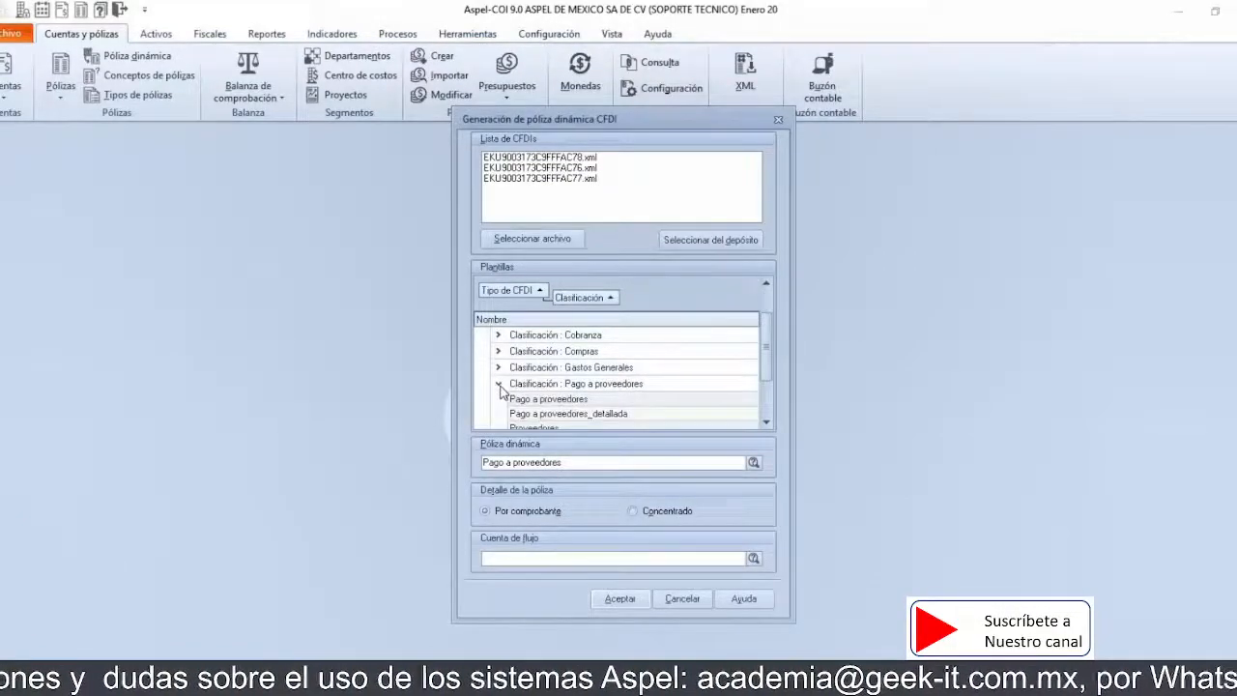
{"action": "left_click", "coordinate": [548, 400]}
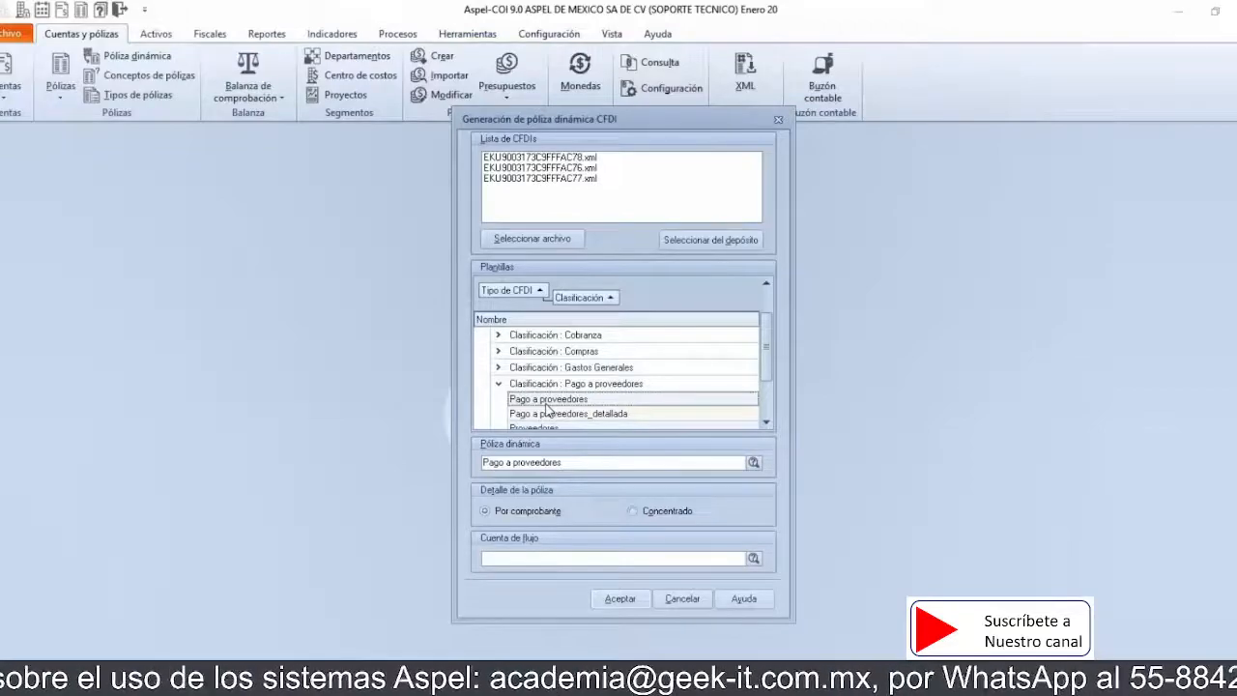
{"action": "left_click", "coordinate": [614, 466]}
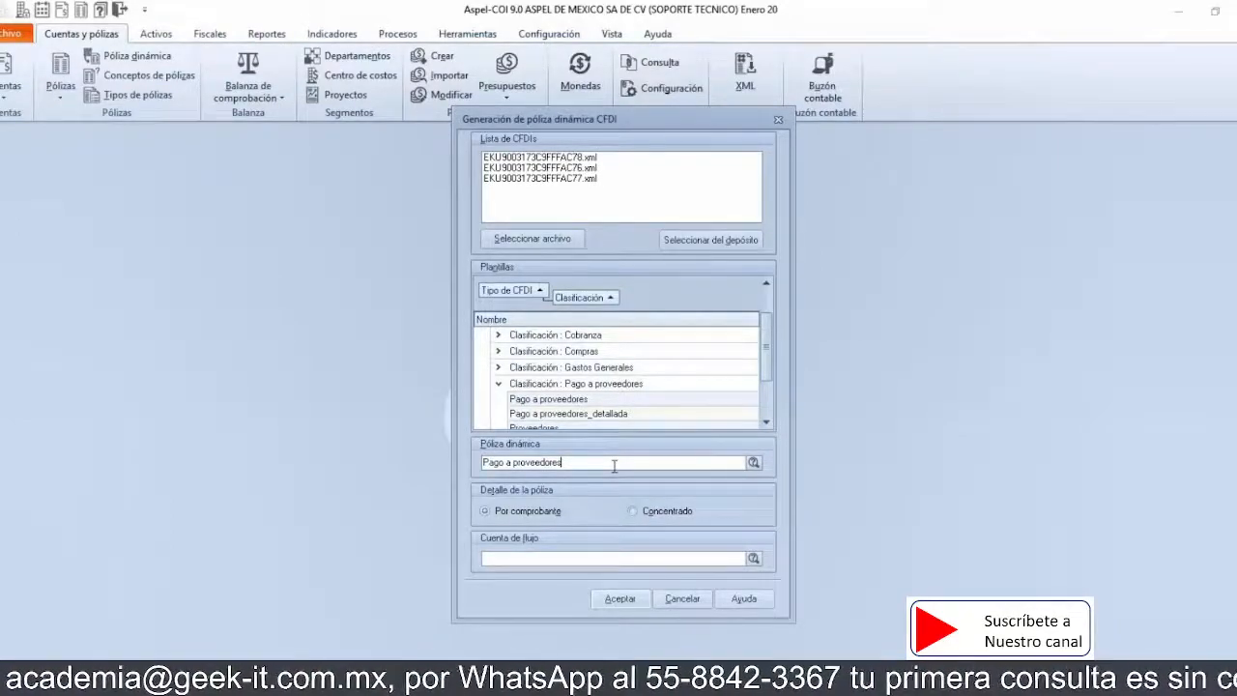
{"action": "left_click", "coordinate": [753, 559]}
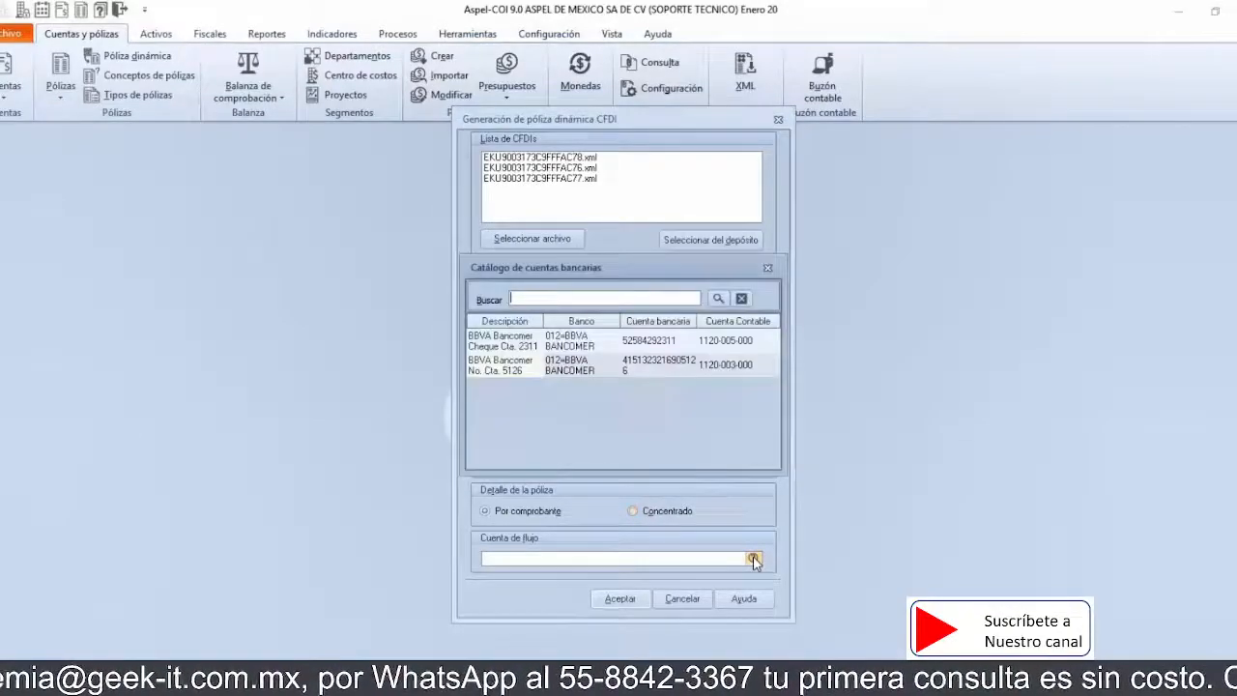
{"action": "double_click", "coordinate": [730, 343]}
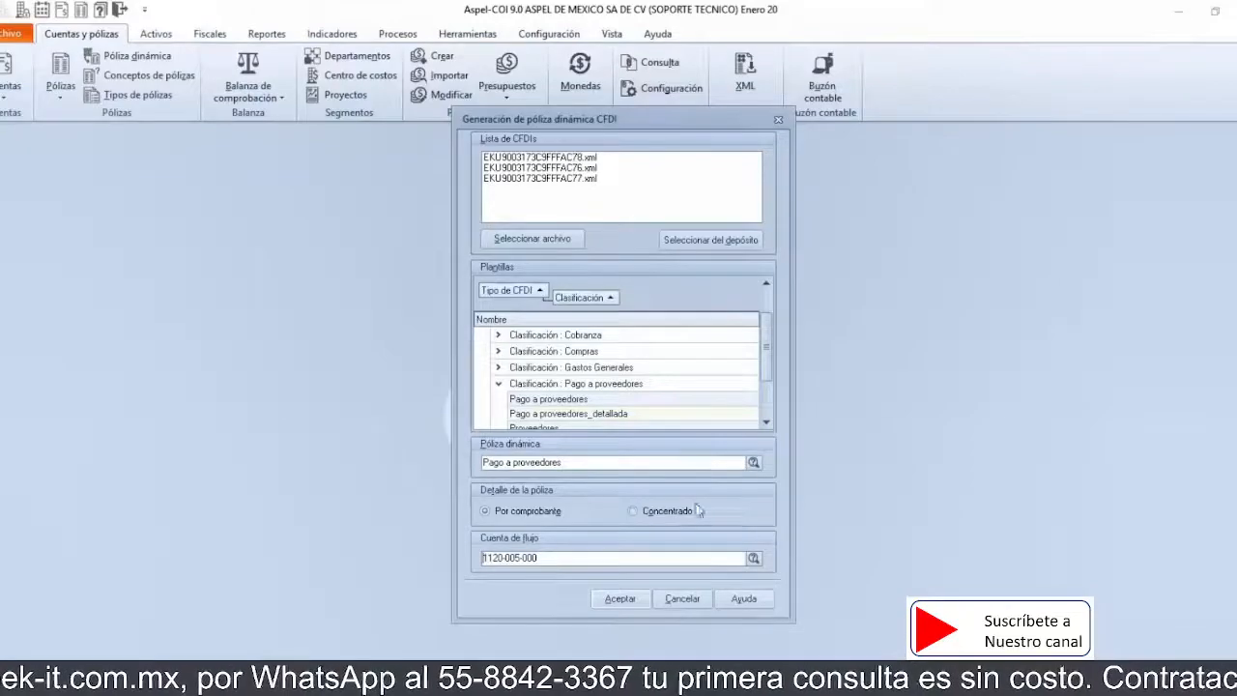
{"action": "left_click", "coordinate": [753, 559]}
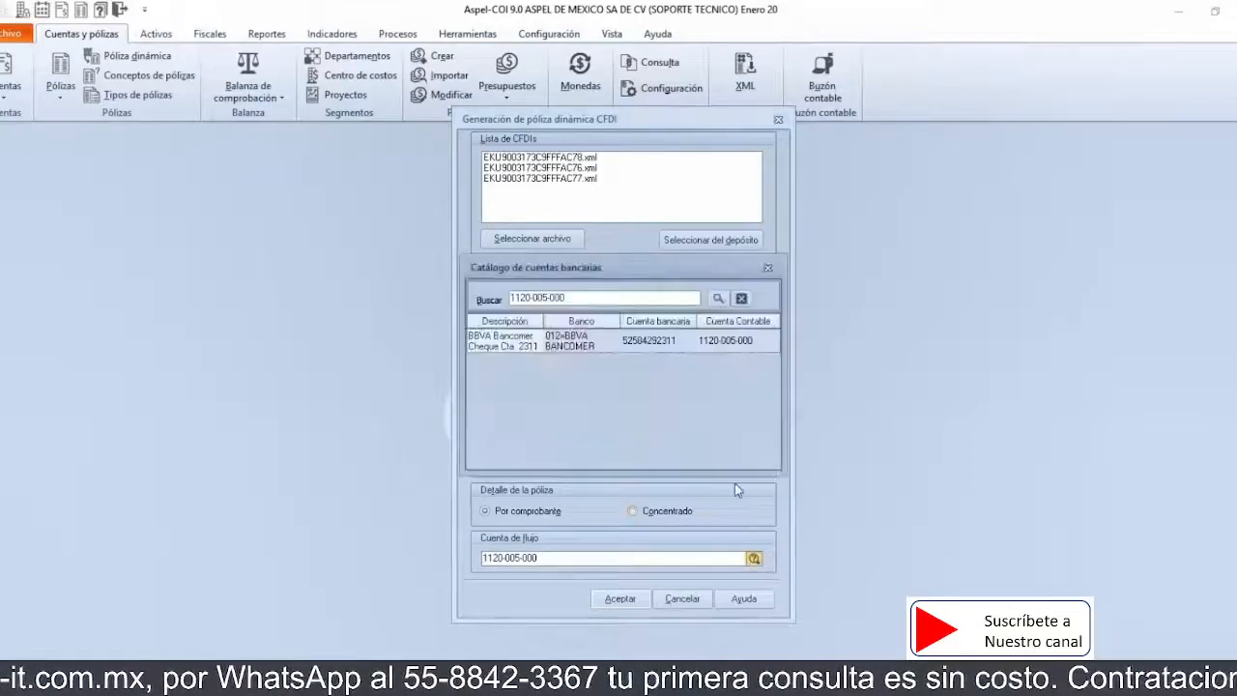
{"action": "left_click", "coordinate": [742, 297]}
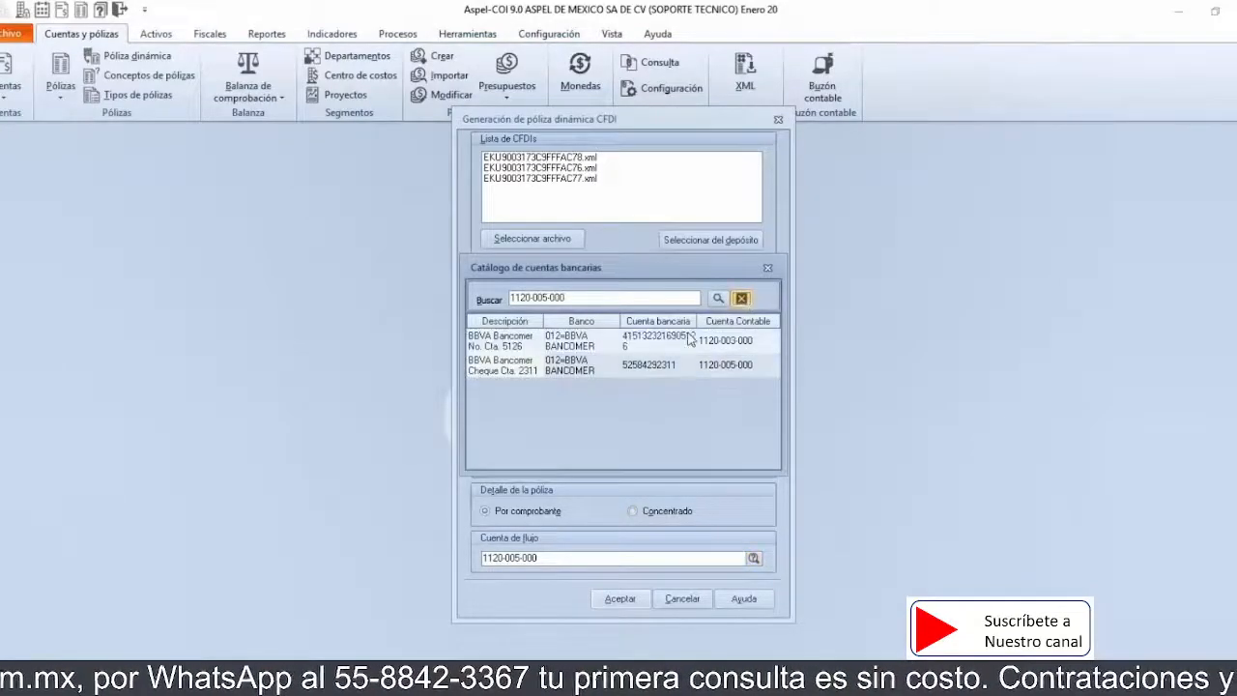
{"action": "left_click", "coordinate": [546, 367]}
{"action": "double_click", "coordinate": [553, 342]}
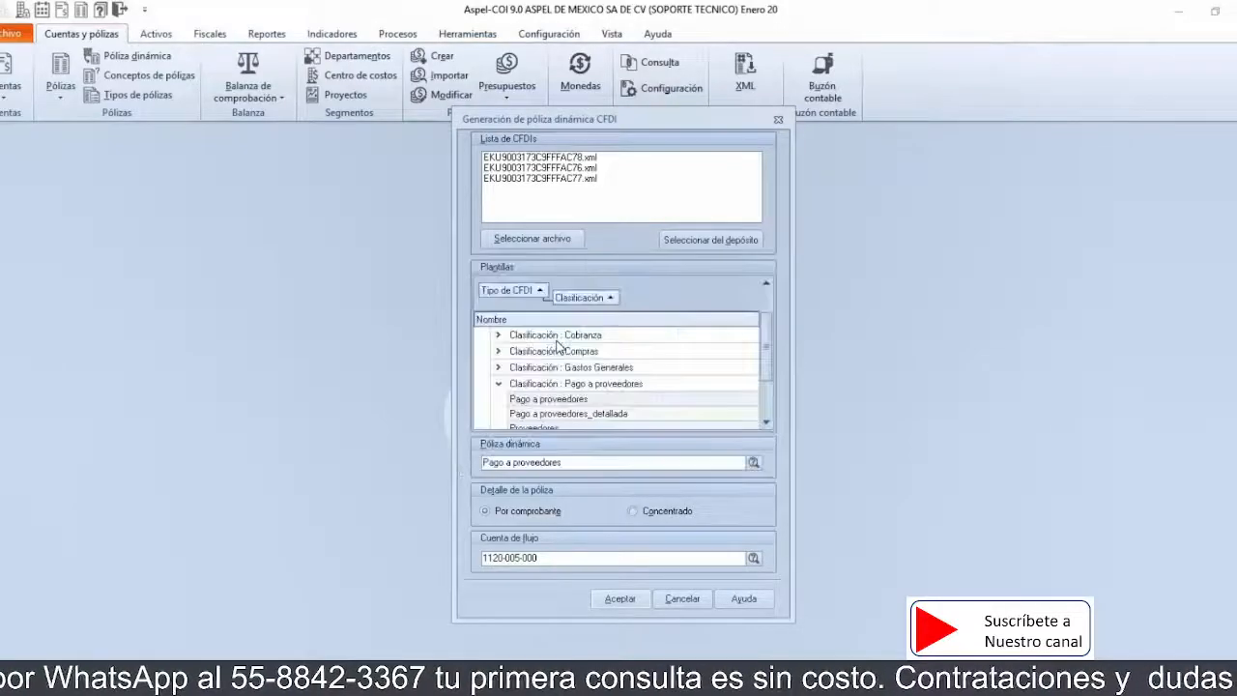
{"action": "left_click", "coordinate": [610, 558]}
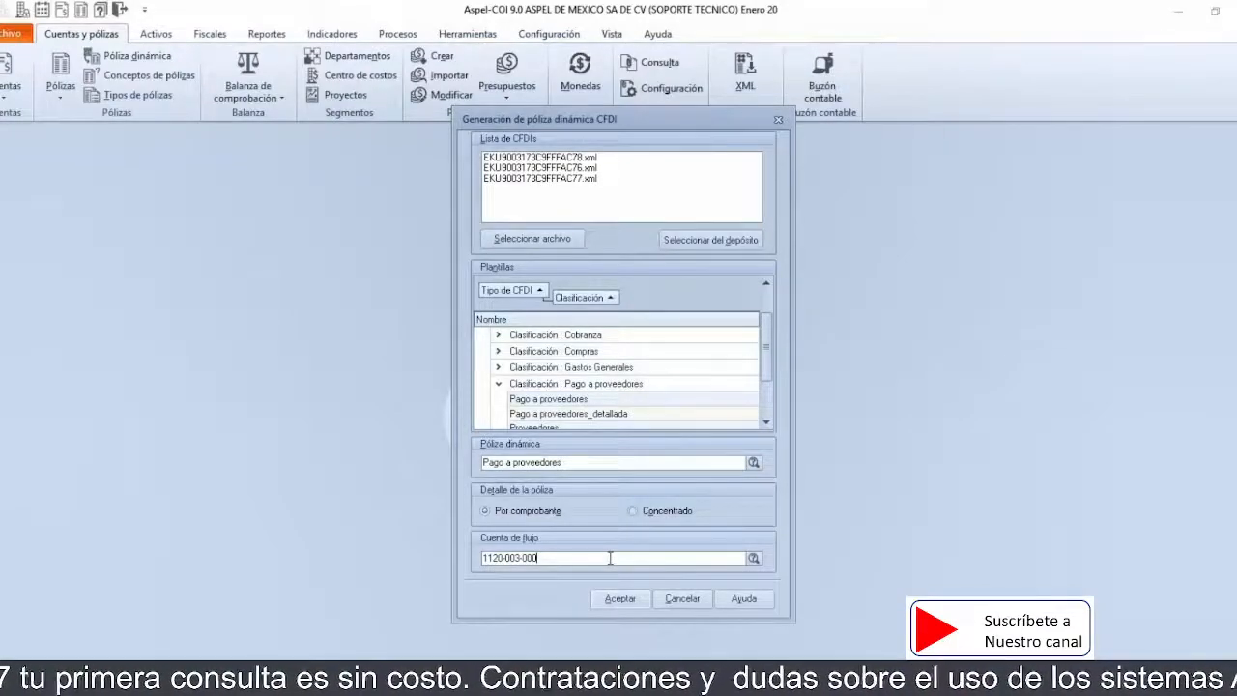
Step: Generate the policy detailed by voucher and review its movements, closing it without saving
{"action": "left_click", "coordinate": [616, 597]}
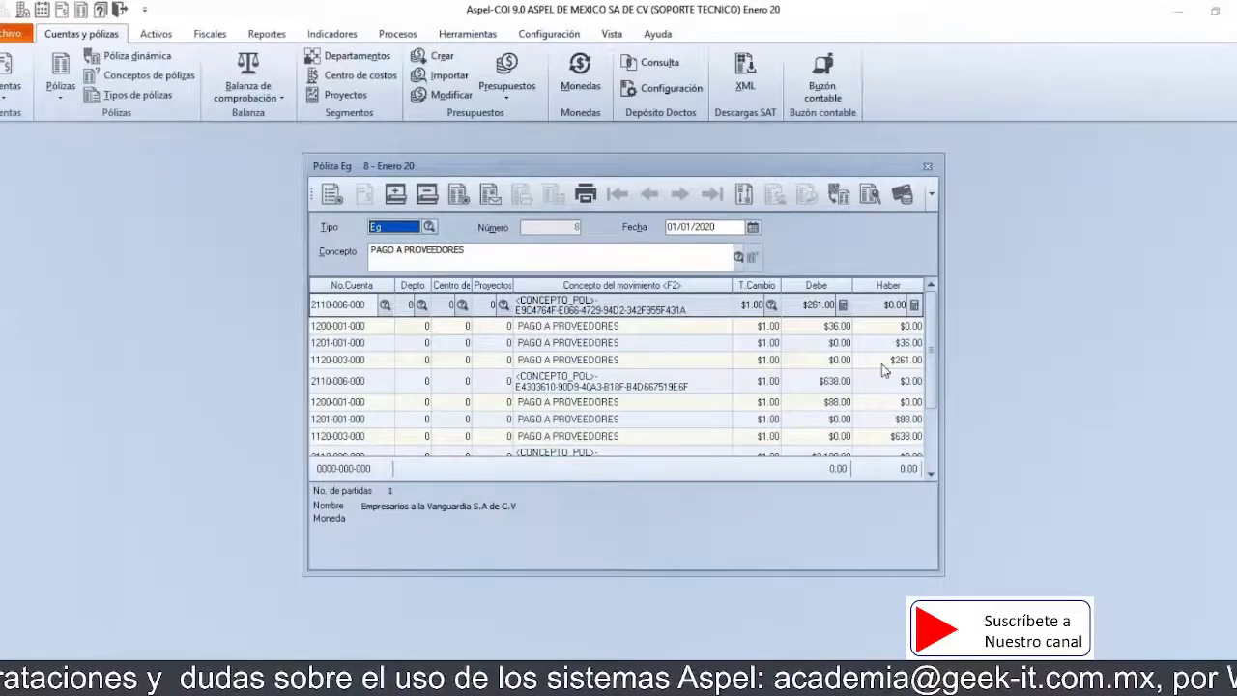
{"action": "left_click_drag", "start_coordinate": [927, 363], "coordinate": [929, 410]}
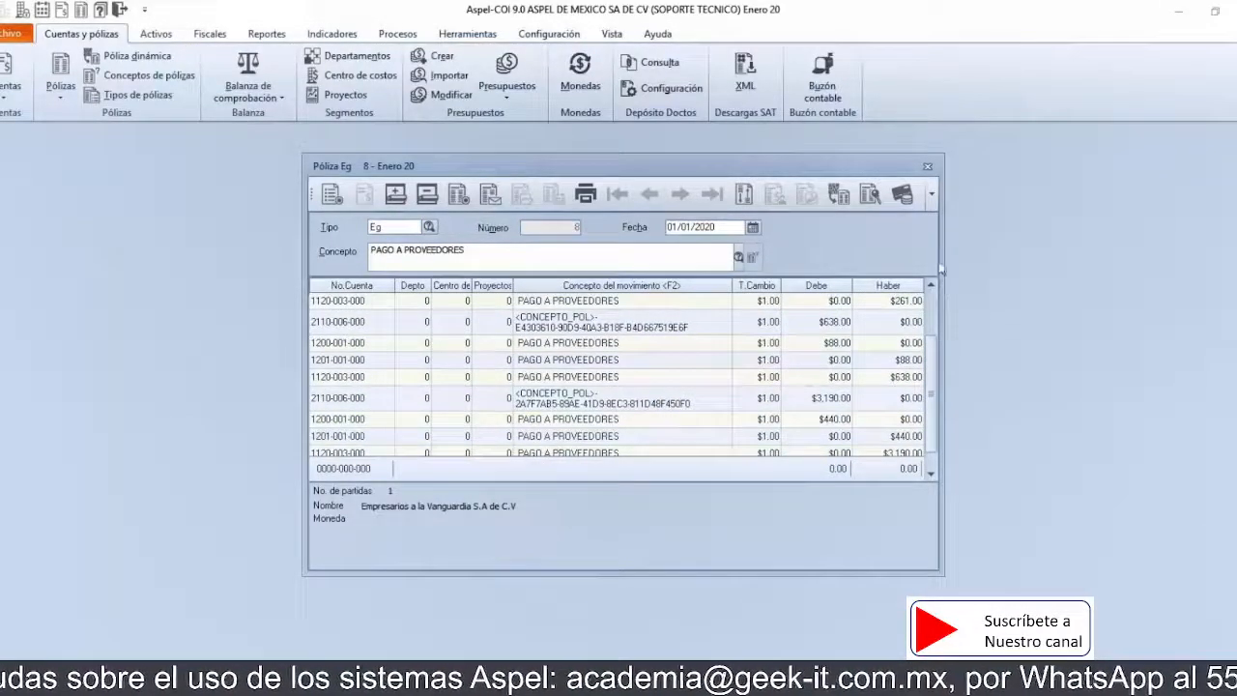
{"action": "left_click", "coordinate": [927, 168]}
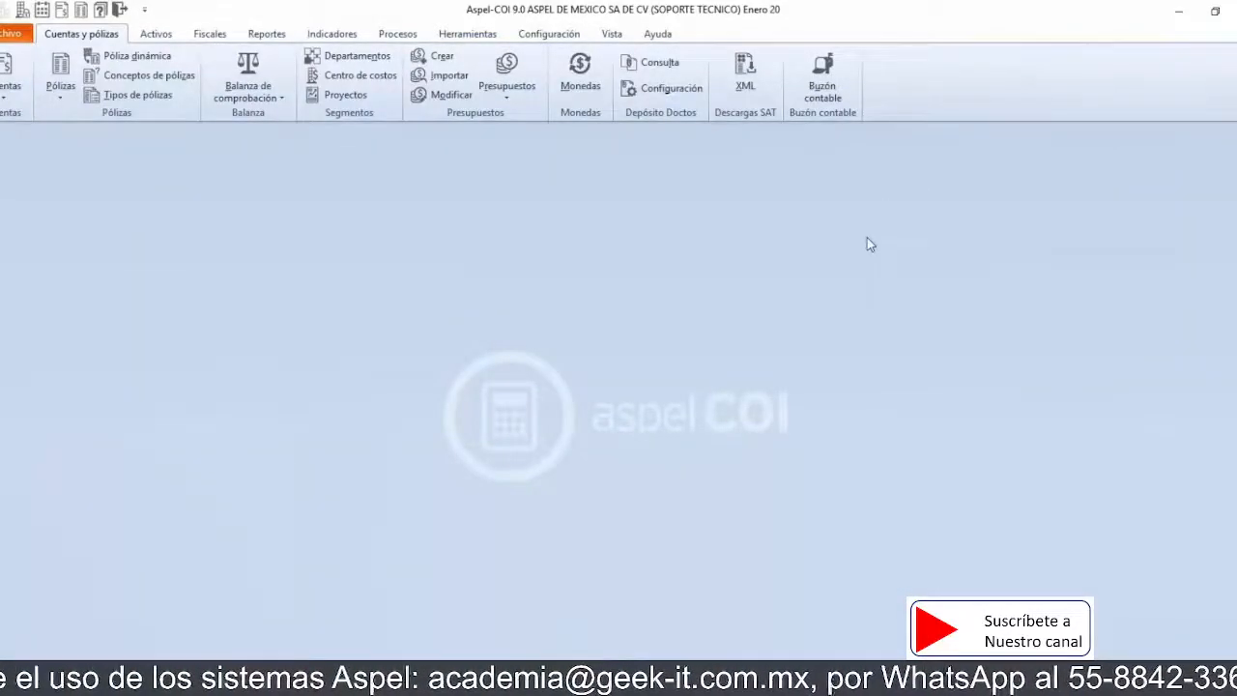
Step: Load the same three XML invoices from the folder again, categorizing them as Egresos
{"action": "key", "text": "alt+Tab"}
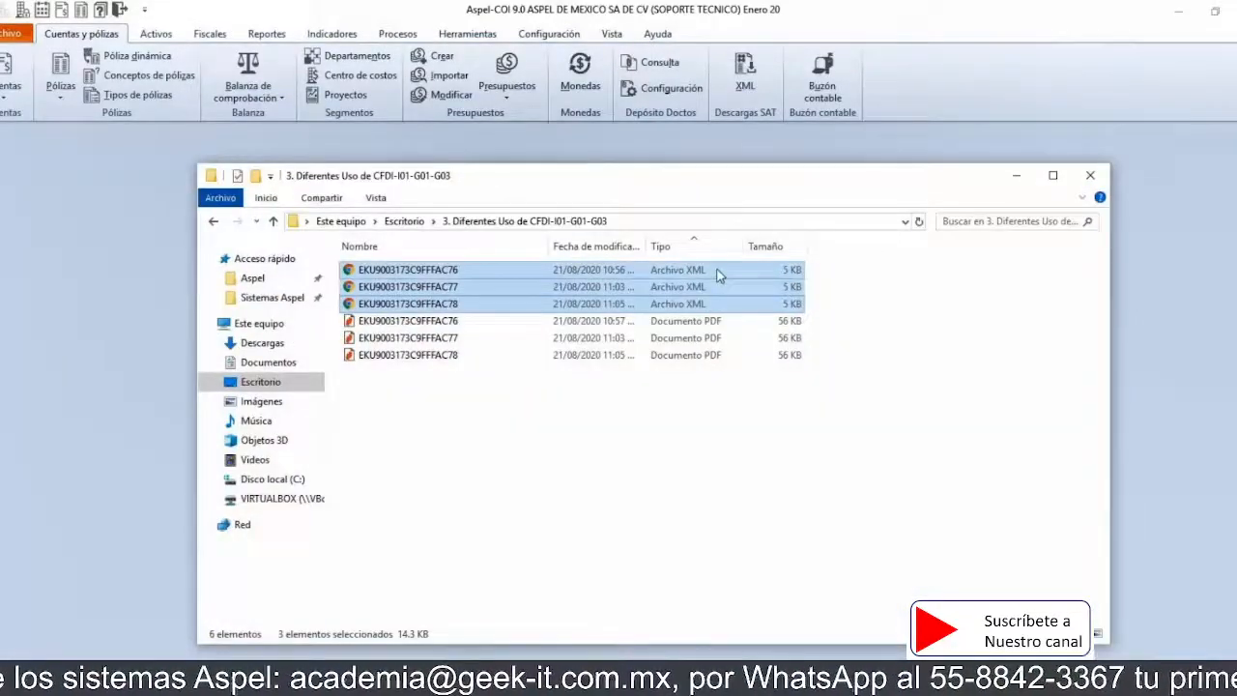
{"action": "left_click_drag", "start_coordinate": [715, 271], "coordinate": [170, 433]}
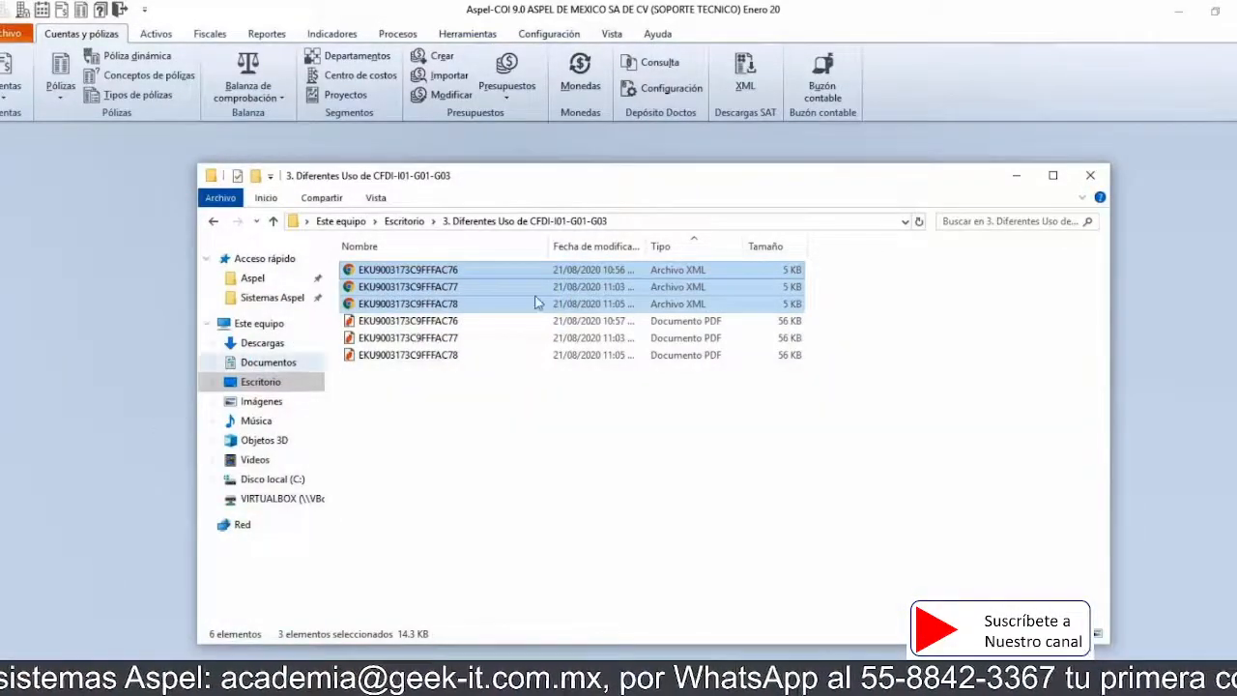
{"action": "left_click", "coordinate": [1017, 177]}
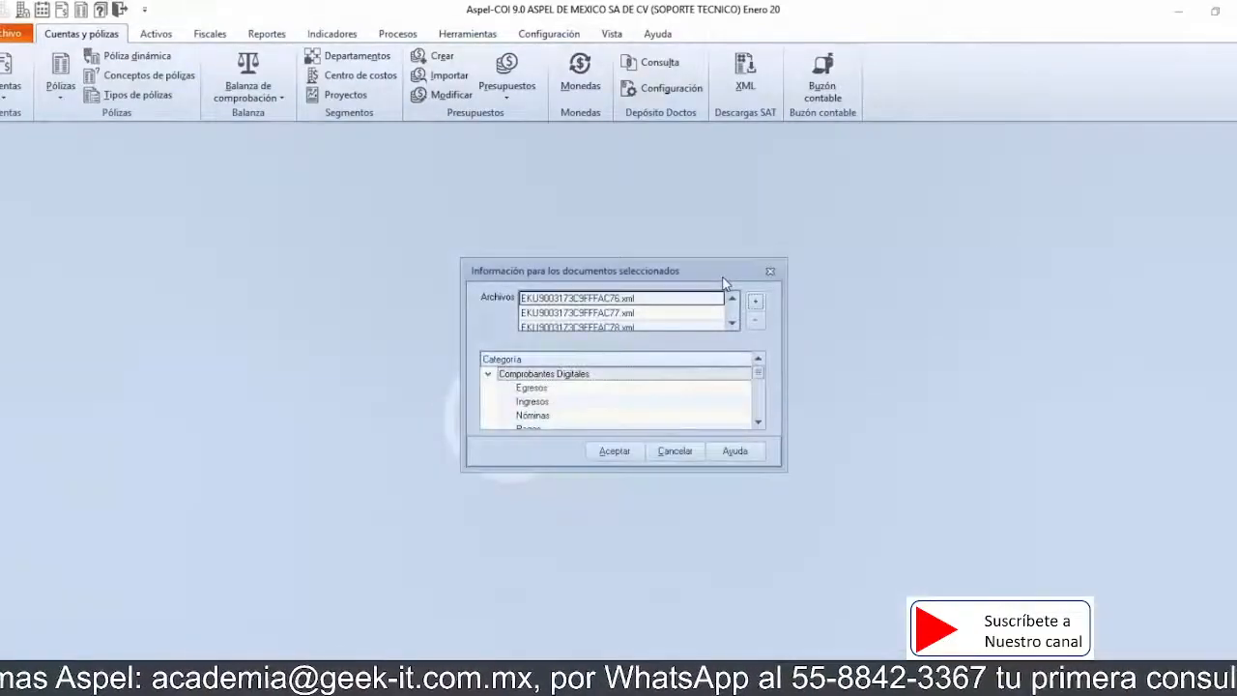
{"action": "left_click", "coordinate": [641, 390]}
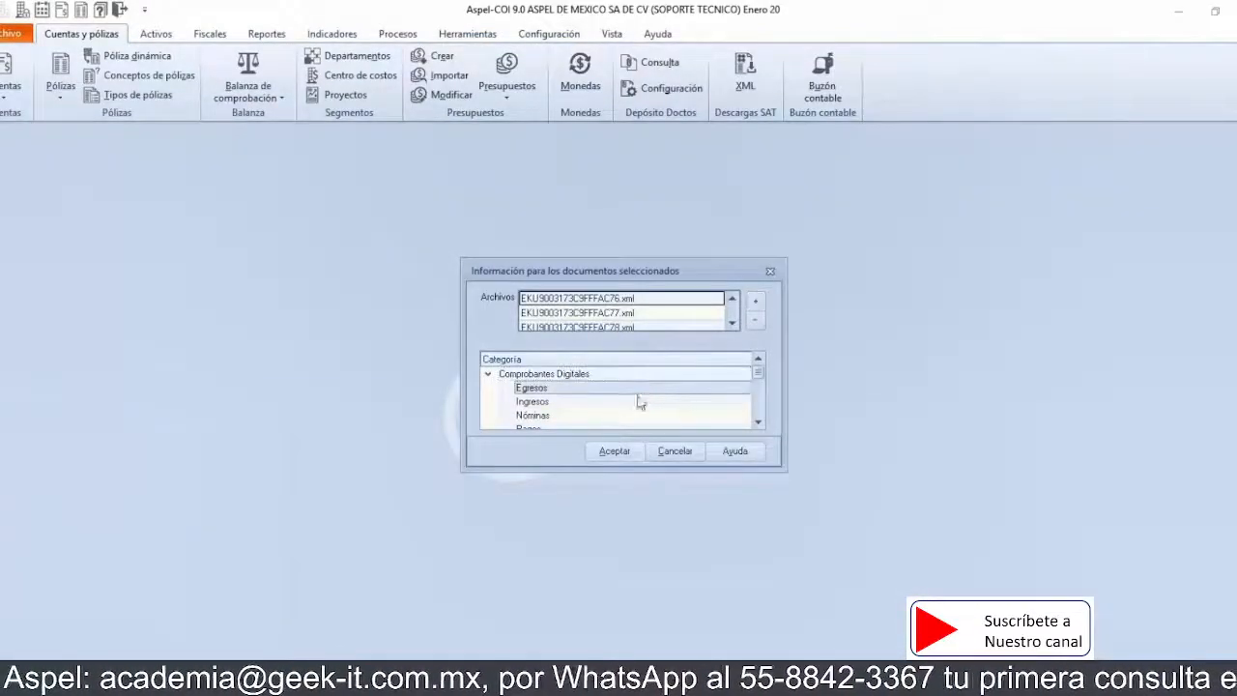
{"action": "left_click", "coordinate": [614, 451]}
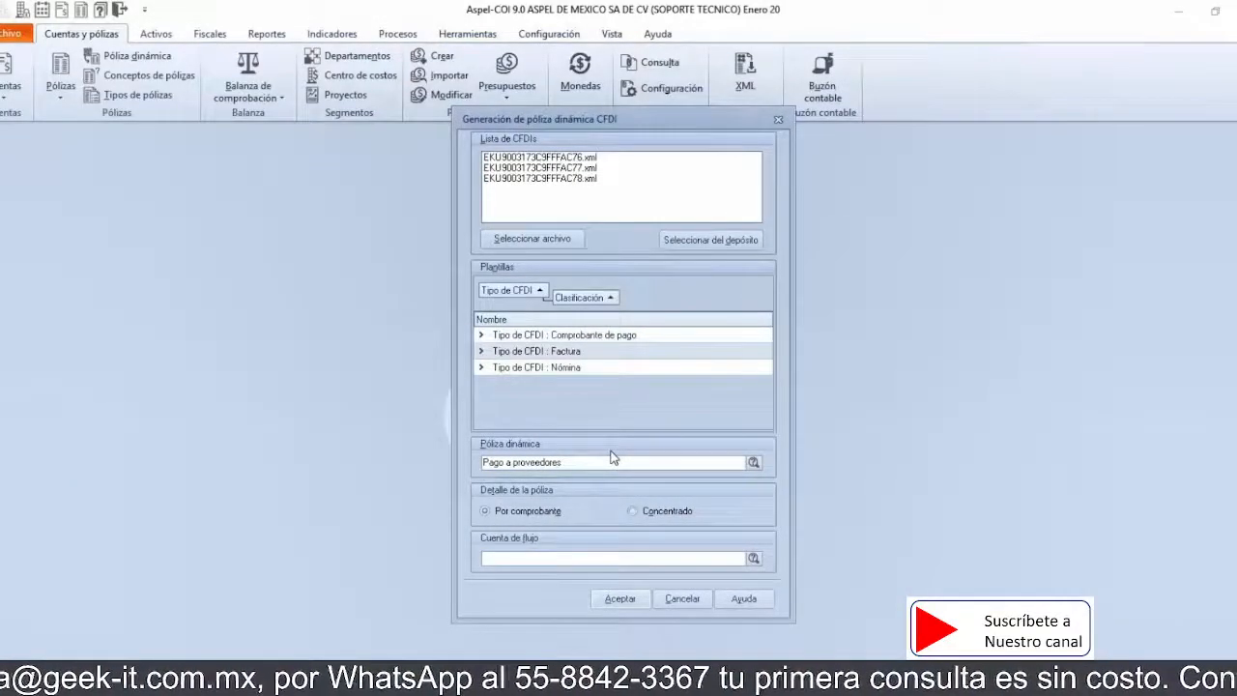
{"action": "left_click", "coordinate": [636, 514]}
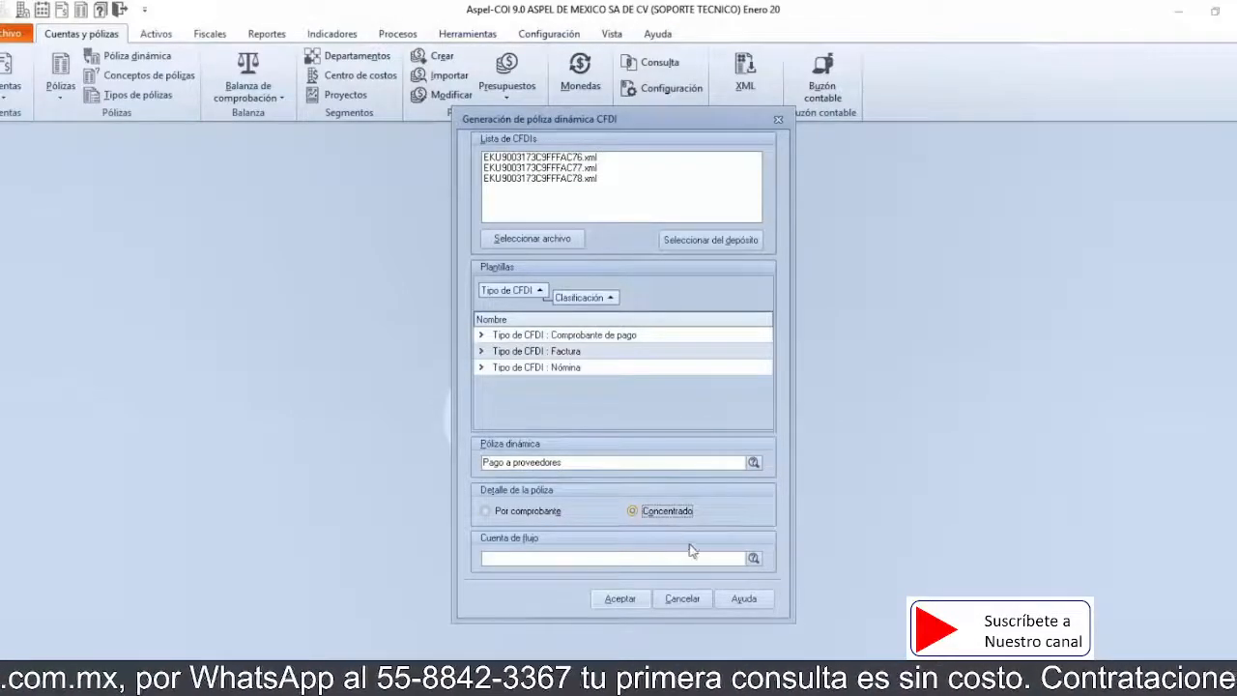
{"action": "left_click", "coordinate": [752, 559]}
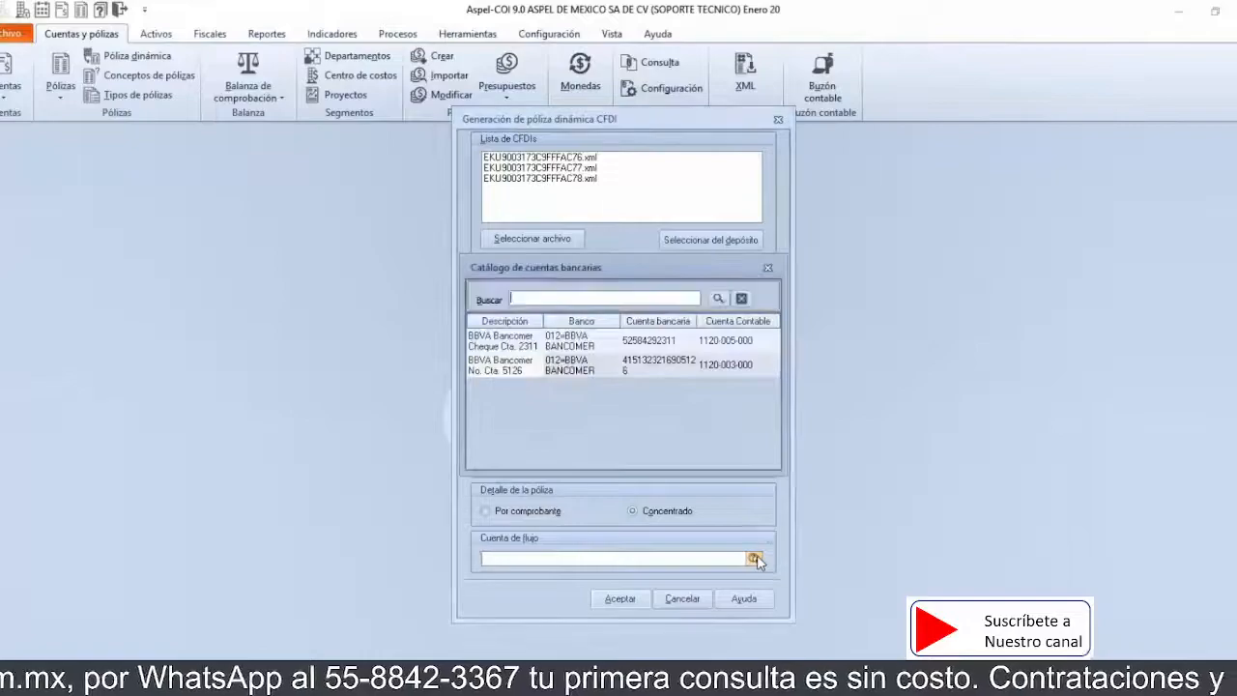
{"action": "double_click", "coordinate": [719, 368]}
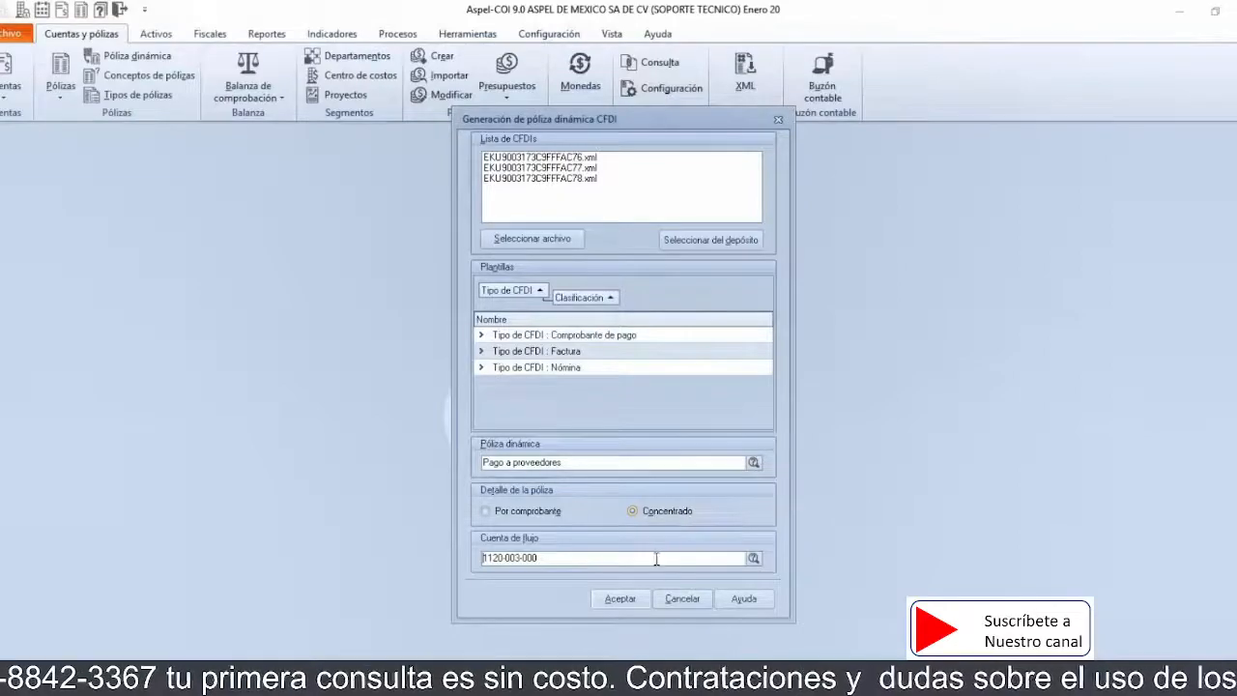
{"action": "left_click", "coordinate": [620, 599]}
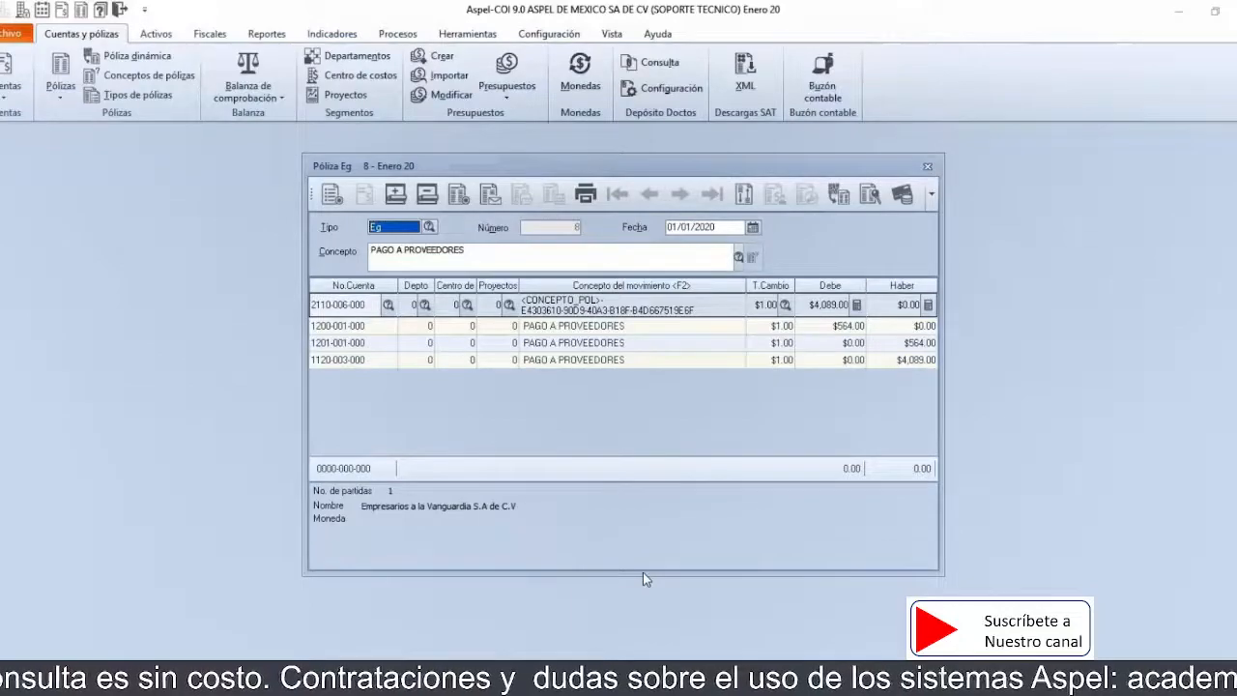
{"action": "left_click", "coordinate": [714, 305]}
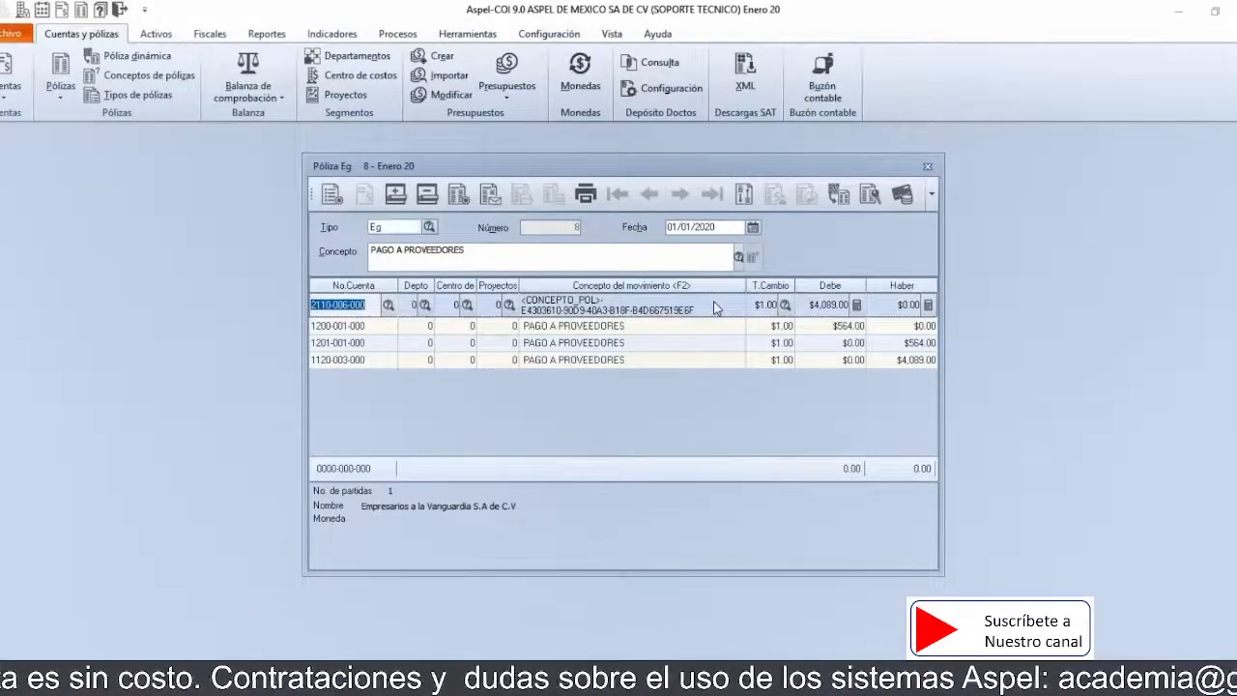
{"action": "key", "text": "Return"}
{"action": "key", "text": "Return"}
{"action": "key", "text": "Return"}
{"action": "key", "text": "Return"}
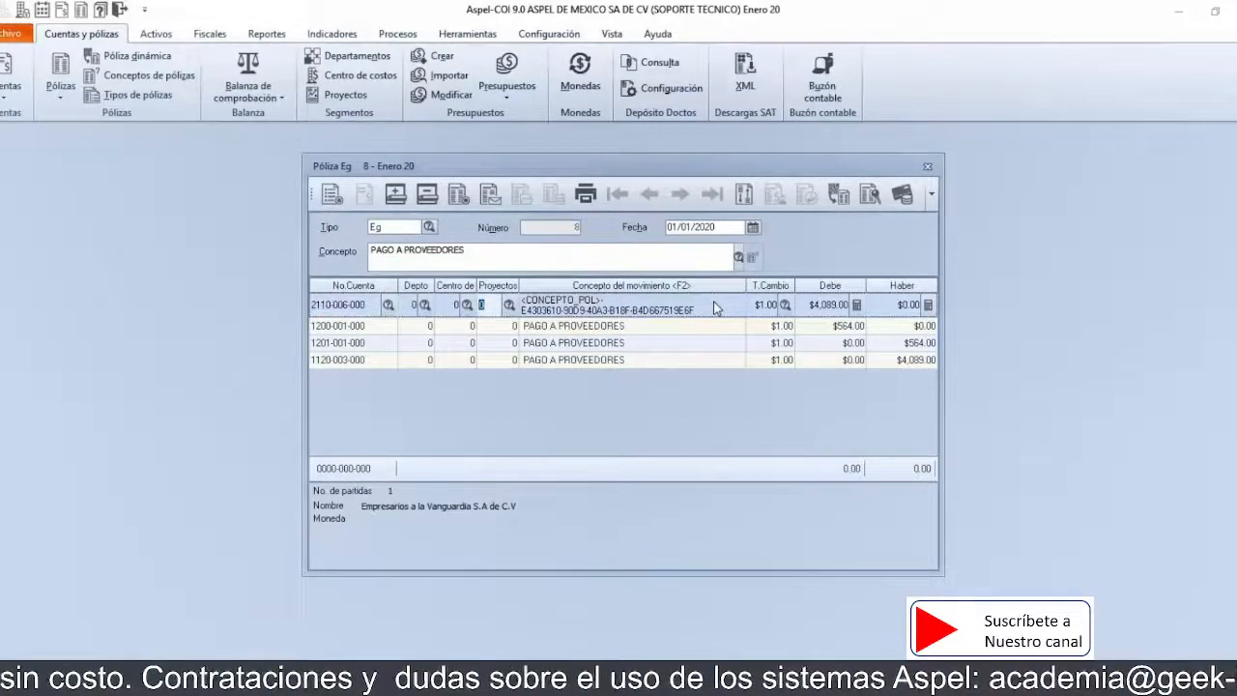
{"action": "key", "text": "Return"}
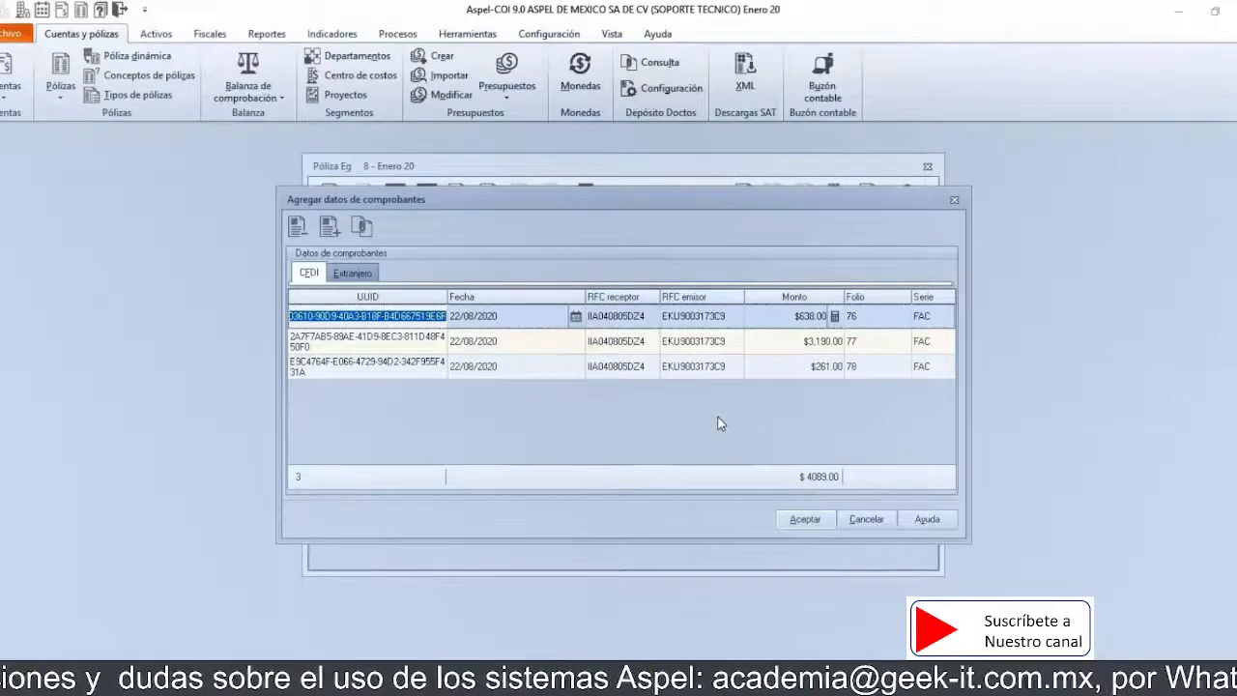
{"action": "left_click", "coordinate": [804, 520]}
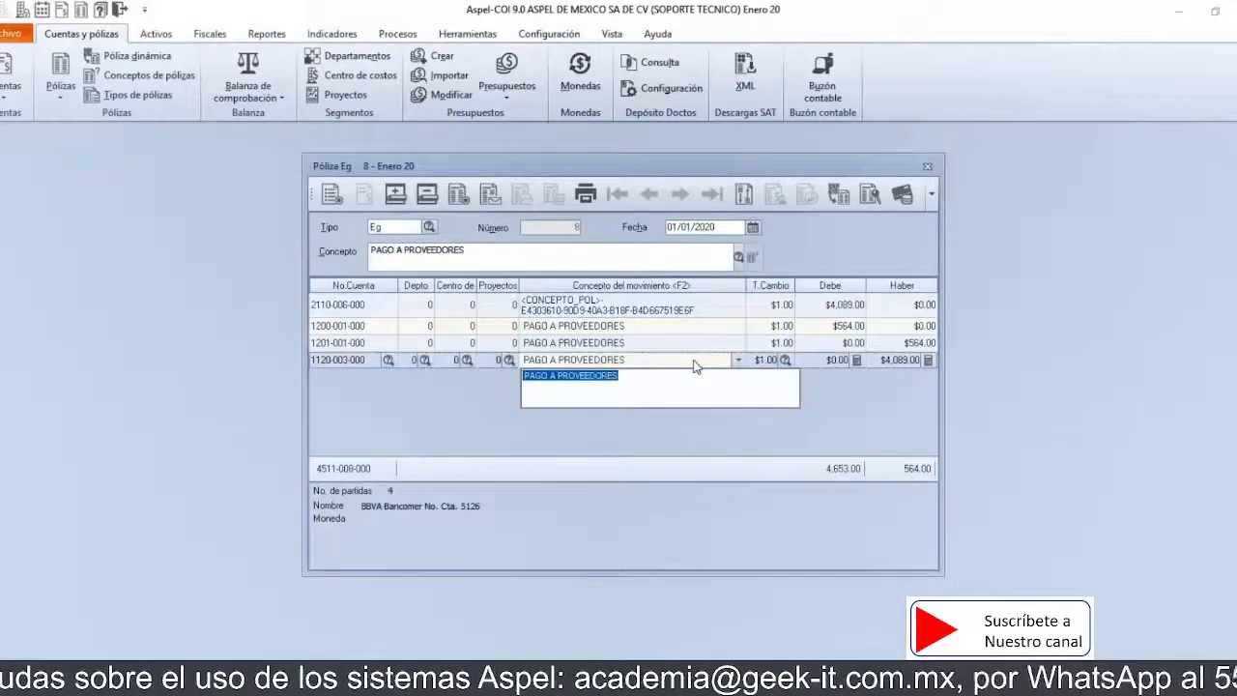
{"action": "key", "text": "Return"}
{"action": "key", "text": "Return"}
{"action": "key", "text": "Return"}
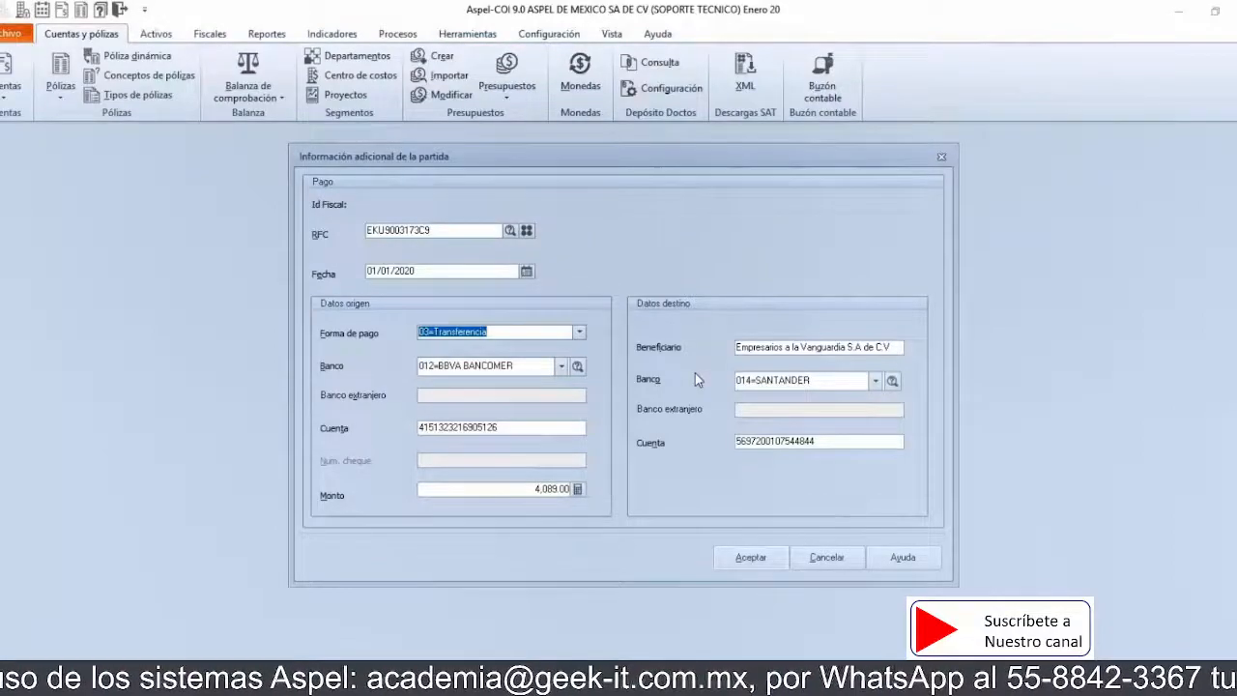
{"action": "left_click", "coordinate": [730, 564]}
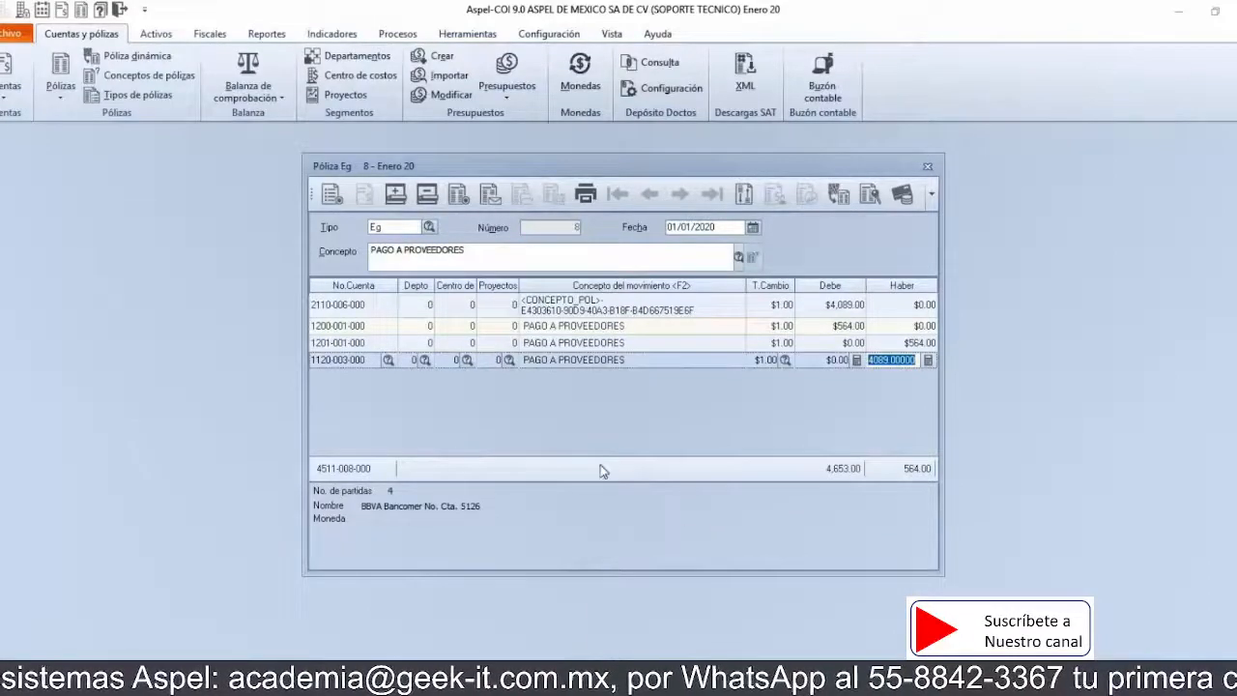
{"action": "left_click", "coordinate": [329, 196]}
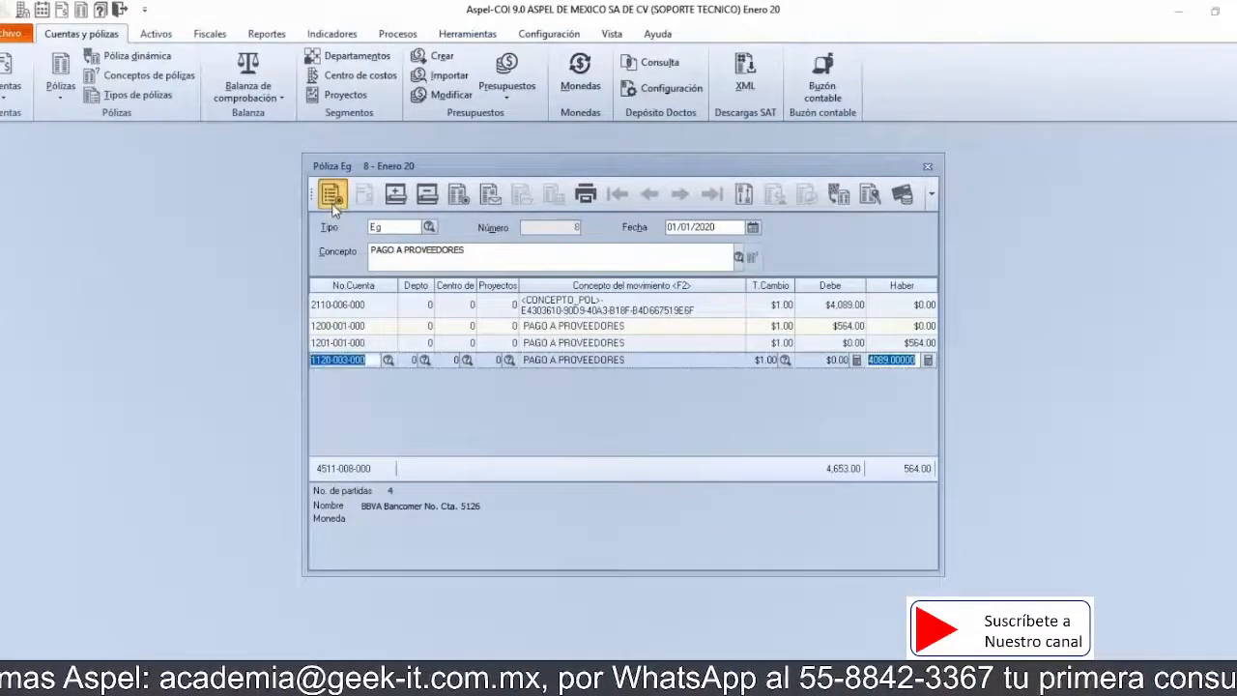
{"action": "left_click", "coordinate": [730, 395]}
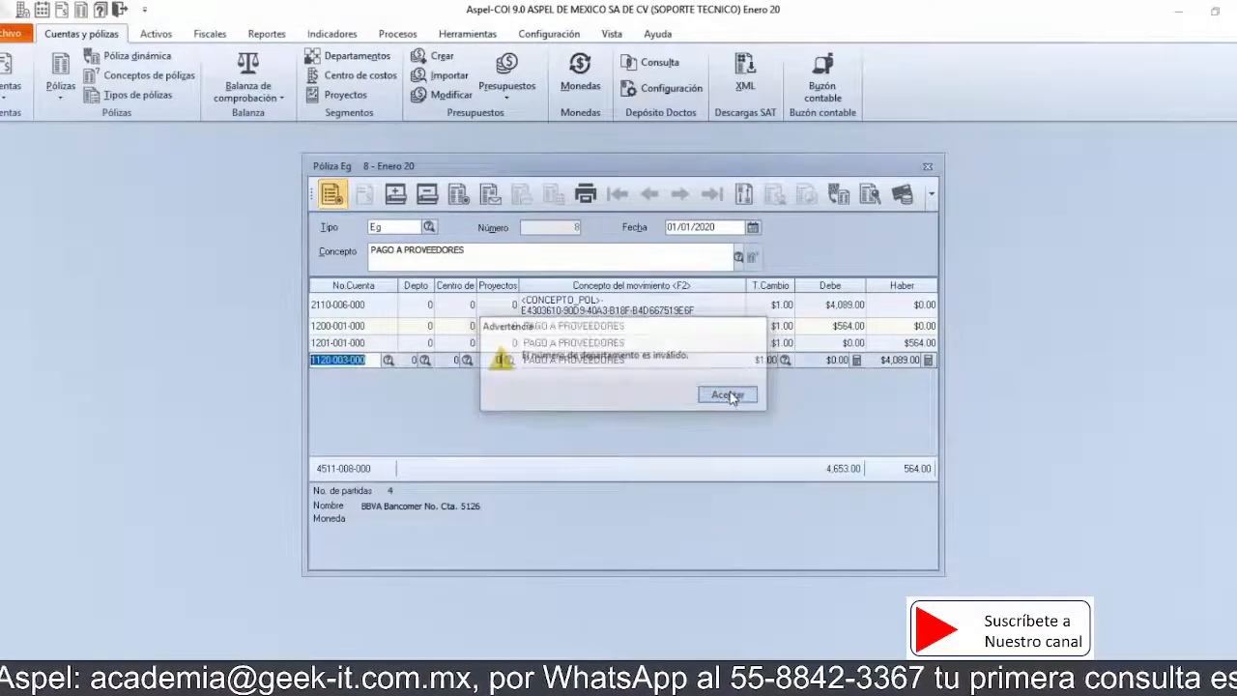
{"action": "type", "text": "3"}
{"action": "key", "text": "Tab"}
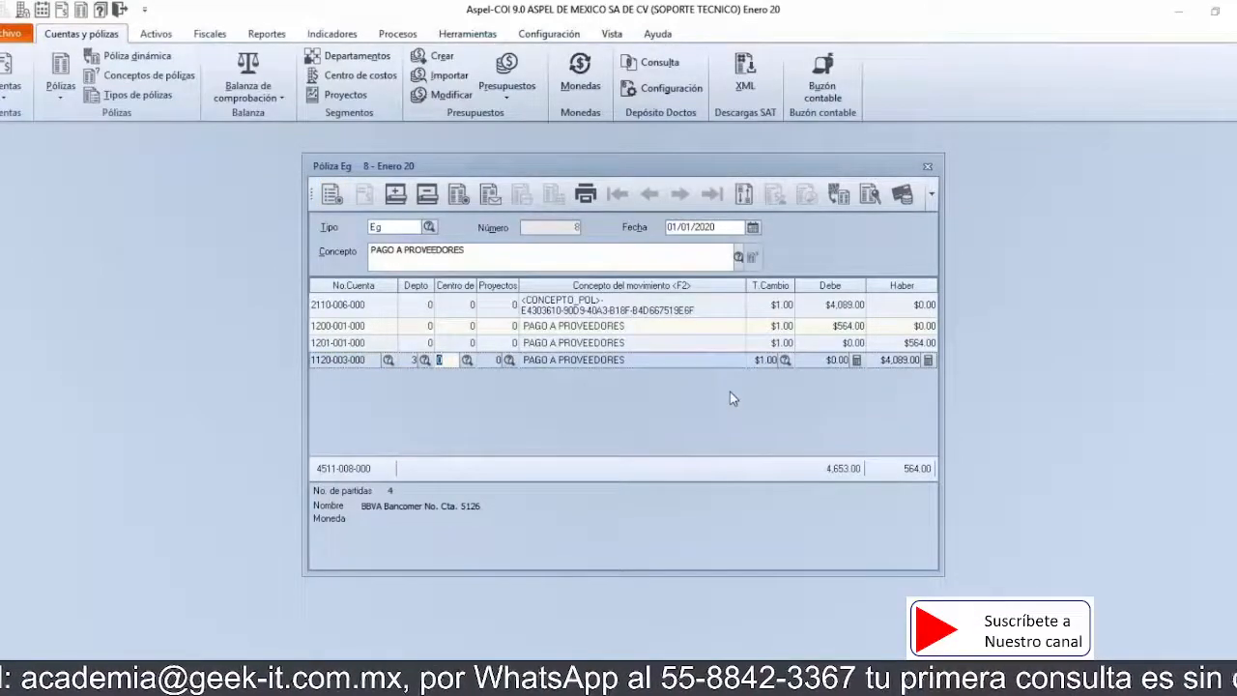
{"action": "key", "text": "Tab"}
{"action": "key", "text": "Tab"}
{"action": "double_click", "coordinate": [414, 303]}
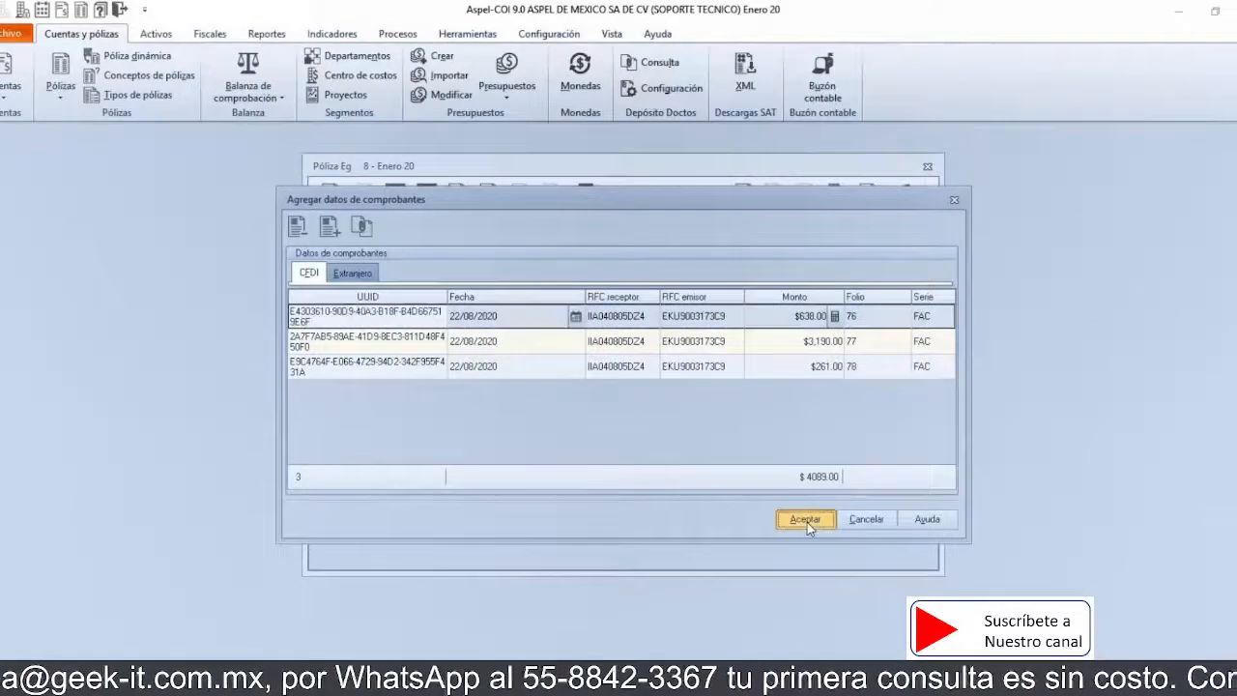
{"action": "left_click", "coordinate": [807, 521]}
{"action": "key", "text": "Tab"}
{"action": "key", "text": "Tab"}
{"action": "key", "text": "Tab"}
{"action": "key", "text": "Tab"}
{"action": "key", "text": "Tab"}
{"action": "key", "text": "Tab"}
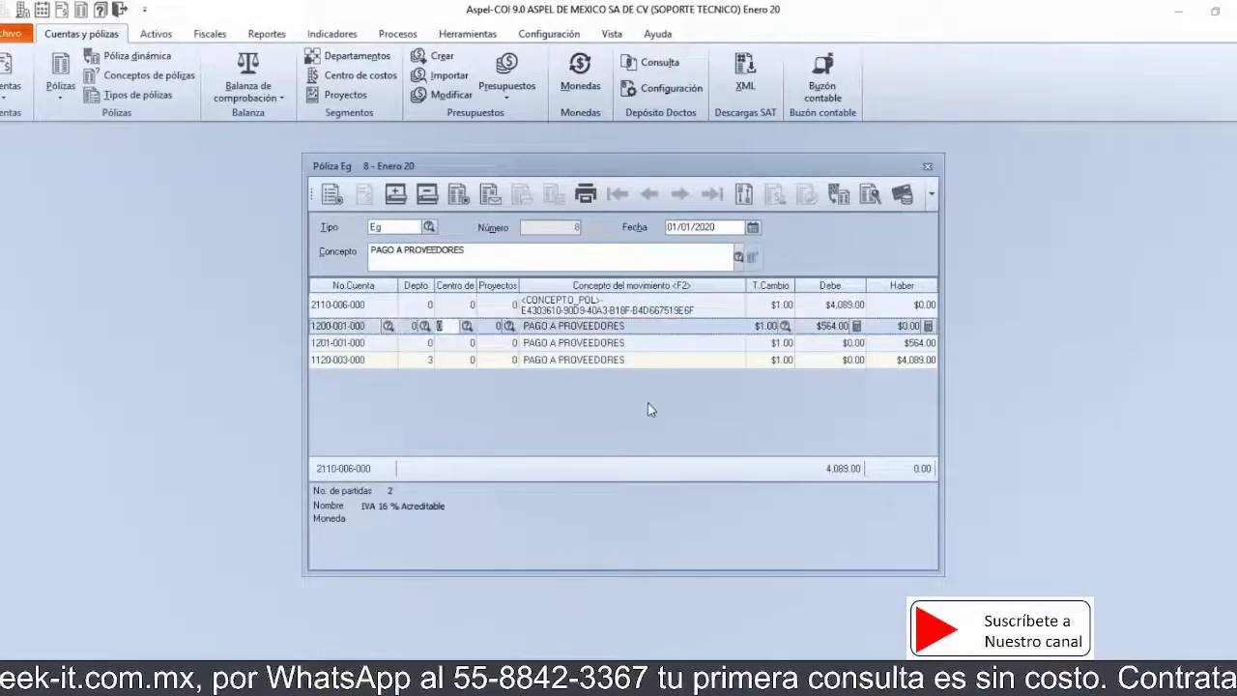
{"action": "key", "text": "Tab"}
{"action": "key", "text": "Tab"}
{"action": "key", "text": "Tab"}
{"action": "key", "text": "Tab"}
{"action": "key", "text": "Tab"}
{"action": "key", "text": "Tab"}
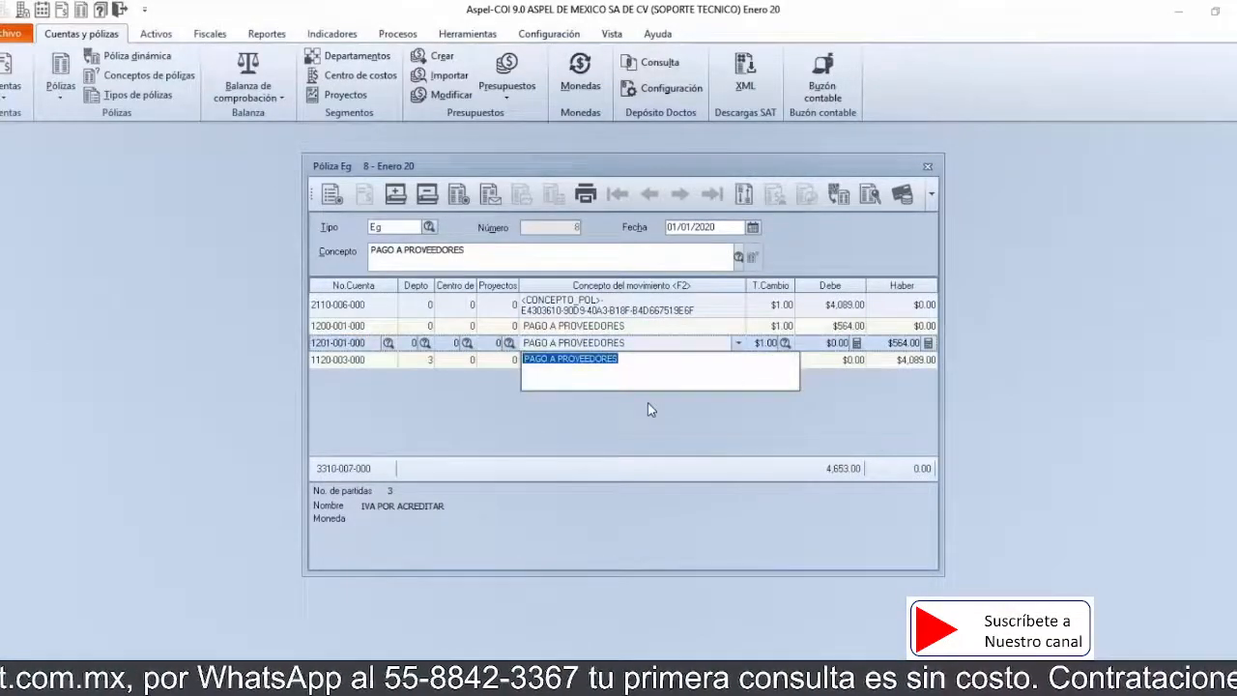
Step: Save the policy, accepting its third-party operation data, and select policy Eg 8 in the January policies list
{"action": "left_click", "coordinate": [332, 195]}
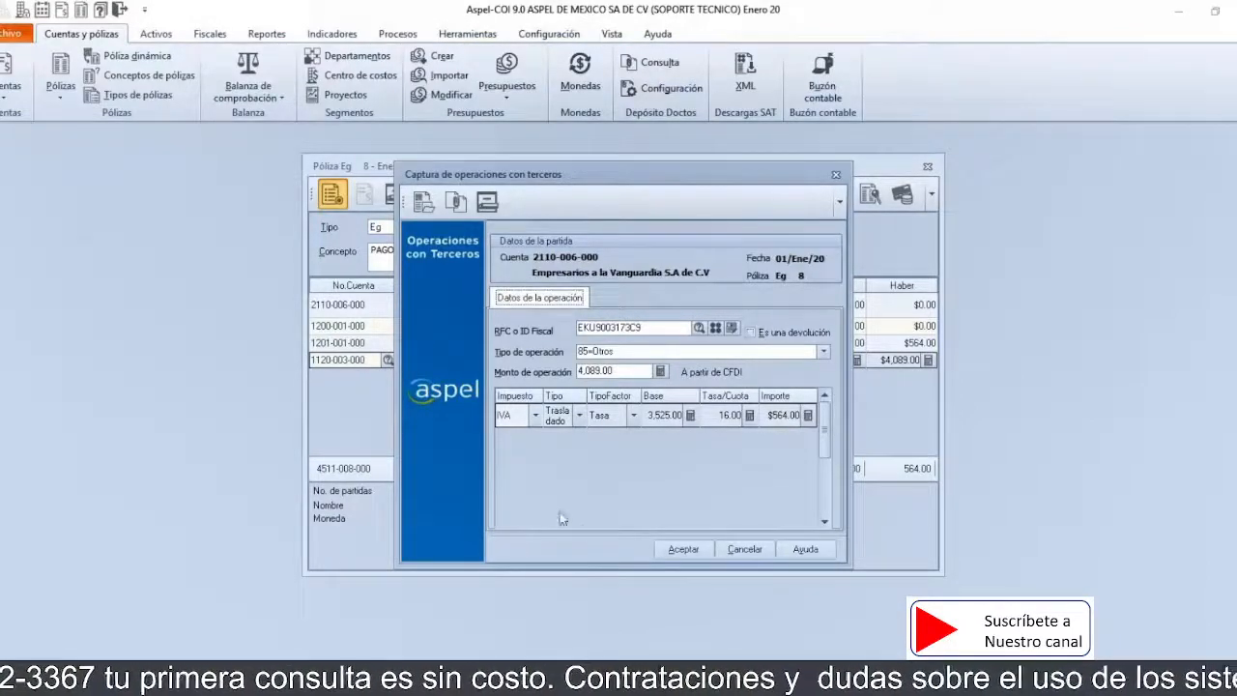
{"action": "left_click", "coordinate": [677, 549]}
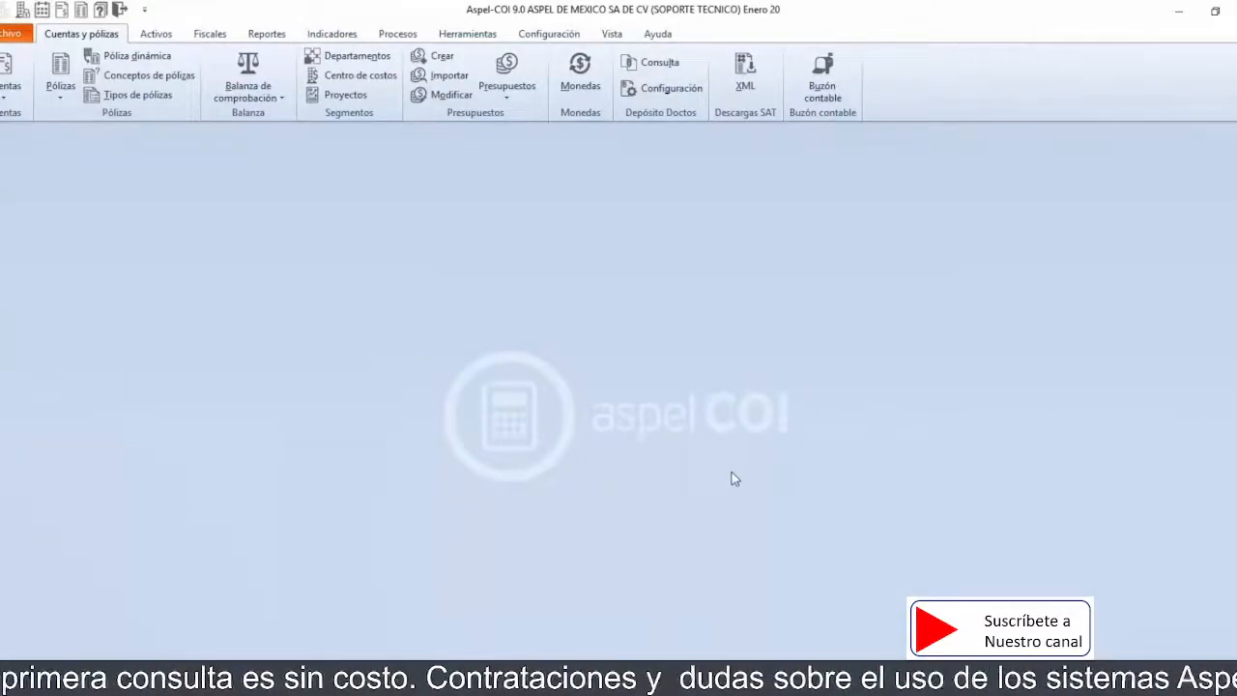
{"action": "left_click", "coordinate": [64, 75]}
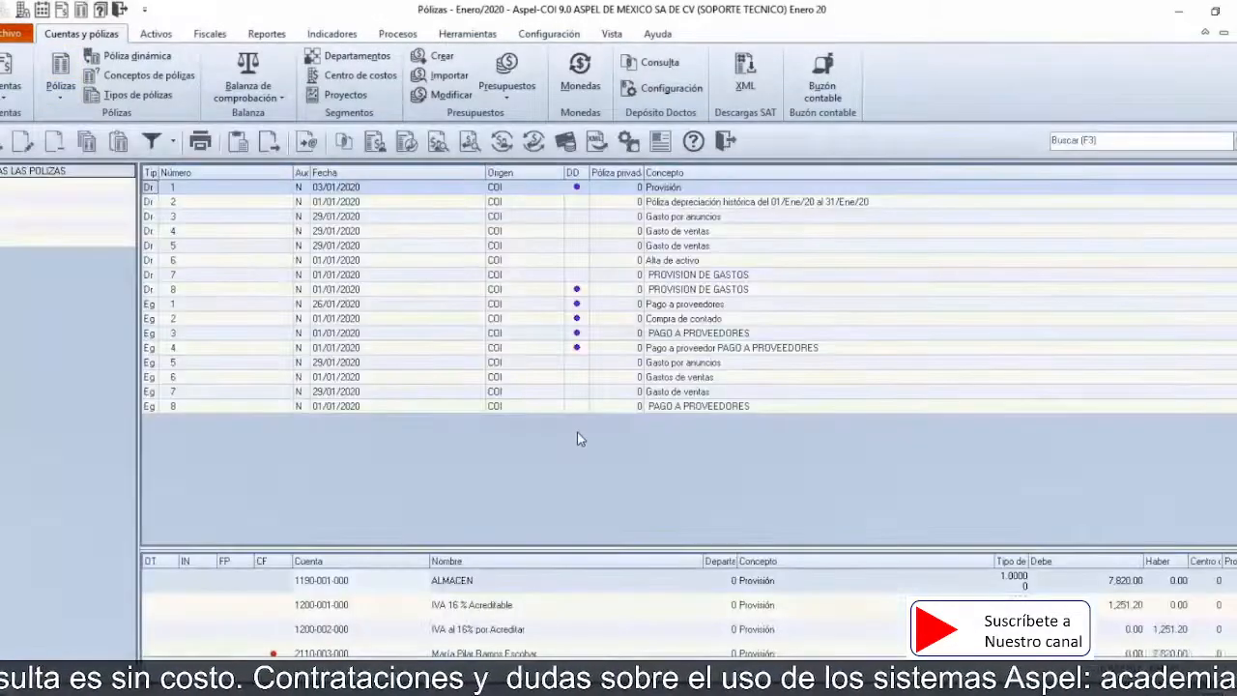
{"action": "left_click", "coordinate": [595, 407]}
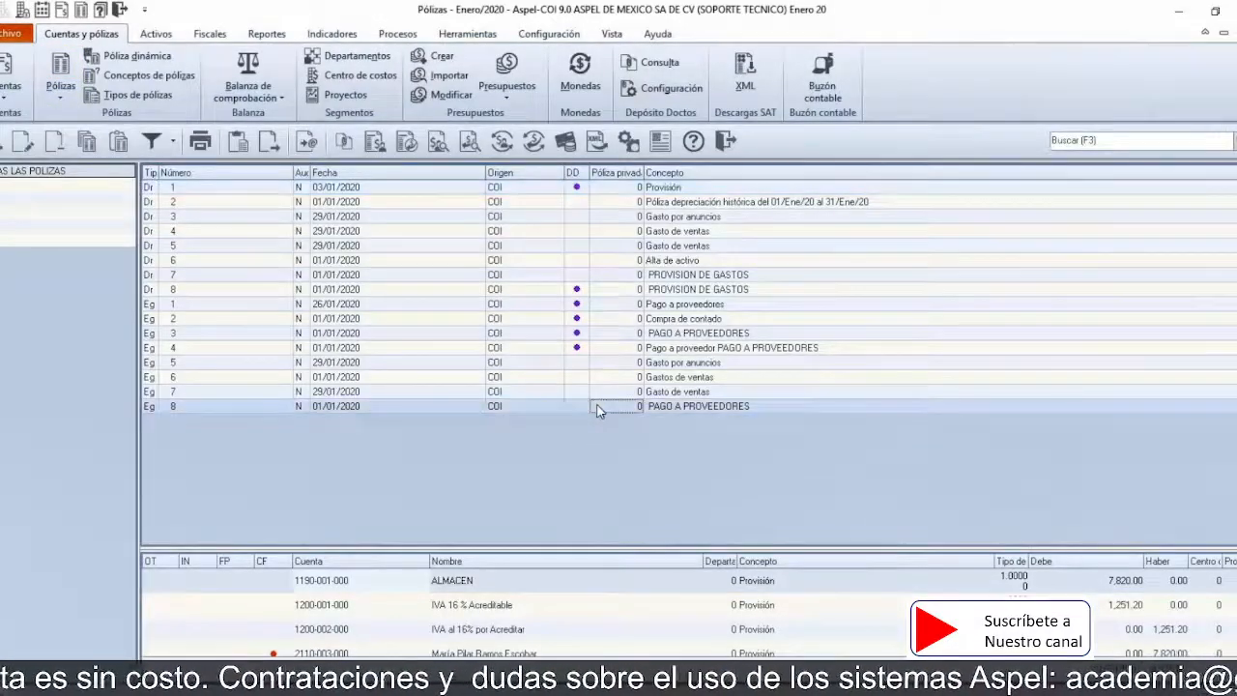
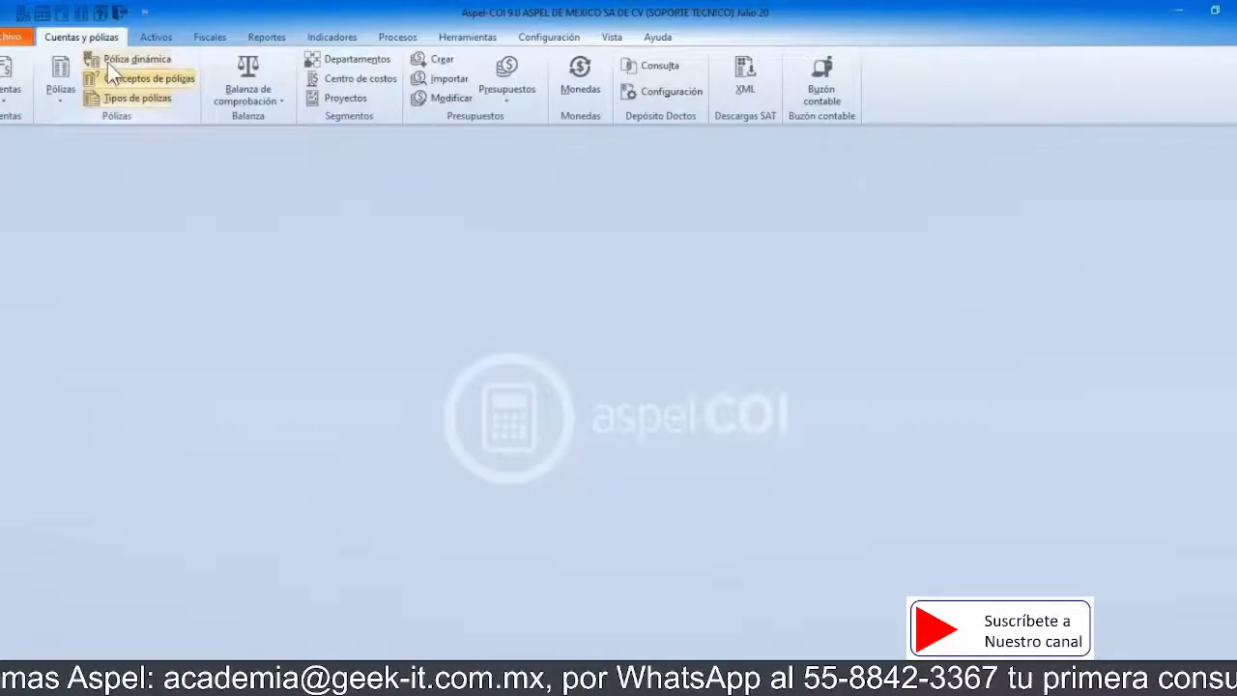
Step: Open the document deposit configuration options and look over the Depósito, Configuración general, Servicio de validación and Categorías sections
{"action": "left_click", "coordinate": [653, 101]}
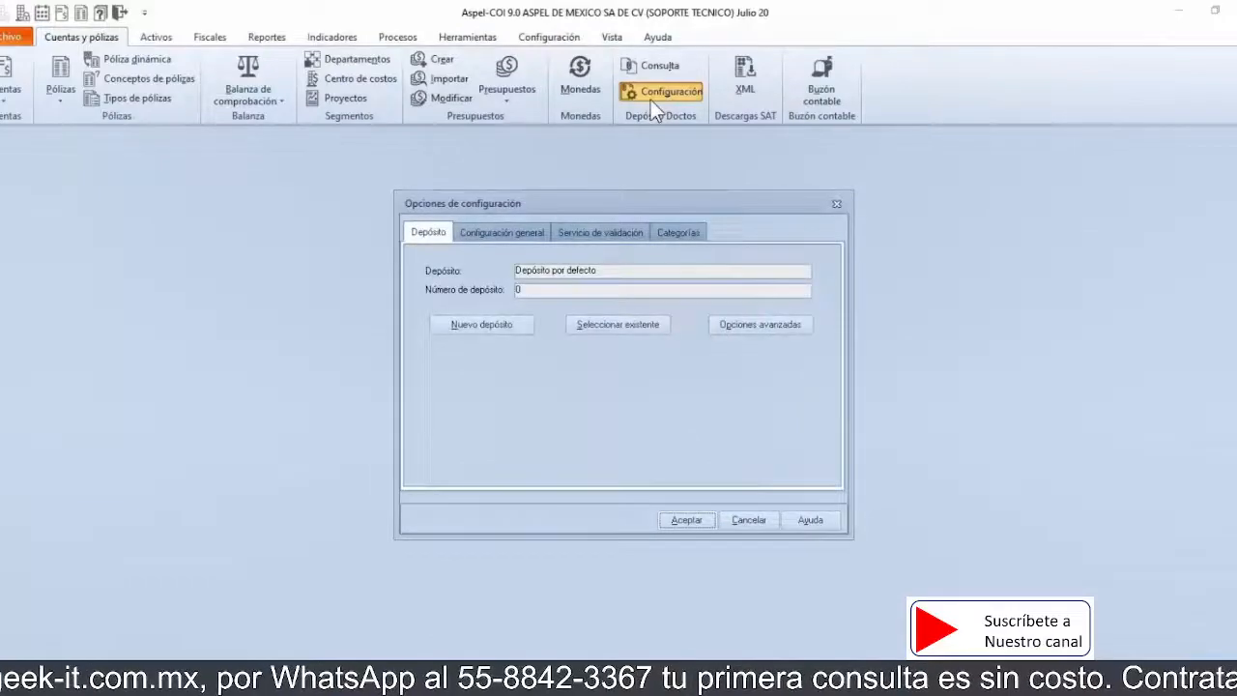
{"action": "left_click", "coordinate": [447, 206]}
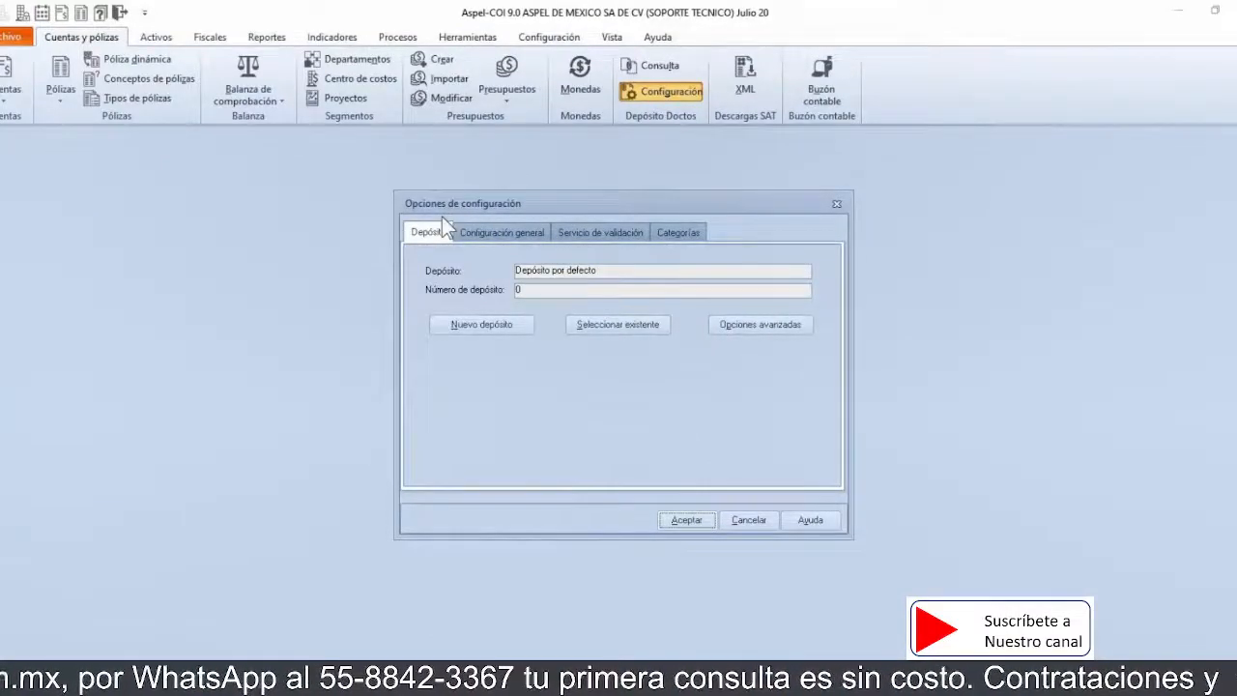
{"action": "left_click", "coordinate": [432, 237]}
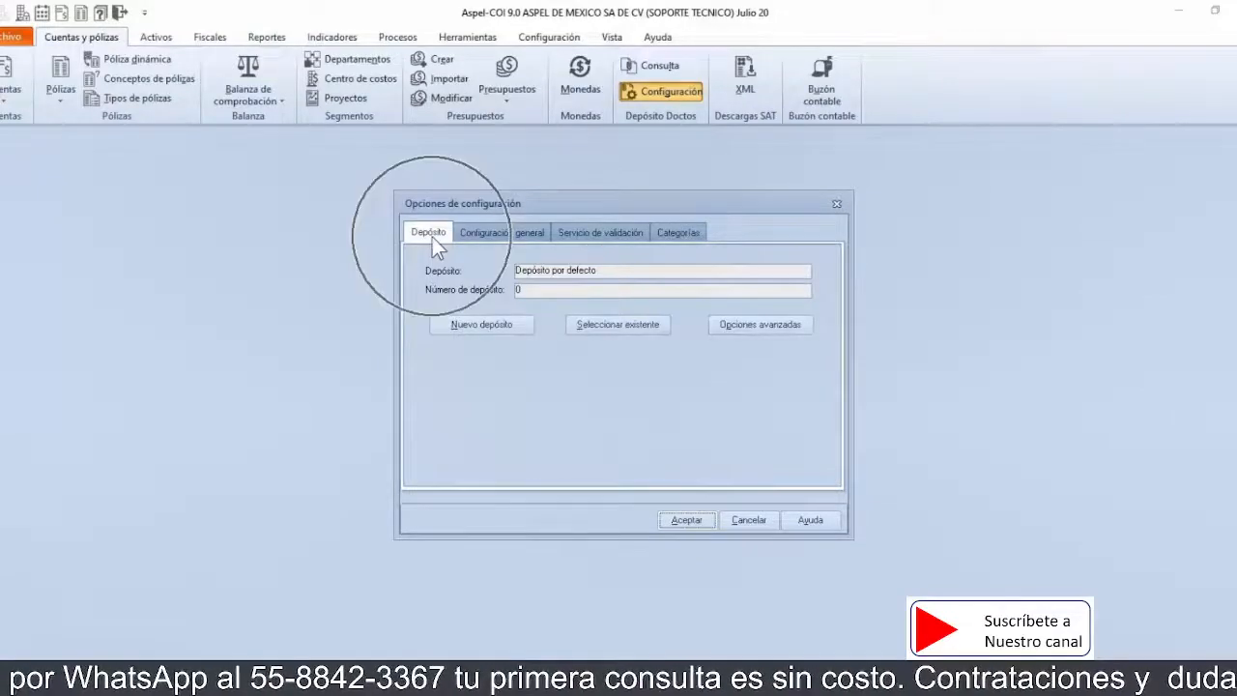
{"action": "left_click", "coordinate": [505, 239]}
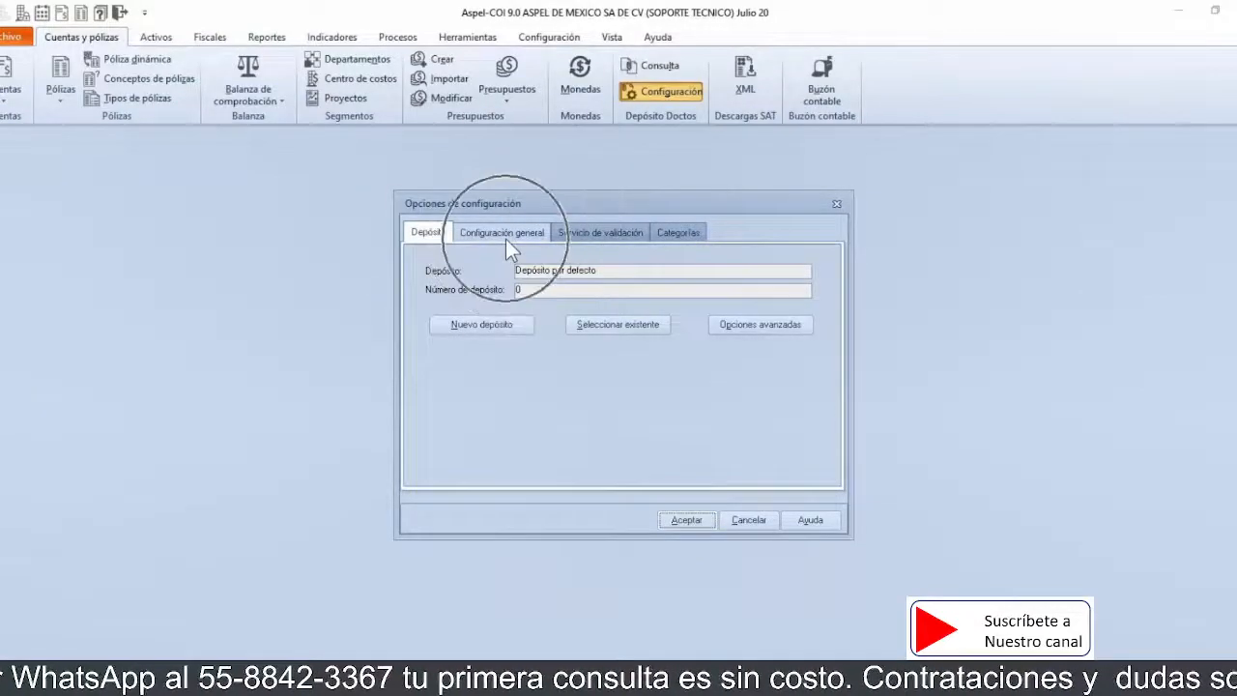
{"action": "left_click", "coordinate": [591, 235]}
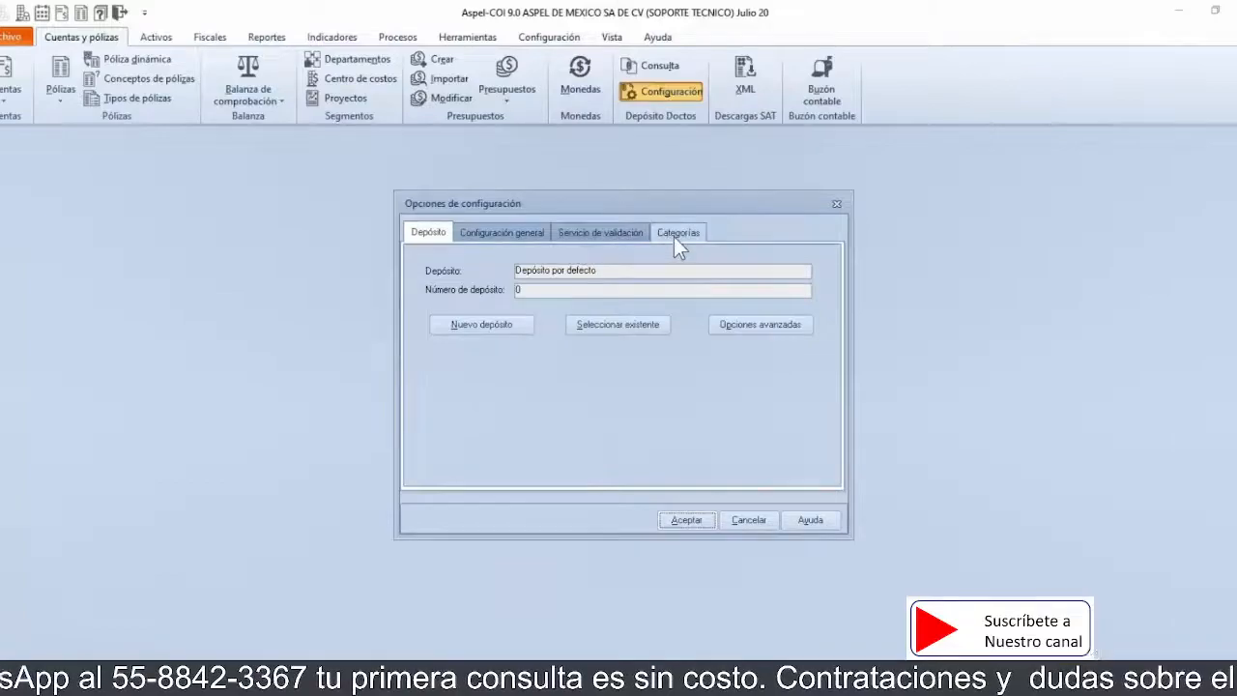
{"action": "left_click", "coordinate": [674, 236]}
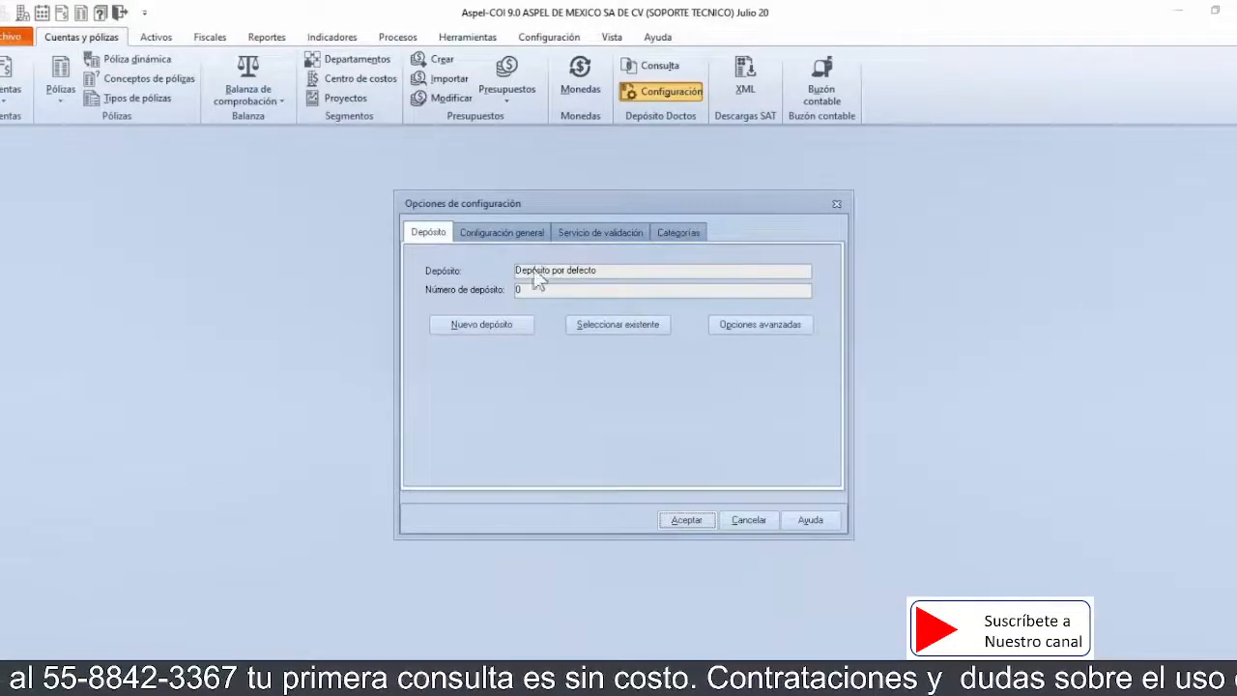
{"action": "left_click", "coordinate": [421, 241]}
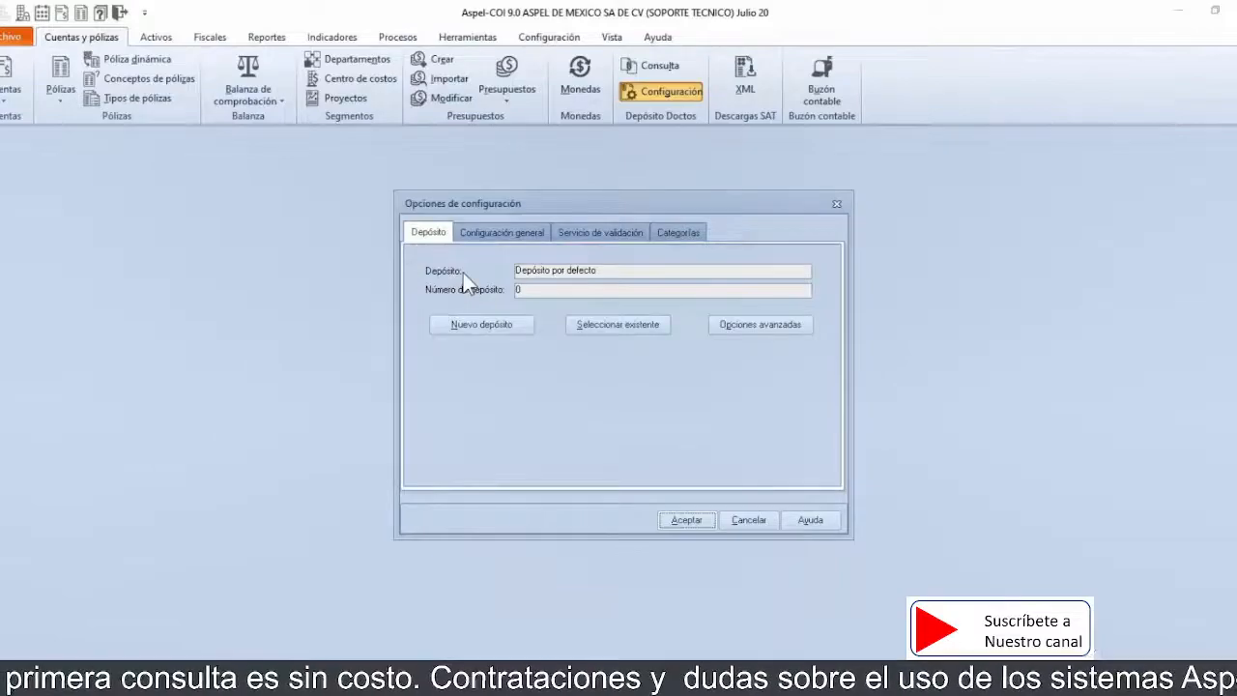
Step: Create a new document deposit with the description DEMO
{"action": "left_click", "coordinate": [475, 327]}
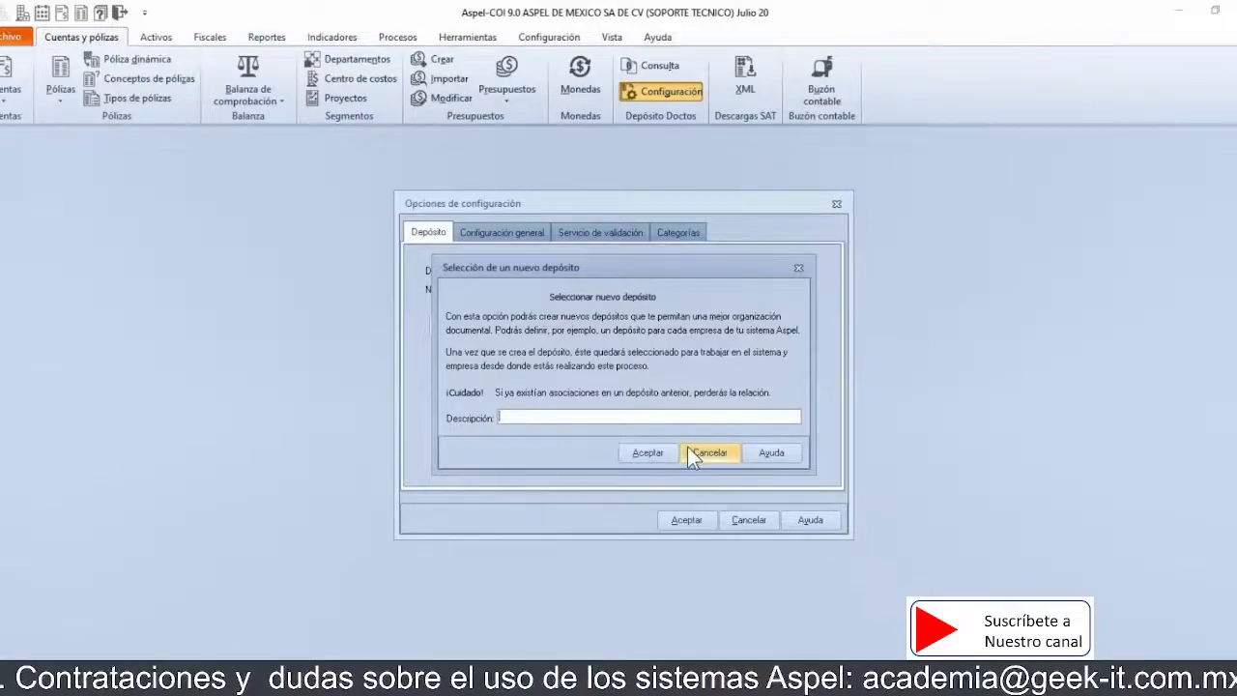
{"action": "type", "text": "DEMO"}
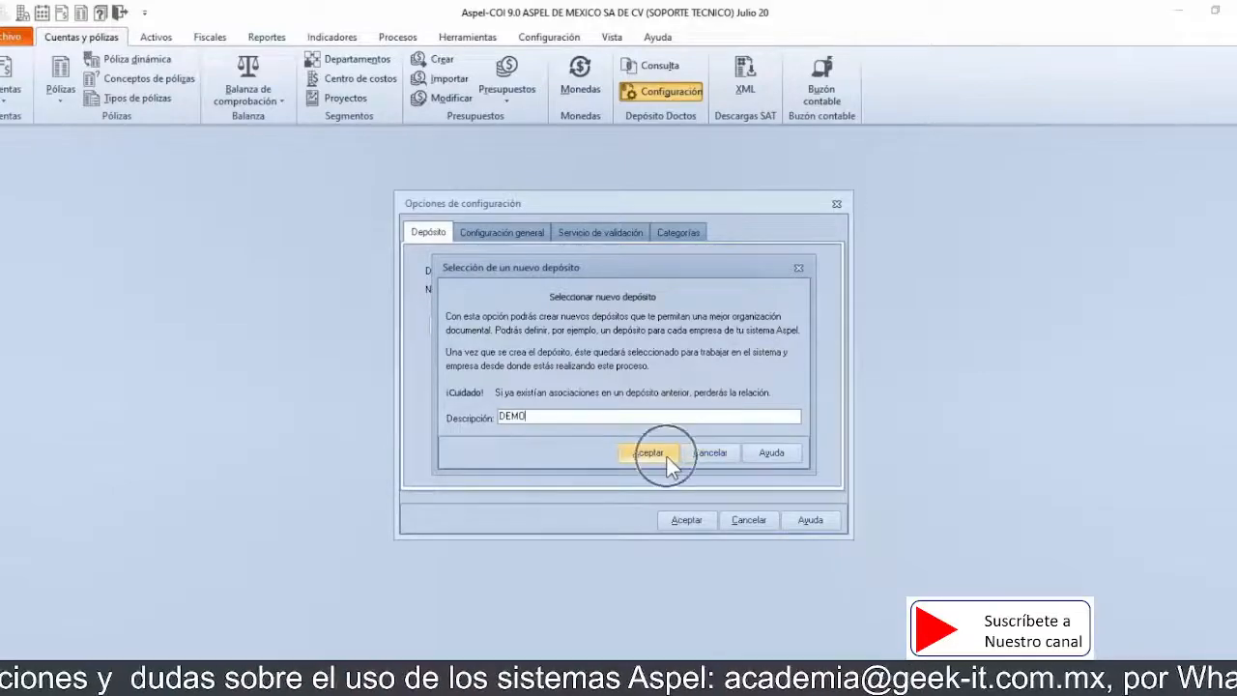
{"action": "left_click", "coordinate": [666, 456]}
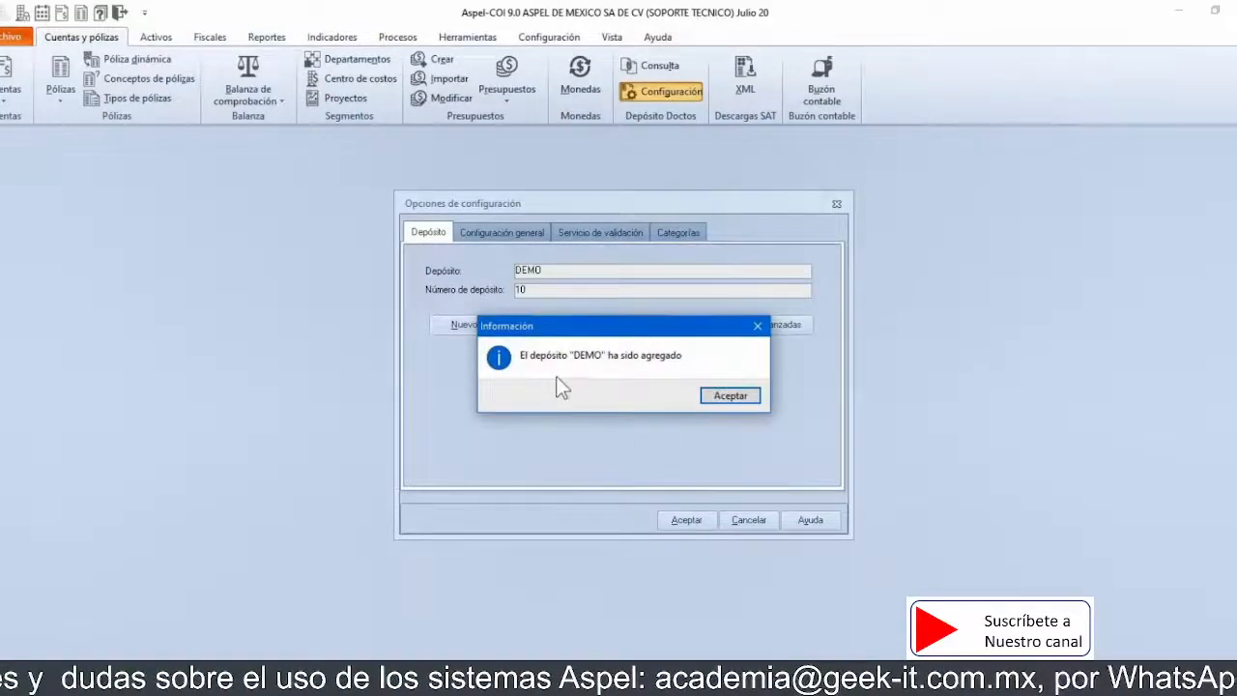
{"action": "left_click", "coordinate": [720, 398]}
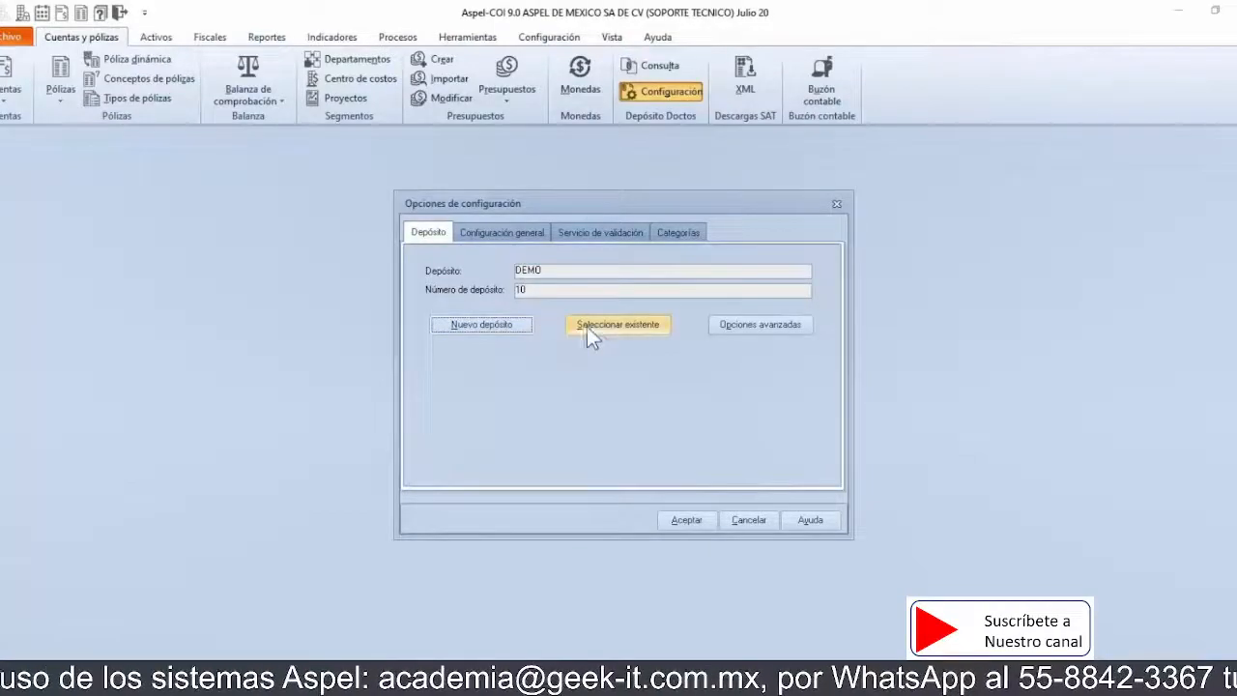
Step: Switch the company's document deposit to the existing Depósito por defecto
{"action": "left_click", "coordinate": [625, 337]}
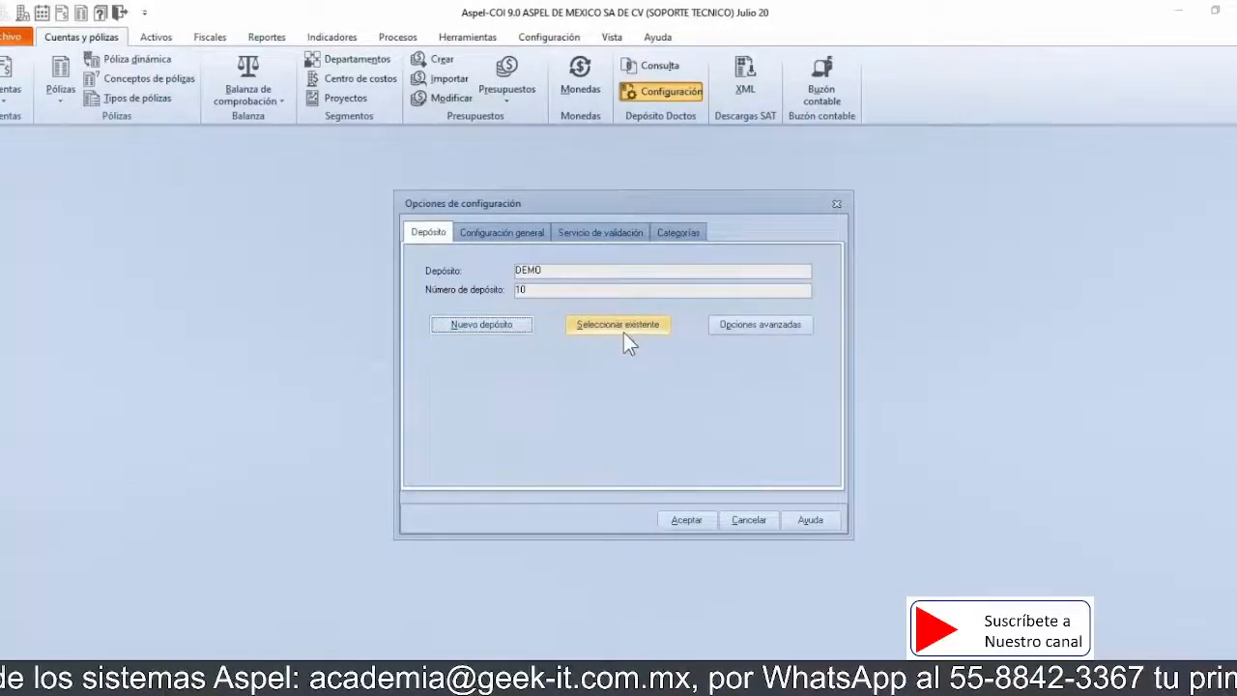
{"action": "left_click", "coordinate": [624, 336]}
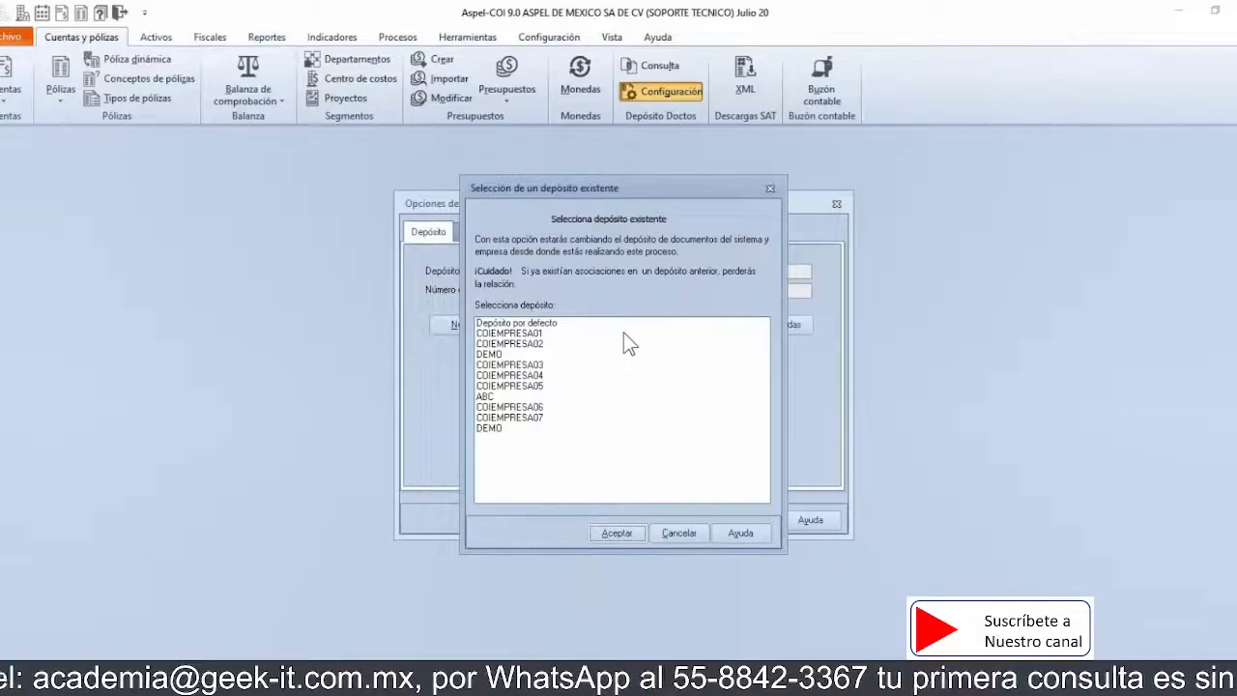
{"action": "left_click", "coordinate": [523, 324]}
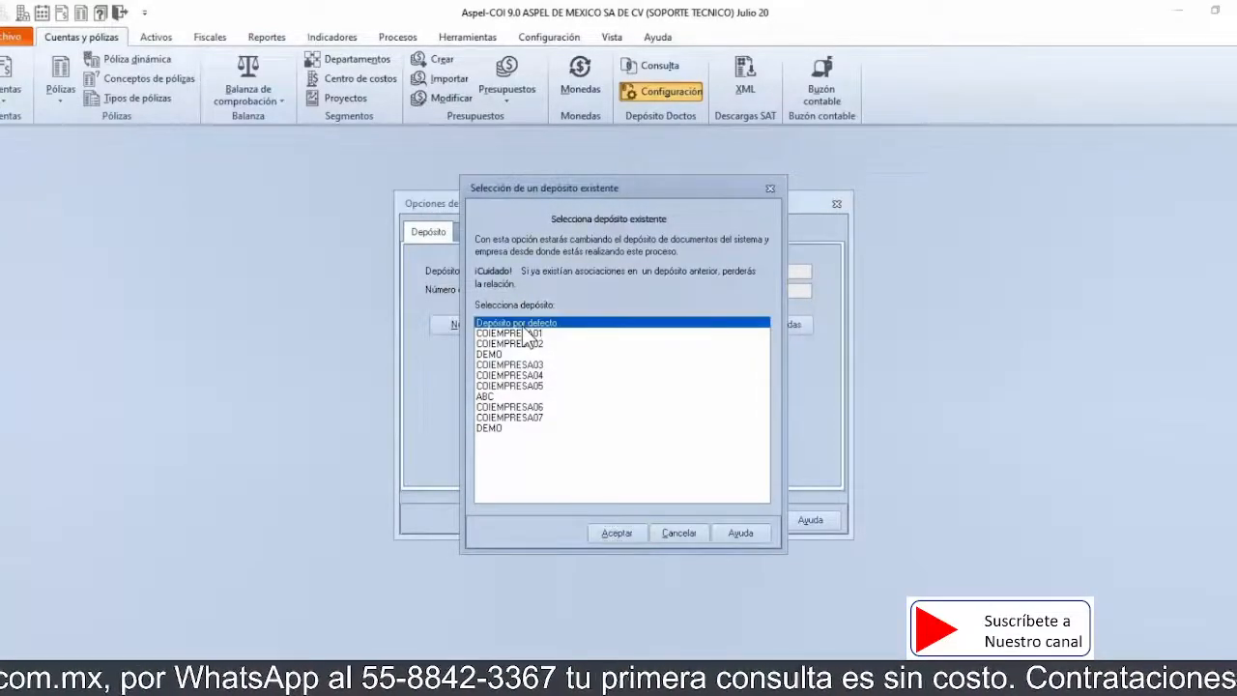
{"action": "left_click", "coordinate": [601, 533]}
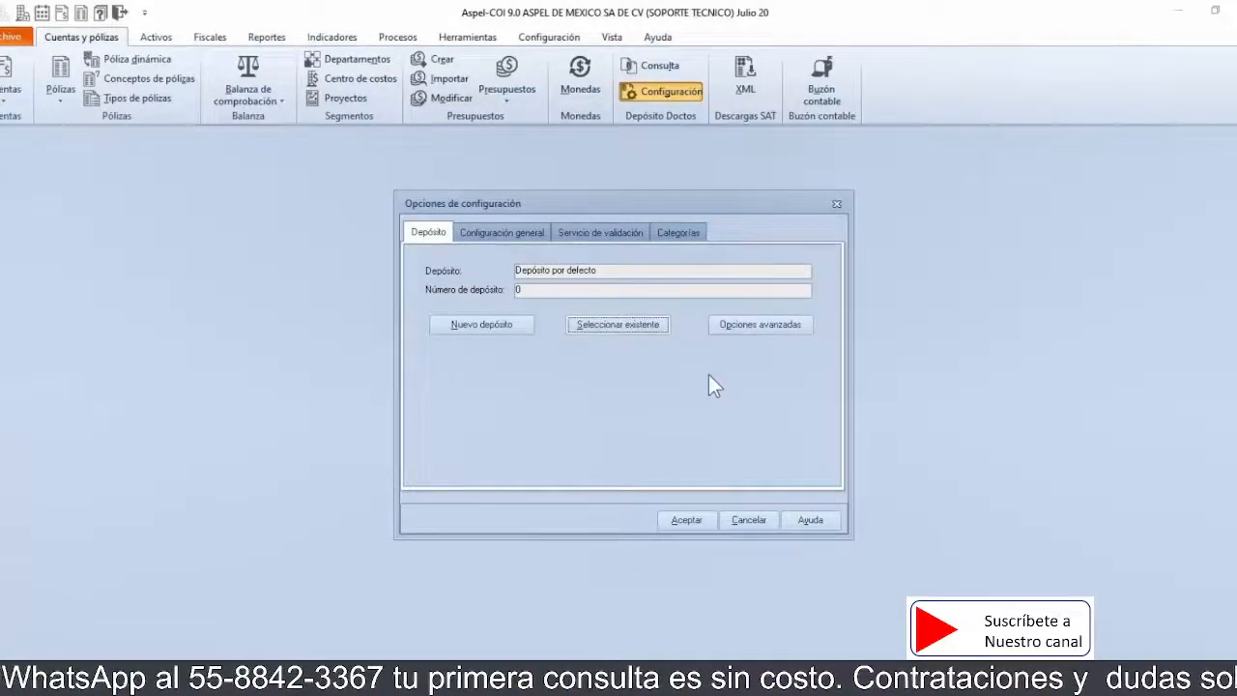
Step: Show the deposit's advanced options, select FTP site storage, and inspect its connection properties without applying changes
{"action": "left_click", "coordinate": [740, 330]}
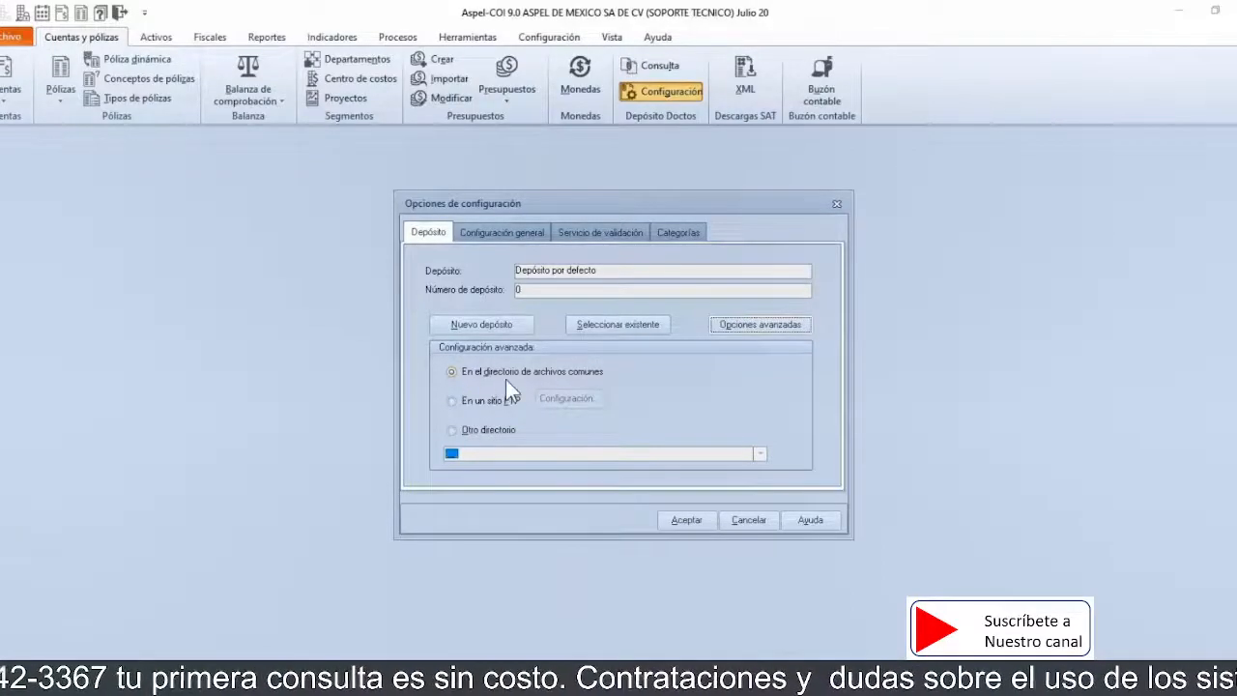
{"action": "left_click", "coordinate": [539, 380]}
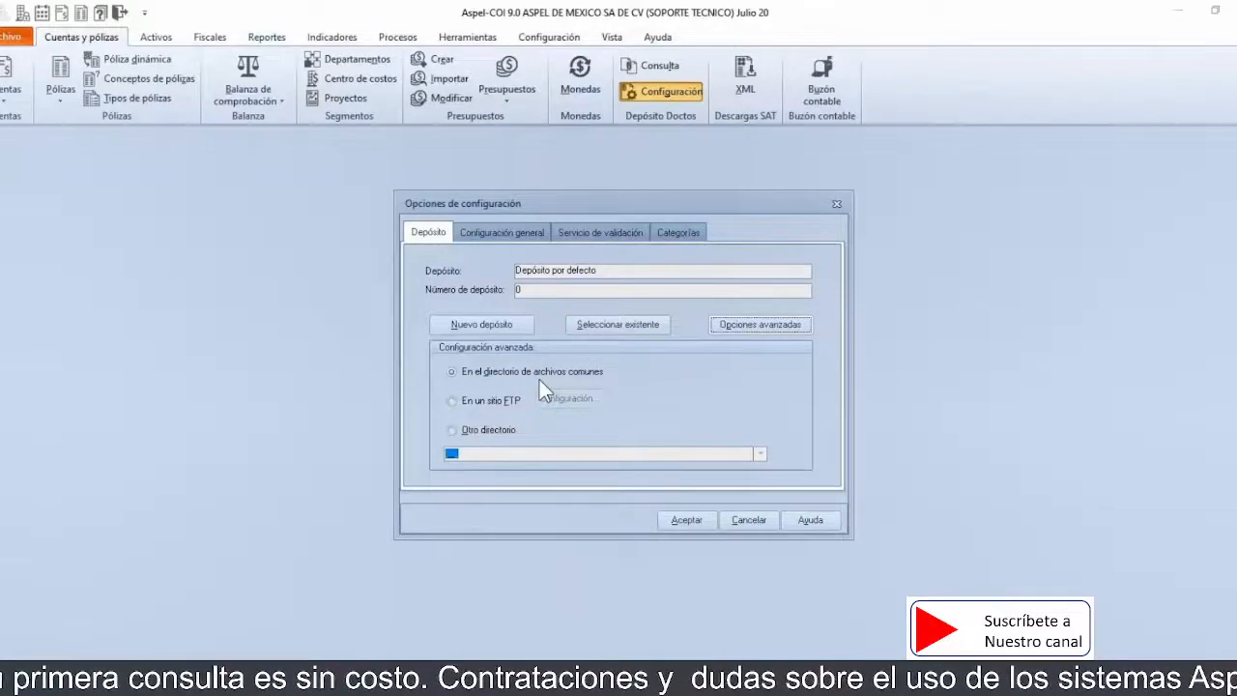
{"action": "left_click", "coordinate": [468, 403]}
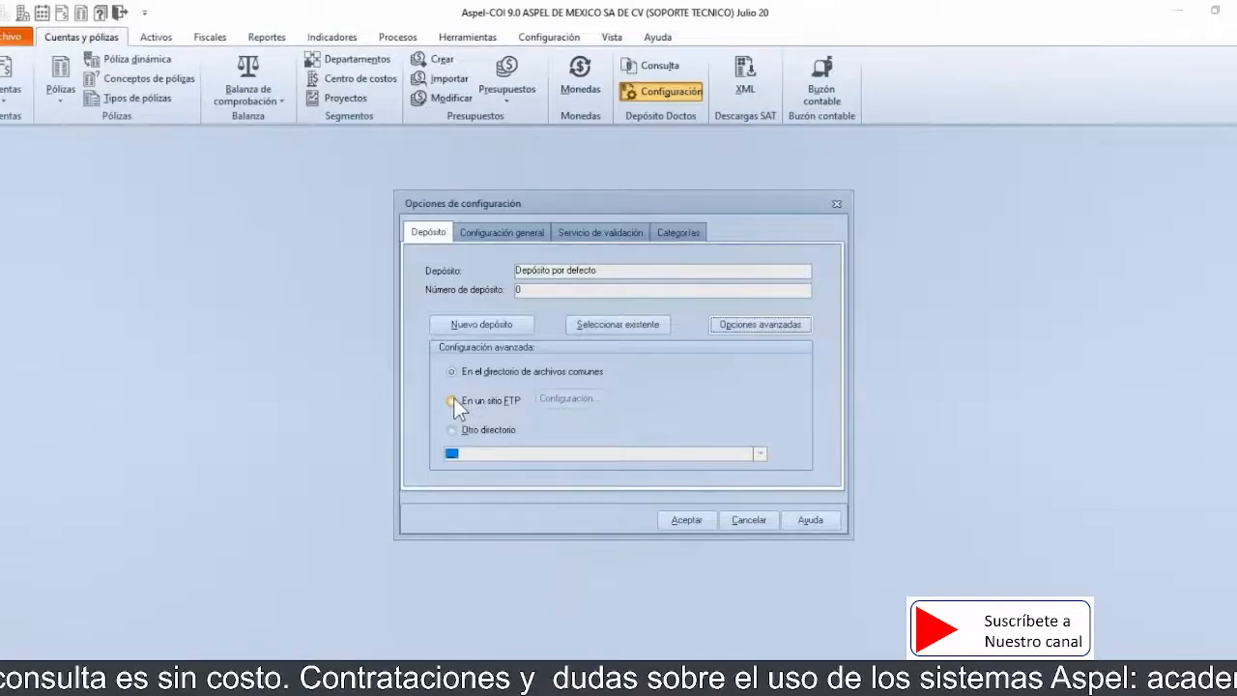
{"action": "left_click", "coordinate": [453, 397]}
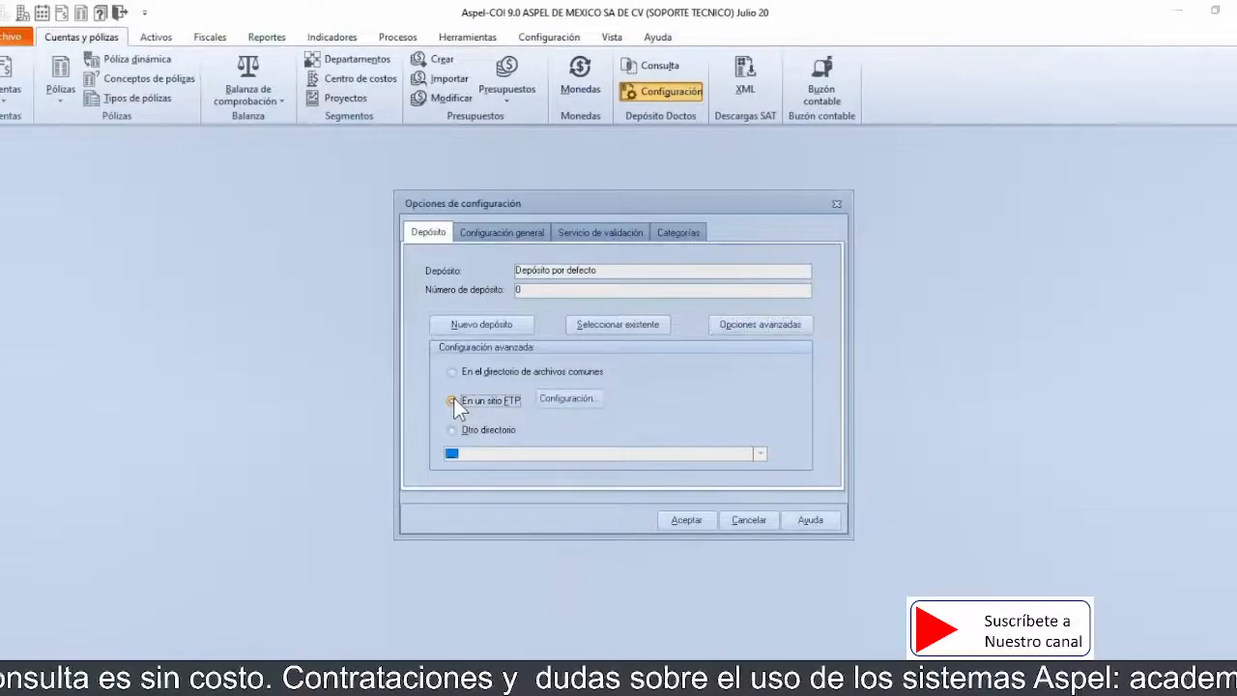
{"action": "left_click", "coordinate": [549, 403]}
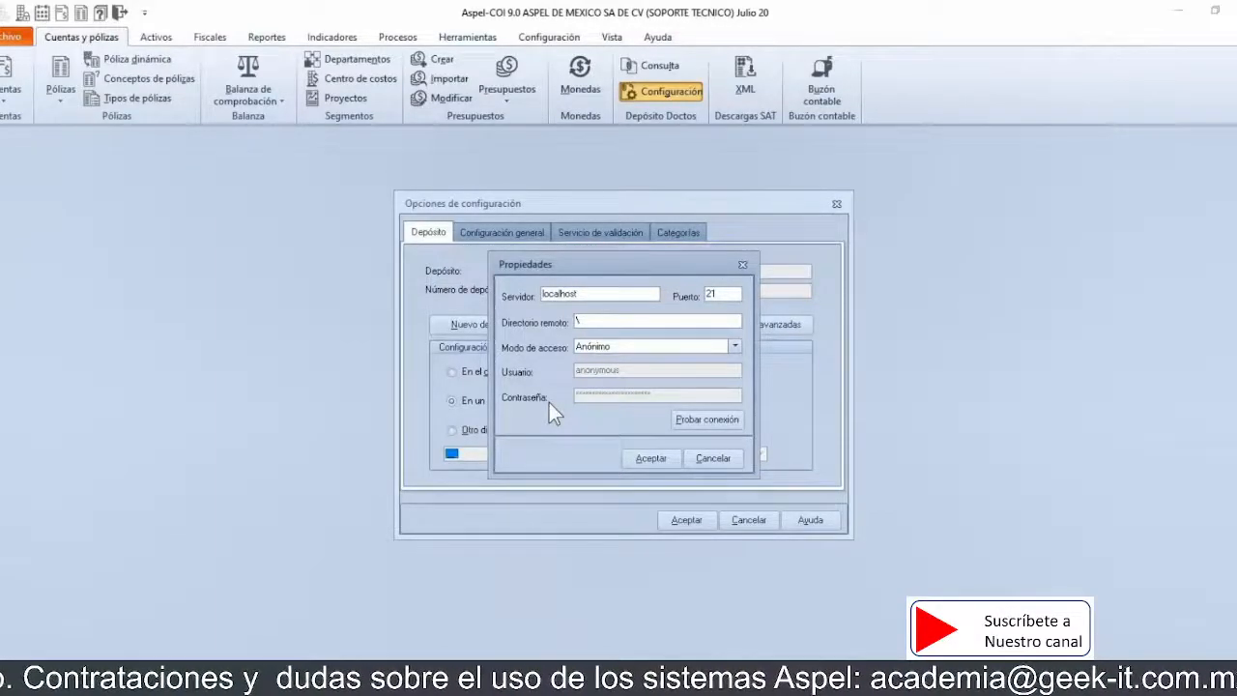
{"action": "left_click", "coordinate": [707, 454]}
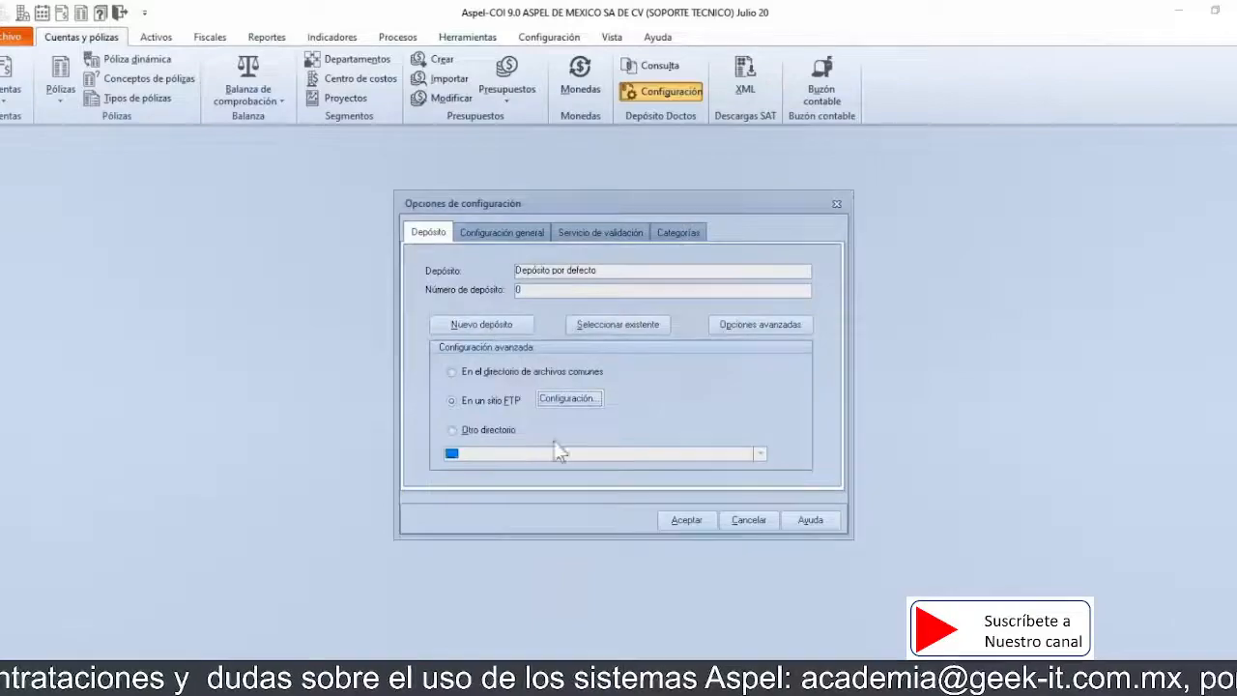
Step: Look at the folder choices for storing the deposit in another directory, and set storage back to the common files directory
{"action": "left_click", "coordinate": [473, 431]}
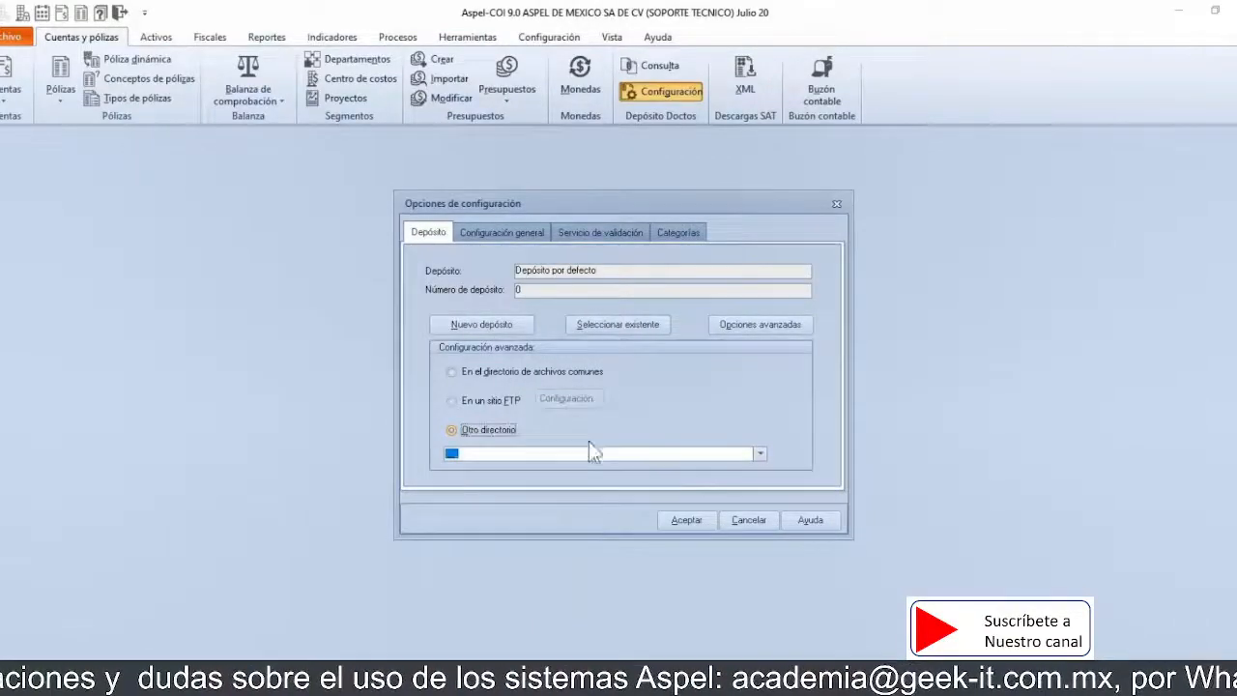
{"action": "left_click", "coordinate": [760, 454]}
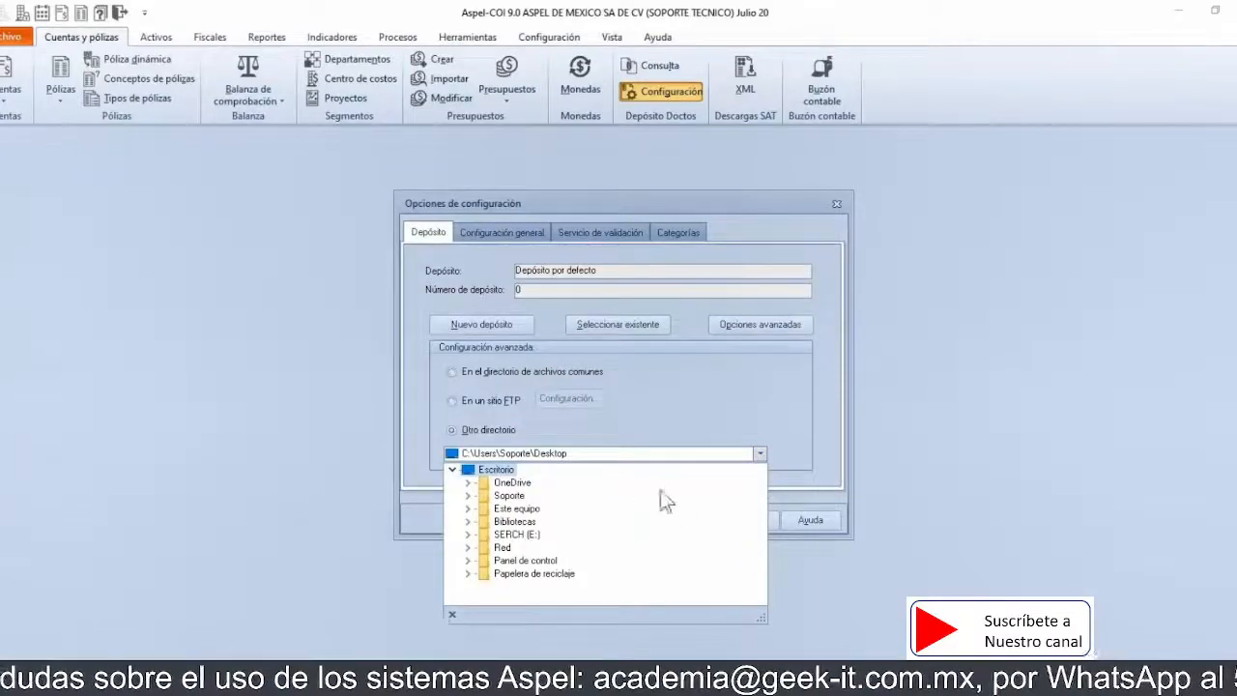
{"action": "left_click", "coordinate": [481, 373]}
{"action": "left_click", "coordinate": [480, 373]}
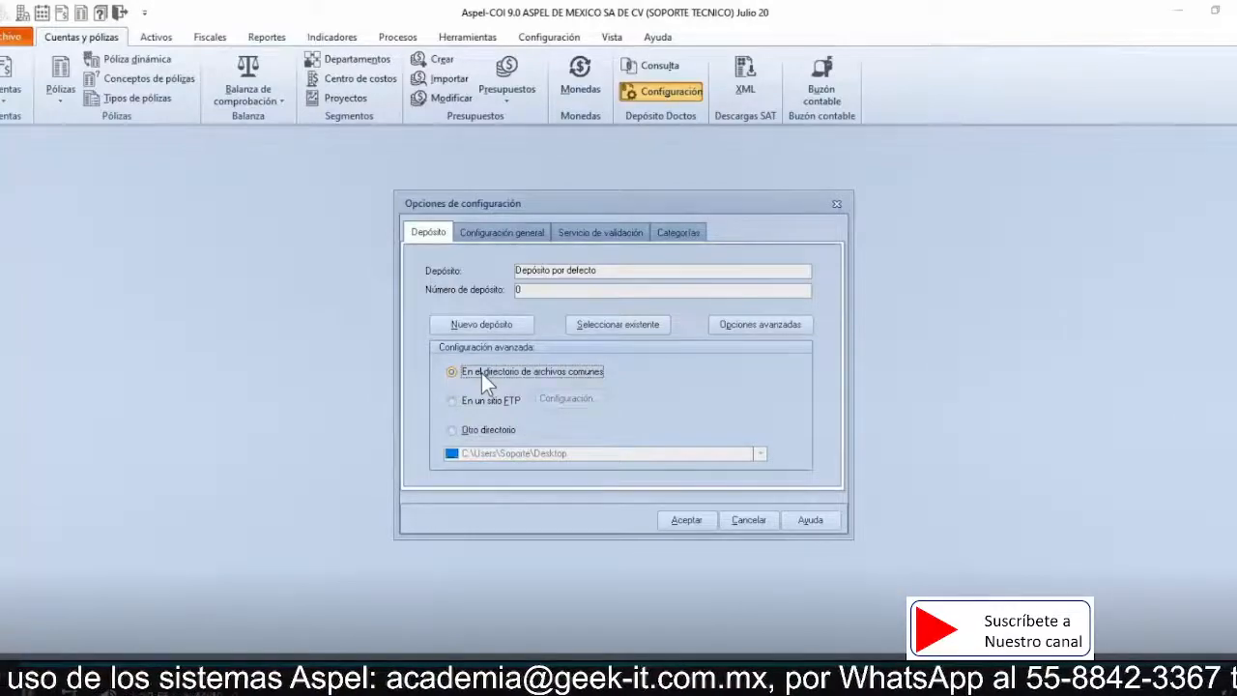
Step: Examine the Configuración general options, including the local and remote connection types, and leave the connection settings without applying changes
{"action": "left_click", "coordinate": [489, 240]}
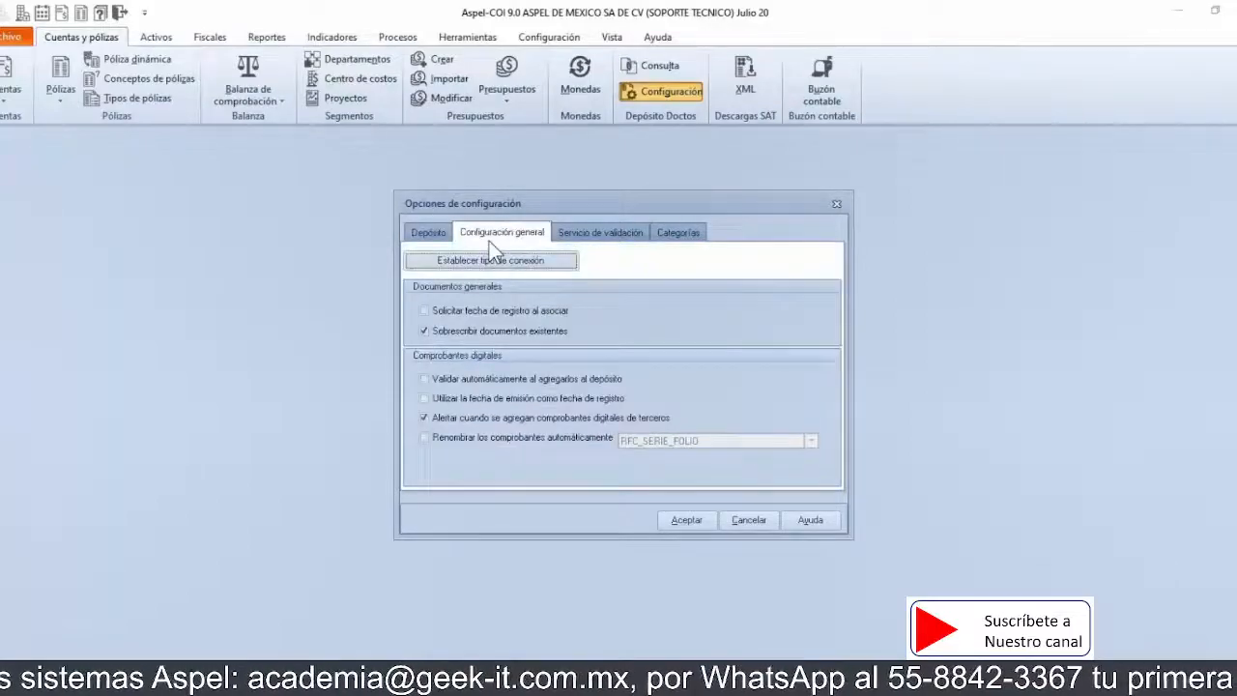
{"action": "left_click", "coordinate": [475, 289]}
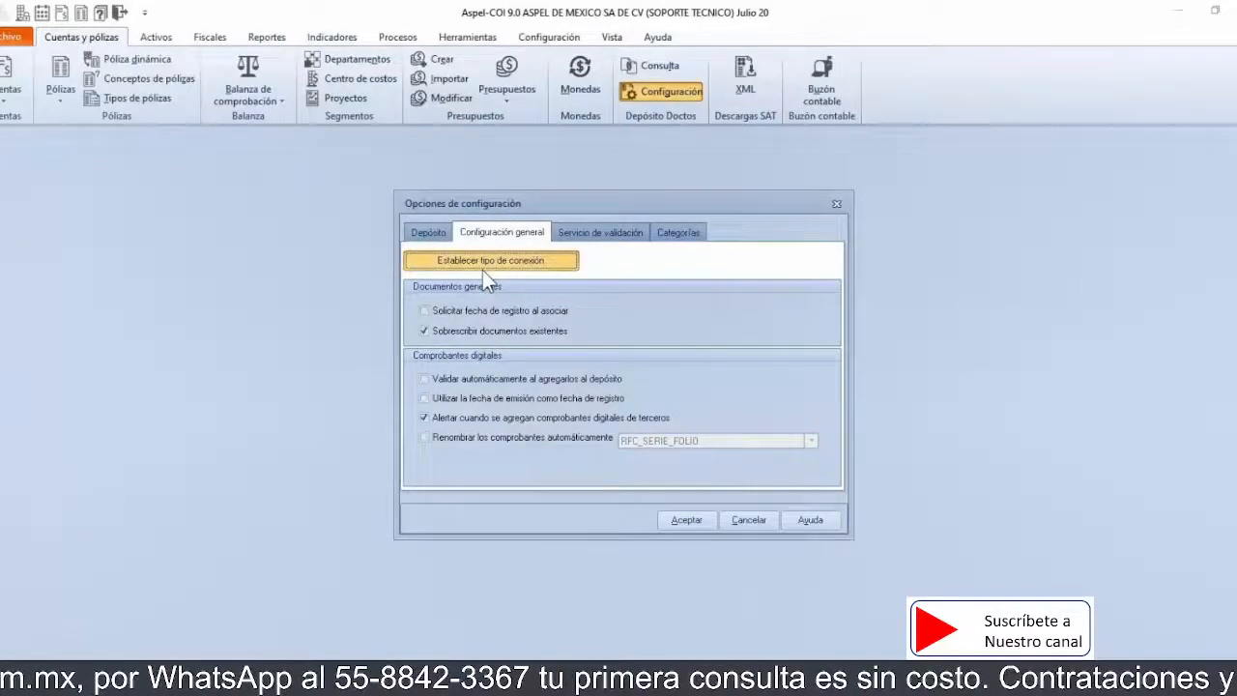
{"action": "left_click", "coordinate": [482, 269]}
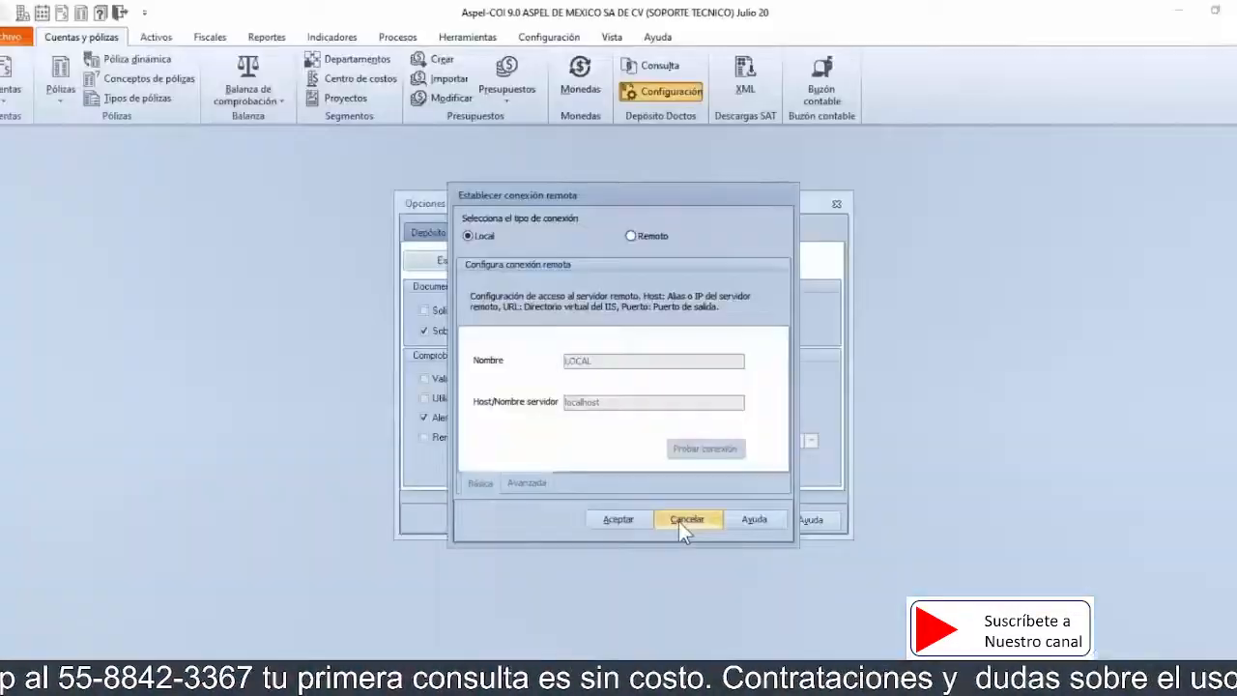
{"action": "left_click", "coordinate": [681, 524]}
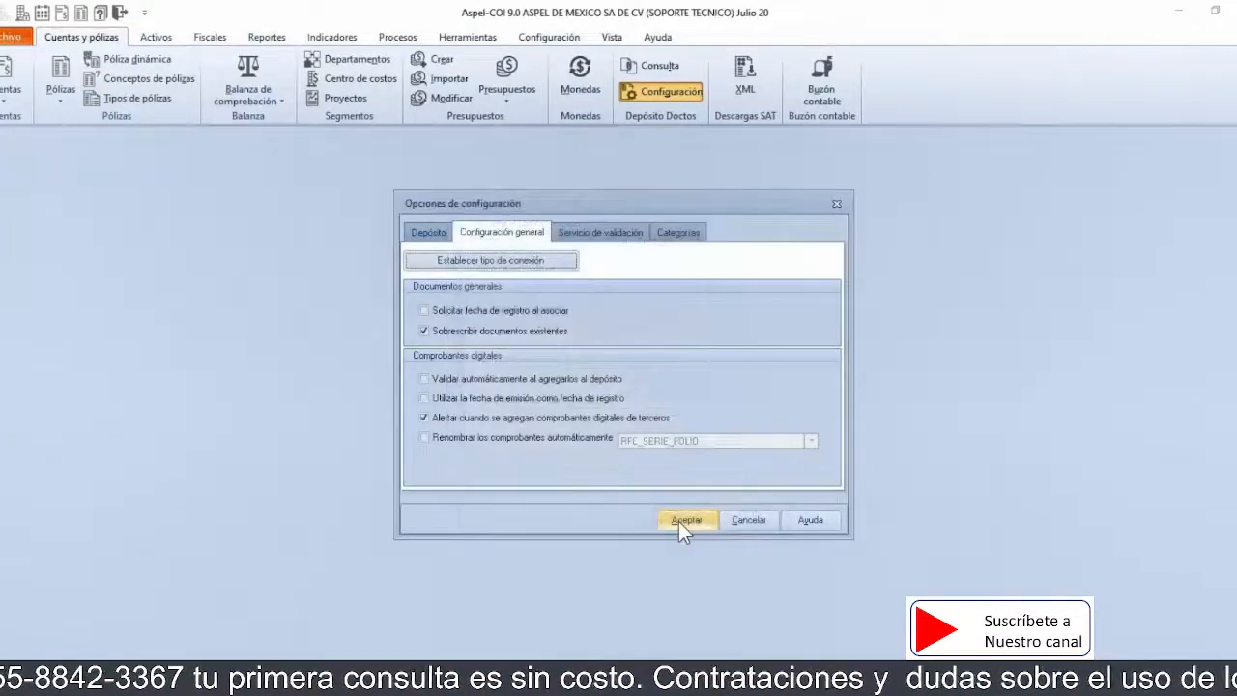
{"action": "left_click", "coordinate": [451, 293]}
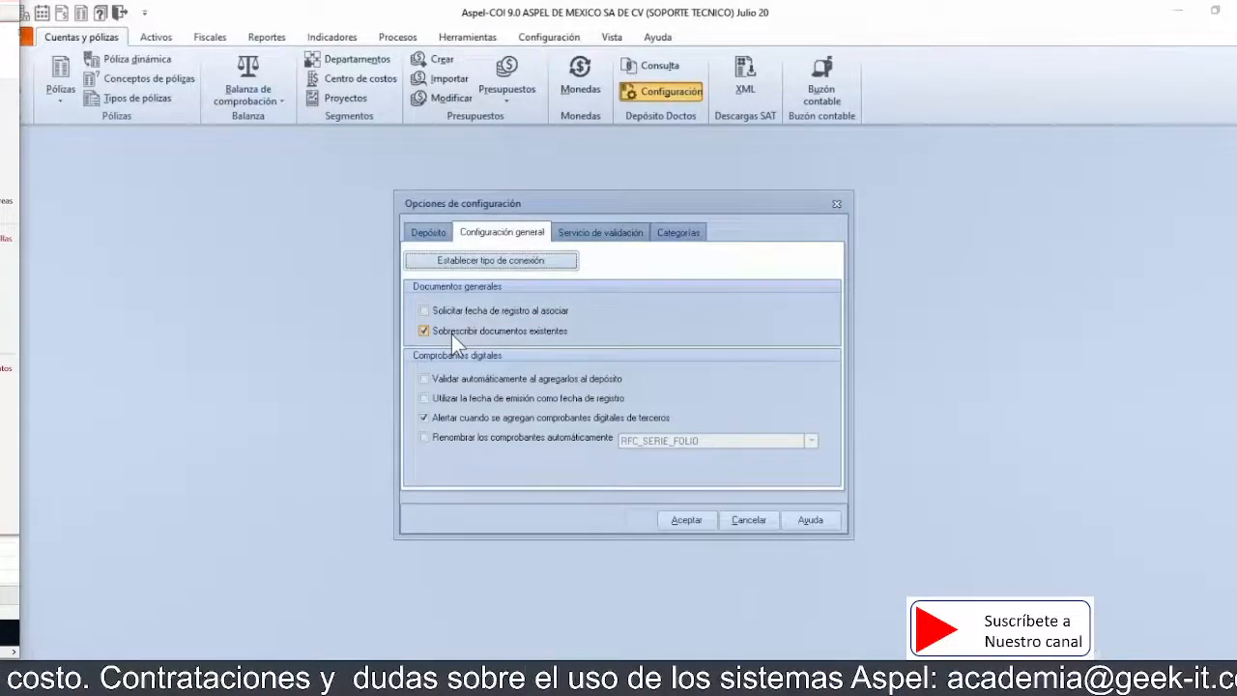
{"action": "left_click", "coordinate": [451, 359]}
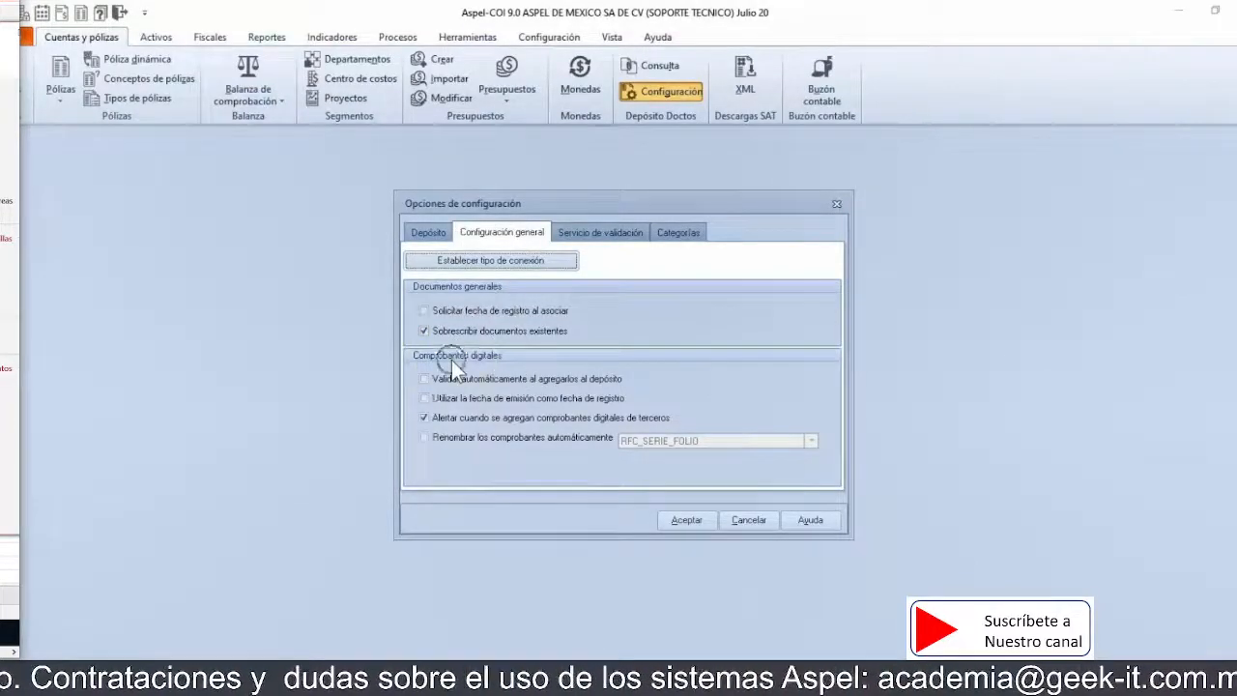
Step: Enable automatic renaming of digital vouchers, review the available naming formats, and turn the renaming off again
{"action": "left_click", "coordinate": [460, 440]}
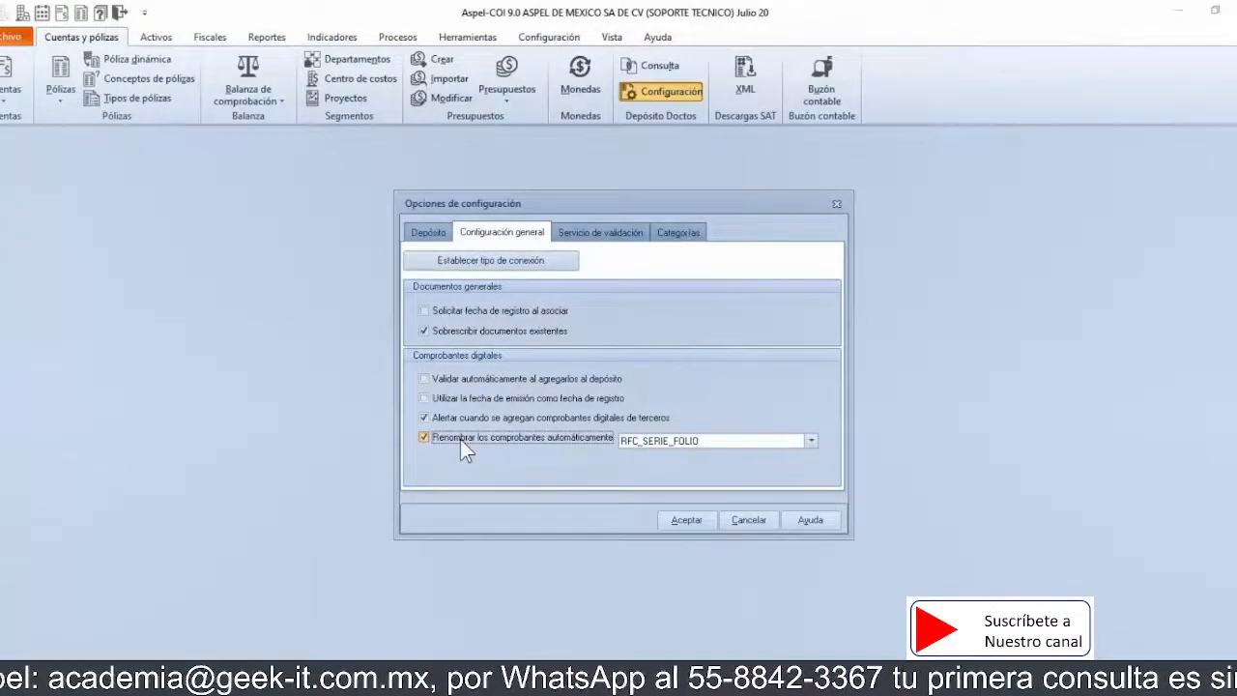
{"action": "left_click", "coordinate": [811, 442]}
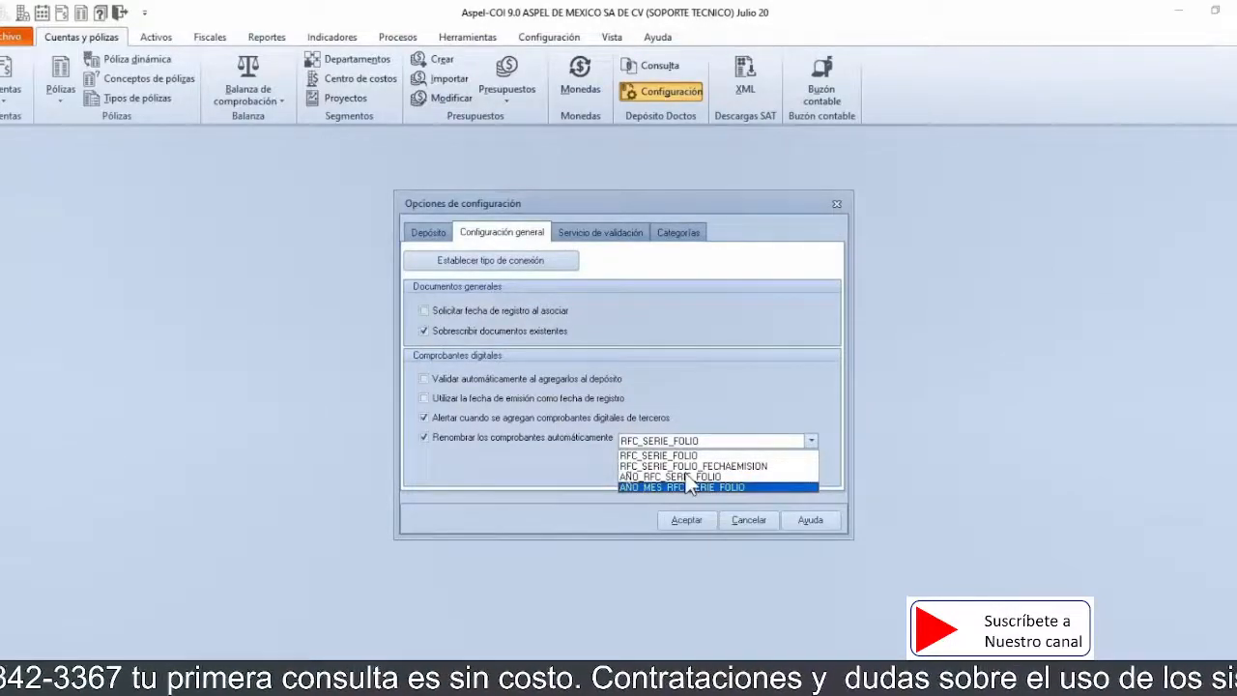
{"action": "left_click", "coordinate": [520, 436]}
{"action": "left_click", "coordinate": [520, 436]}
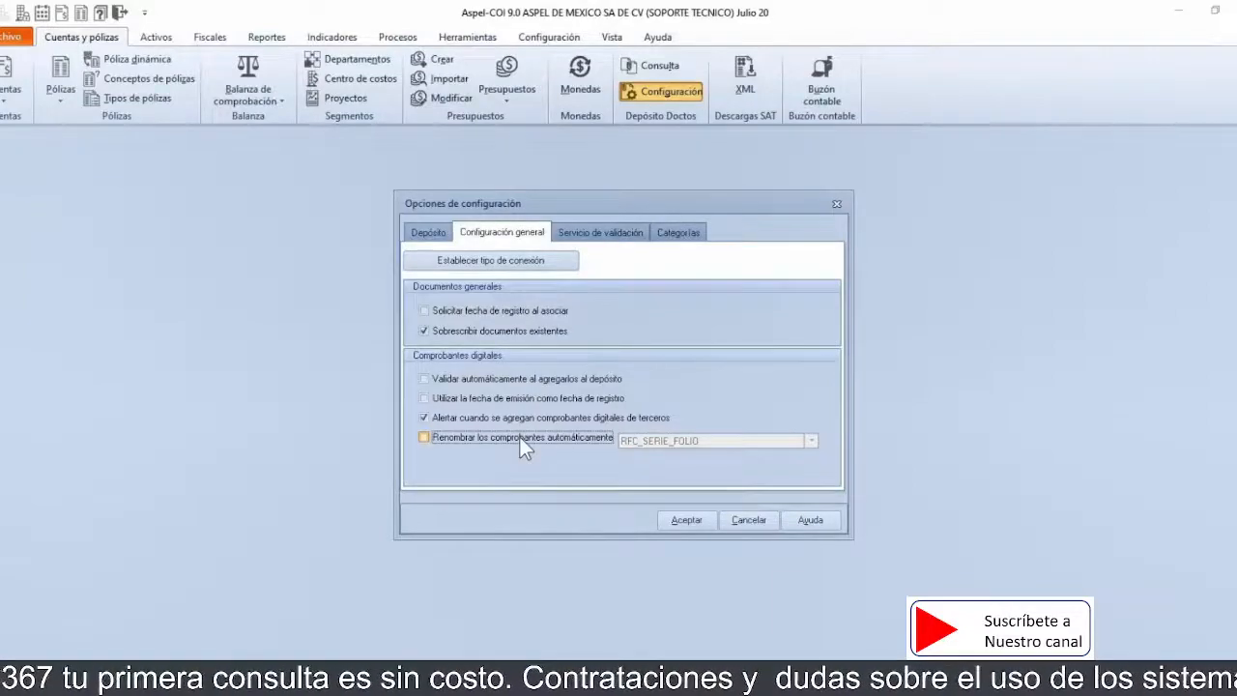
Step: Test the Aspel Valida CFDI validation service connection and review the available formats for validation result reports
{"action": "left_click", "coordinate": [585, 239]}
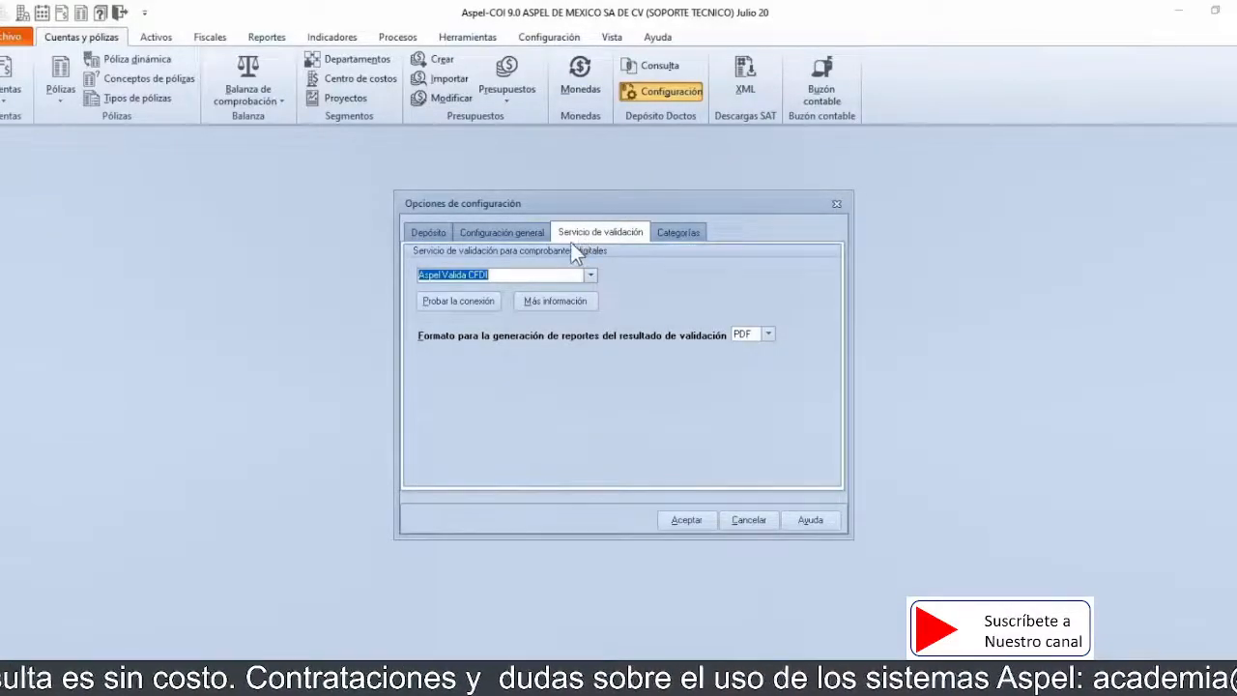
{"action": "left_click", "coordinate": [460, 302]}
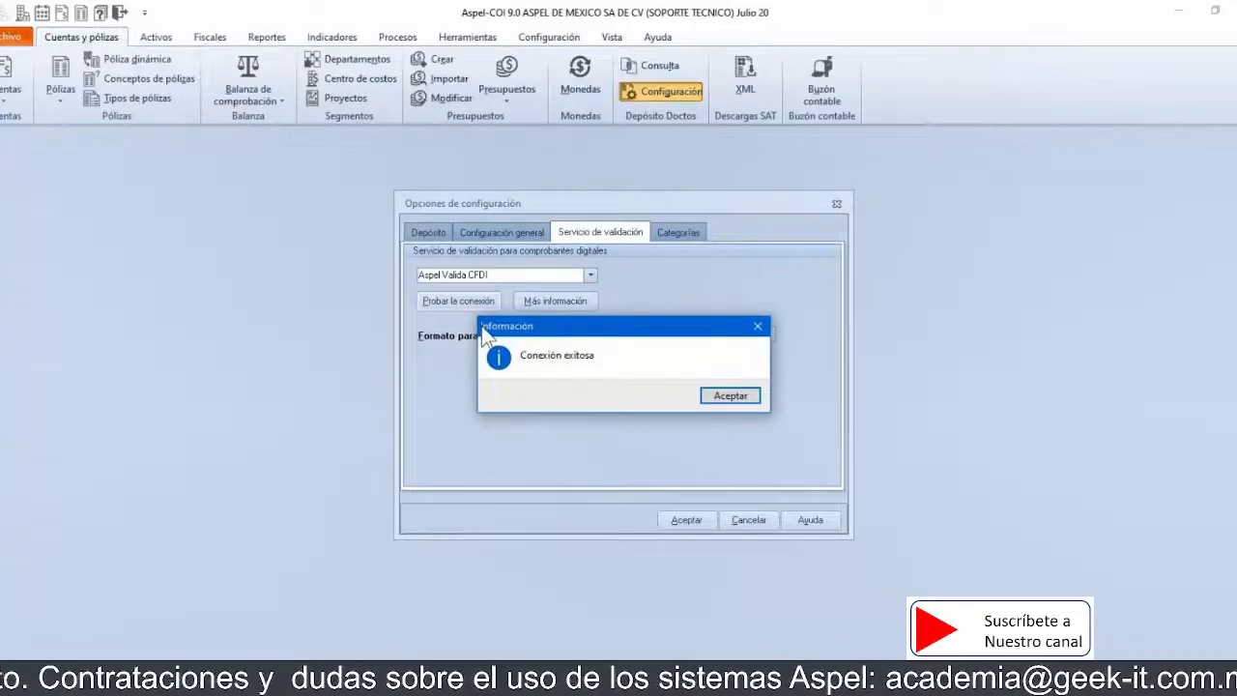
{"action": "left_click", "coordinate": [730, 396]}
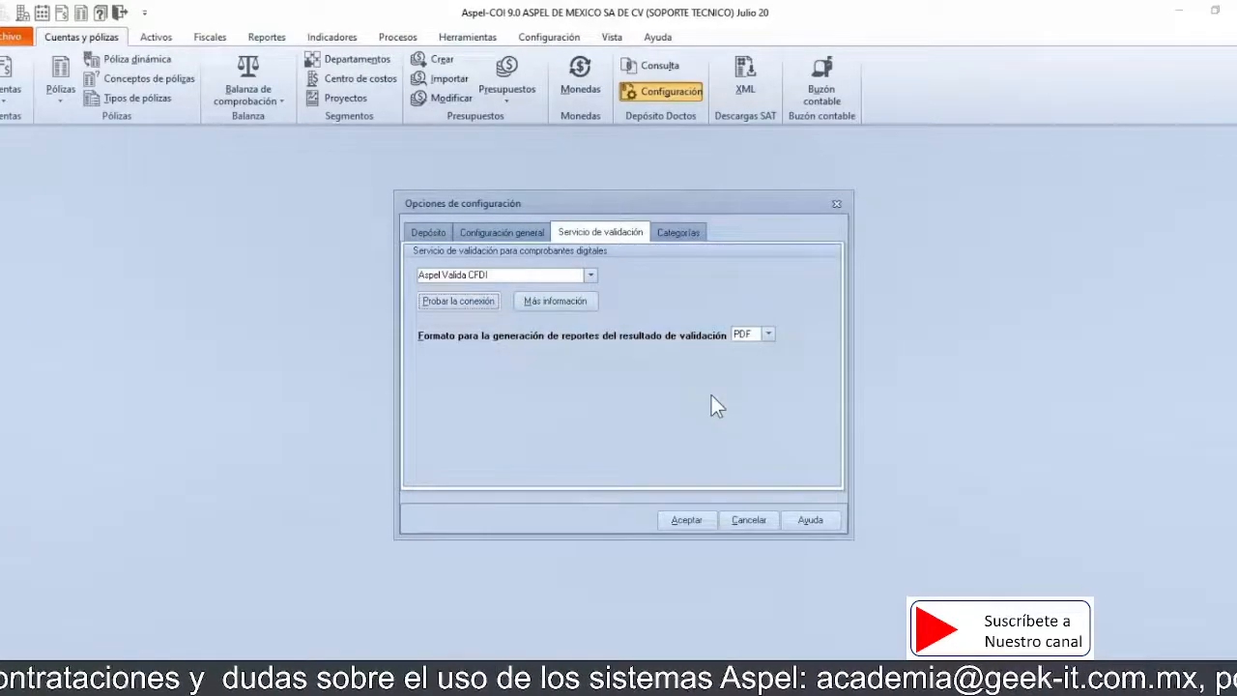
{"action": "left_click", "coordinate": [553, 305]}
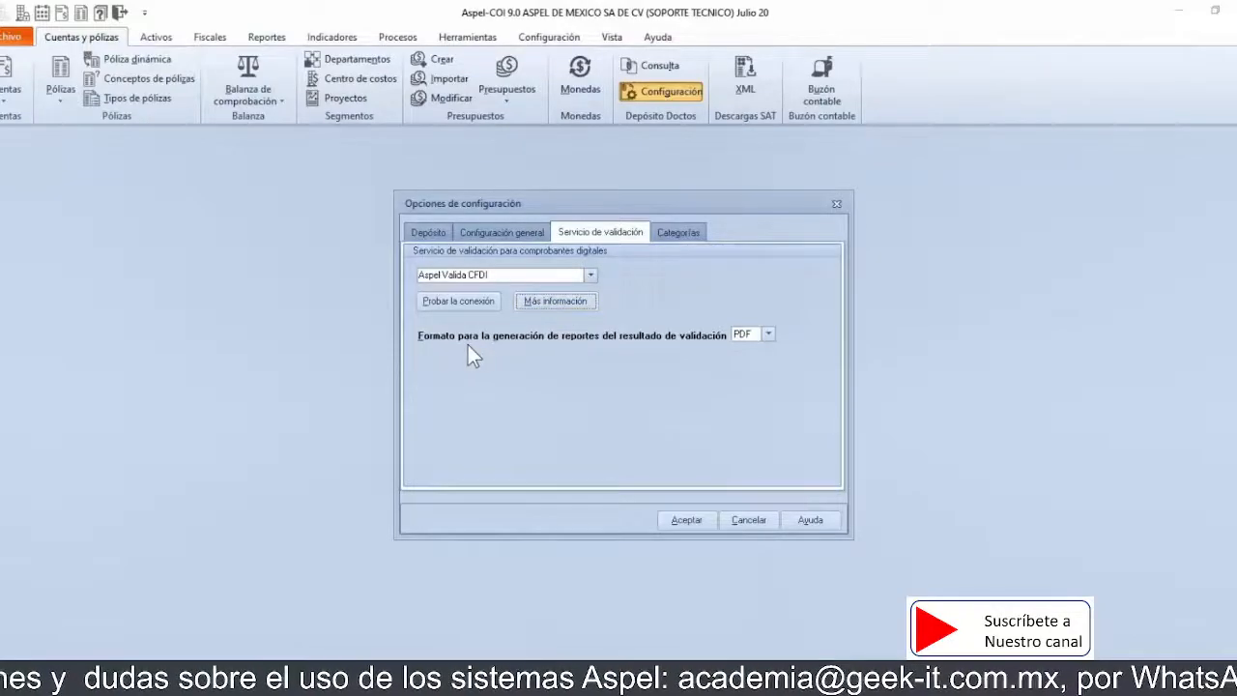
{"action": "left_click", "coordinate": [768, 337]}
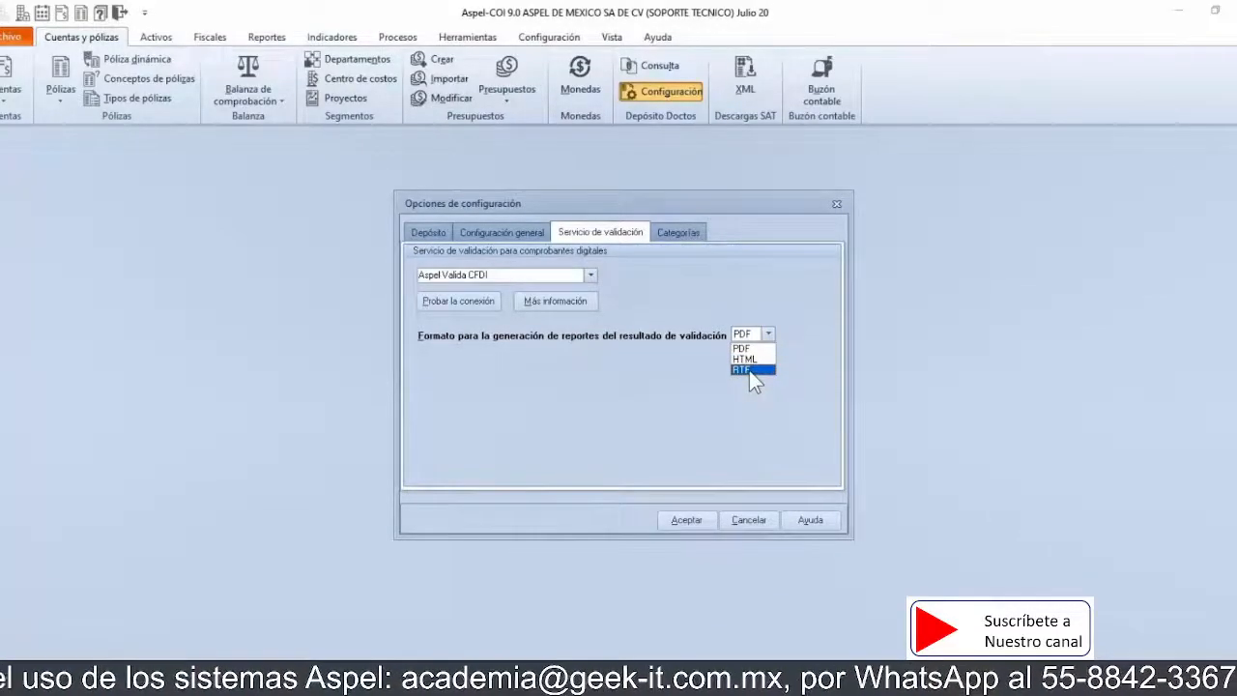
Step: Create a new deposit category named DEMO under Documentos
{"action": "left_click", "coordinate": [677, 242]}
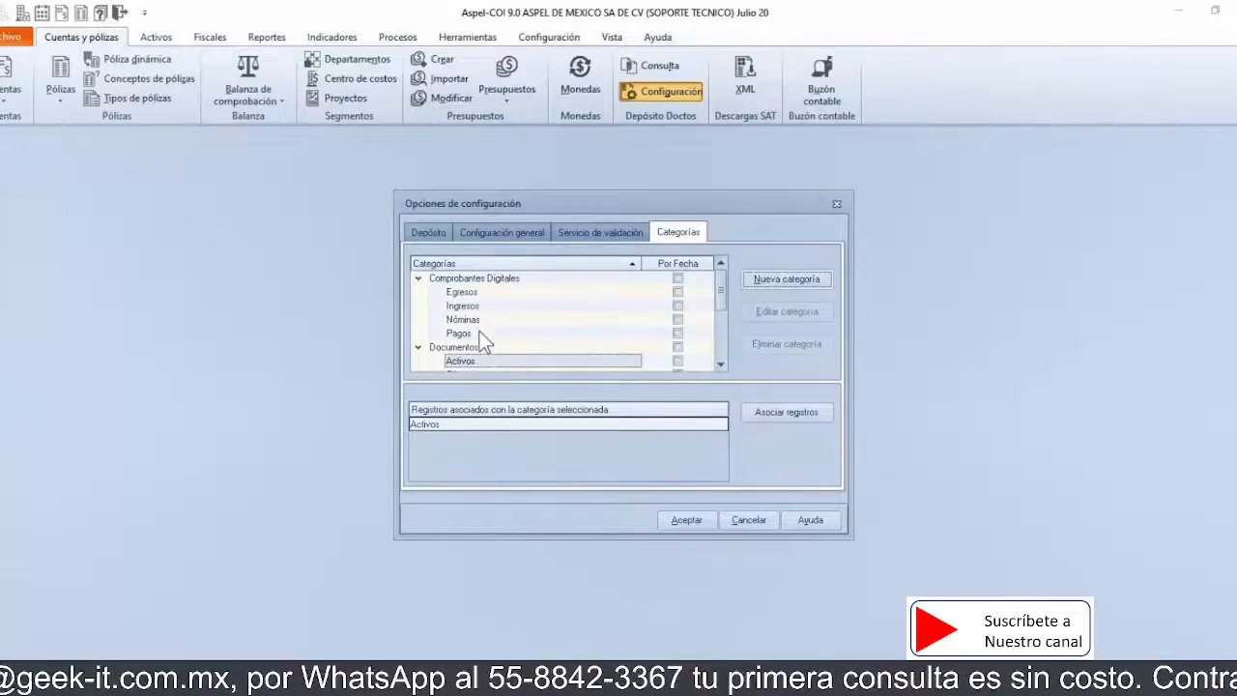
{"action": "left_click_drag", "start_coordinate": [716, 303], "coordinate": [710, 338]}
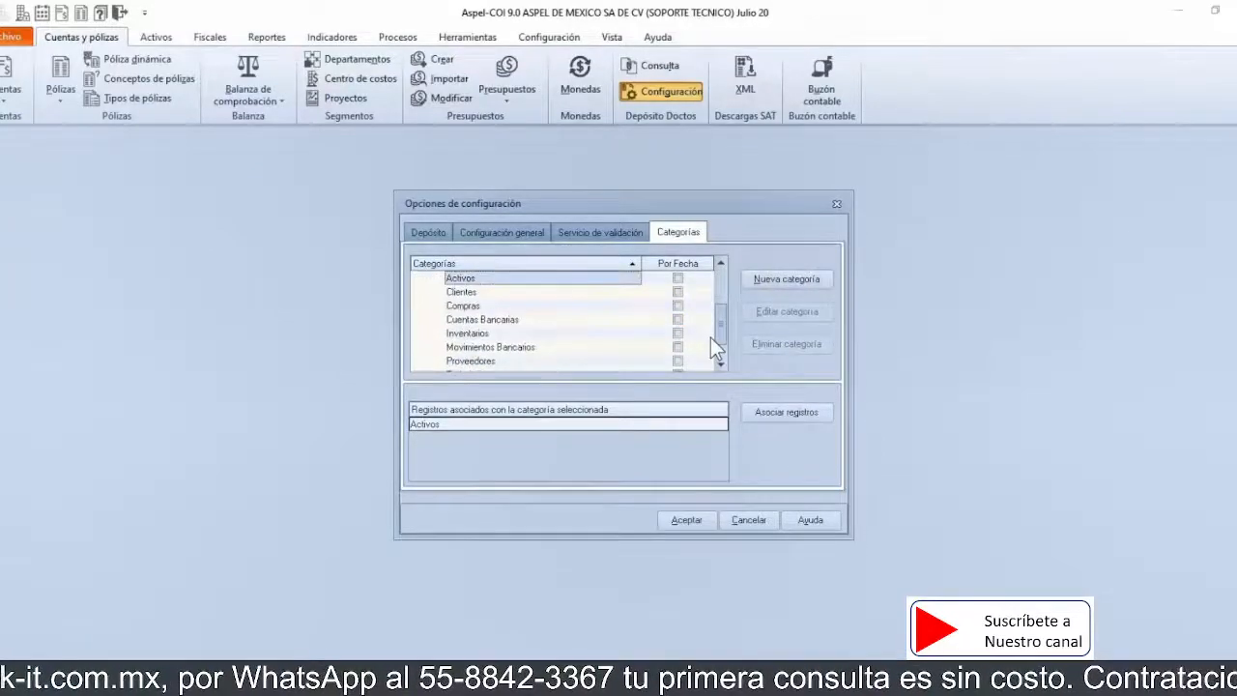
{"action": "left_click", "coordinate": [721, 265]}
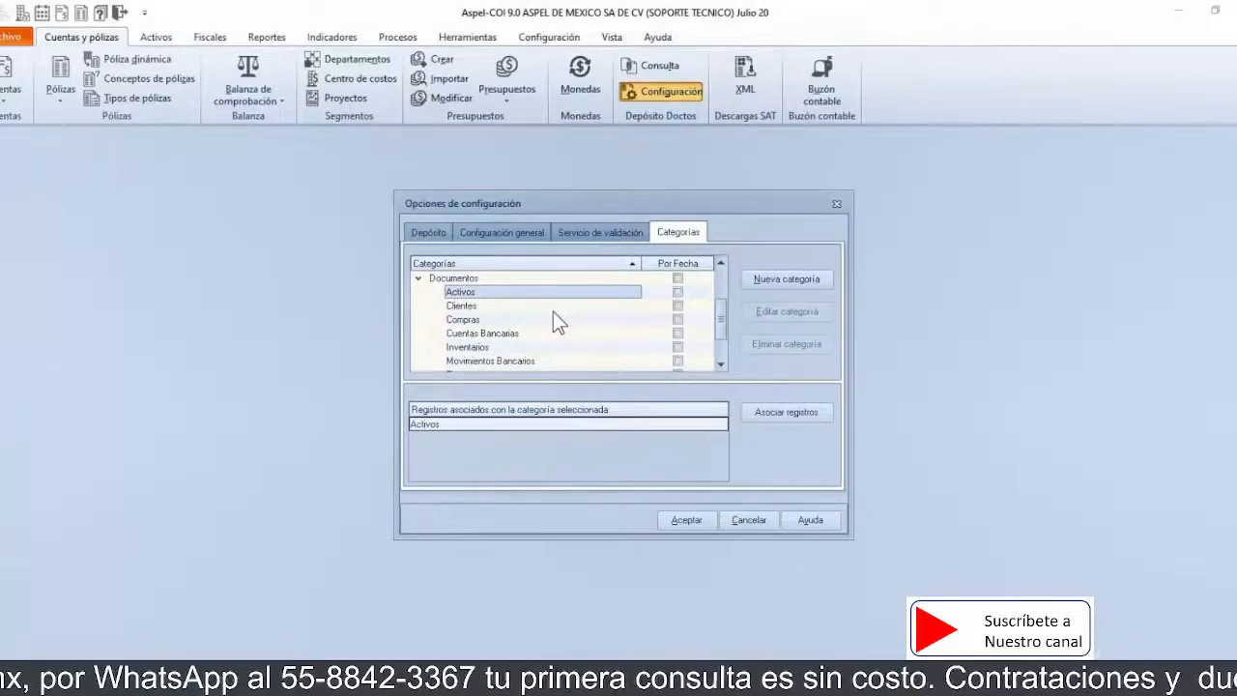
{"action": "scroll", "coordinate": [554, 312], "scroll_direction": "down", "scroll_amount": 1}
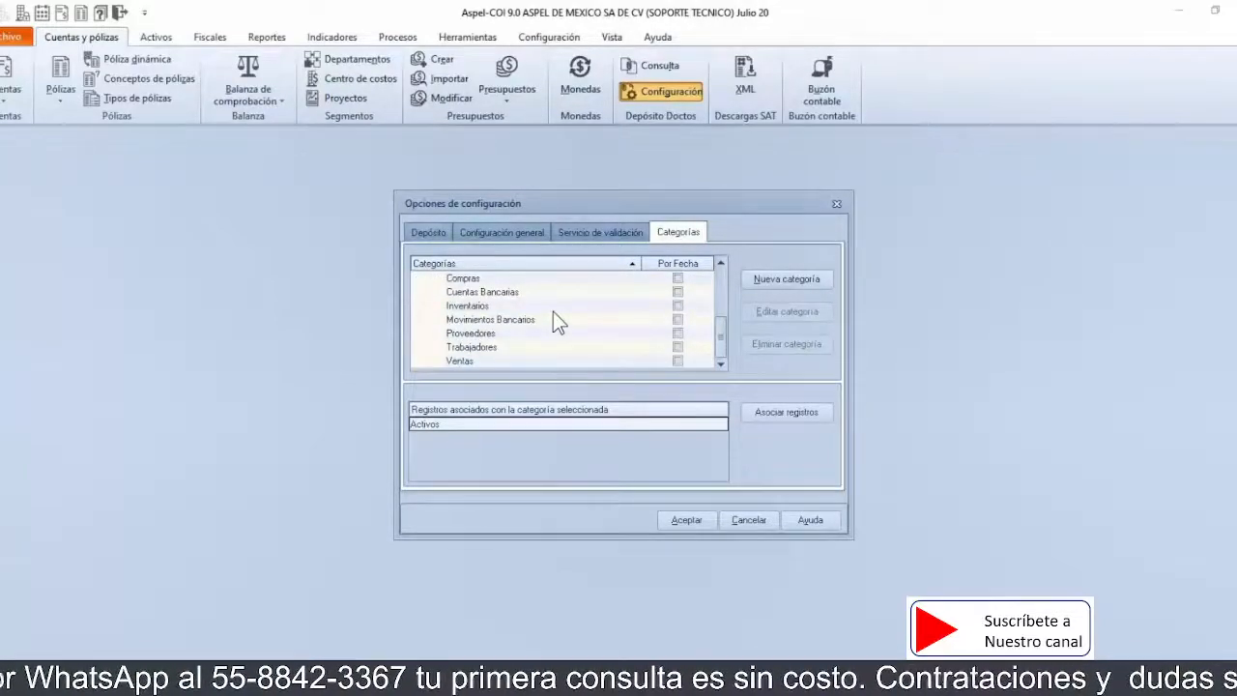
{"action": "scroll", "coordinate": [554, 313], "scroll_direction": "up", "scroll_amount": 1}
{"action": "left_click", "coordinate": [478, 279]}
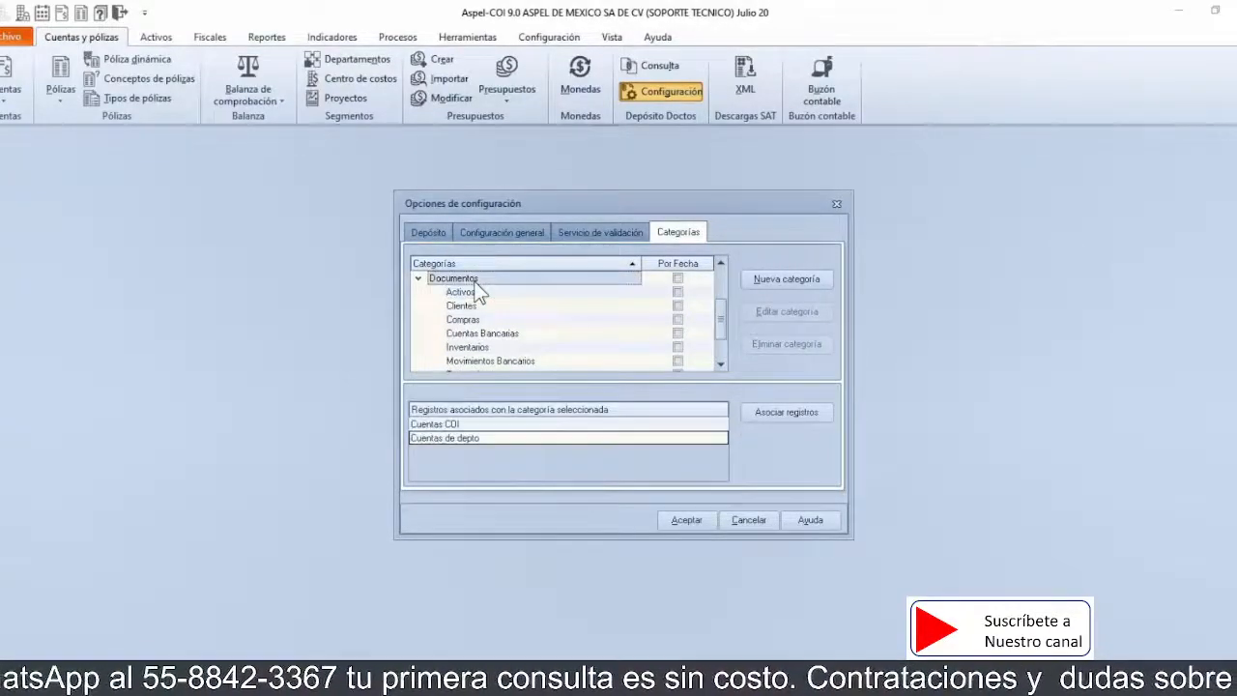
{"action": "left_click", "coordinate": [779, 284]}
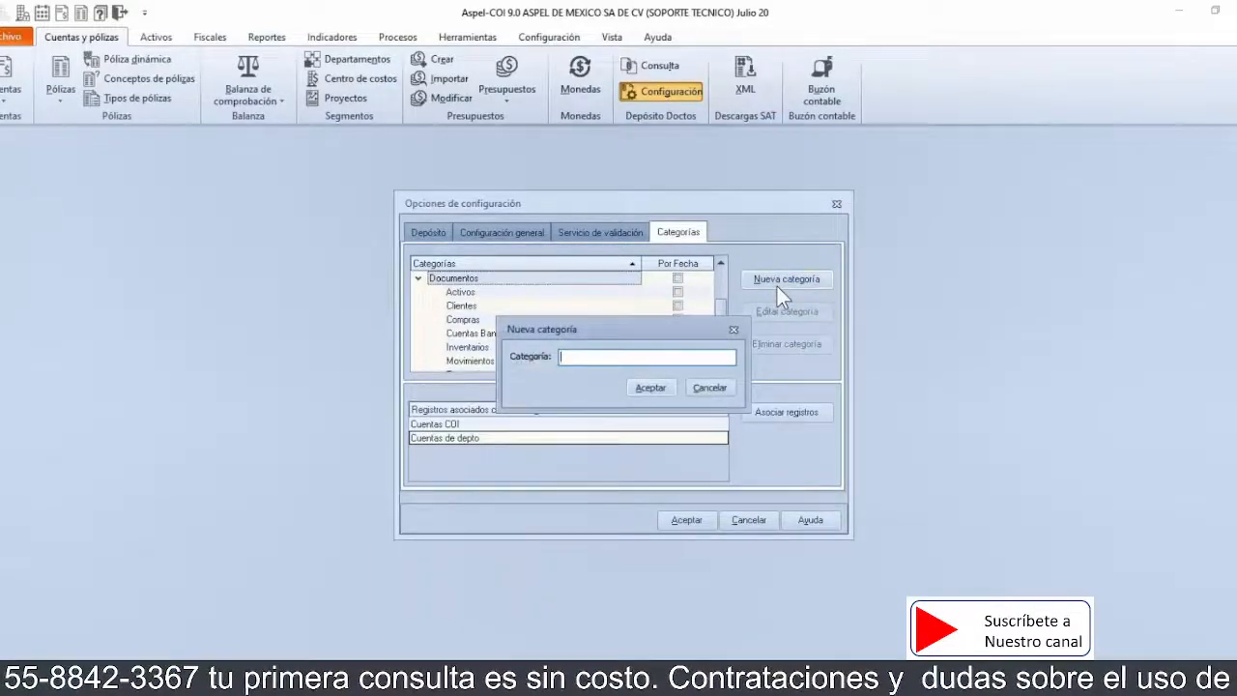
{"action": "type", "text": "DE;O"}
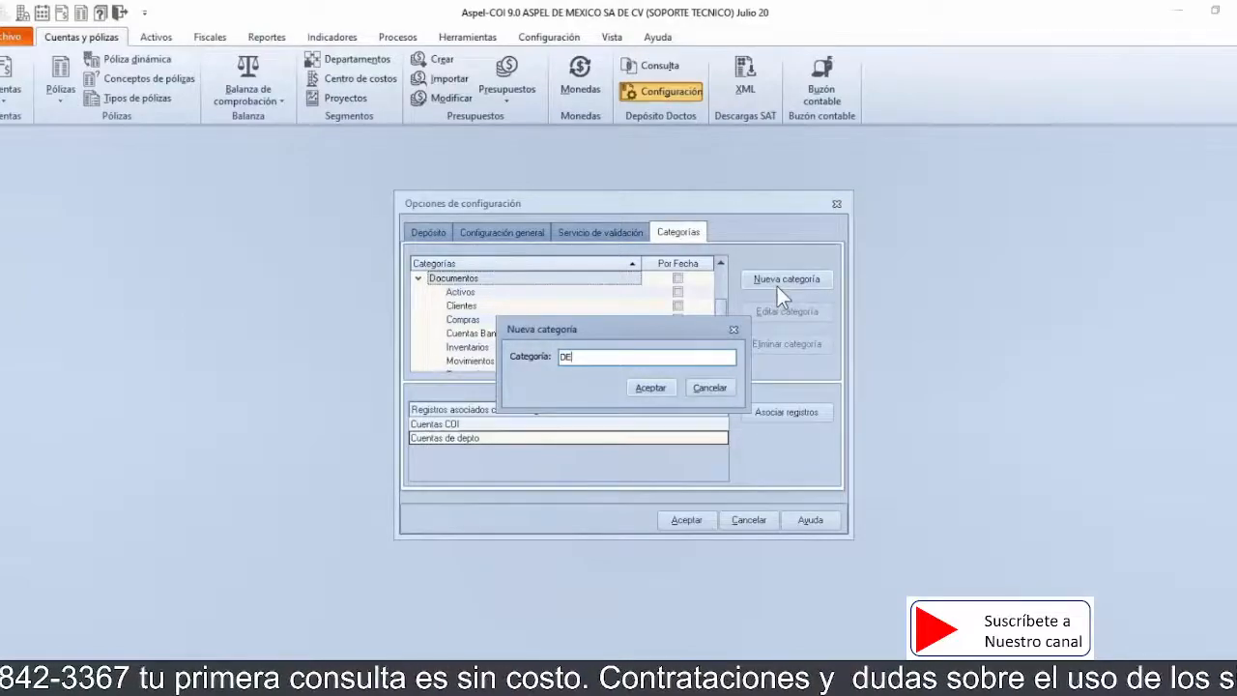
{"action": "key", "text": "BackSpace"}
{"action": "key", "text": "BackSpace"}
{"action": "type", "text": "MO"}
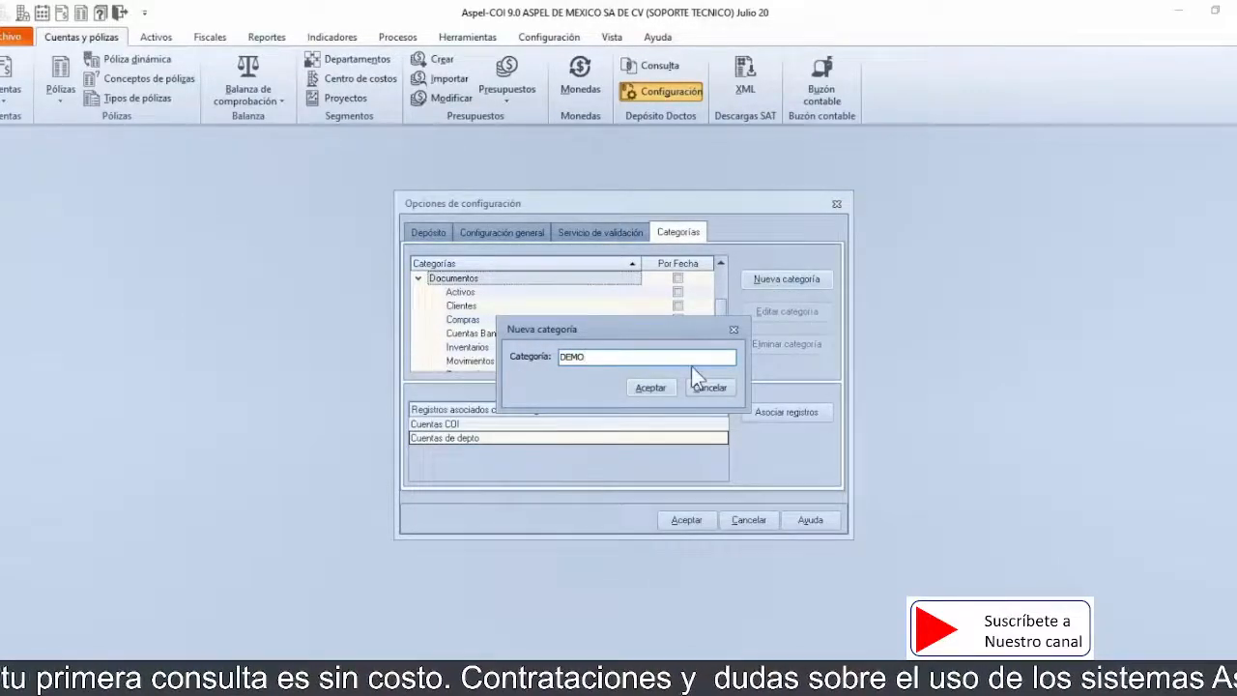
{"action": "left_click", "coordinate": [658, 384]}
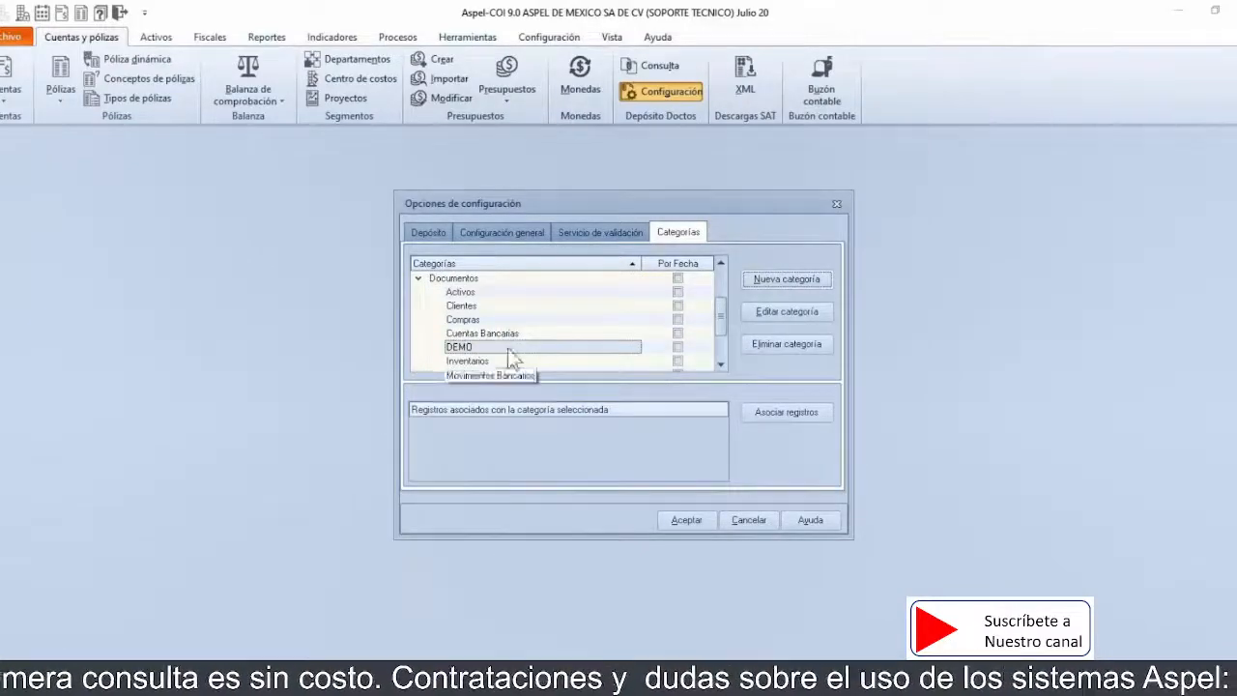
Step: Rename the DEMO category to PRUEBA and delete that category, accepting the removal of its subcategories and files
{"action": "left_click", "coordinate": [773, 320]}
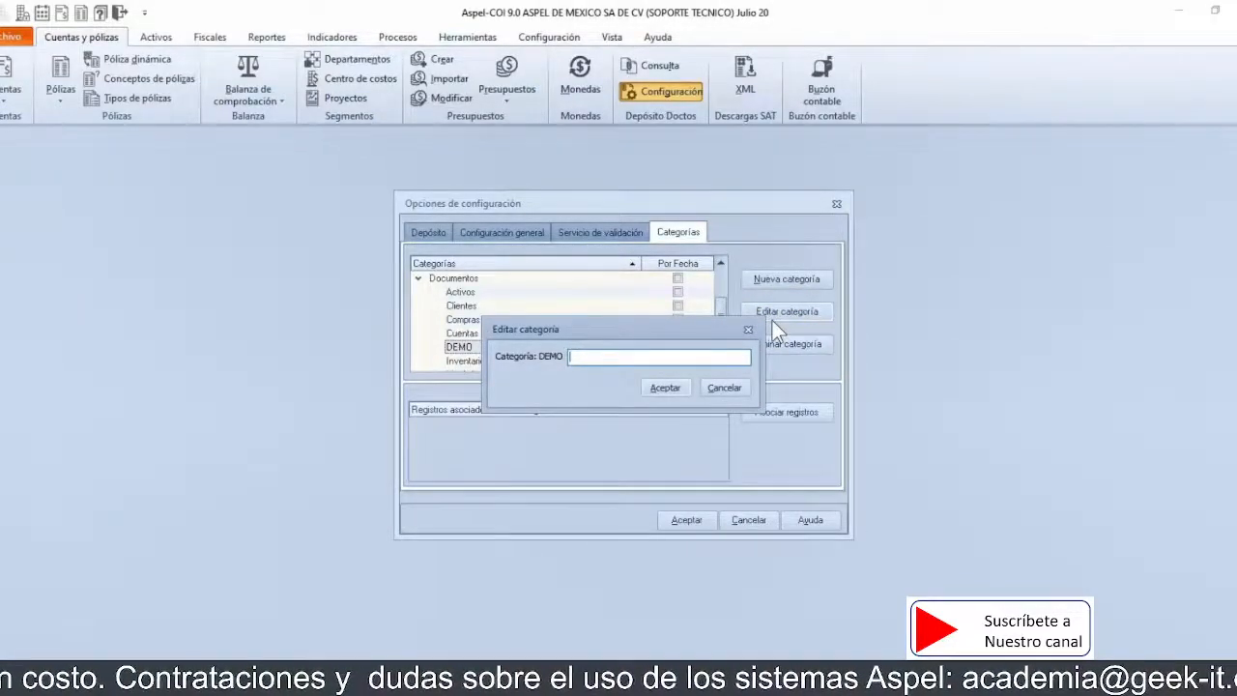
{"action": "type", "text": "PRU"}
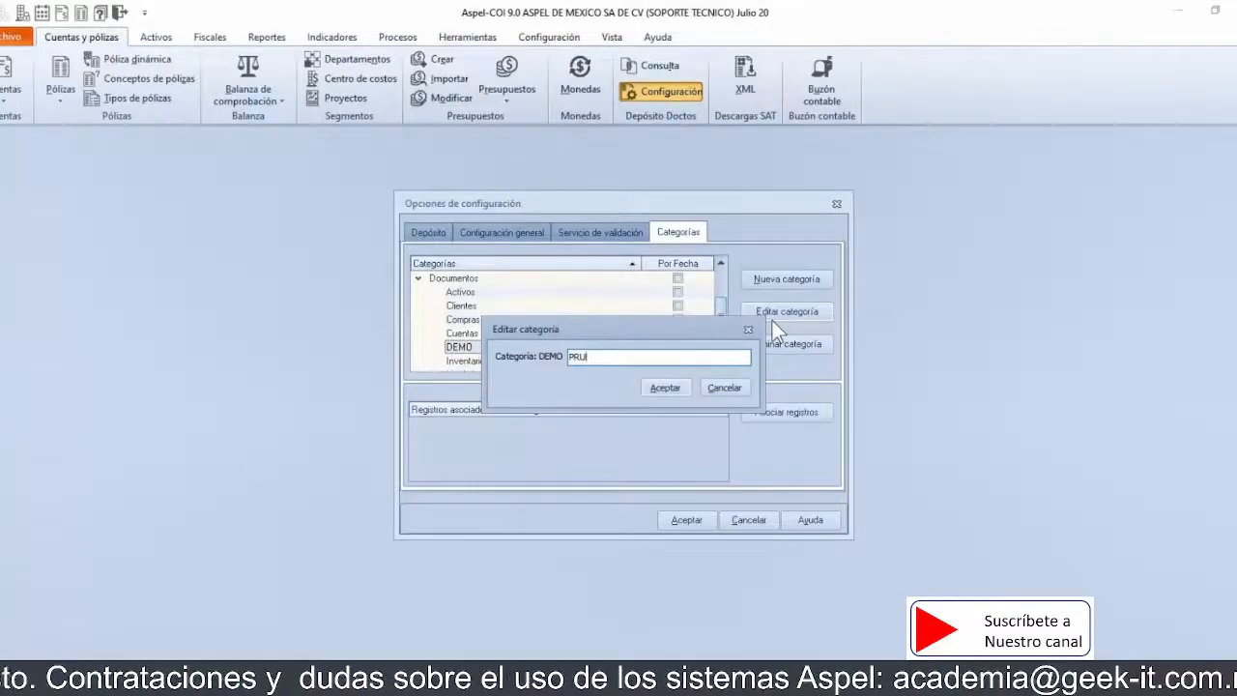
{"action": "type", "text": "EBA"}
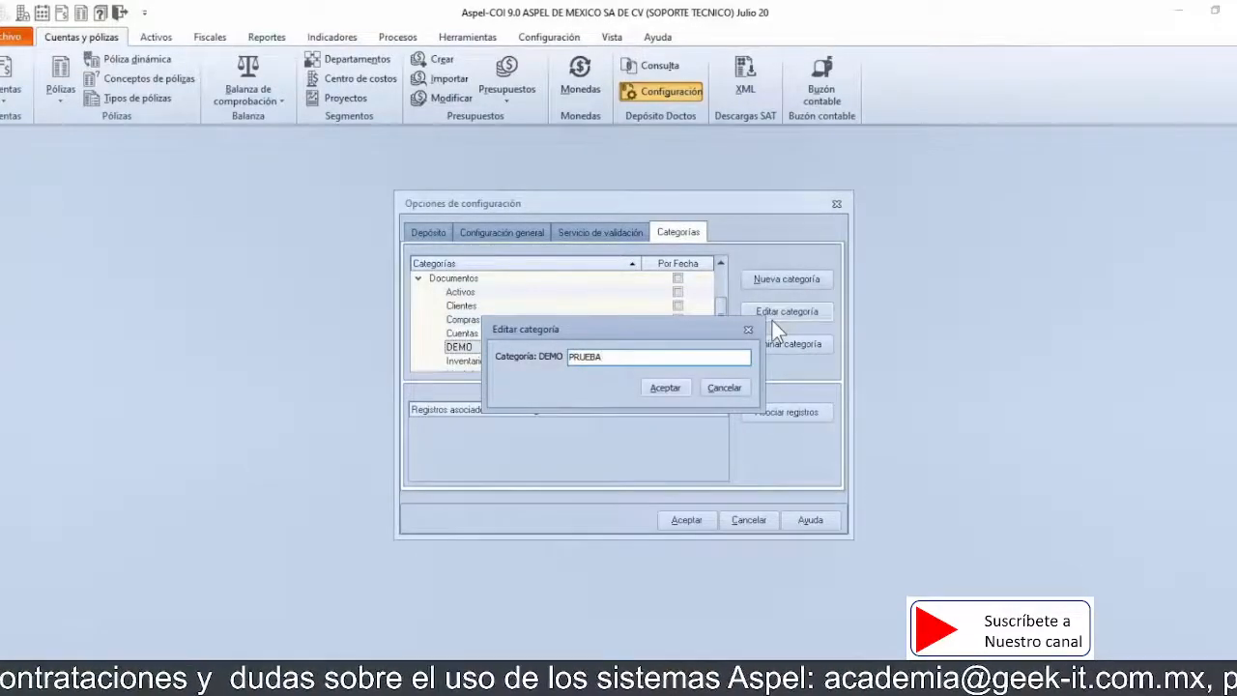
{"action": "left_click", "coordinate": [667, 389]}
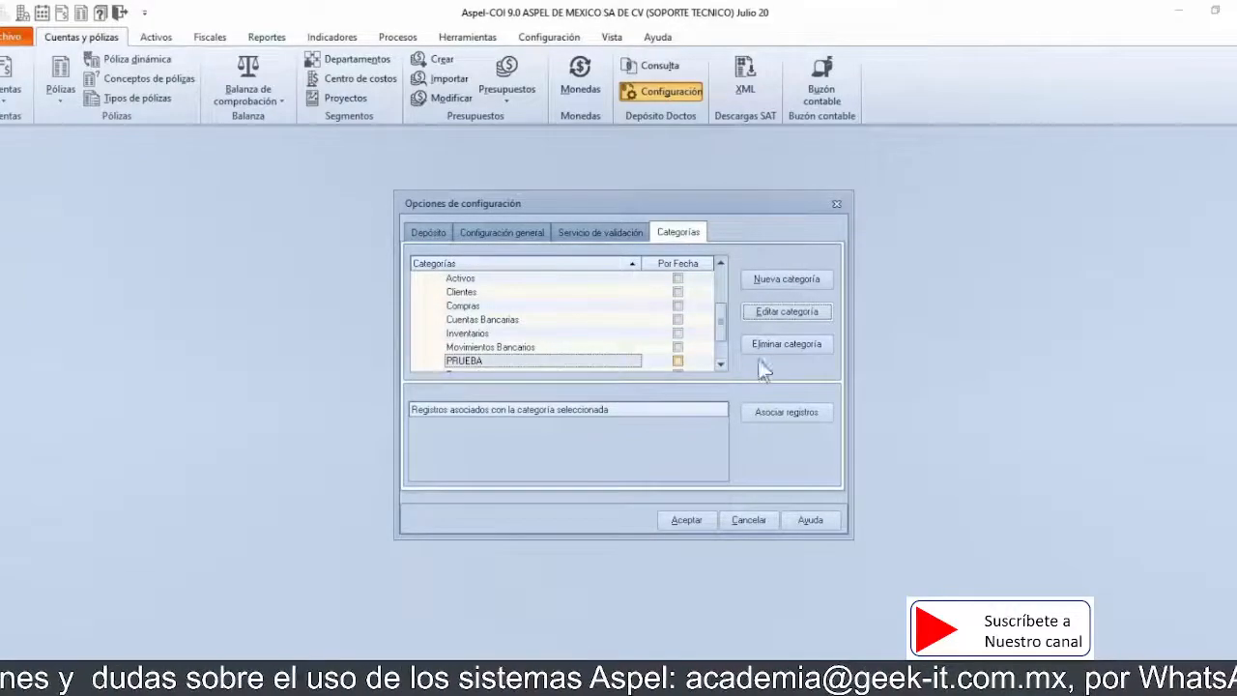
{"action": "left_click", "coordinate": [782, 350]}
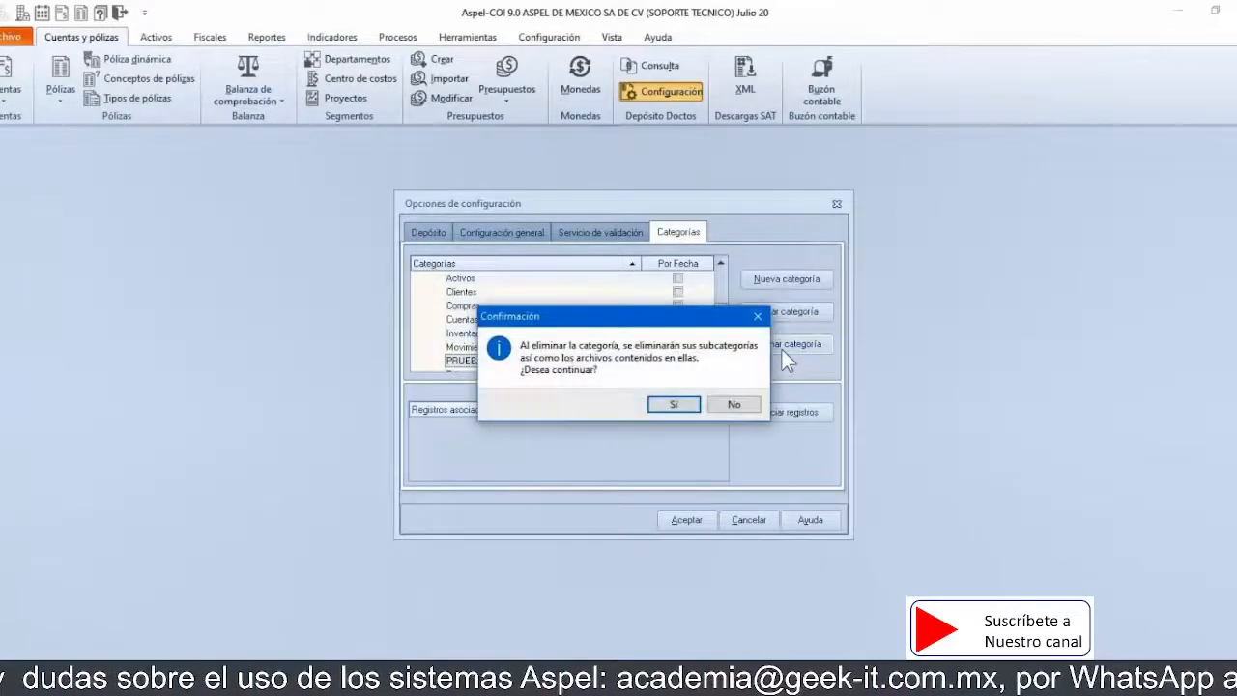
{"action": "left_click", "coordinate": [686, 403]}
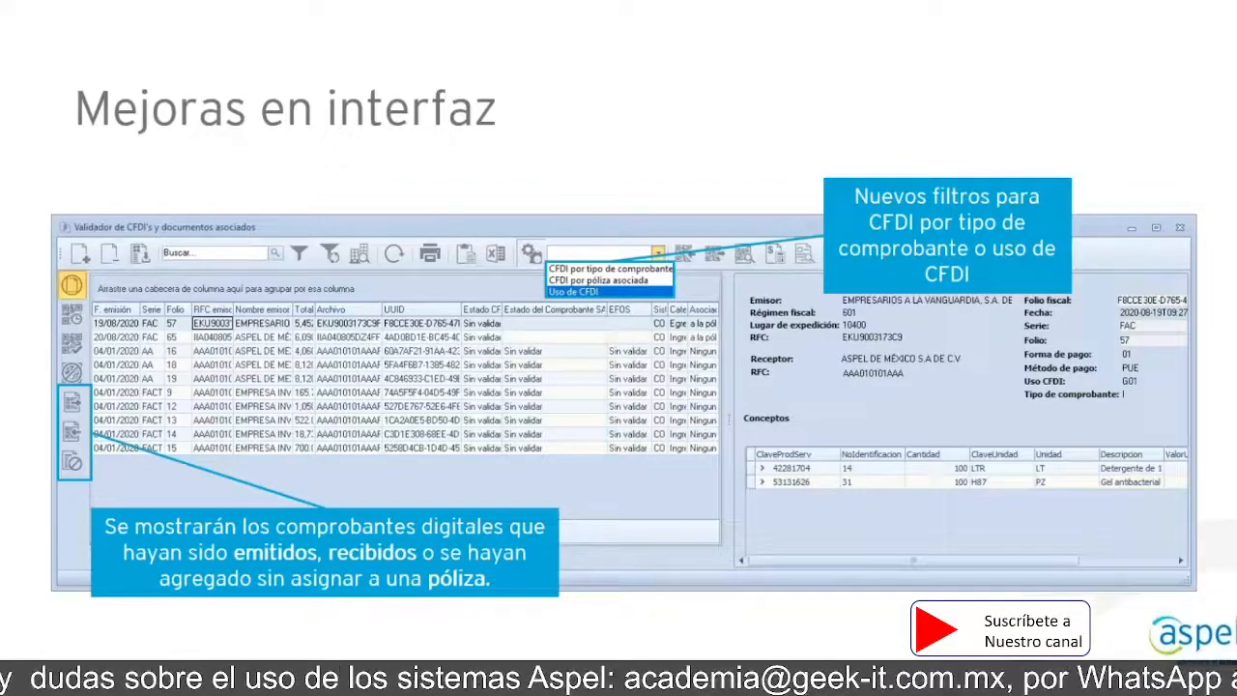
{"action": "left_click", "coordinate": [141, 253]}
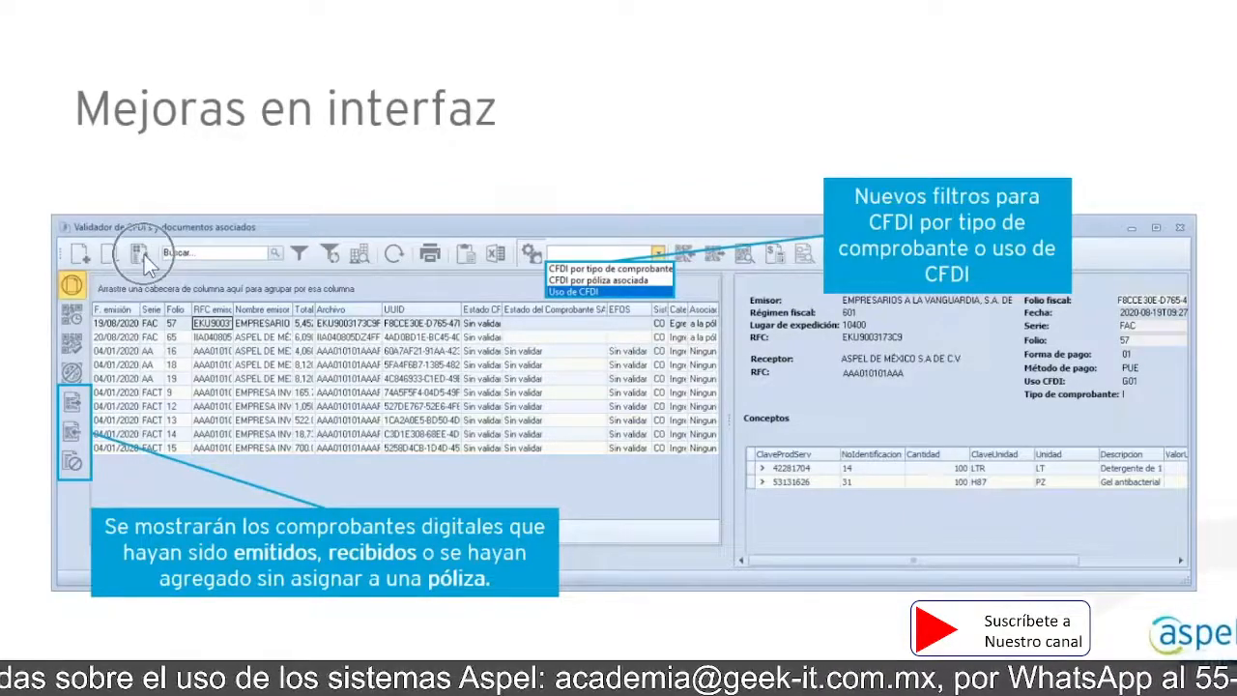
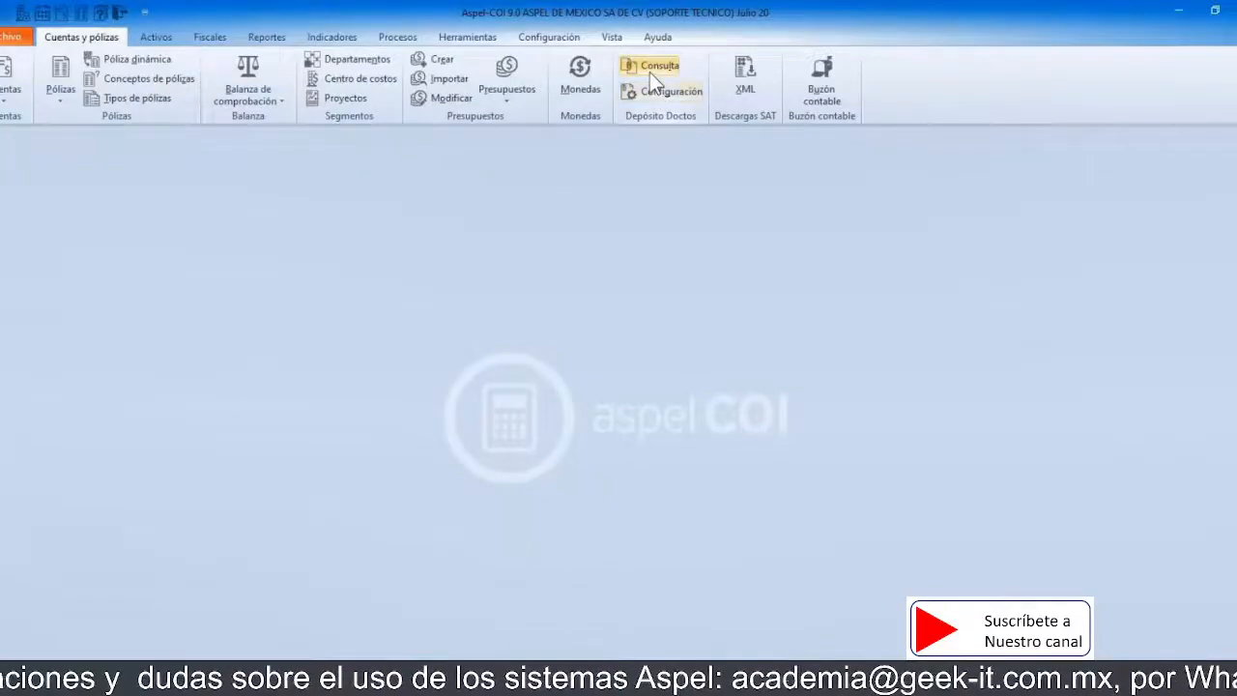
Step: Open the document deposit query and review its CFDIs by status: pending, valid, invalid, issued, received, without a policy, and all
{"action": "left_click", "coordinate": [650, 72]}
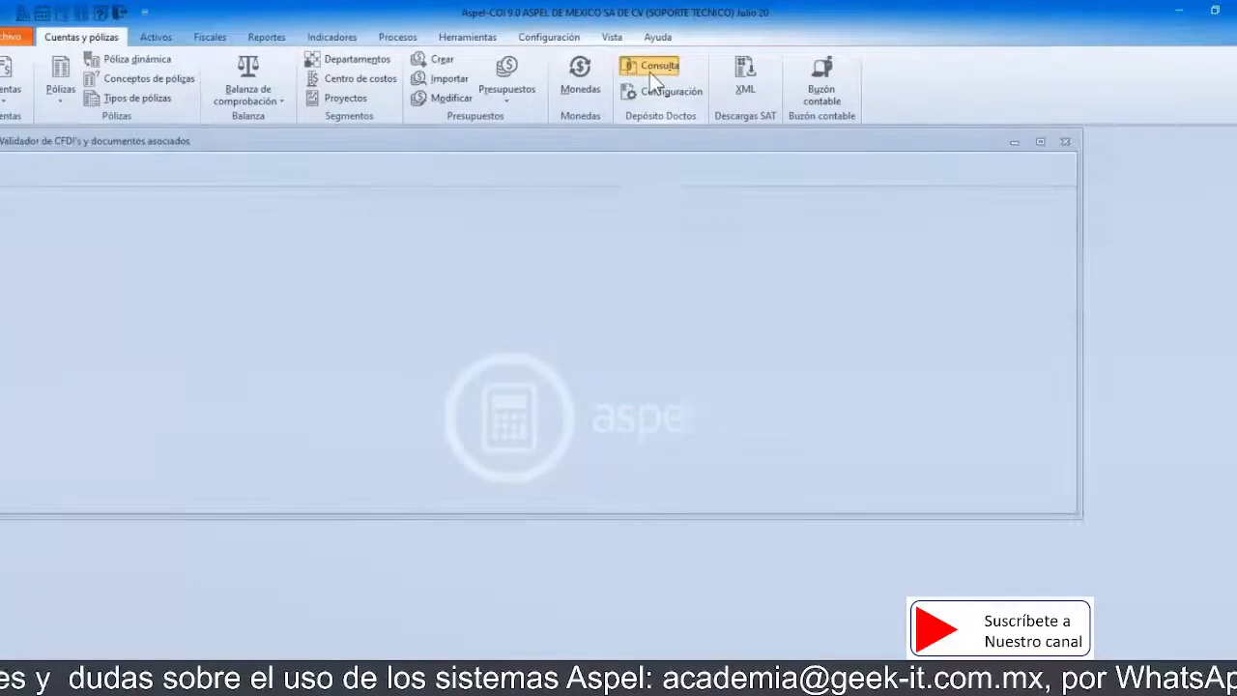
{"action": "left_click_drag", "start_coordinate": [660, 142], "coordinate": [727, 210]}
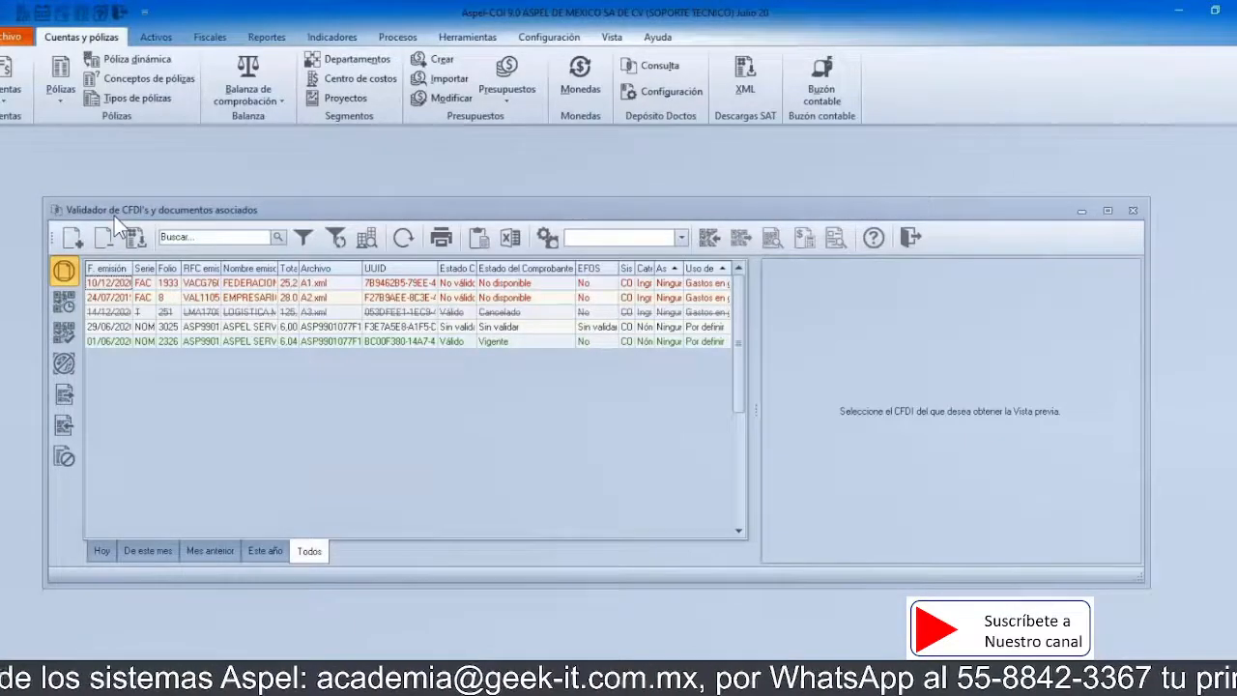
{"action": "left_click", "coordinate": [64, 303]}
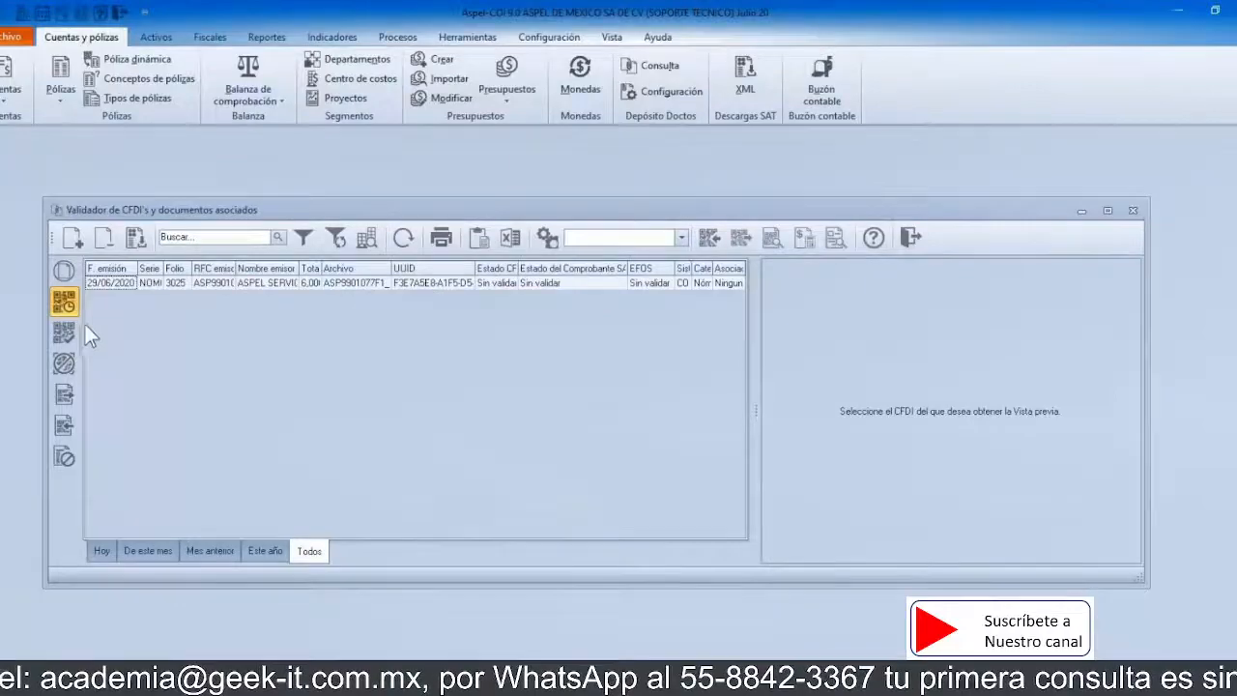
{"action": "left_click", "coordinate": [67, 339]}
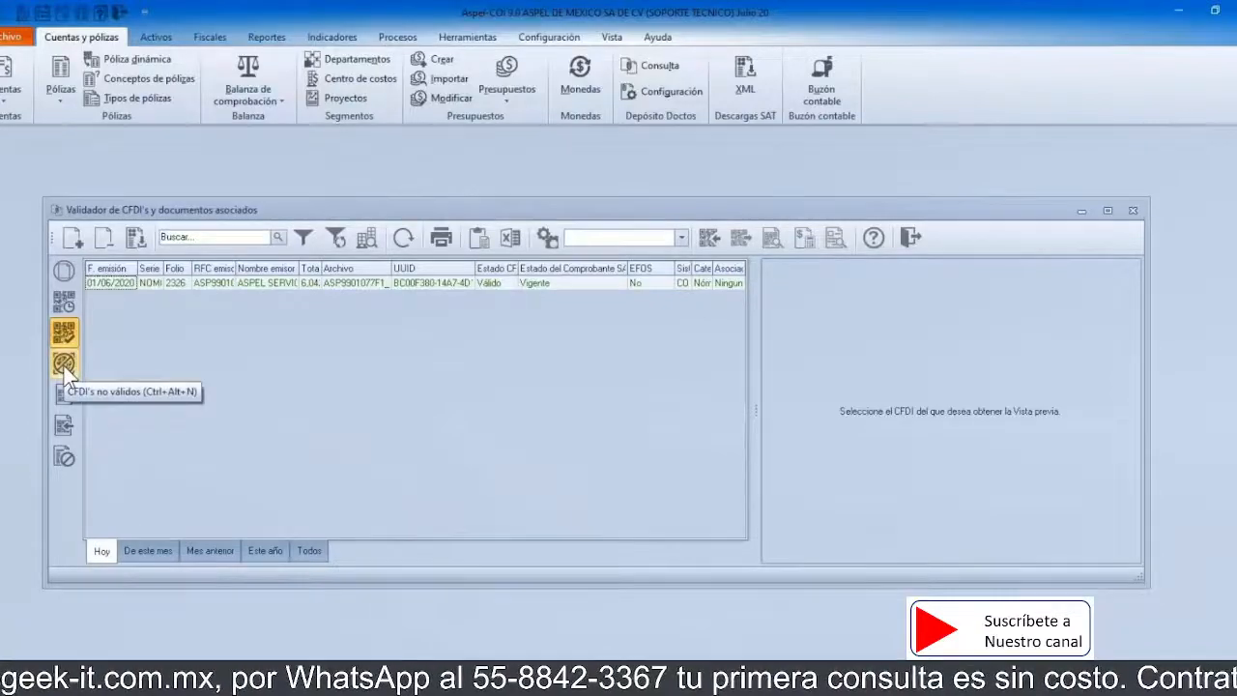
{"action": "left_click", "coordinate": [62, 371]}
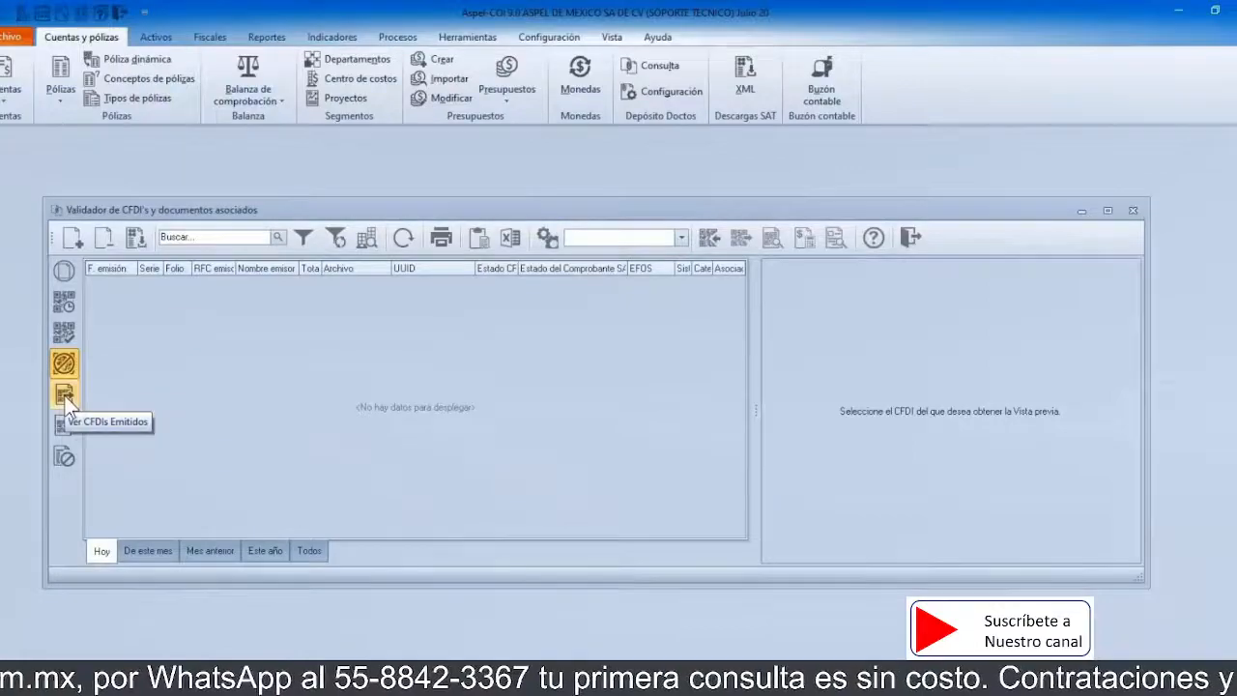
{"action": "left_click", "coordinate": [64, 394]}
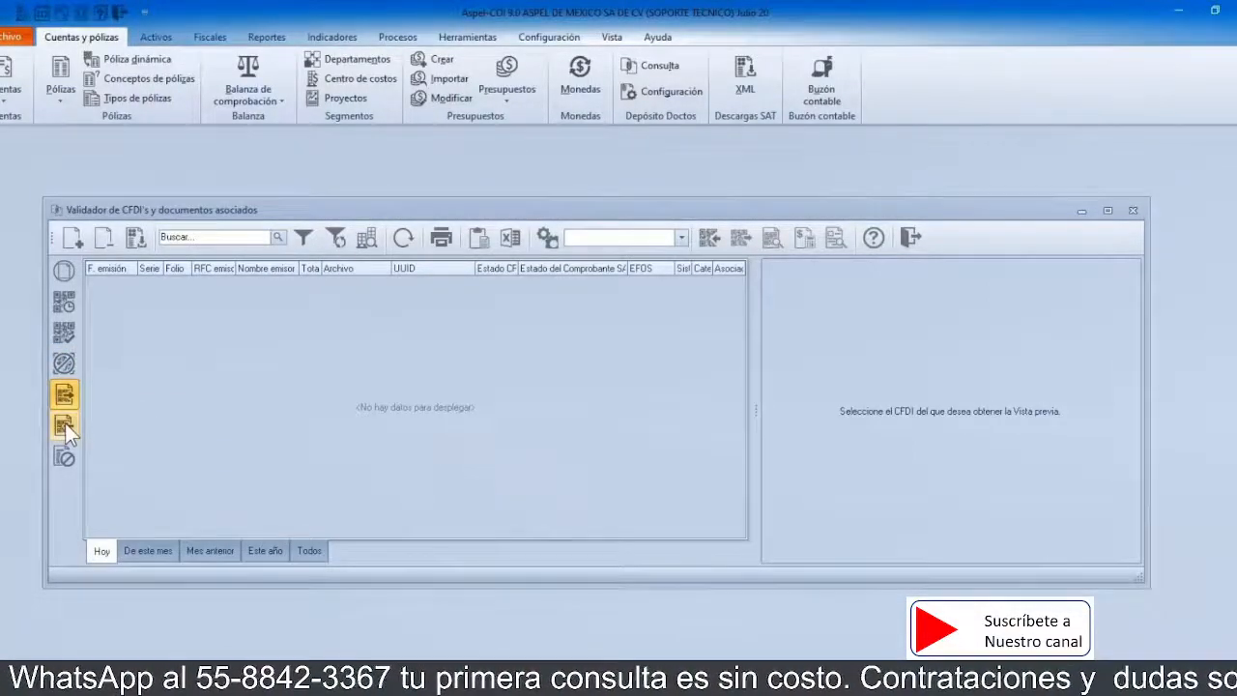
{"action": "left_click", "coordinate": [64, 422]}
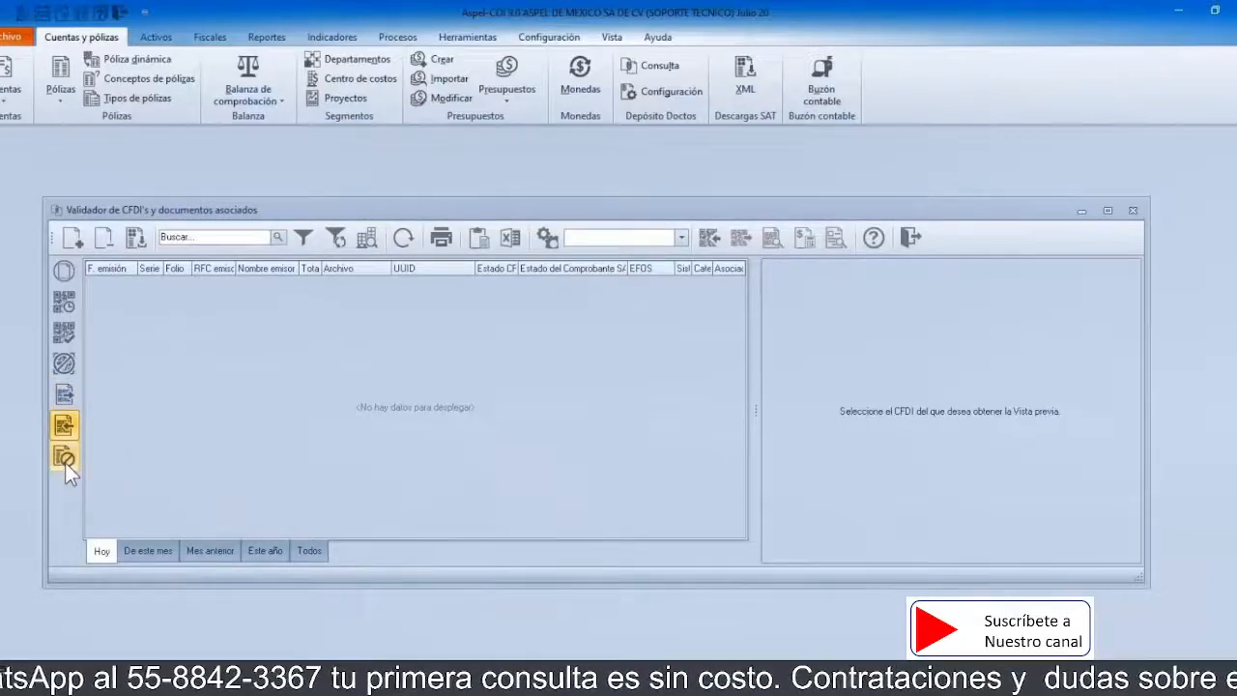
{"action": "left_click", "coordinate": [65, 459]}
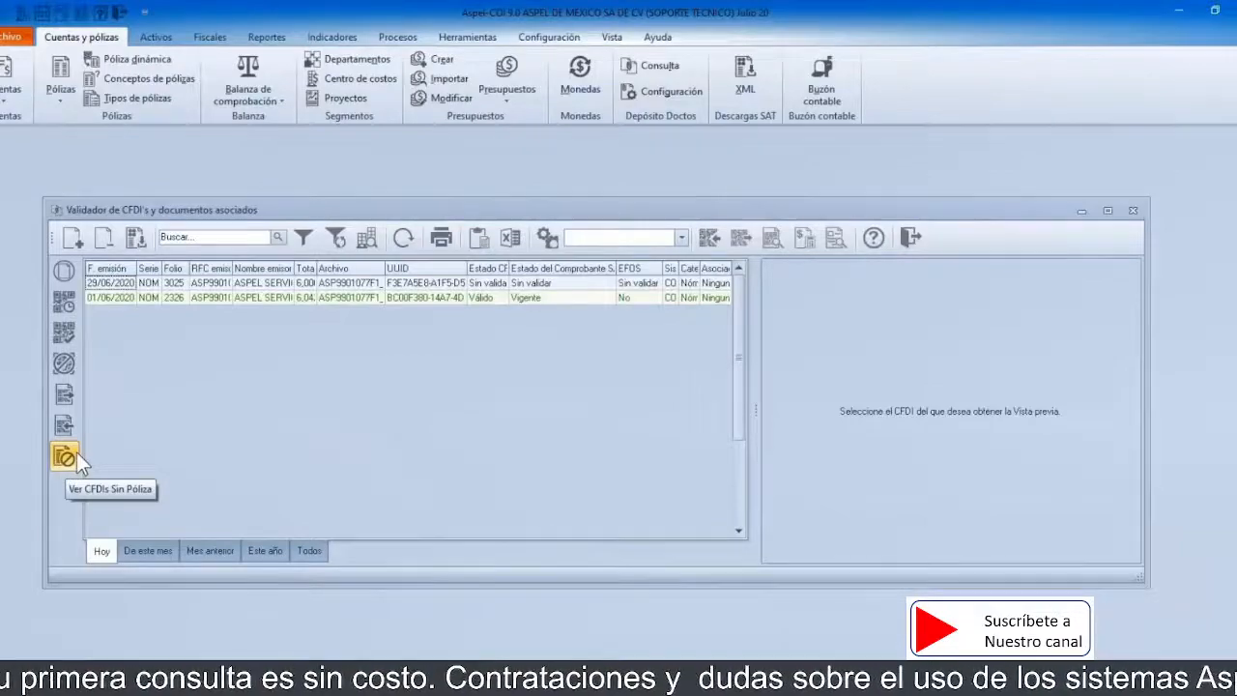
{"action": "left_click", "coordinate": [74, 277]}
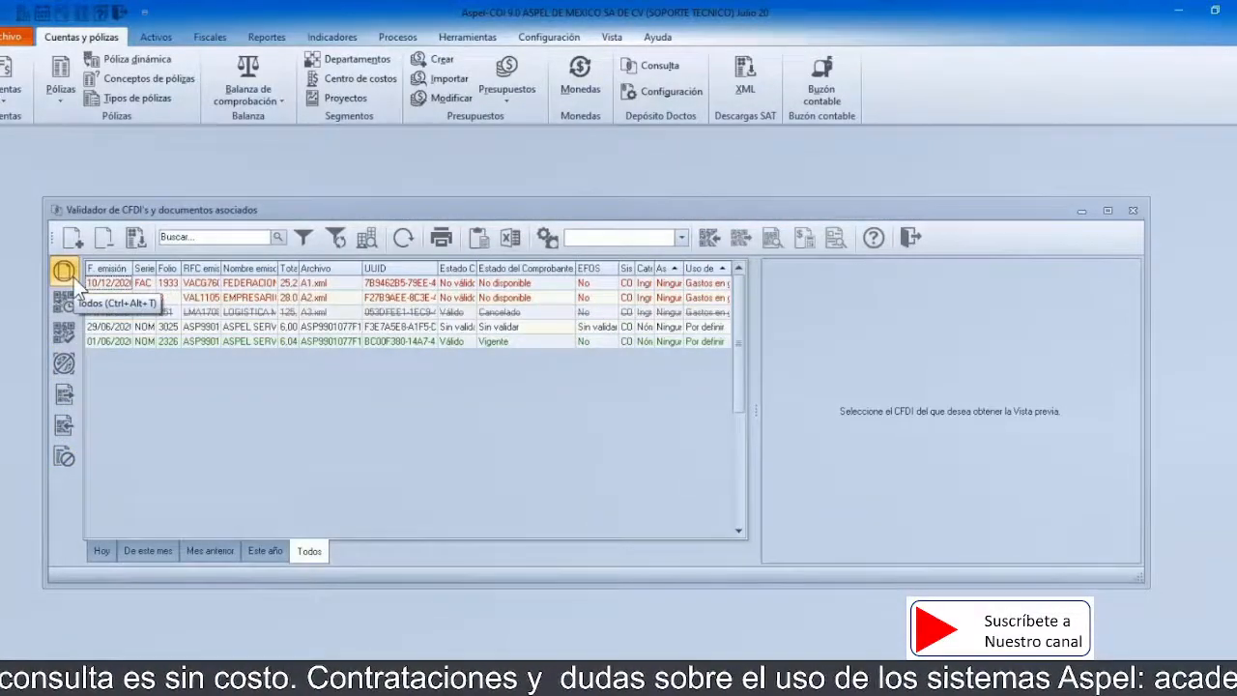
Step: Review the CFDI list grouped by voucher type, by associated policy and by Uso de CFDI, and remove the grouping
{"action": "left_click", "coordinate": [681, 239]}
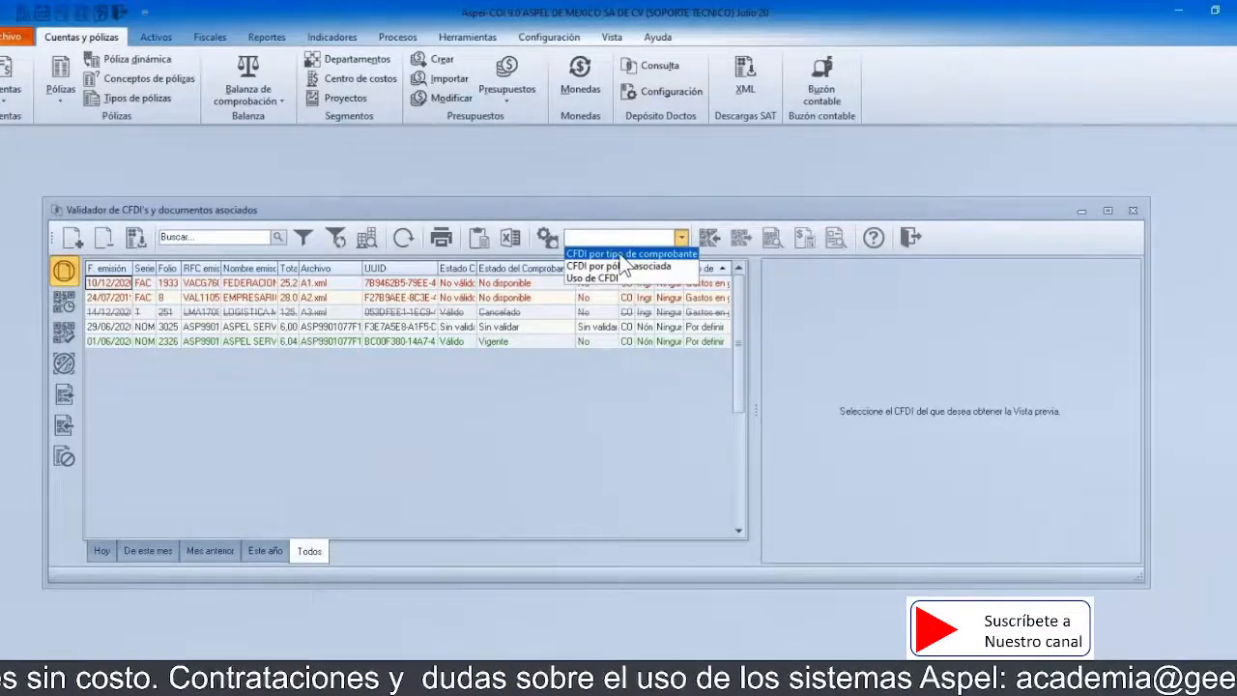
{"action": "left_click", "coordinate": [624, 254]}
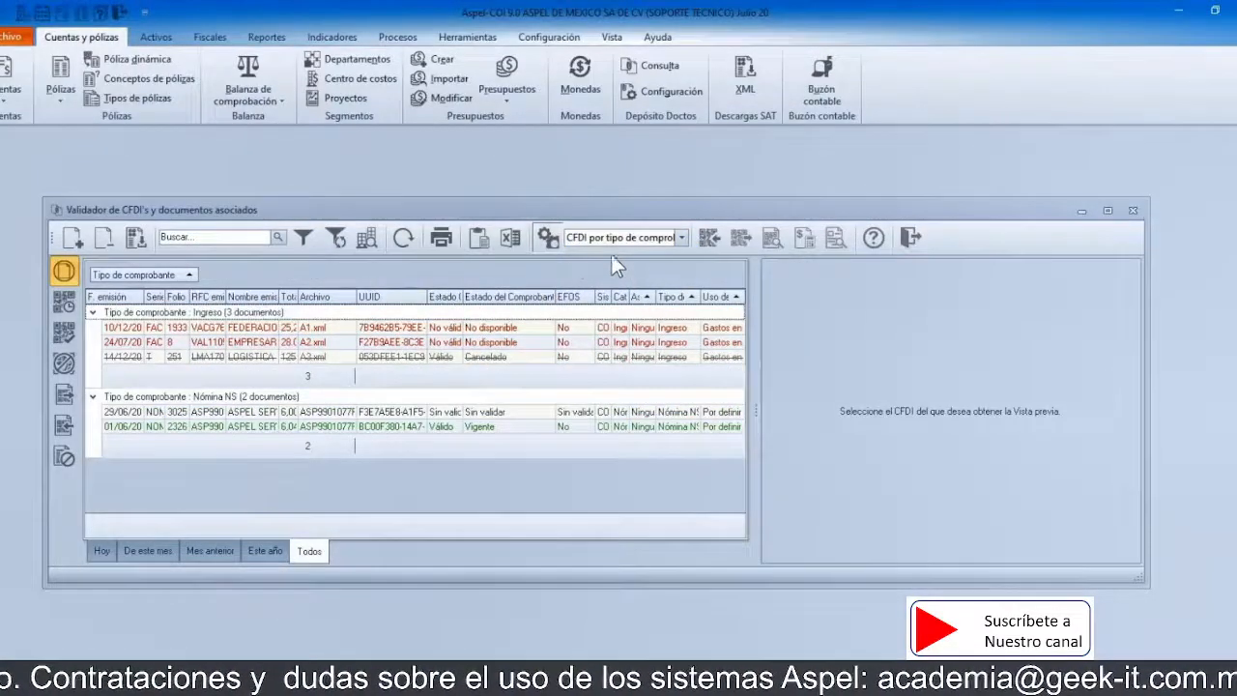
{"action": "left_click", "coordinate": [218, 323]}
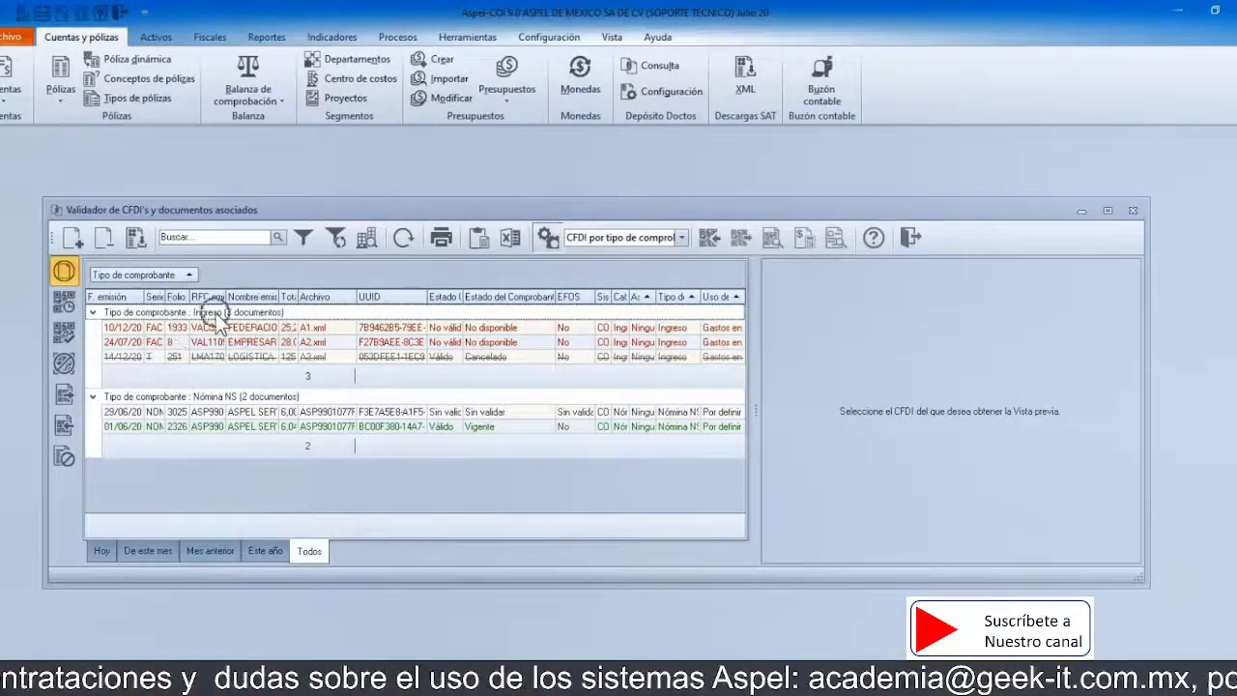
{"action": "left_click", "coordinate": [204, 400]}
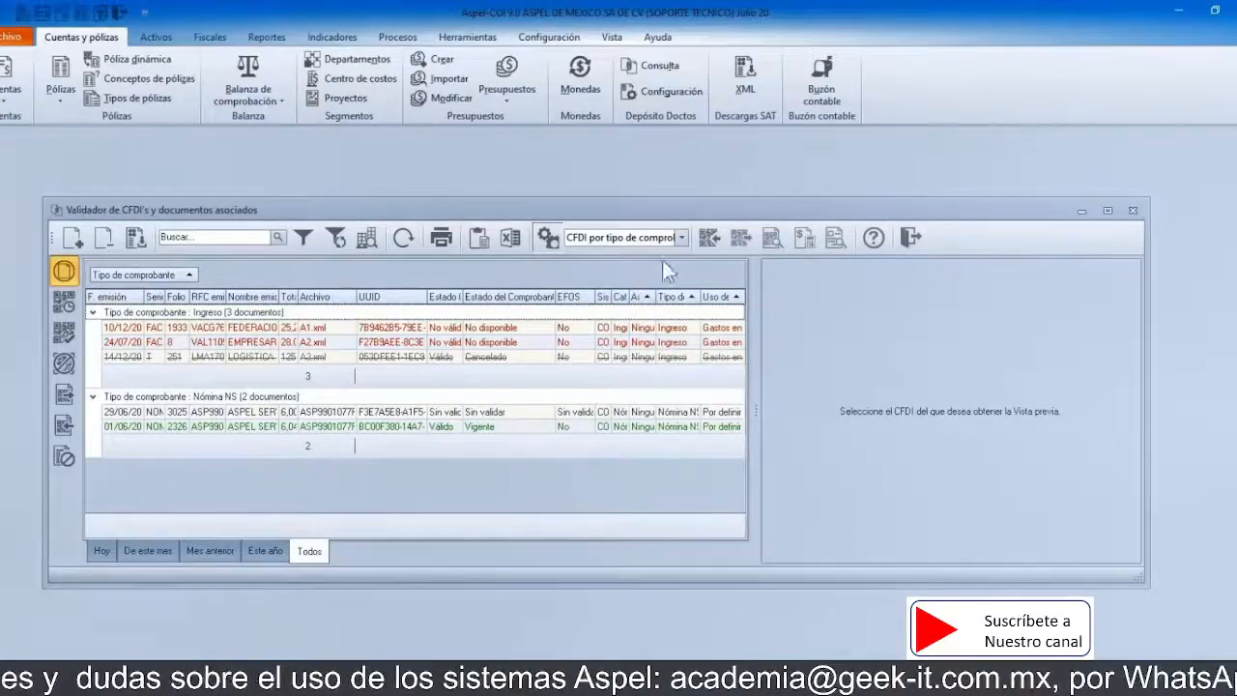
{"action": "left_click", "coordinate": [683, 238]}
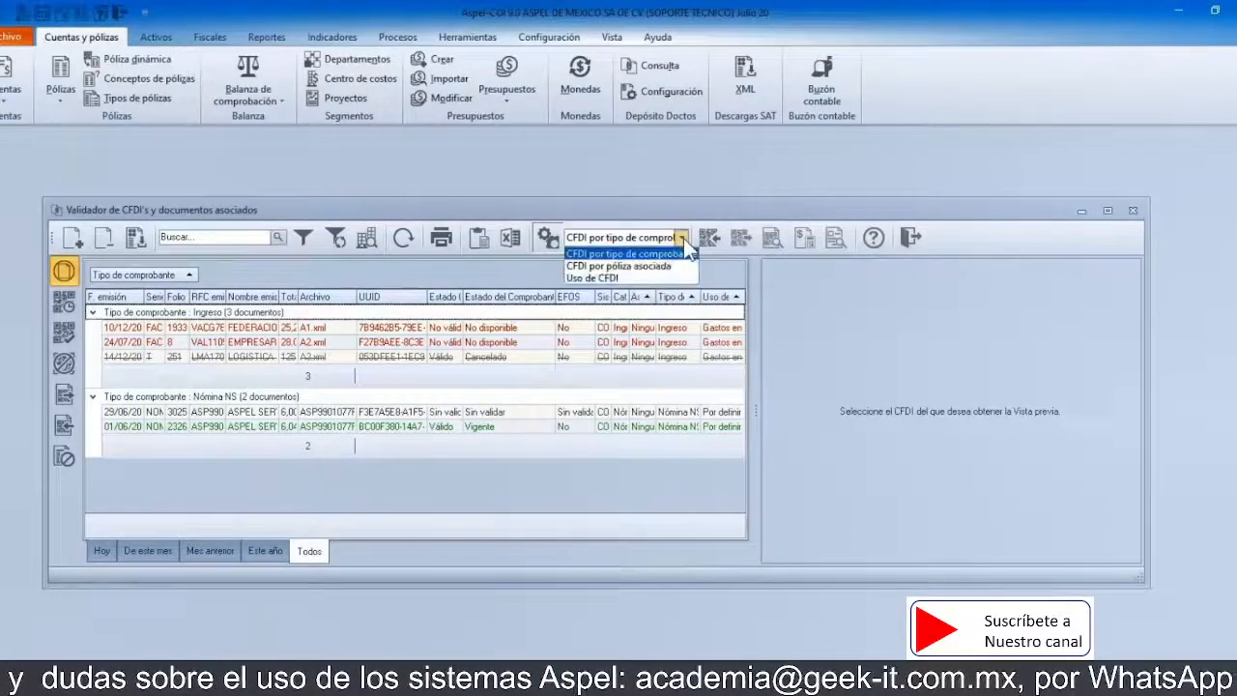
{"action": "left_click", "coordinate": [630, 265]}
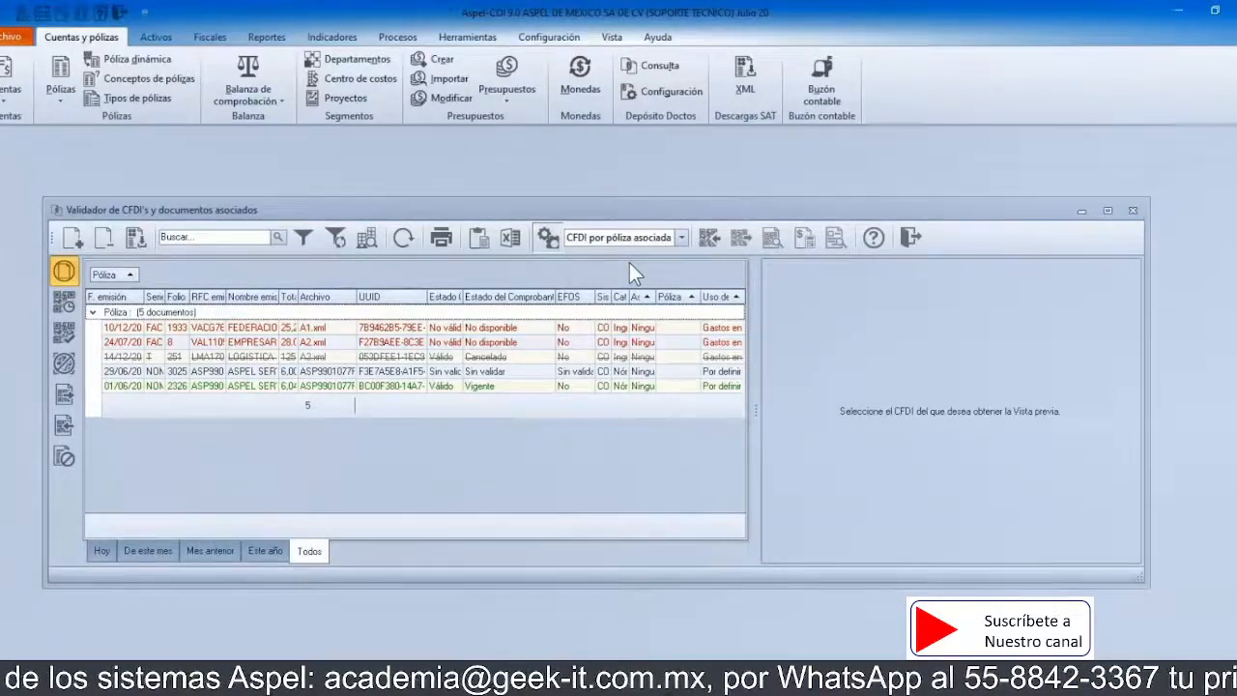
{"action": "left_click", "coordinate": [682, 240]}
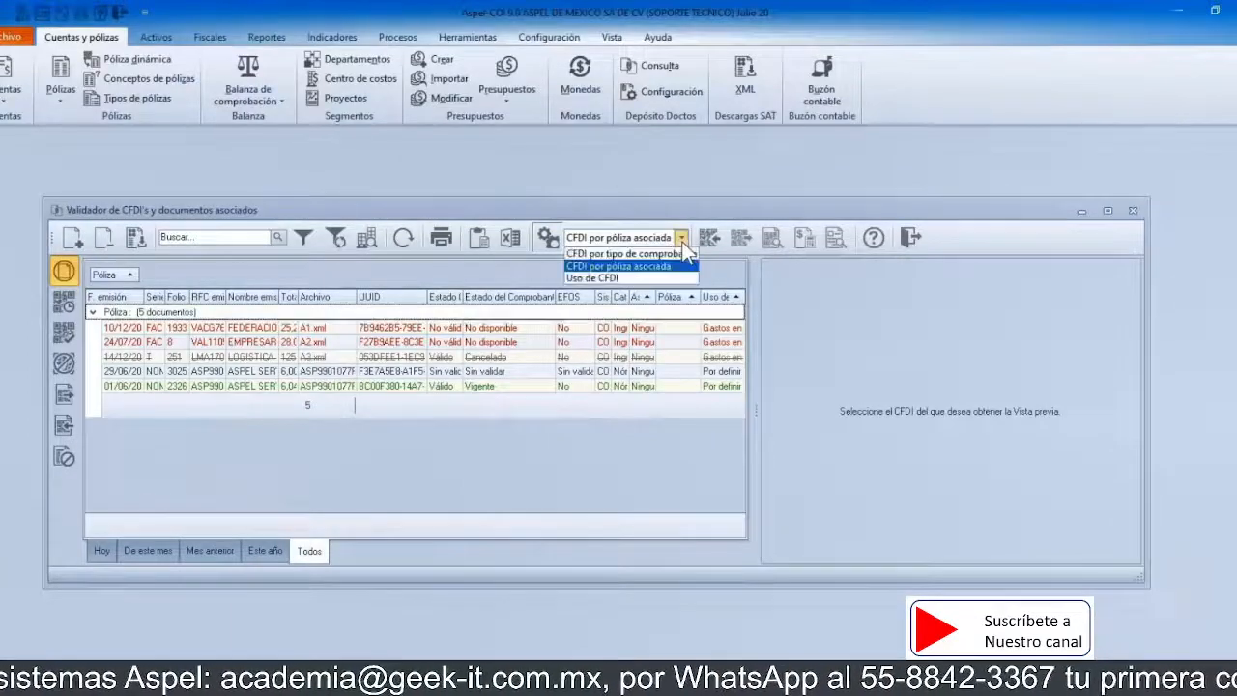
{"action": "left_click", "coordinate": [606, 276]}
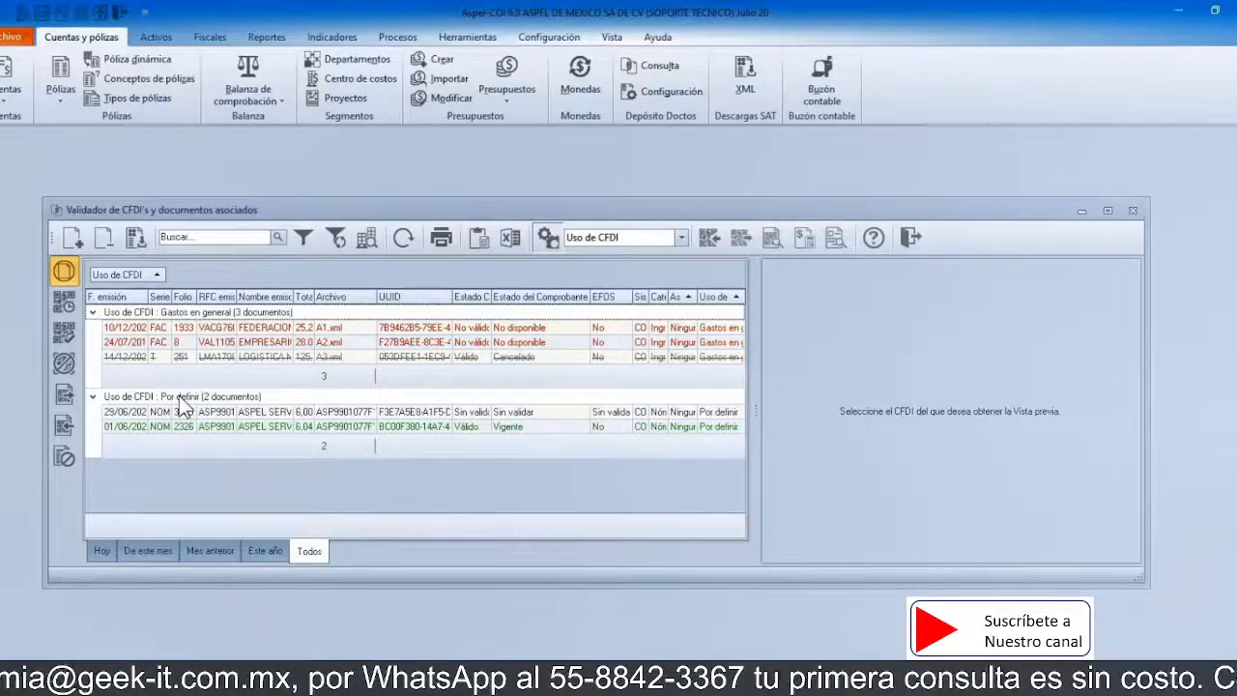
{"action": "left_click", "coordinate": [537, 235]}
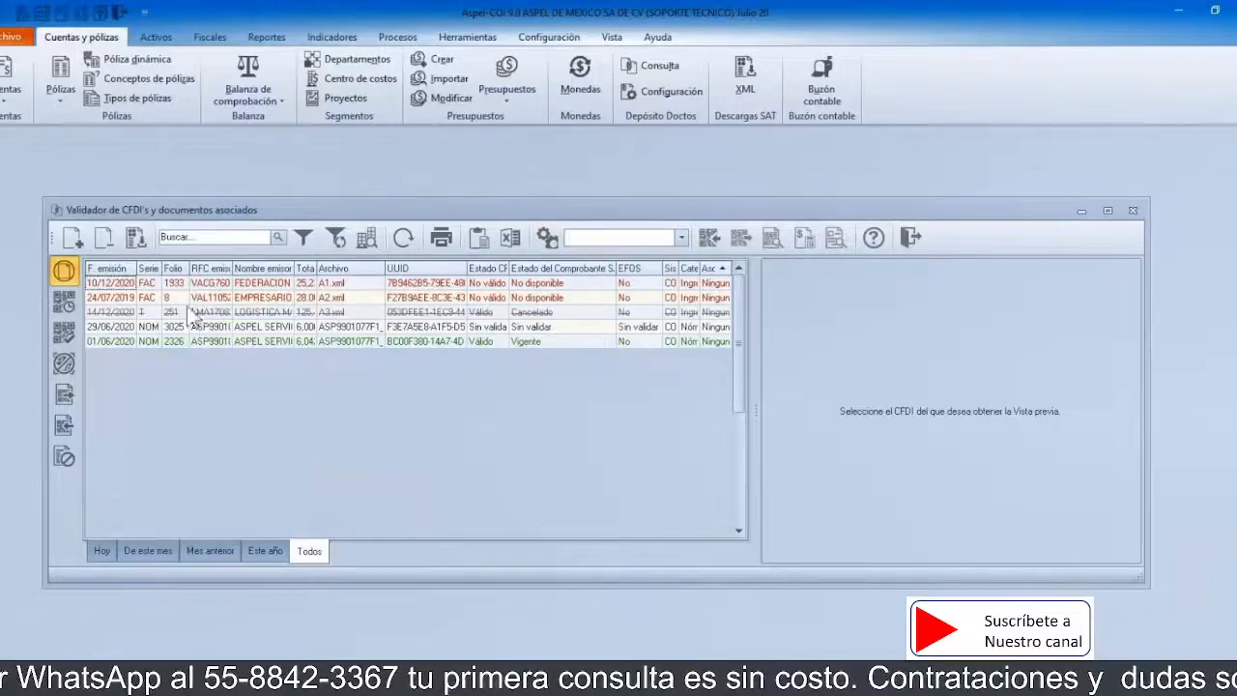
Step: Look at the SAT CFDI invoice download assistant and close it without signing in
{"action": "left_click", "coordinate": [137, 247]}
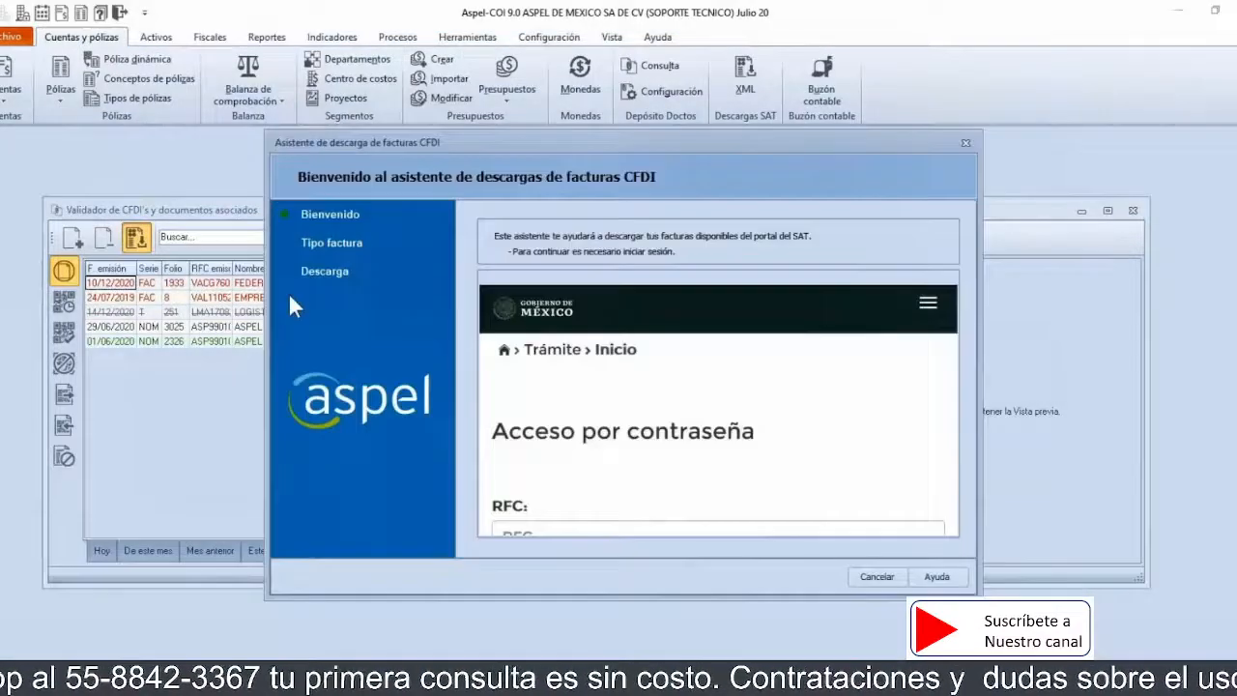
{"action": "left_click", "coordinate": [966, 144]}
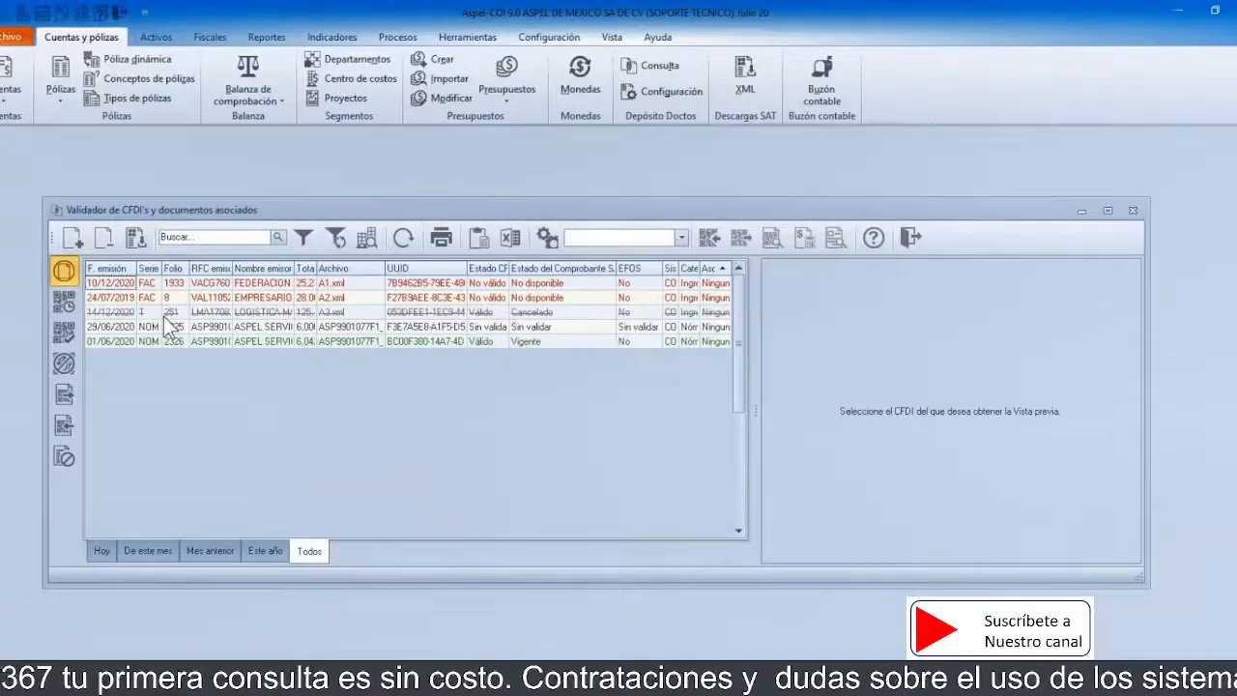
Step: Add the file SECFD_20210216_073618.xml from Descargas to the deposit under the Ingresos category of Comprobantes Digitales
{"action": "left_click", "coordinate": [76, 242]}
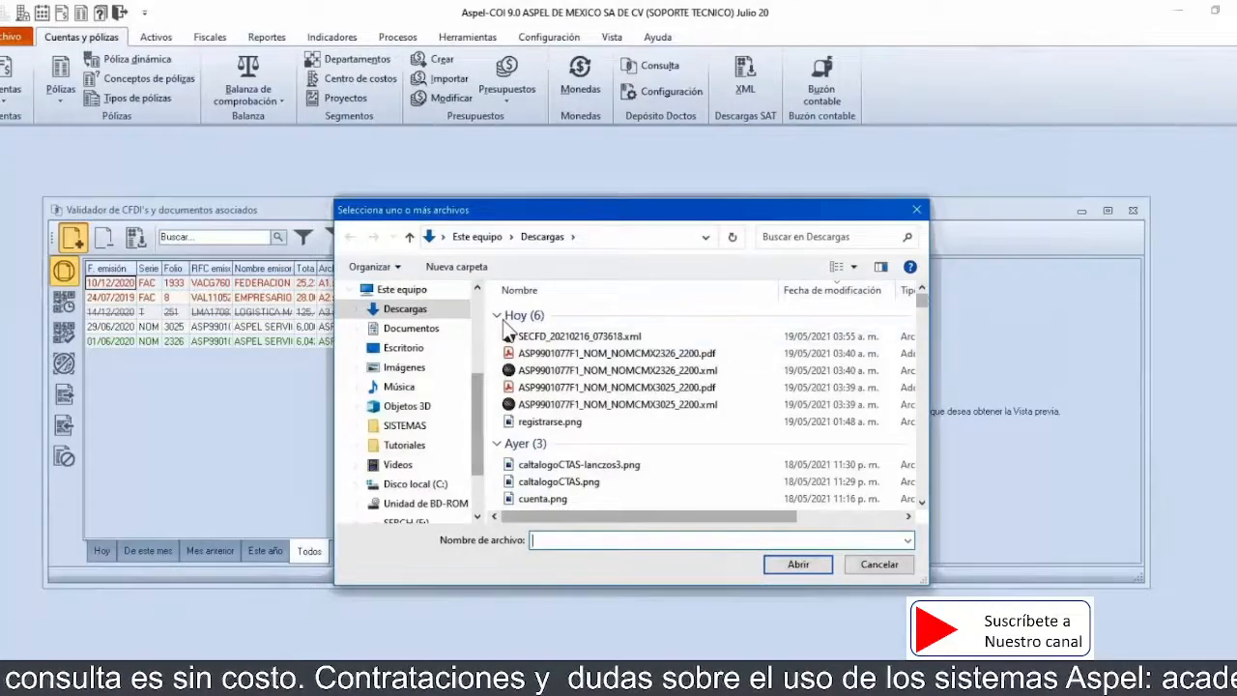
{"action": "double_click", "coordinate": [531, 337]}
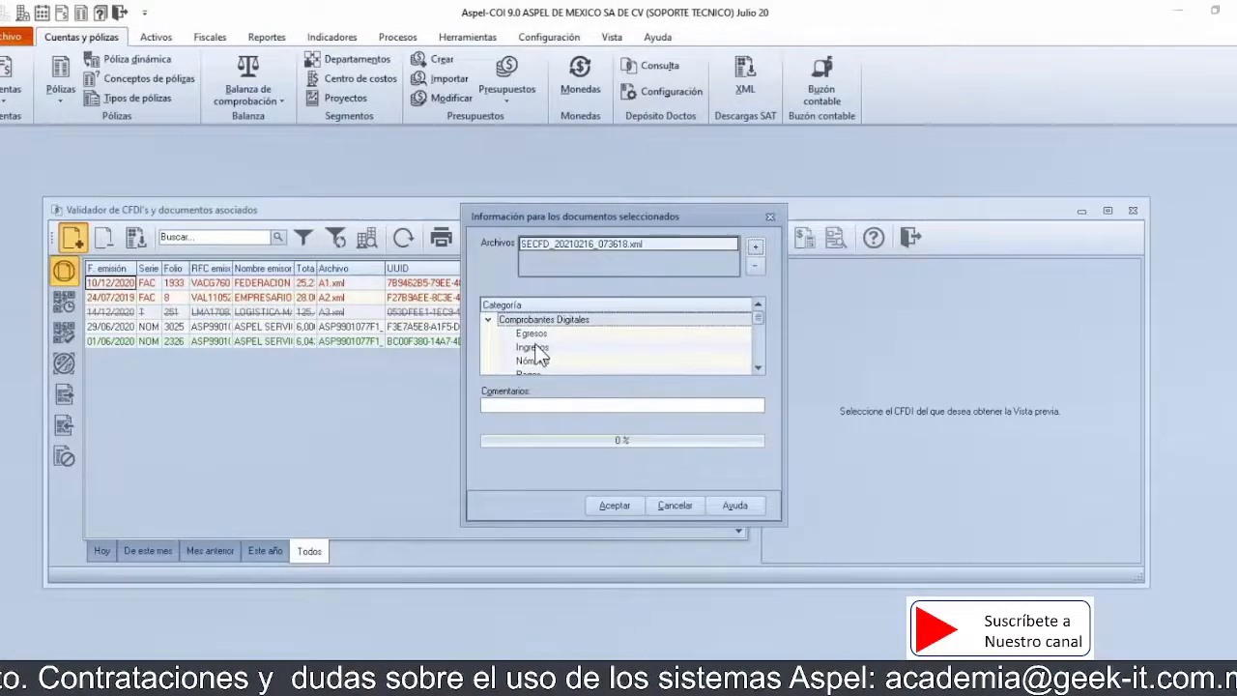
{"action": "left_click", "coordinate": [534, 347]}
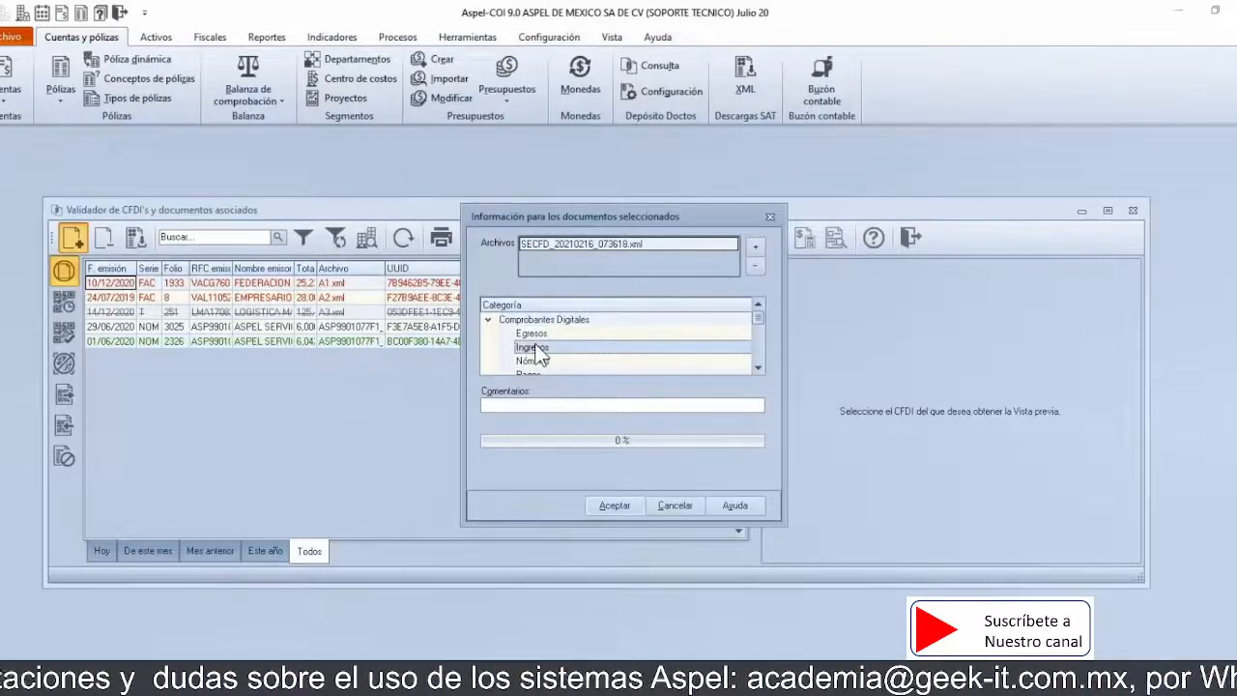
{"action": "left_click", "coordinate": [613, 505]}
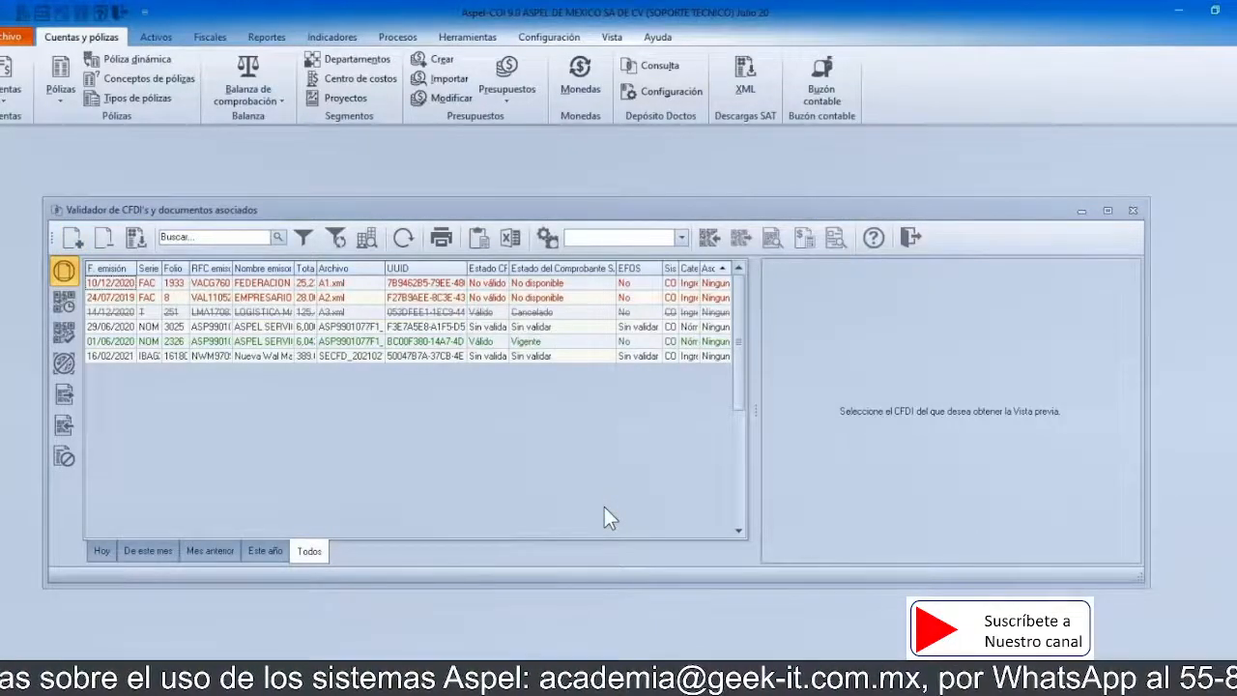
Step: Validate the CFDI dated 16/02/2021 and close the validation results
{"action": "left_click", "coordinate": [233, 359]}
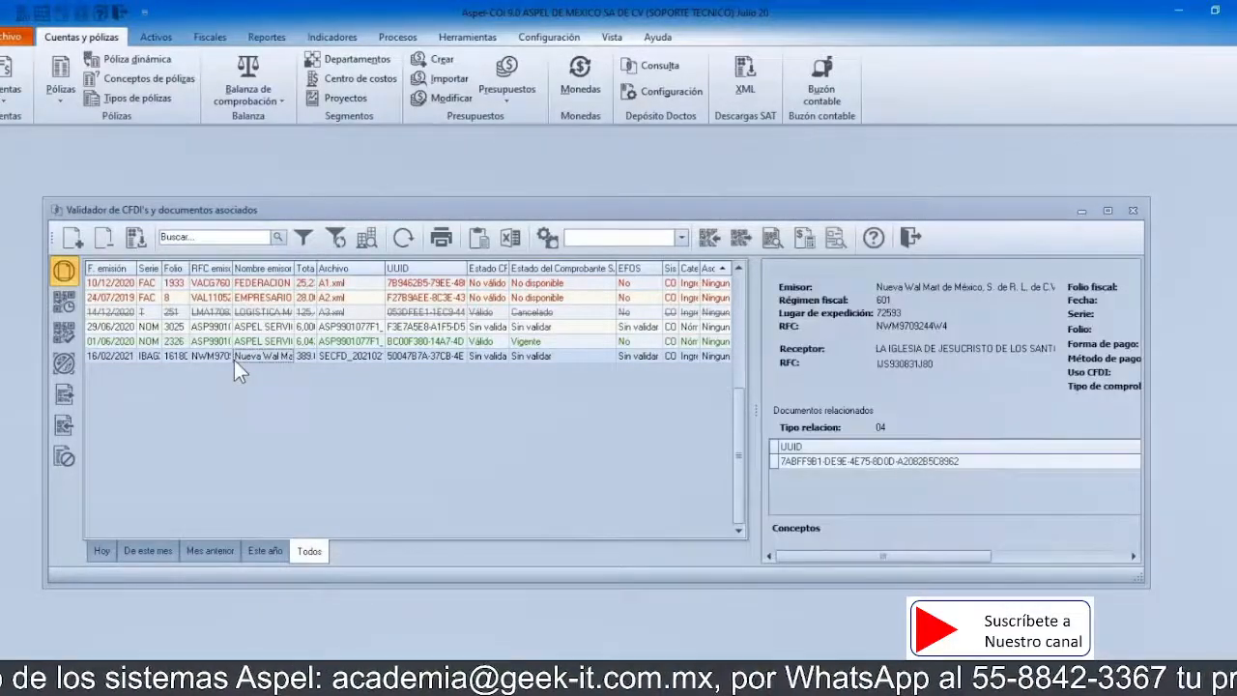
{"action": "left_click", "coordinate": [732, 248]}
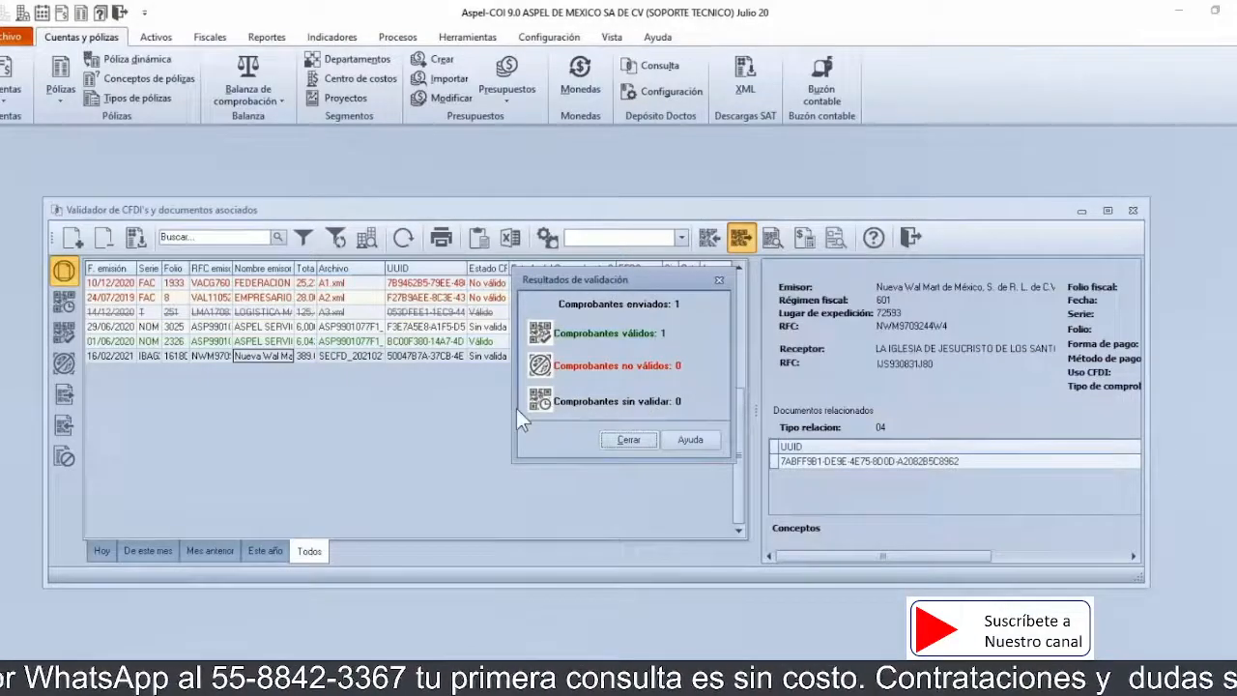
{"action": "left_click", "coordinate": [622, 440]}
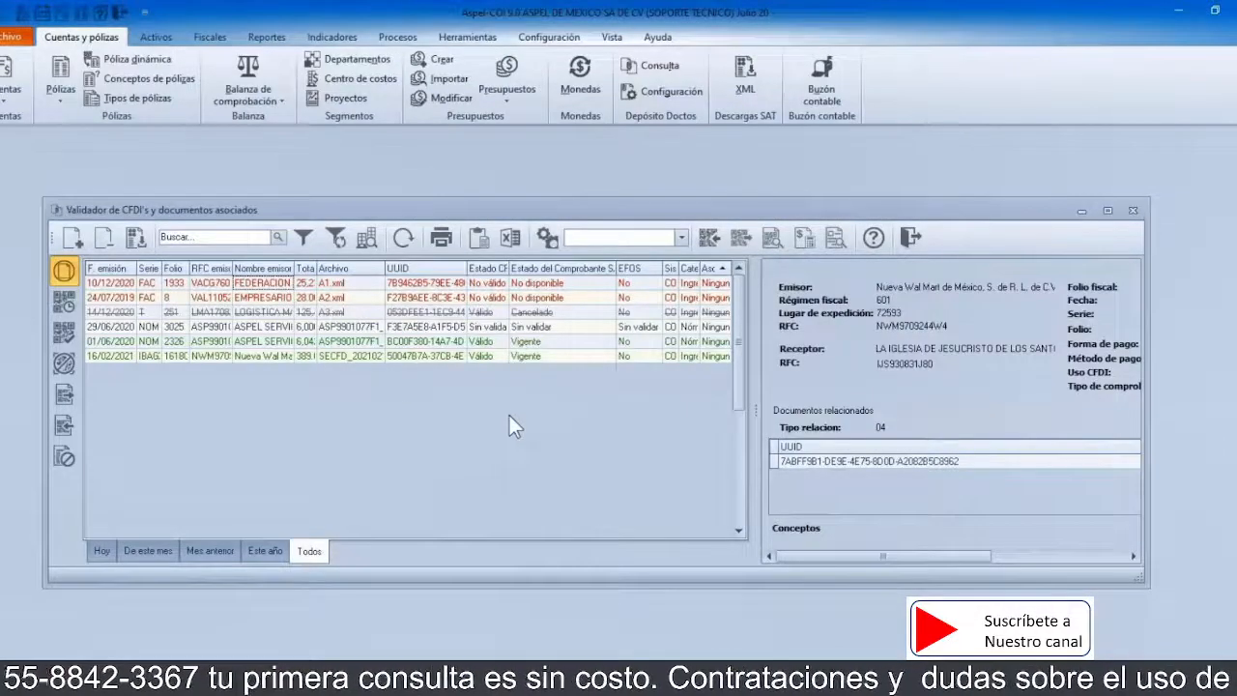
Step: Open the validation report for the cancelled CFDI A3.xml dated 14/12/2020, examine its validation details and return to the validator
{"action": "left_click", "coordinate": [440, 312]}
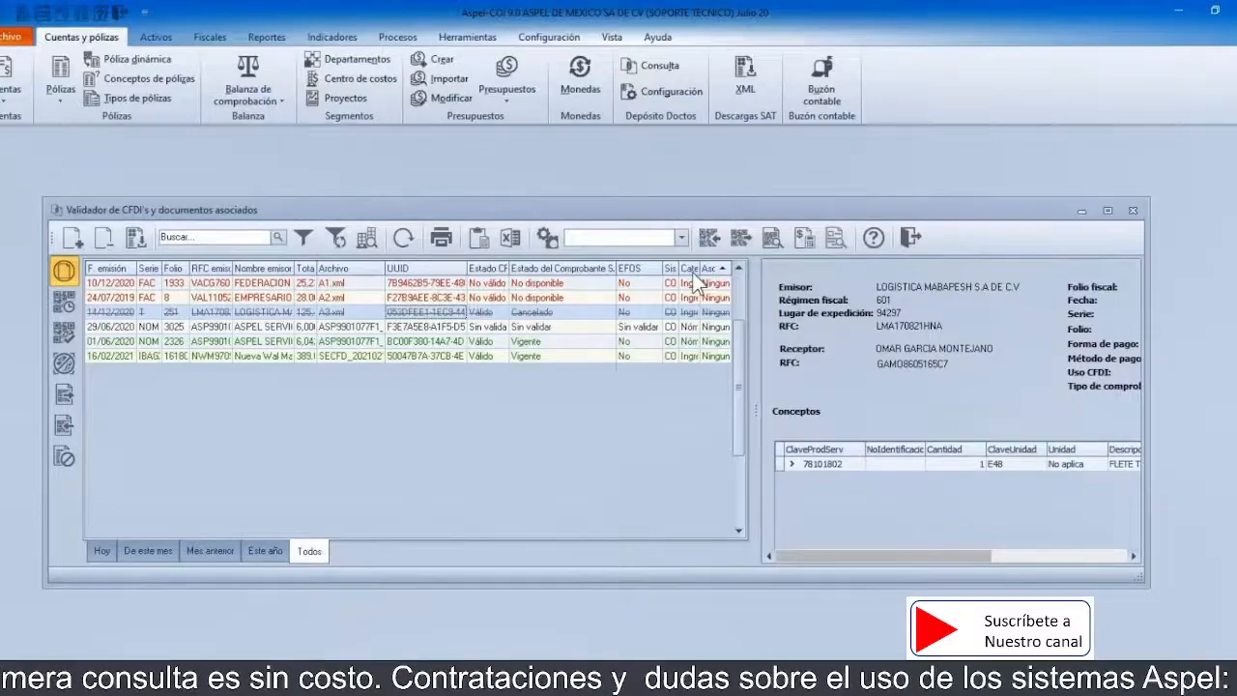
{"action": "left_click", "coordinate": [774, 248]}
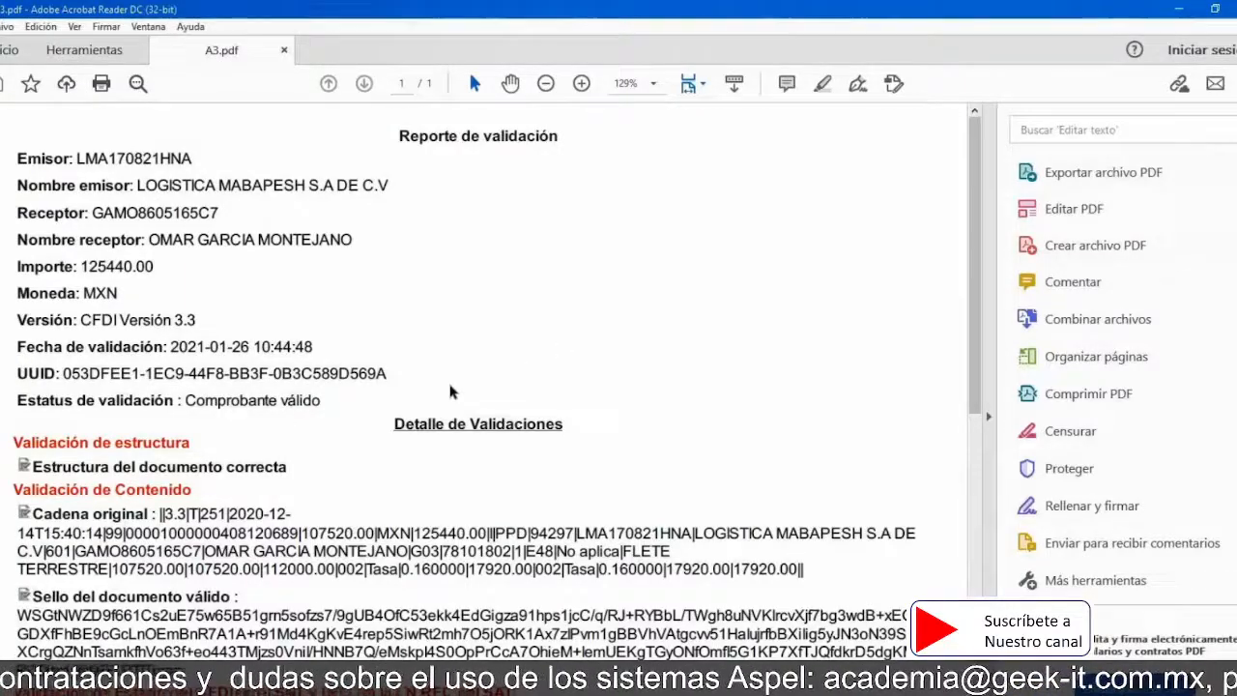
{"action": "scroll", "coordinate": [451, 392], "scroll_direction": "down", "scroll_amount": 1}
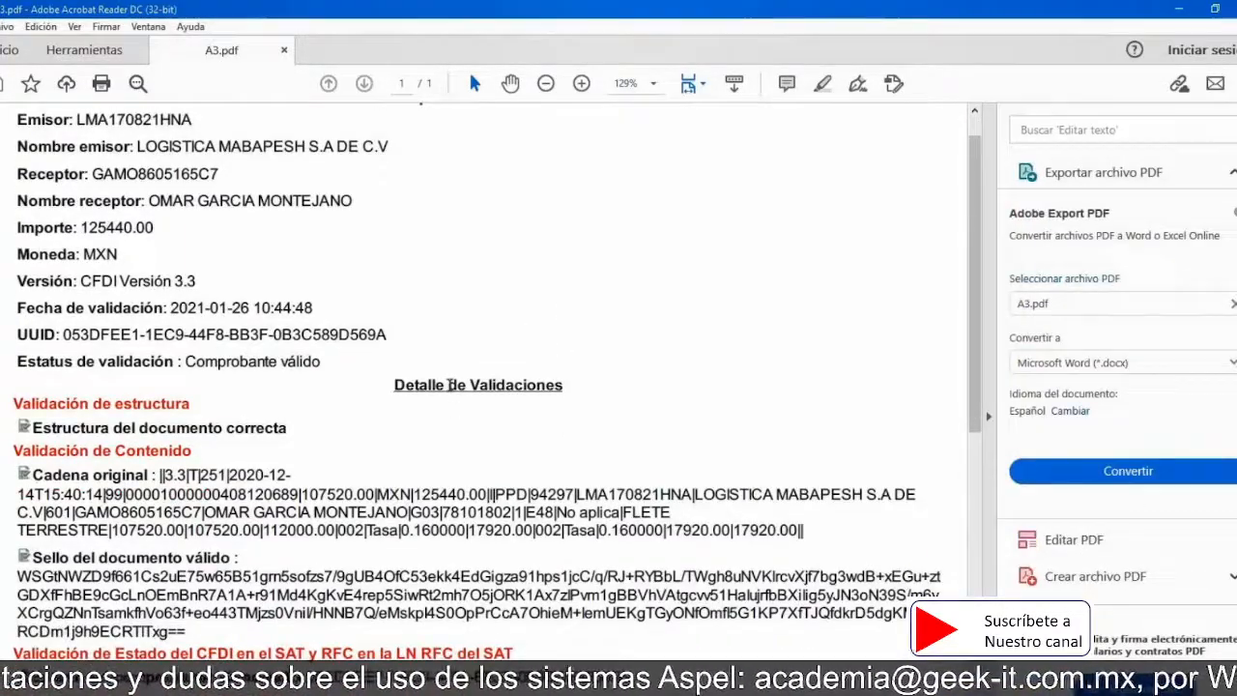
{"action": "scroll", "coordinate": [450, 388], "scroll_direction": "down", "scroll_amount": 1}
{"action": "scroll", "coordinate": [450, 385], "scroll_direction": "down", "scroll_amount": 1}
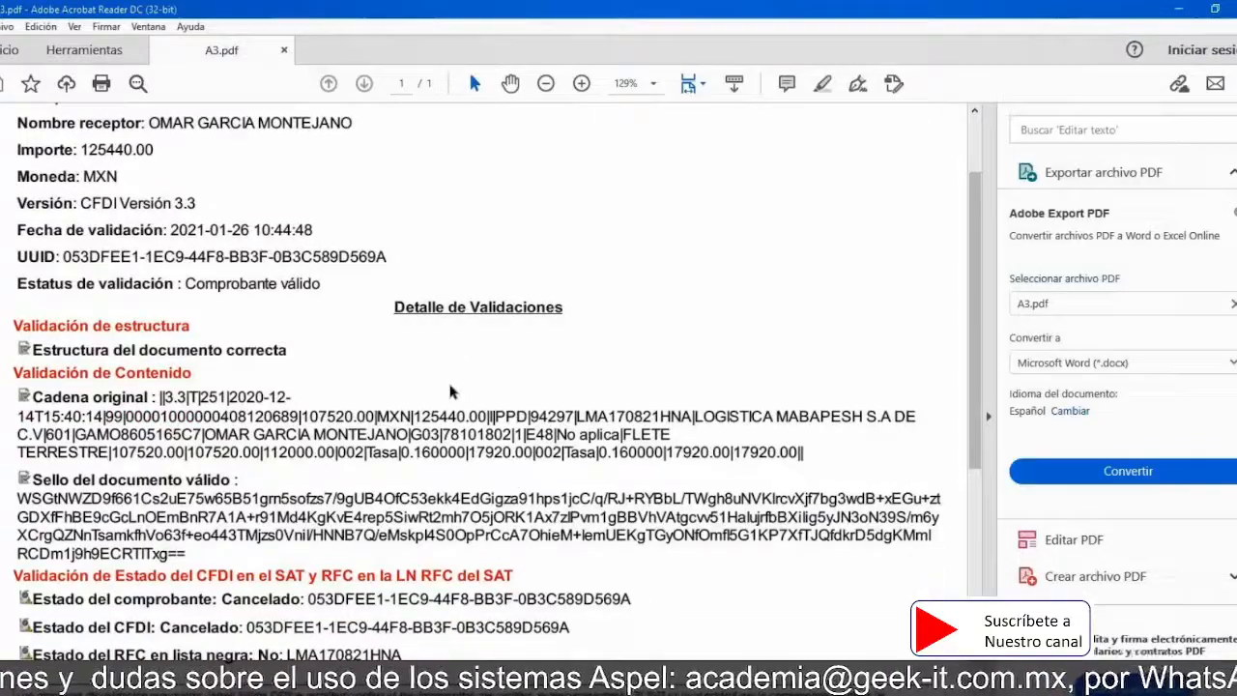
{"action": "scroll", "coordinate": [449, 386], "scroll_direction": "down", "scroll_amount": 2}
{"action": "scroll", "coordinate": [449, 386], "scroll_direction": "down", "scroll_amount": 1}
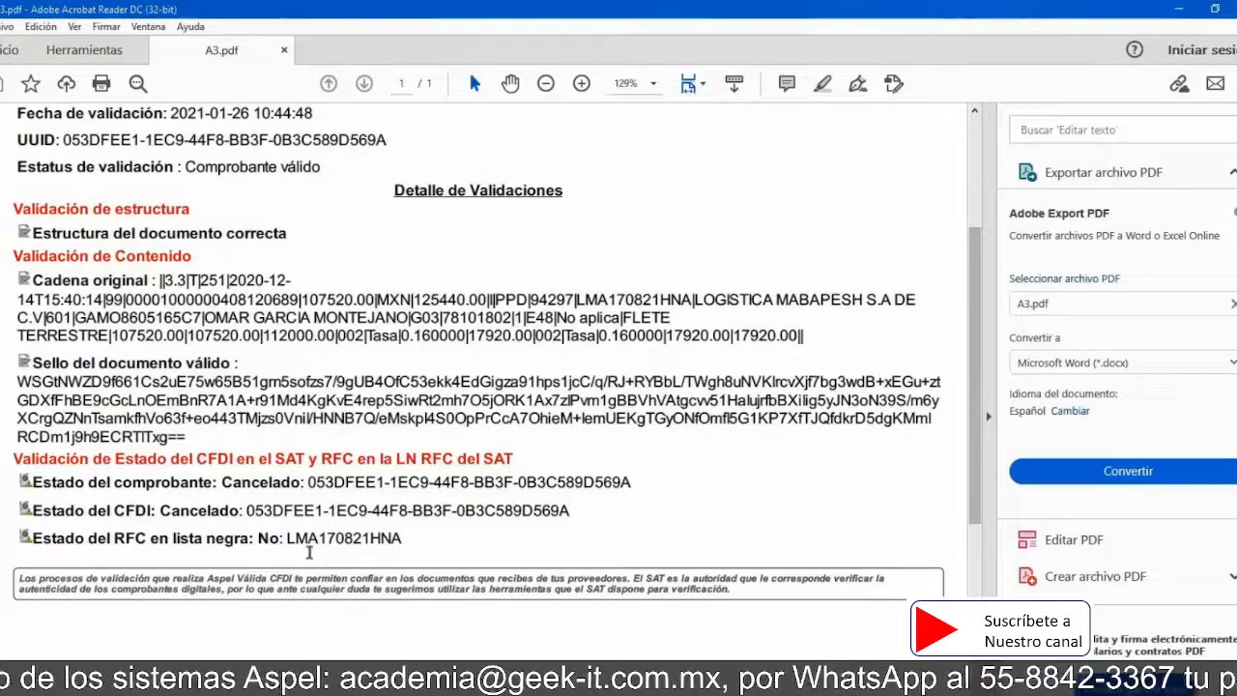
{"action": "left_click", "coordinate": [272, 549]}
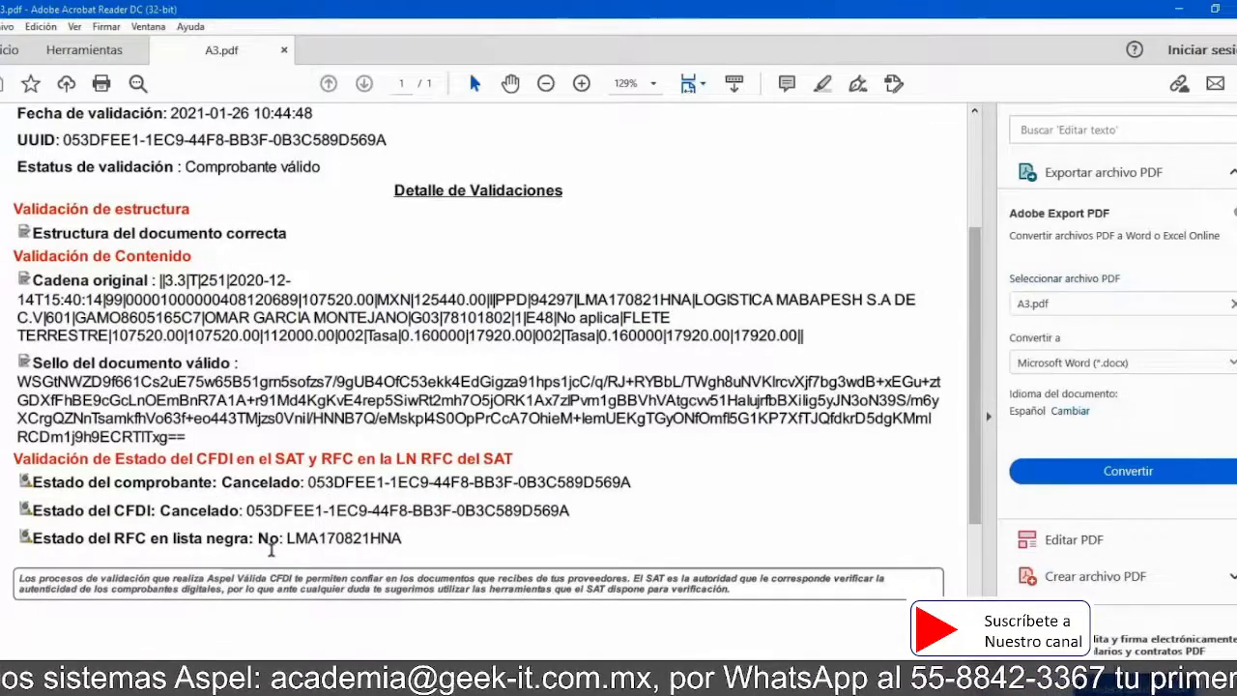
{"action": "left_click", "coordinate": [332, 550]}
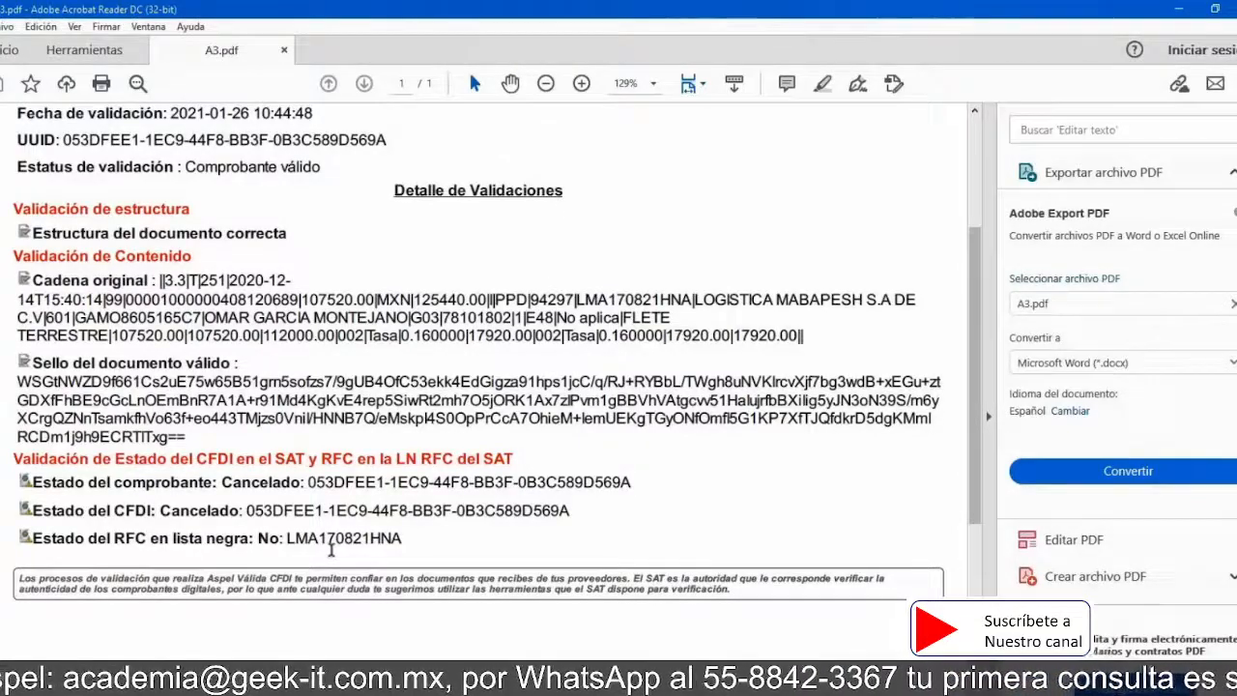
{"action": "scroll", "coordinate": [331, 549], "scroll_direction": "up", "scroll_amount": 5}
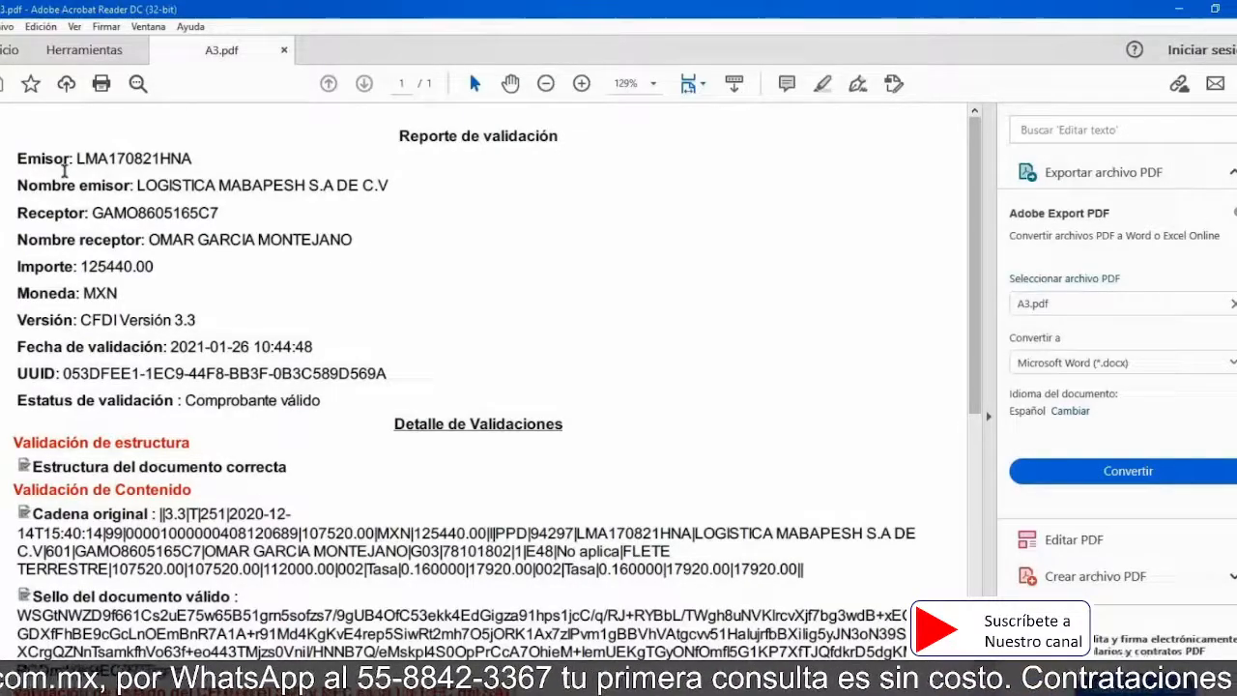
{"action": "key", "text": "alt+Tab"}
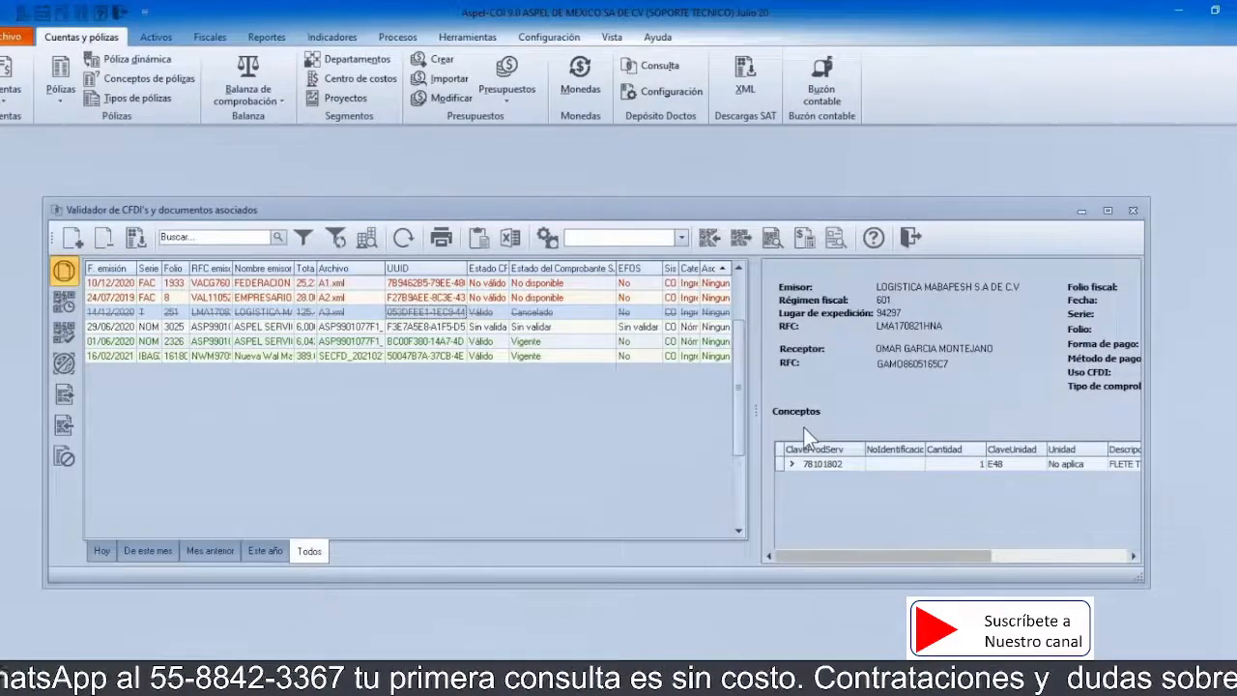
{"action": "key", "text": "ctrl"}
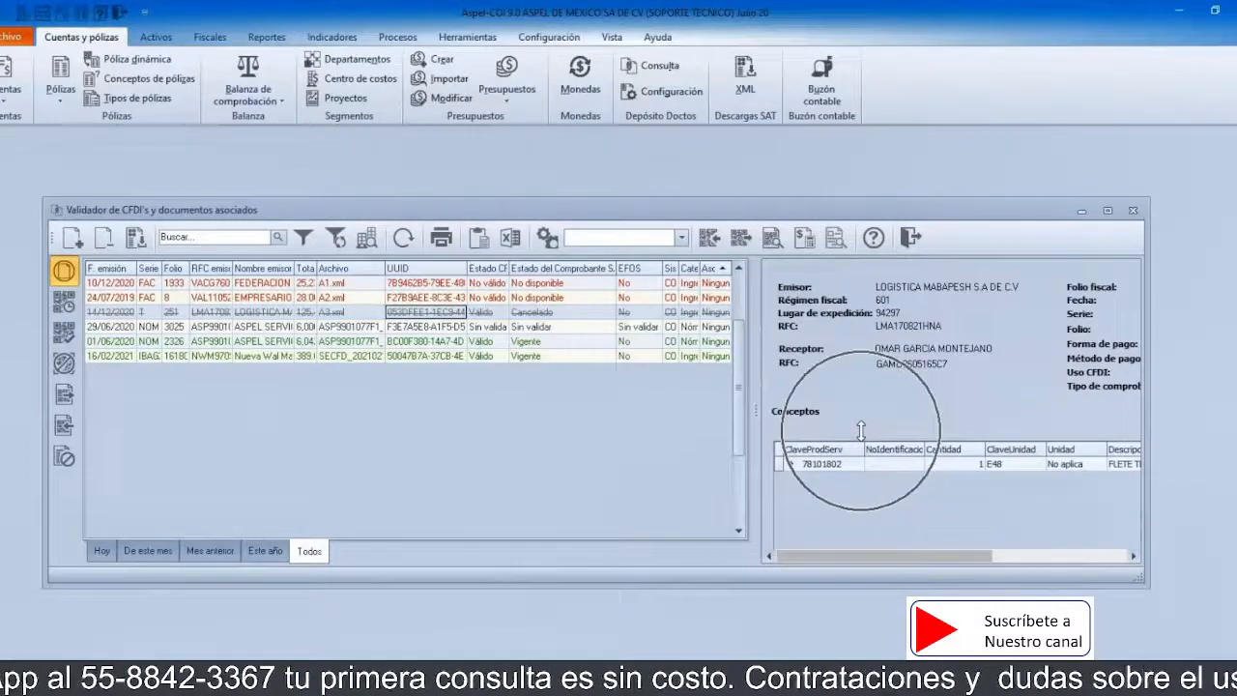
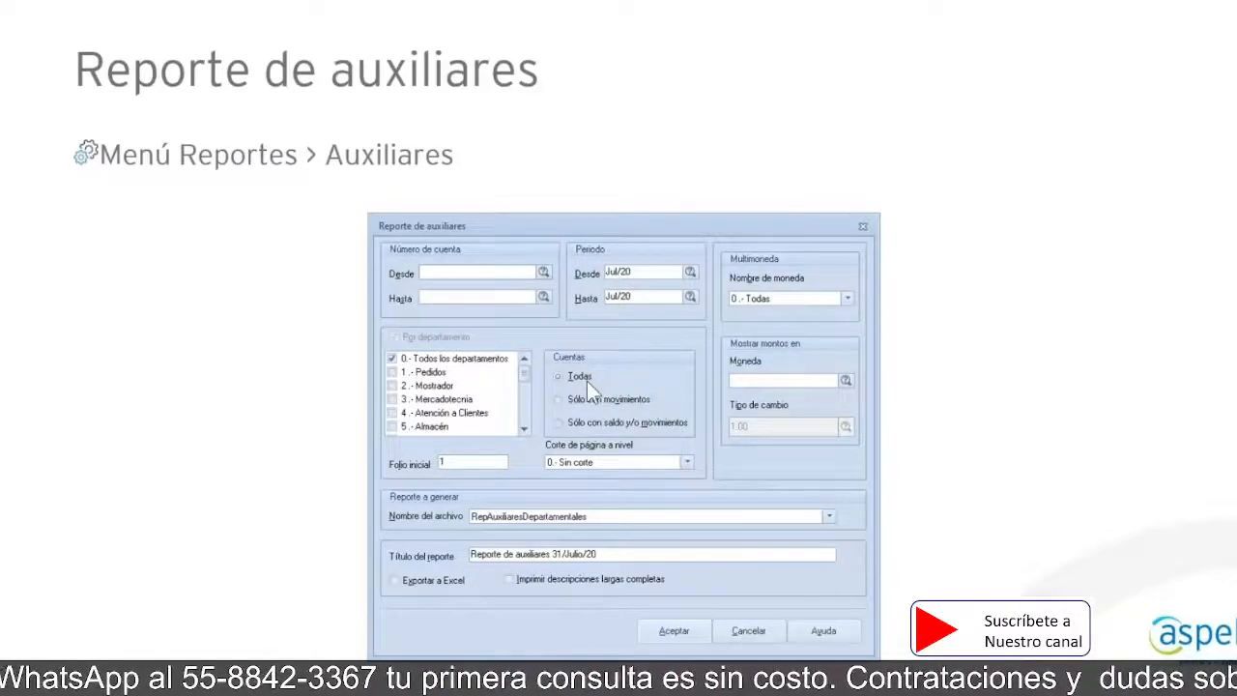
{"action": "left_click", "coordinate": [611, 407]}
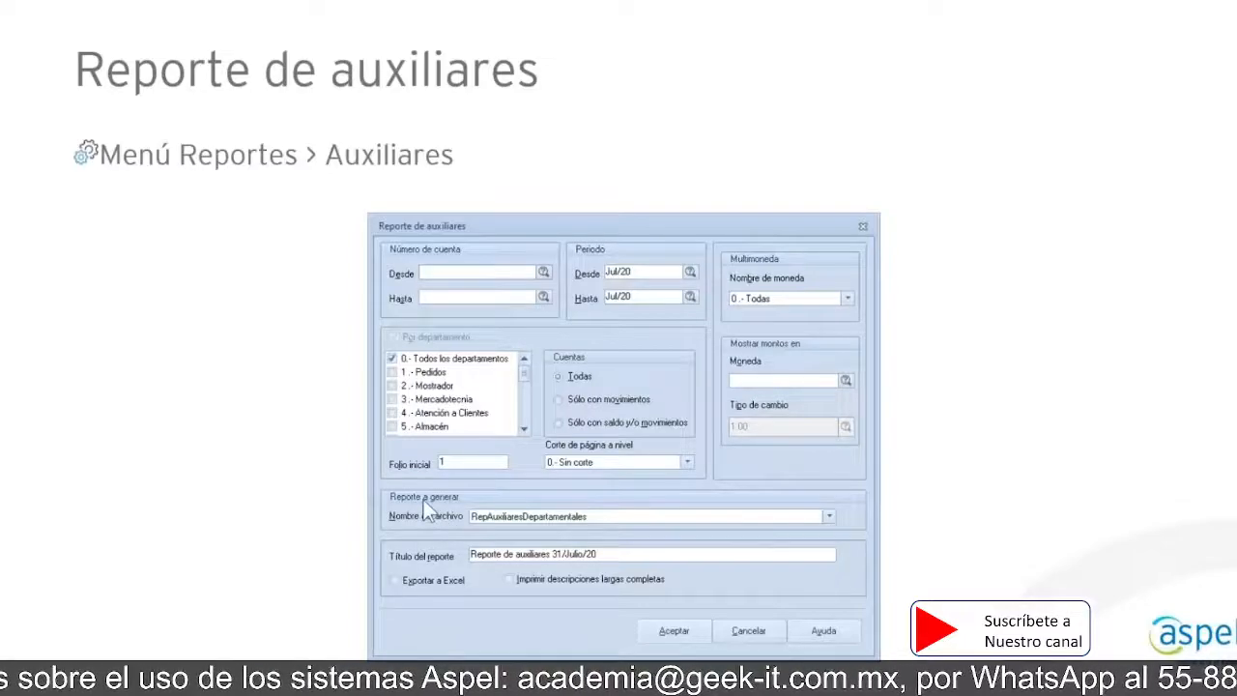
{"action": "left_click", "coordinate": [549, 520]}
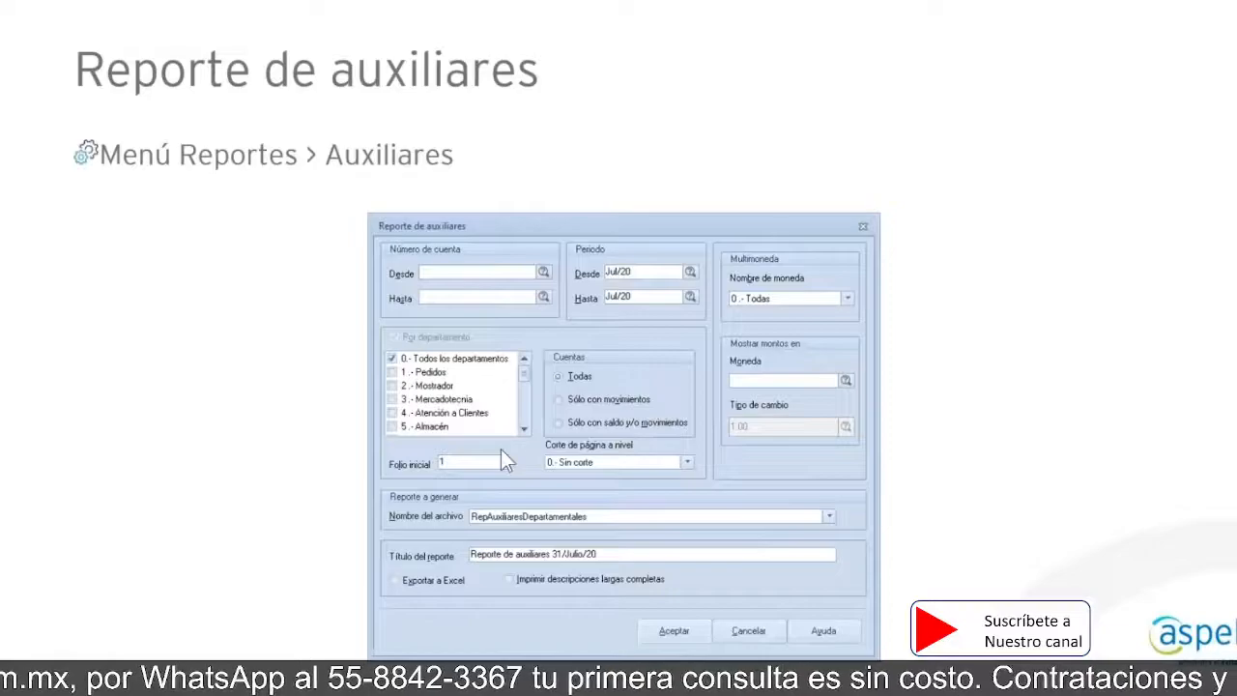
Step: Switch to Aspel-COI and generate the standard auxiliaries report for May/20 with all accounts and currencies, using the RepAuxiliares format
{"action": "key", "text": "alt+Tab"}
{"action": "key", "text": "alt+Tab"}
{"action": "key", "text": "alt+Tab"}
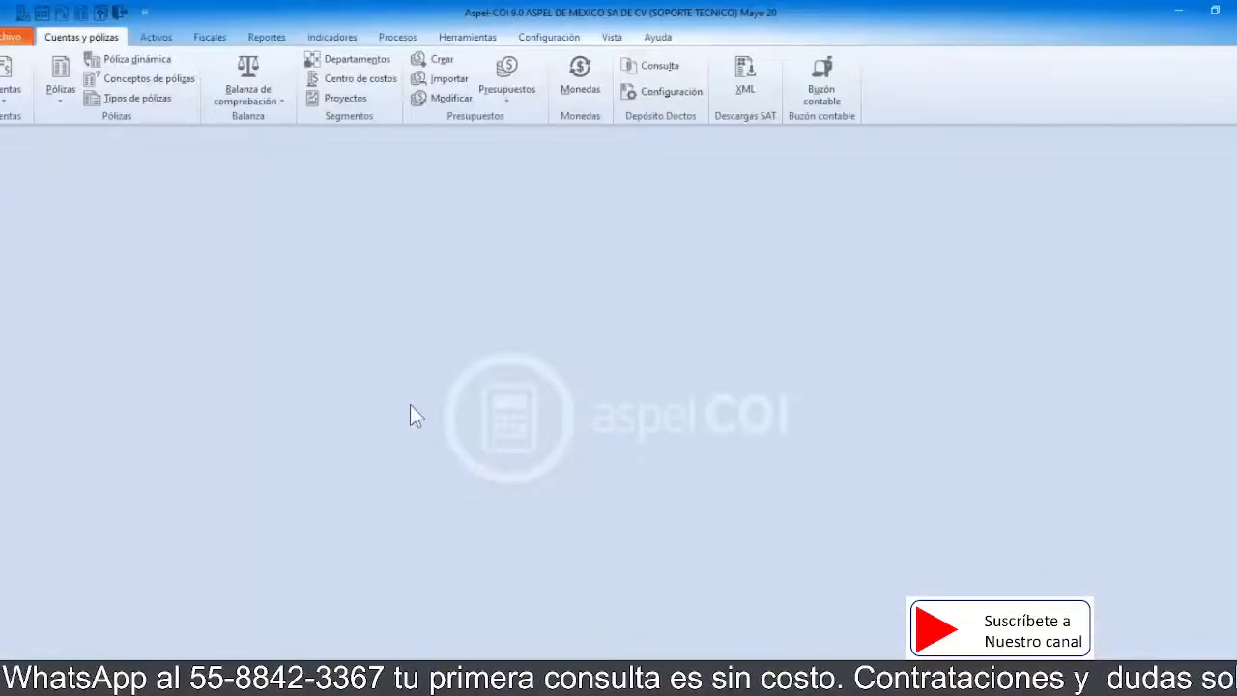
{"action": "left_click", "coordinate": [264, 39]}
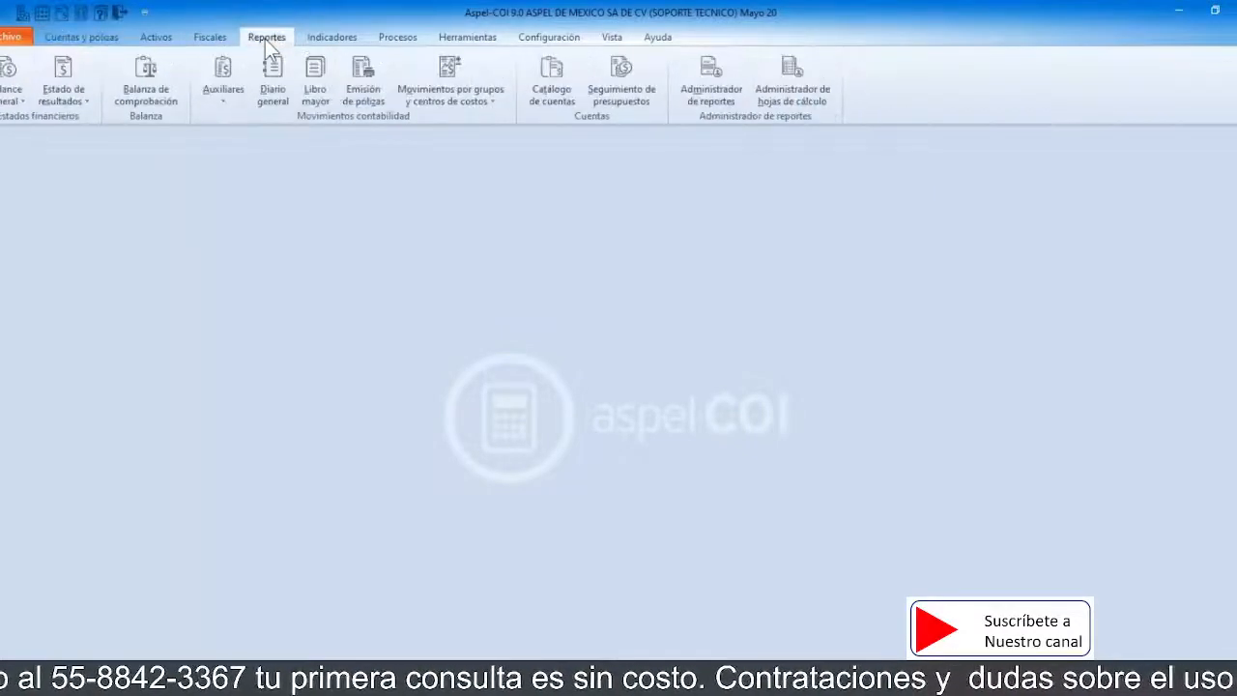
{"action": "left_click", "coordinate": [235, 85]}
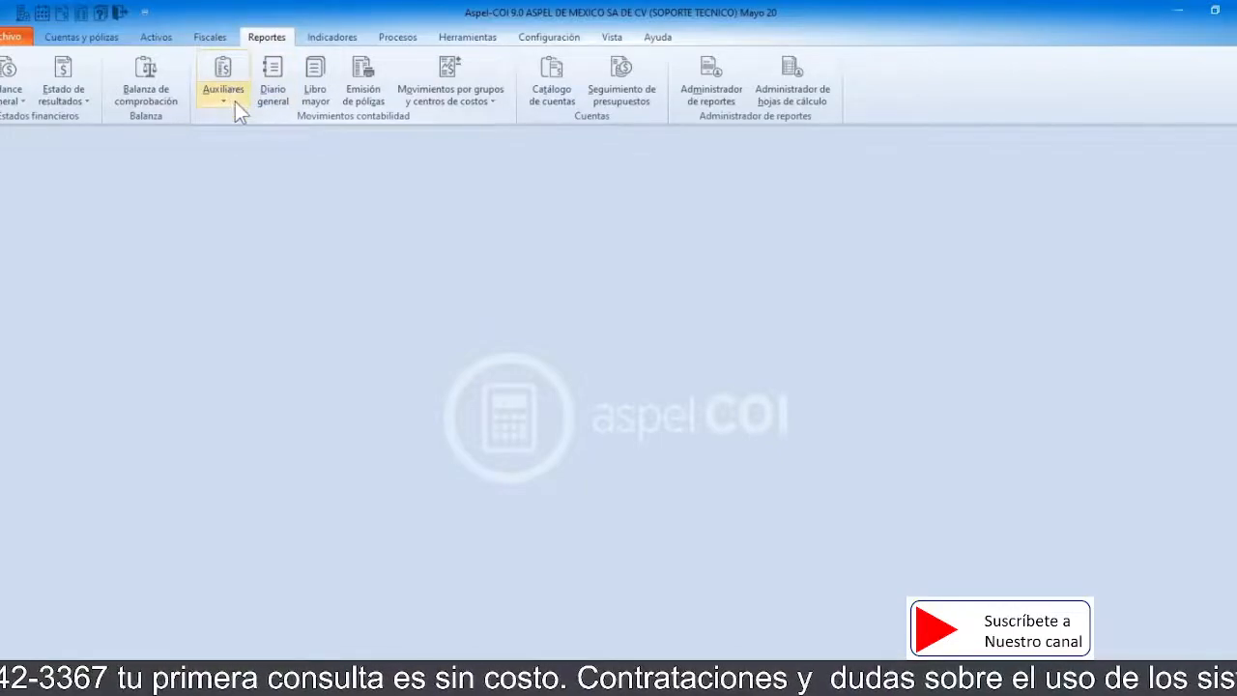
{"action": "left_click", "coordinate": [235, 102]}
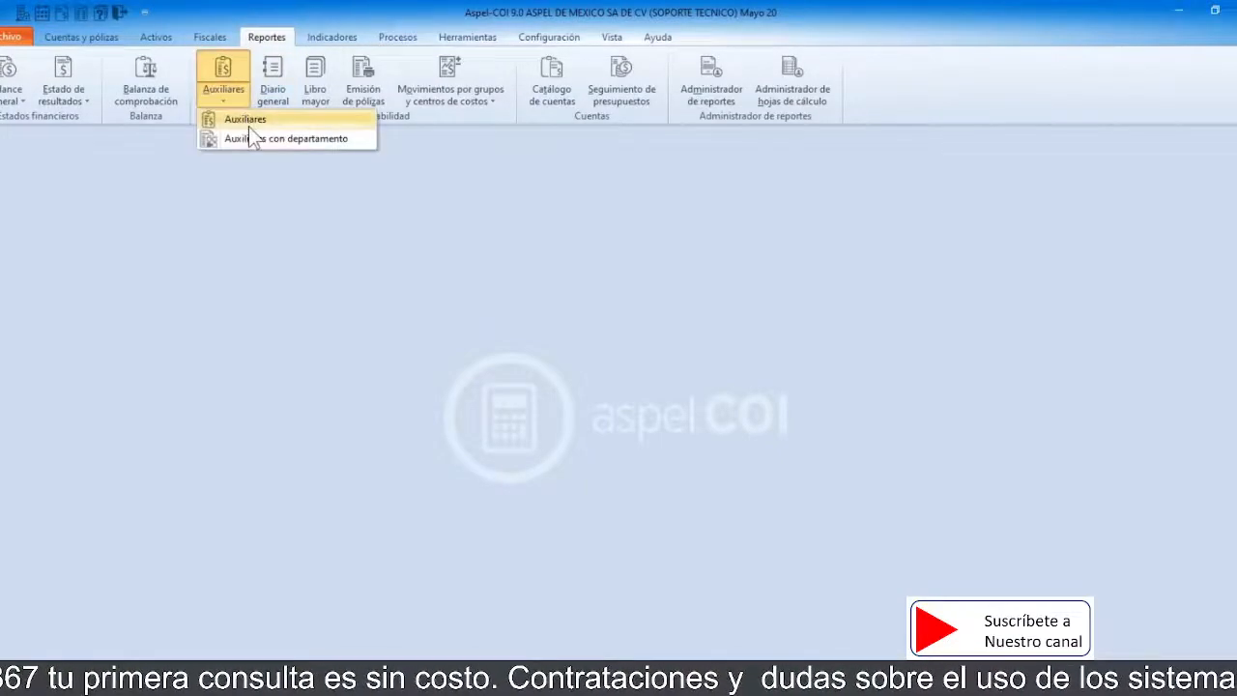
{"action": "left_click", "coordinate": [248, 124]}
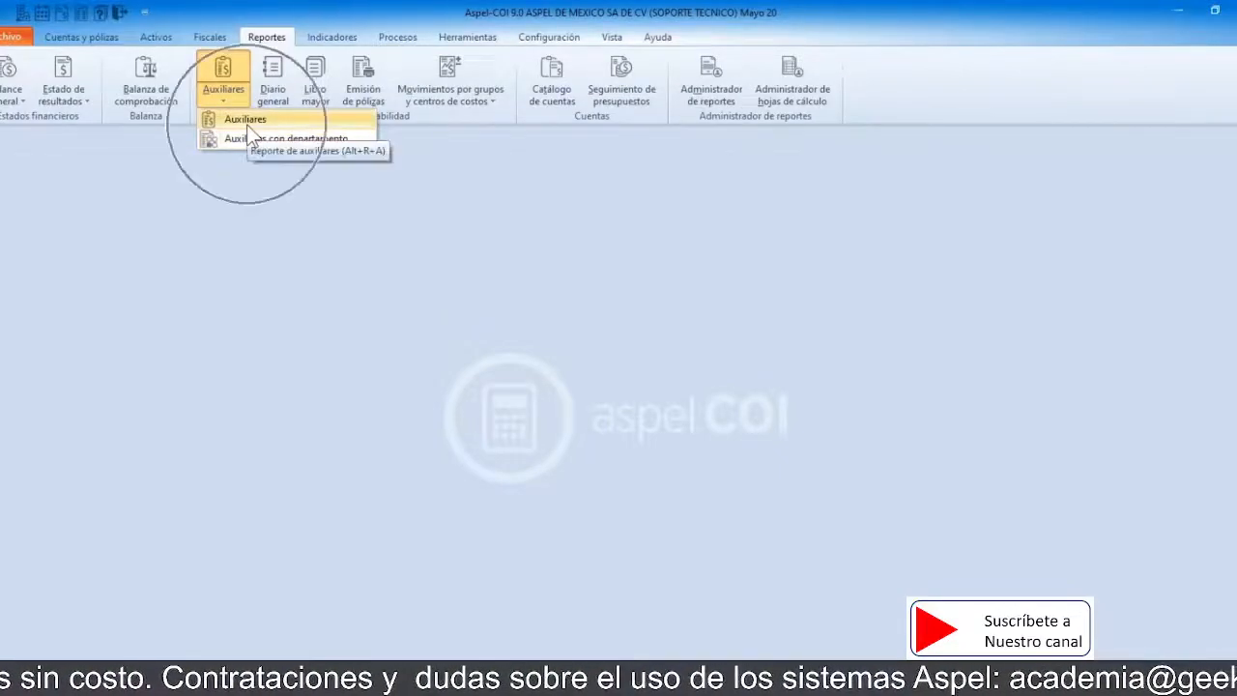
{"action": "left_click", "coordinate": [247, 123]}
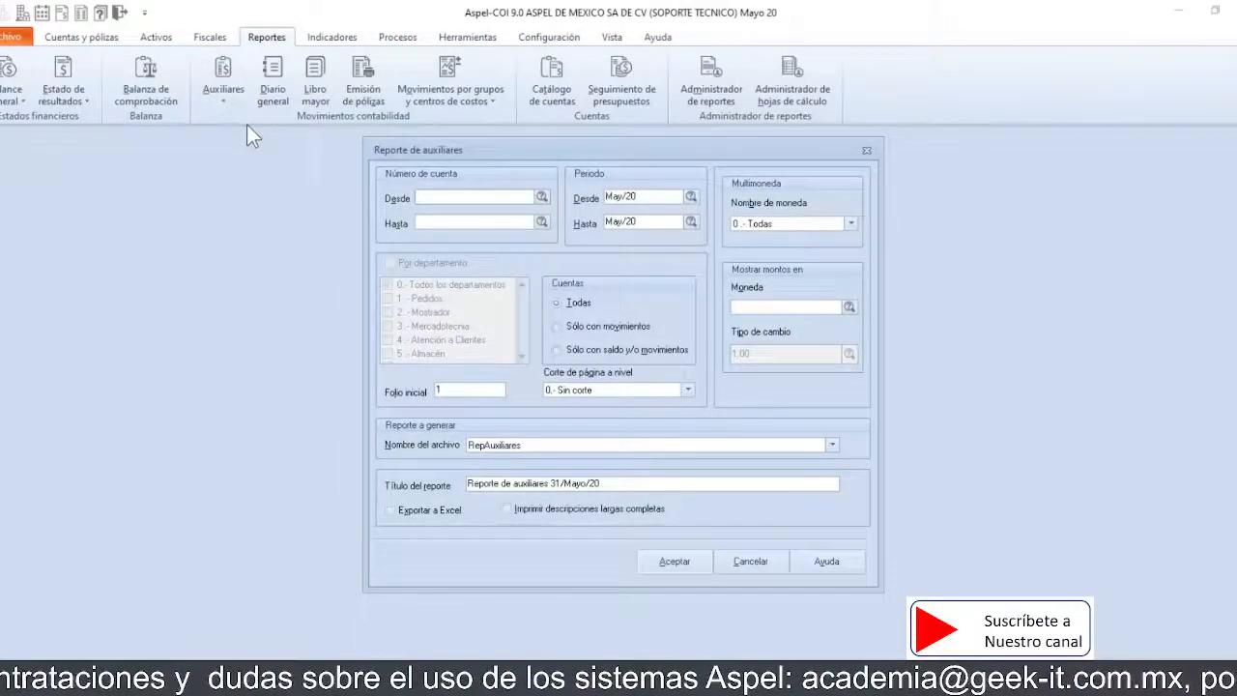
{"action": "left_click", "coordinate": [423, 269]}
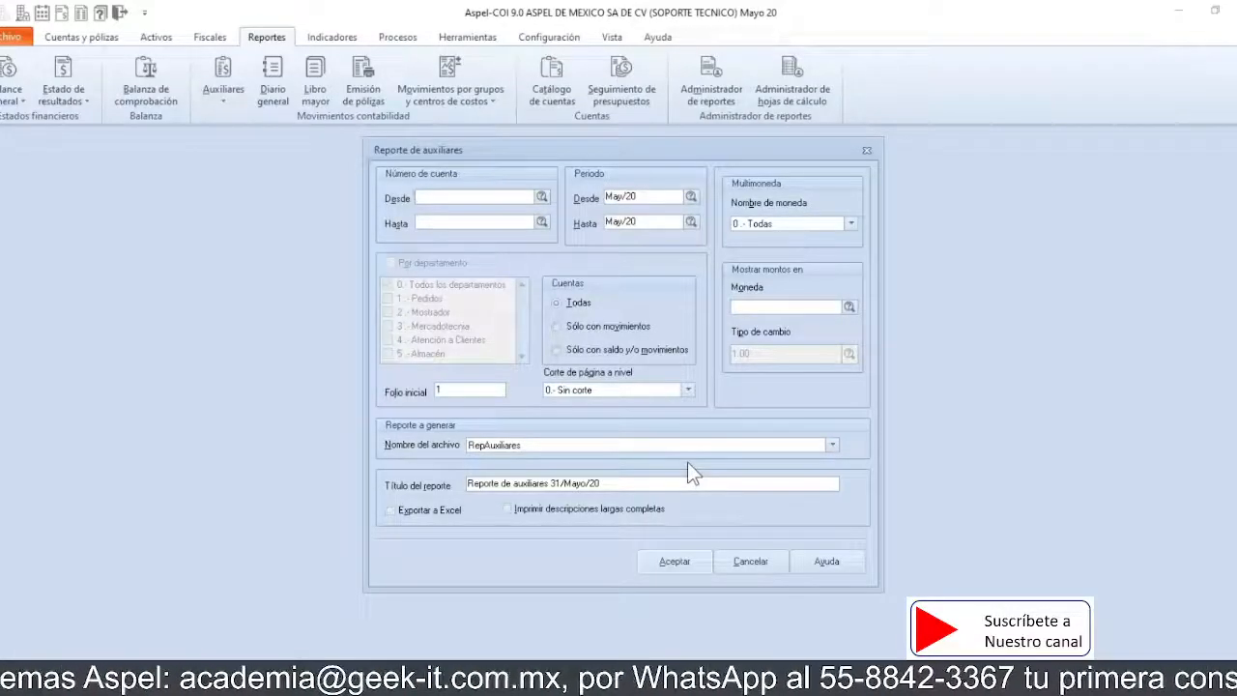
{"action": "left_click", "coordinate": [668, 560]}
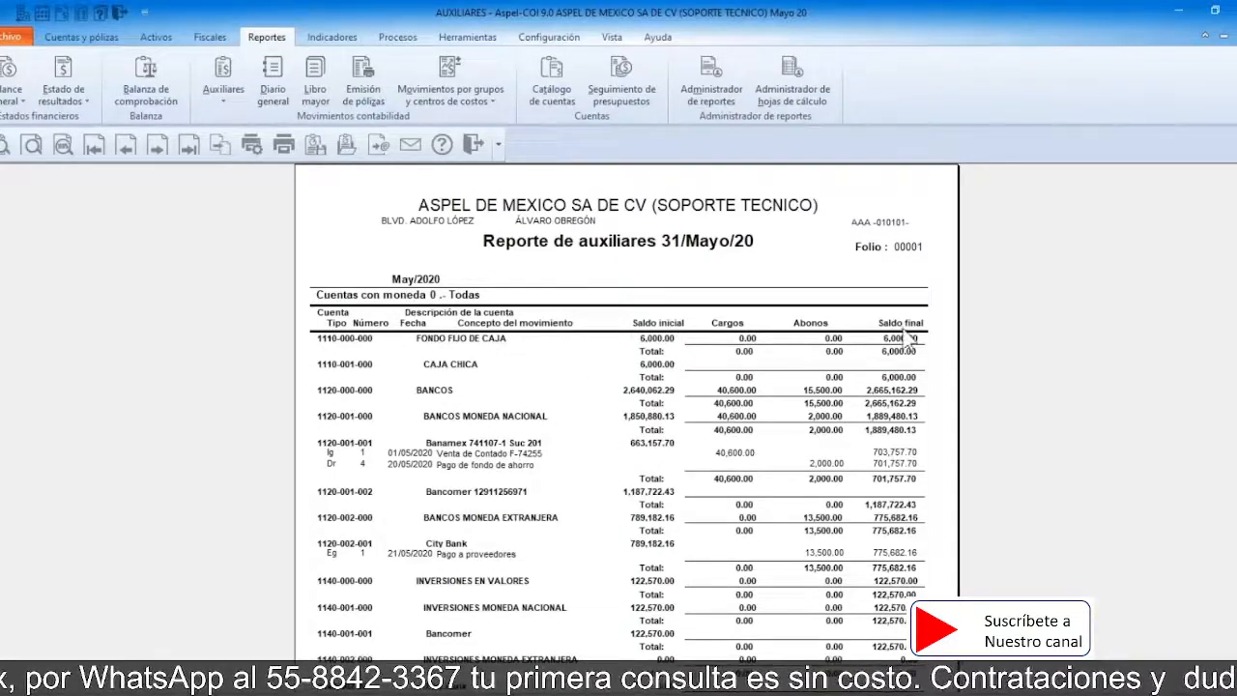
Step: Review the first page of the auxiliaries report at whole-page, page-width and normal zoom
{"action": "scroll", "coordinate": [912, 353], "scroll_direction": "down", "scroll_amount": 3}
{"action": "scroll", "coordinate": [913, 352], "scroll_direction": "up", "scroll_amount": 3}
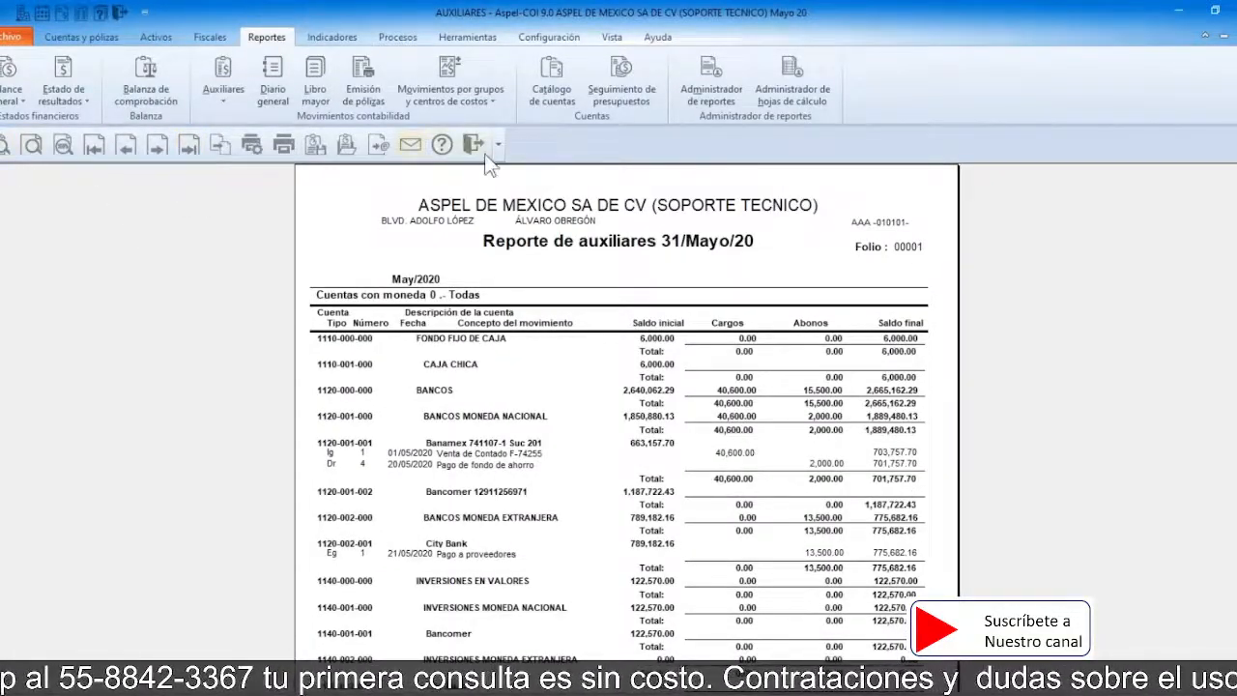
{"action": "left_click", "coordinate": [4, 149]}
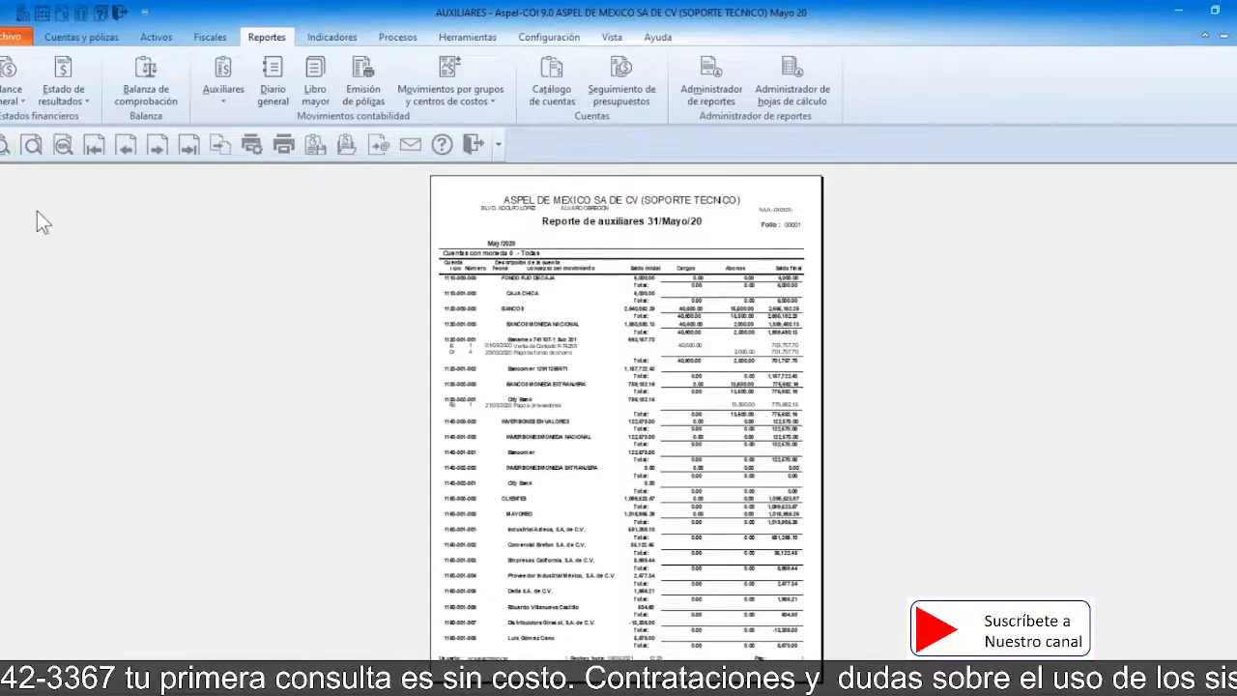
{"action": "left_click", "coordinate": [30, 150]}
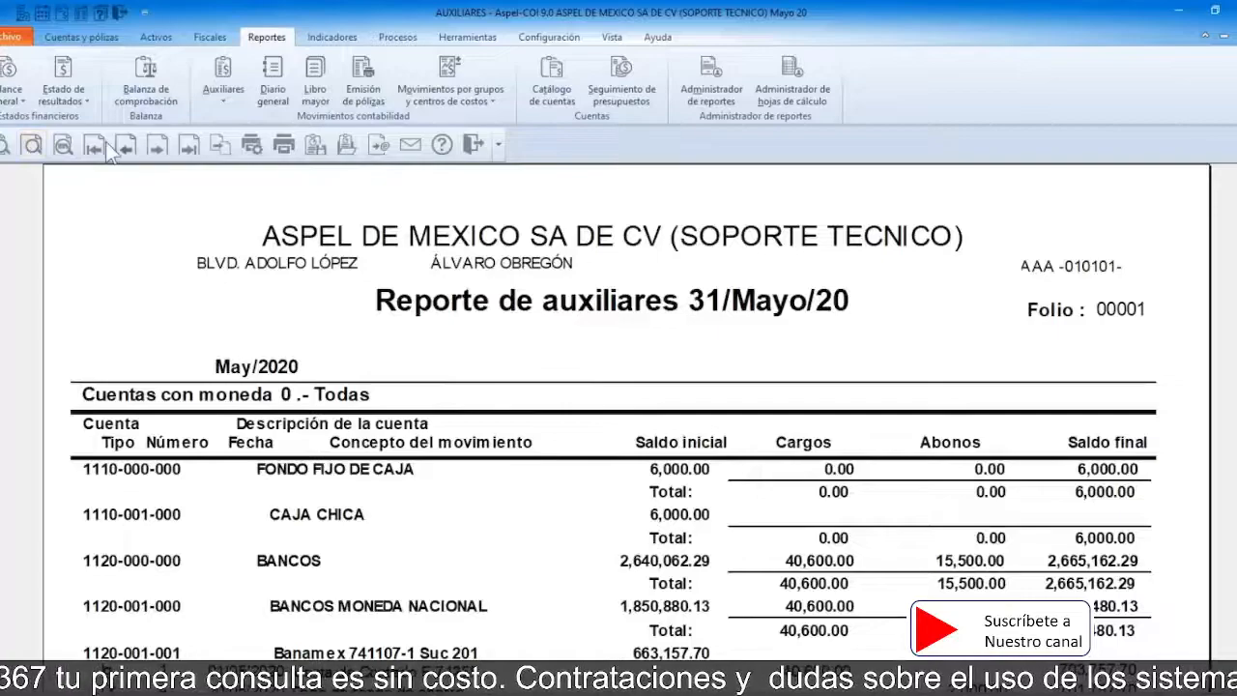
{"action": "left_click", "coordinate": [62, 145]}
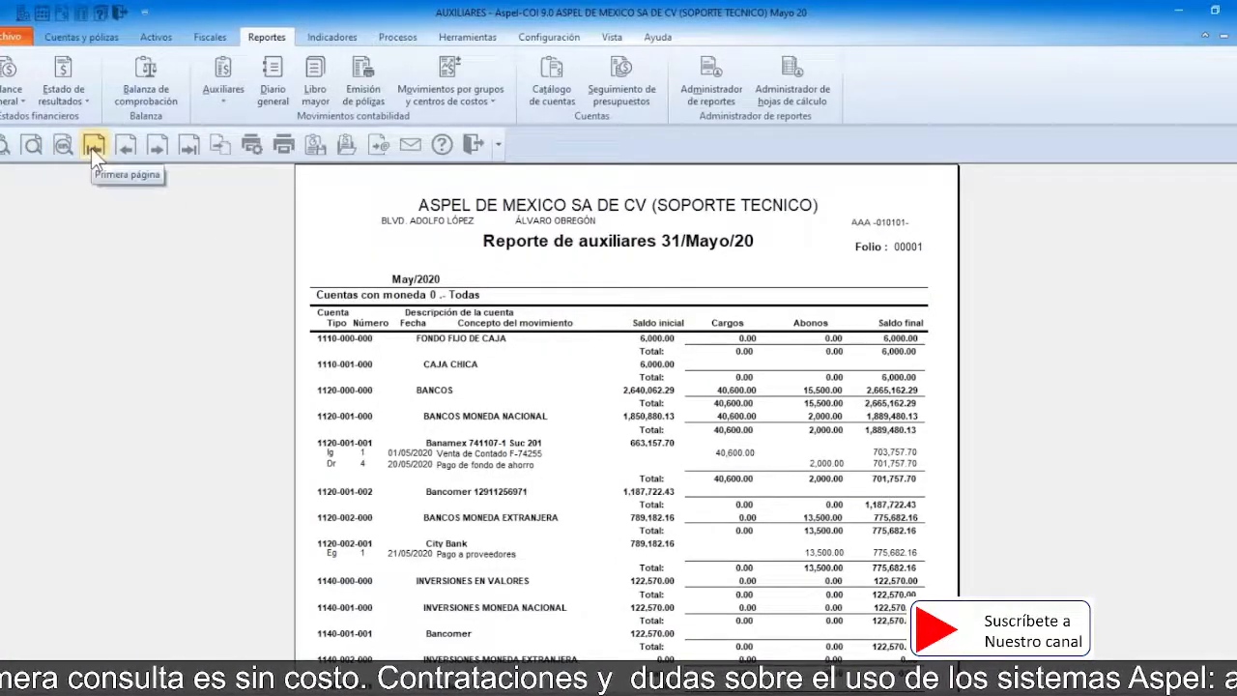
Step: Go to the last page of the auxiliaries report and compare the period's total charges and credits
{"action": "left_click", "coordinate": [155, 148]}
{"action": "left_click", "coordinate": [189, 145]}
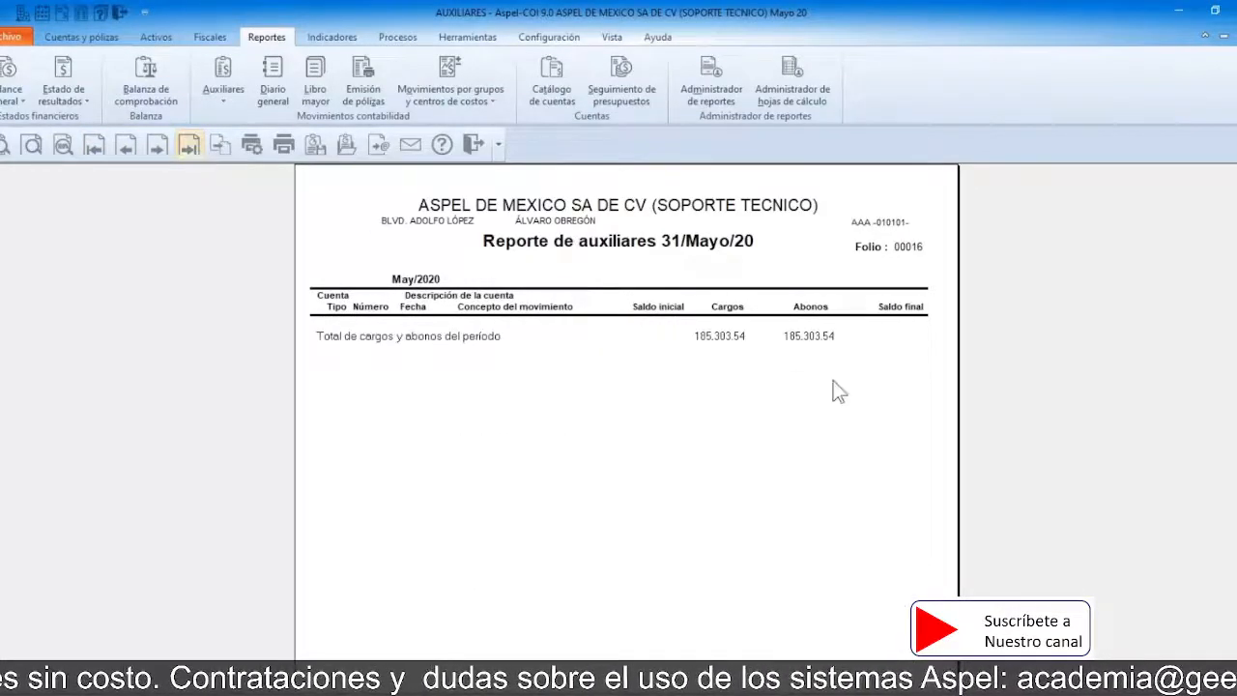
{"action": "scroll", "coordinate": [851, 404], "scroll_direction": "down", "scroll_amount": 2}
{"action": "scroll", "coordinate": [851, 410], "scroll_direction": "up", "scroll_amount": 2}
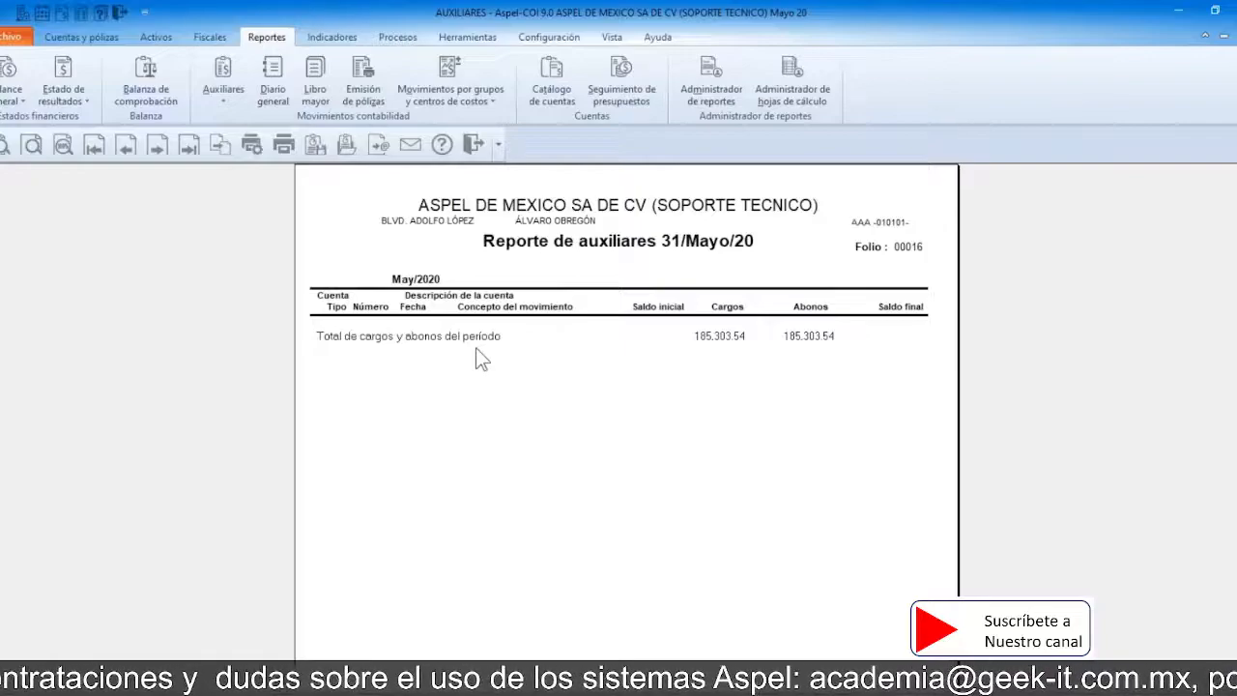
{"action": "left_click", "coordinate": [726, 347]}
{"action": "left_click", "coordinate": [800, 348]}
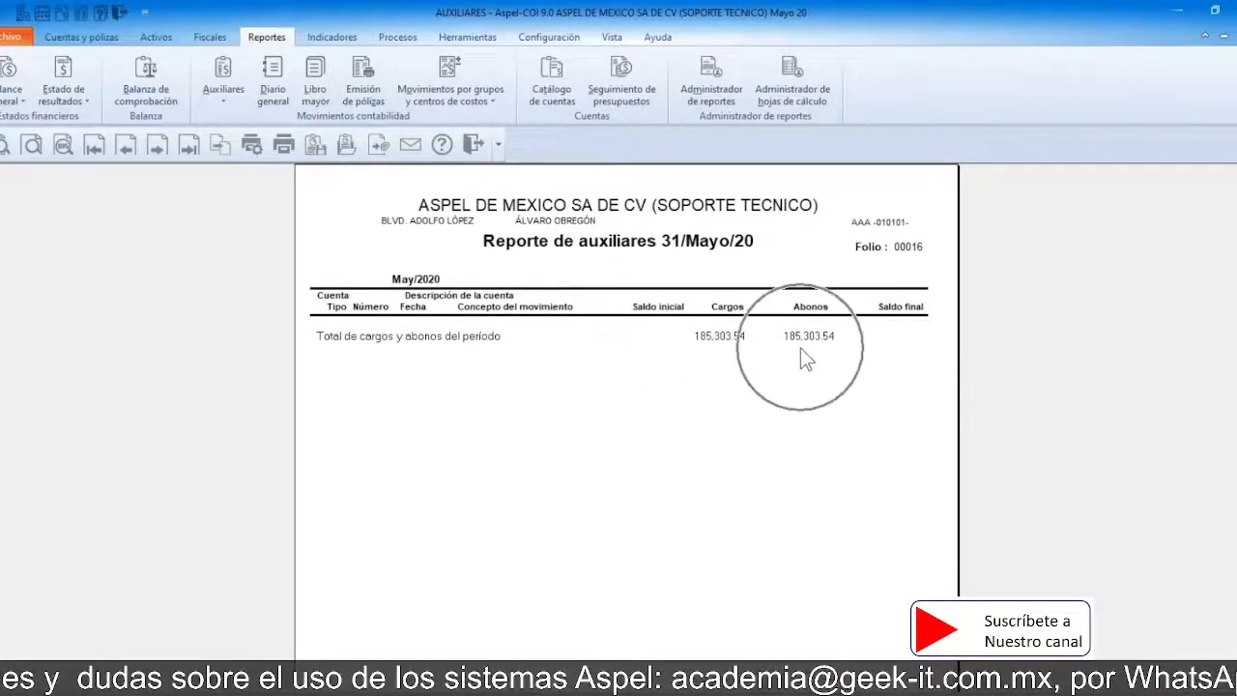
{"action": "left_click", "coordinate": [716, 353]}
{"action": "left_click", "coordinate": [807, 350]}
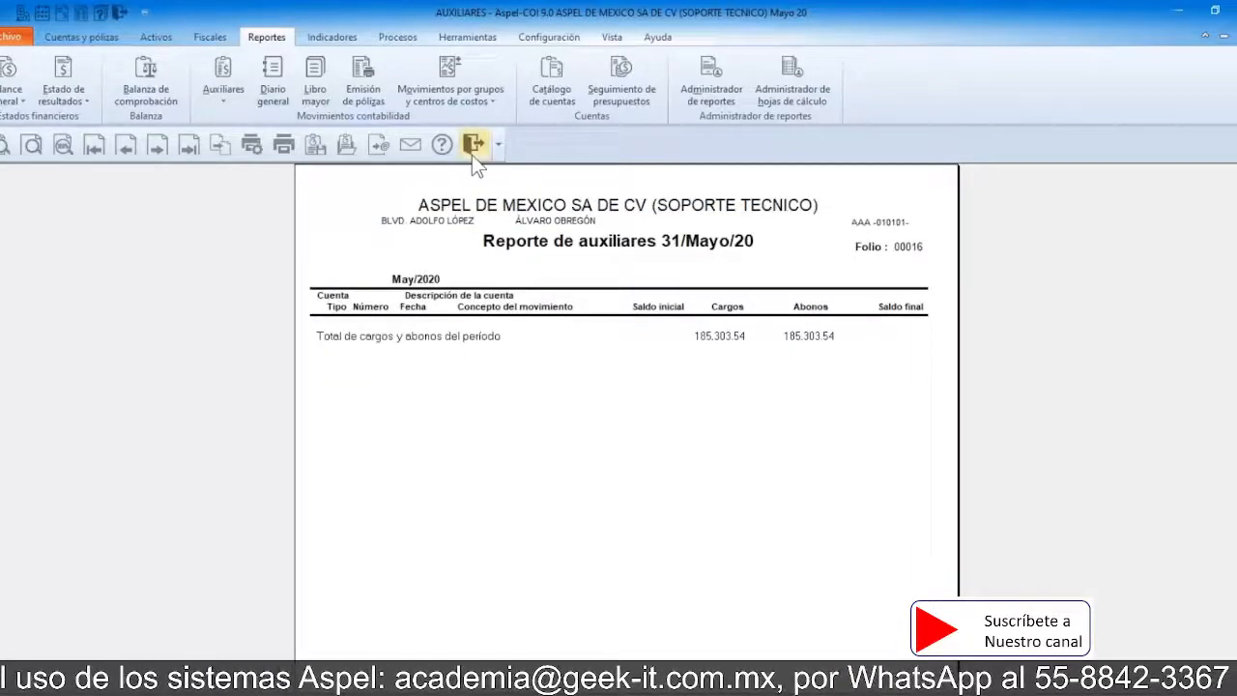
Step: Check the file types available for saving the auxiliaries report, cancel the save and close the report
{"action": "left_click", "coordinate": [311, 147]}
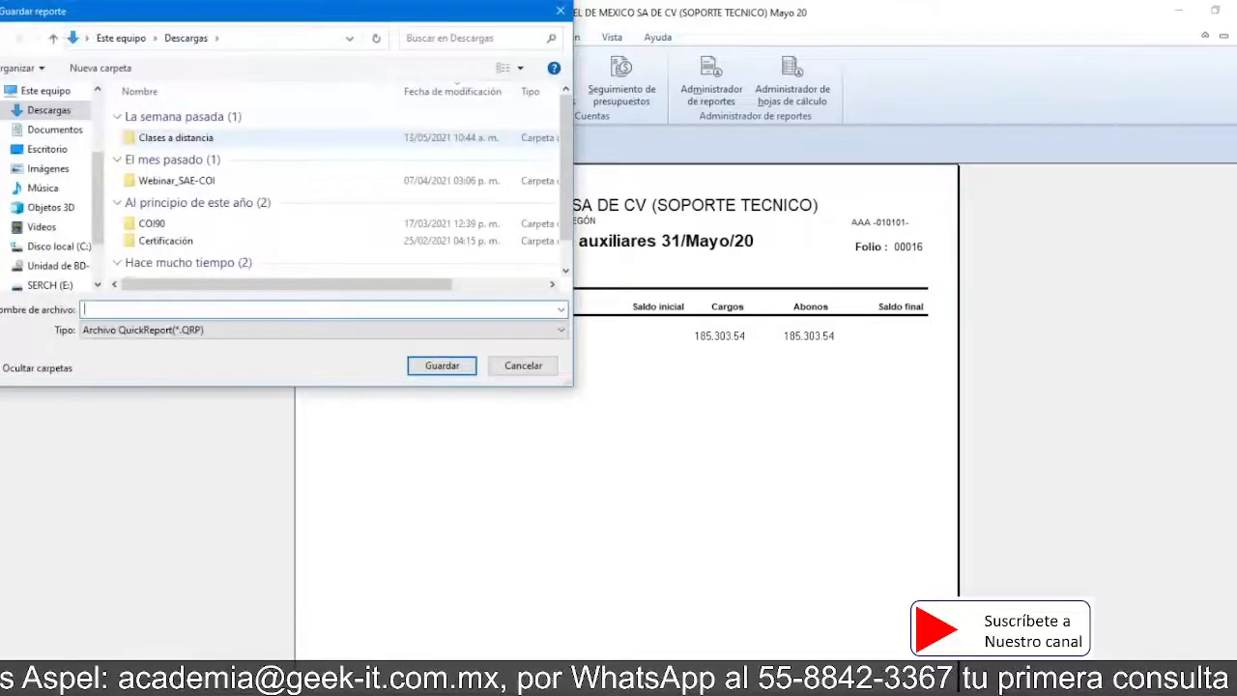
{"action": "left_click", "coordinate": [270, 333]}
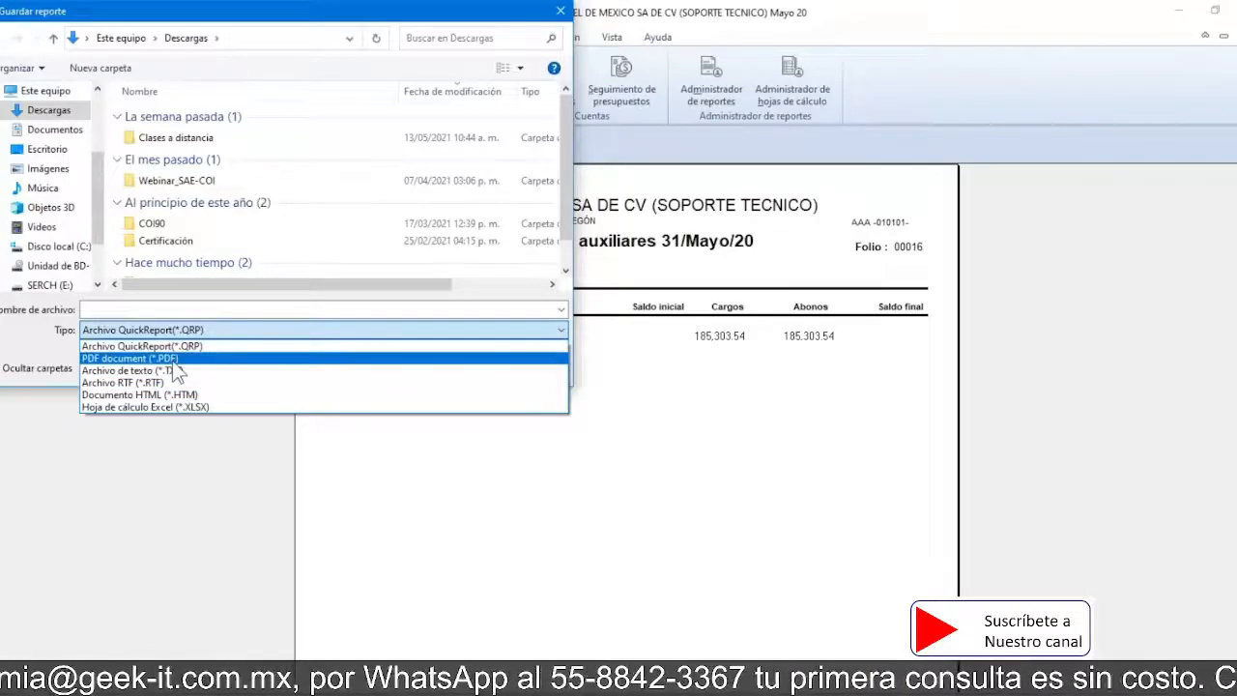
{"action": "left_click", "coordinate": [561, 15]}
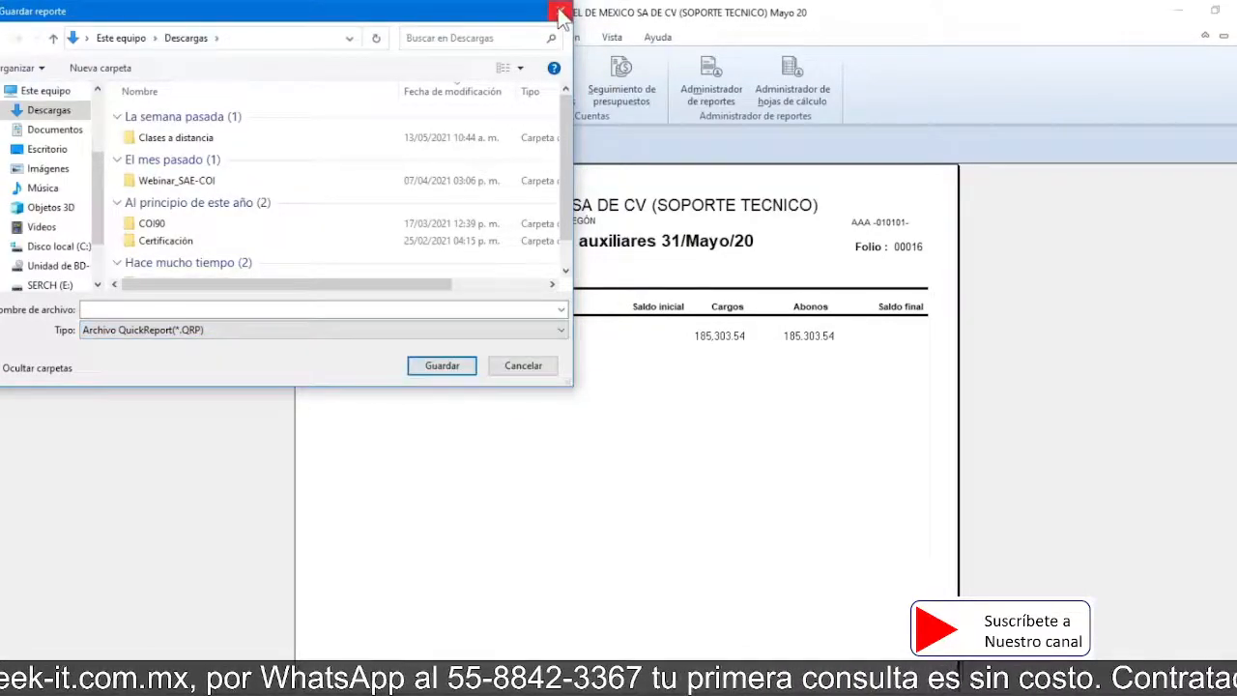
{"action": "left_click", "coordinate": [523, 366]}
{"action": "left_click", "coordinate": [477, 146]}
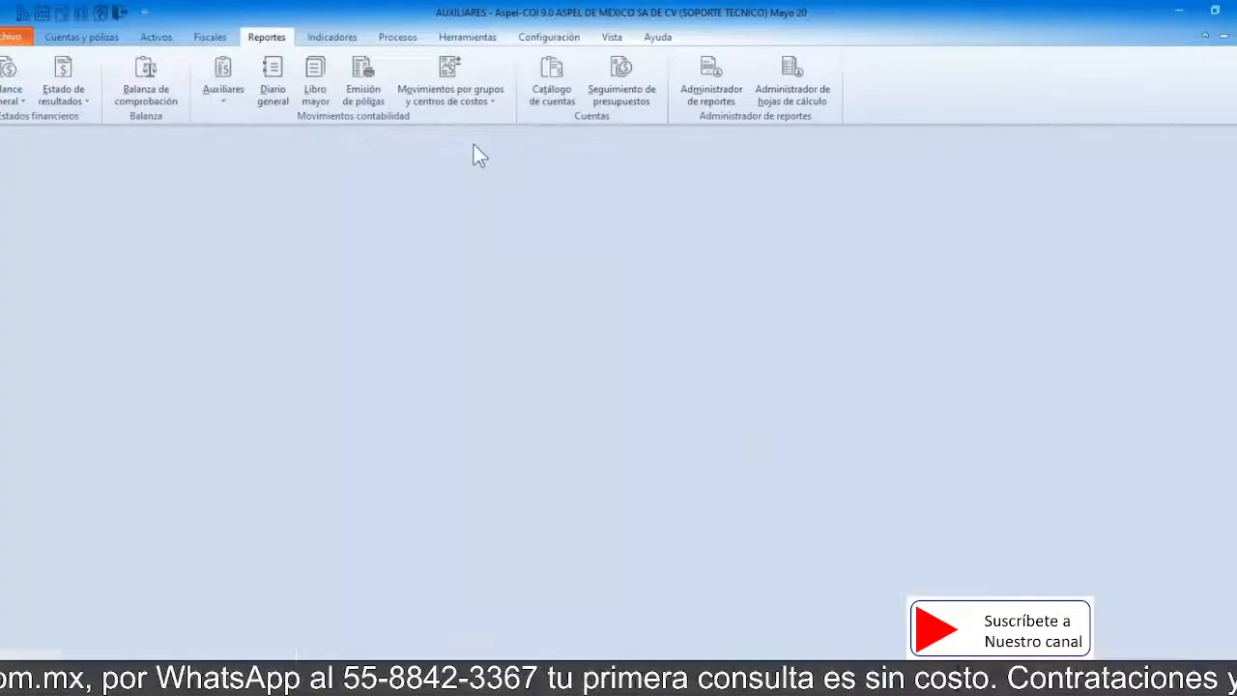
Step: Switch to the PowerPoint slide show with the accounting report slides
{"action": "key", "text": "alt+Tab"}
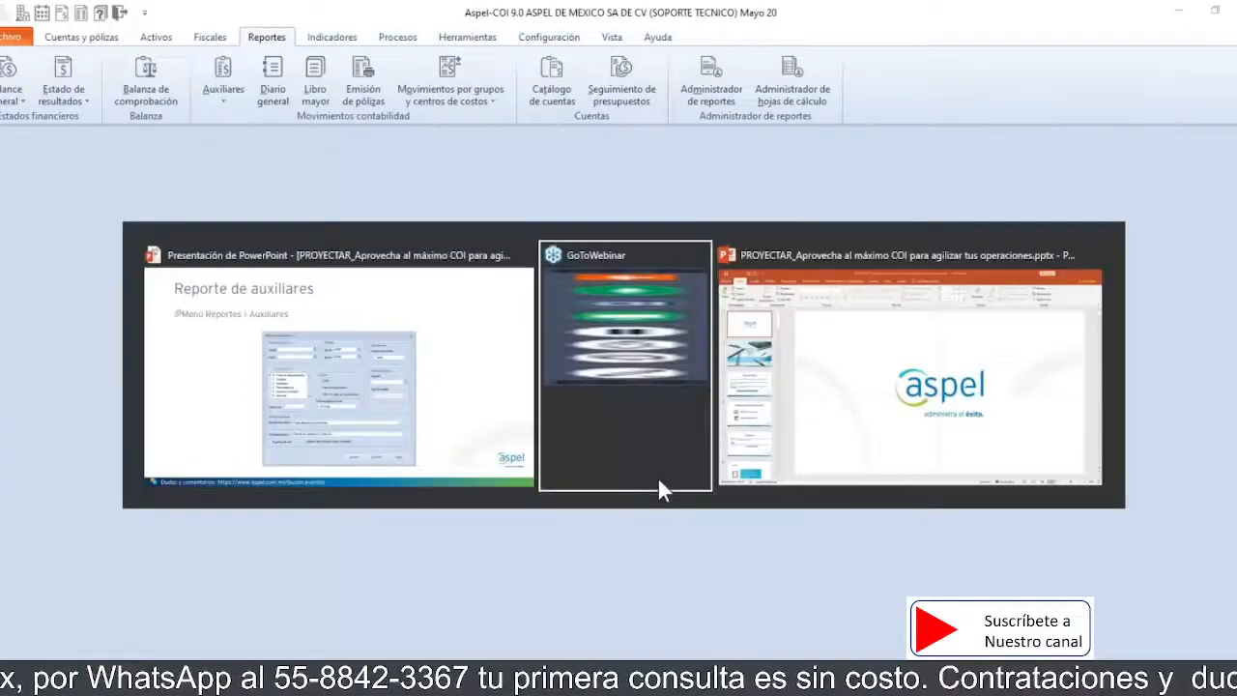
{"action": "key", "text": "alt+Tab"}
{"action": "key", "text": "Tab"}
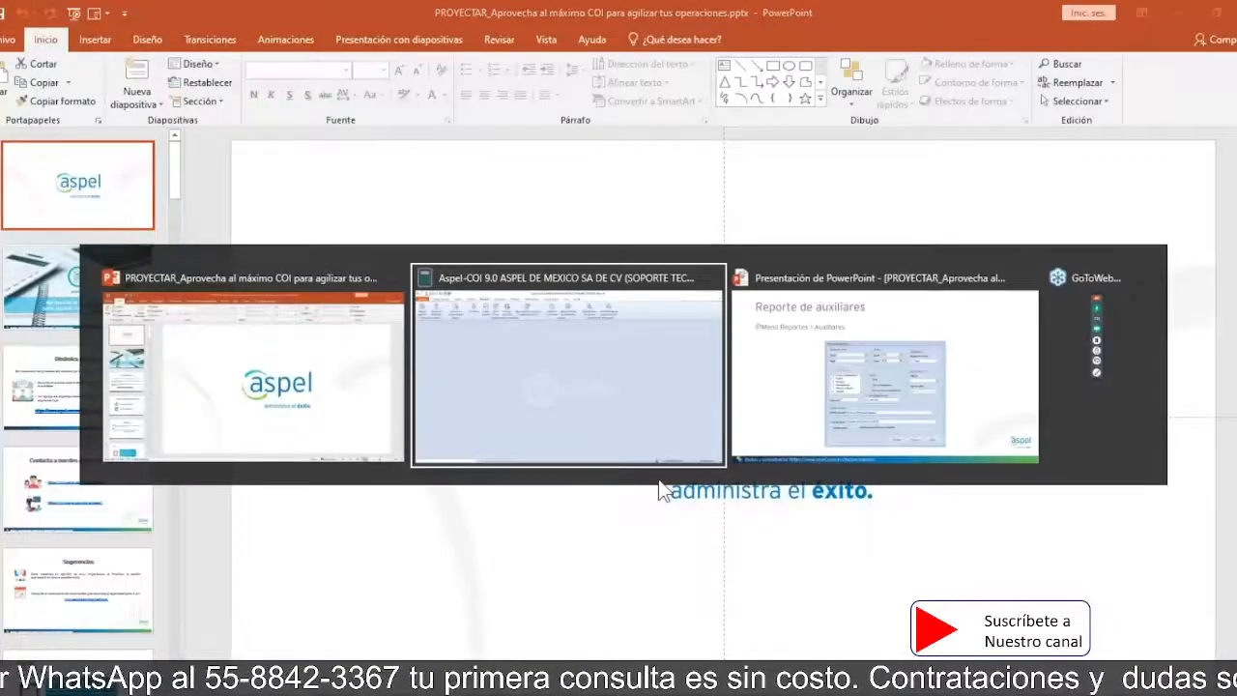
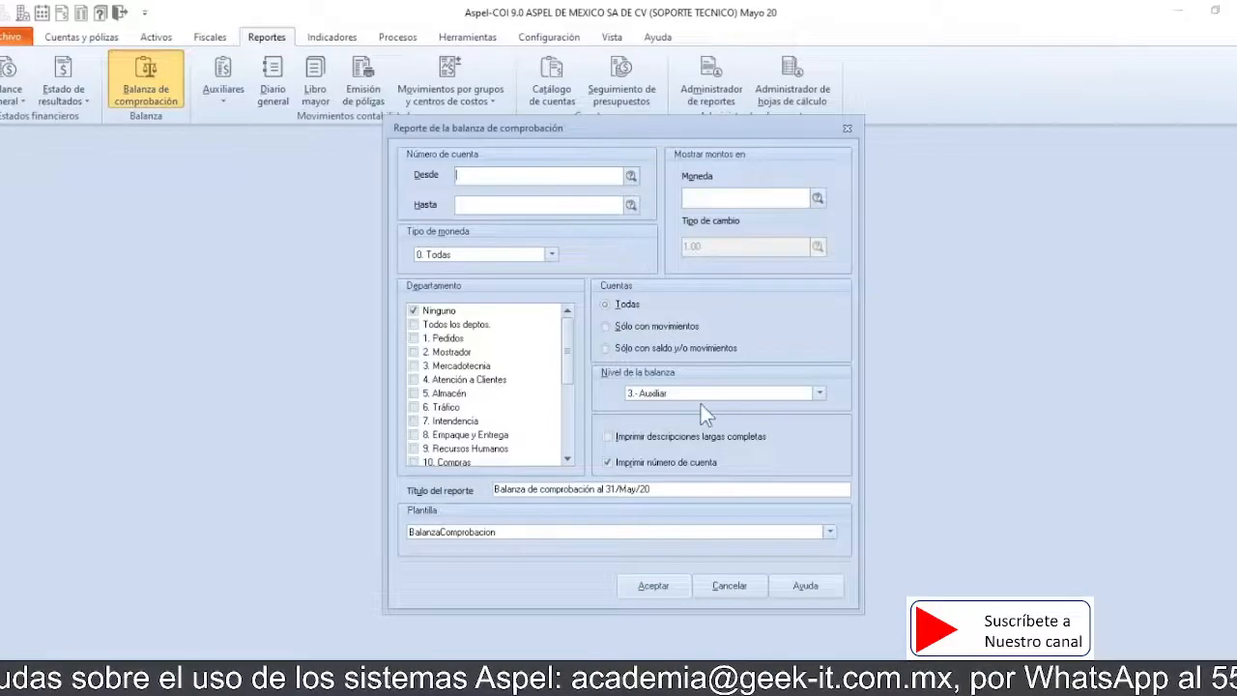
Step: Generate the trial balance report at 31/May/20 for all accounts and currencies, at level 3.- Auxiliar, using the BalanzaComprobacion template
{"action": "left_click", "coordinate": [820, 393]}
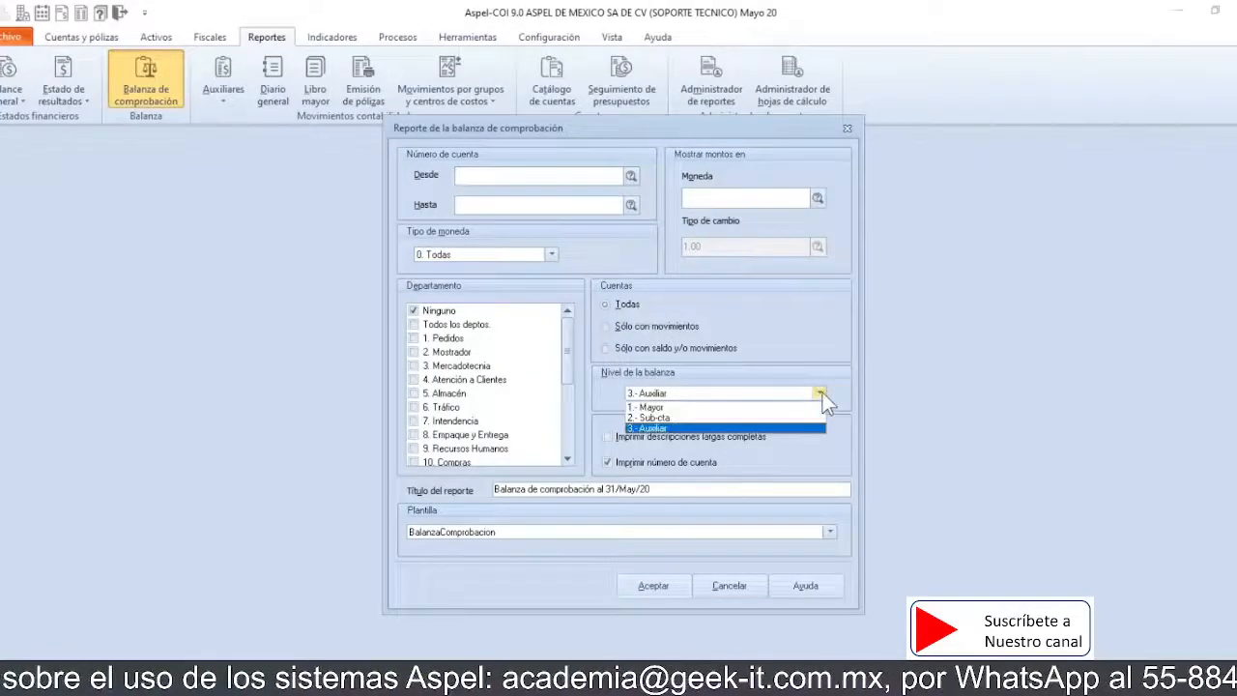
{"action": "left_click", "coordinate": [657, 428]}
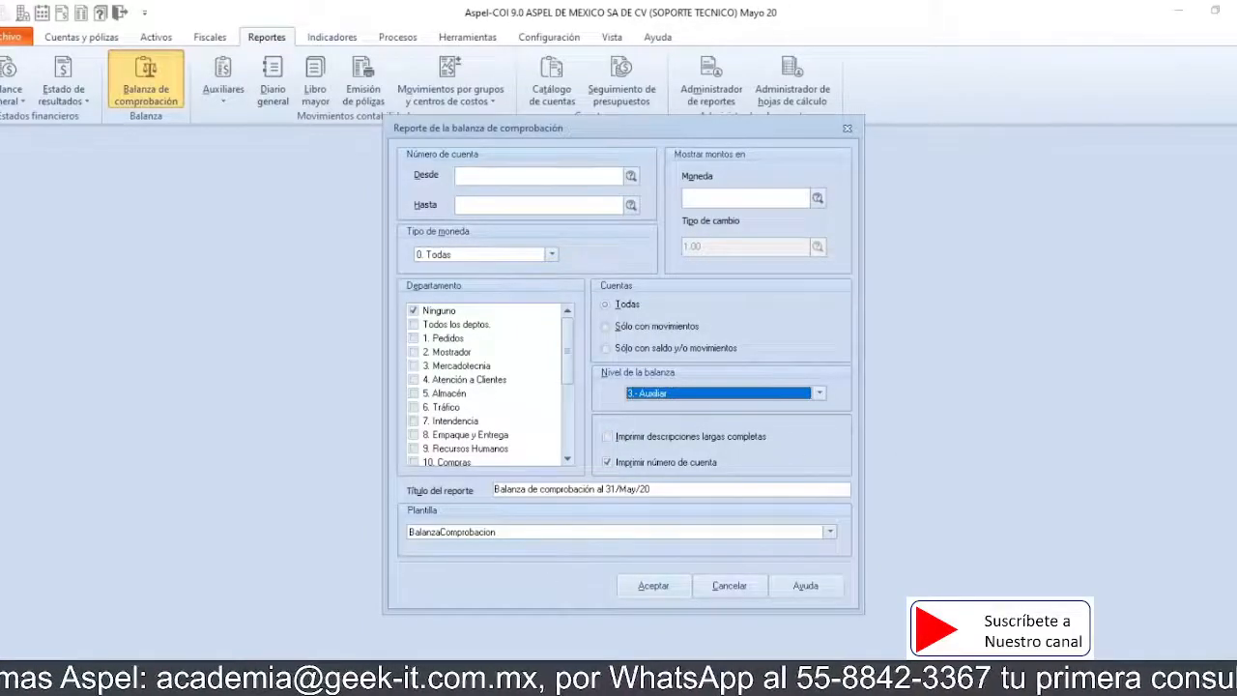
{"action": "left_click", "coordinate": [645, 587]}
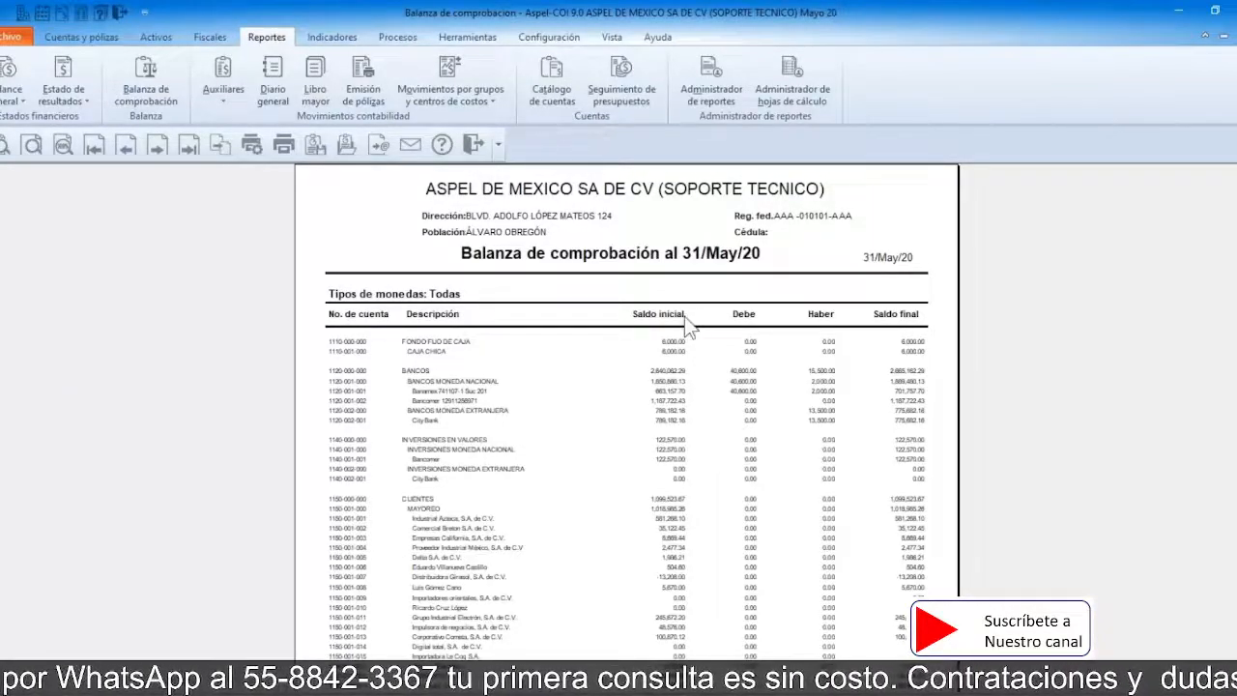
Step: Review the balance, debit and credit columns on the trial balance's first page and examine the totals on its last page
{"action": "left_click", "coordinate": [764, 334]}
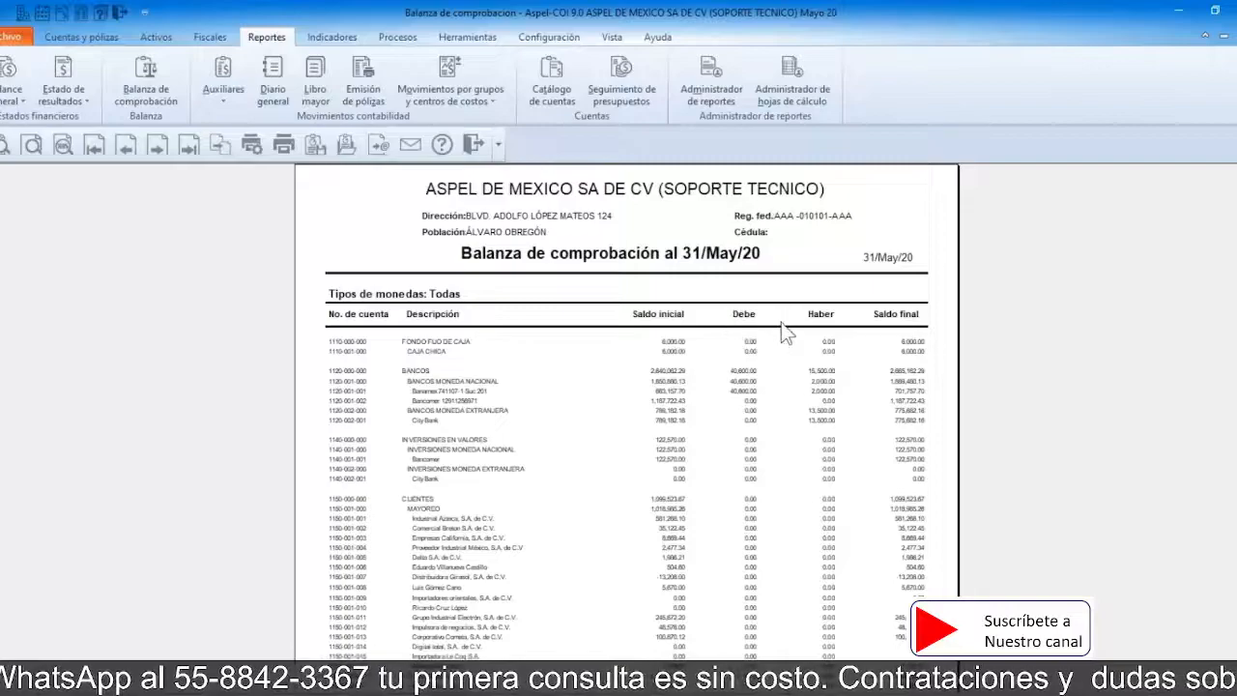
{"action": "left_click", "coordinate": [909, 326]}
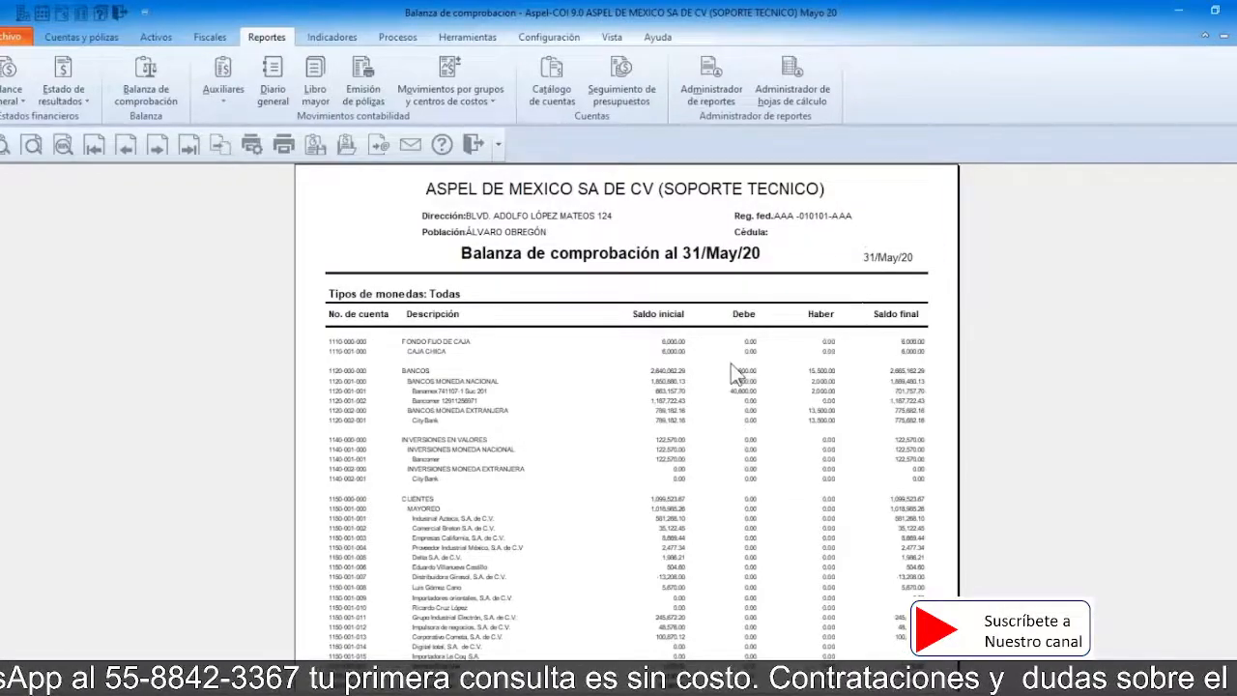
{"action": "scroll", "coordinate": [731, 368], "scroll_direction": "down", "scroll_amount": 3}
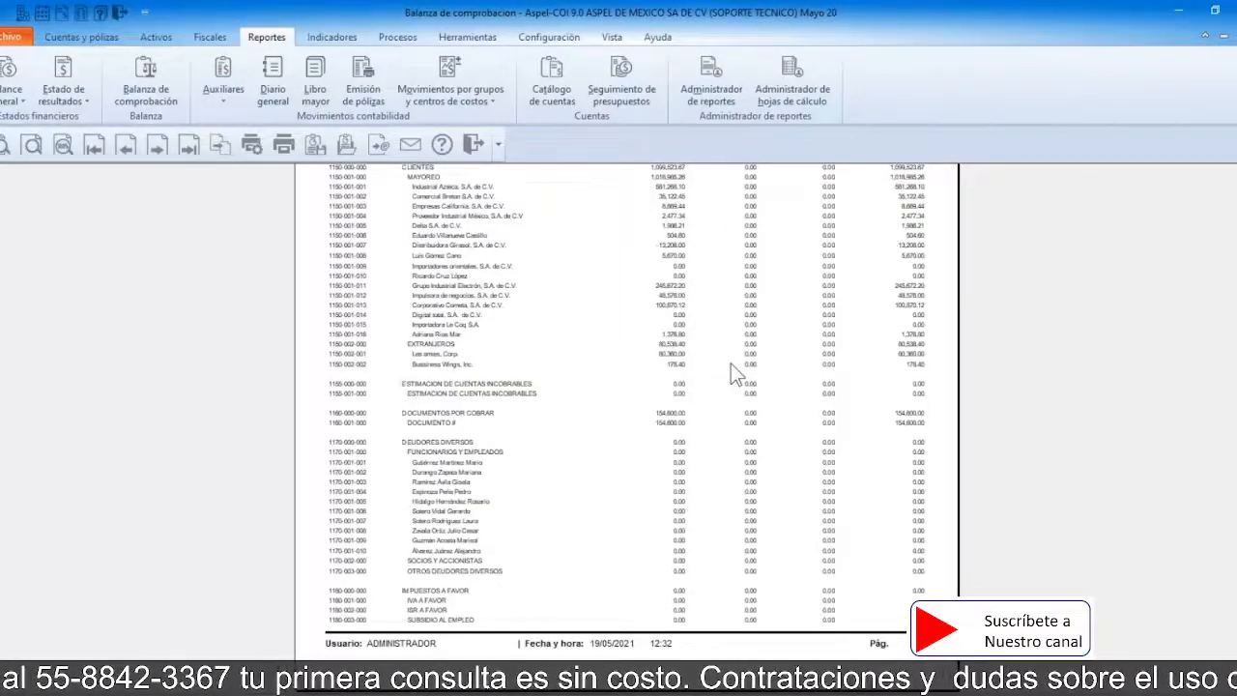
{"action": "scroll", "coordinate": [730, 363], "scroll_direction": "up", "scroll_amount": 3}
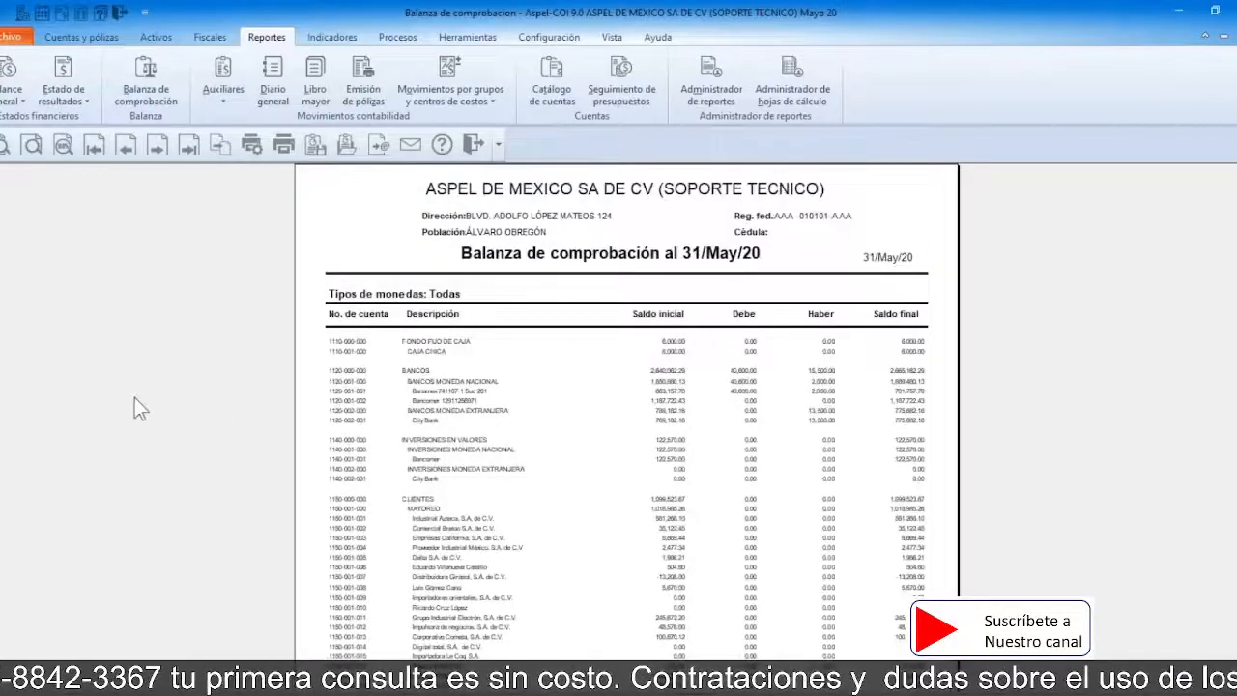
{"action": "left_click", "coordinate": [187, 148]}
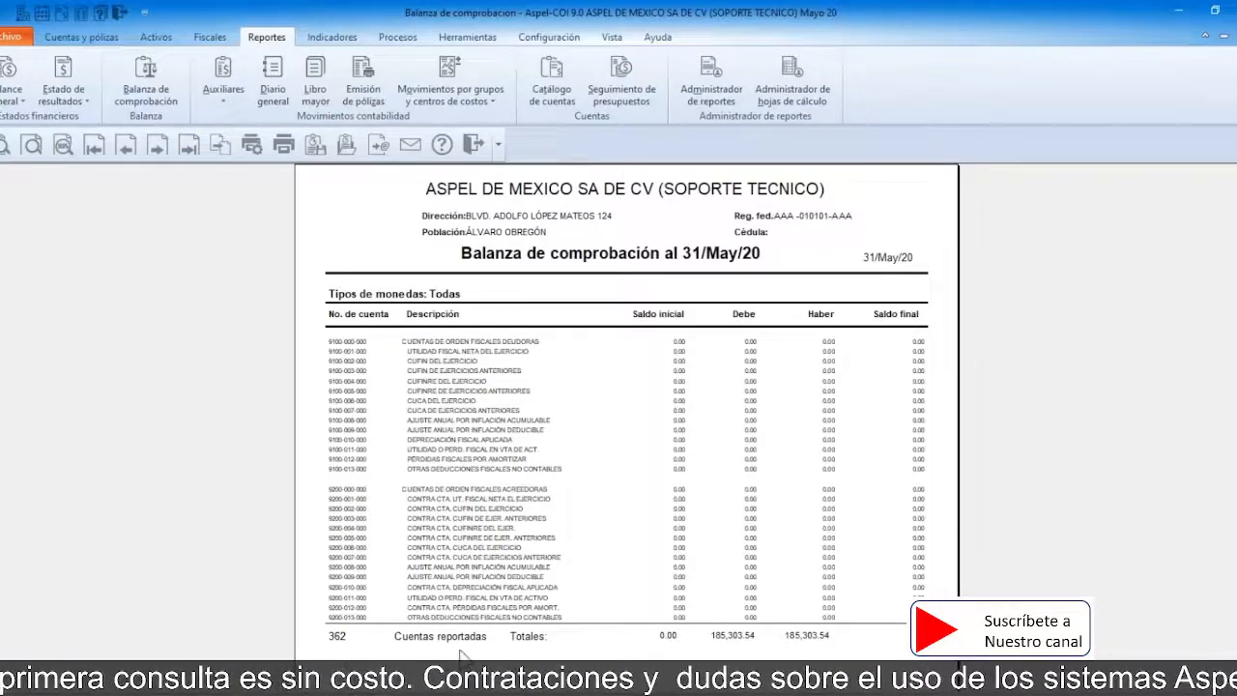
{"action": "scroll", "coordinate": [583, 658], "scroll_direction": "down", "scroll_amount": 2}
{"action": "scroll", "coordinate": [583, 658], "scroll_direction": "up", "scroll_amount": 2}
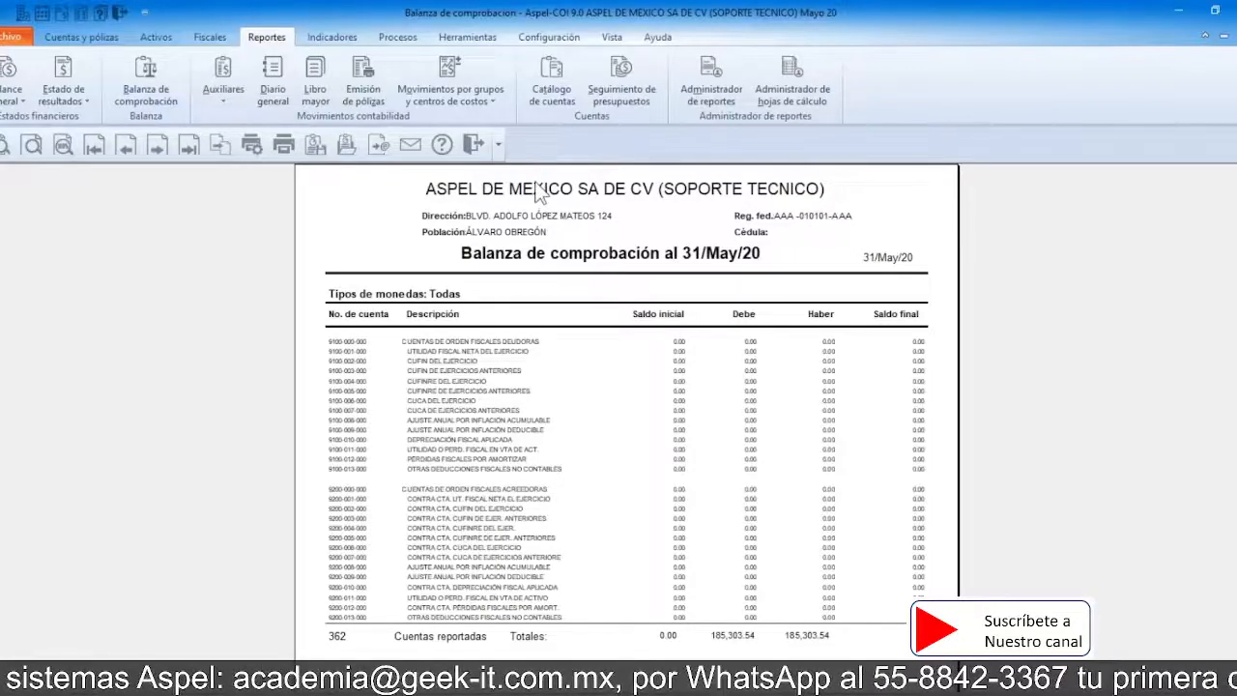
Step: Close the trial balance report and switch to the PowerPoint slide on the income statement report
{"action": "left_click", "coordinate": [472, 144]}
{"action": "key", "text": "alt+Tab"}
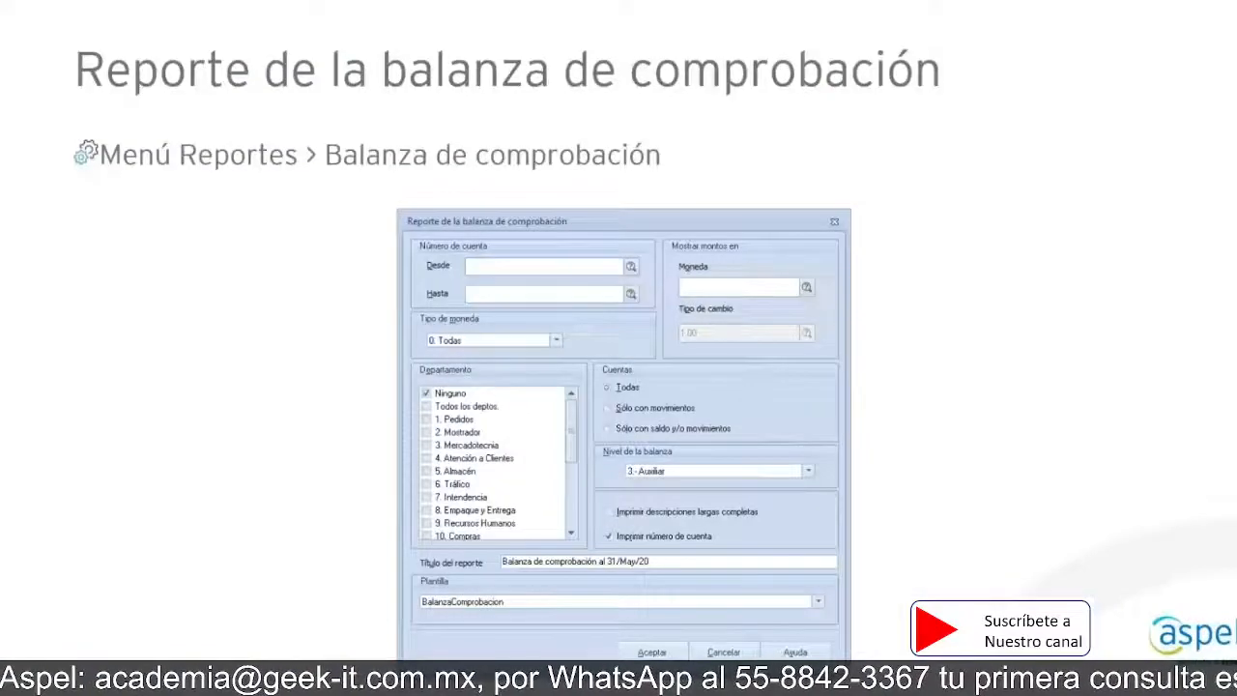
{"action": "key", "text": "Right"}
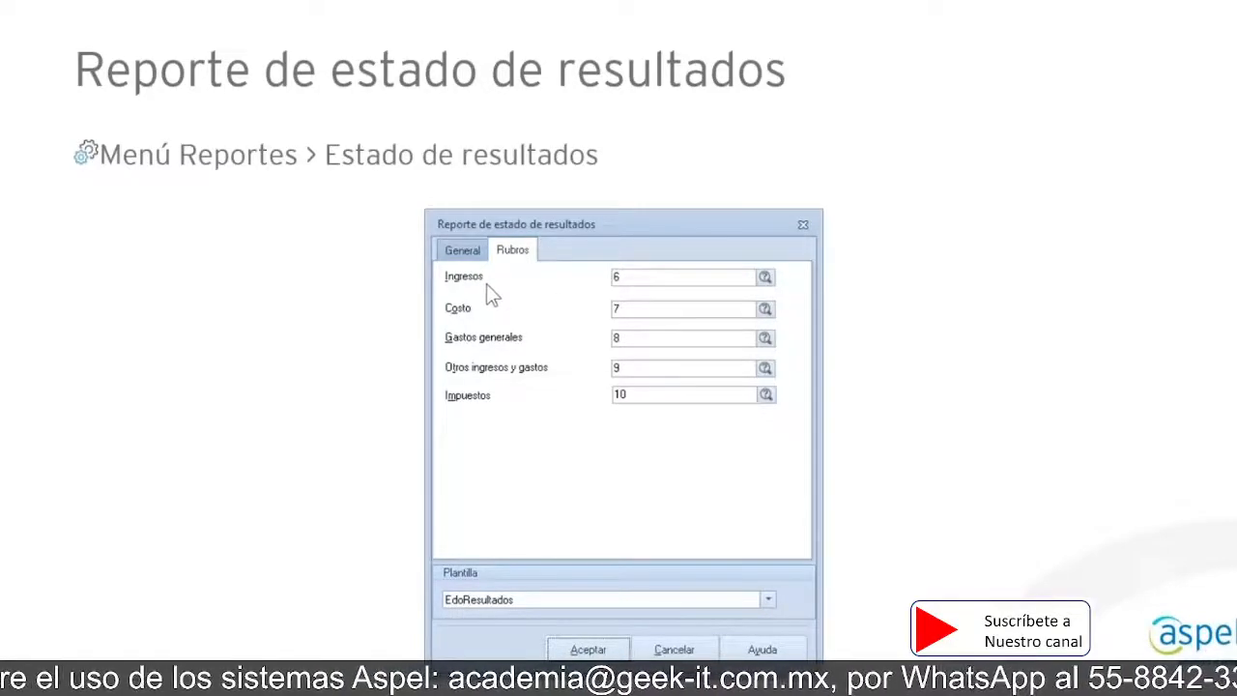
{"action": "left_click", "coordinate": [766, 280]}
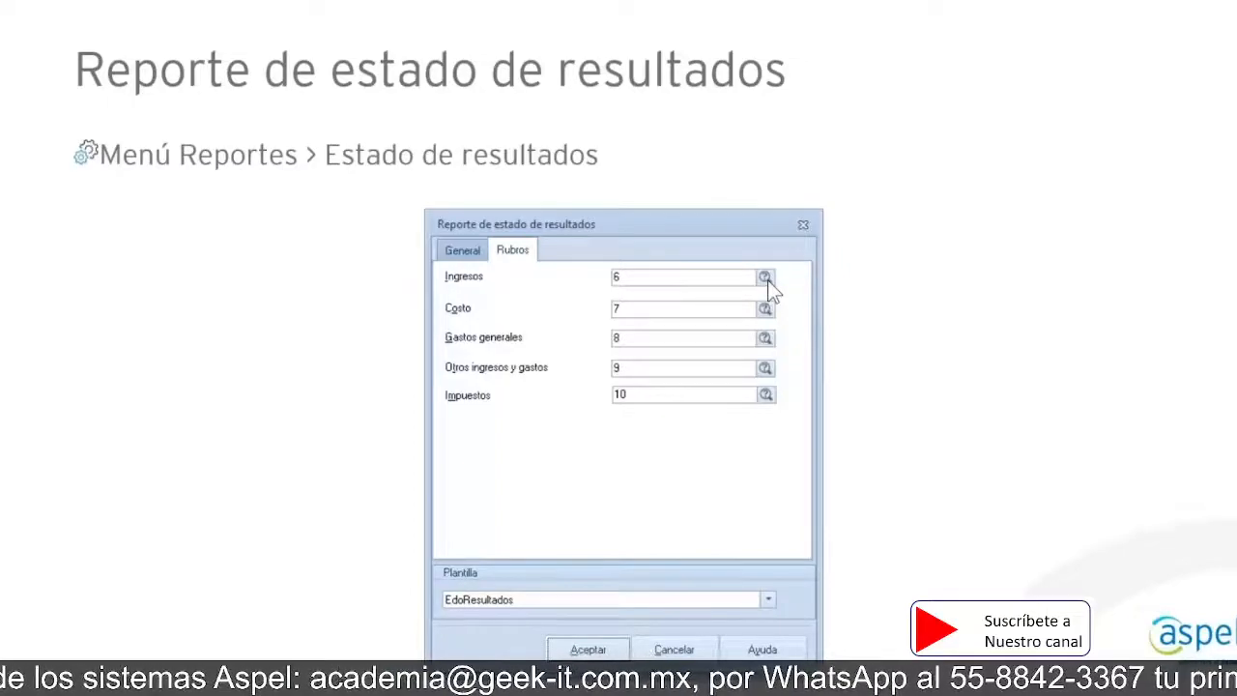
Step: Switch to Aspel-COI and generate the income statement report for December 2019 using the EdoResultados template
{"action": "key", "text": "alt+Tab"}
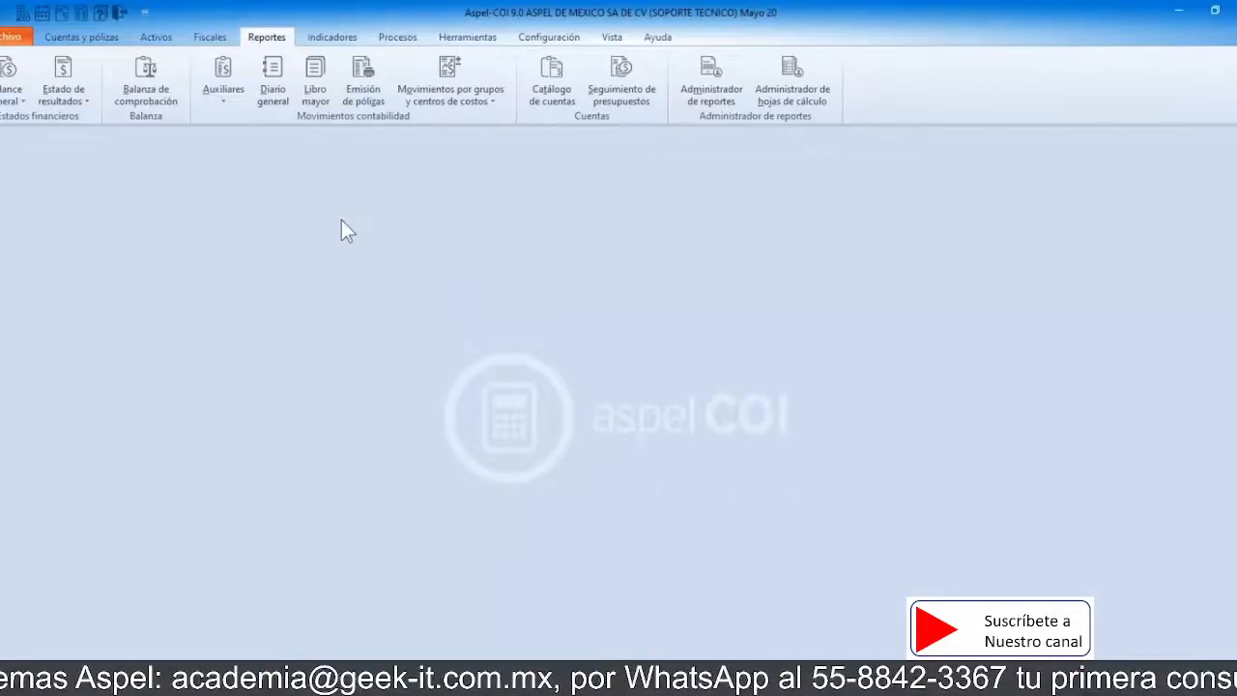
{"action": "left_click", "coordinate": [71, 74]}
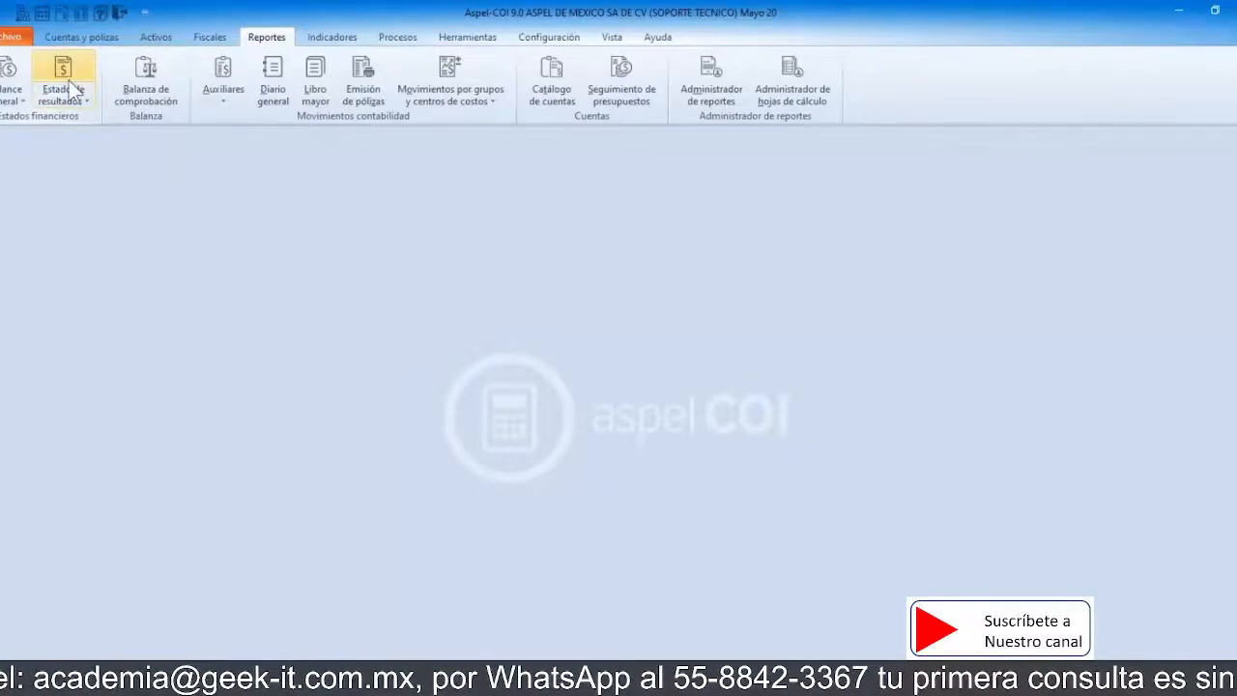
{"action": "left_click", "coordinate": [72, 82]}
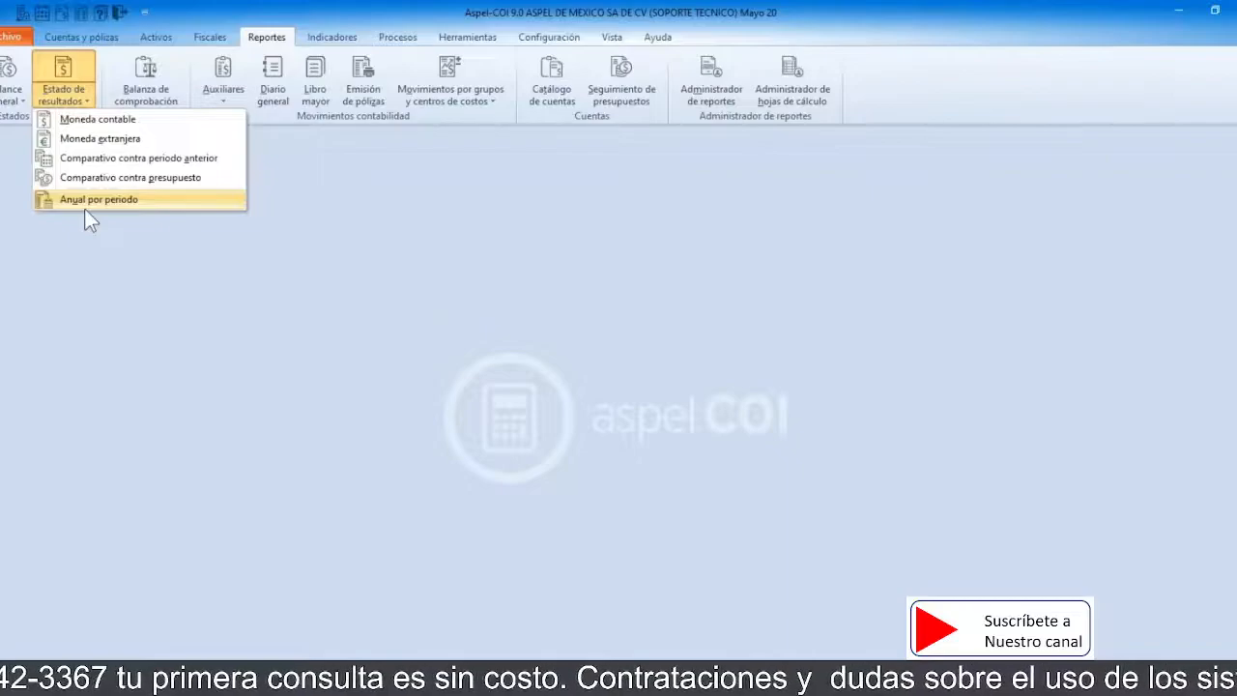
{"action": "left_click", "coordinate": [60, 85]}
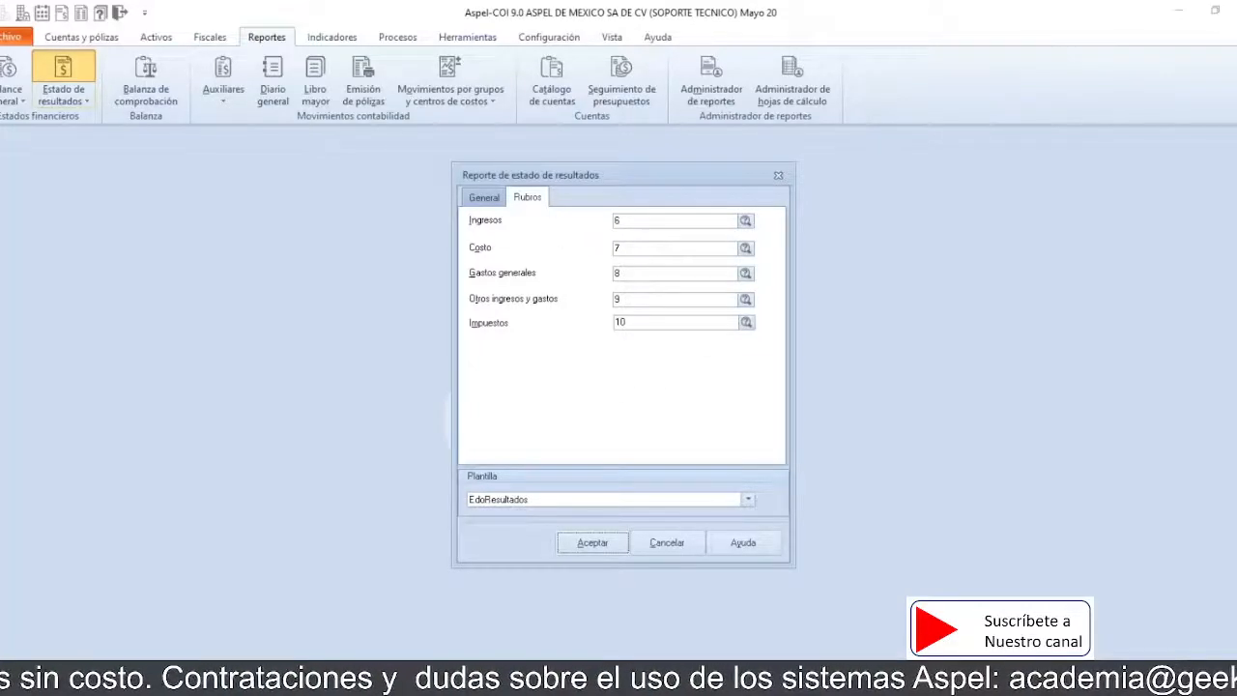
{"action": "left_click", "coordinate": [492, 204]}
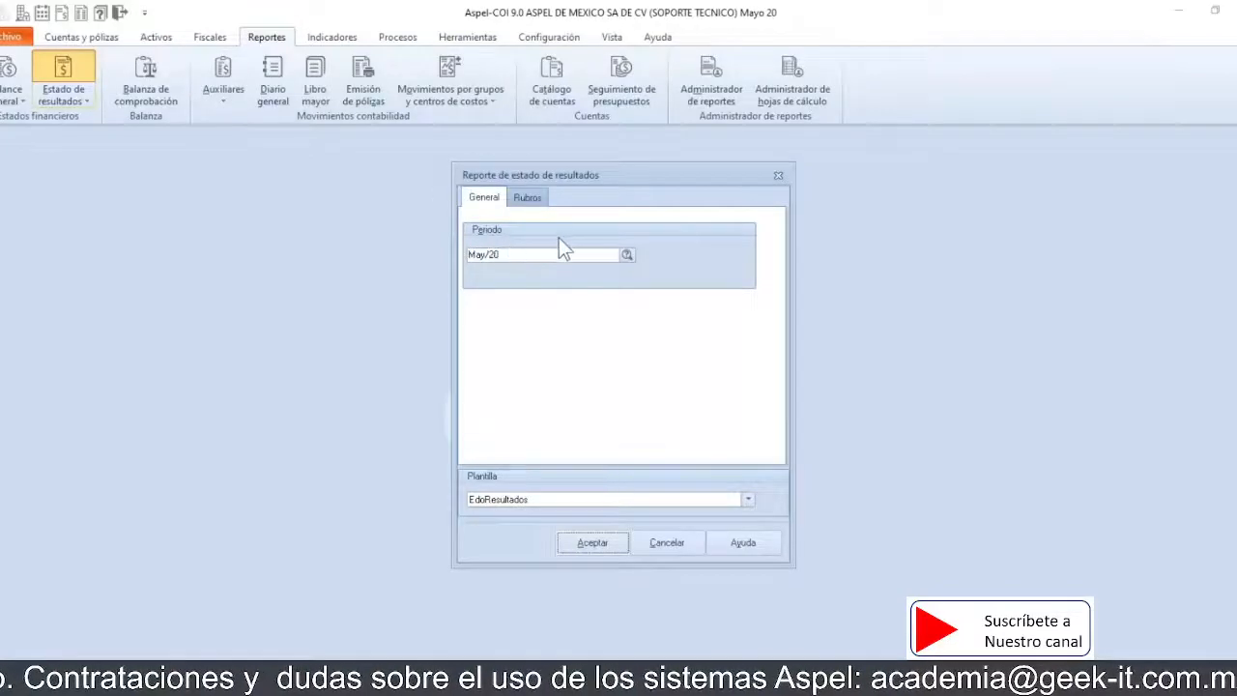
{"action": "left_click", "coordinate": [634, 256]}
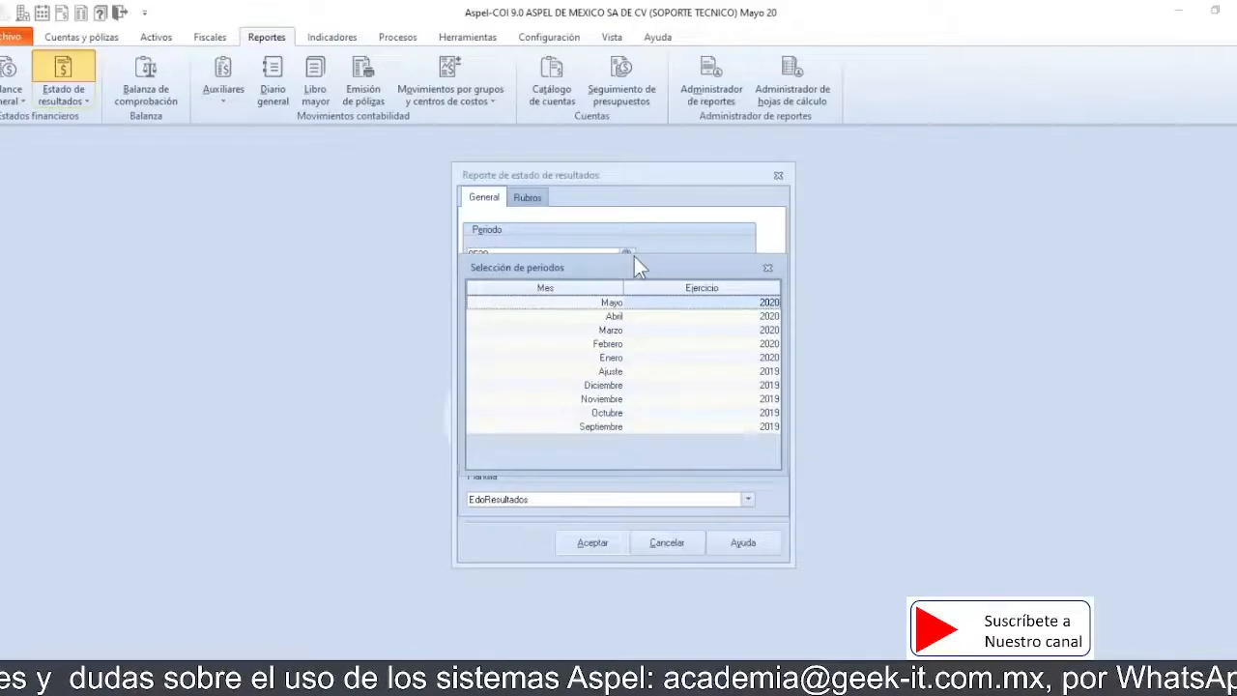
{"action": "double_click", "coordinate": [613, 385]}
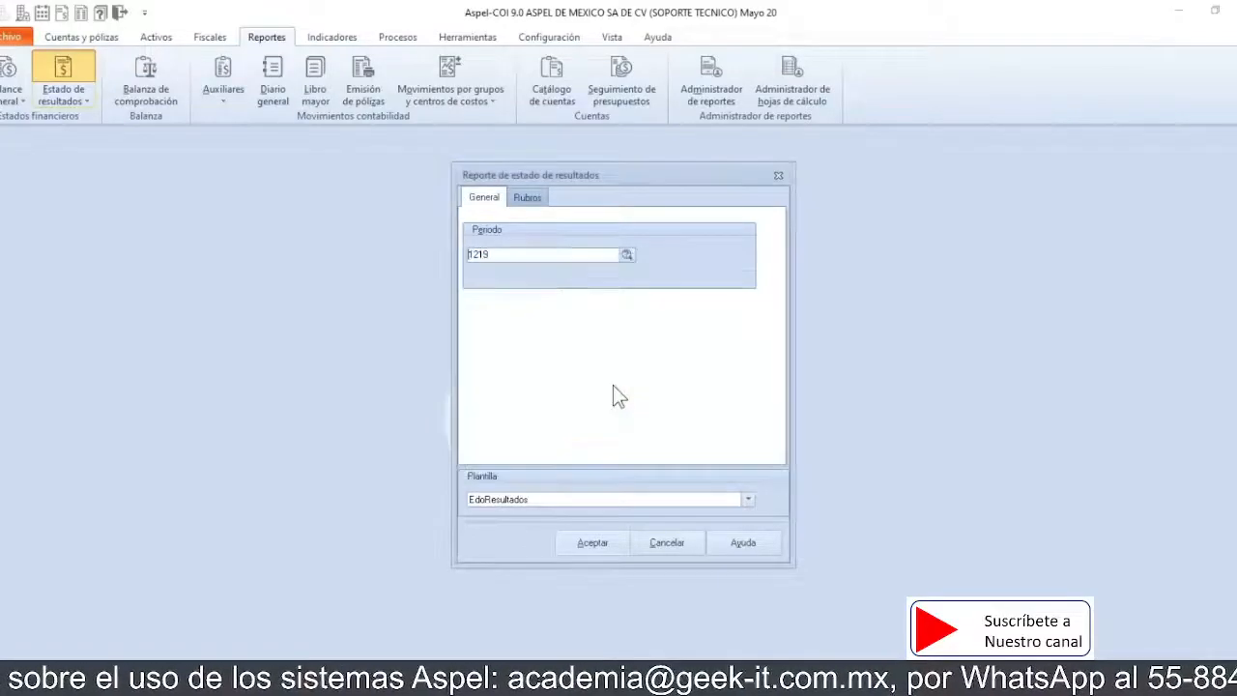
{"action": "left_click", "coordinate": [587, 547]}
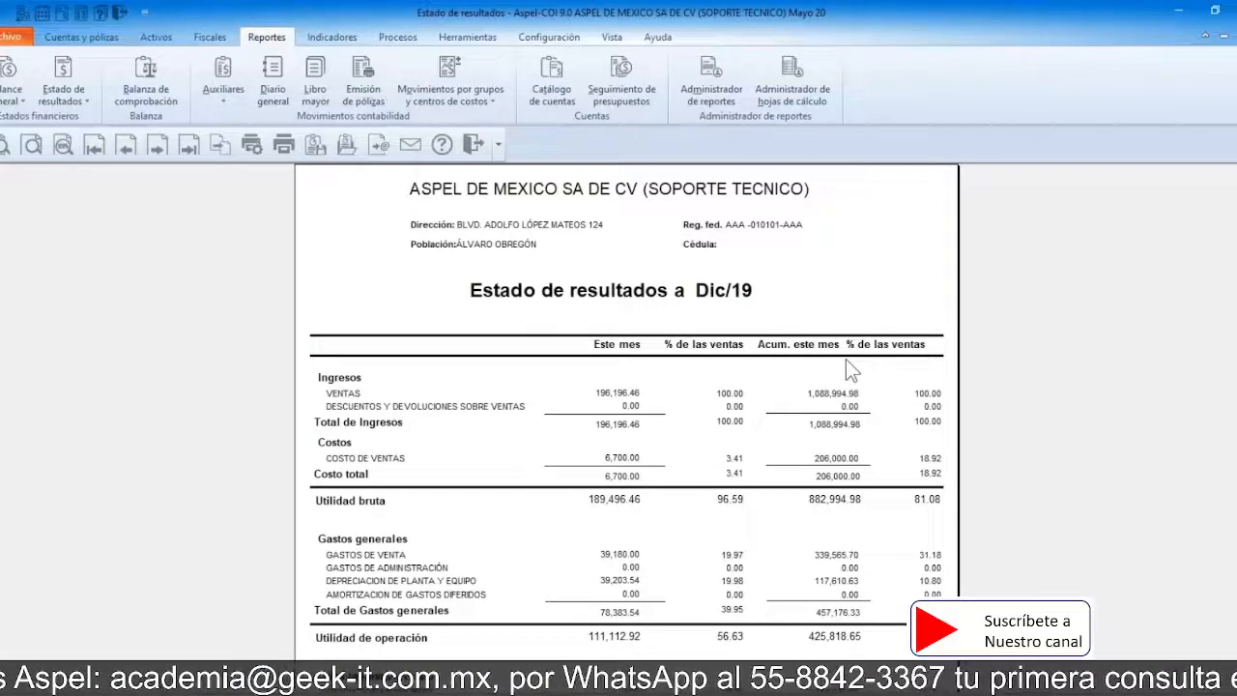
Step: Review the income statement from income and costs down to the net profit, comparing monthly and accumulated amounts
{"action": "scroll", "coordinate": [848, 365], "scroll_direction": "down", "scroll_amount": 1}
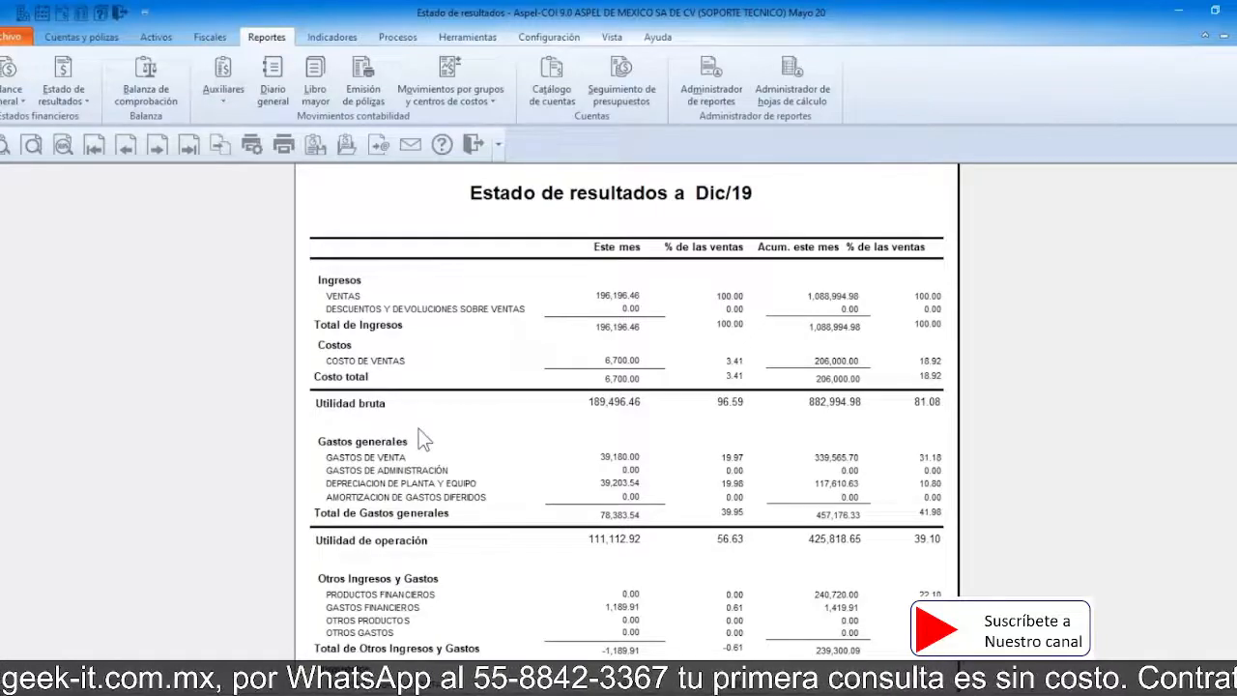
{"action": "scroll", "coordinate": [419, 437], "scroll_direction": "down", "scroll_amount": 3}
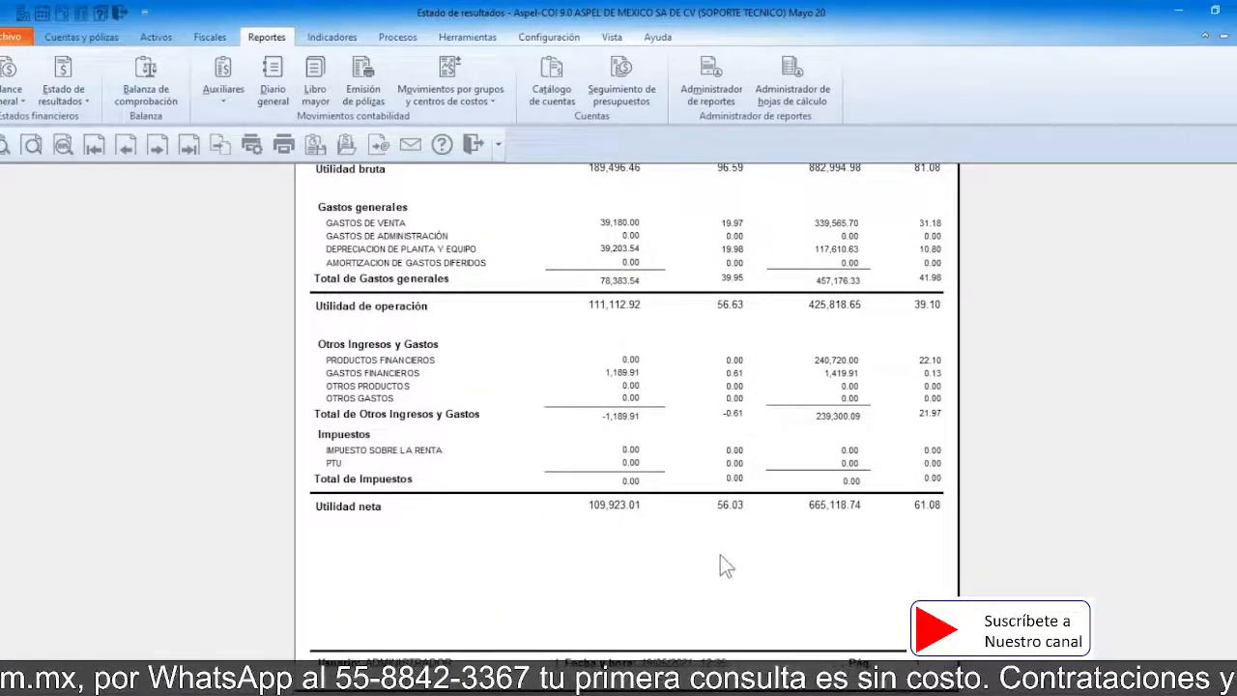
{"action": "scroll", "coordinate": [698, 572], "scroll_direction": "up", "scroll_amount": 1}
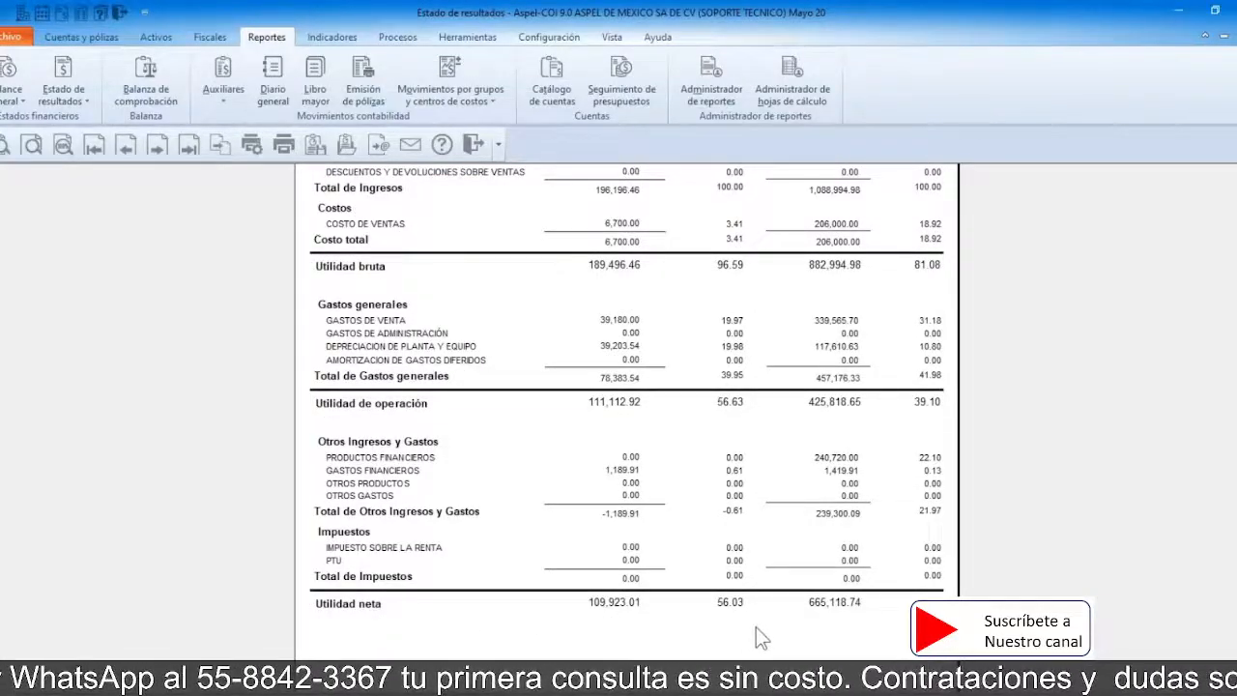
{"action": "scroll", "coordinate": [756, 627], "scroll_direction": "up", "scroll_amount": 2}
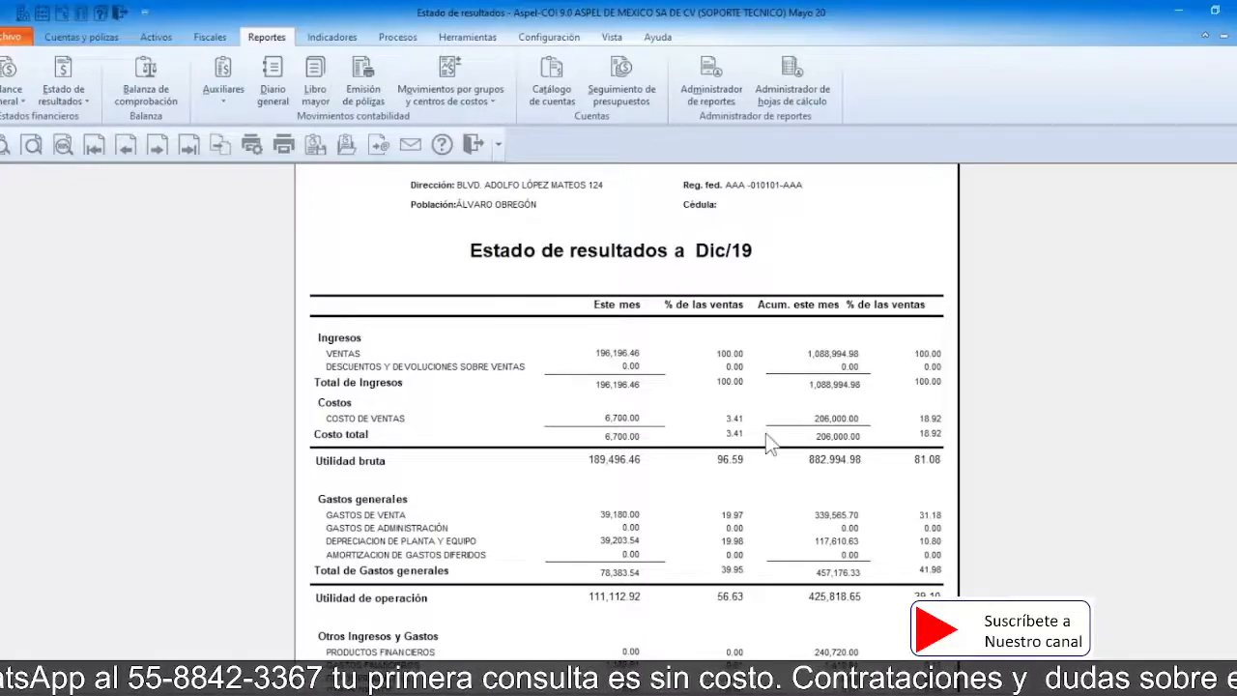
{"action": "scroll", "coordinate": [765, 435], "scroll_direction": "down", "scroll_amount": 3}
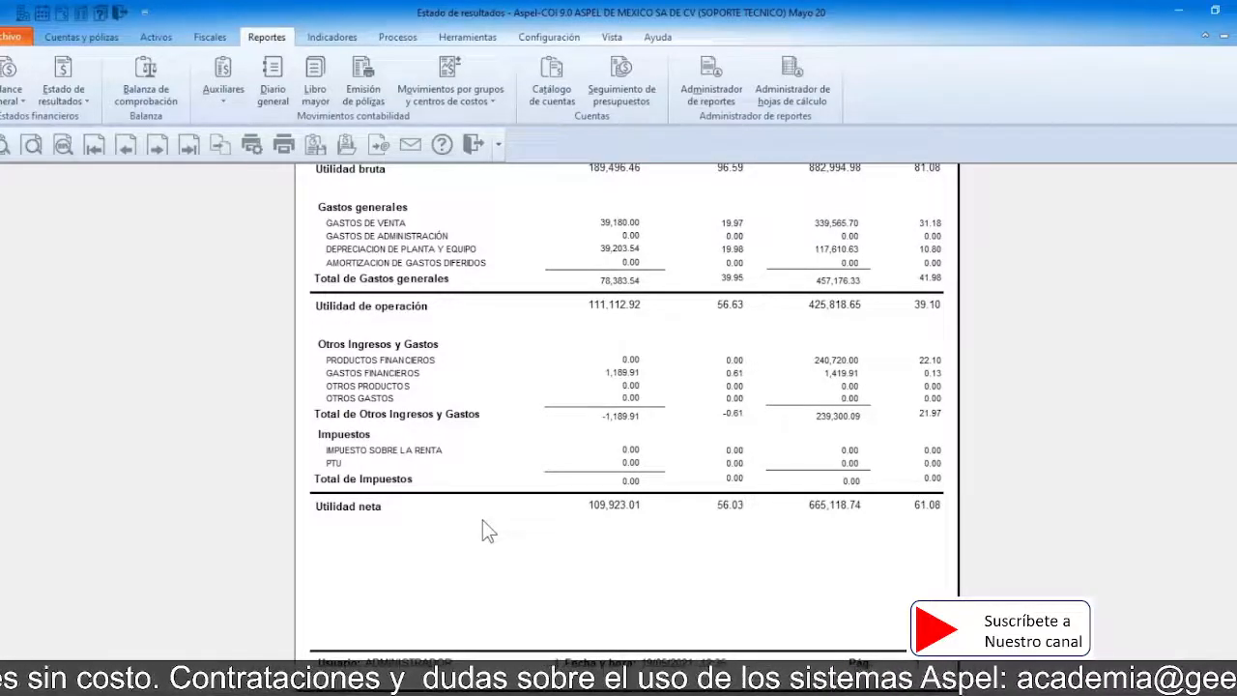
Step: Close the income statement and switch to the PowerPoint slide on the balance sheet report to review its account categories
{"action": "left_click", "coordinate": [472, 153]}
{"action": "key", "text": "alt+Tab"}
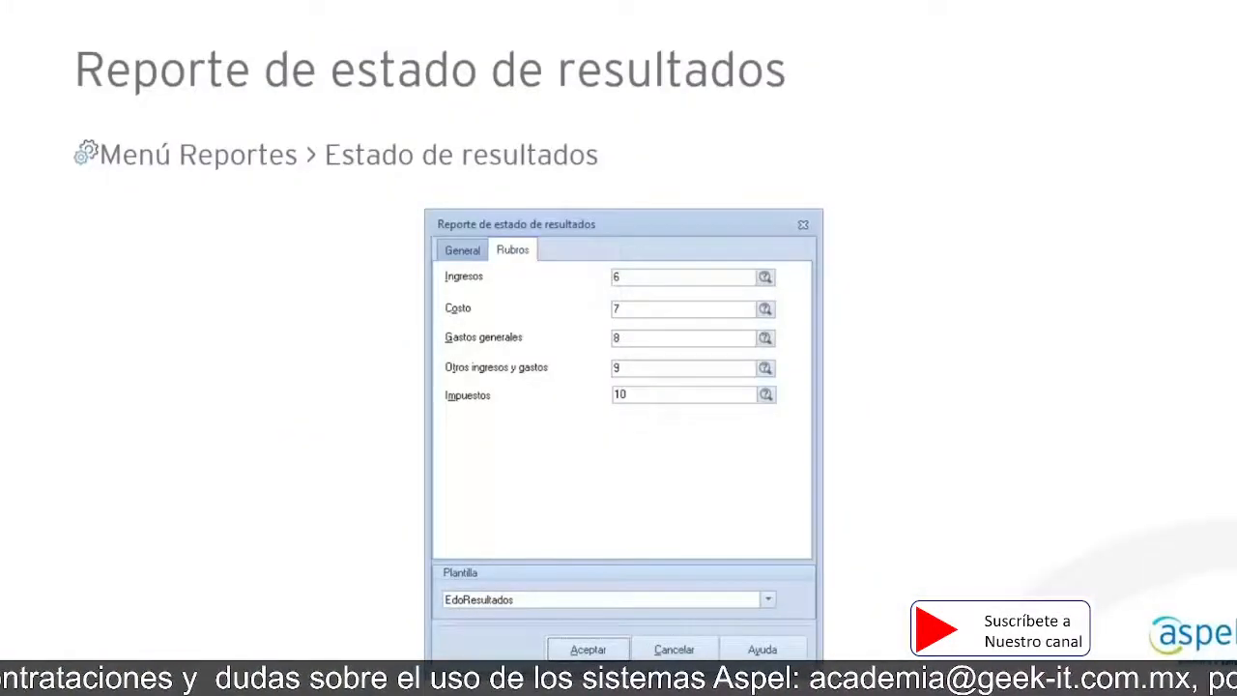
{"action": "key", "text": "Right"}
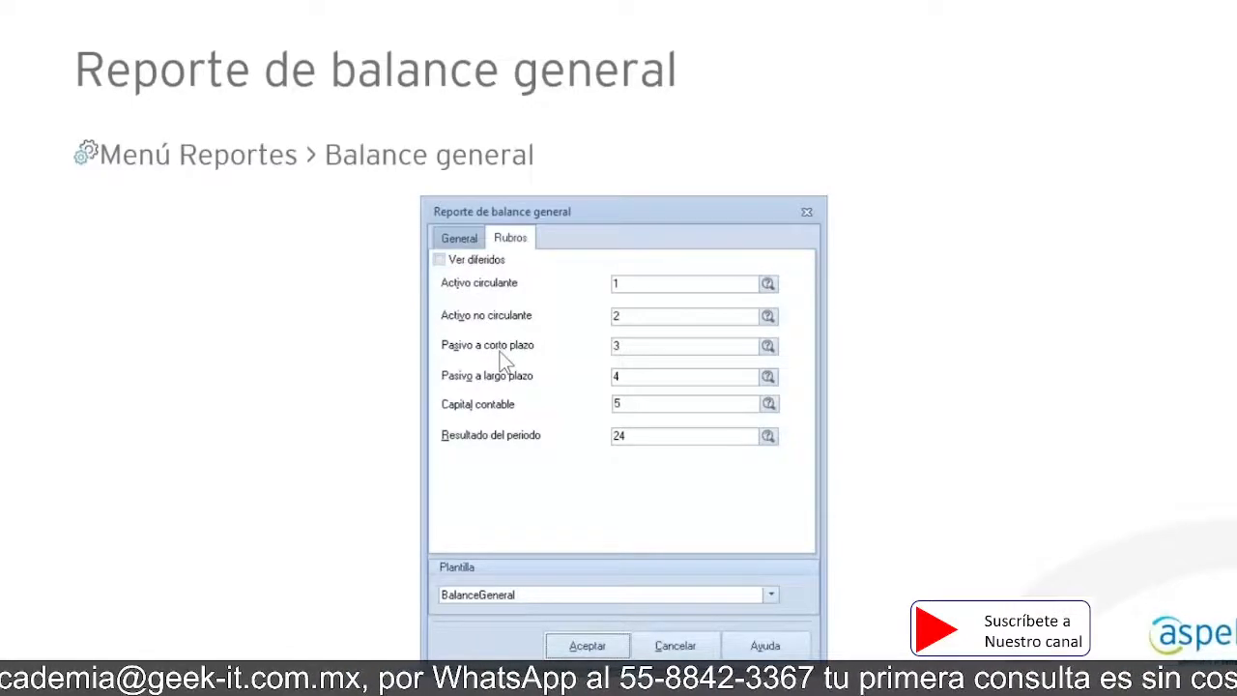
{"action": "left_click", "coordinate": [513, 390]}
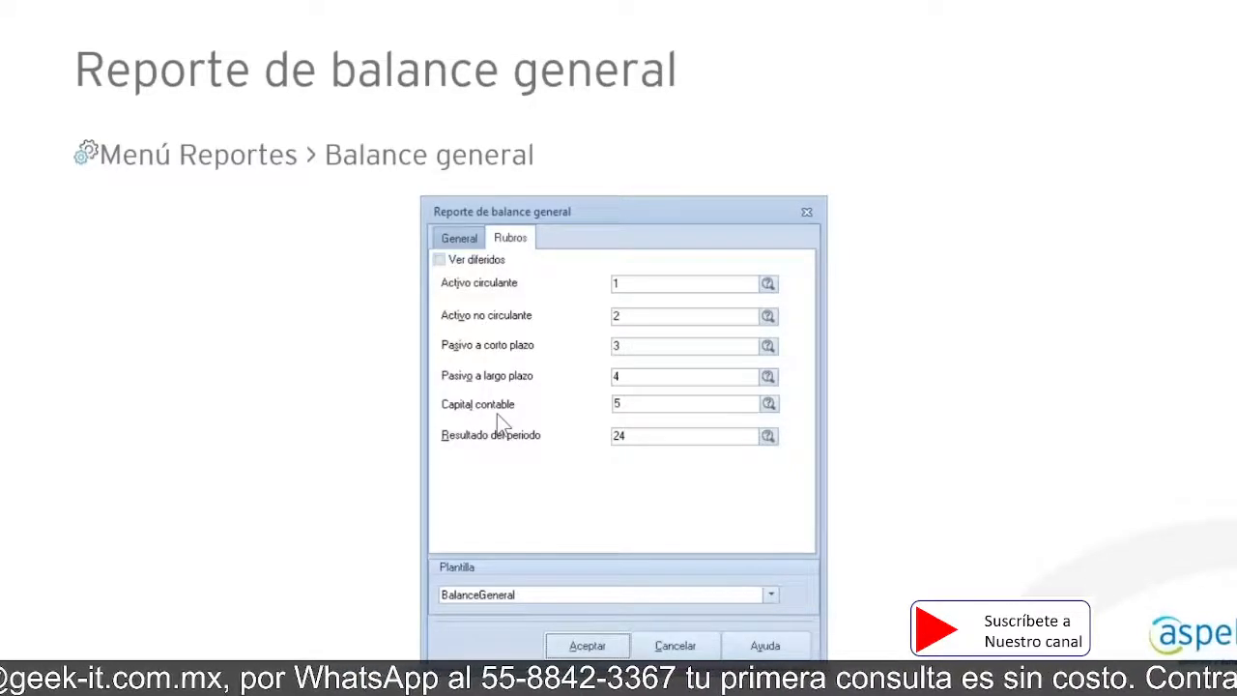
{"action": "left_click", "coordinate": [503, 442]}
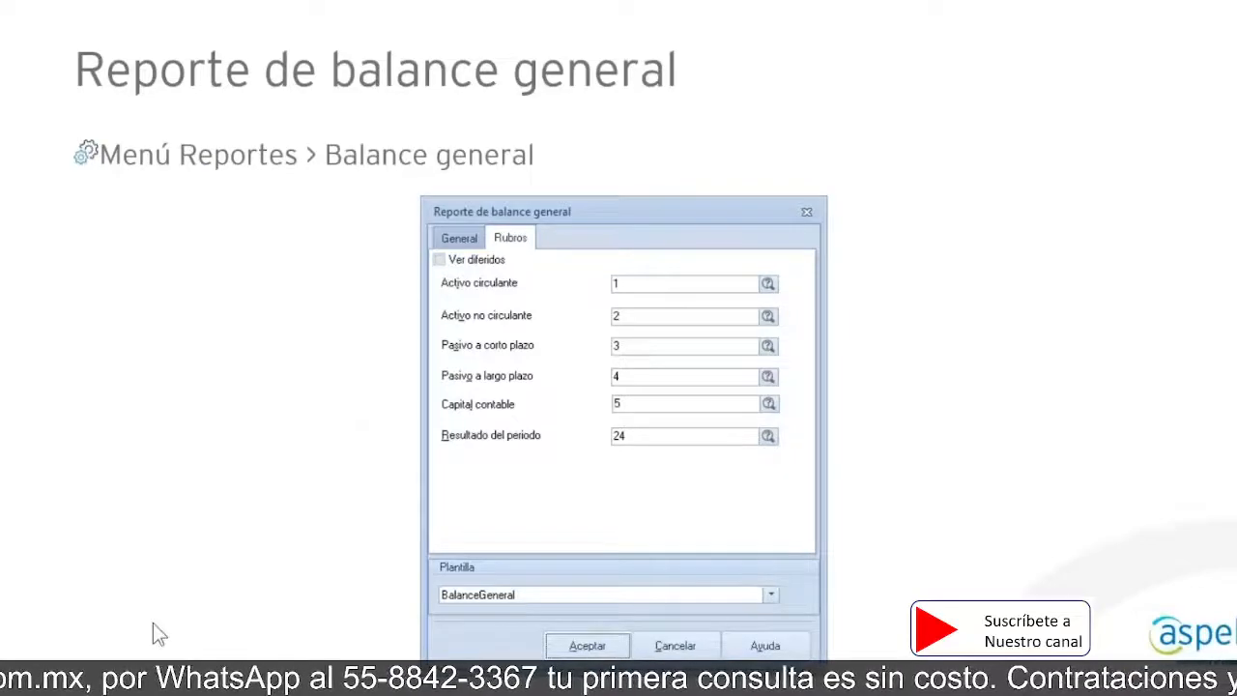
Step: Switch to Aspel-COI and generate the balance sheet report for May 2020 using the BalanceGeneral template
{"action": "key", "text": "alt+Tab"}
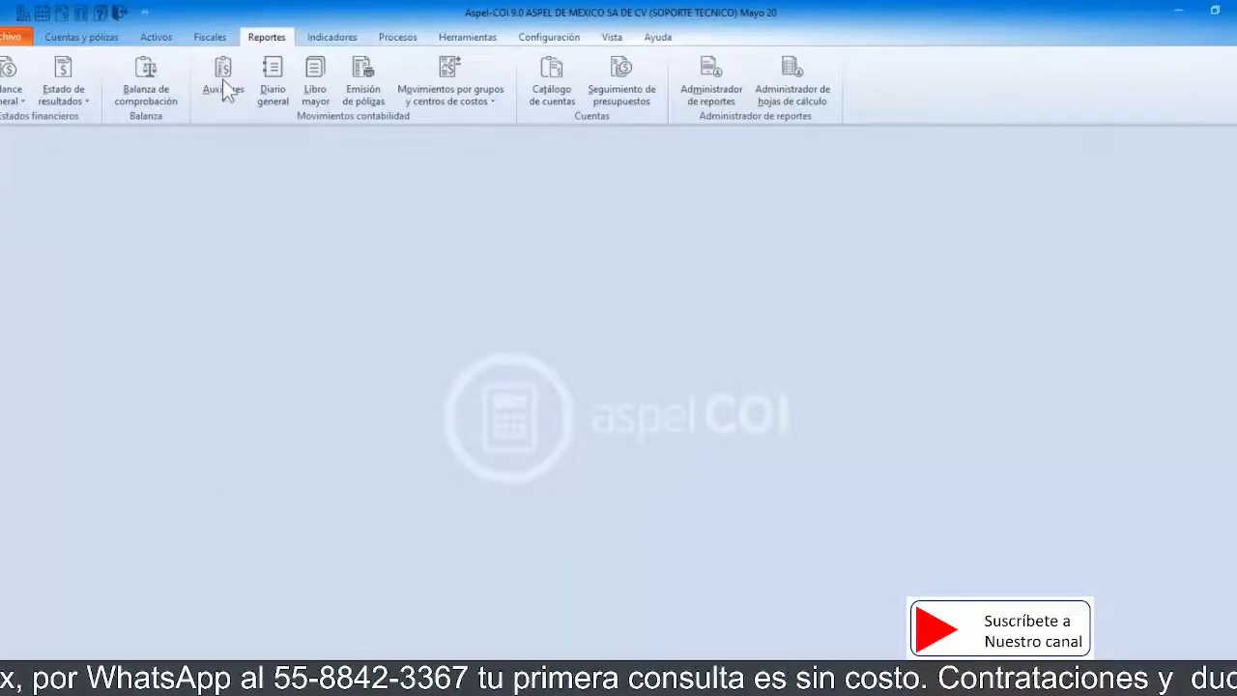
{"action": "left_click", "coordinate": [267, 41]}
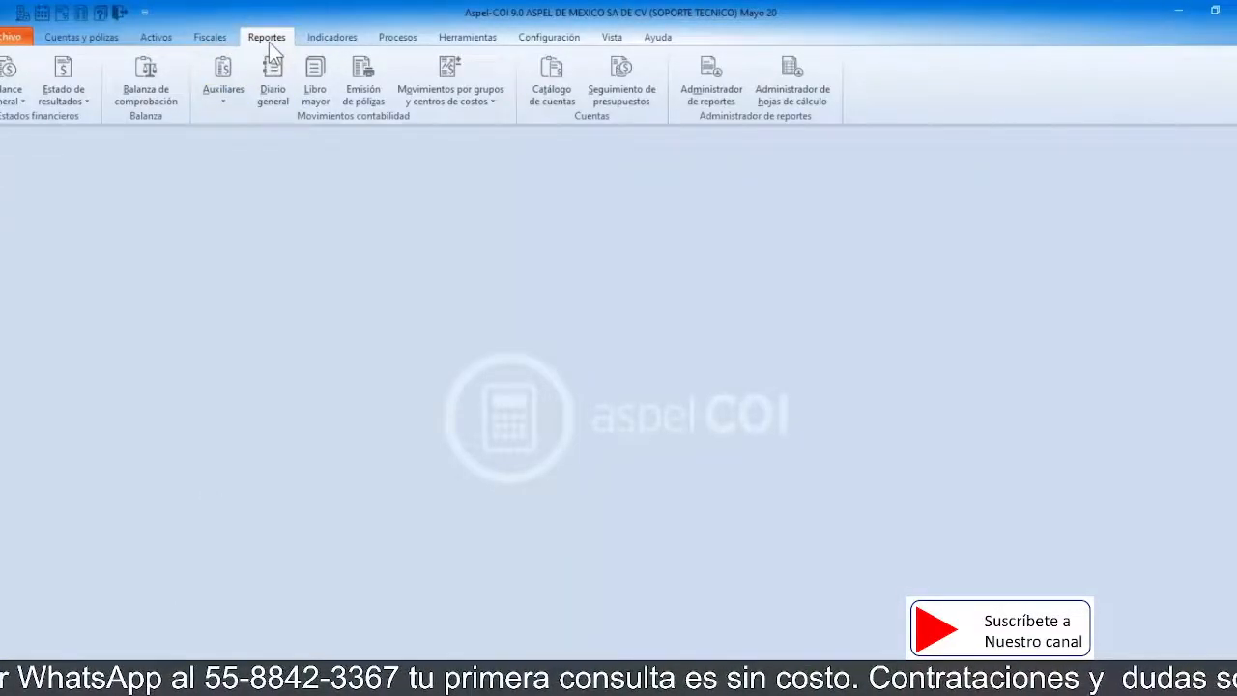
{"action": "left_click", "coordinate": [9, 92]}
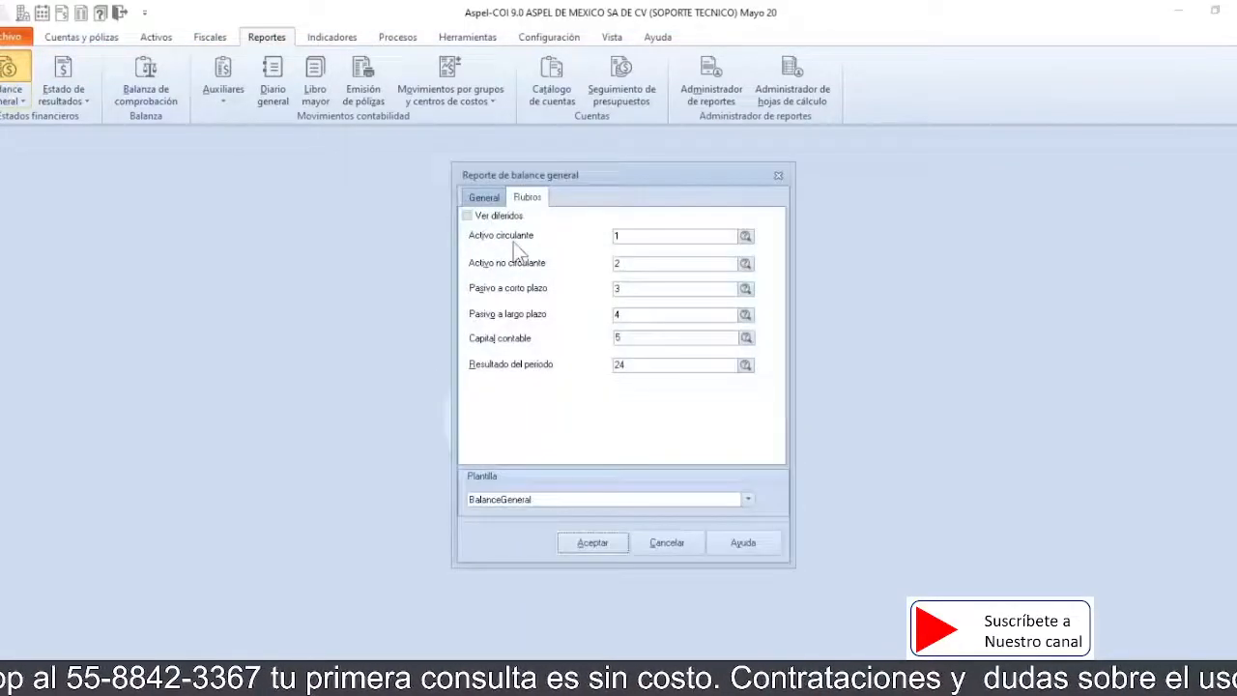
{"action": "left_click", "coordinate": [484, 198]}
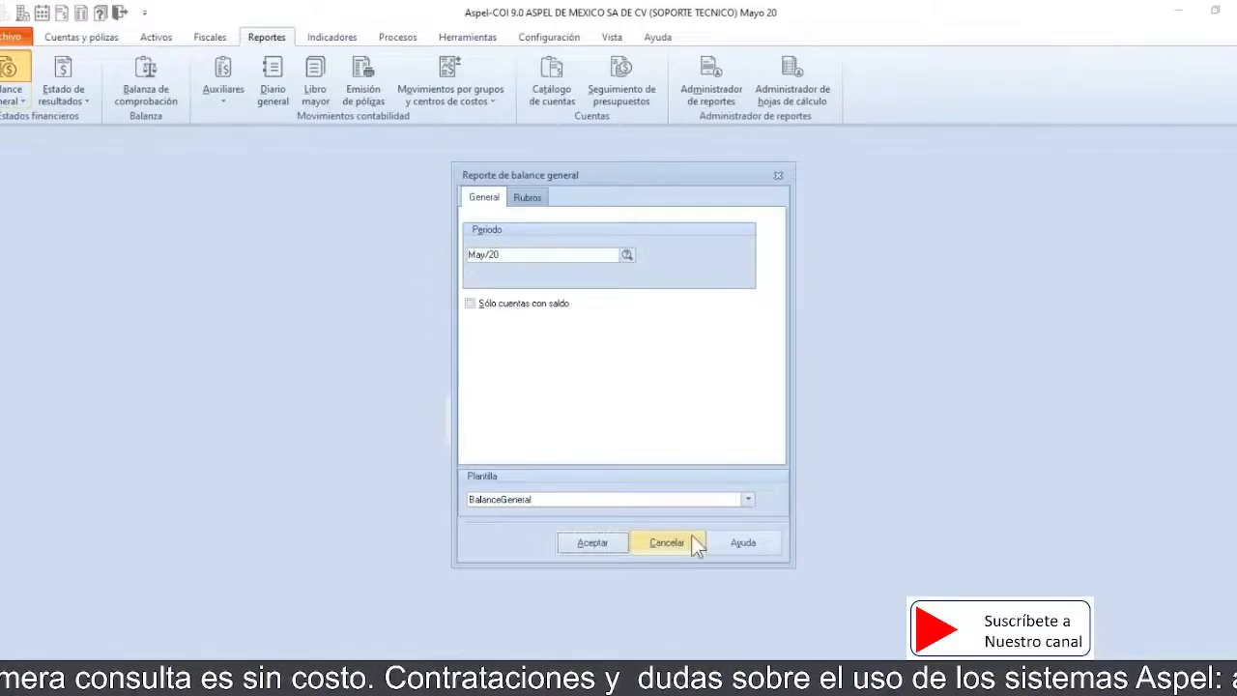
{"action": "left_click", "coordinate": [580, 551]}
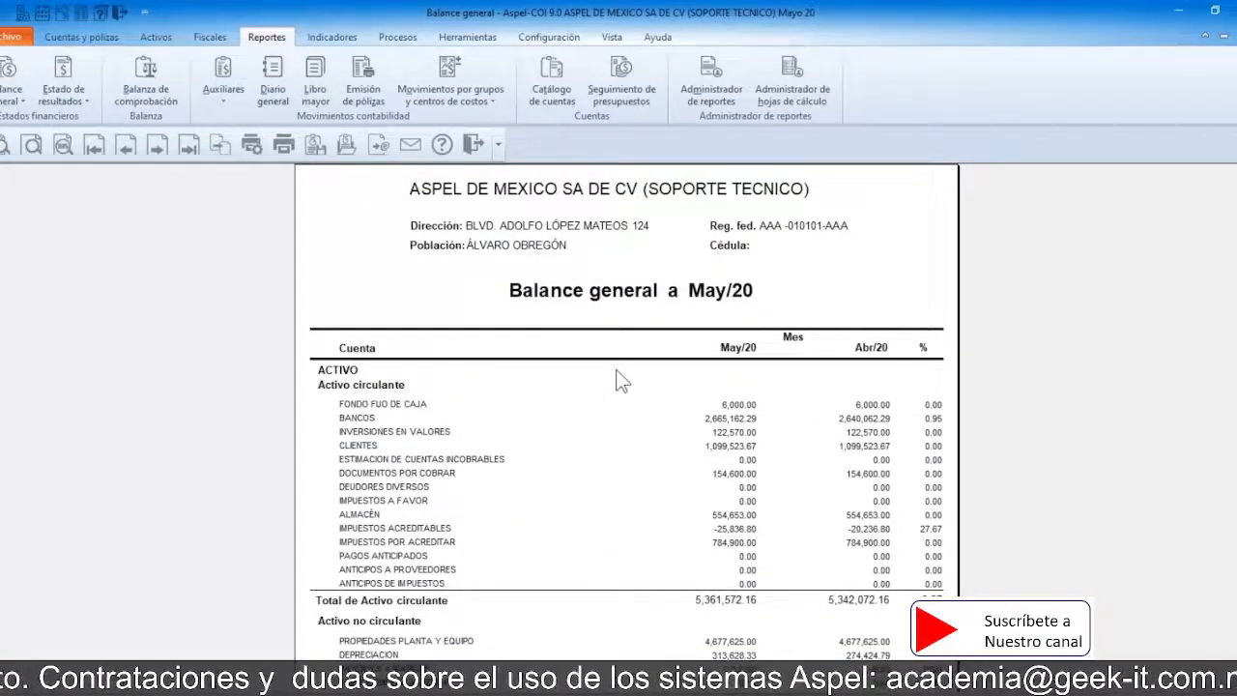
Step: Review the balance sheet's assets, liabilities and equity, compare total assets with total liabilities and capital, and close the report
{"action": "scroll", "coordinate": [620, 380], "scroll_direction": "down", "scroll_amount": 3}
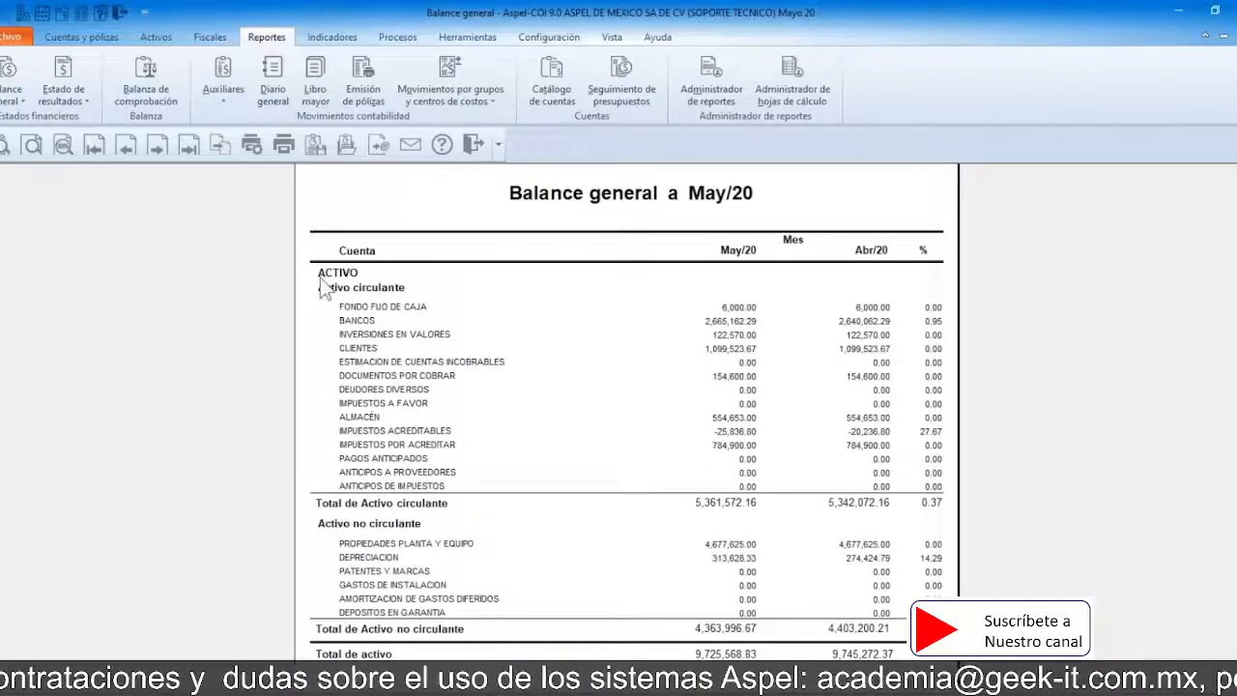
{"action": "scroll", "coordinate": [377, 401], "scroll_direction": "down", "scroll_amount": 6}
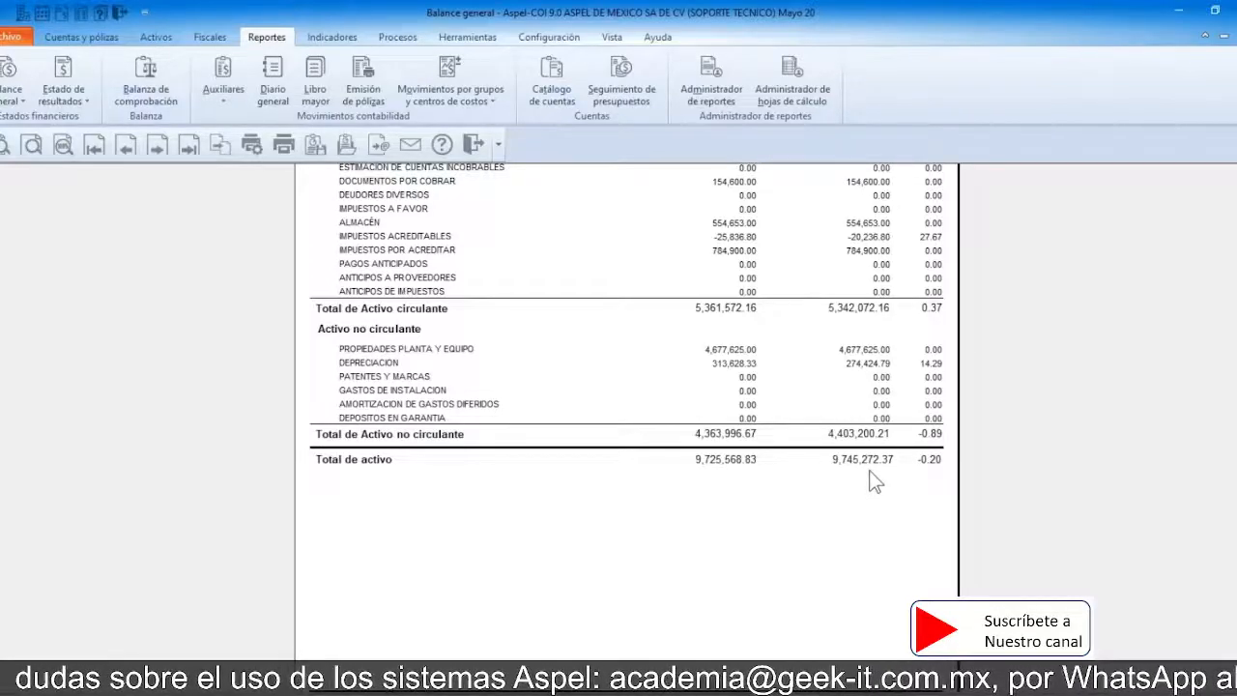
{"action": "scroll", "coordinate": [131, 531], "scroll_direction": "up", "scroll_amount": 6}
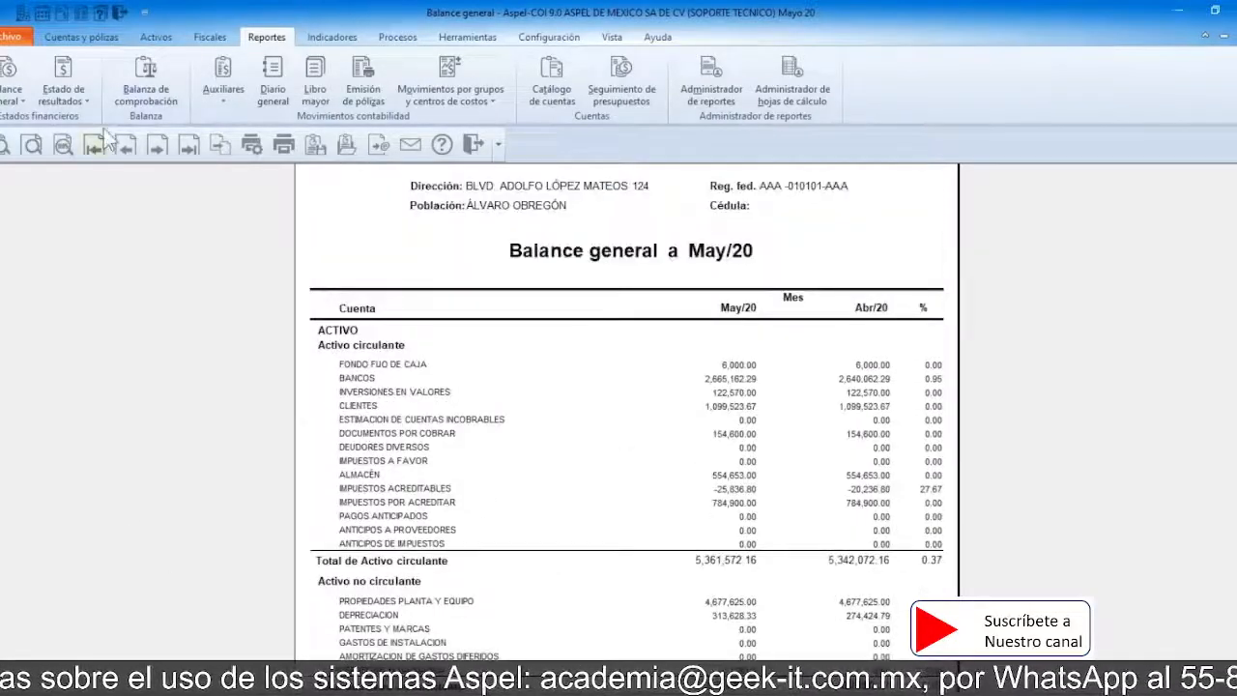
{"action": "left_click", "coordinate": [188, 144]}
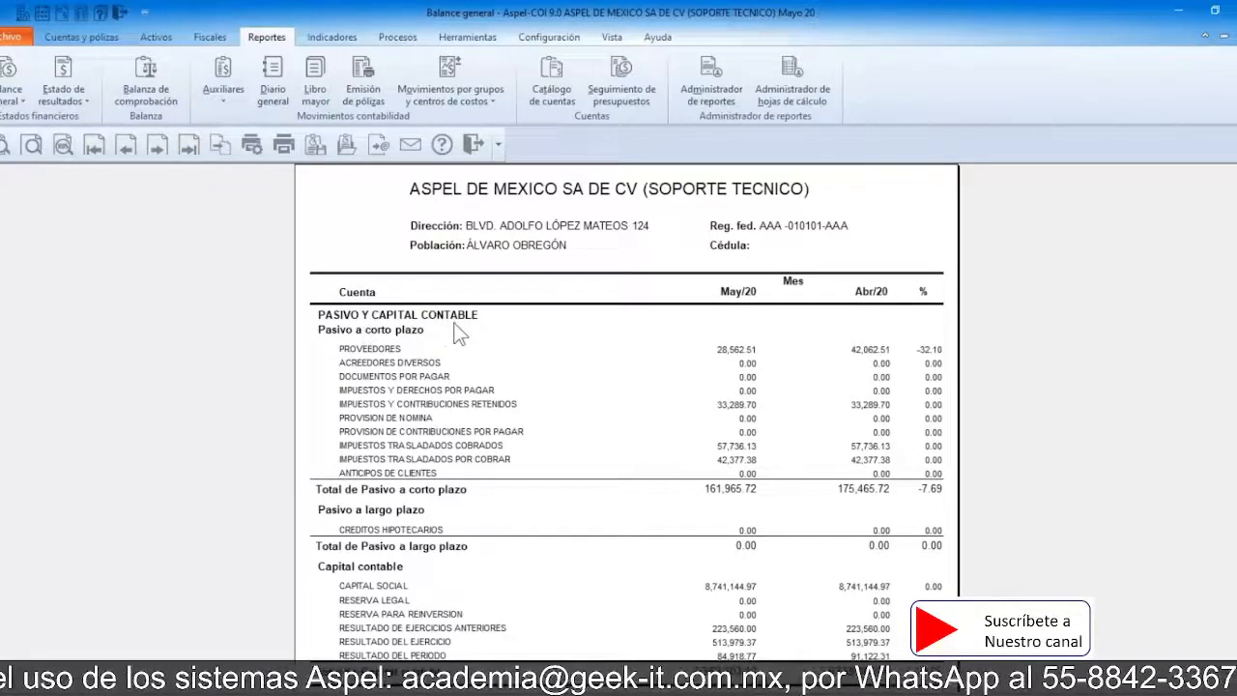
{"action": "scroll", "coordinate": [460, 333], "scroll_direction": "down", "scroll_amount": 2}
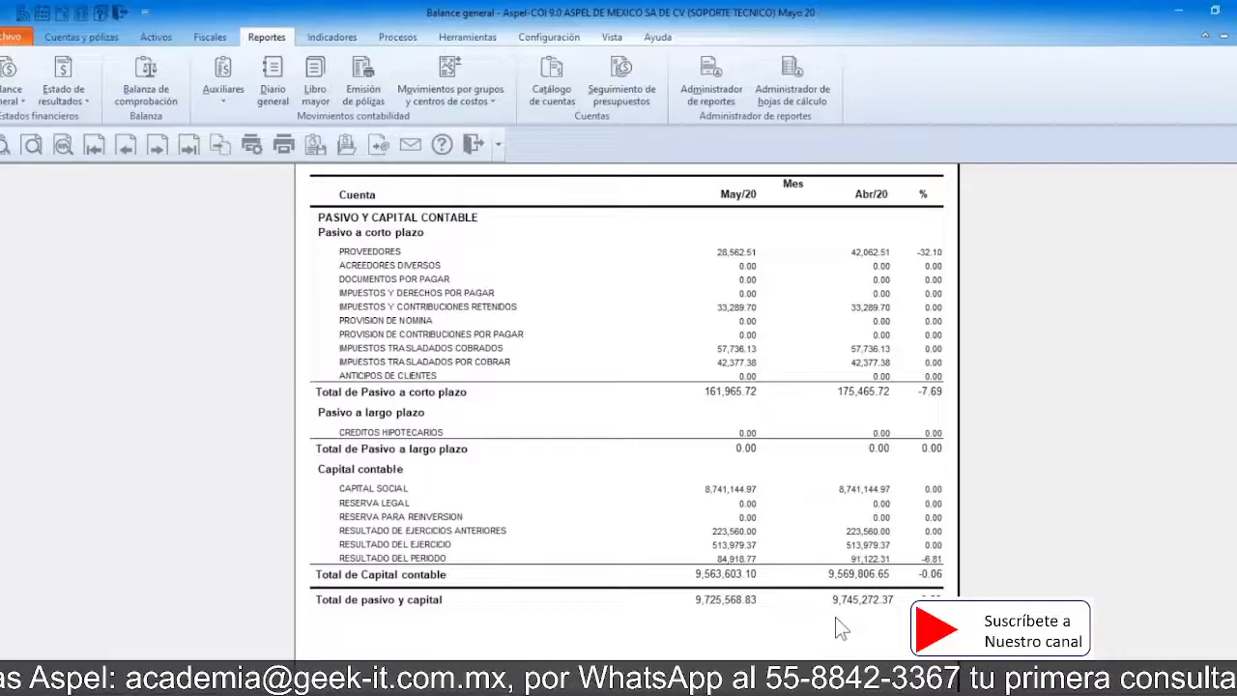
{"action": "scroll", "coordinate": [857, 614], "scroll_direction": "down", "scroll_amount": 3}
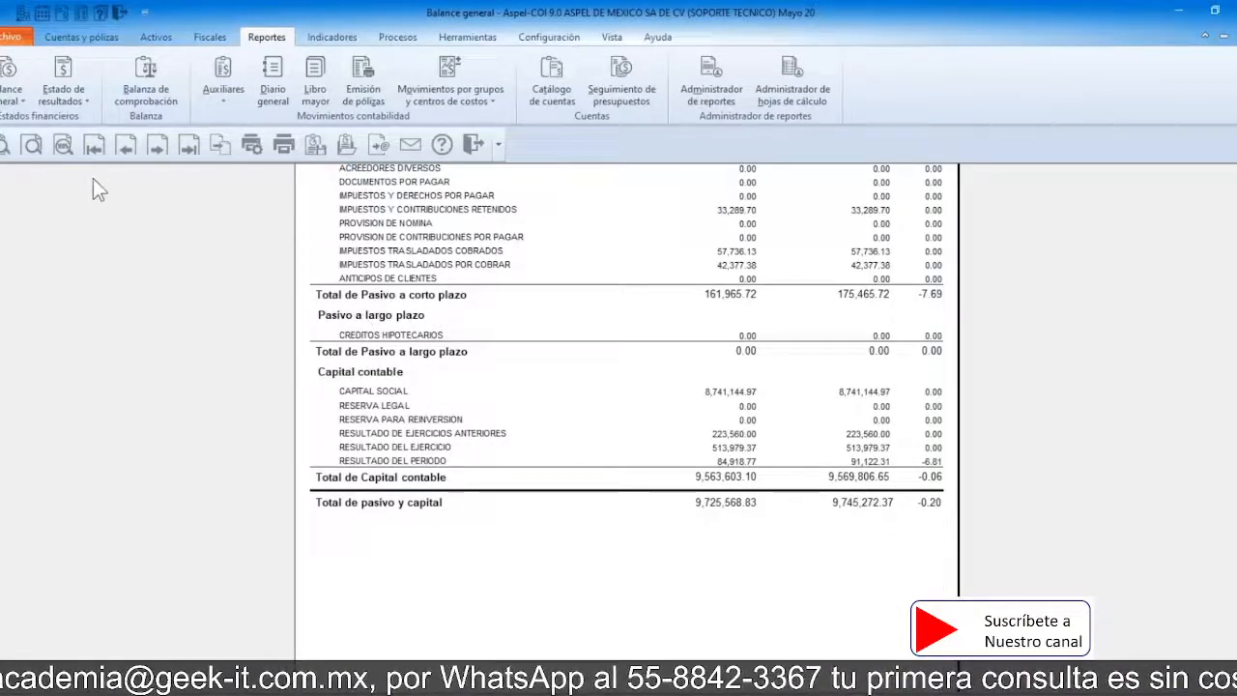
{"action": "left_click", "coordinate": [126, 145]}
{"action": "scroll", "coordinate": [549, 455], "scroll_direction": "down", "scroll_amount": 10}
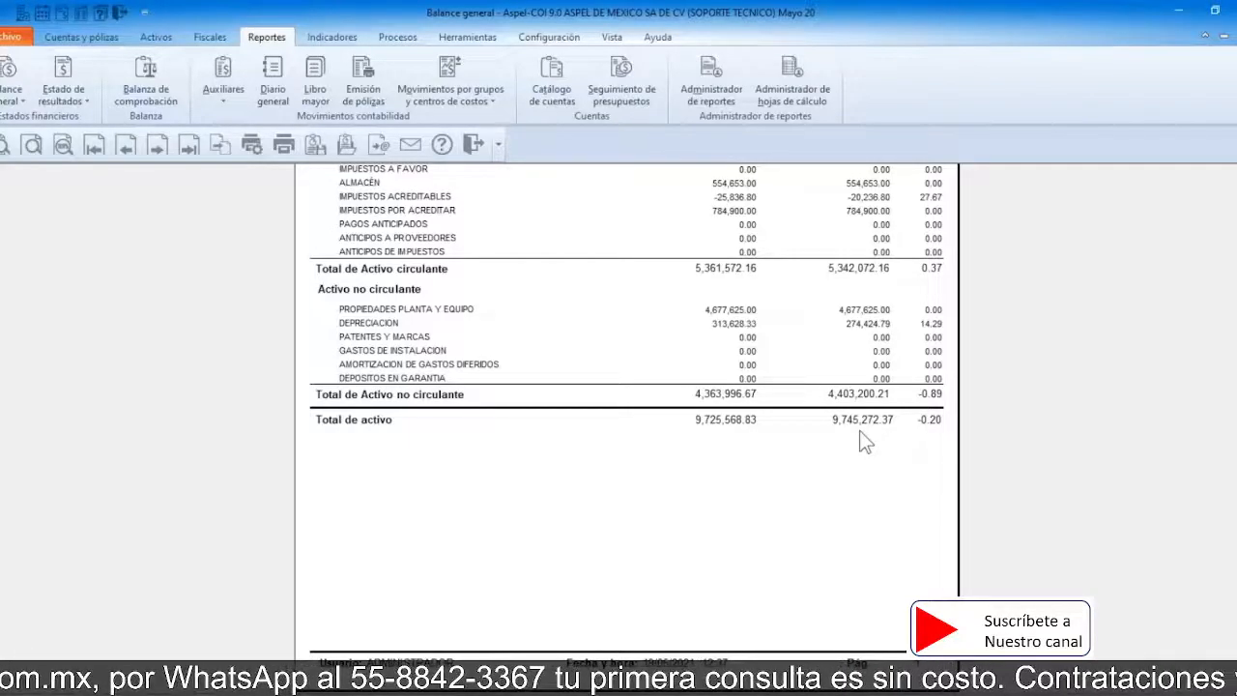
{"action": "scroll", "coordinate": [860, 432], "scroll_direction": "up", "scroll_amount": 3}
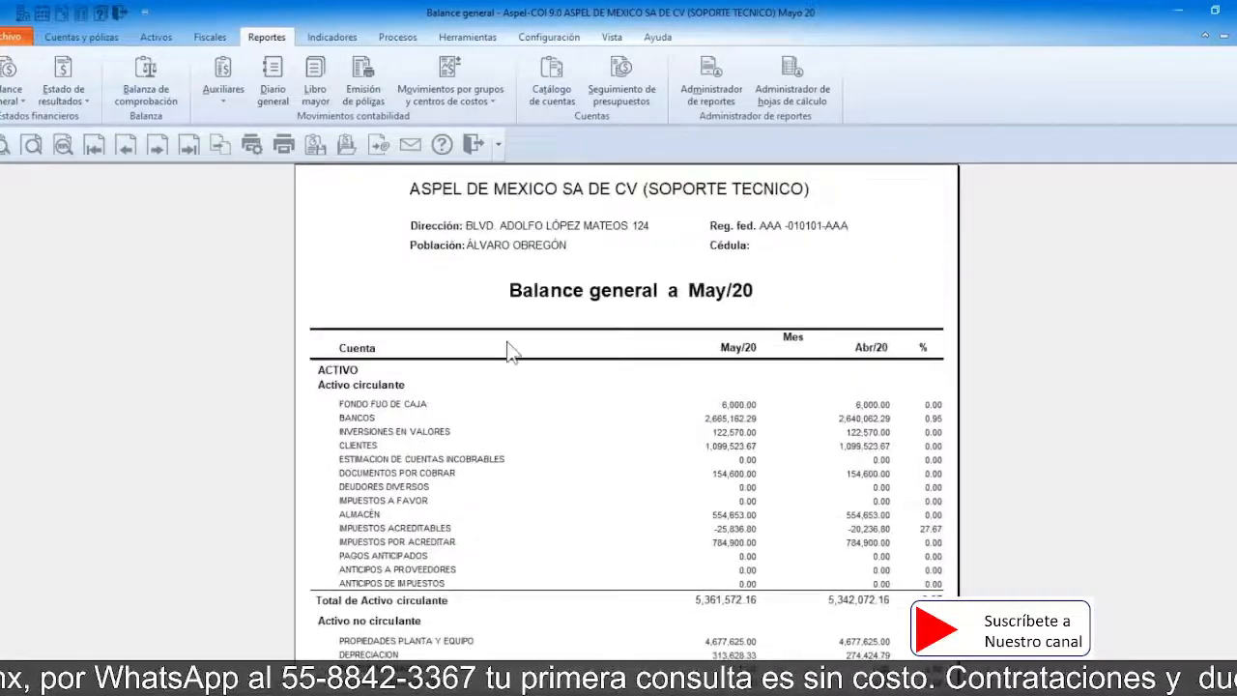
{"action": "left_click", "coordinate": [472, 145]}
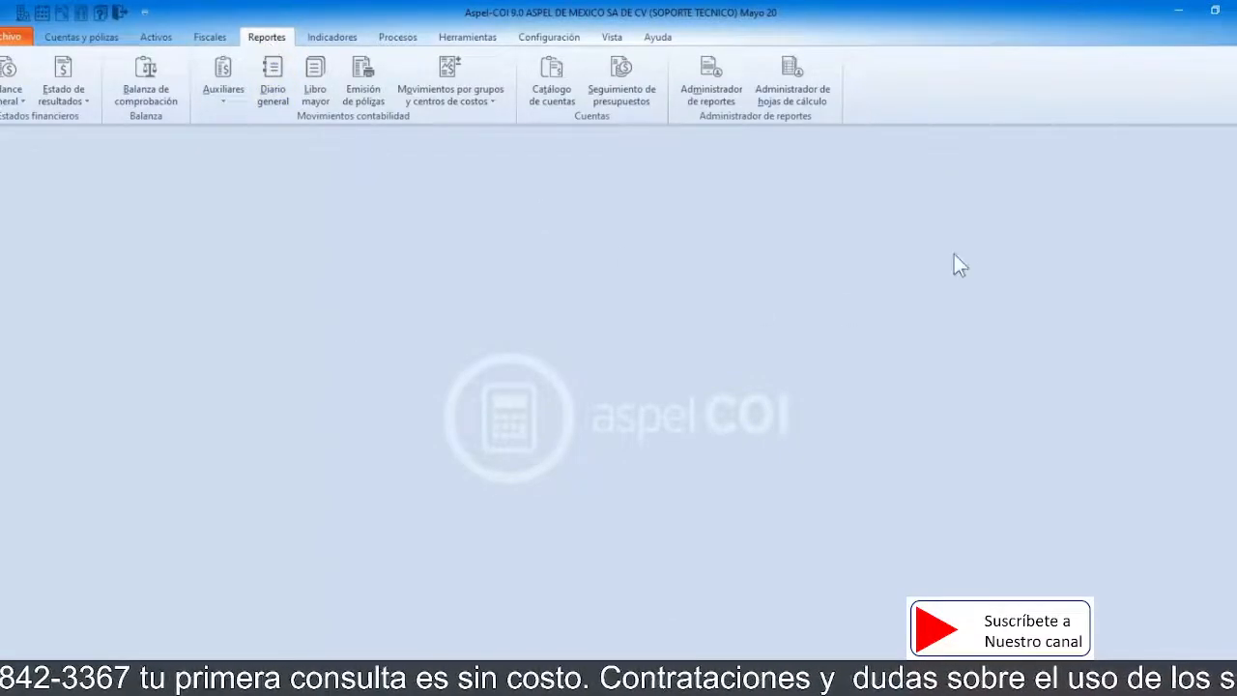
Step: Open the financial sheet Estado de resultados from the spreadsheet manager in Excel and update its external links
{"action": "left_click", "coordinate": [801, 105]}
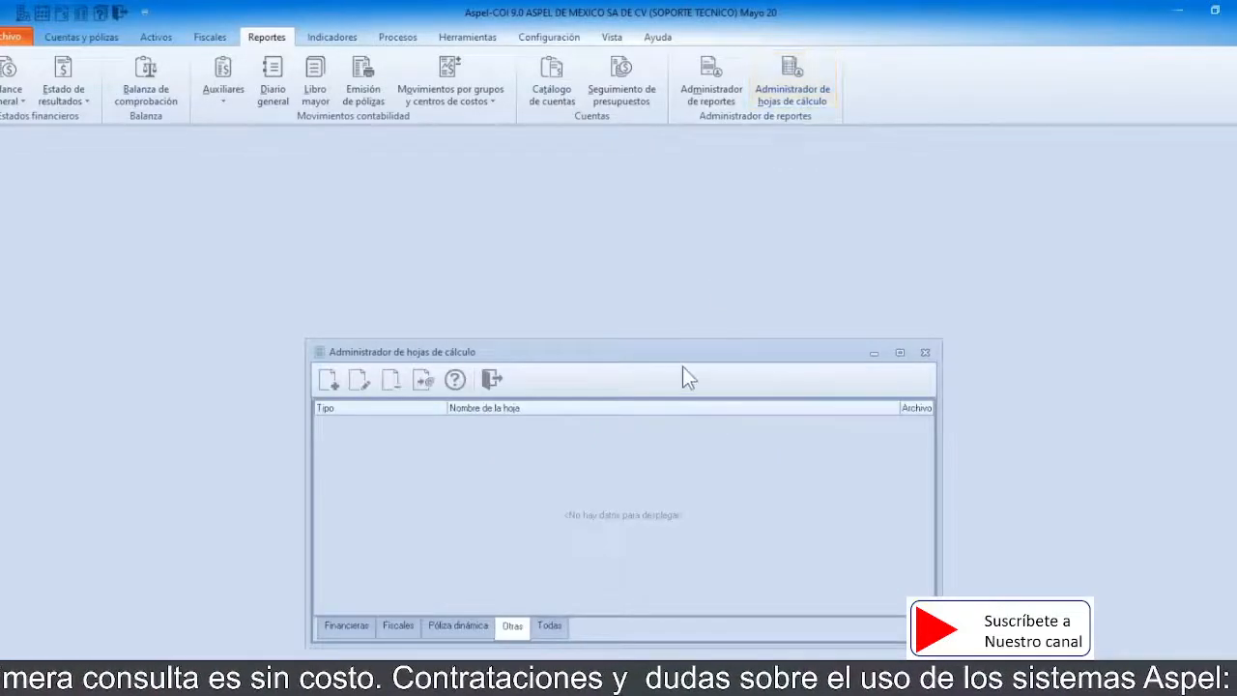
{"action": "left_click_drag", "start_coordinate": [671, 353], "coordinate": [660, 191]}
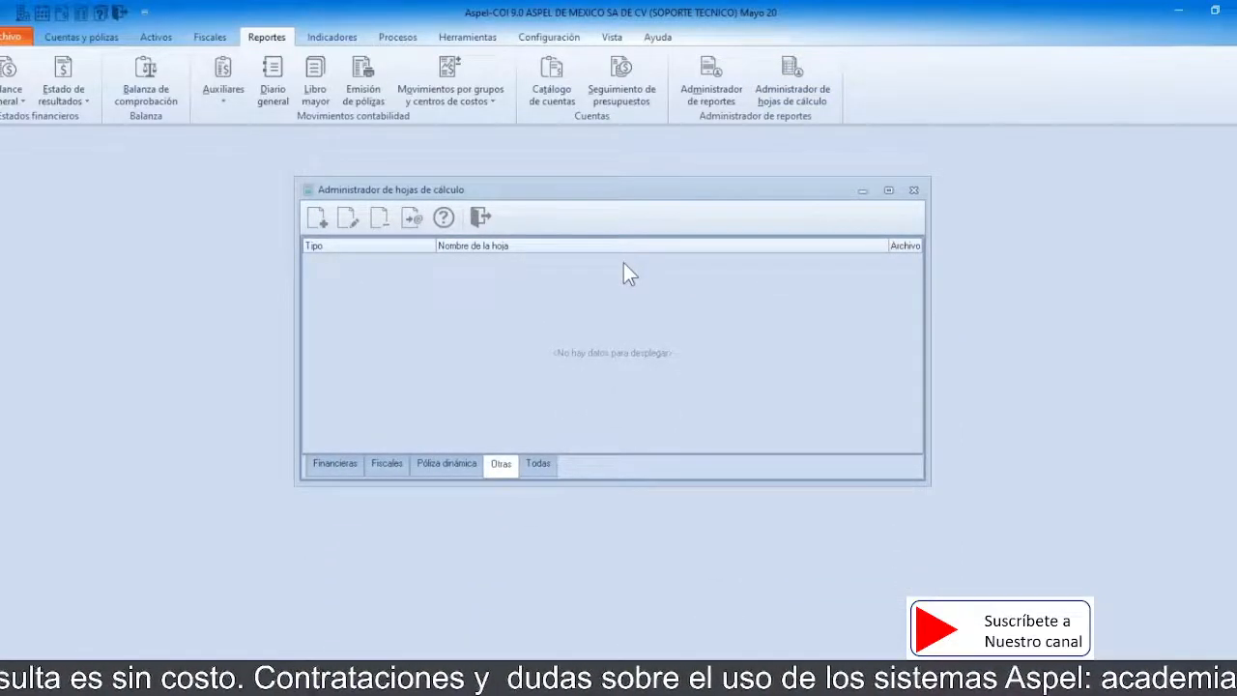
{"action": "left_click", "coordinate": [325, 464]}
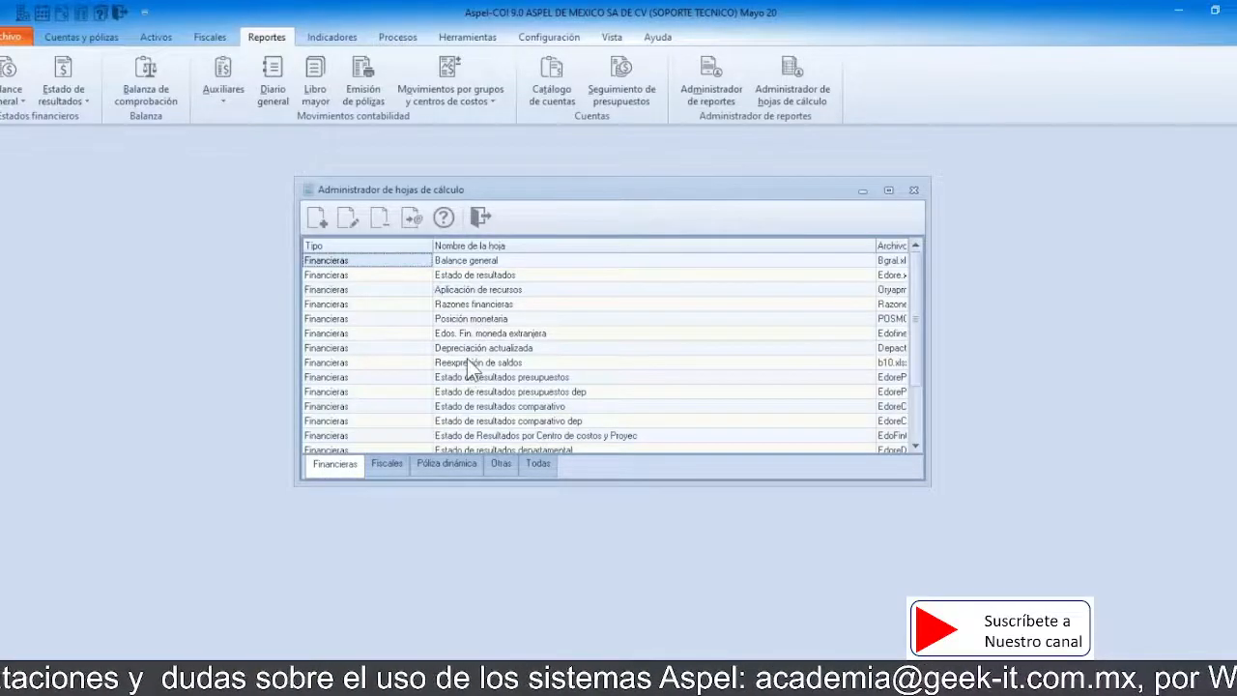
{"action": "left_click", "coordinate": [462, 278]}
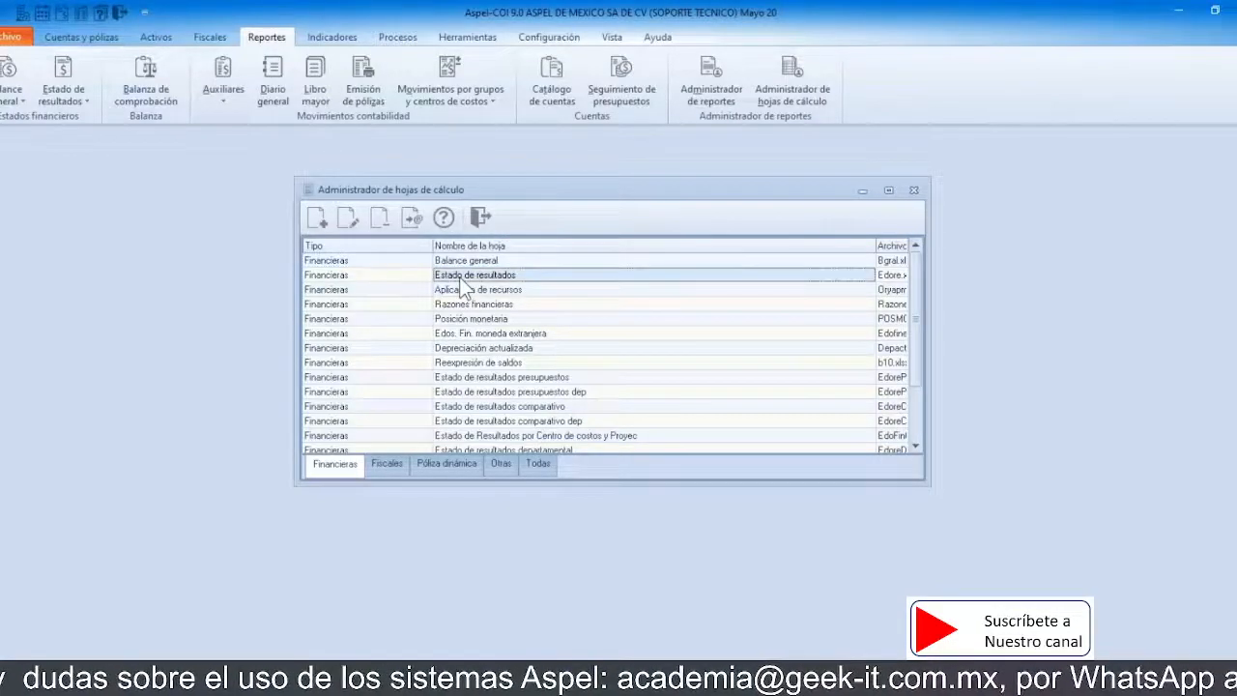
{"action": "double_click", "coordinate": [463, 281]}
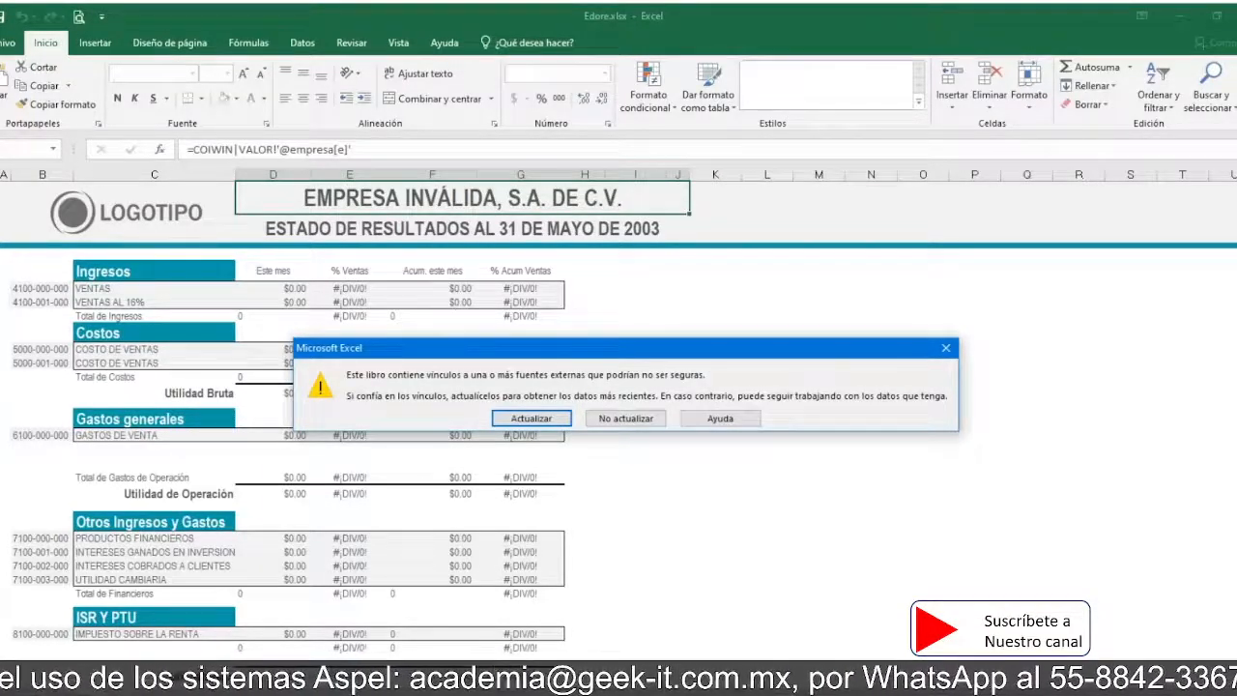
{"action": "left_click", "coordinate": [515, 421]}
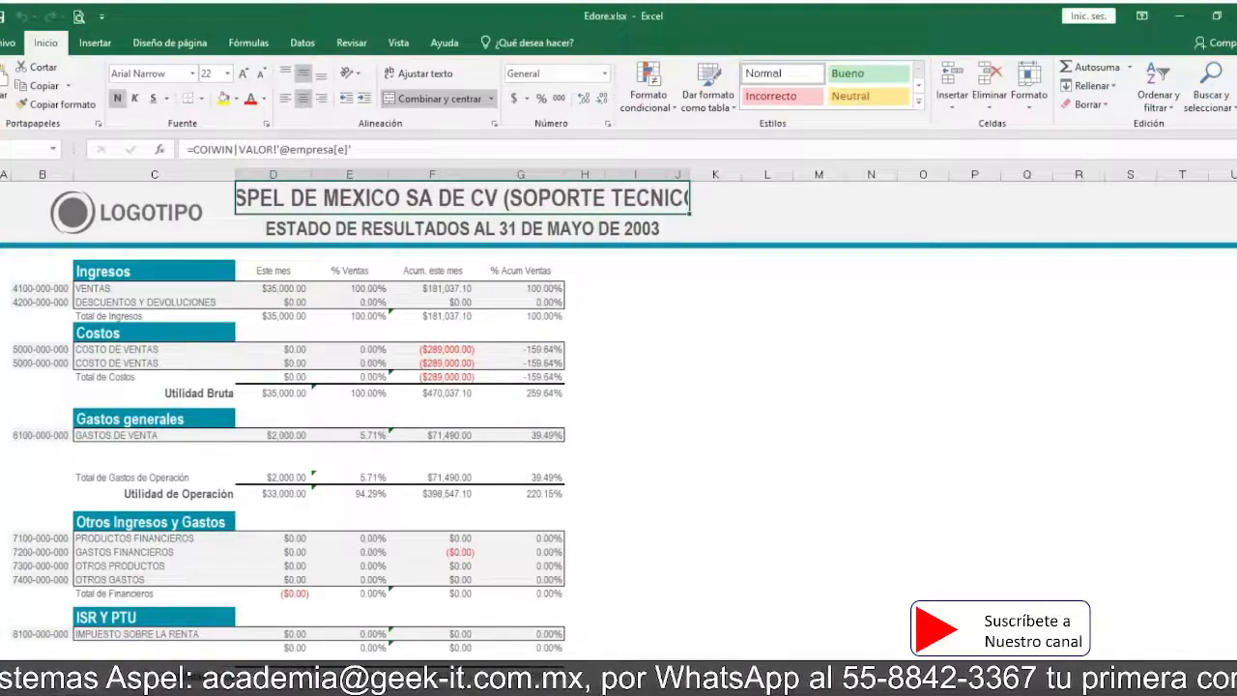
Step: Review the income statement workbook from income down to net profit and close it without saving
{"action": "scroll", "coordinate": [414, 402], "scroll_direction": "down", "scroll_amount": 3}
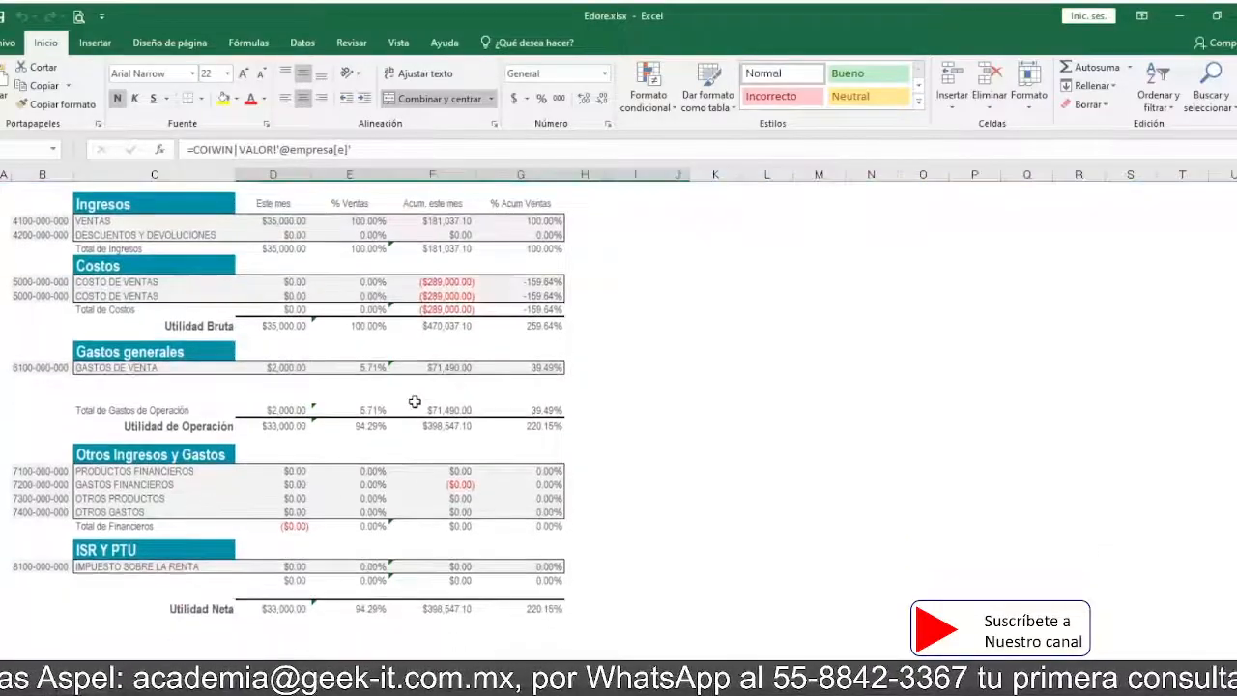
{"action": "scroll", "coordinate": [412, 416], "scroll_direction": "up", "scroll_amount": 3}
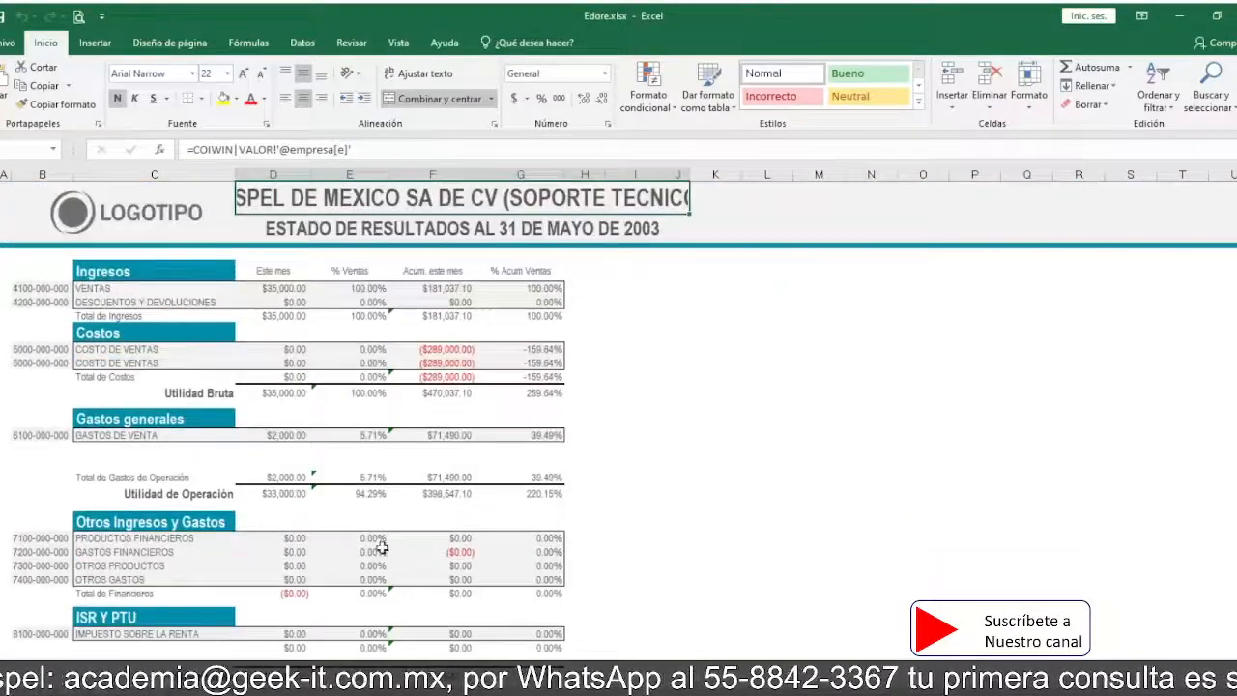
{"action": "left_click", "coordinate": [1235, 15]}
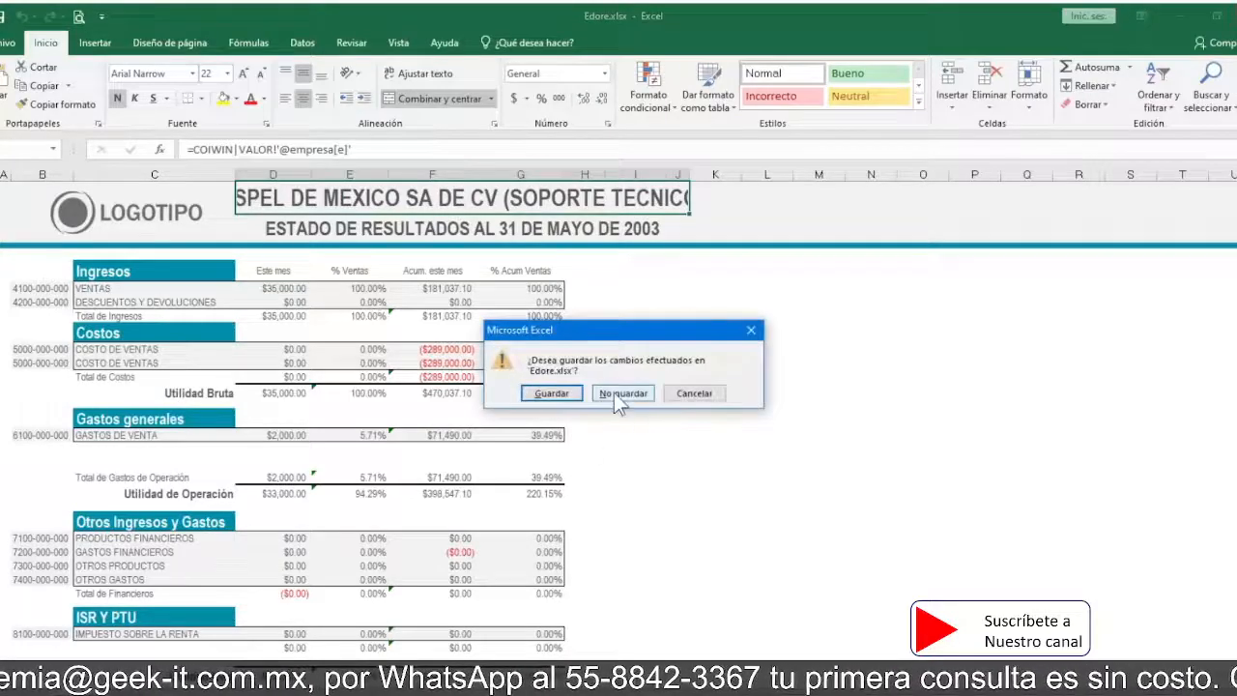
{"action": "left_click", "coordinate": [623, 393]}
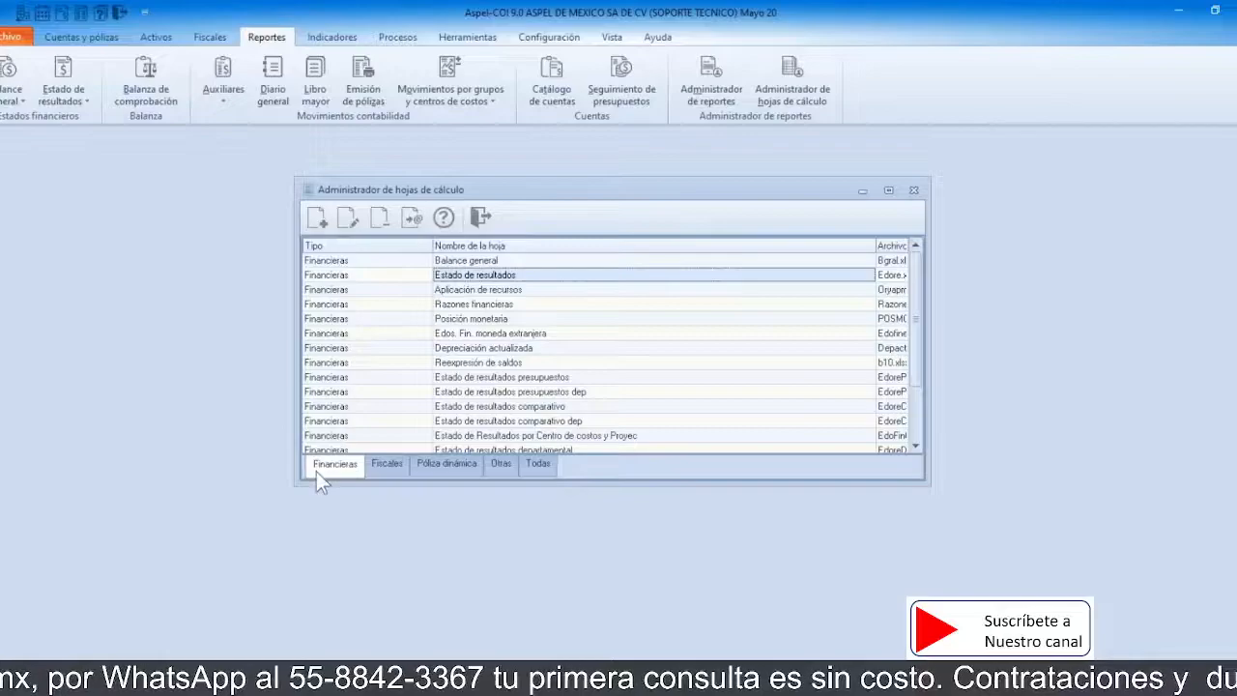
Step: Open the fiscal sheet Pago provisional del IVA from the spreadsheet manager and update its external links
{"action": "left_click", "coordinate": [373, 470]}
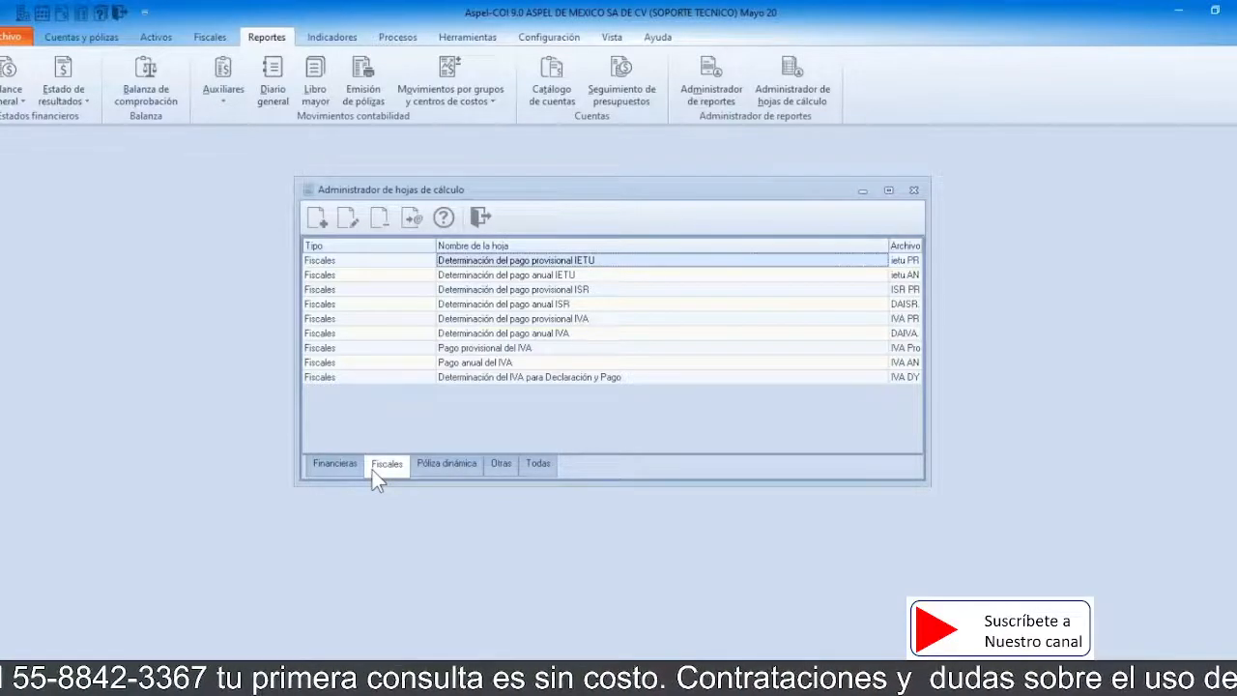
{"action": "left_click", "coordinate": [492, 350]}
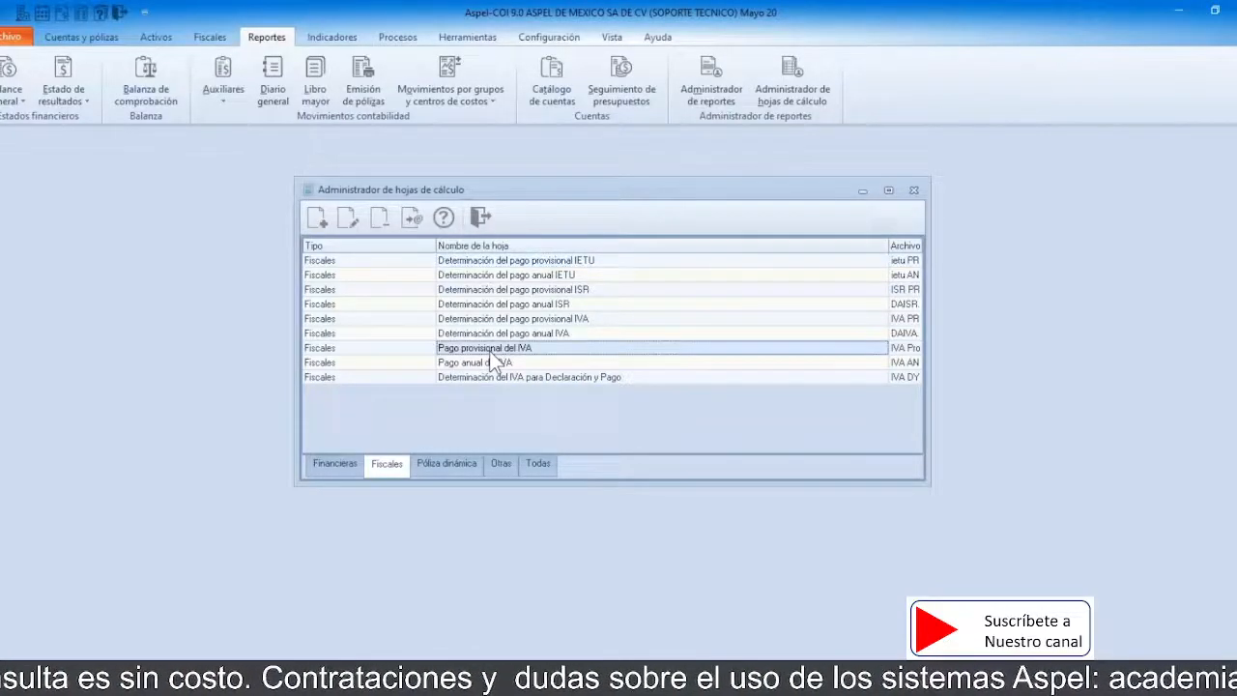
{"action": "double_click", "coordinate": [490, 353]}
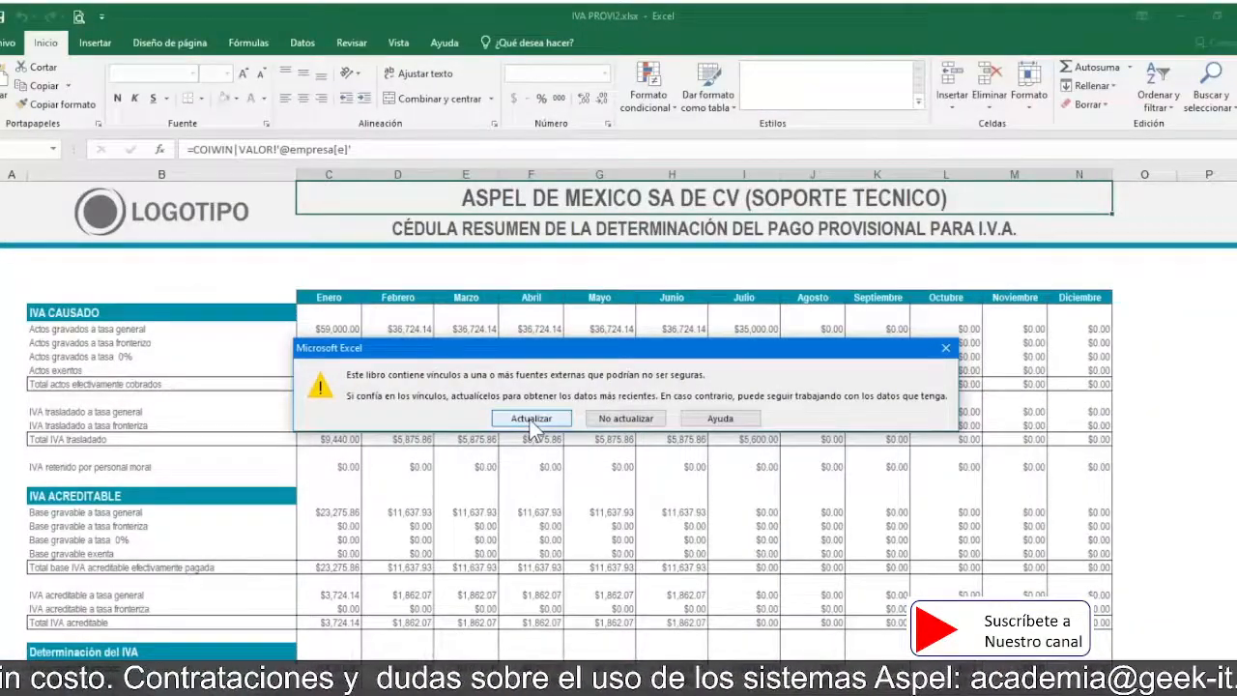
{"action": "left_click", "coordinate": [532, 419]}
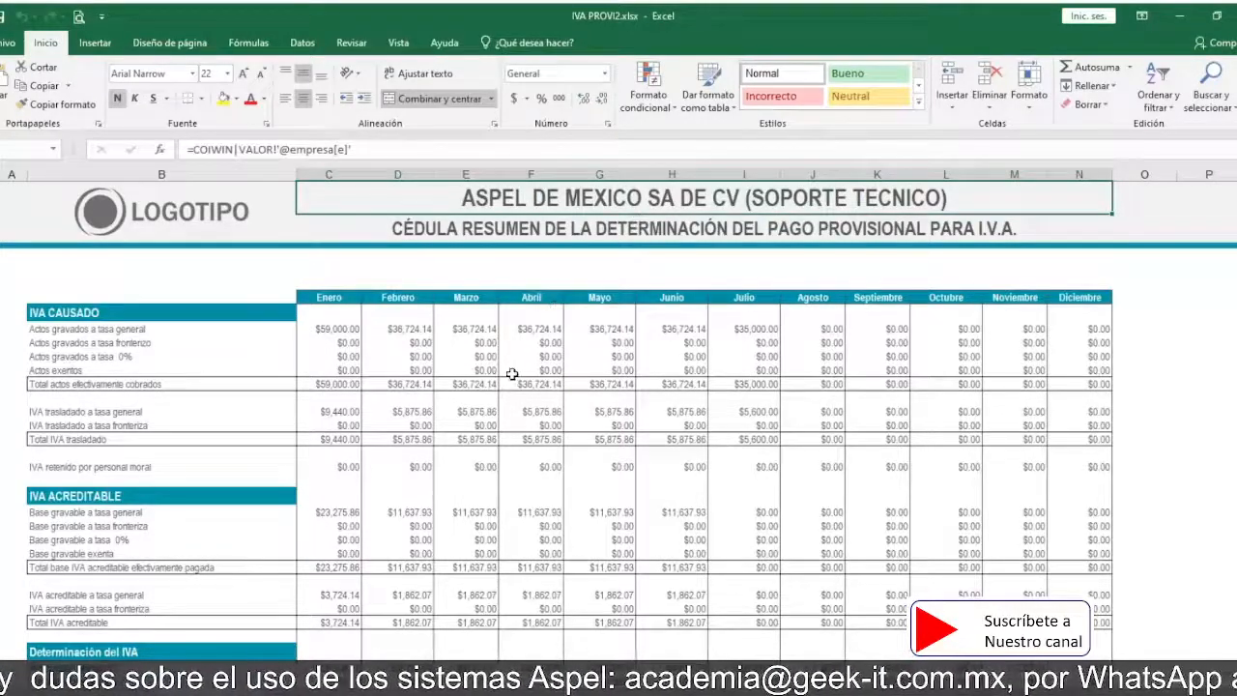
Step: Review the monthly IVA causado, IVA acreditable and IVA determination sections, and close the workbook without saving
{"action": "scroll", "coordinate": [512, 374], "scroll_direction": "down", "scroll_amount": 1}
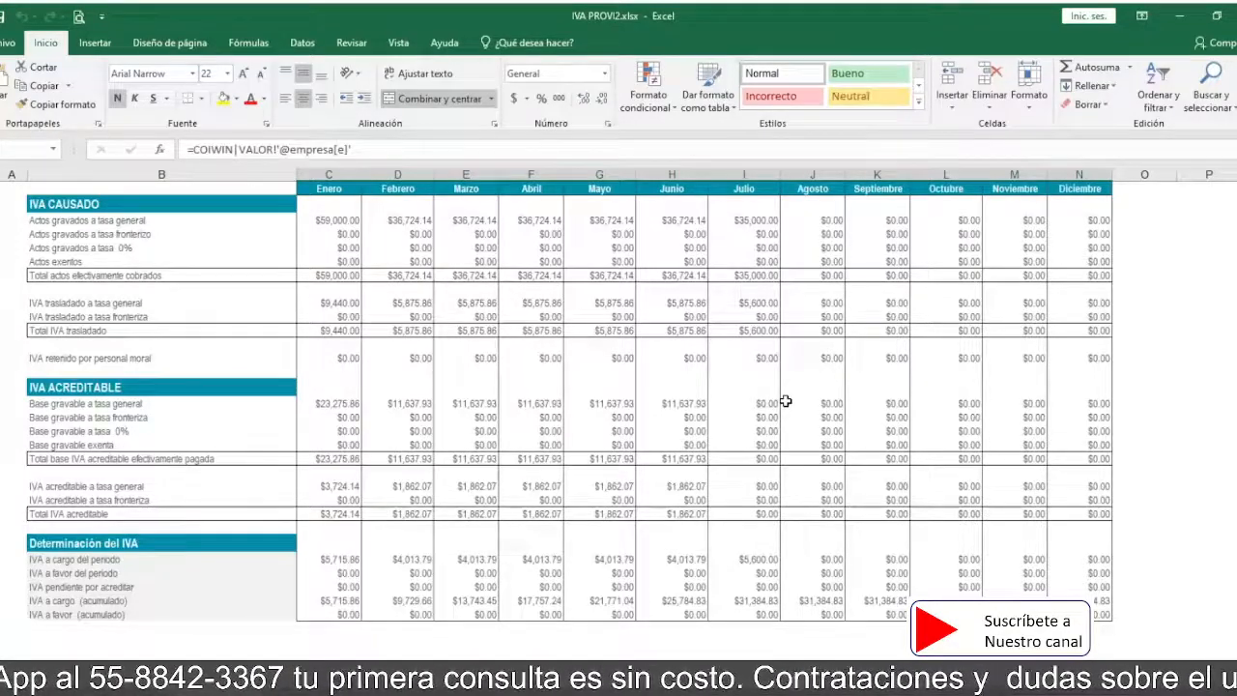
{"action": "scroll", "coordinate": [921, 406], "scroll_direction": "up", "scroll_amount": 1}
{"action": "scroll", "coordinate": [921, 407], "scroll_direction": "up", "scroll_amount": 3}
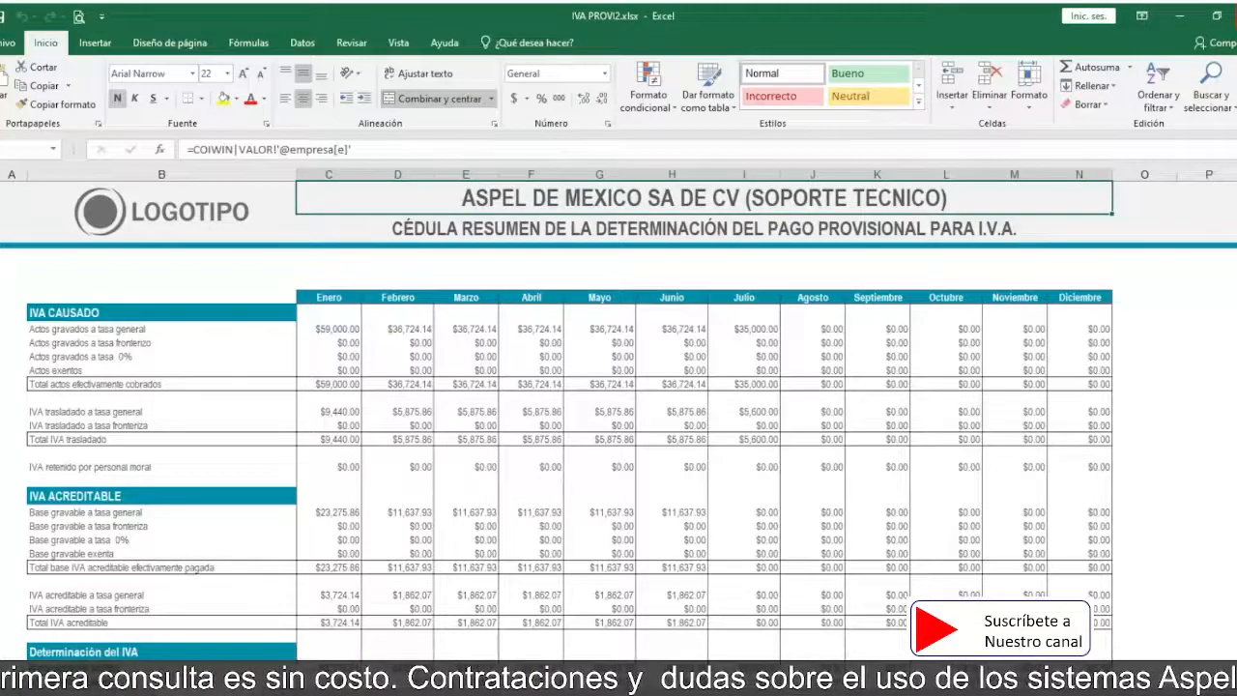
{"action": "key", "text": "alt+F4"}
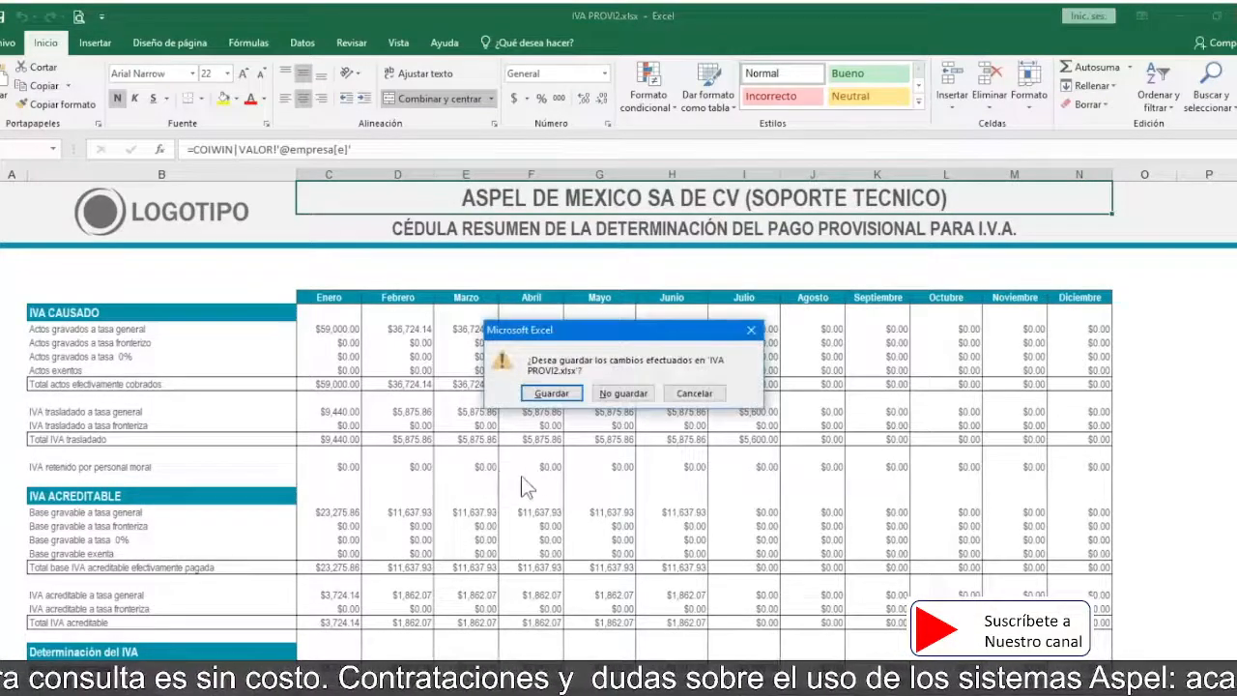
{"action": "left_click", "coordinate": [621, 394]}
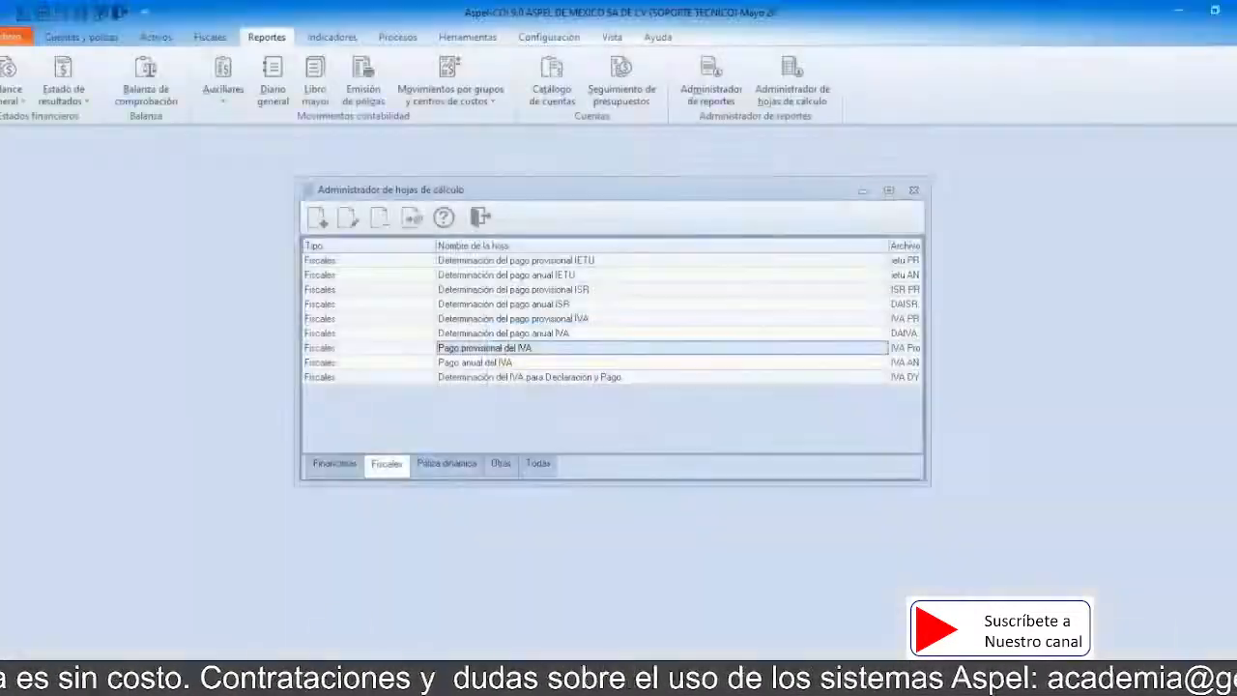
Step: Display the Póliza dinámica sheets, fit the Clasificación column to its contents, and review the listed templates
{"action": "left_click", "coordinate": [447, 469]}
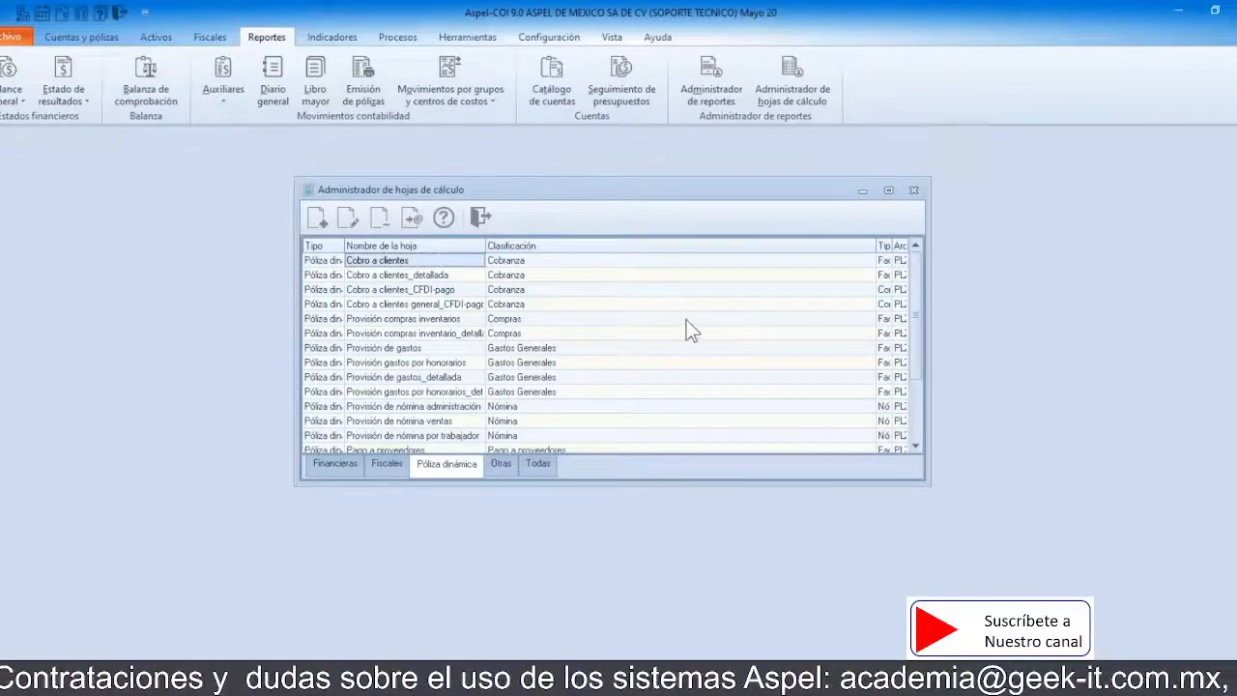
{"action": "double_click", "coordinate": [875, 245]}
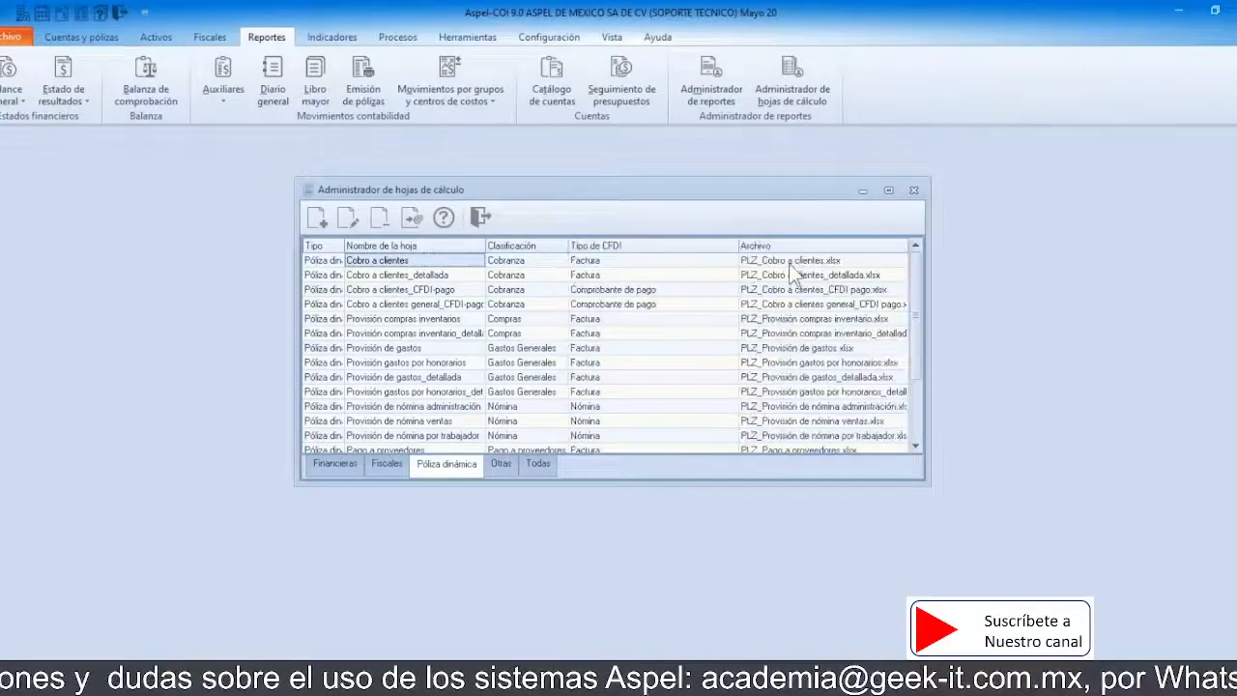
{"action": "scroll", "coordinate": [410, 309], "scroll_direction": "down", "scroll_amount": 2}
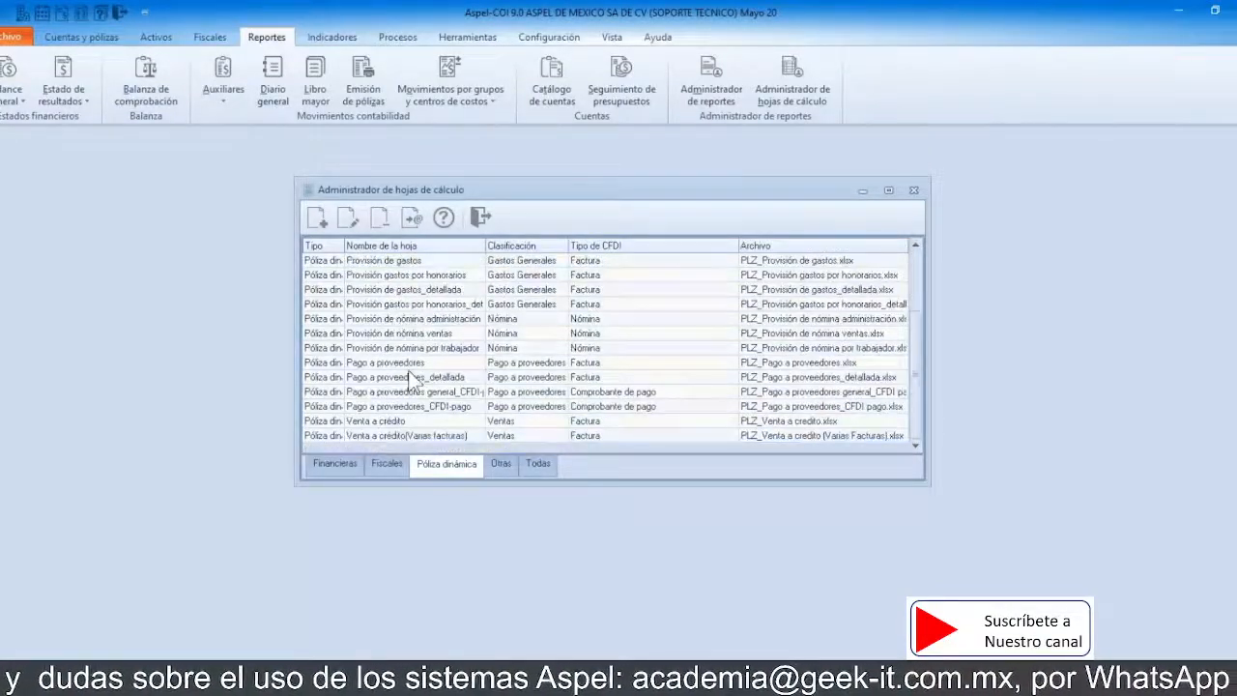
Step: Start adding a spreadsheet of type Póliza dinámica, view the Excel file chooser, and close the chooser without selecting a file
{"action": "scroll", "coordinate": [409, 372], "scroll_direction": "up", "scroll_amount": 2}
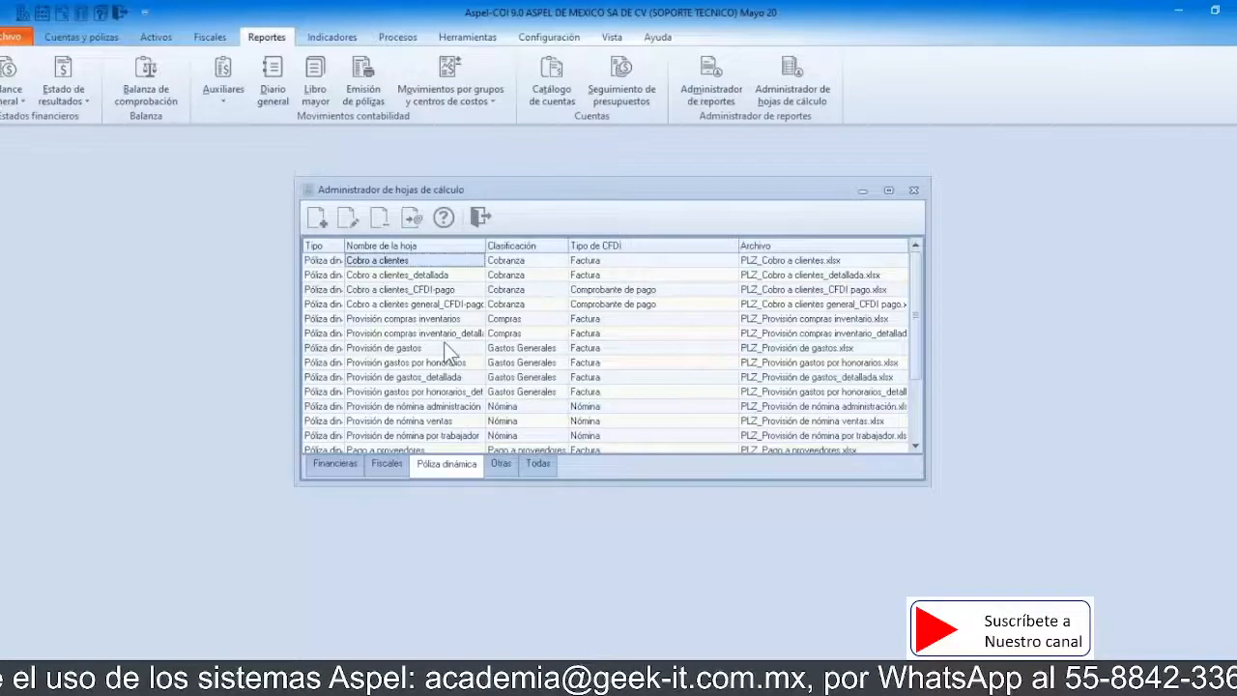
{"action": "scroll", "coordinate": [446, 348], "scroll_direction": "down", "scroll_amount": 2}
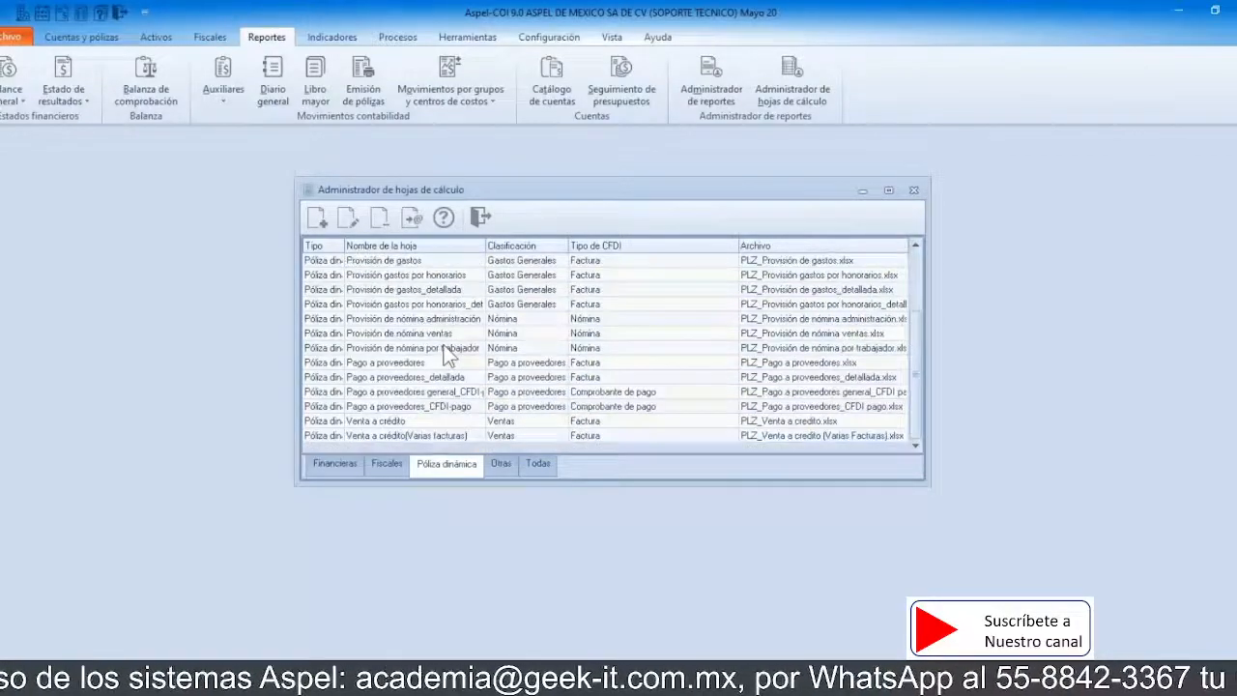
{"action": "scroll", "coordinate": [445, 348], "scroll_direction": "up", "scroll_amount": 2}
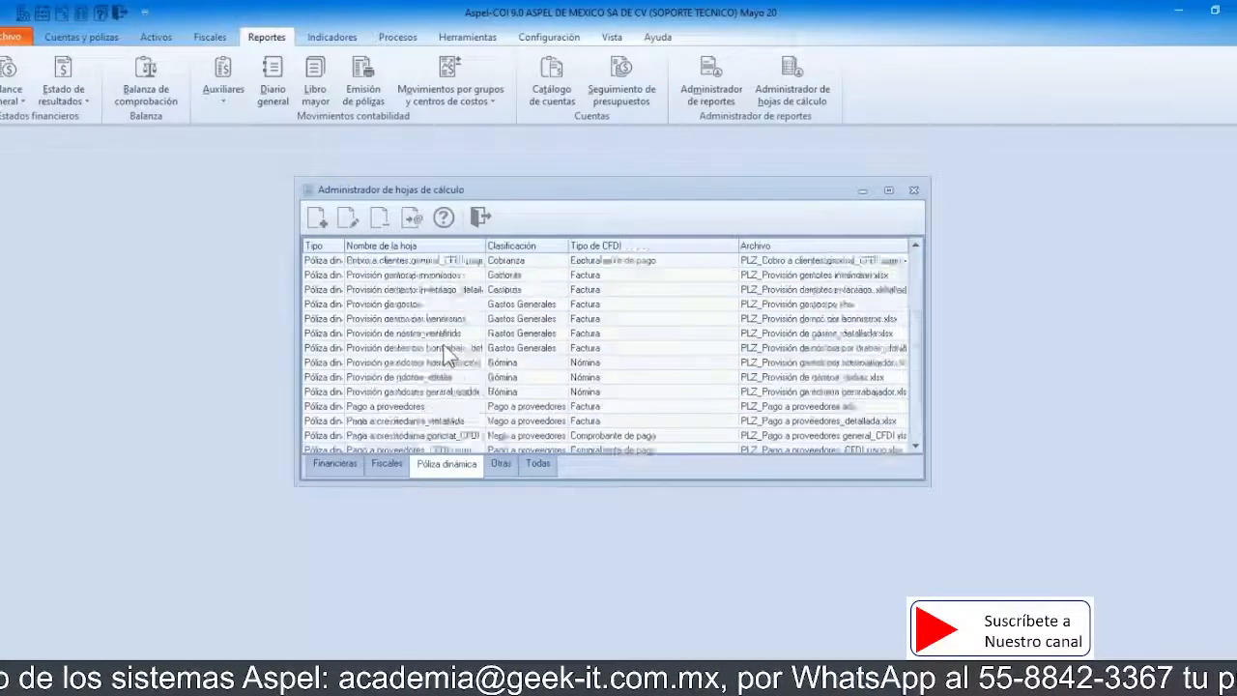
{"action": "left_click", "coordinate": [313, 223]}
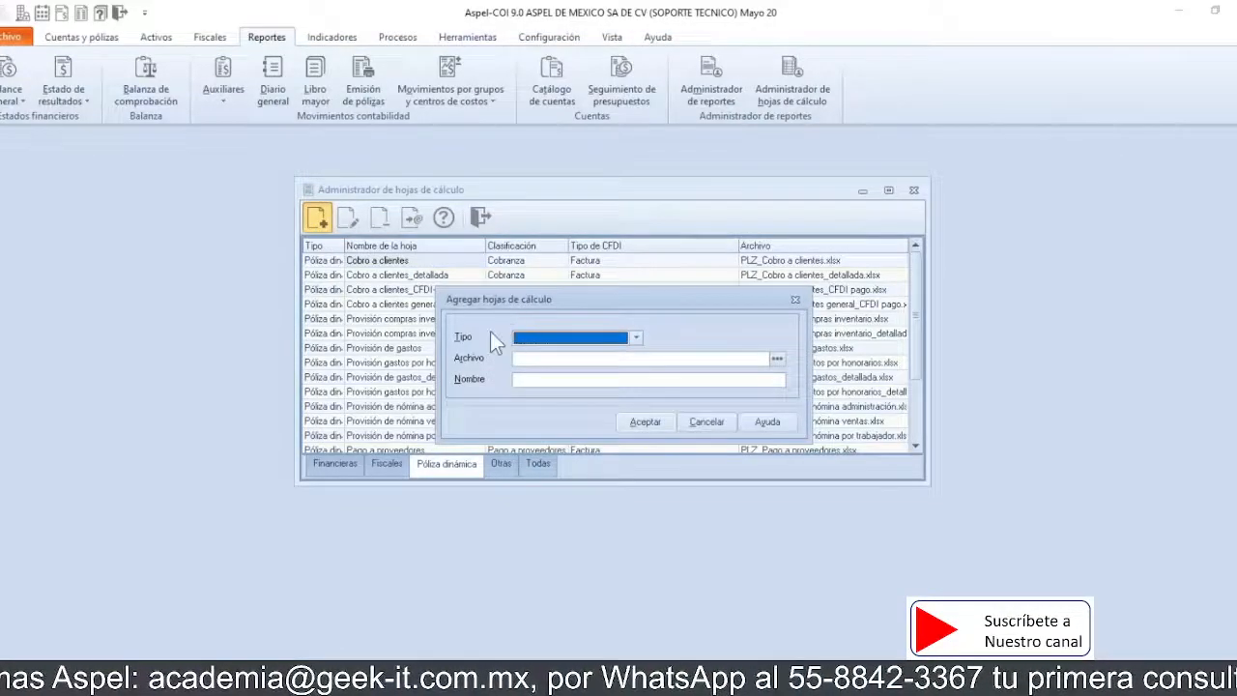
{"action": "left_click", "coordinate": [636, 337]}
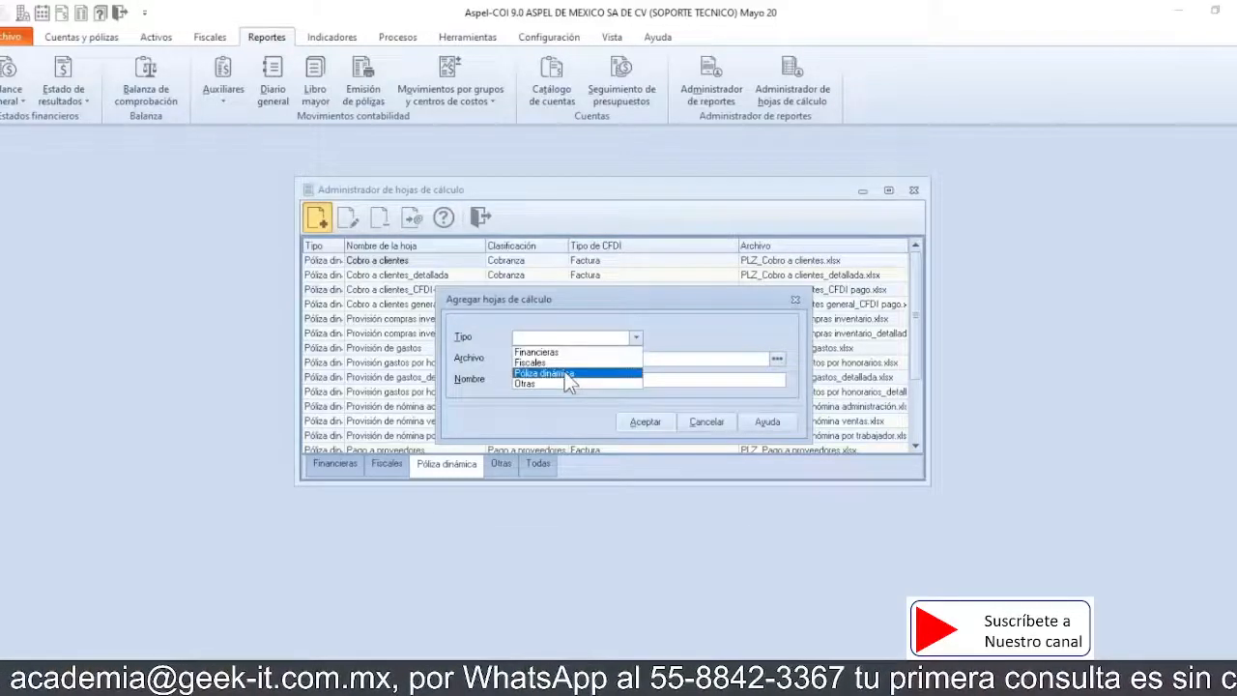
{"action": "left_click", "coordinate": [567, 374]}
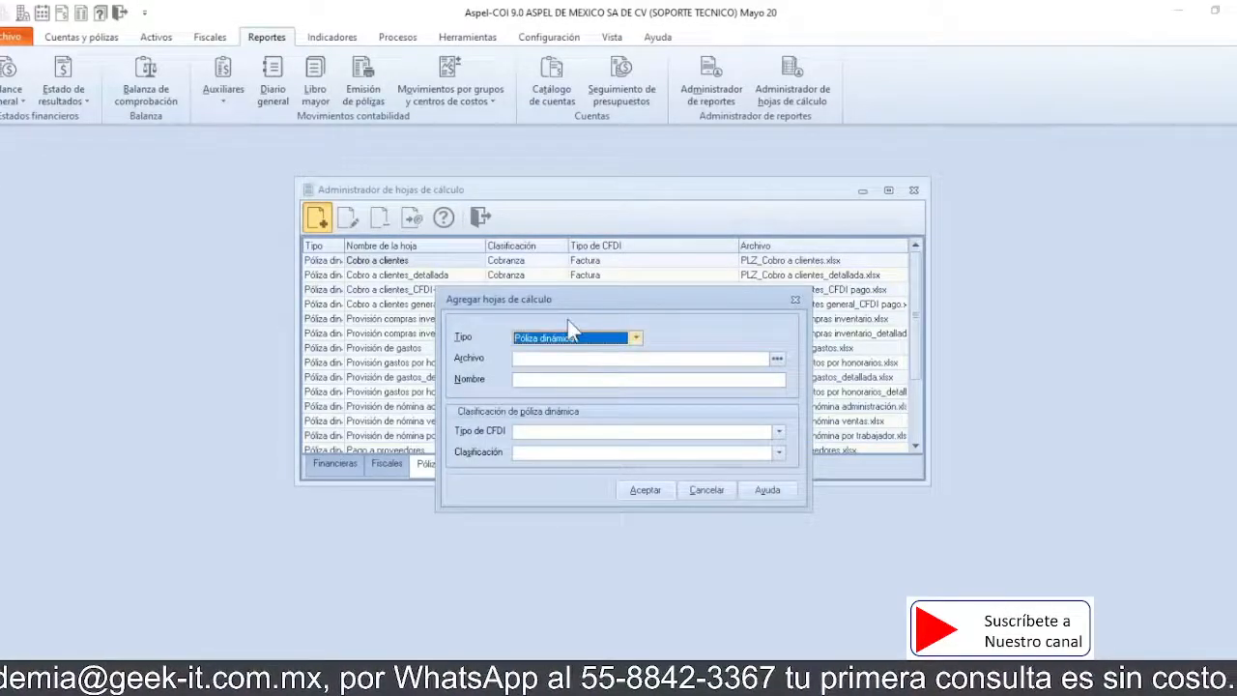
{"action": "left_click", "coordinate": [776, 359]}
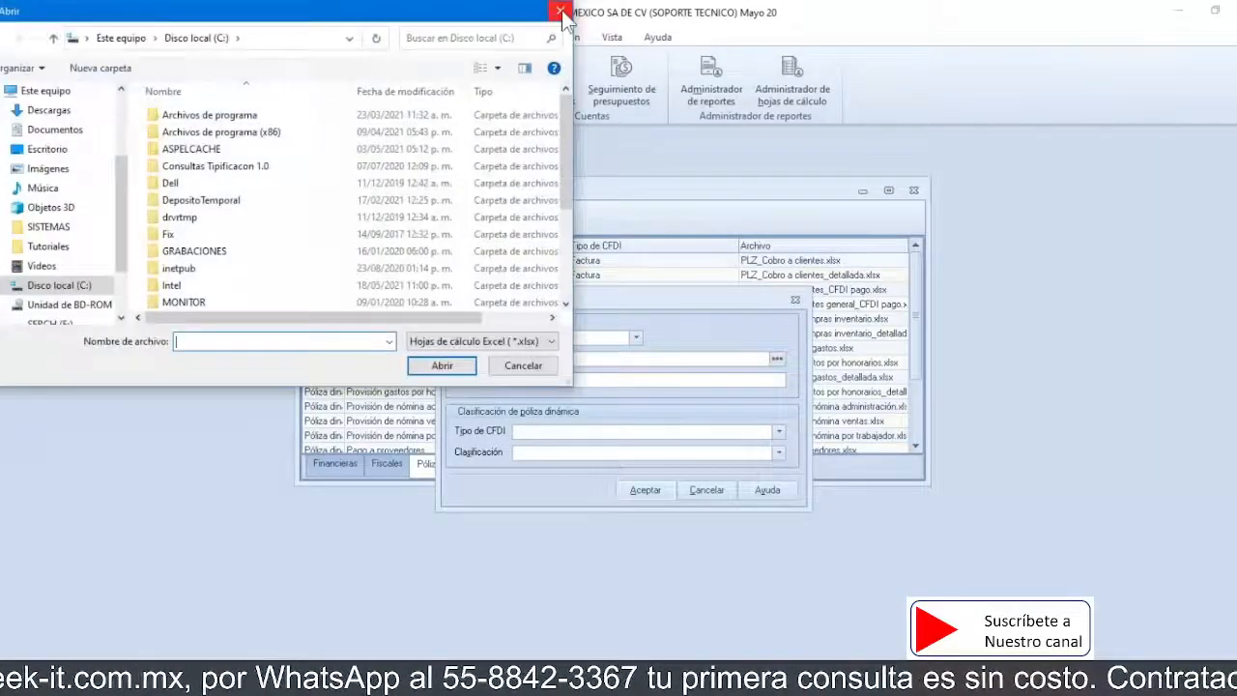
{"action": "left_click", "coordinate": [560, 14]}
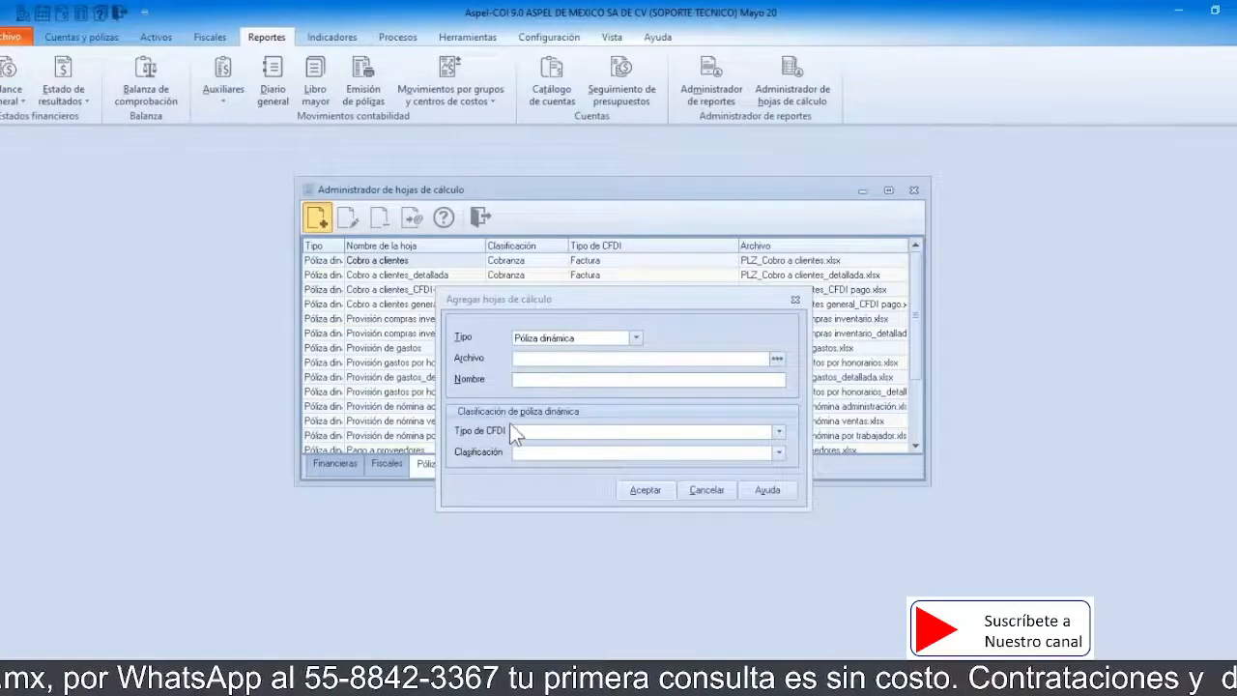
Step: Choose Ninguno as Tipo de CFDI, review the Clasificación options, and close the form and the spreadsheet manager without adding a sheet
{"action": "left_click", "coordinate": [779, 432]}
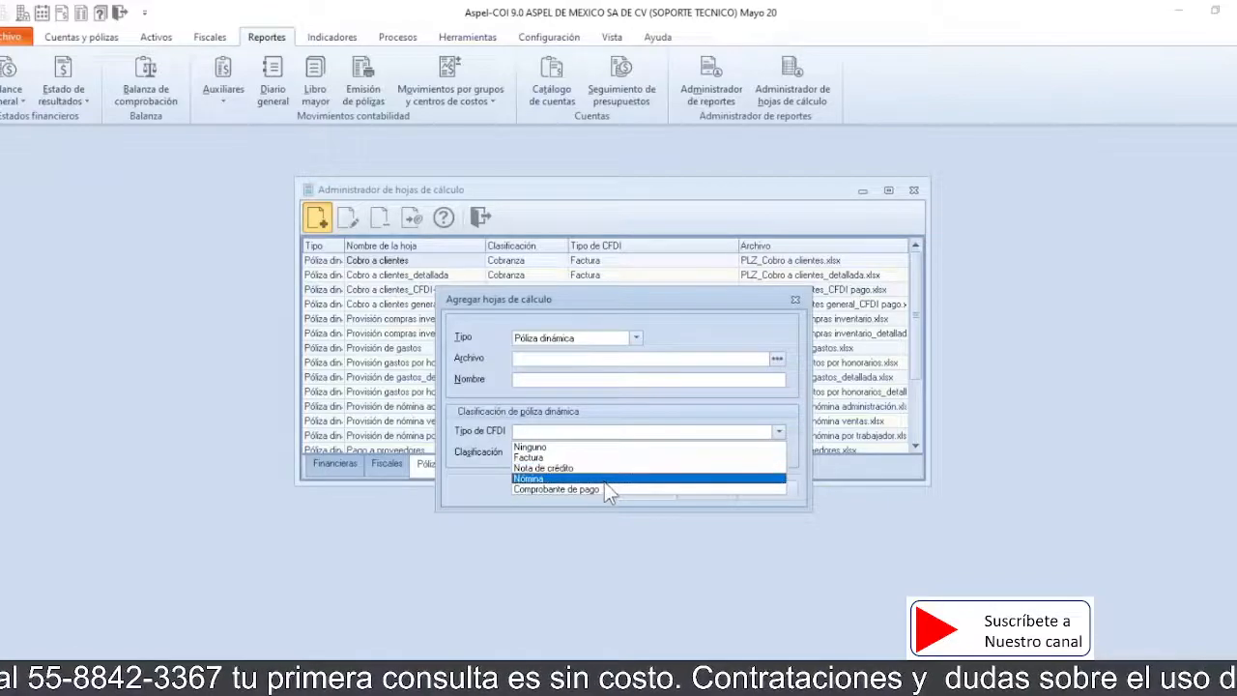
{"action": "left_click", "coordinate": [610, 447]}
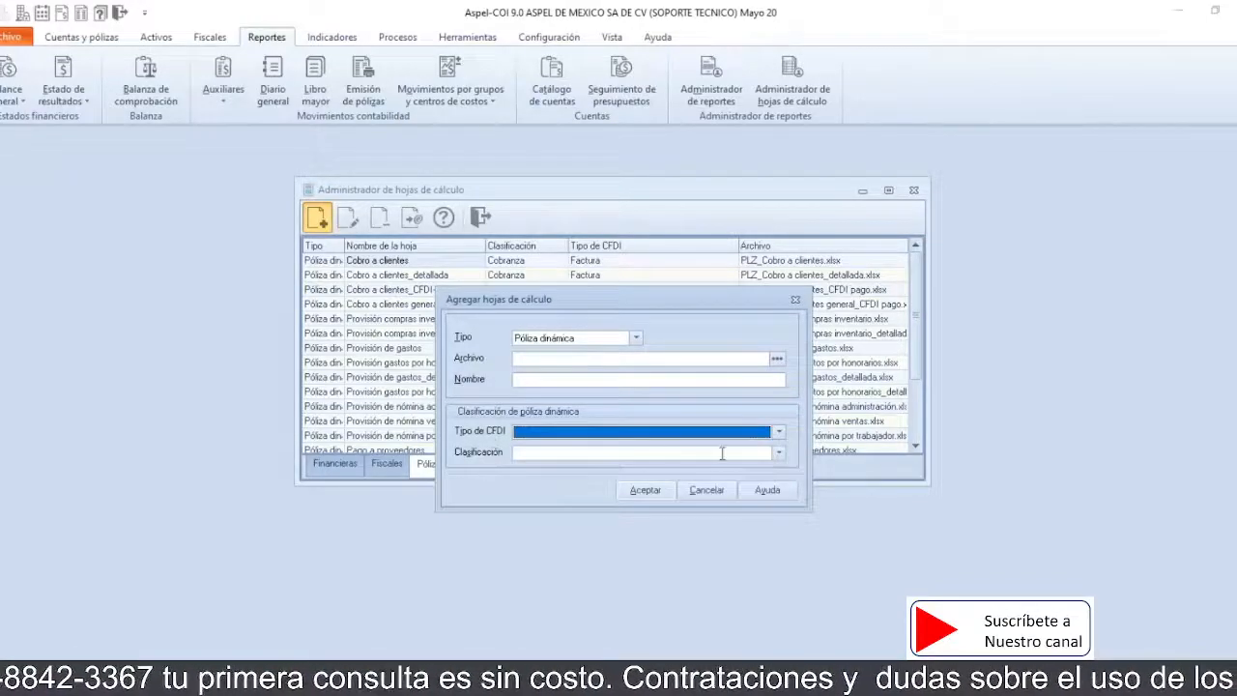
{"action": "left_click", "coordinate": [783, 454]}
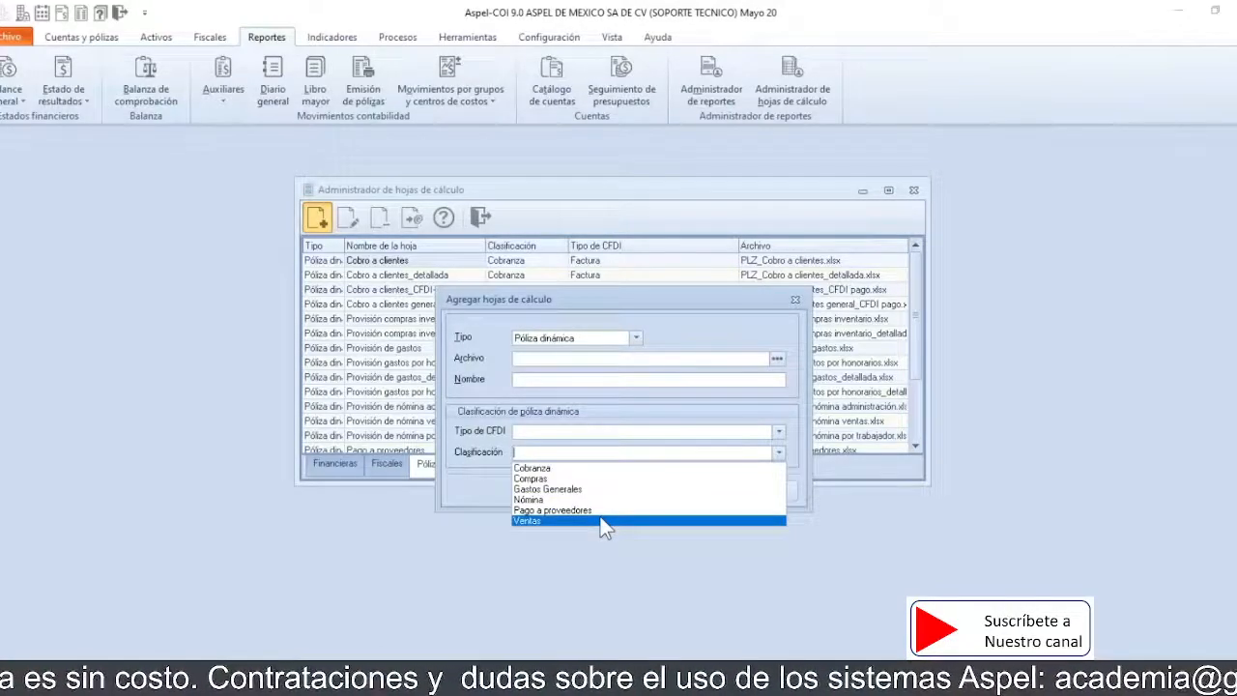
{"action": "left_click", "coordinate": [795, 299]}
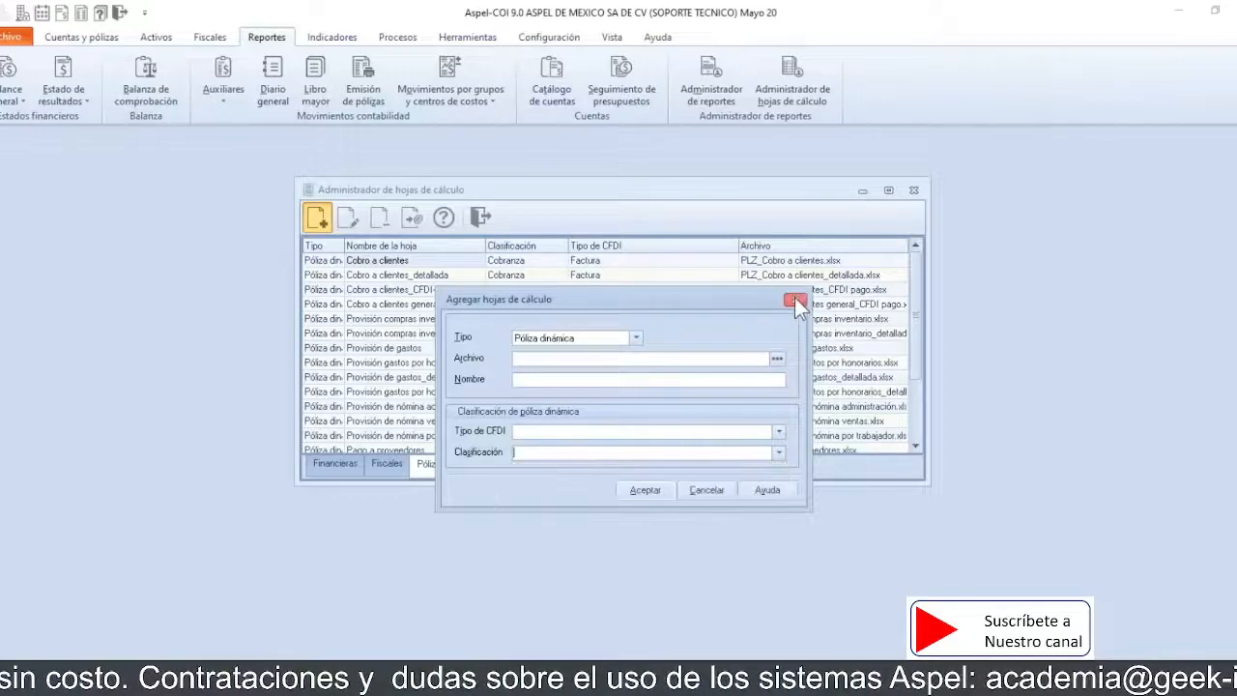
{"action": "left_click", "coordinate": [795, 299]}
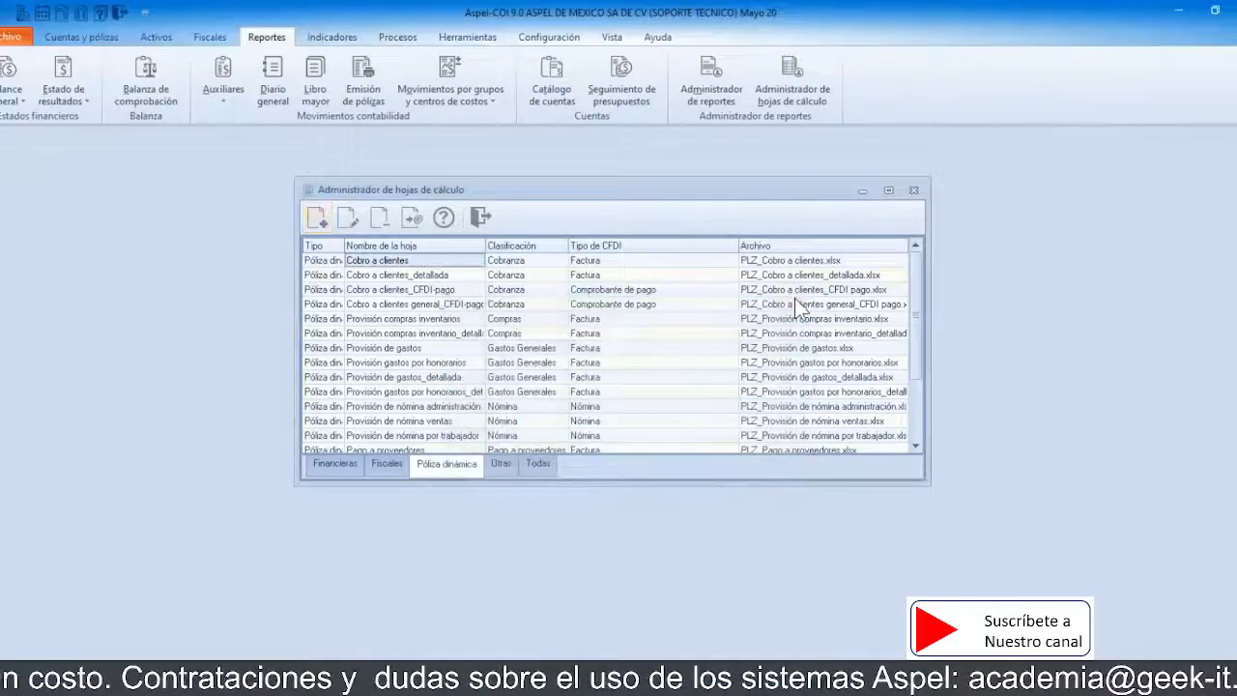
{"action": "left_click", "coordinate": [914, 191]}
{"action": "key", "text": "alt+Tab"}
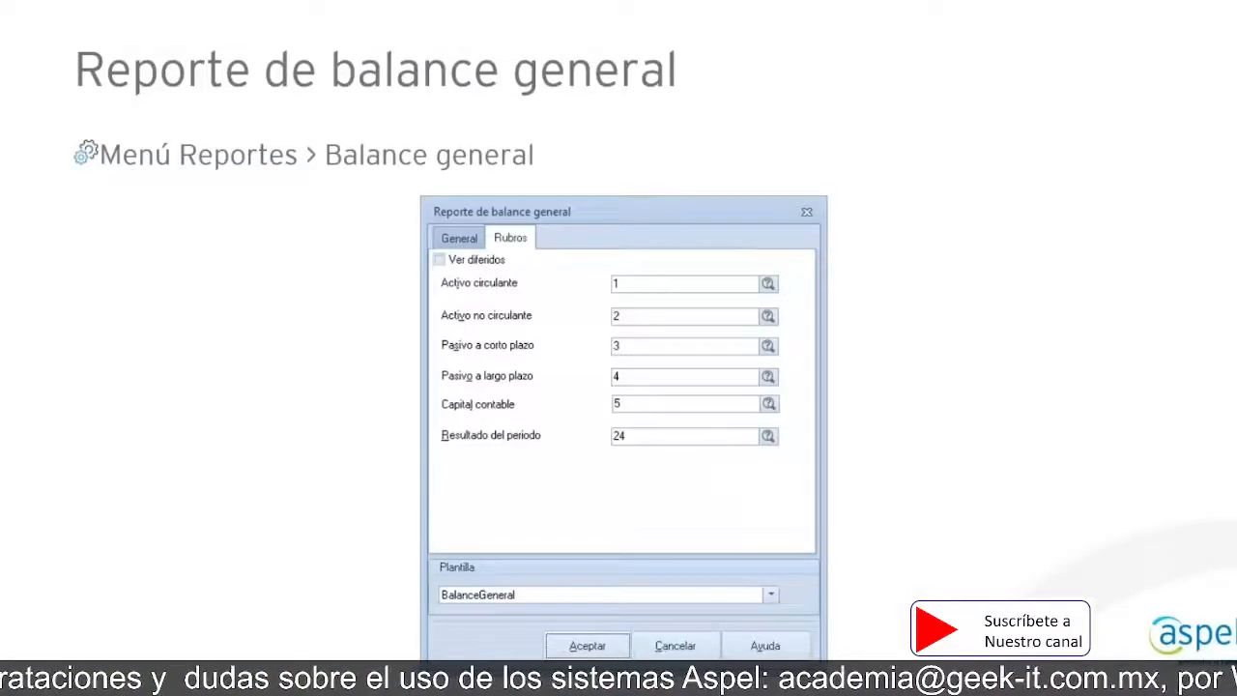
{"action": "key", "text": "Right"}
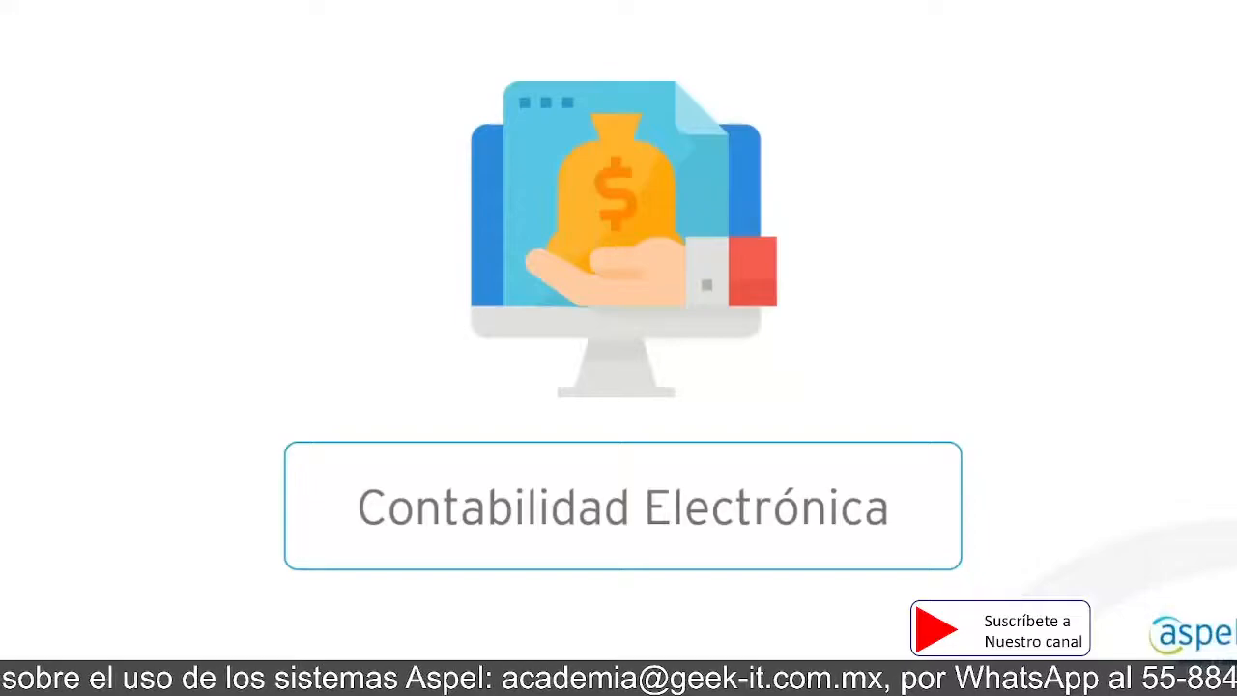
{"action": "key", "text": "Right"}
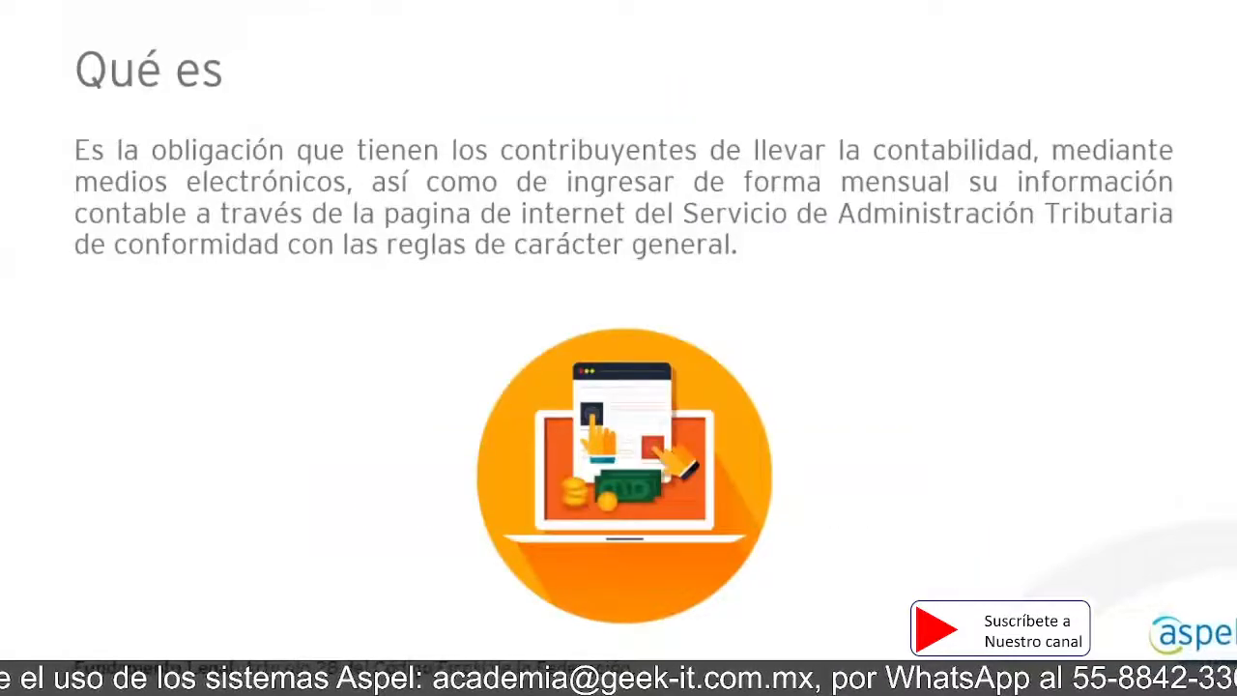